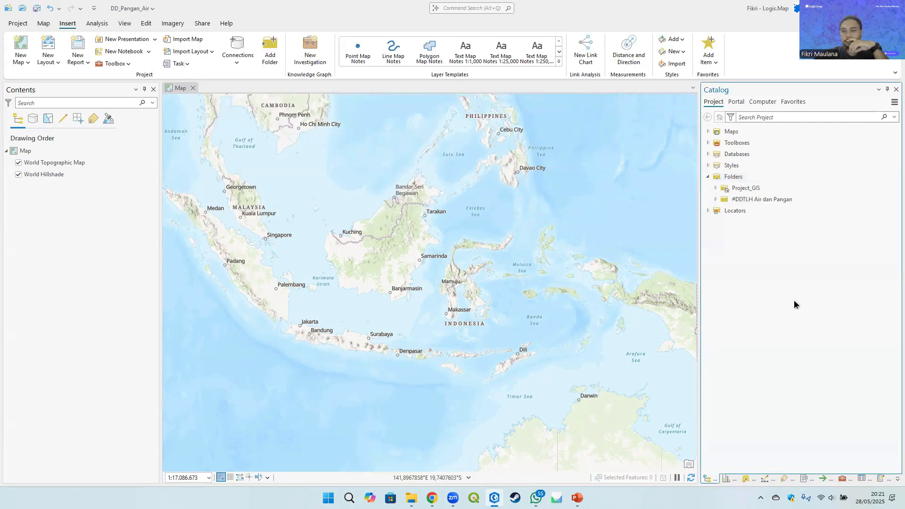
Step: Add the Area_Kajian, Jaringan_Jalan_LN, Jml_Penduduk_Kecamatan and Tutupan_Lahan_AR shapefiles from #DDTLH Air dan Pangan's Bahan Praktik folder to the map
double_click(761, 198)
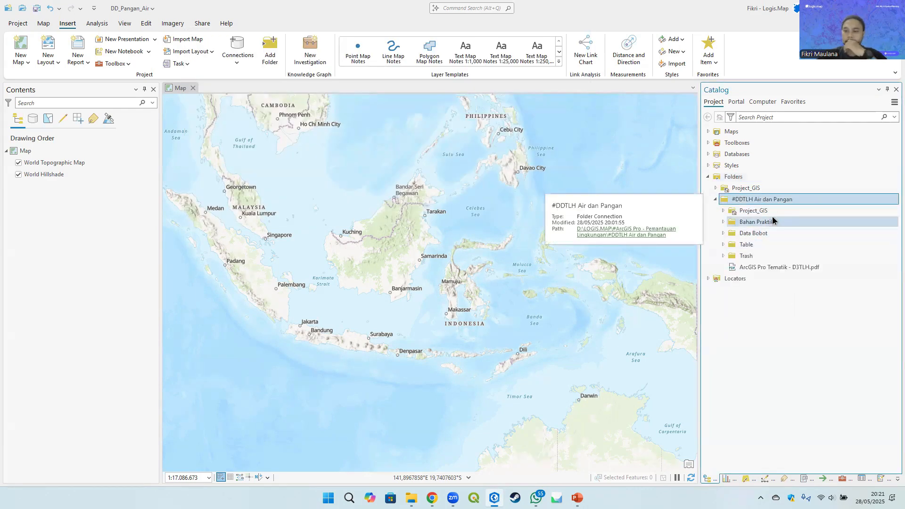
double_click(764, 221)
click(778, 234)
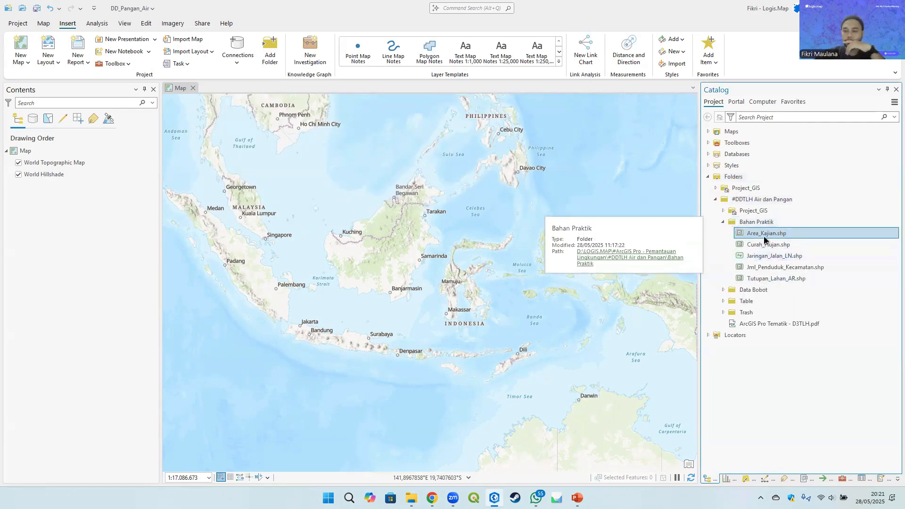
click(782, 256)
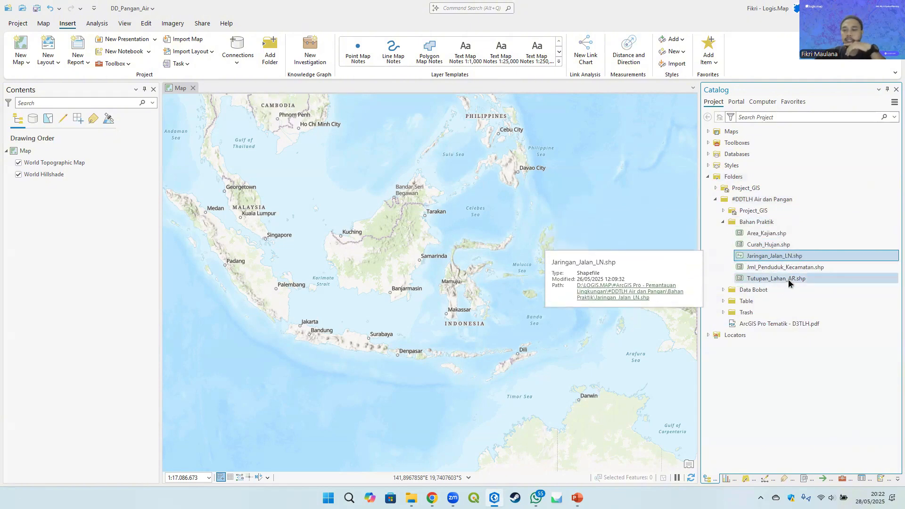
click(784, 267)
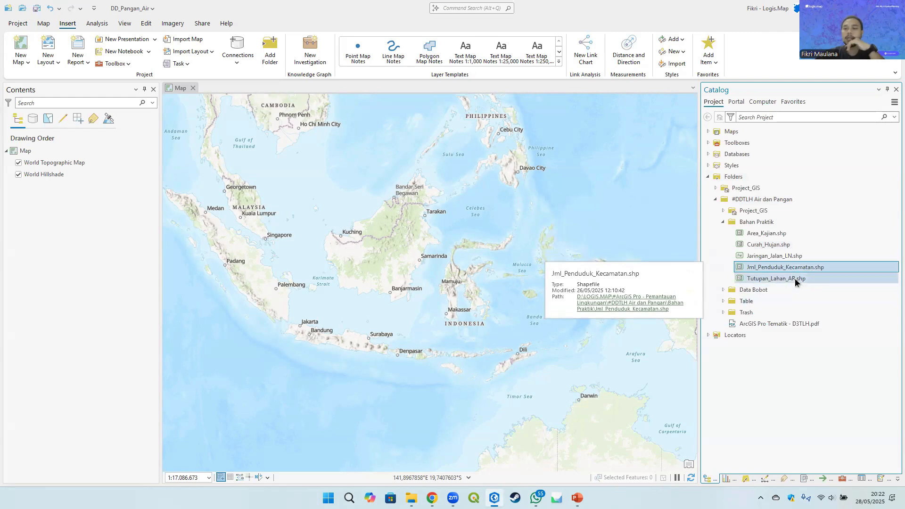
click(796, 278)
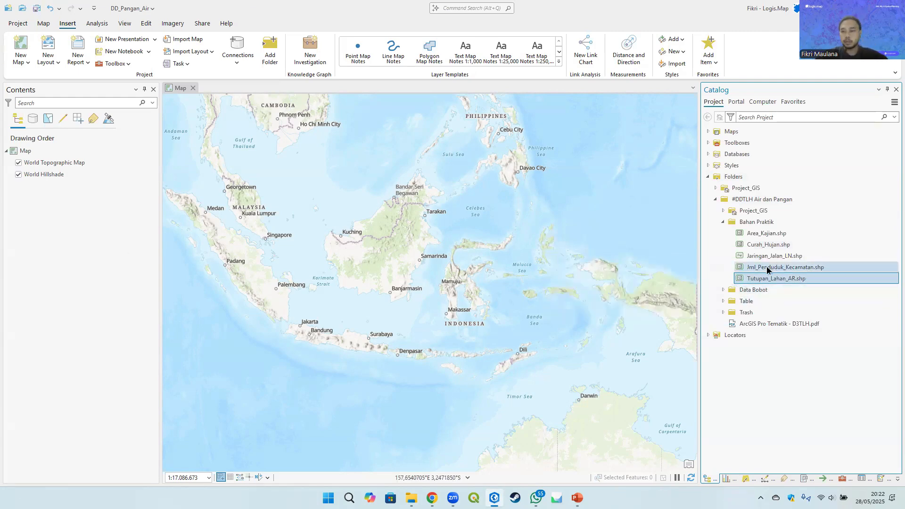
shift+click(778, 257)
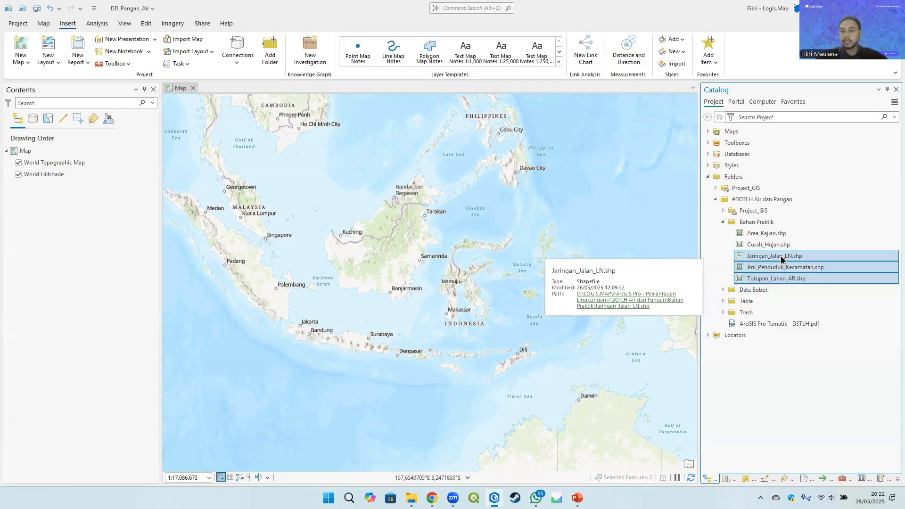
ctrl+click(774, 234)
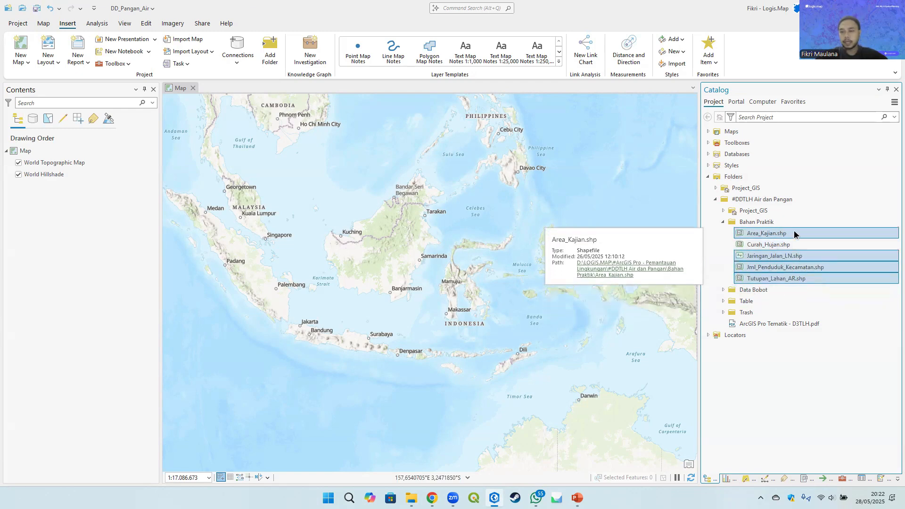
mouse_move(795, 235)
mouse_down()
mouse_move(658, 242)
mouse_move(53, 164)
mouse_up()
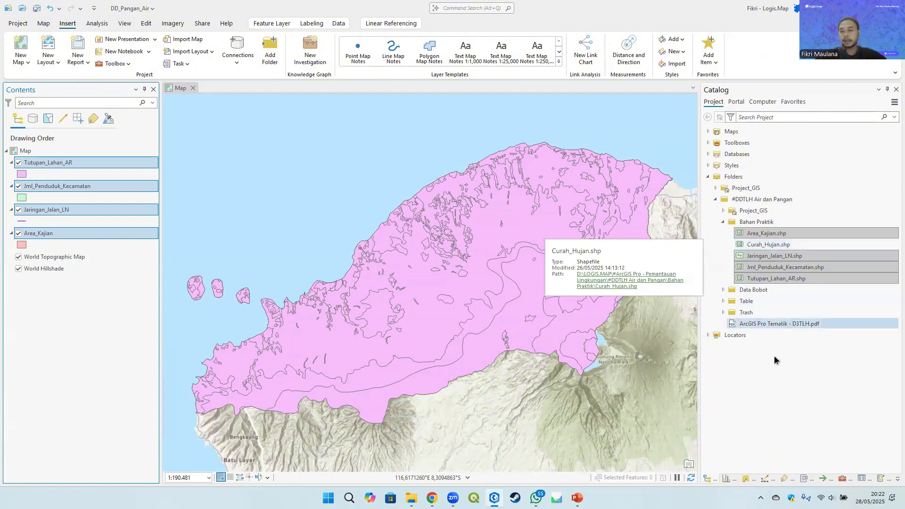
Step: Open the Bobot_Jalan$ table of Bobot_Penduduk.xlsx in the Data Bobot folder and widen its columns to read the road weights
click(759, 290)
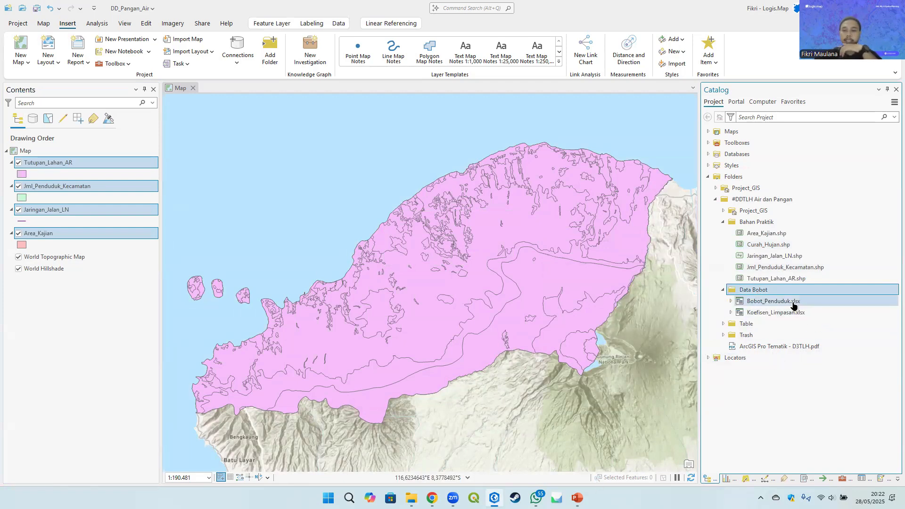
mouse_move(577, 498)
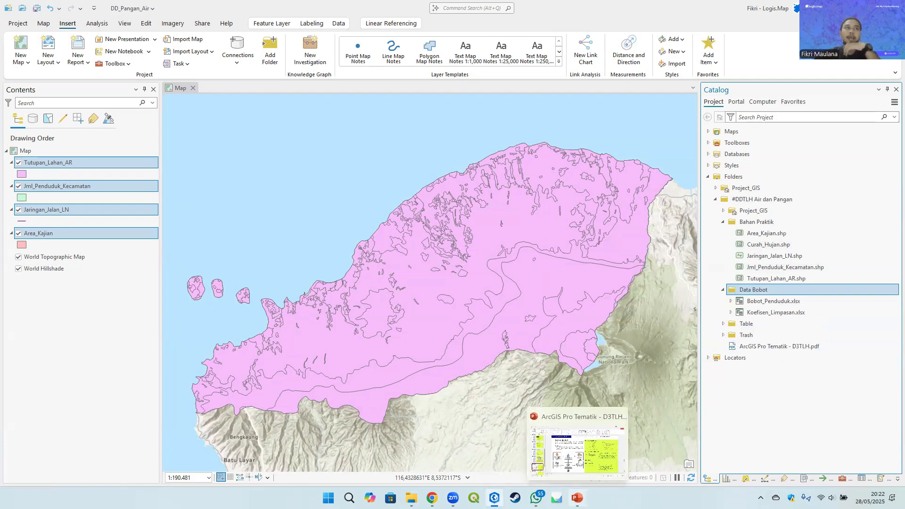
double_click(763, 304)
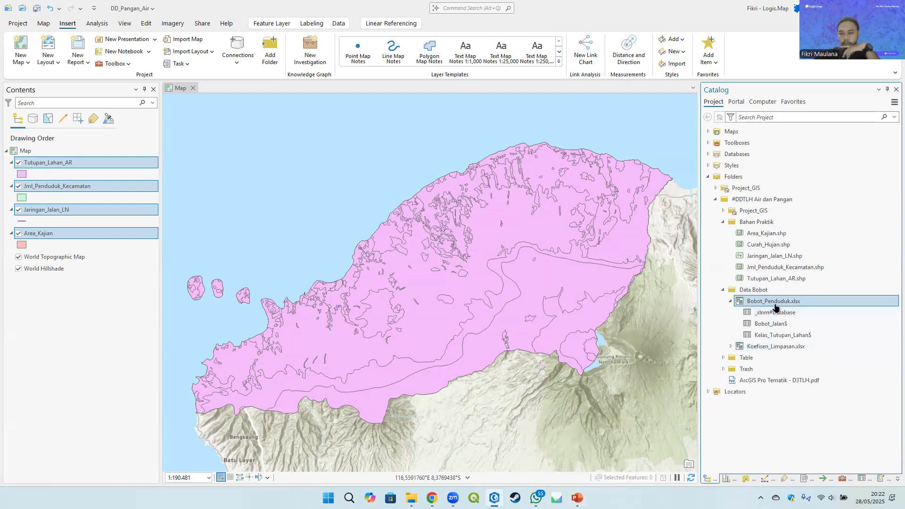
click(779, 323)
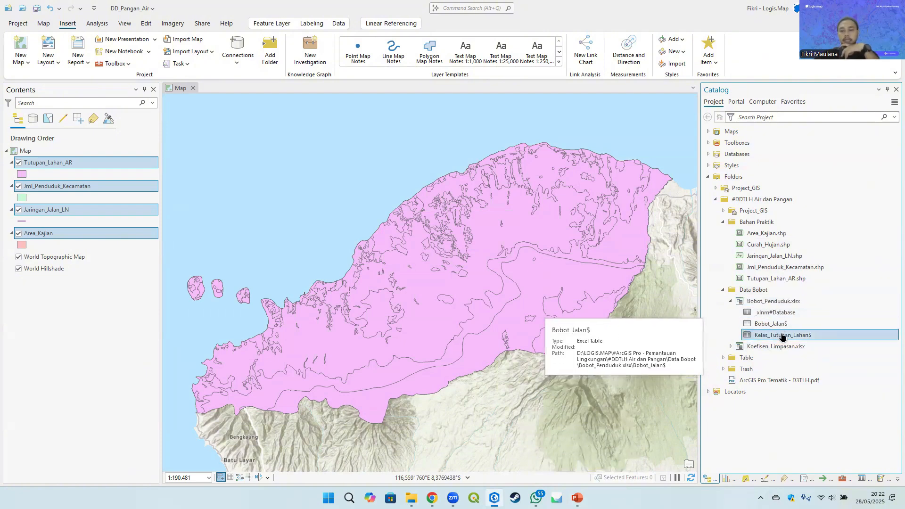
right_click(789, 325)
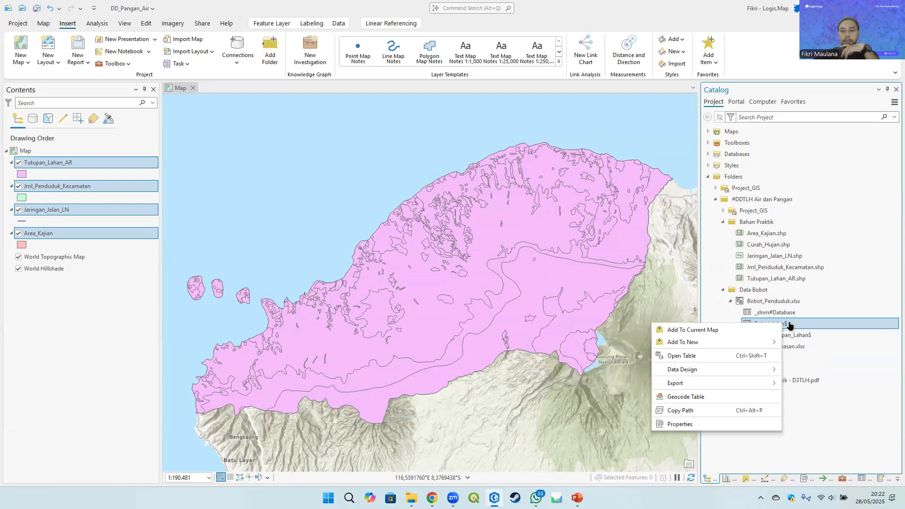
click(694, 357)
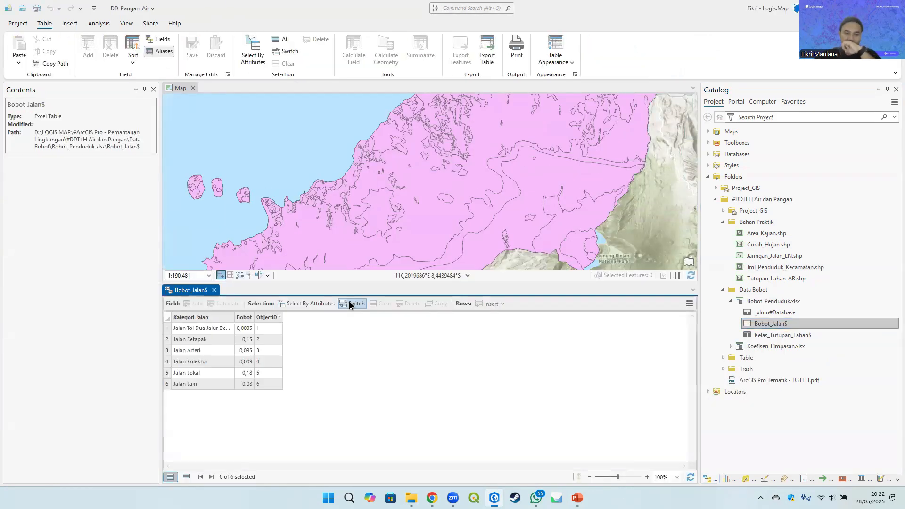
mouse_move(258, 317)
mouse_down()
mouse_move(275, 316)
mouse_move(249, 318)
mouse_up()
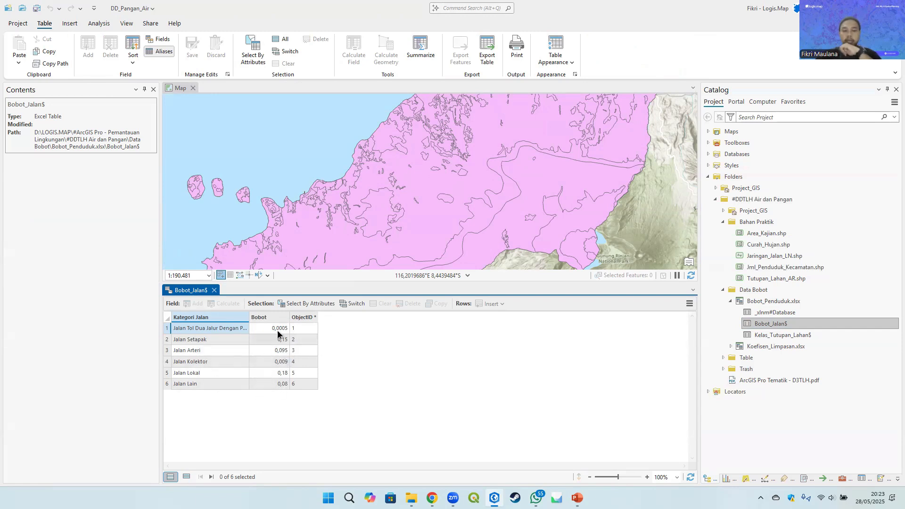
Step: Open the Kelas_Tutupan_Lahan$ table of Bobot_Penduduk.xlsx and adjust its column widths
right_click(793, 335)
click(817, 452)
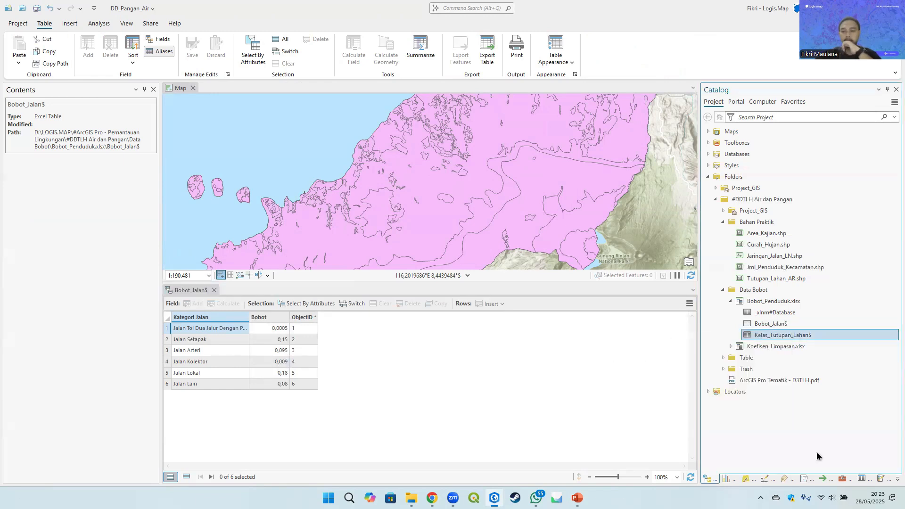
right_click(793, 336)
click(707, 368)
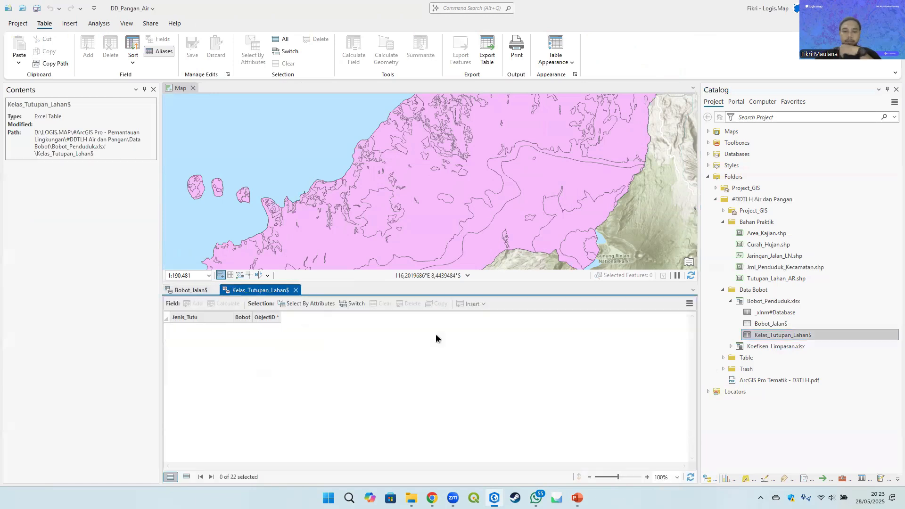
drag(257, 317, 267, 318)
Step: Examine the Bobot weights of the Pertanian Lahan Kering and Sawah classes, highlighting the Sawah row and clearing the selection again
scroll(293, 363, down, 3)
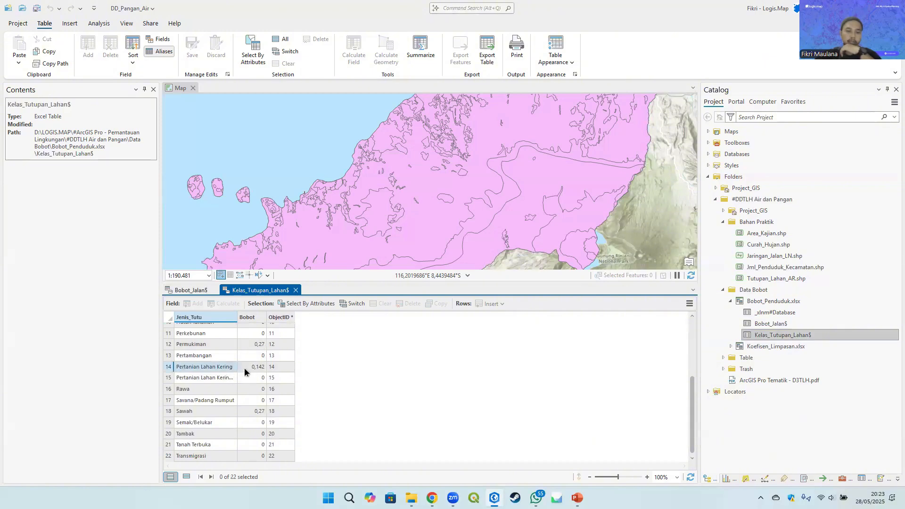
click(261, 367)
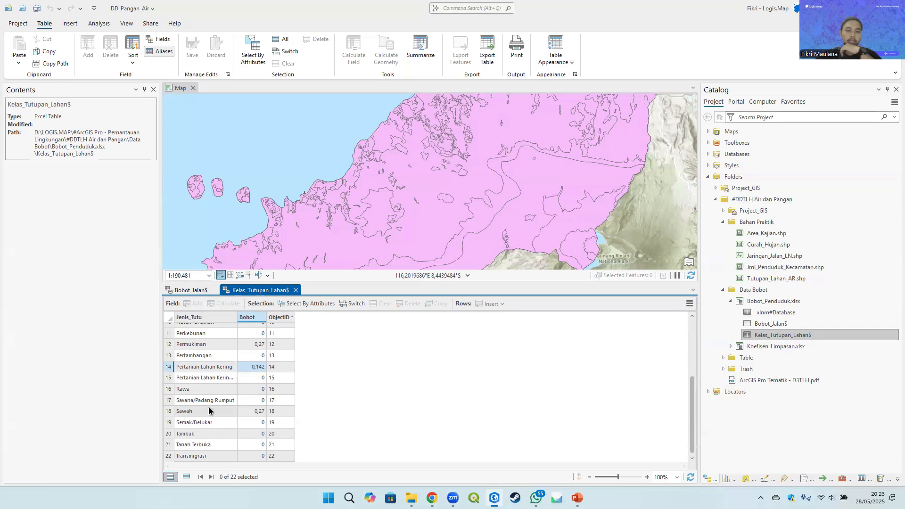
click(222, 411)
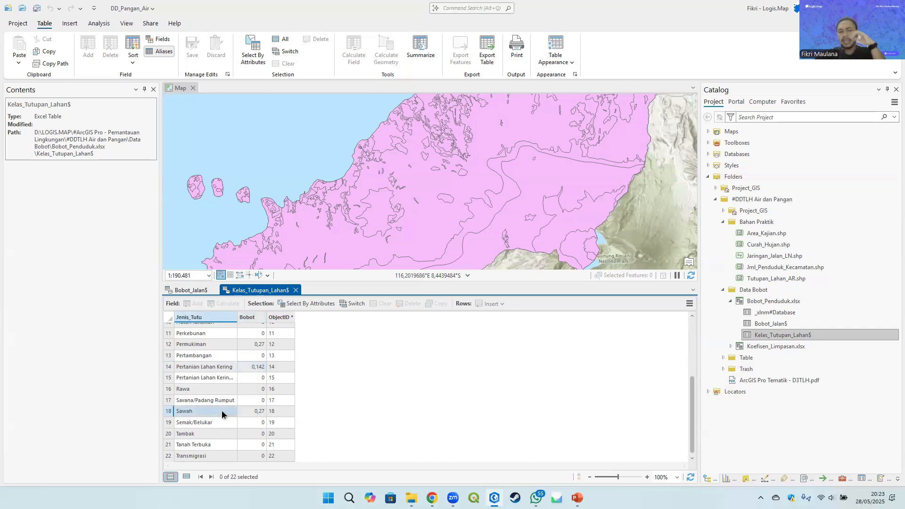
click(168, 413)
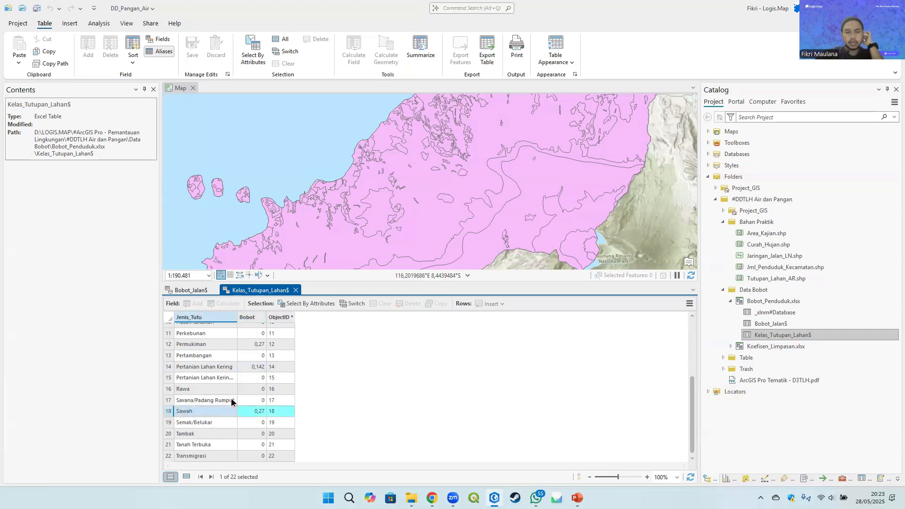
click(274, 422)
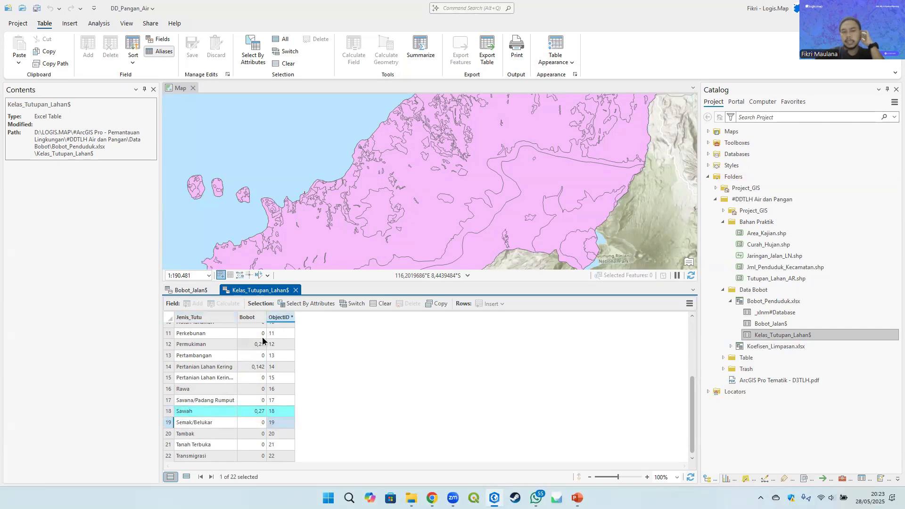
click(389, 305)
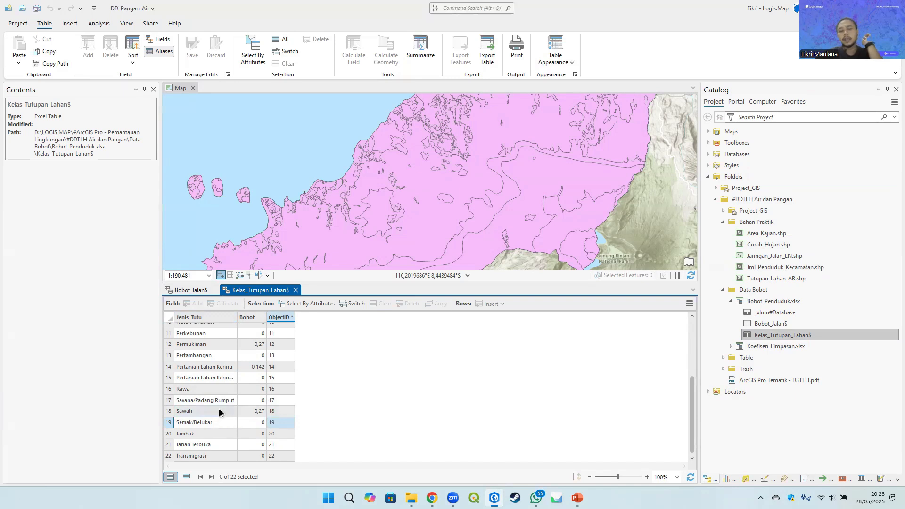
click(219, 409)
click(263, 411)
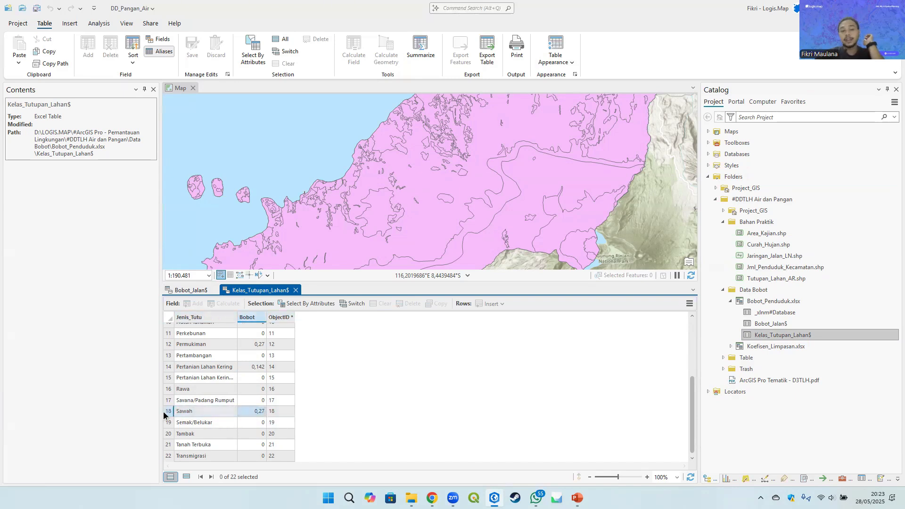
click(168, 410)
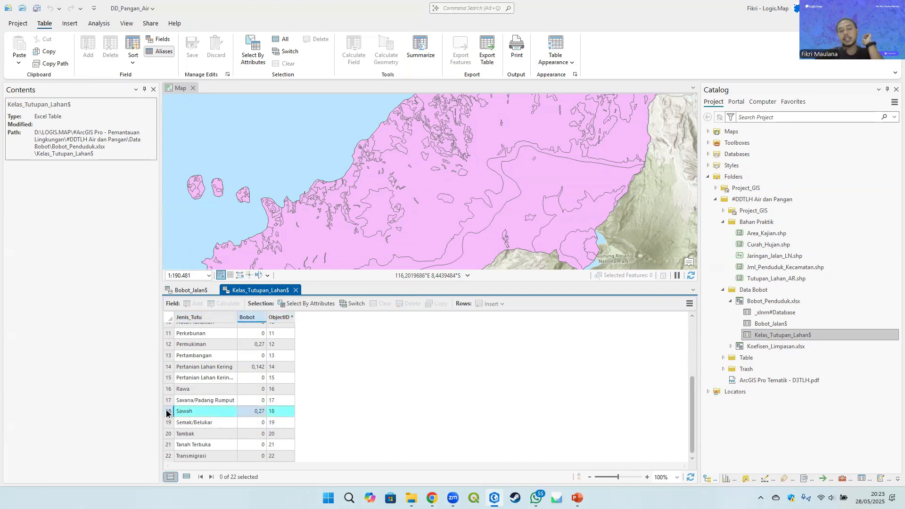
click(215, 412)
click(378, 304)
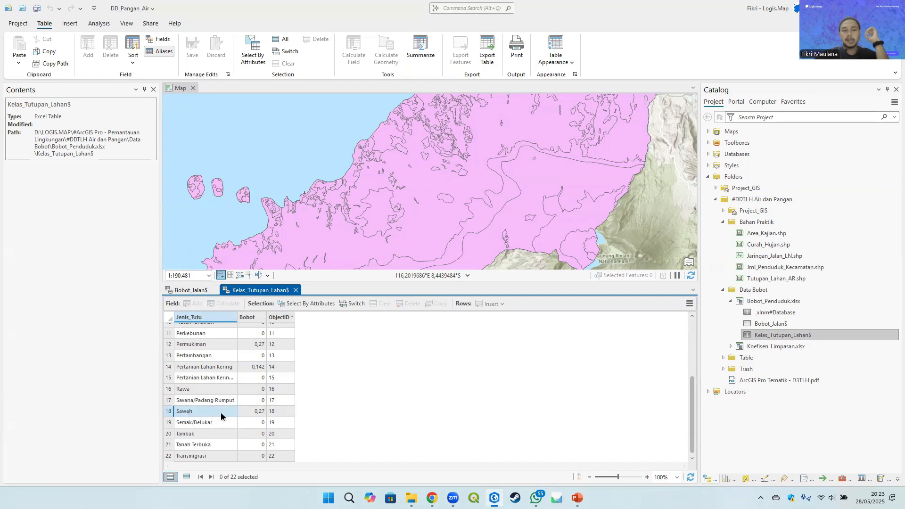
Step: Compare the Bobot weights of Sawah, Savana/Padang Rumput and Pertanian Lahan Kering with the other land cover classes
scroll(258, 411, up, 2)
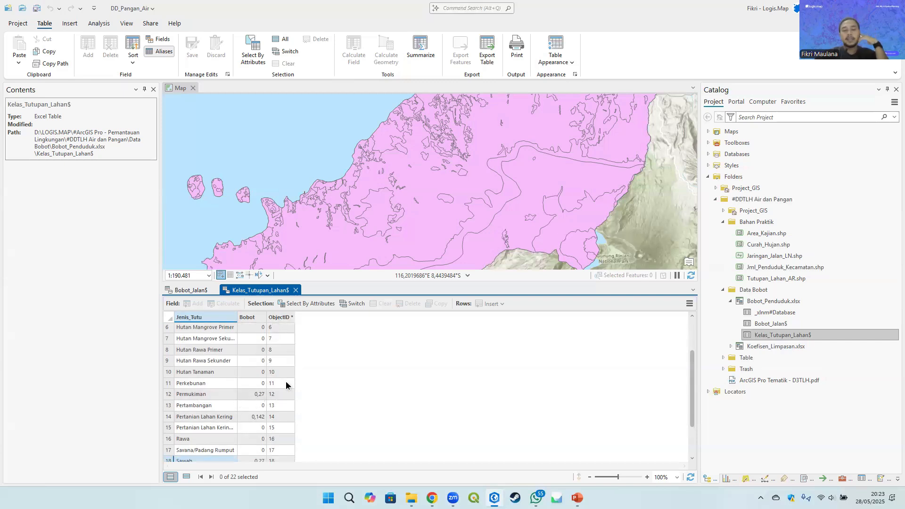
scroll(272, 409, down, 2)
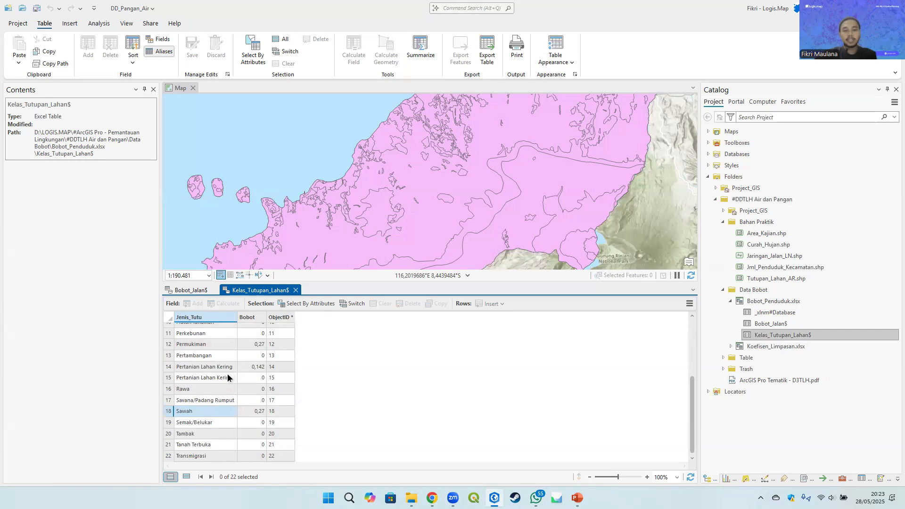
scroll(239, 414, up, 2)
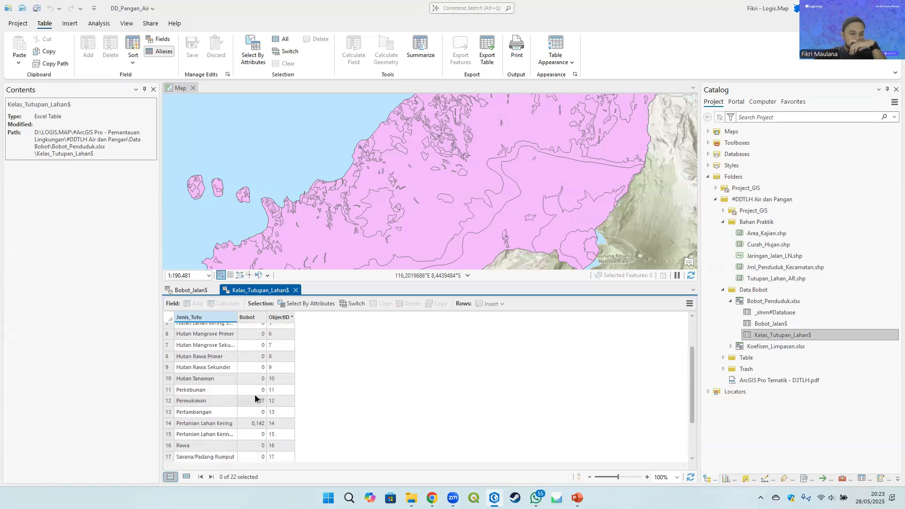
scroll(255, 394, down, 2)
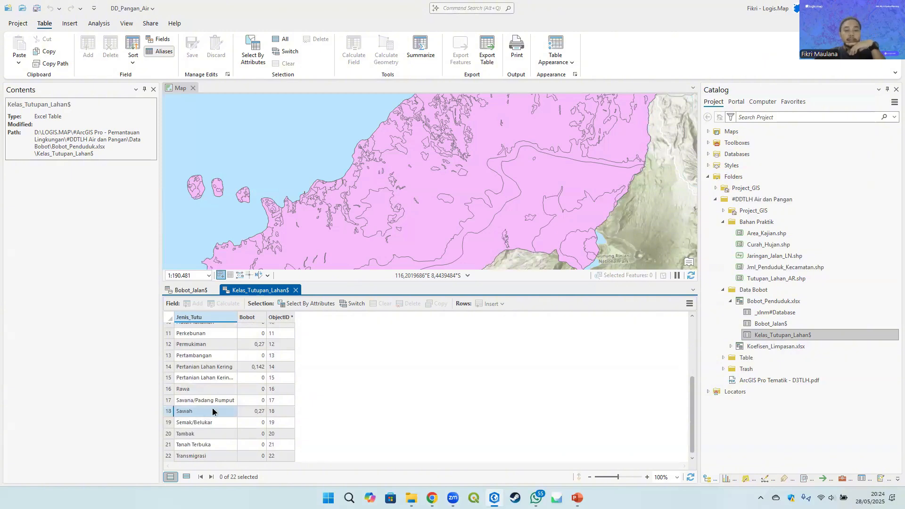
click(261, 411)
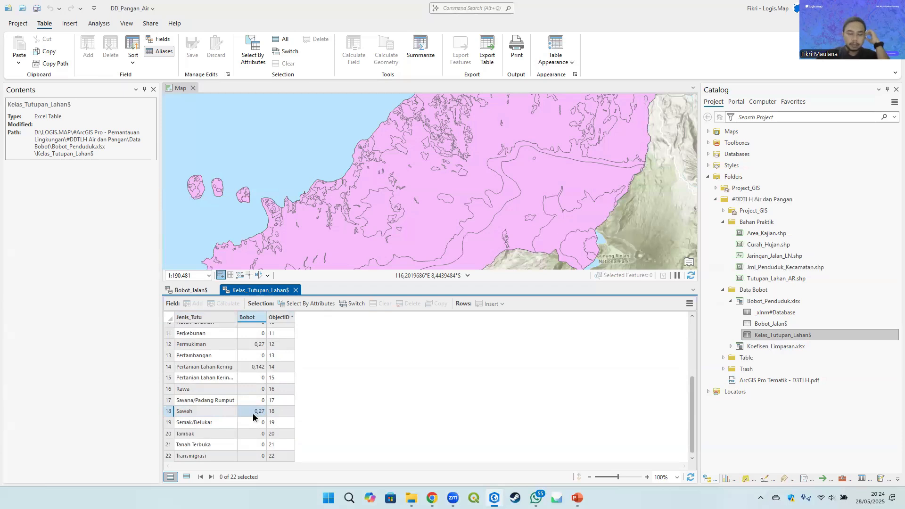
click(216, 411)
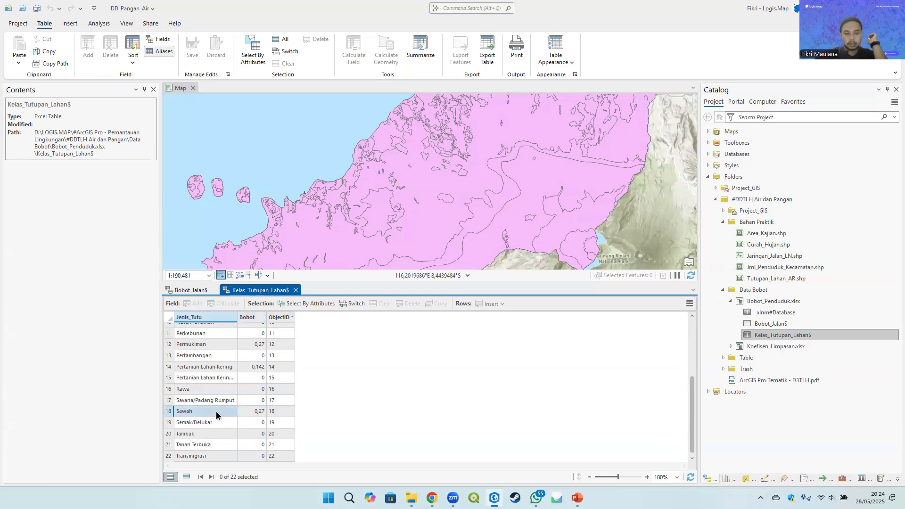
click(257, 400)
click(260, 368)
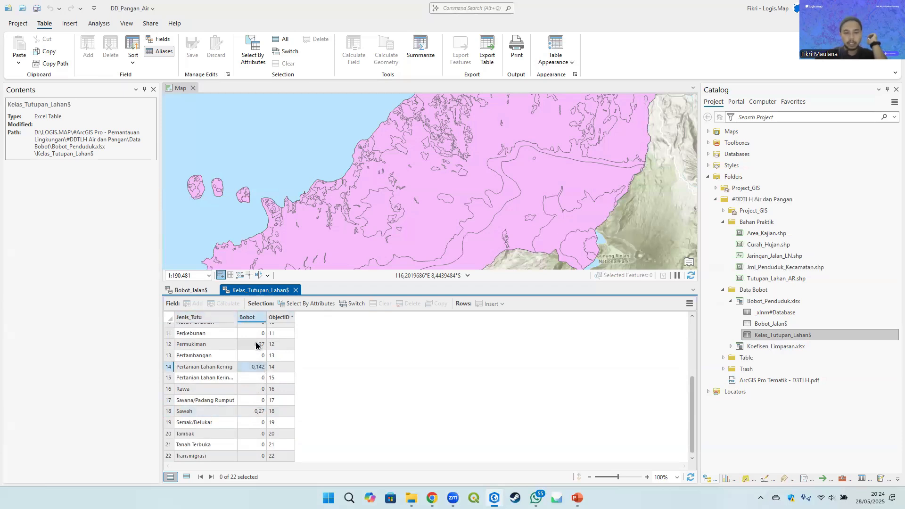
Step: Widen the Jenis_Tutu column to show the full land cover class names, and close the Kelas_Tutupan_Lahan$ table
scroll(255, 362, up, 4)
scroll(255, 367, down, 4)
drag(238, 317, 286, 316)
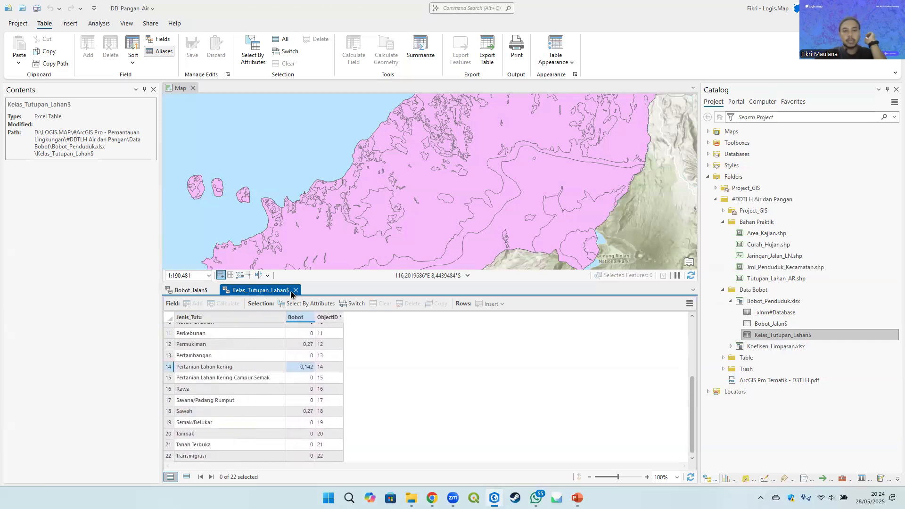
click(296, 290)
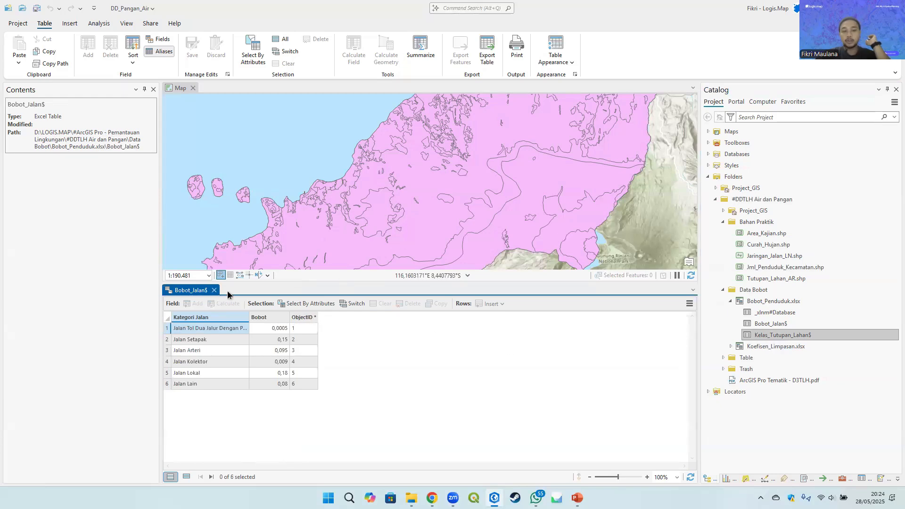
Step: Close the Bobot_Jalan$ table and hide the Tutupan_Lahan_AR layer to expose the district polygons
click(215, 290)
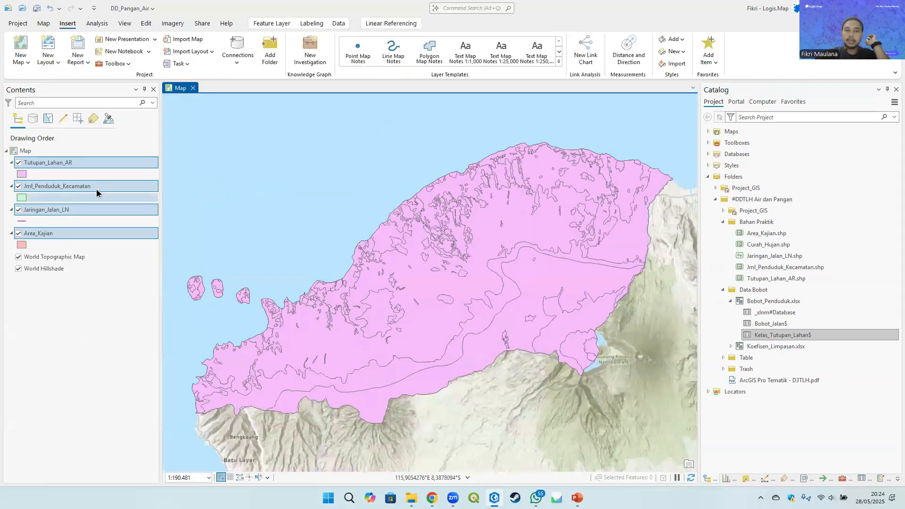
click(63, 188)
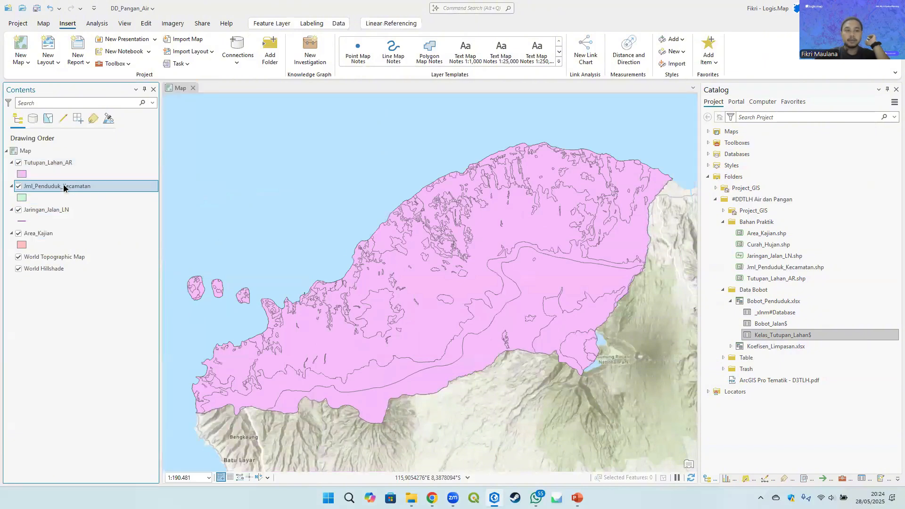
click(67, 165)
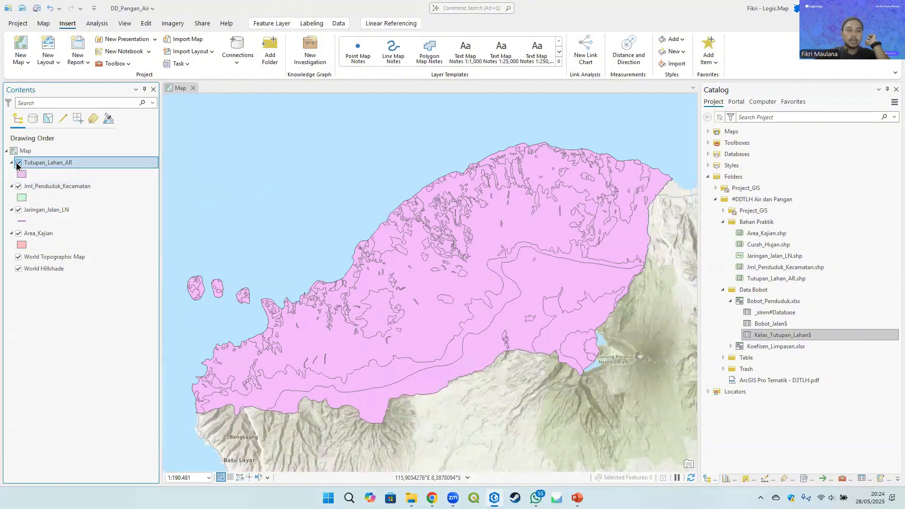
click(18, 163)
Step: Open the attribute table of the Jml_Penduduk_Kecamatan layer and widen its Jml_Pddk column
click(63, 186)
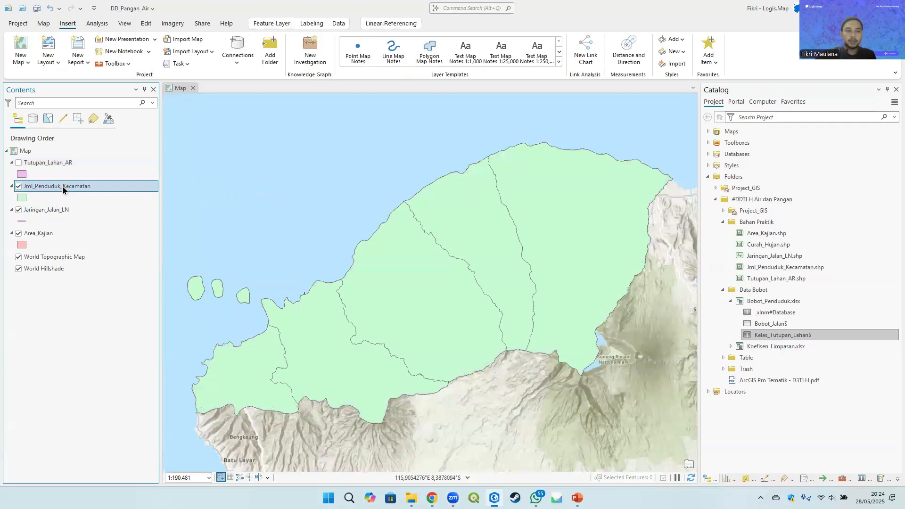
right_click(62, 186)
click(109, 210)
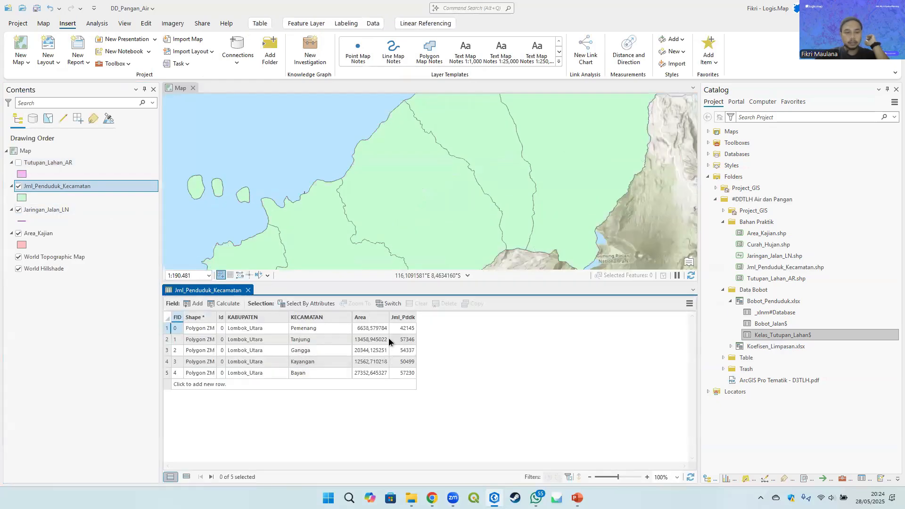
drag(416, 316, 430, 315)
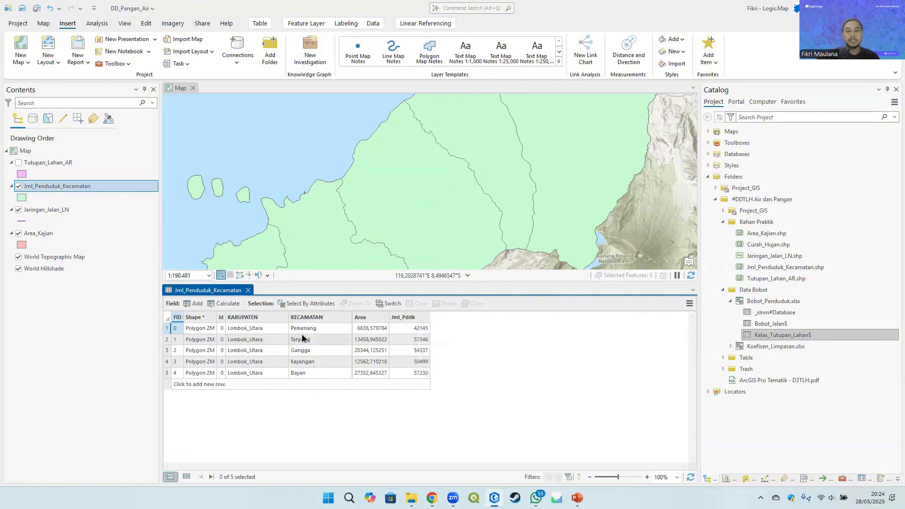
Step: Open the attribute table of the Tutupan_Lahan_AR layer and look through its land cover records, returning to the first row
click(59, 163)
right_click(59, 163)
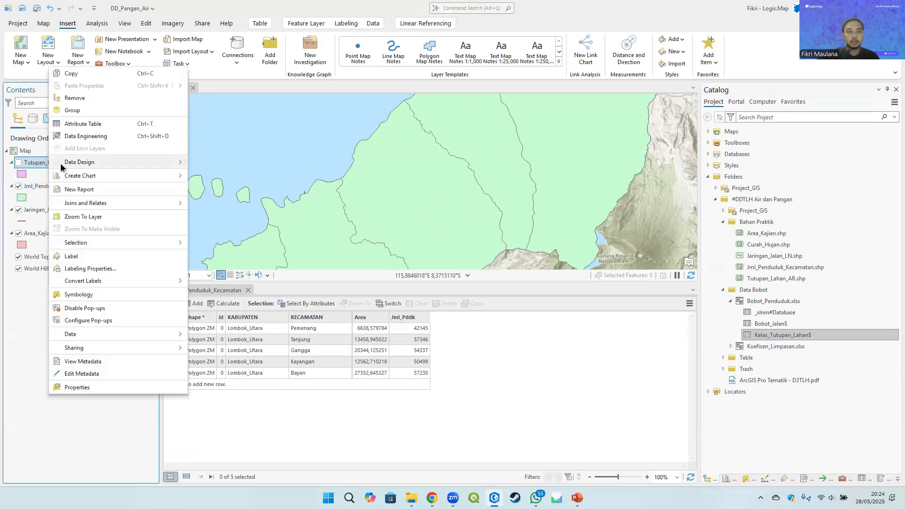
click(93, 124)
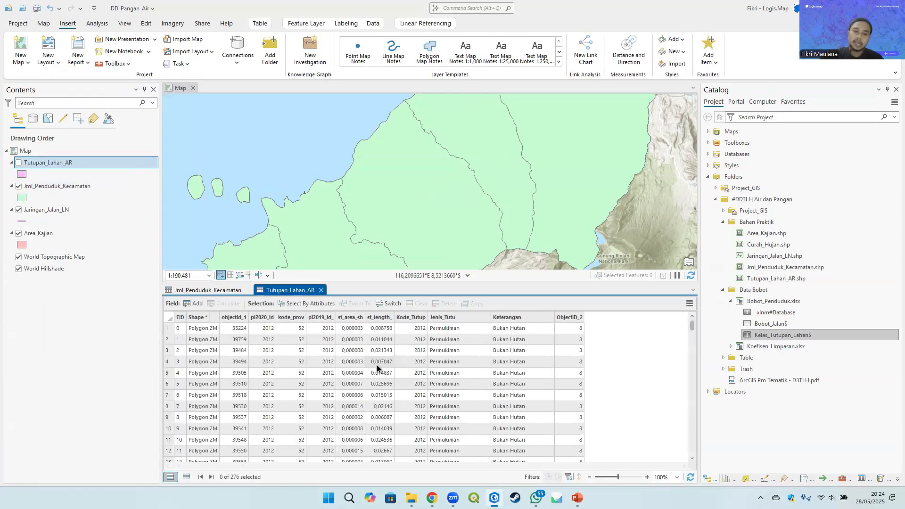
scroll(474, 394, down, 7)
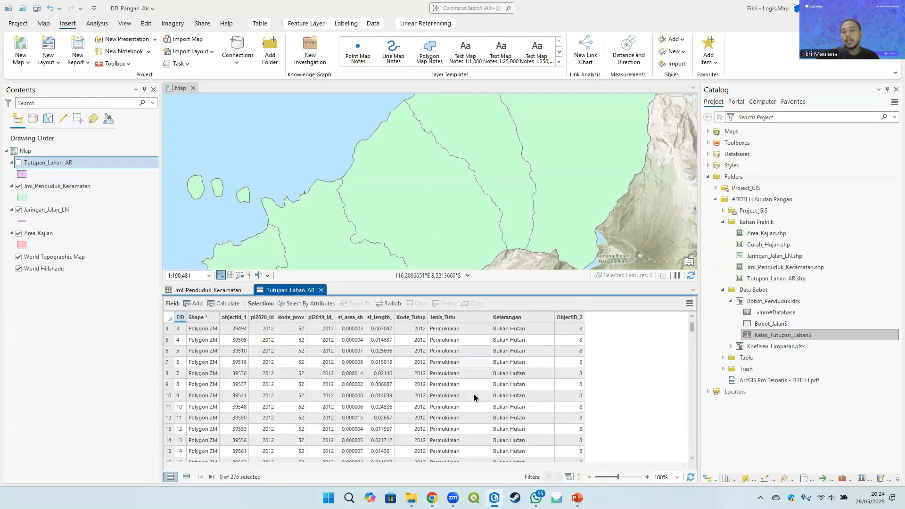
scroll(474, 389, down, 17)
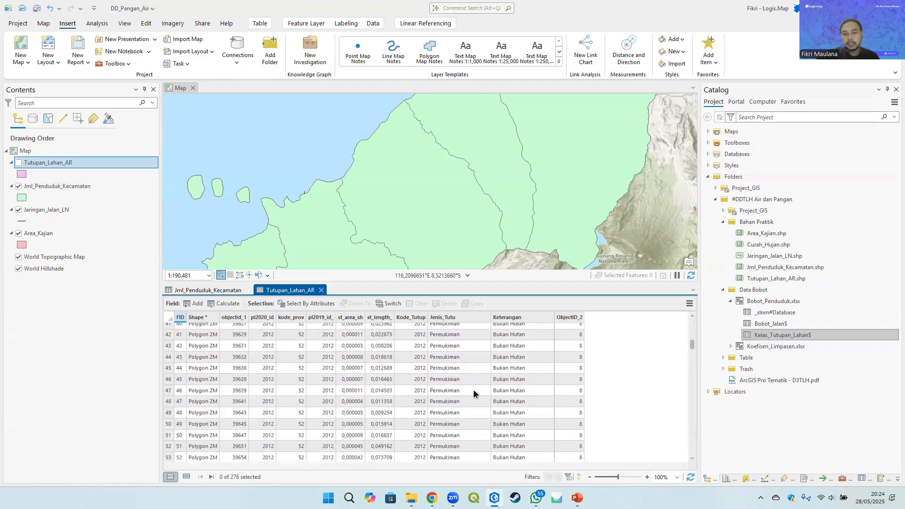
scroll(473, 389, down, 8)
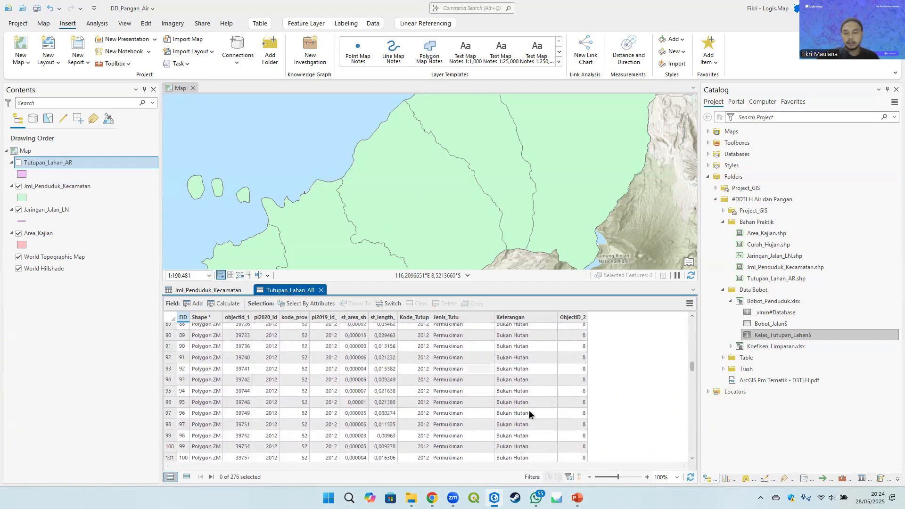
drag(693, 371, 691, 305)
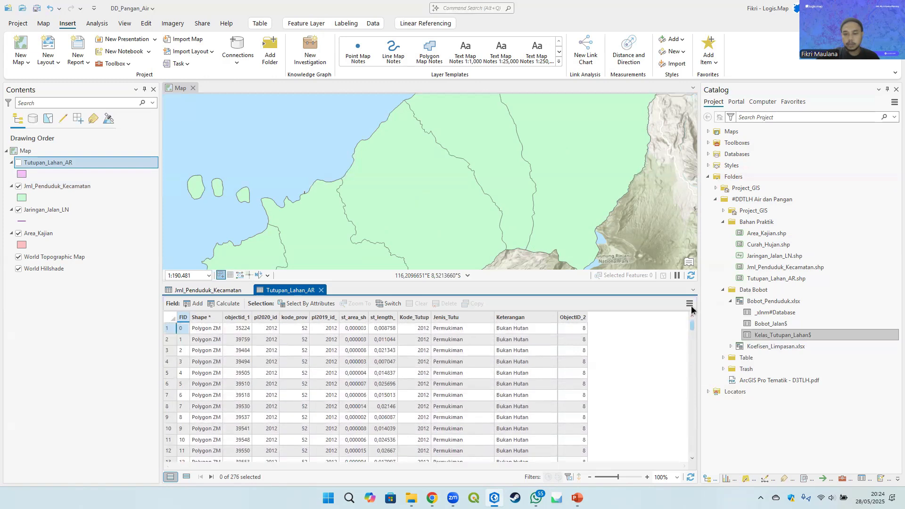
Step: Examine the Jenis_Tutu and Keterangan values in the Tutupan_Lahan_AR table and check the Jenis_Tutu field's properties
click(465, 348)
click(462, 329)
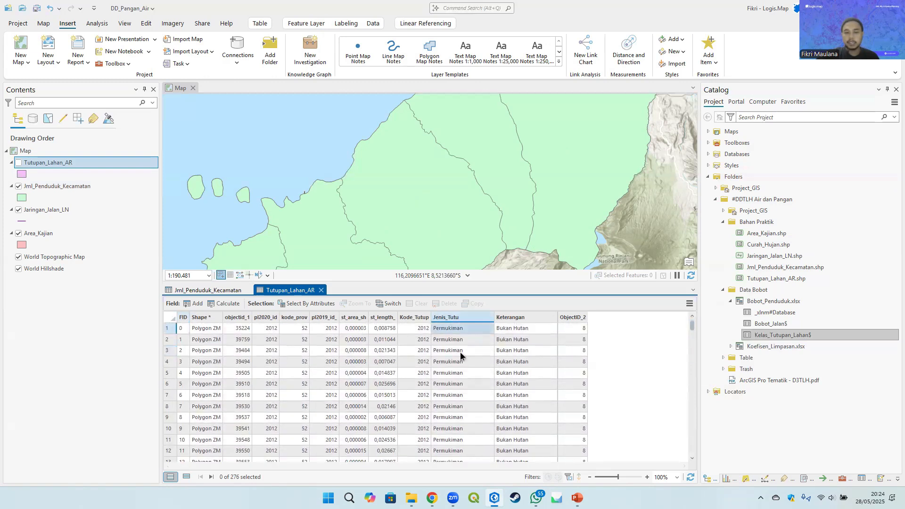
click(460, 362)
click(534, 361)
click(527, 336)
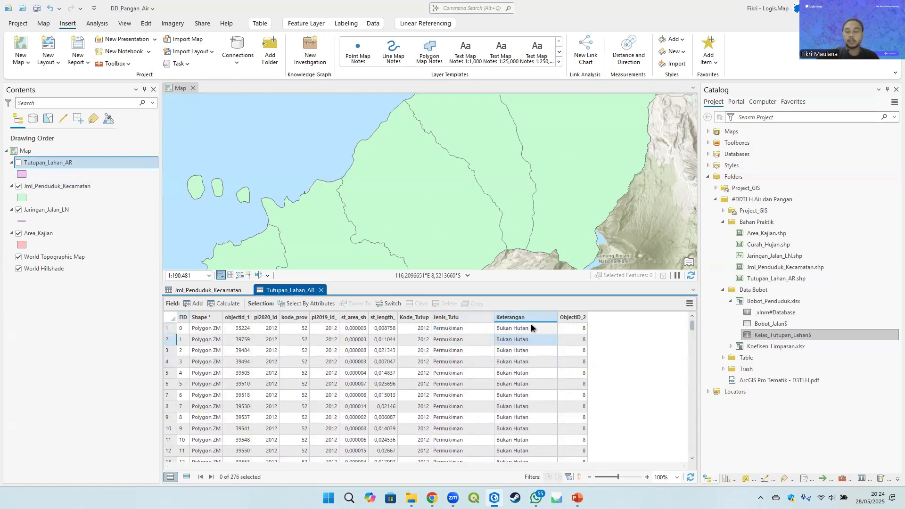
click(531, 324)
click(460, 385)
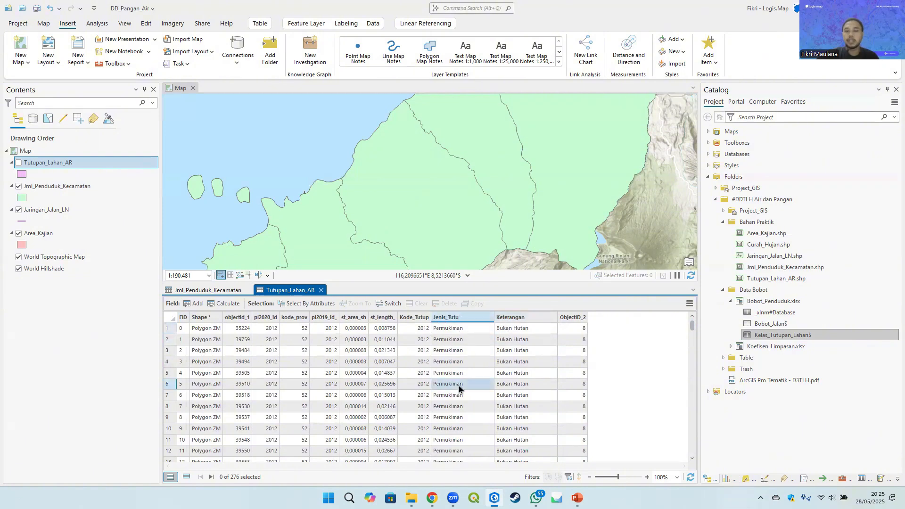
scroll(469, 401, down, 3)
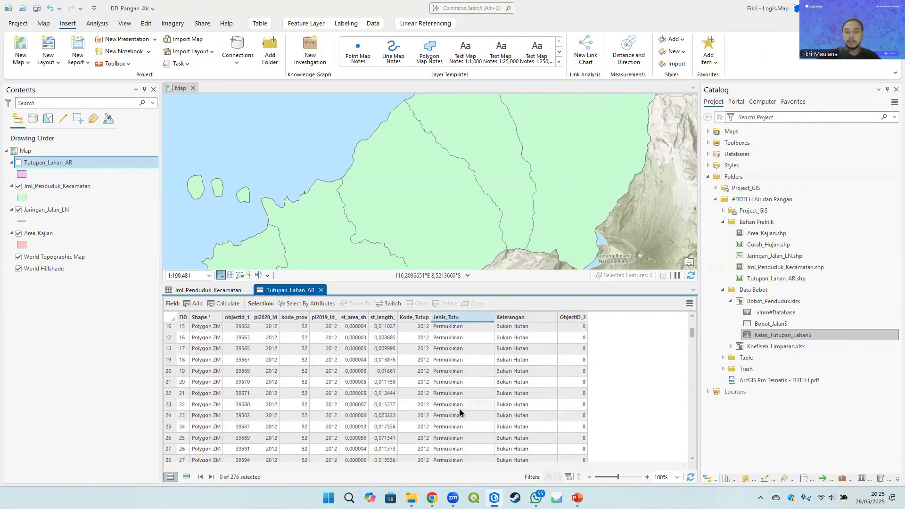
scroll(471, 401, up, 3)
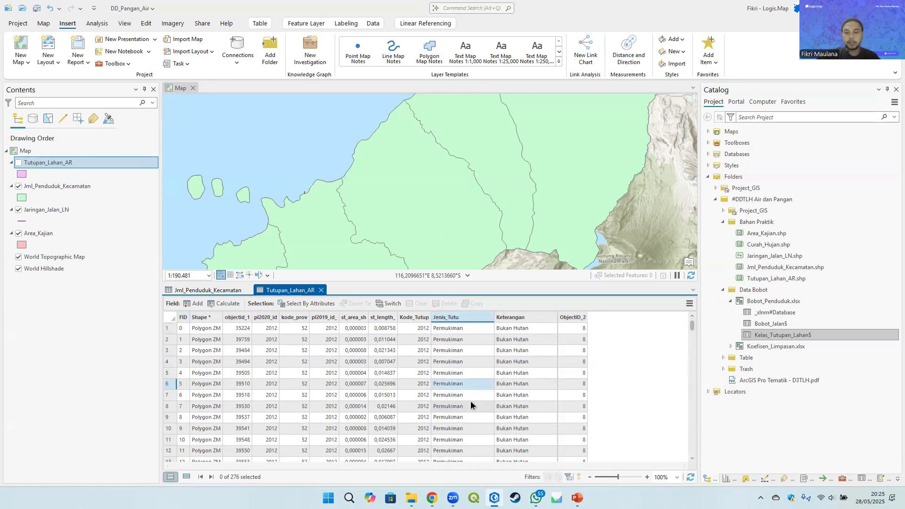
click(465, 329)
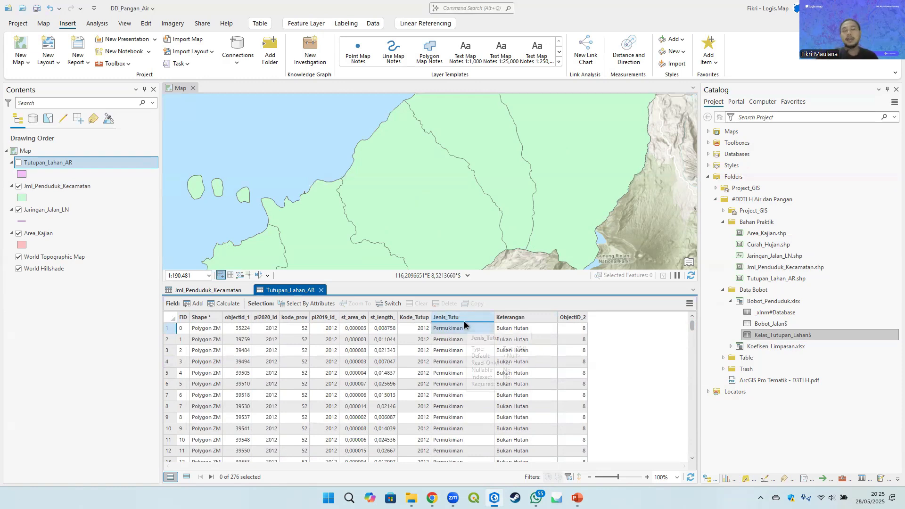
mouse_move(464, 320)
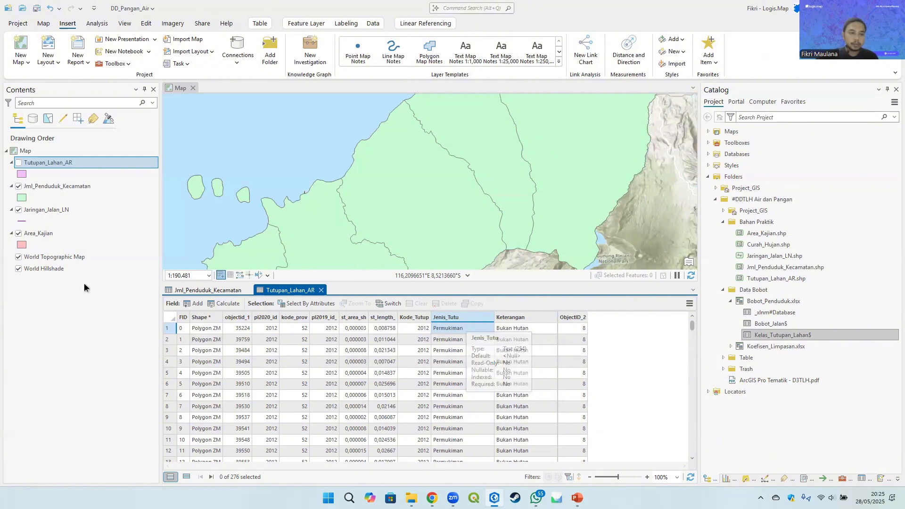
Step: Open the attribute table of the Jaringan_Jalan_LN layer and review the road categories in its REMARK field
right_click(49, 212)
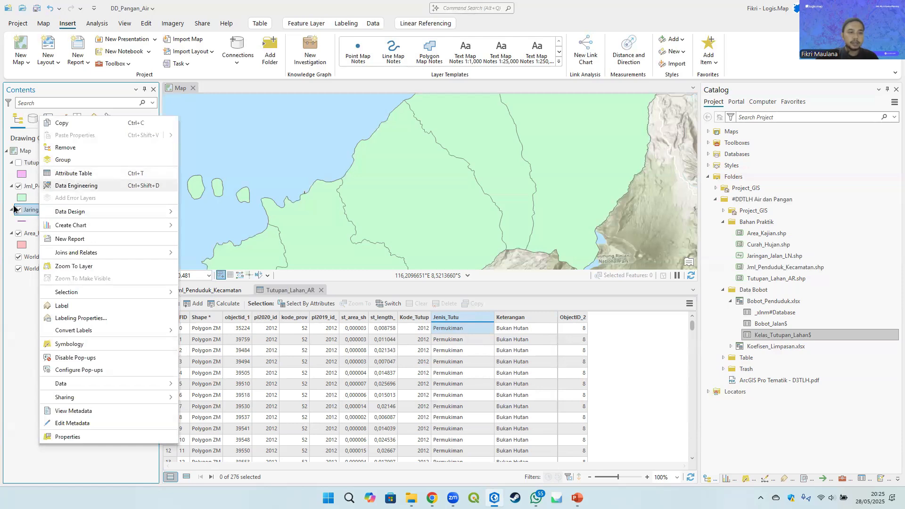
click(71, 173)
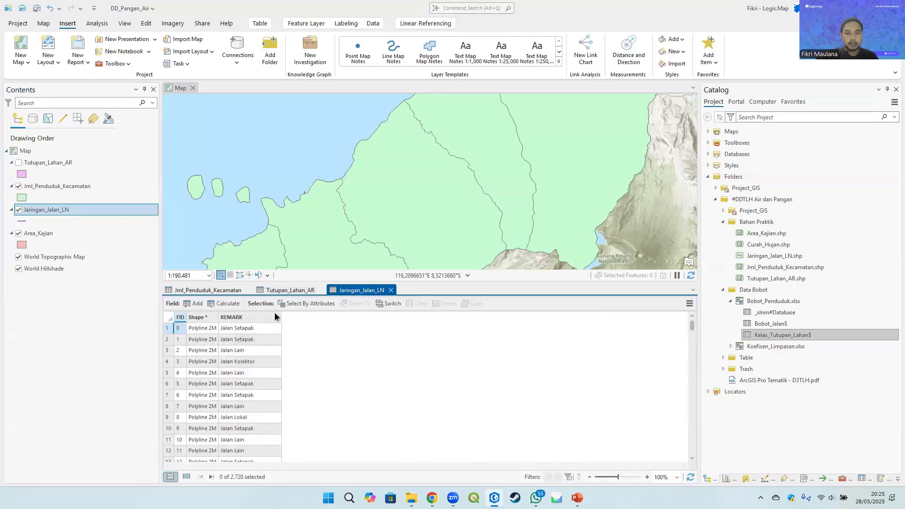
drag(281, 316, 284, 318)
scroll(262, 406, down, 20)
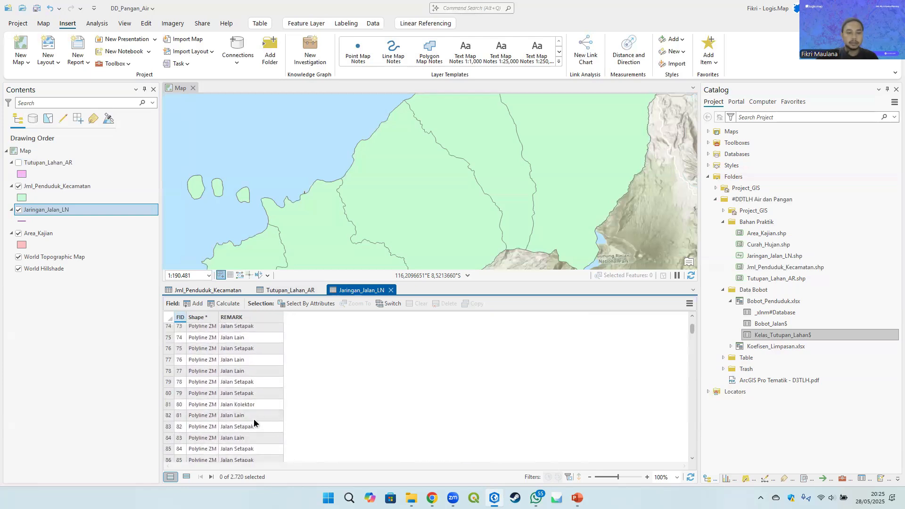
scroll(253, 418, down, 4)
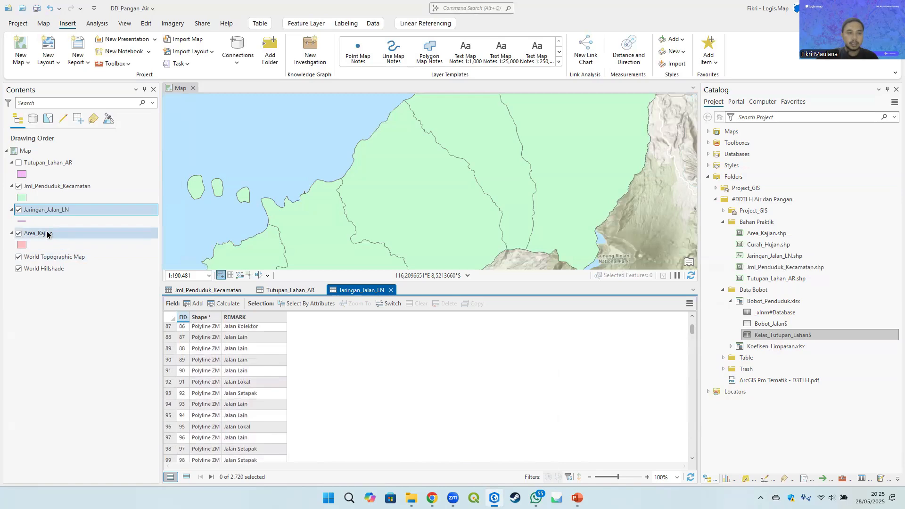
Step: Close the Tutupan_Lahan_AR, Jml_Penduduk_Kecamatan and Jaringan_Jalan_LN attribute tables
click(310, 291)
click(321, 291)
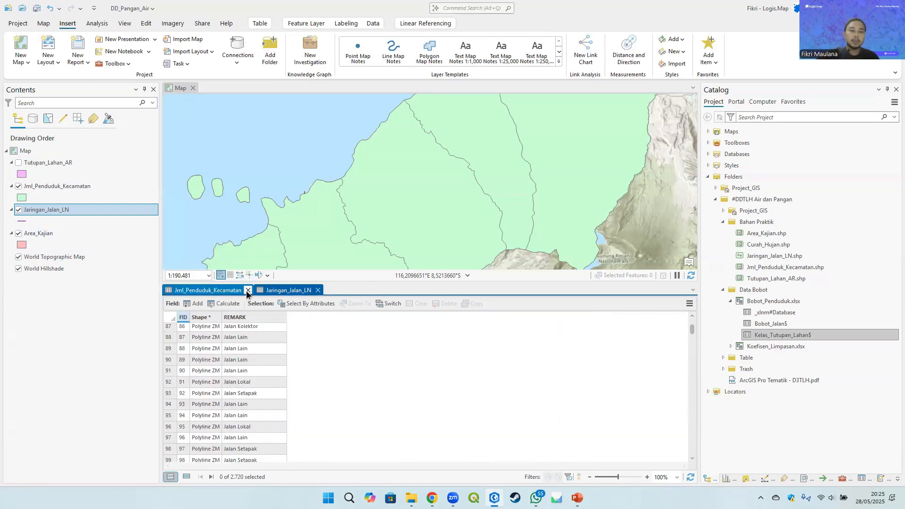
click(248, 291)
click(227, 290)
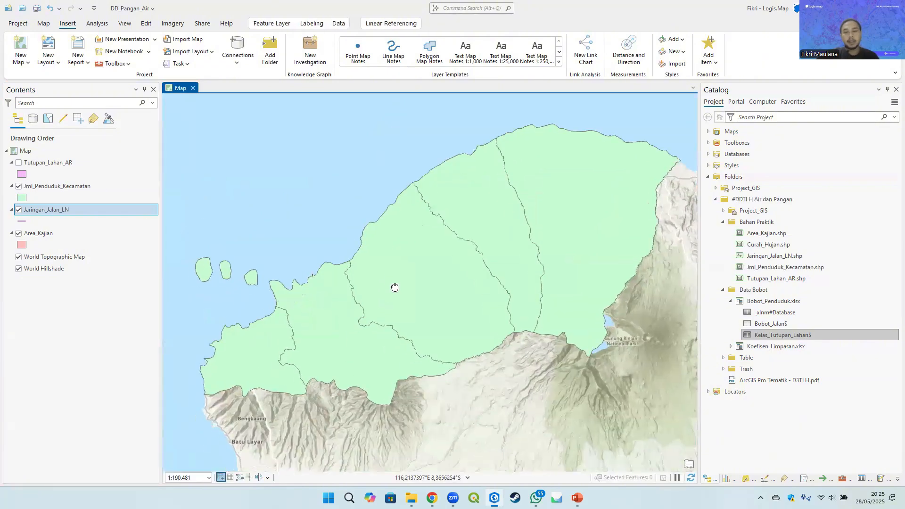
drag(395, 287, 374, 295)
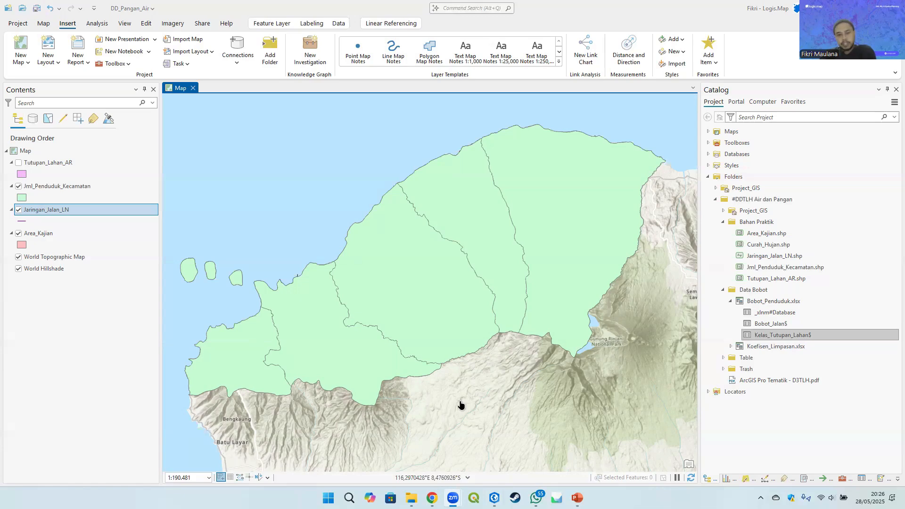
Step: Show the Tutupan_Lahan_AR layer to compare it with the district polygons, and hide it again
click(49, 186)
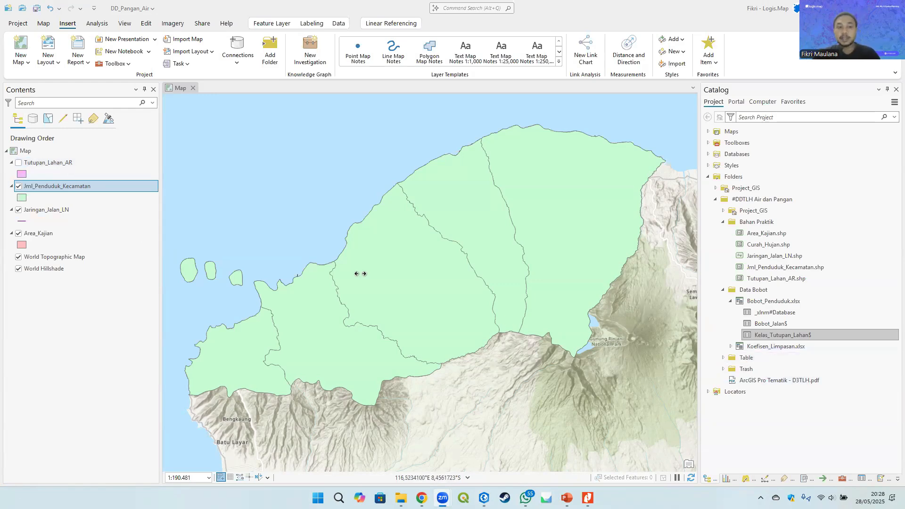
click(19, 165)
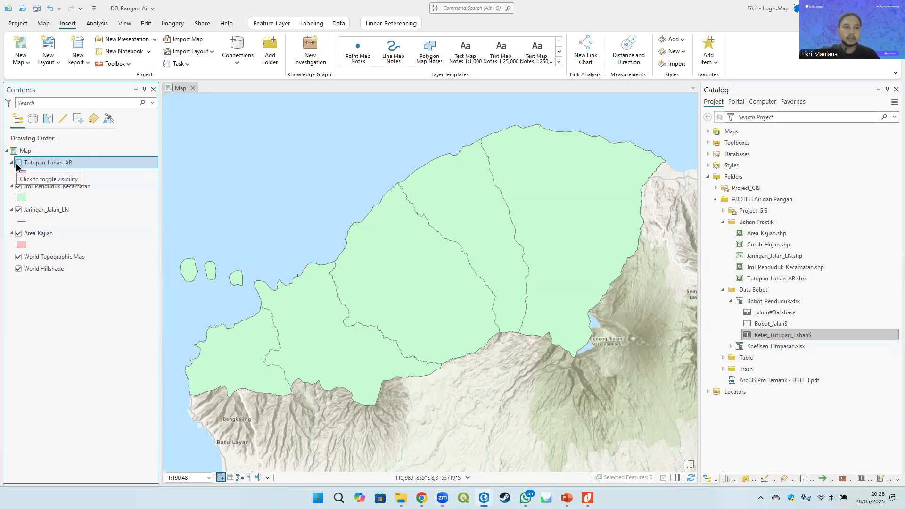
click(19, 163)
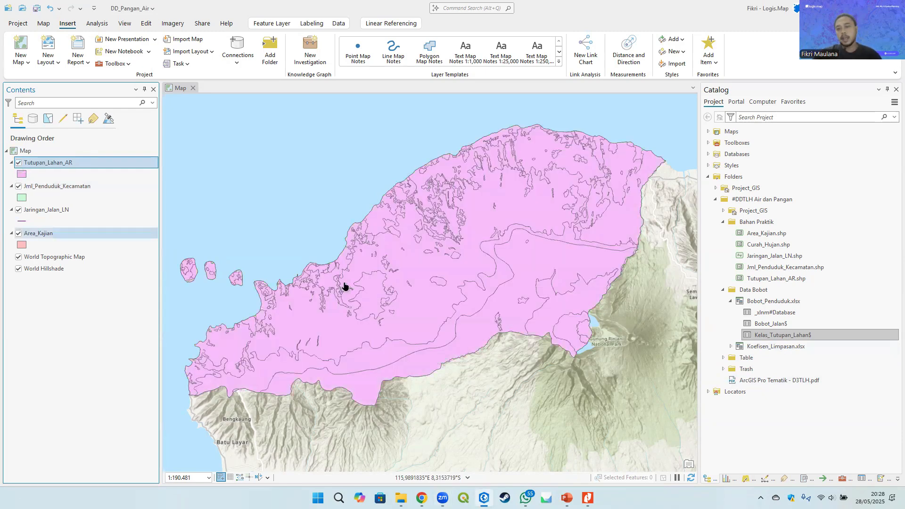
click(18, 164)
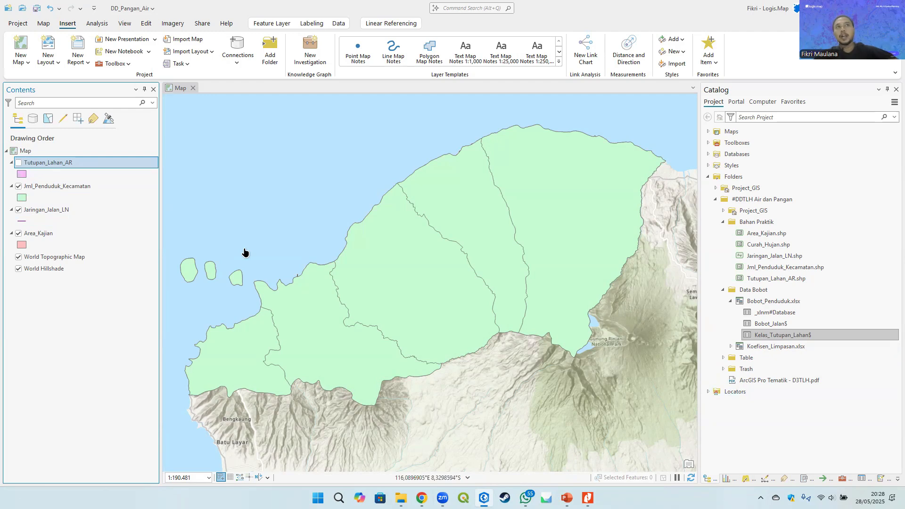
Step: Search the geoprocessing tools for "grid" and "fishnet", and open the Create Fishnet tool
click(844, 479)
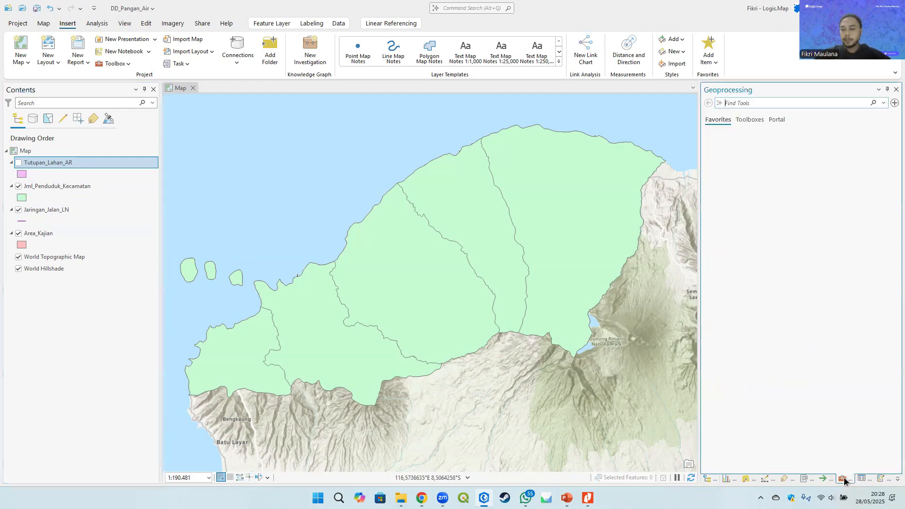
click(756, 103)
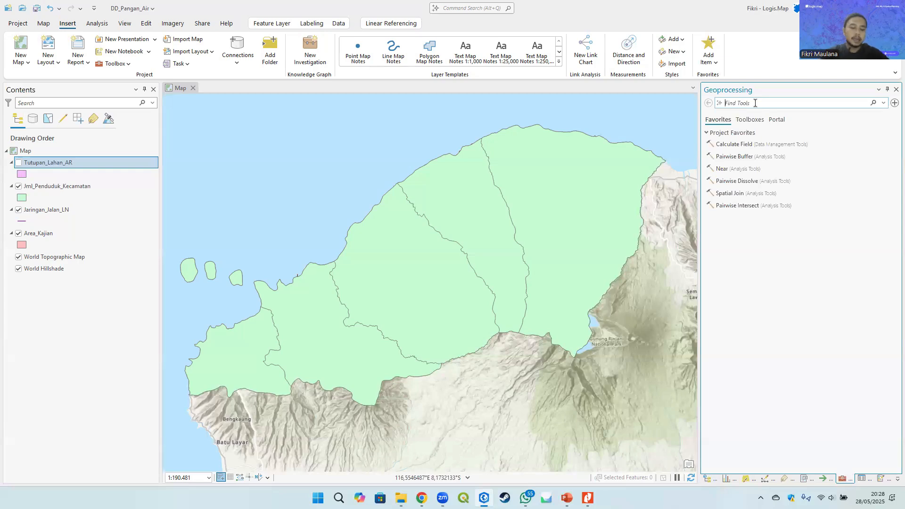
text(grid)
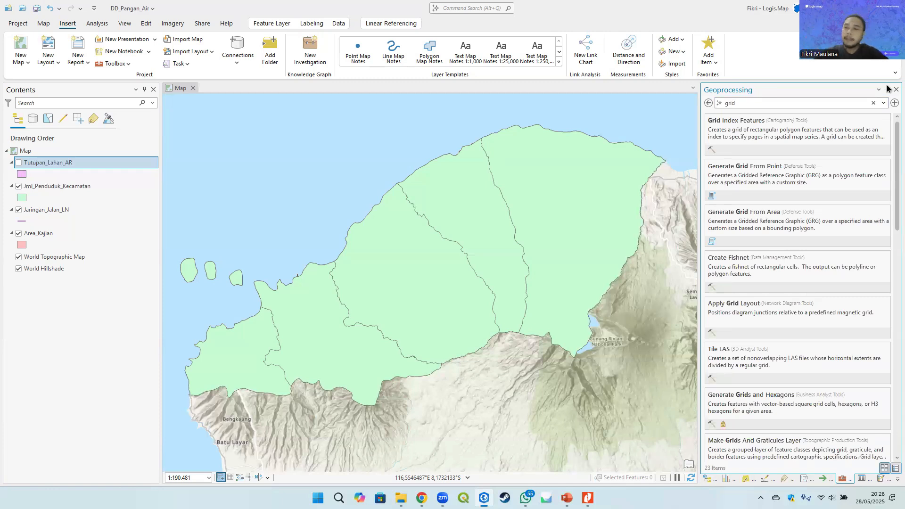
text(fish)
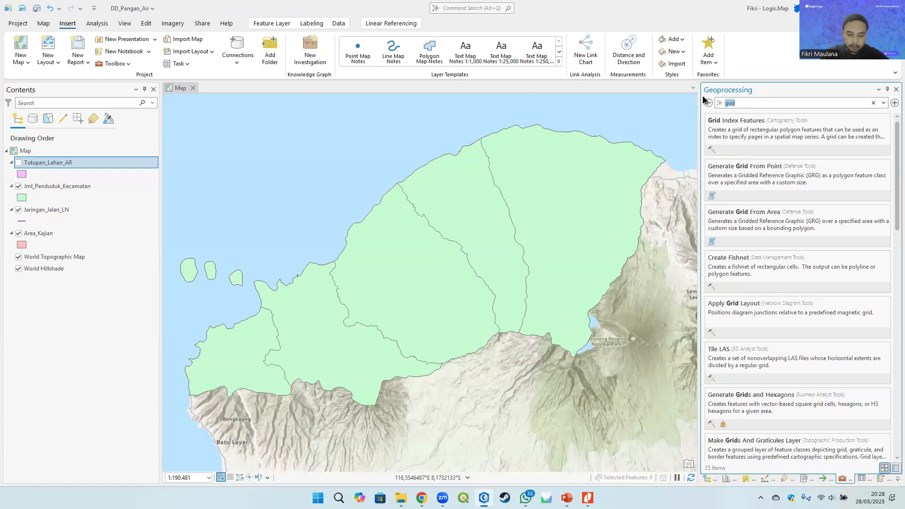
text(net)
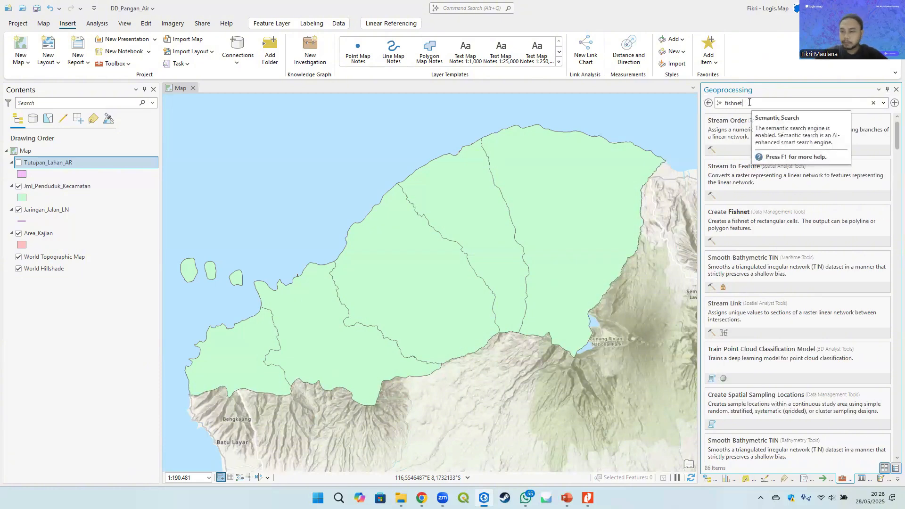
click(771, 223)
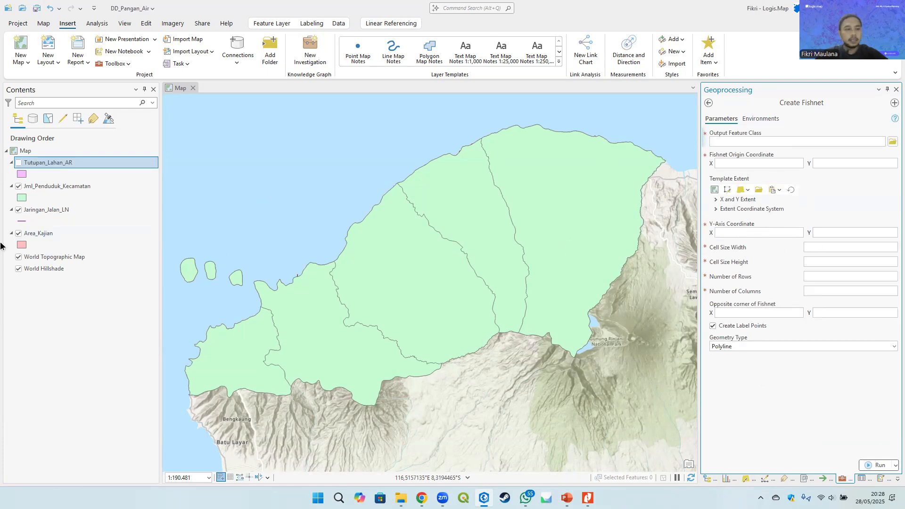
Step: Hide the Jml_Penduduk_Kecamatan and Jaringan_Jalan_LN layers so the Area_Kajian layer can be seen on the map
click(44, 234)
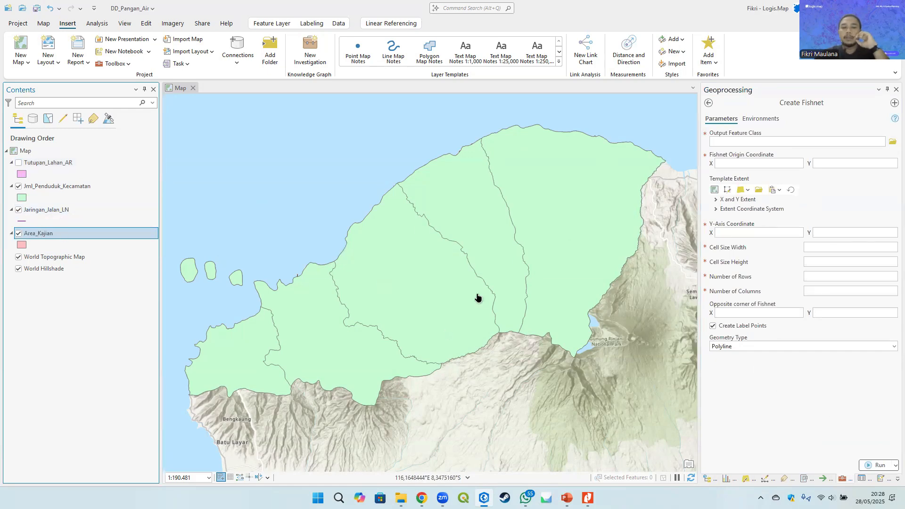
drag(479, 297, 500, 294)
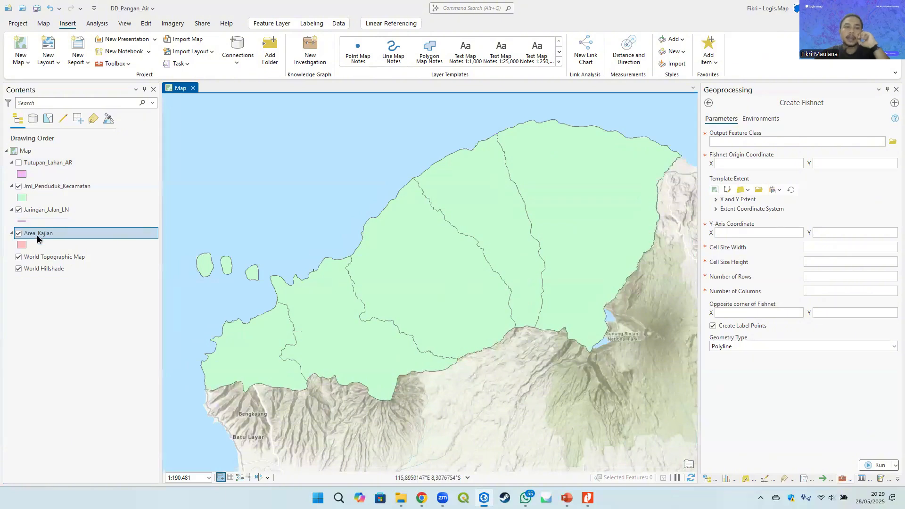
ctrl+click(28, 210)
click(19, 186)
click(19, 210)
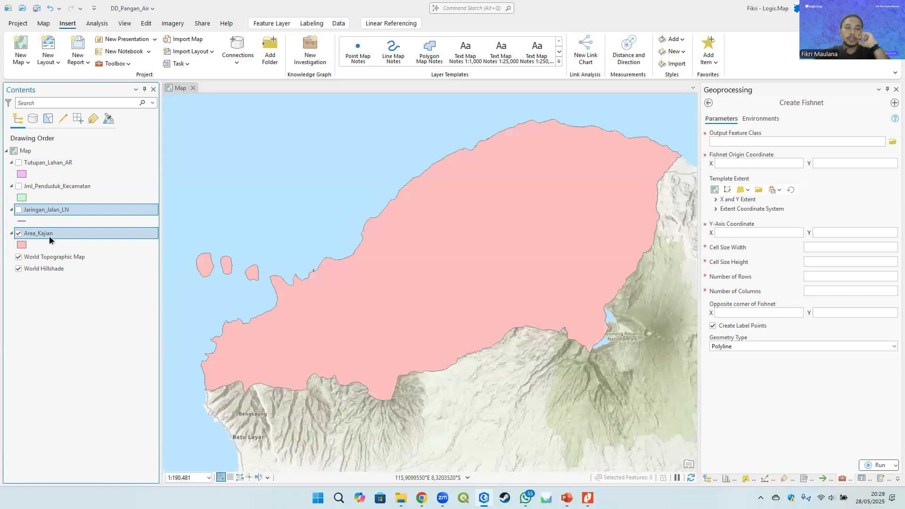
Step: Try to set up Create Fishnet using the Area_Kajian layer as its template extent
drag(49, 235, 730, 148)
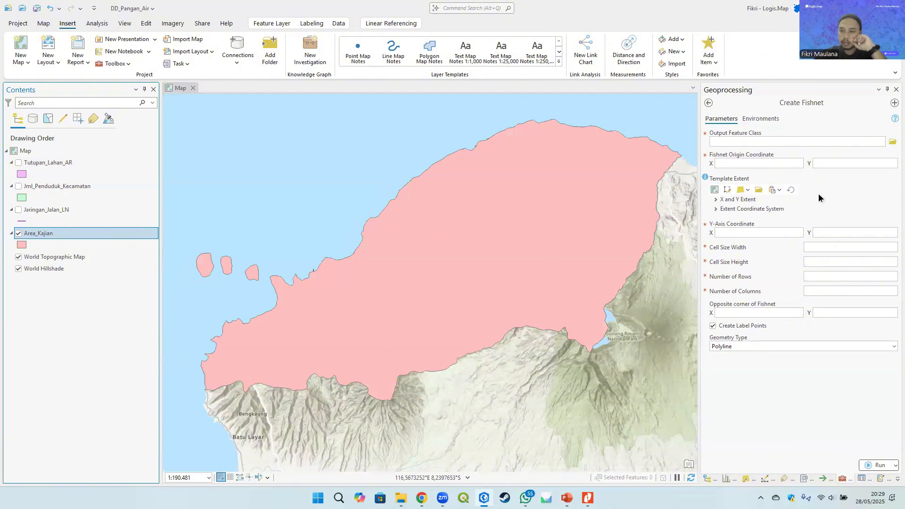
click(747, 191)
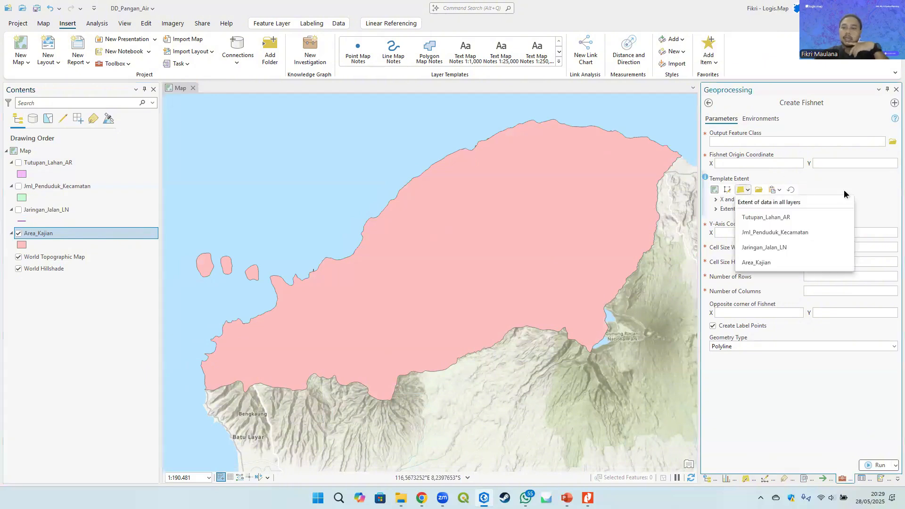
click(769, 262)
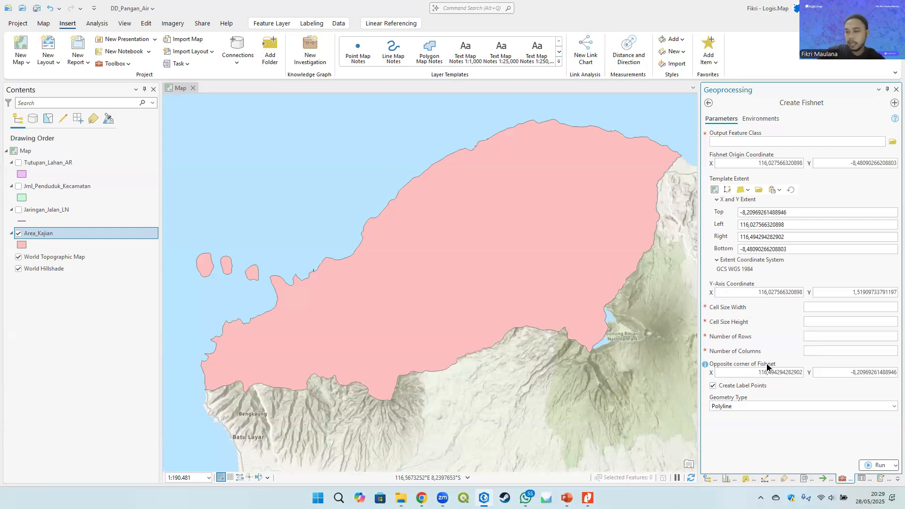
click(875, 307)
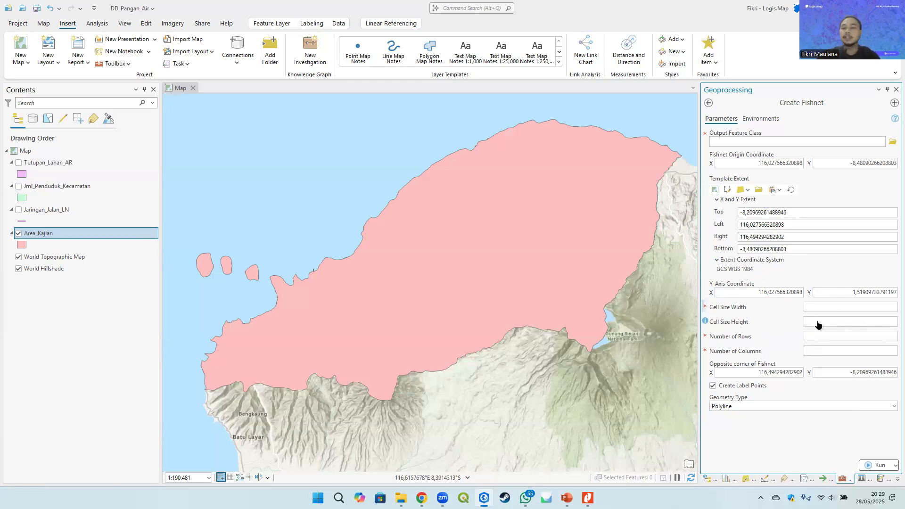
Step: Find the Grid Index Features tool by searching for "create grid index", and set Area_Kajian as its input features
click(709, 104)
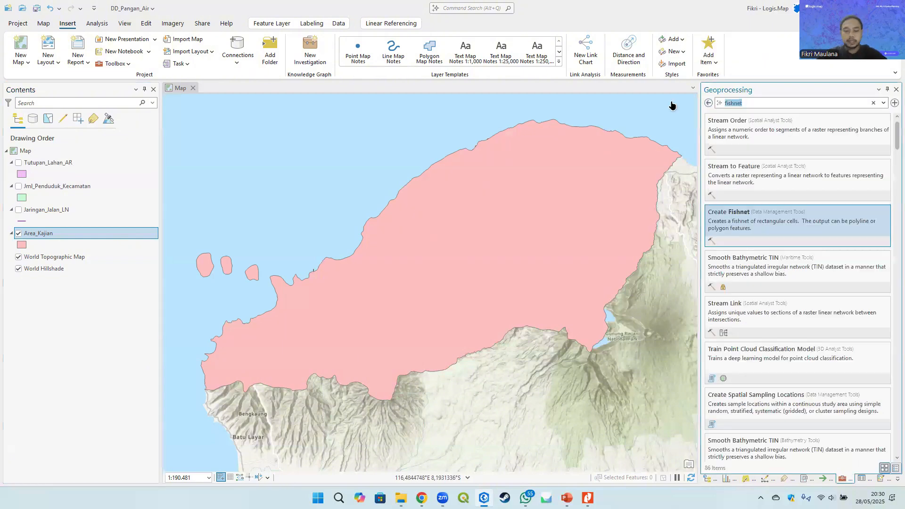
text(grid in)
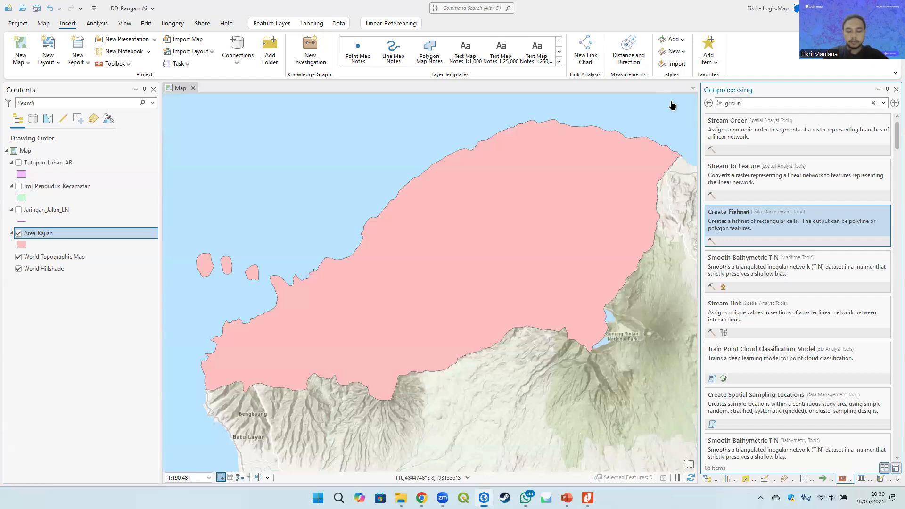
text(dex)
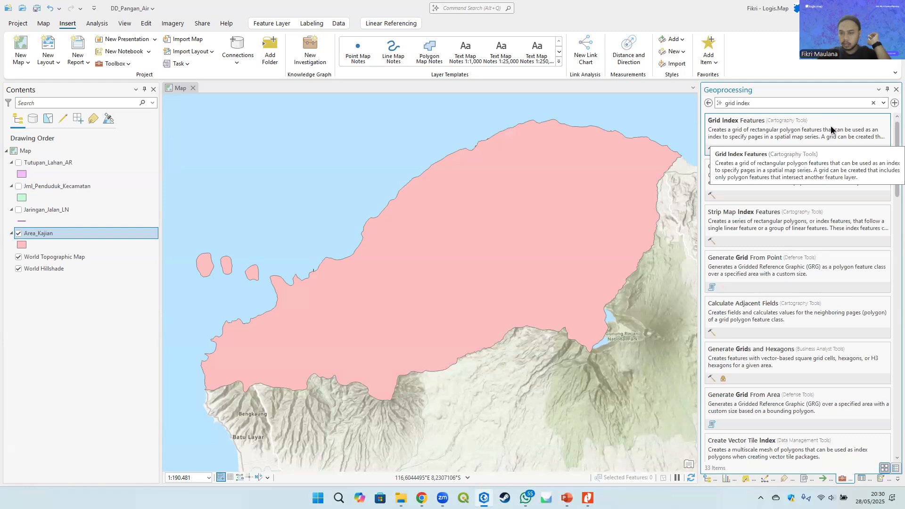
click(723, 102)
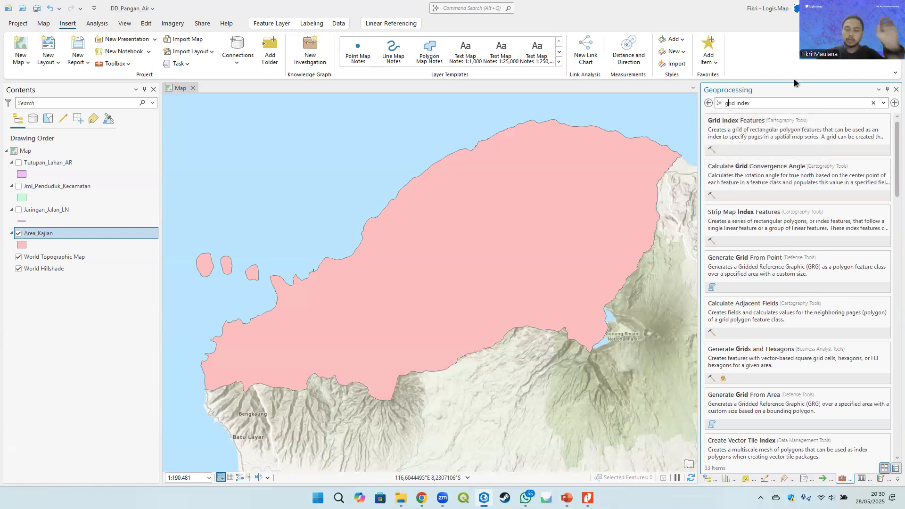
text(create)
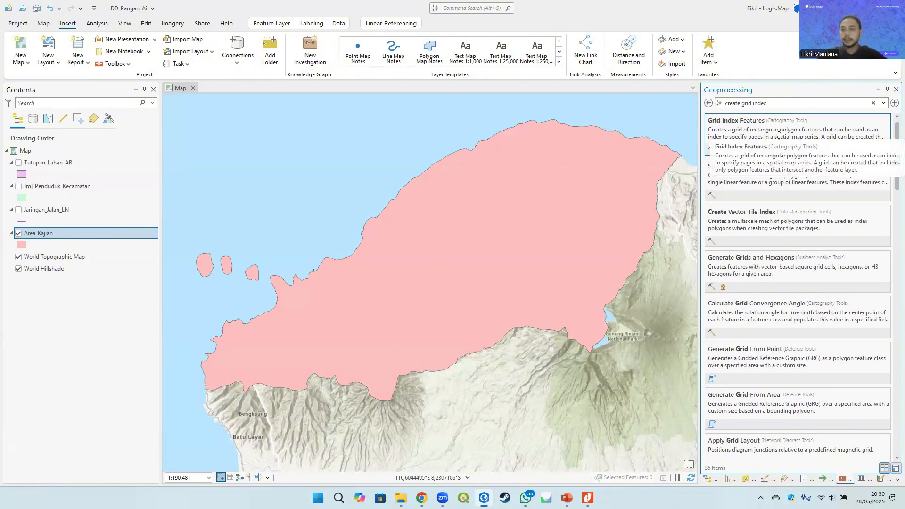
click(790, 135)
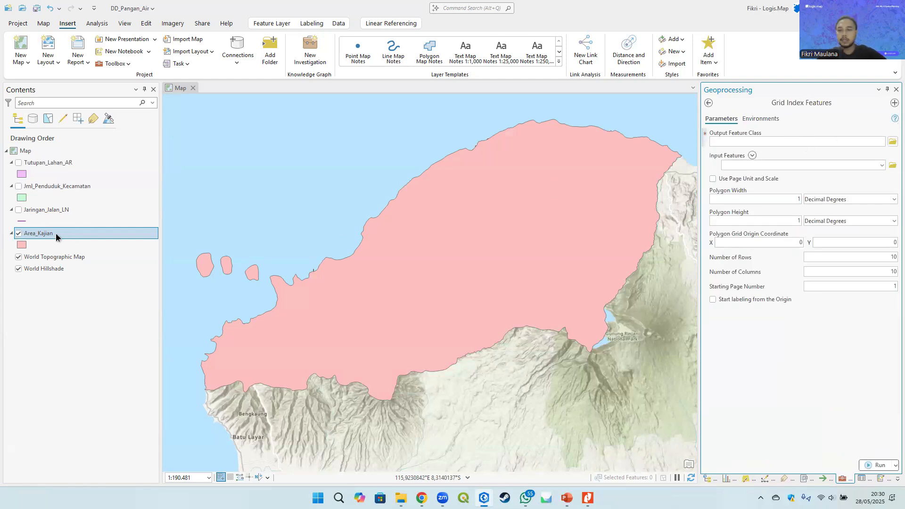
drag(56, 233, 747, 166)
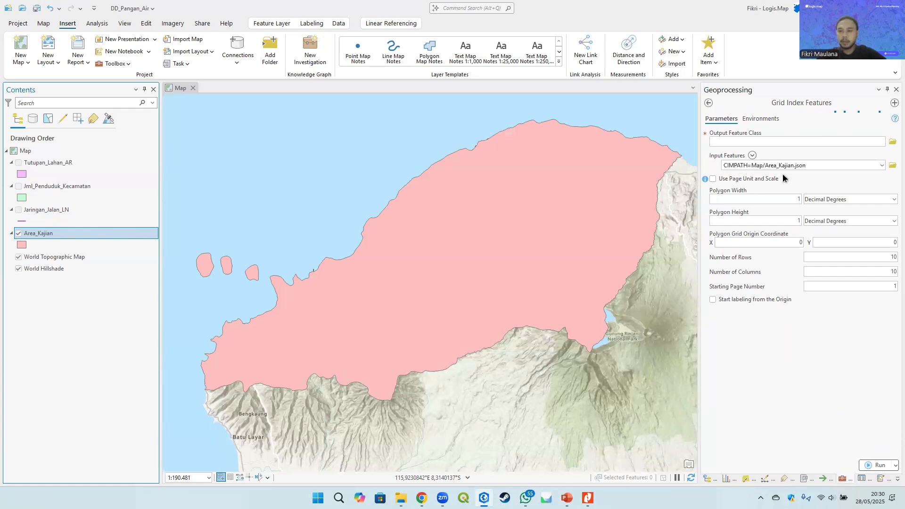
Step: Create a folder named Olah Data inside the #DDTLH Air dan Pangan folder while choosing the output feature class location
click(893, 143)
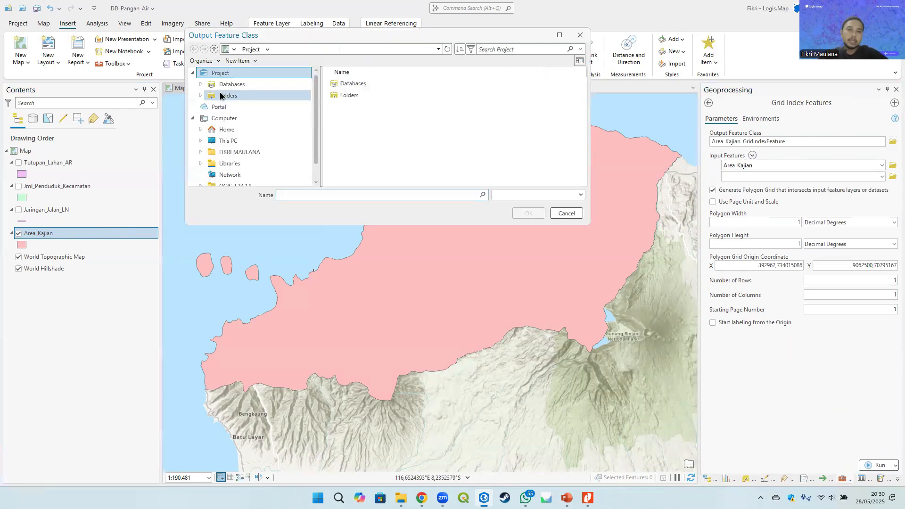
click(228, 96)
double_click(376, 96)
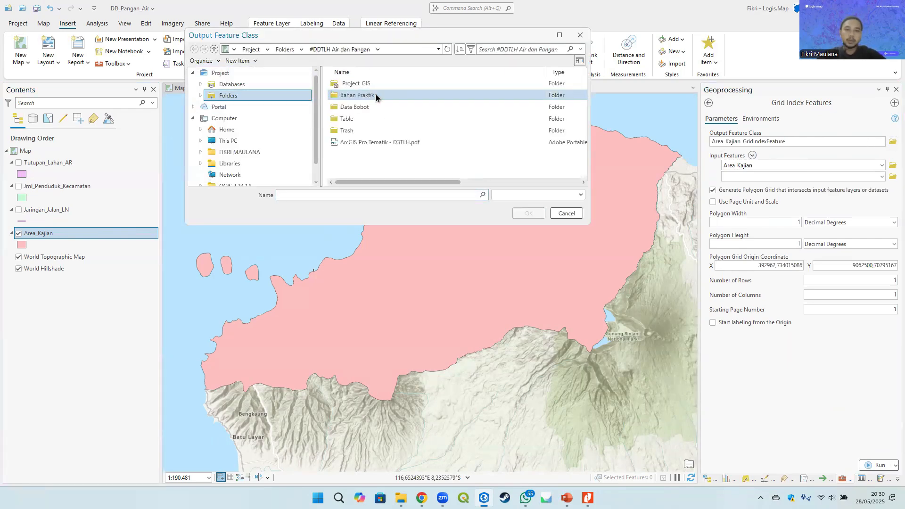
click(236, 68)
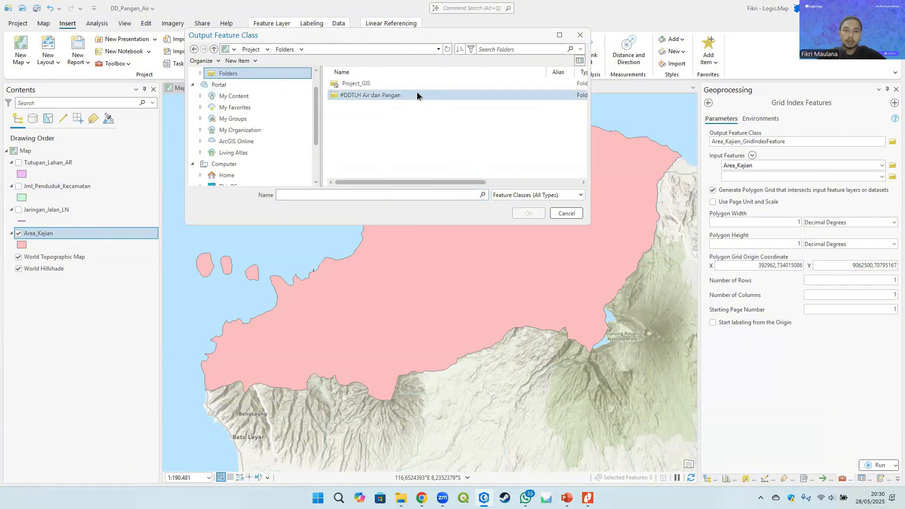
double_click(417, 94)
click(241, 61)
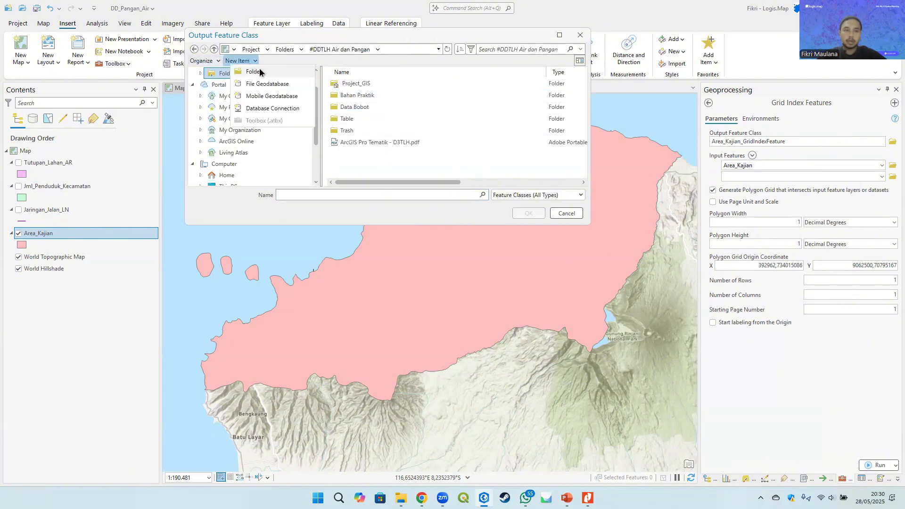
click(262, 69)
text(Olah )
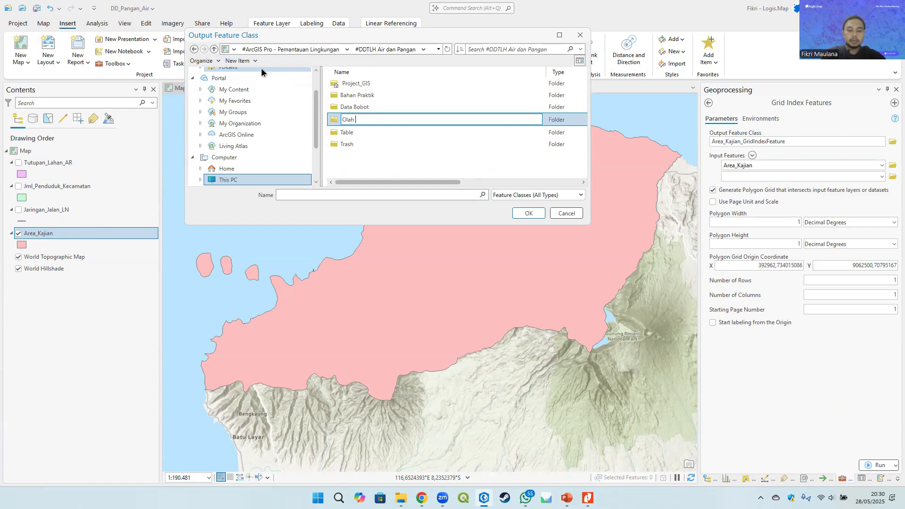
text(Data)
key(Return)
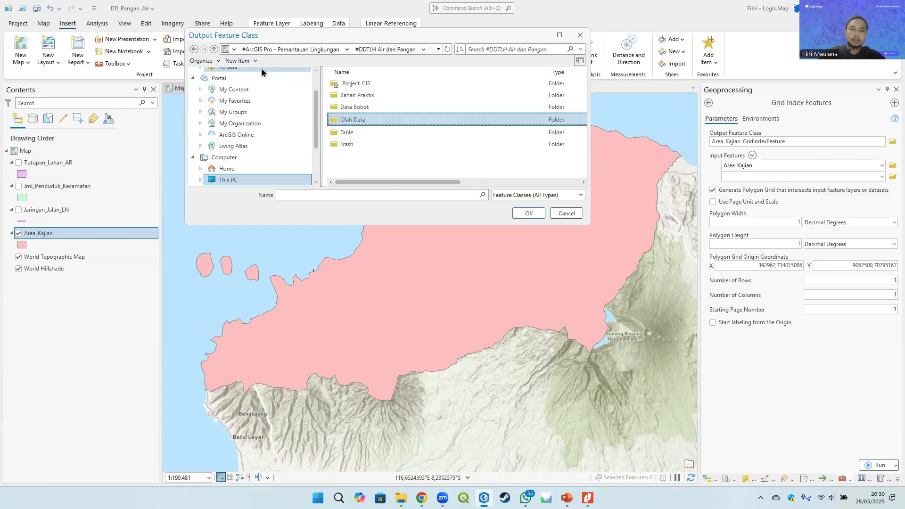
Step: Set the output feature class to Grid_Penduduk in the Olah Data folder
double_click(360, 120)
click(297, 198)
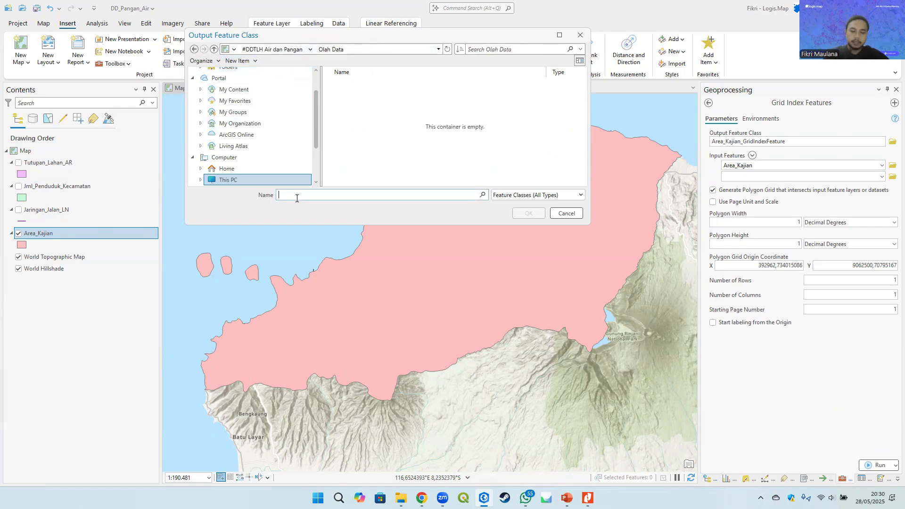
text(Grid_Penduduk)
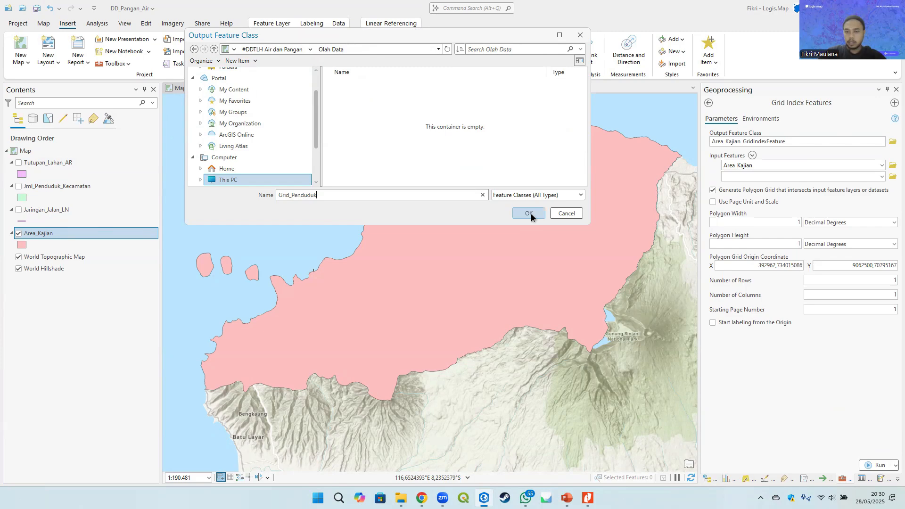
click(529, 214)
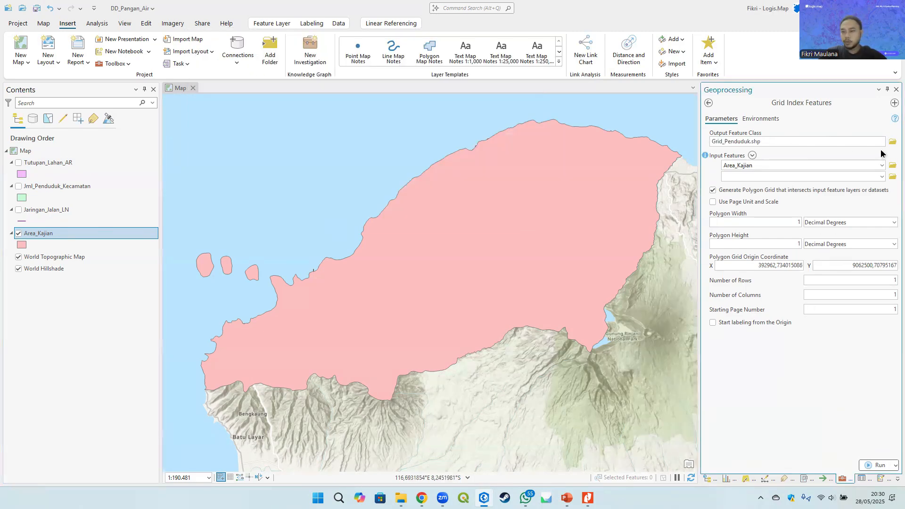
Step: Set the grid's polygon width and height to 150 meters, run Grid Index Features, and inspect the generated cells up close
click(894, 222)
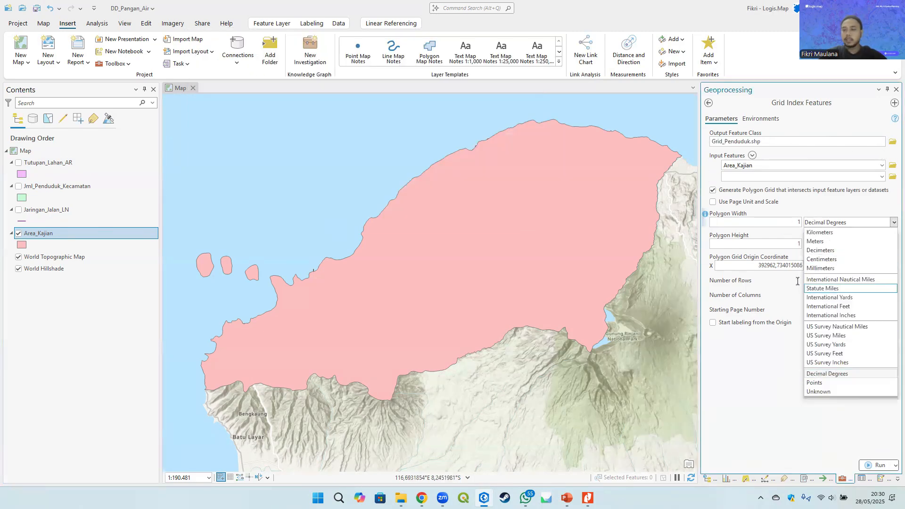
click(821, 242)
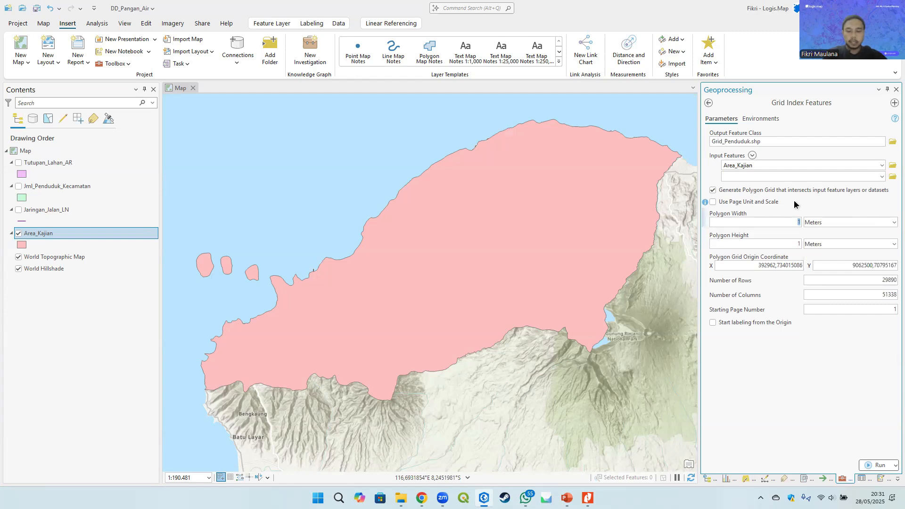
text(150)
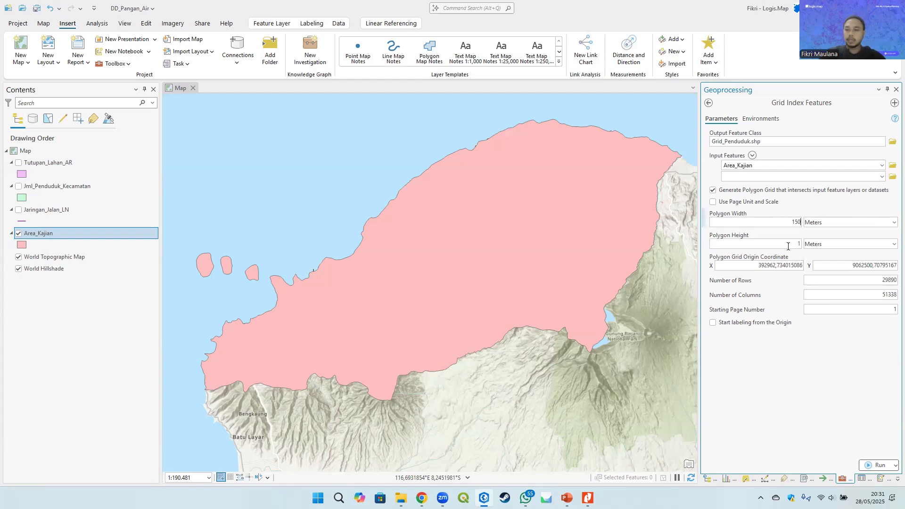
drag(796, 245, 806, 244)
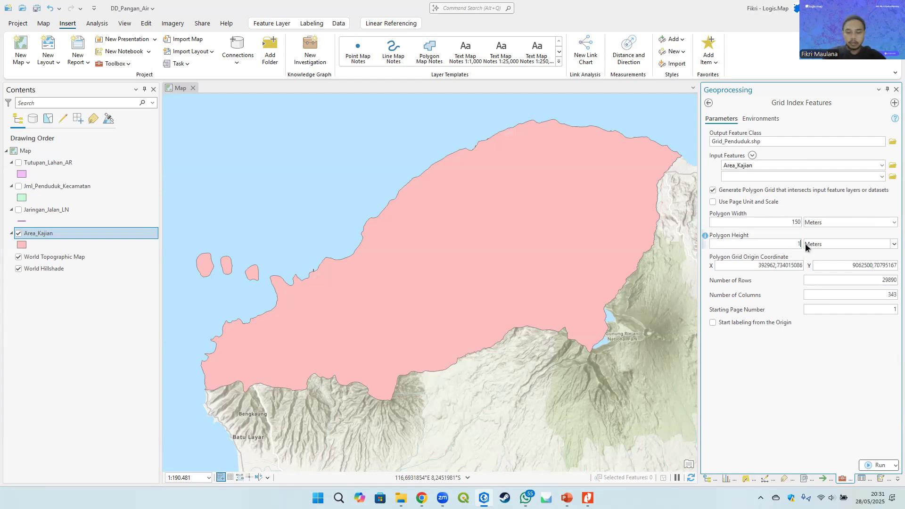
text(50)
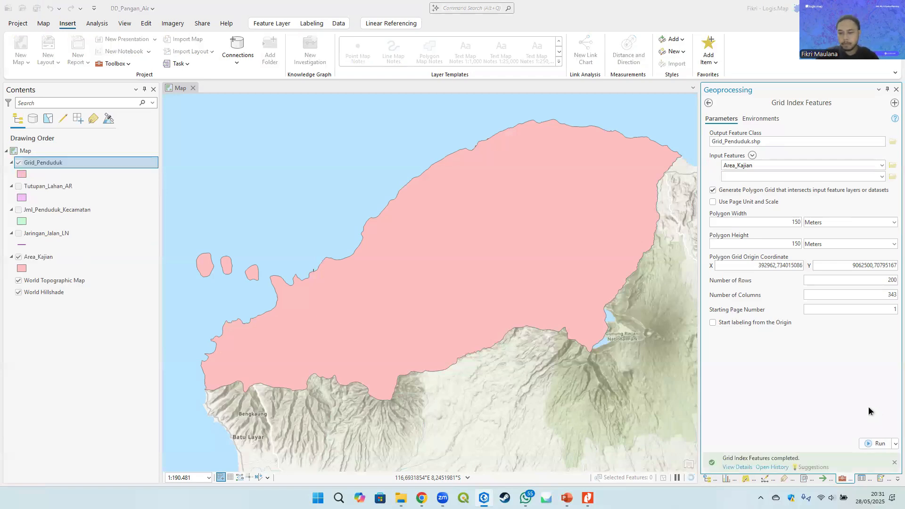
scroll(312, 307, up, 8)
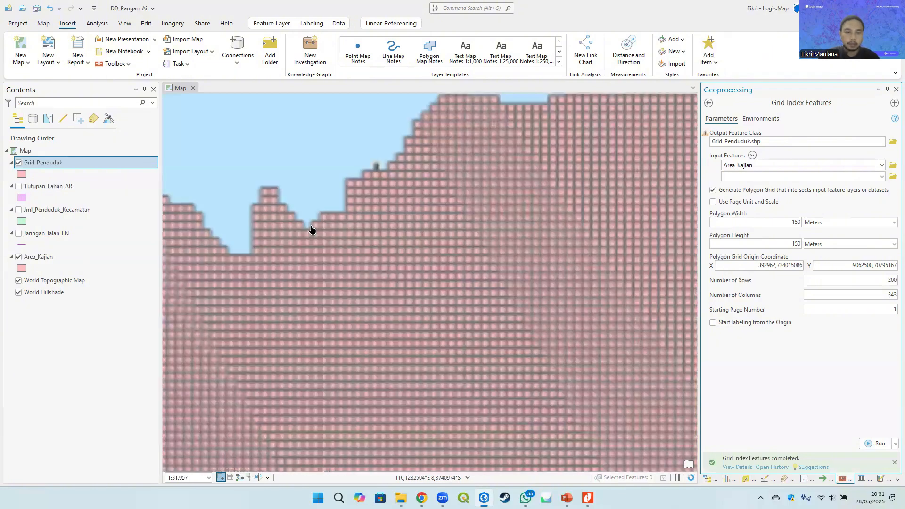
Step: Move the Grid_Penduduk layer directly below Area_Kajian in the drawing order
scroll(289, 289, up, 5)
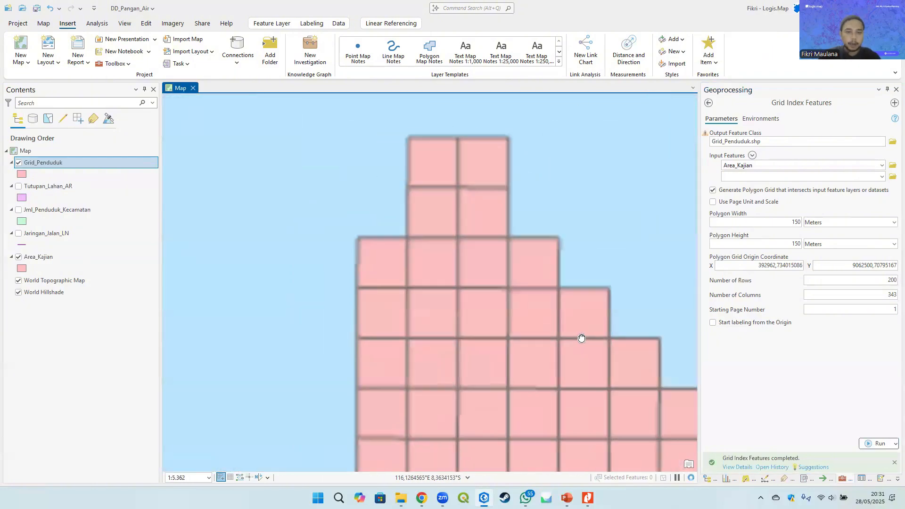
drag(46, 160, 45, 271)
drag(511, 247, 630, 205)
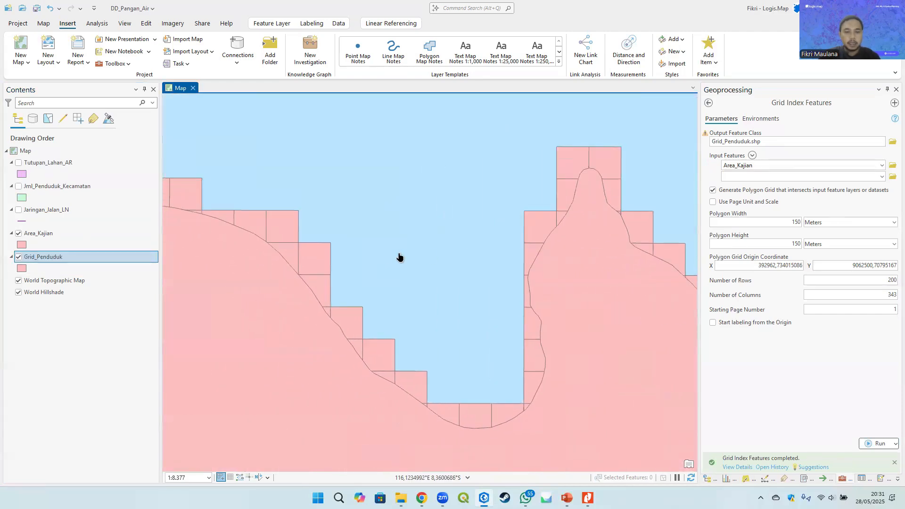
Step: Examine where the Grid_Penduduk cells extend past the Area_Kajian boundary along the coast and the southern edge
scroll(396, 257, down, 2)
drag(367, 254, 592, 248)
scroll(355, 216, up, 5)
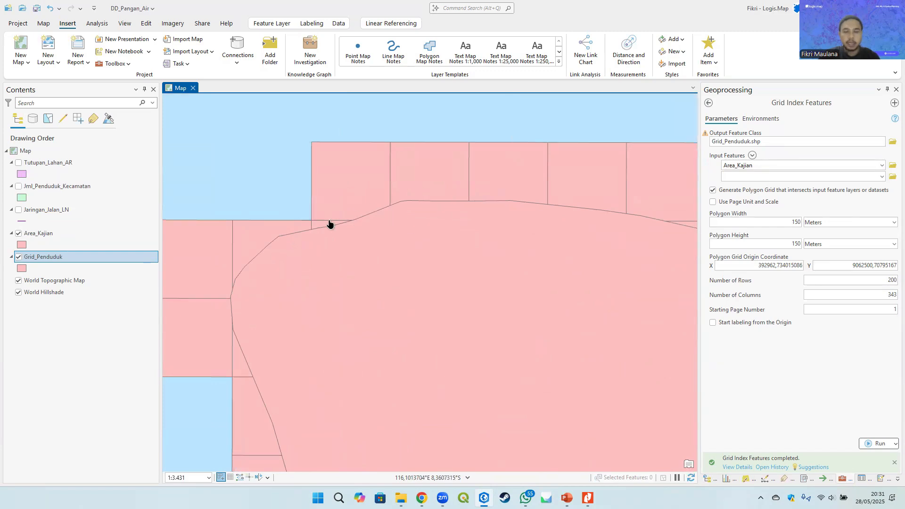
drag(422, 260, 567, 165)
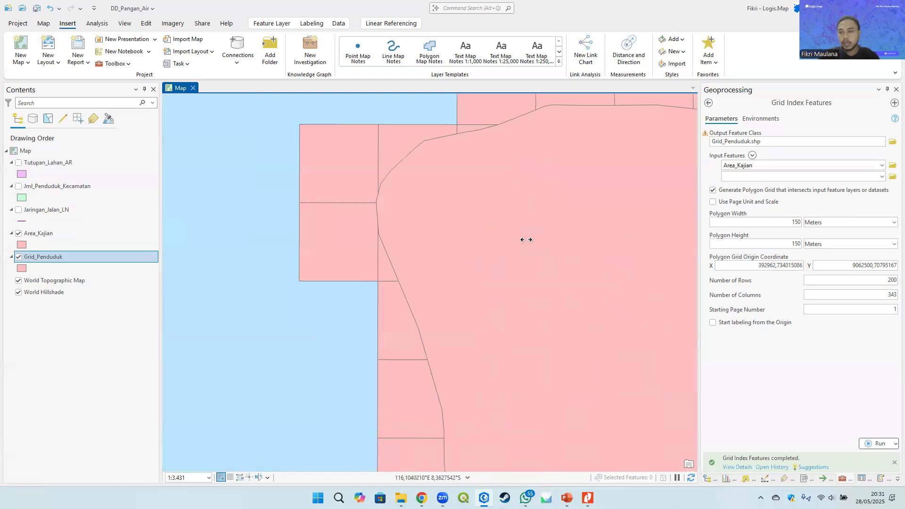
scroll(350, 232, down, 4)
drag(499, 252, 317, 229)
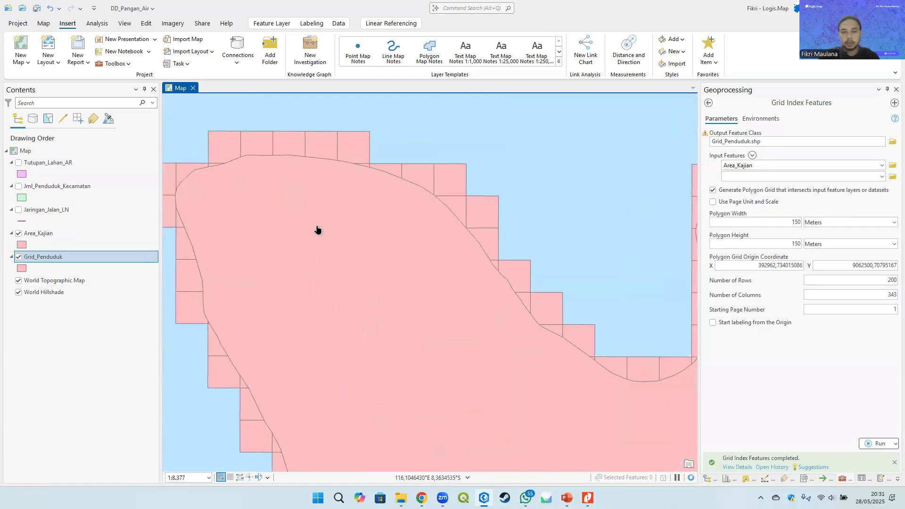
scroll(318, 230, down, 4)
scroll(470, 254, down, 4)
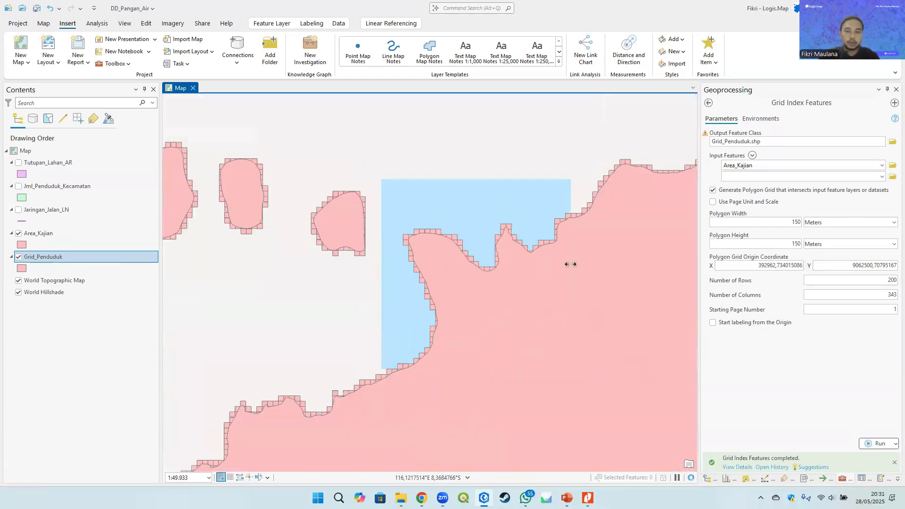
drag(561, 303, 493, 182)
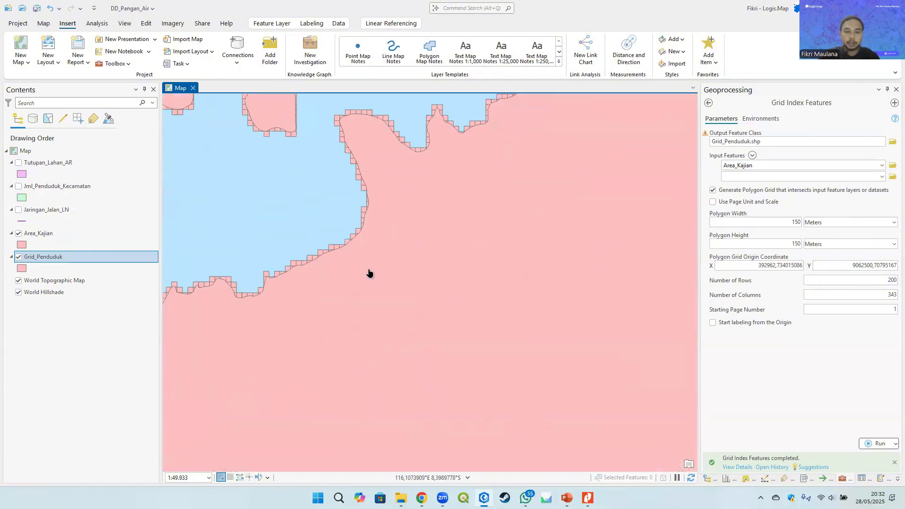
scroll(368, 273, down, 2)
drag(440, 273, 449, 169)
scroll(279, 329, up, 6)
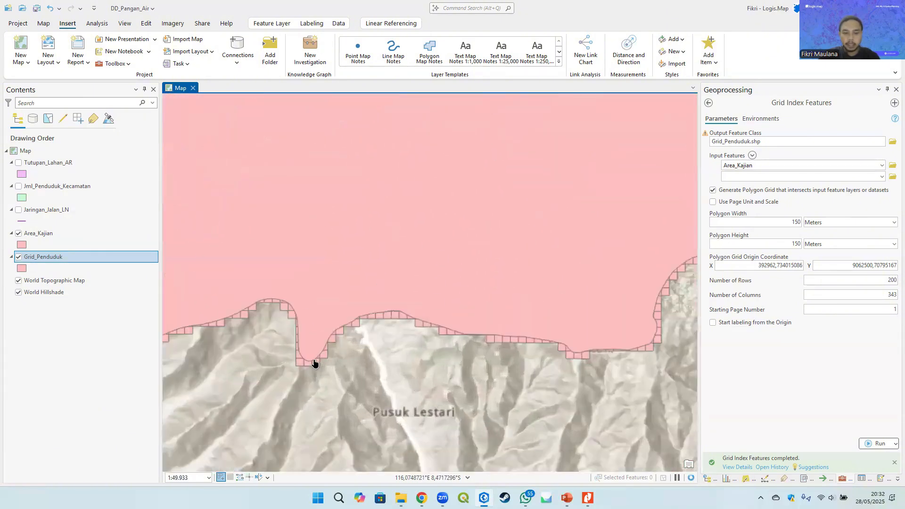
scroll(396, 360, up, 3)
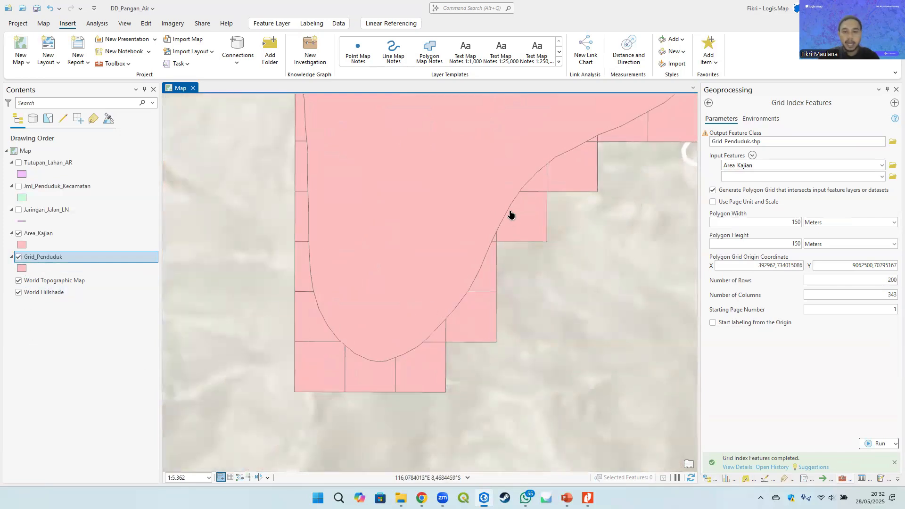
click(18, 258)
click(18, 258)
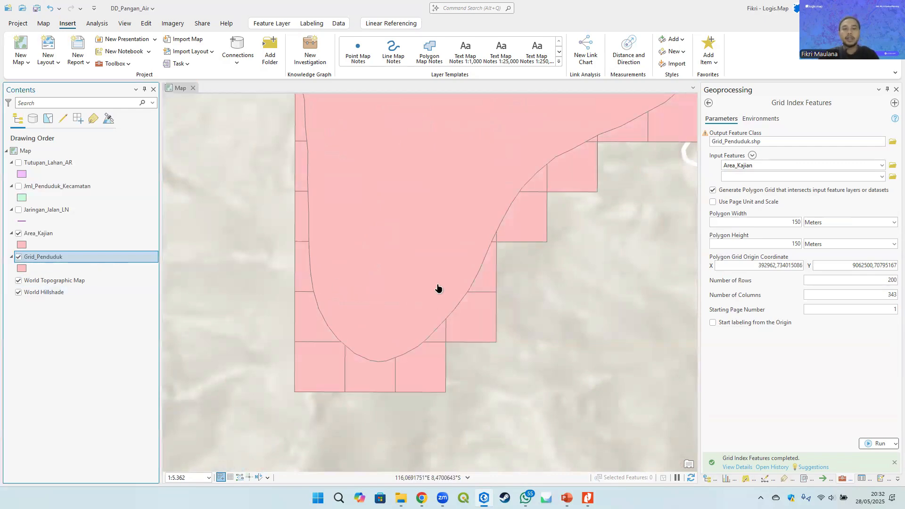
scroll(439, 306, down, 6)
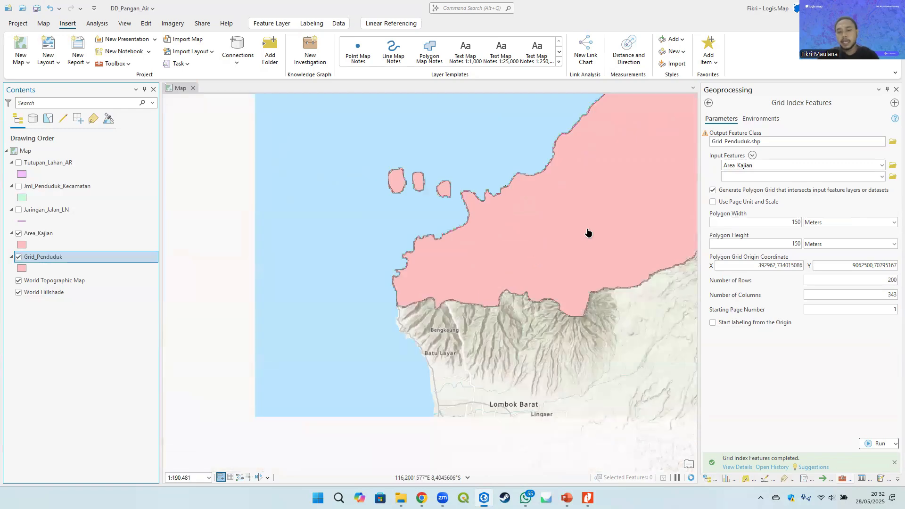
drag(588, 233, 453, 269)
drag(637, 222, 558, 245)
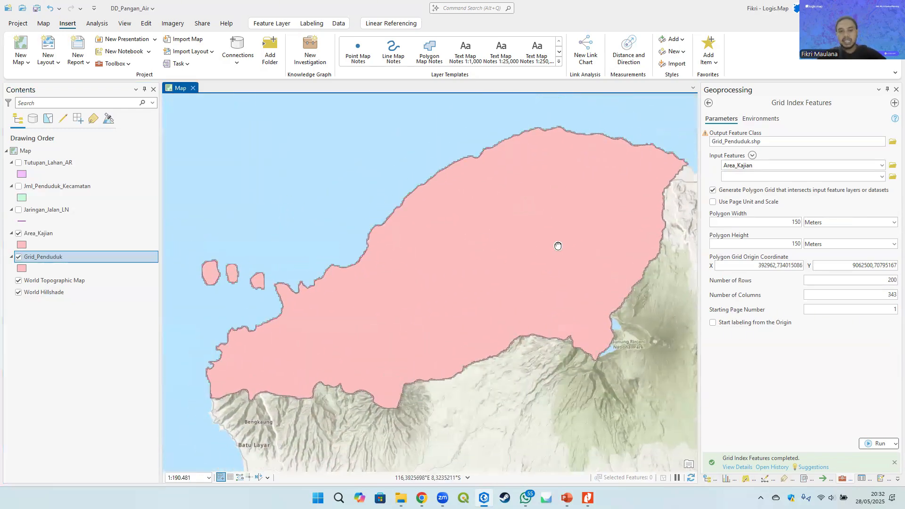
Step: Find the Clip tool by searching for "clip", and set Grid_Penduduk as its input and Area_Kajian as its clip features
click(709, 102)
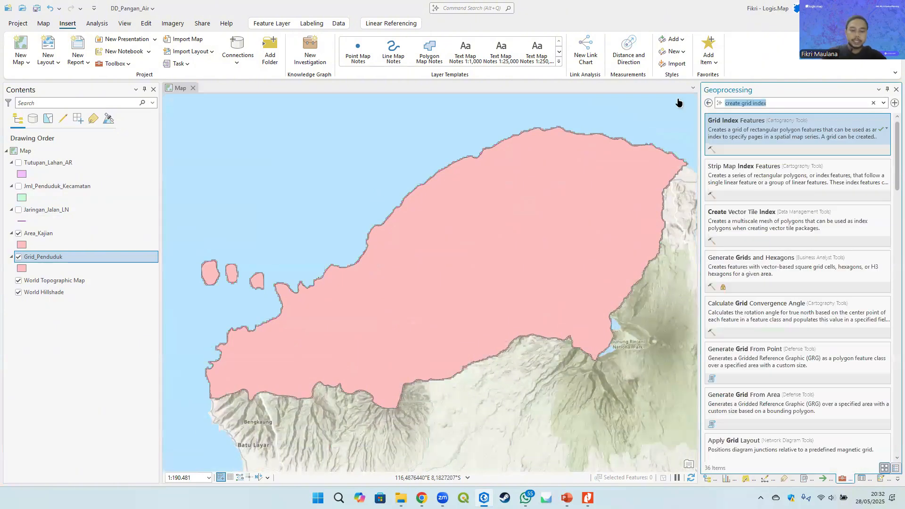
text(clip)
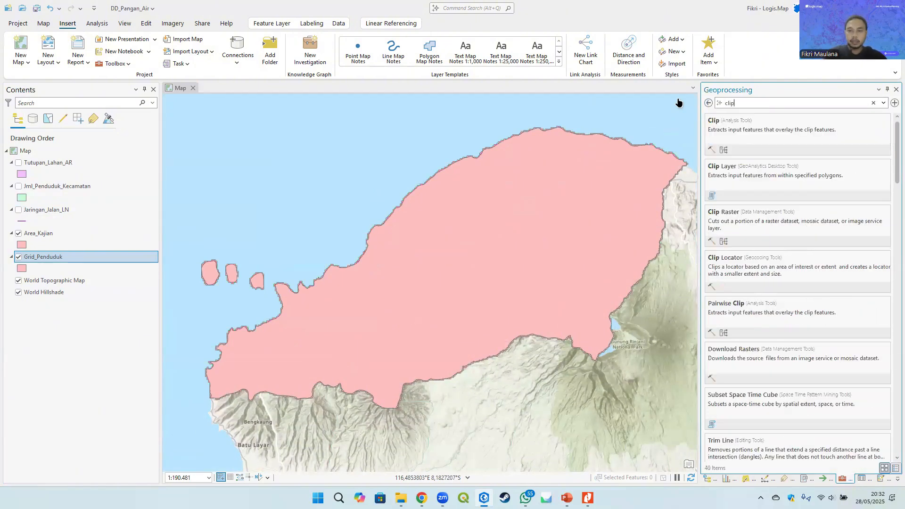
click(796, 131)
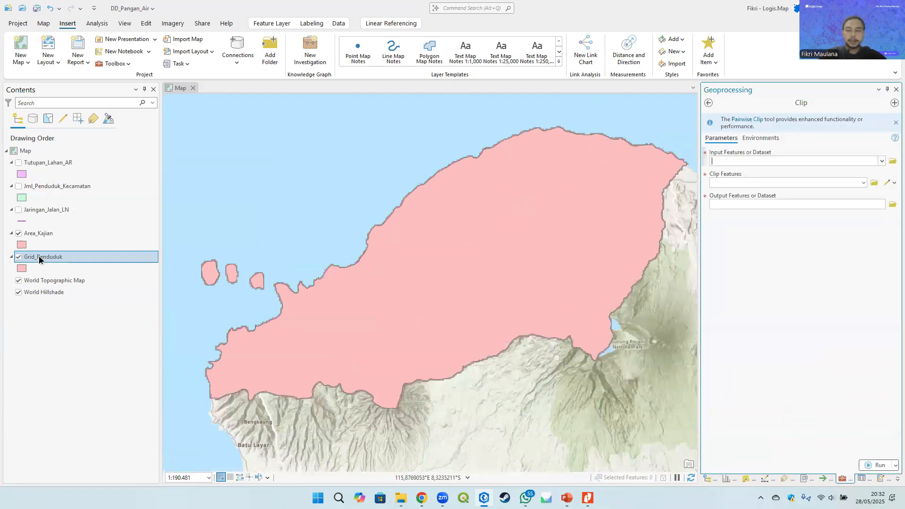
drag(39, 257, 784, 164)
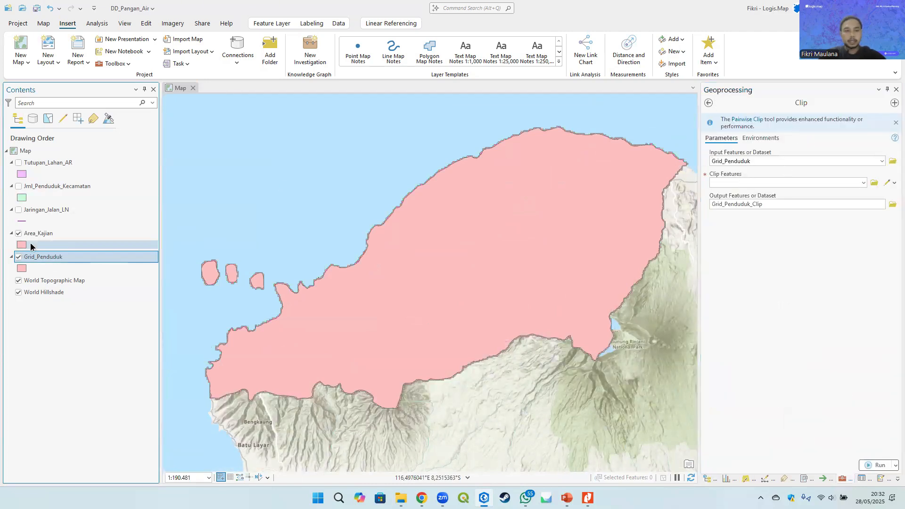
drag(30, 233, 769, 183)
Step: Set the output to Grid_Penduduk_Clip.shp in the Olah Data folder of #DDTLH Air dan Pangan, and run Clip
click(893, 204)
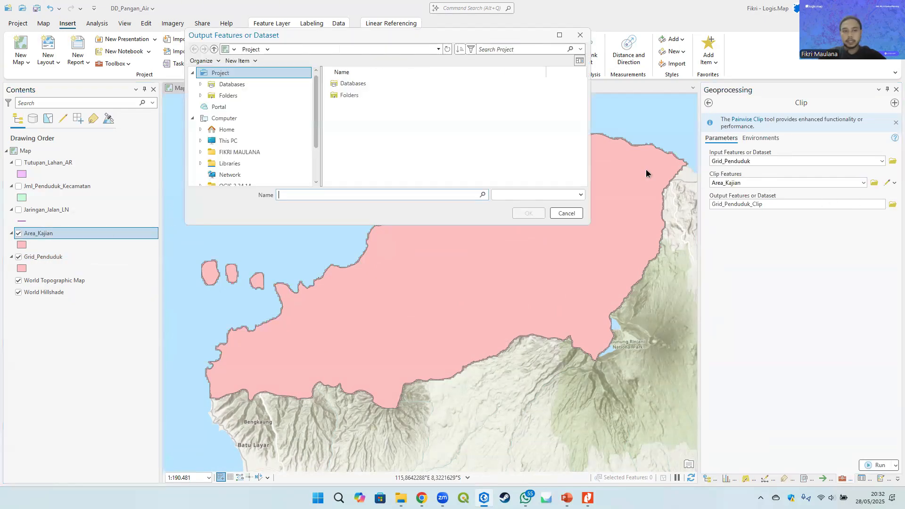
click(237, 95)
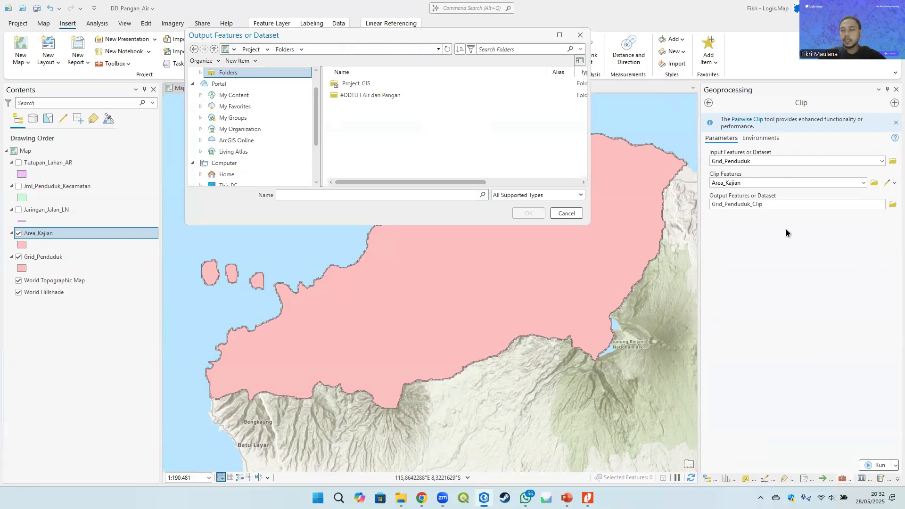
double_click(391, 96)
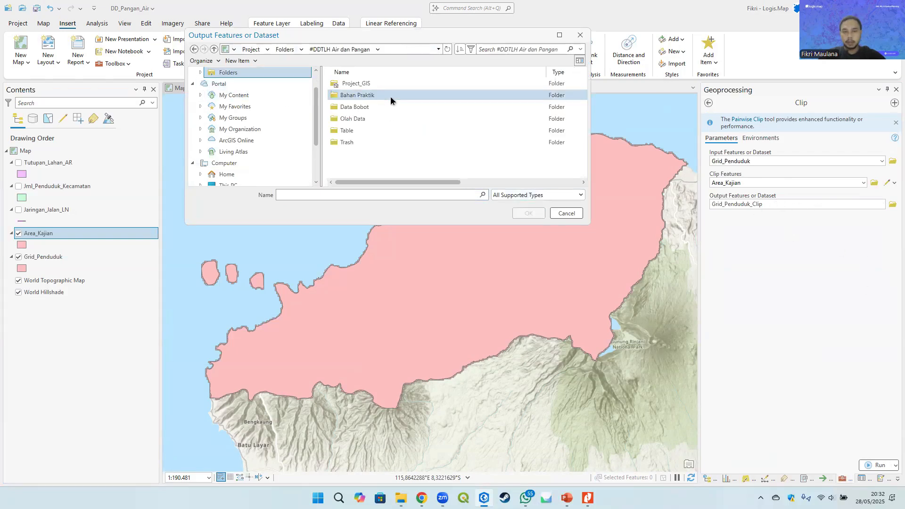
double_click(364, 119)
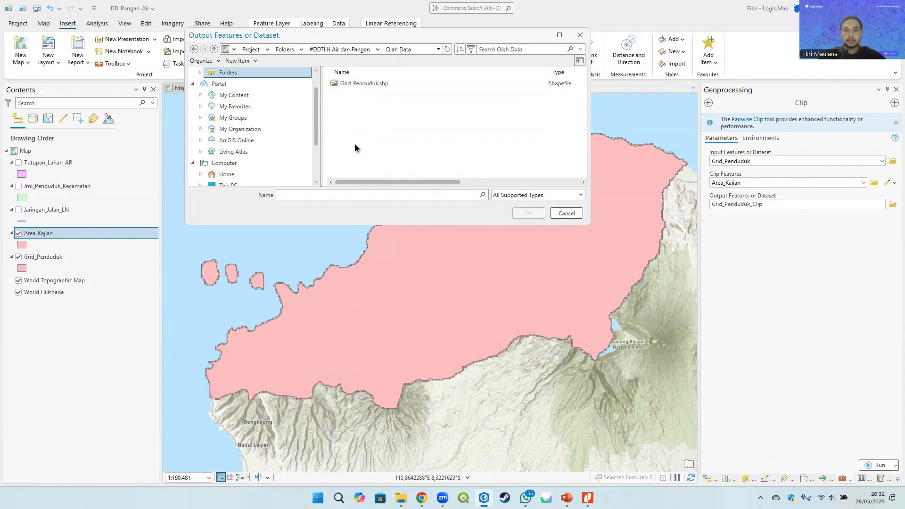
click(381, 83)
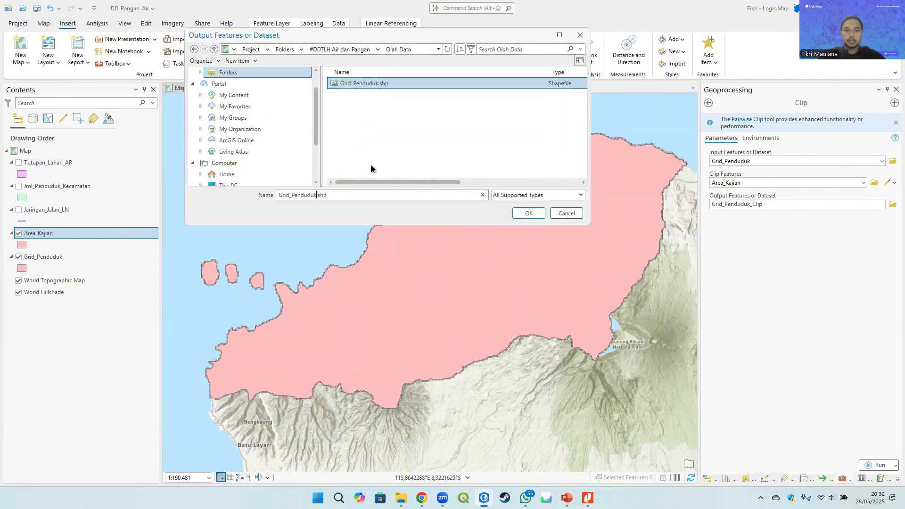
text(_Clip)
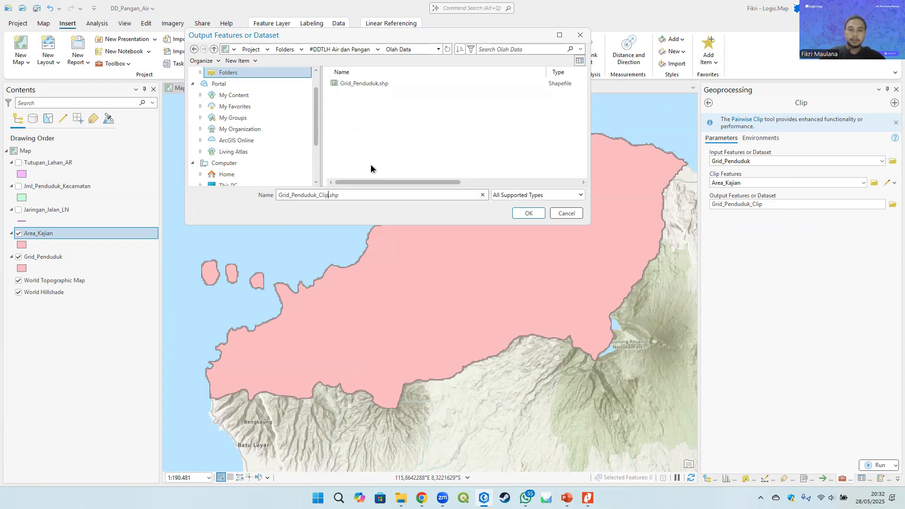
click(528, 214)
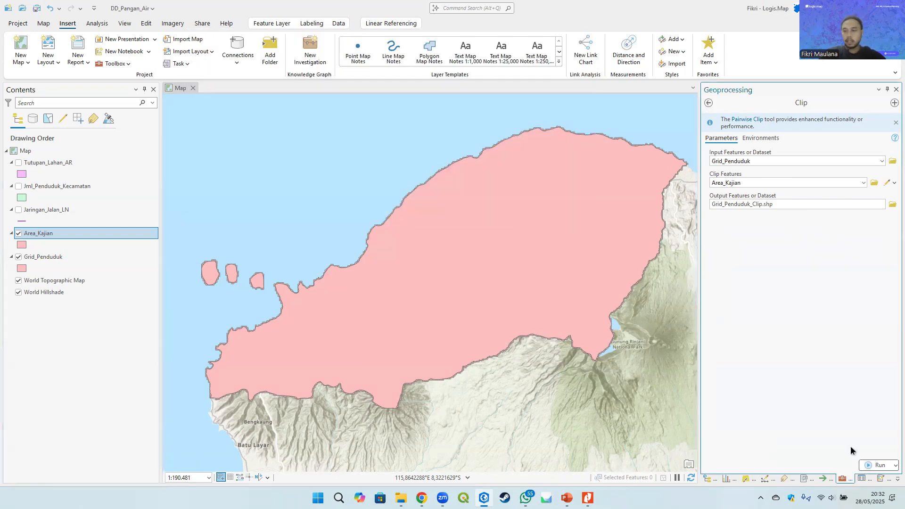
click(877, 466)
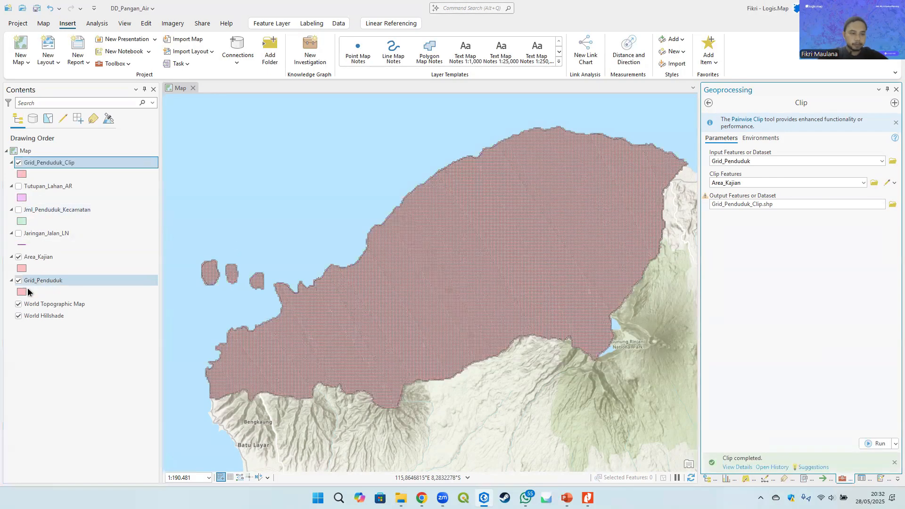
Step: Remove the unclipped Grid_Penduduk layer from the map and select Grid_Penduduk_Clip
click(44, 280)
right_click(44, 279)
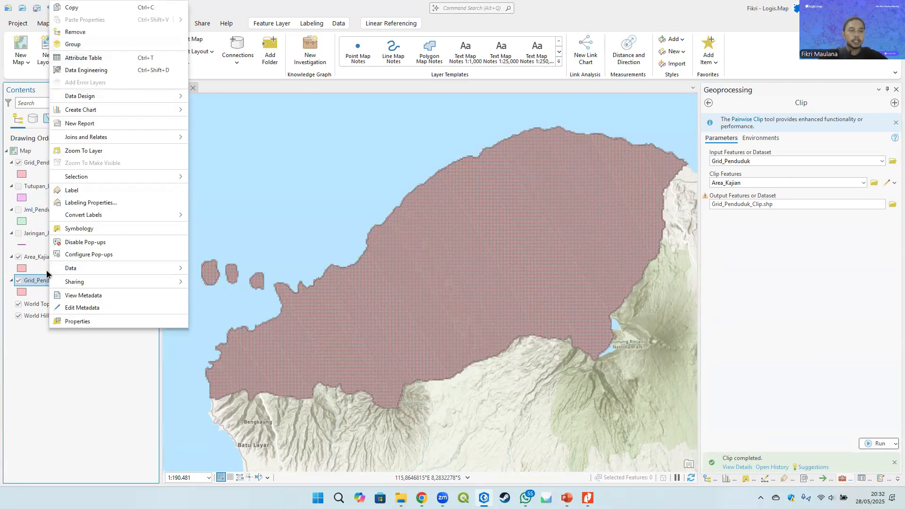
click(80, 32)
click(56, 161)
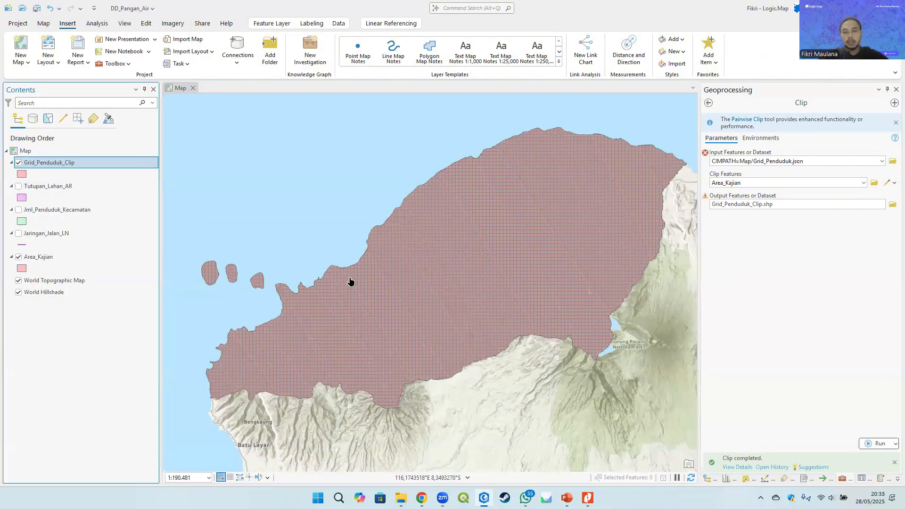
Step: Inspect the Grid_Penduduk_Clip cells along the coastline and across the whole study area
scroll(349, 280, up, 3)
scroll(404, 253, up, 9)
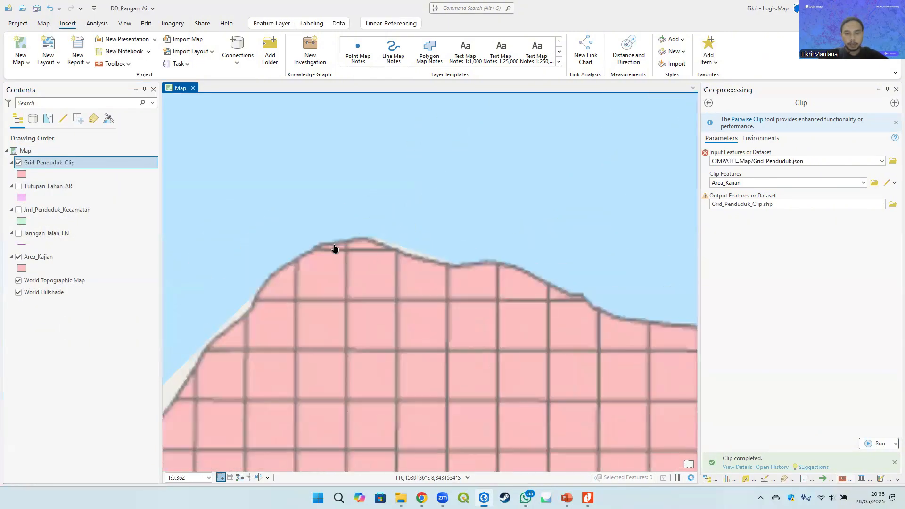
drag(345, 250, 446, 201)
drag(303, 339, 425, 187)
scroll(354, 295, down, 1)
scroll(354, 294, down, 3)
drag(353, 295, 419, 198)
drag(335, 263, 538, 217)
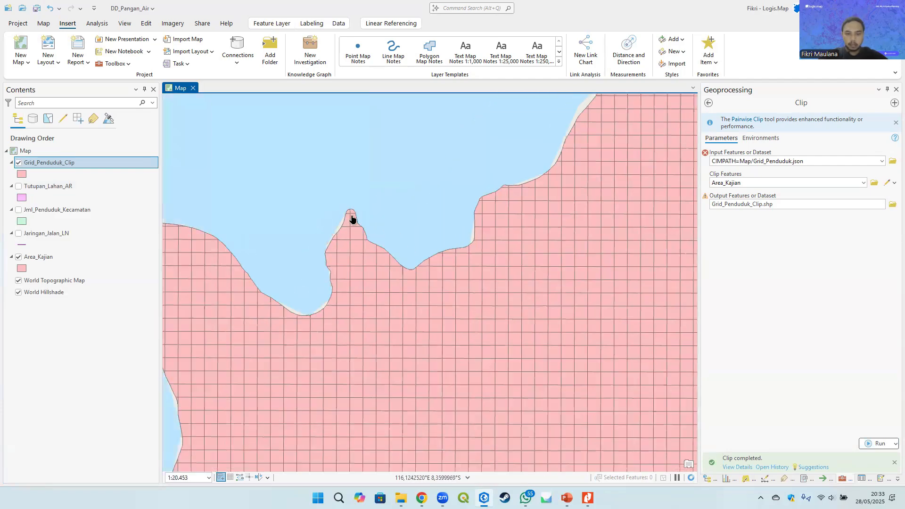
scroll(353, 220, up, 4)
scroll(352, 218, down, 8)
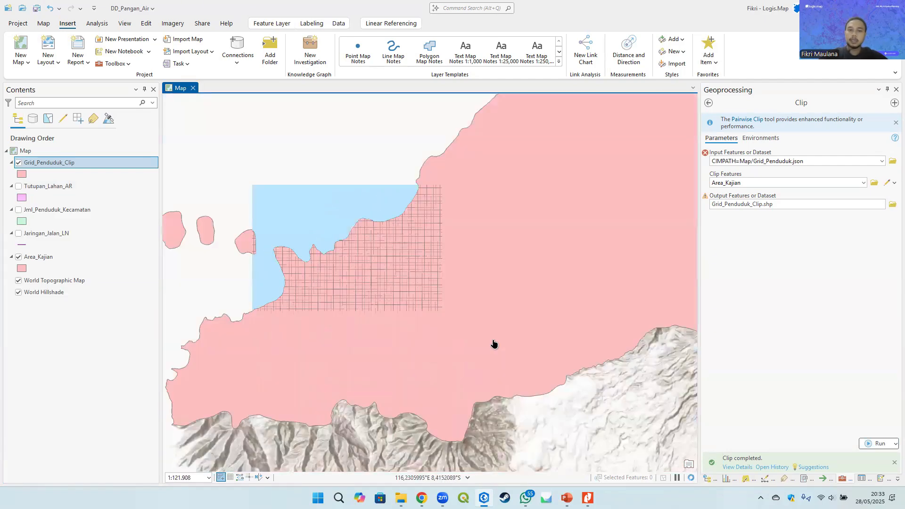
drag(493, 344, 485, 245)
scroll(309, 235, down, 3)
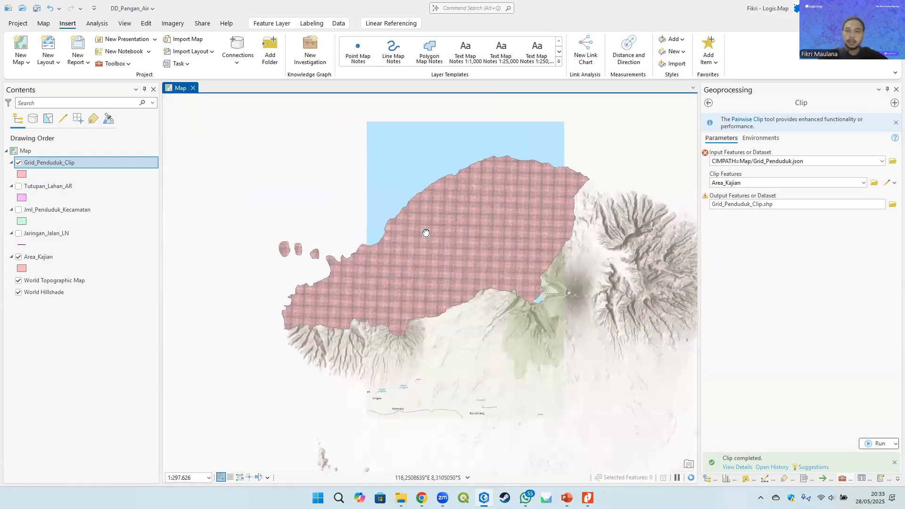
scroll(392, 283, up, 2)
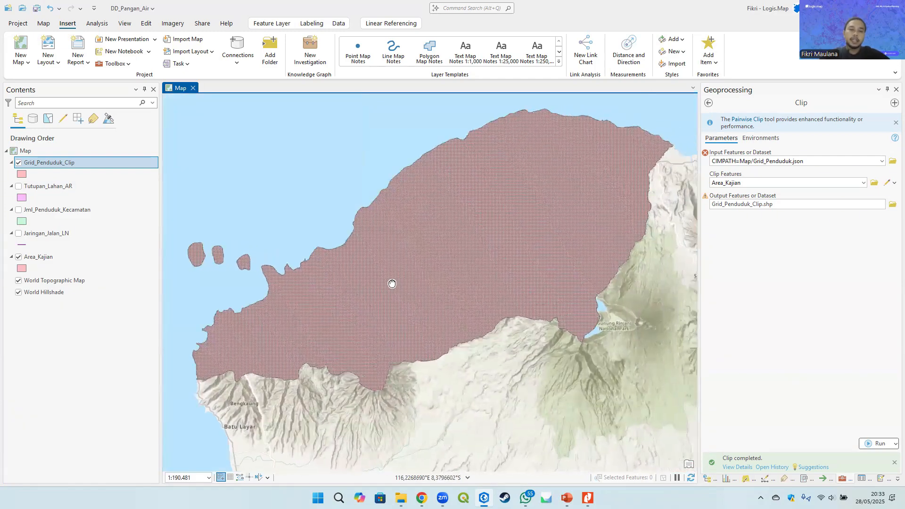
drag(396, 279, 399, 278)
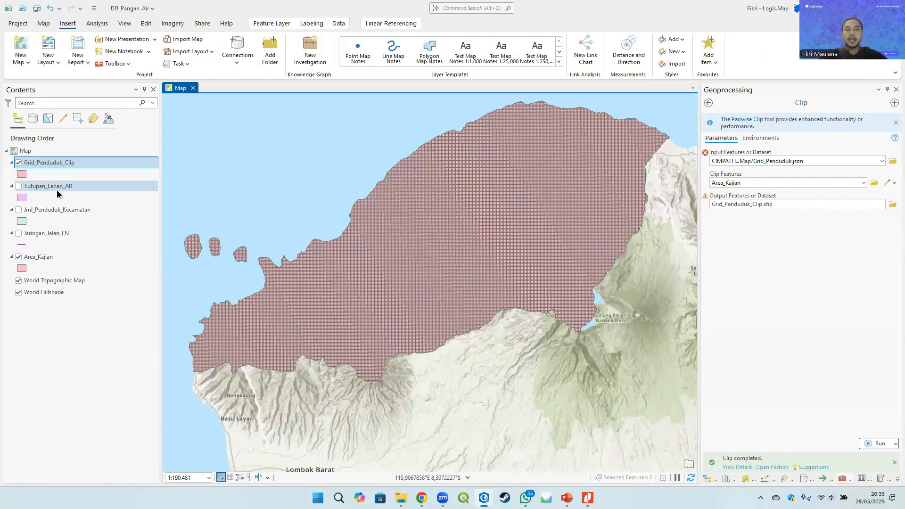
Step: Move the Jml_Penduduk_Kecamatan layer below Jaringan_Jalan_LN in the drawing order
click(41, 207)
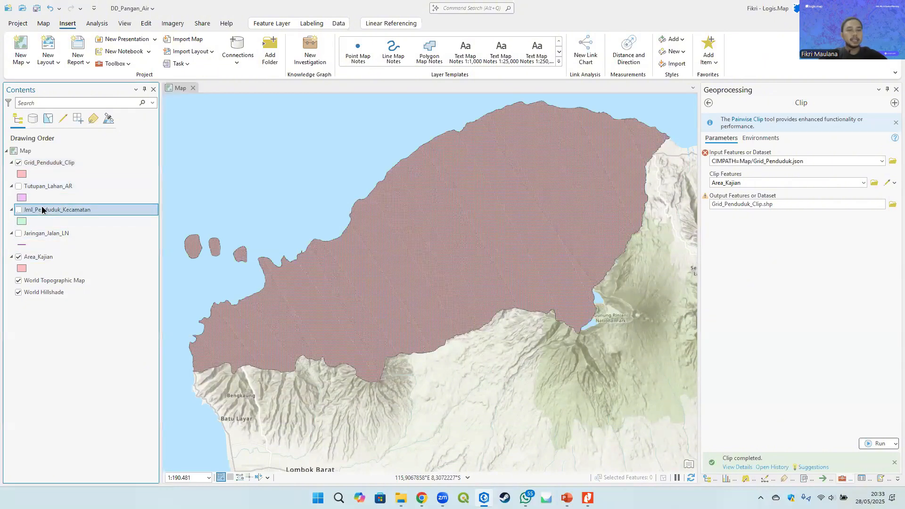
drag(41, 209, 43, 252)
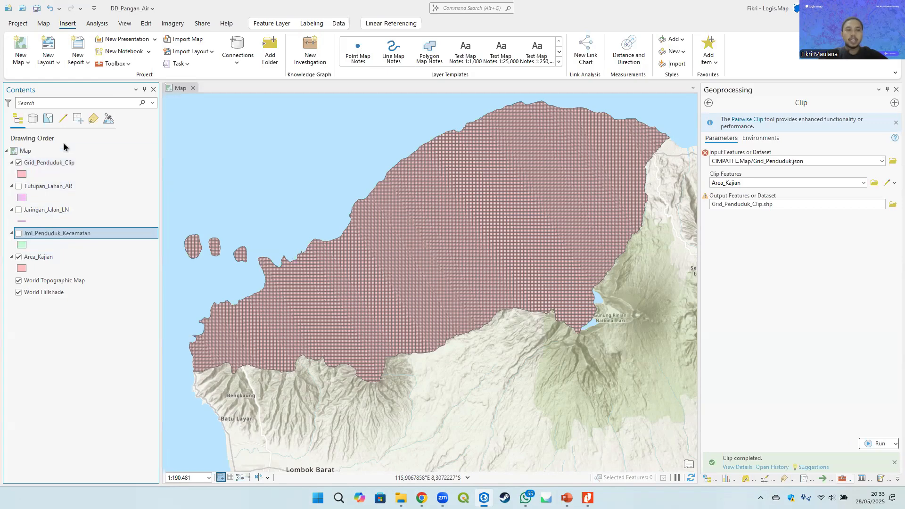
Step: Review the attribute table of Tutupan_Lahan_AR, including its land cover type fields, and close it
right_click(45, 185)
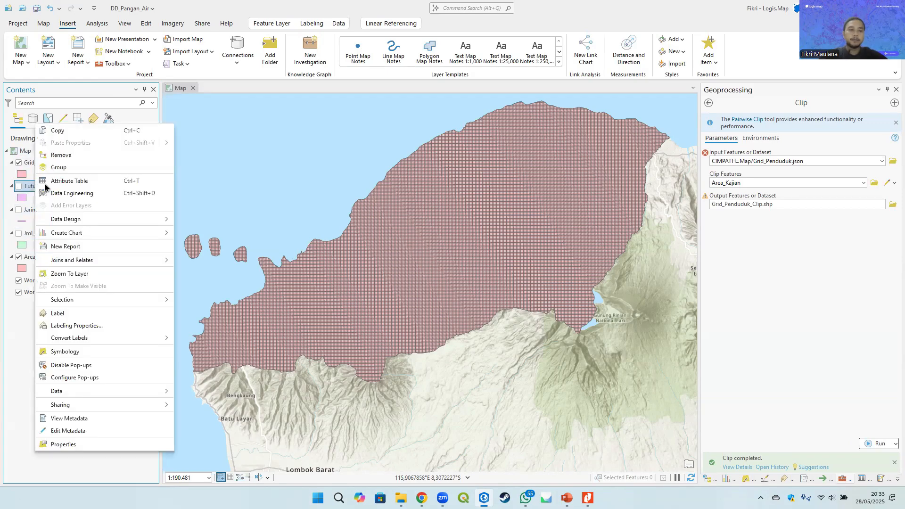
click(81, 181)
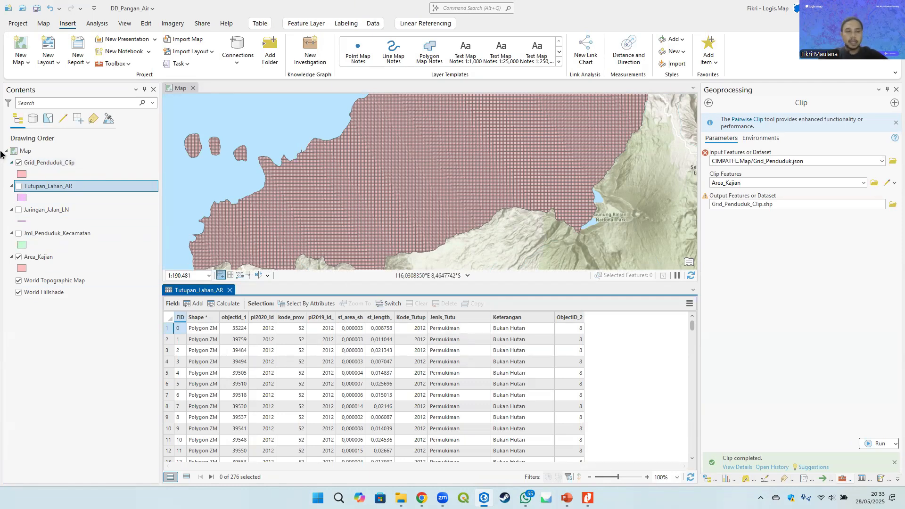
click(50, 211)
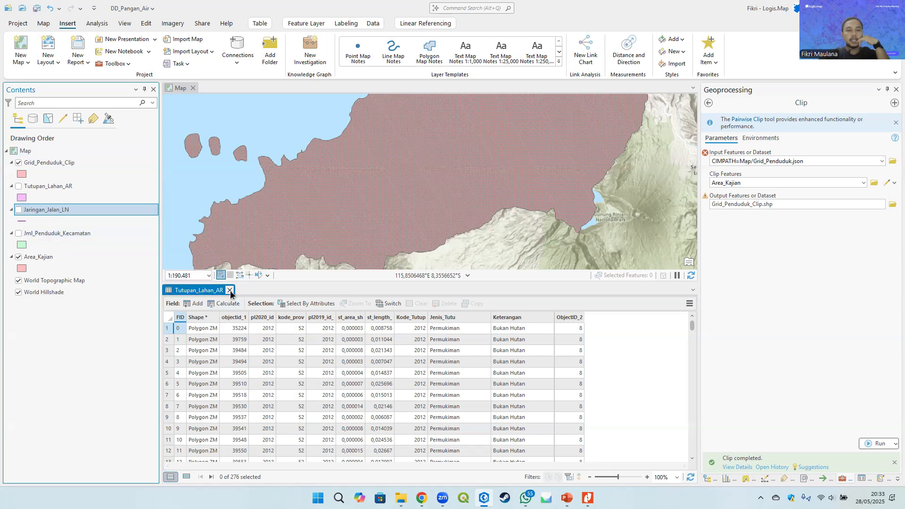
click(47, 187)
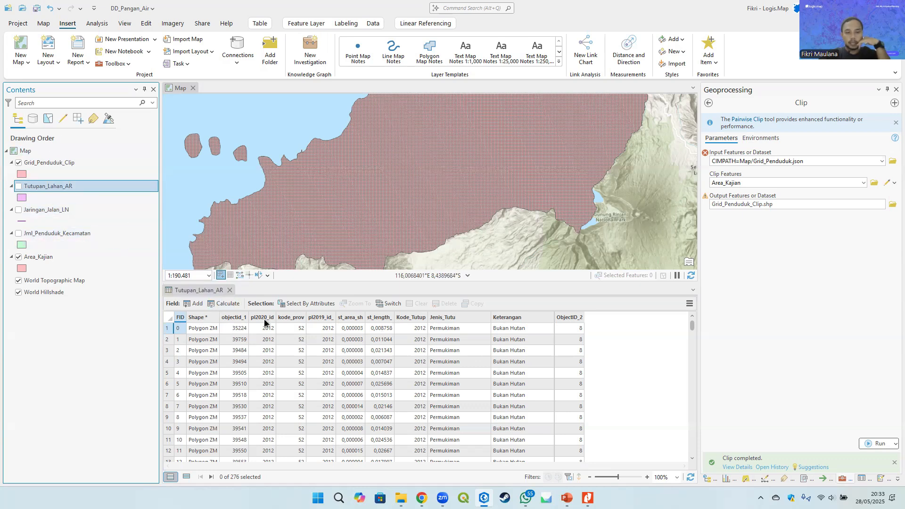
click(229, 291)
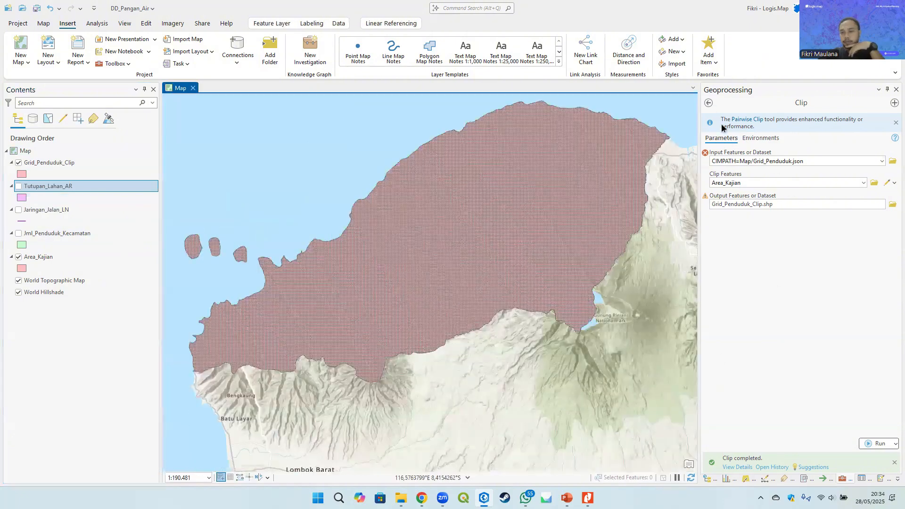
Step: Add the Kelas_Tutupan_Lahan$ and Bobot_Jalan$ tables from Bobot_Penduduk.xlsx in the Data Bobot folder to the map
click(709, 102)
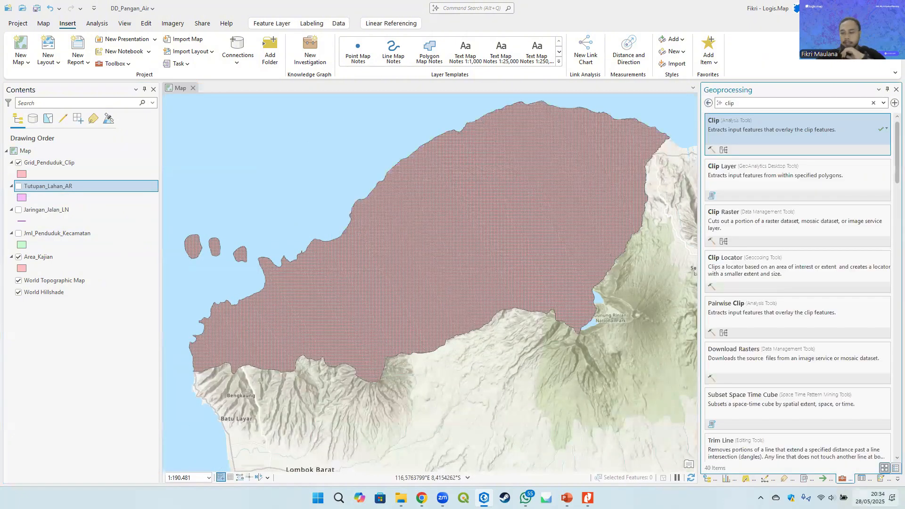
click(708, 478)
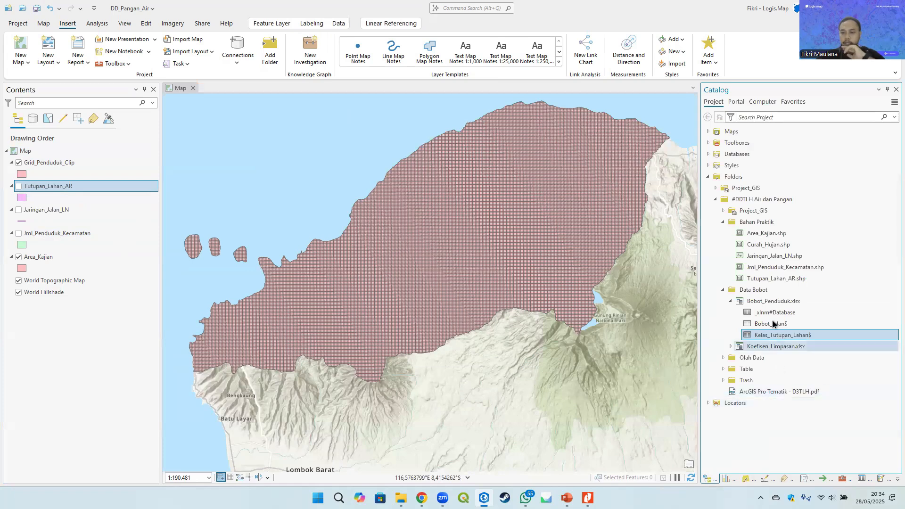
click(761, 301)
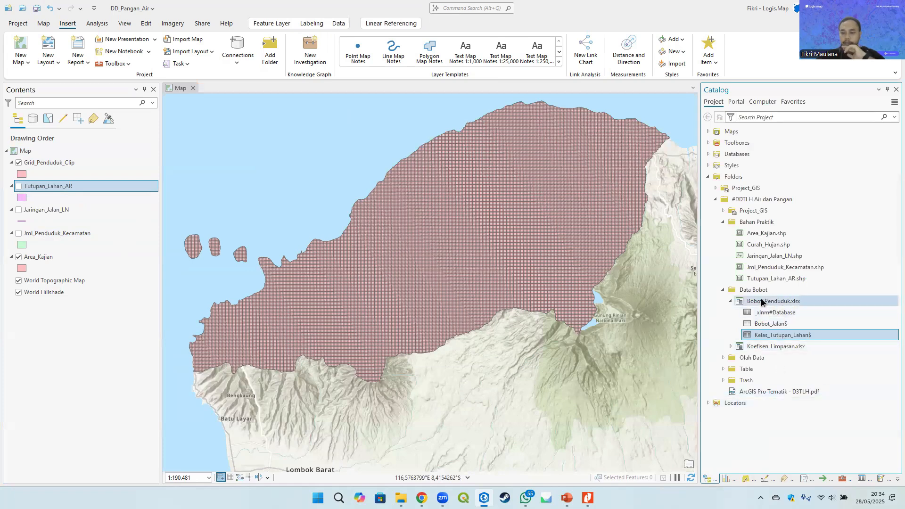
right_click(790, 334)
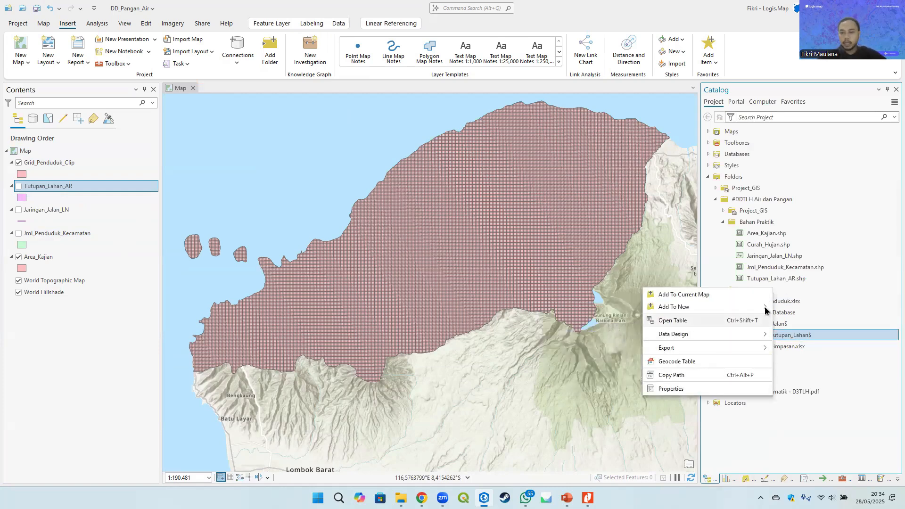
drag(813, 335, 78, 320)
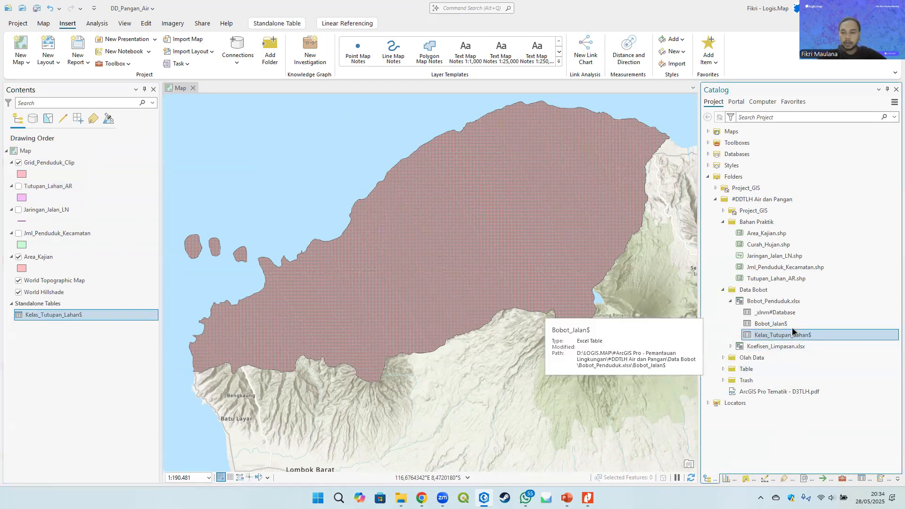
drag(802, 326, 96, 338)
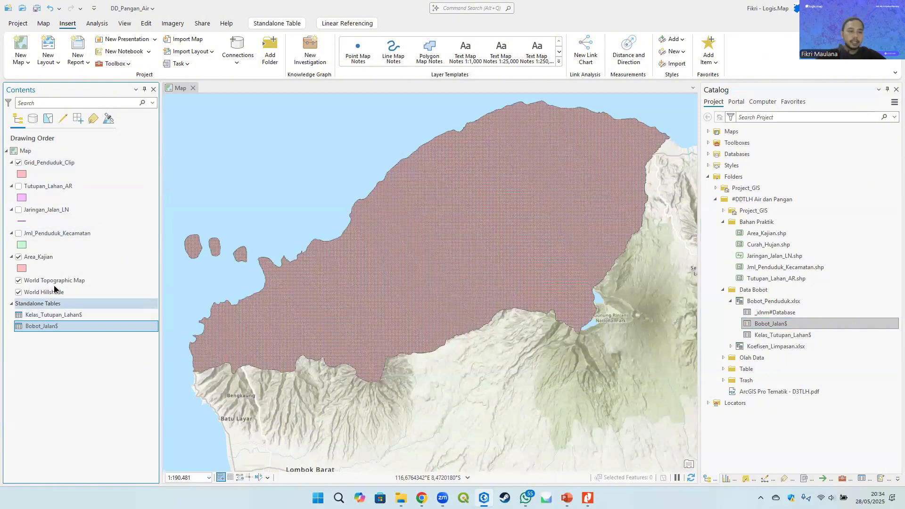
Step: Start an attribute join on Tutupan_Lahan_AR with Kelas_Tutupan_Lahan$ as the join table, and list the available input fields
right_click(58, 185)
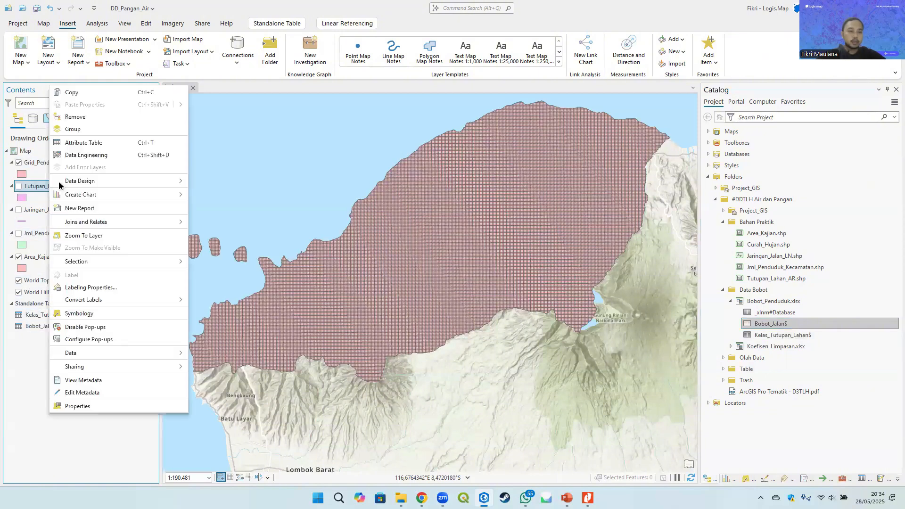
click(33, 184)
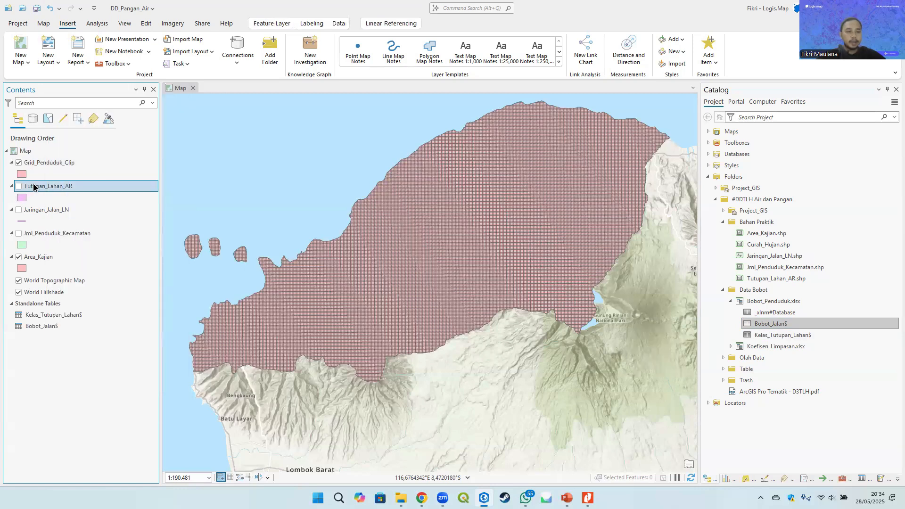
right_click(34, 186)
mouse_move(136, 225)
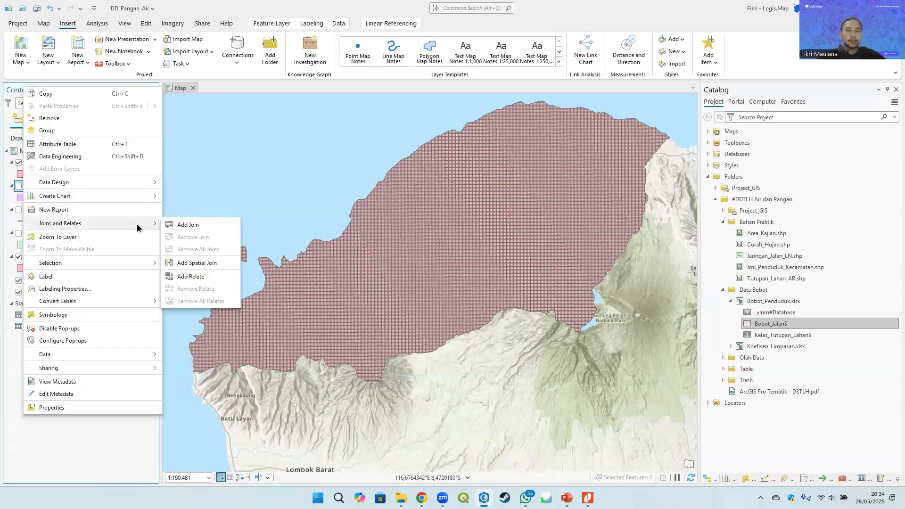
click(187, 225)
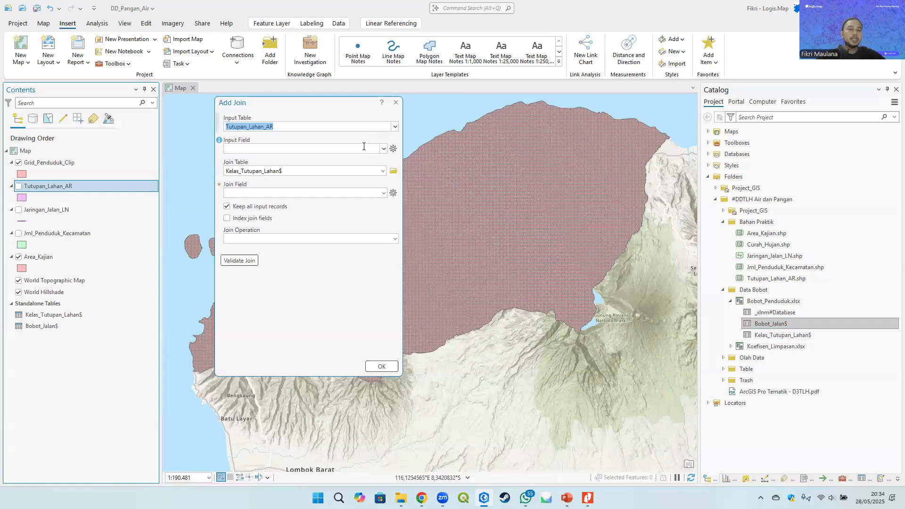
click(385, 150)
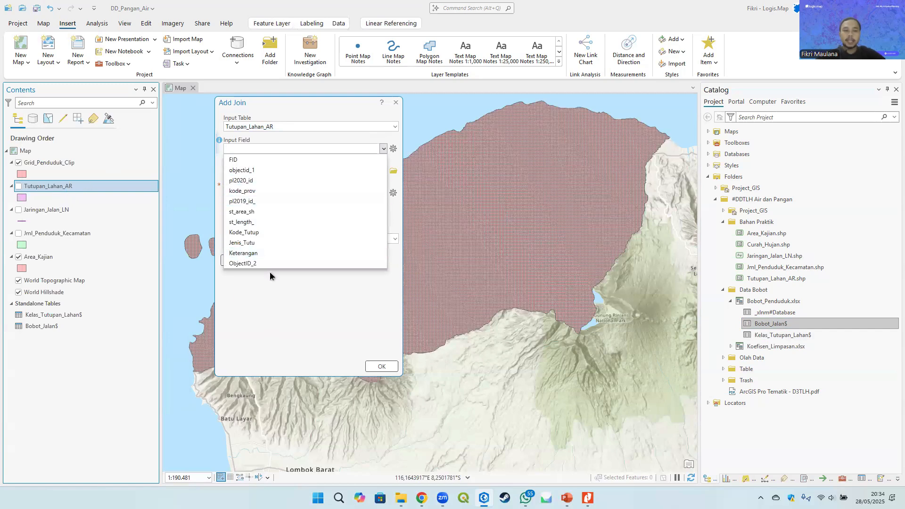
Step: Open the Kelas_Tutupan_Lahan$ table and examine its fields for one shared with Tutupan_Lahan_AR
click(48, 316)
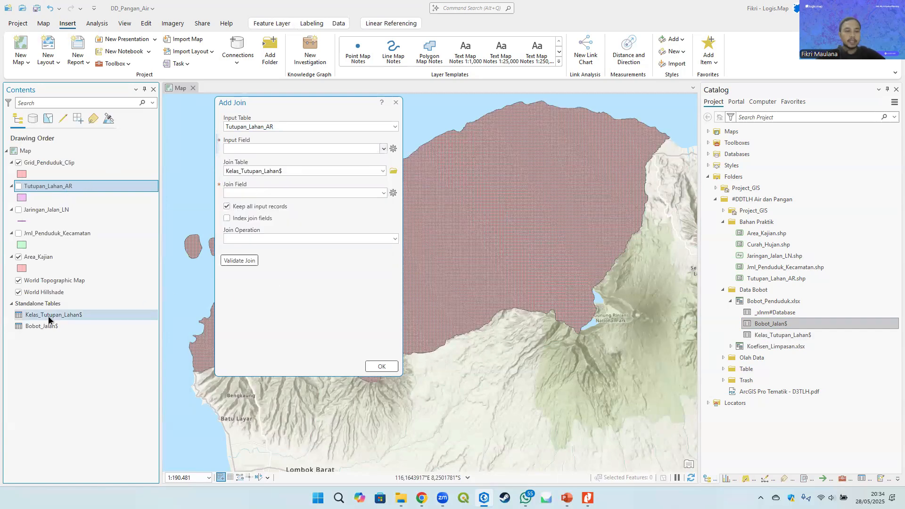
click(58, 314)
right_click(57, 314)
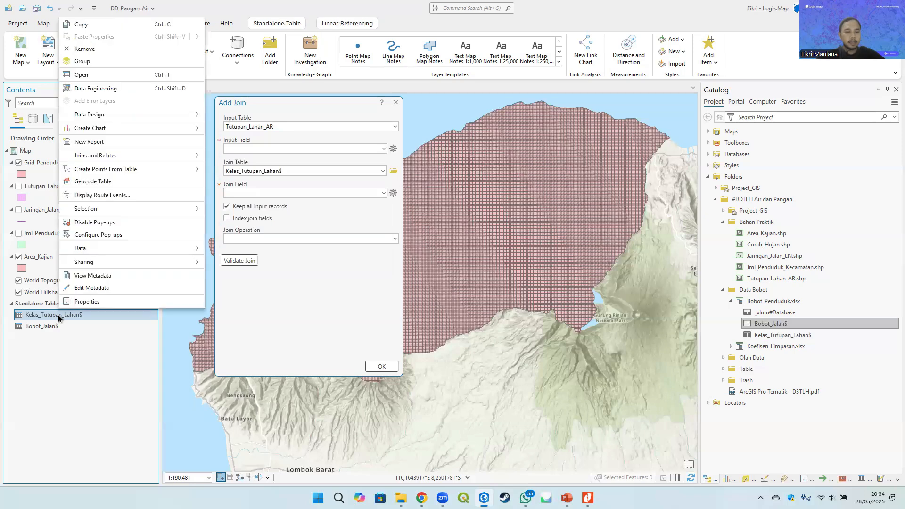
click(97, 74)
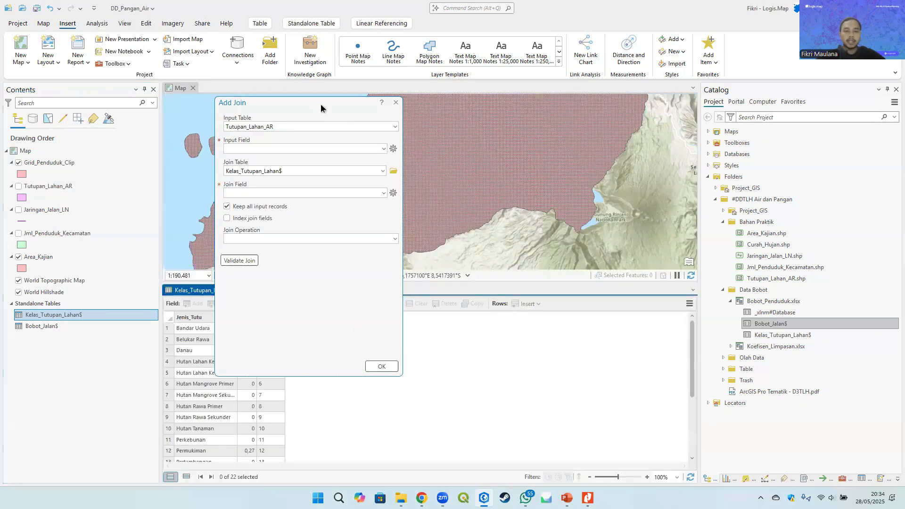
drag(321, 104, 410, 98)
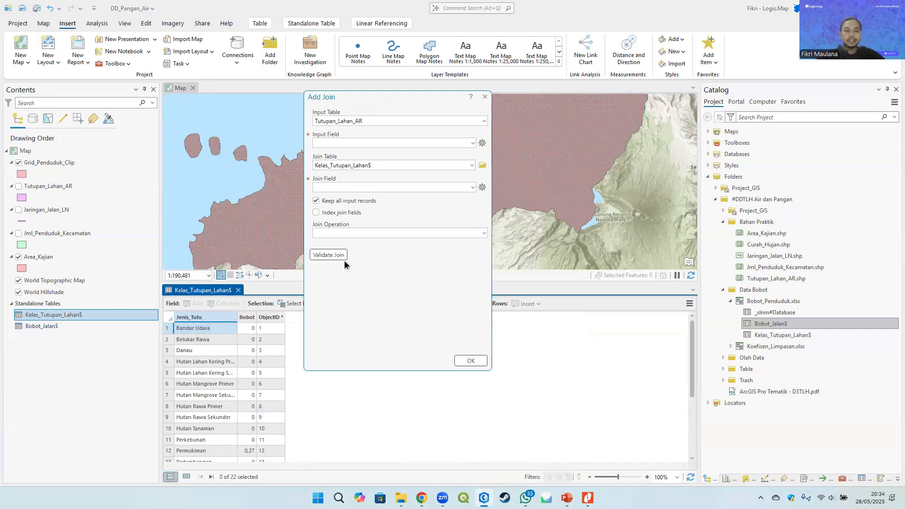
Step: Join Kelas_Tutupan_Lahan$ to Tutupan_Lahan_AR on the Jenis_Tutu field, keeping all input records, and close the Kelas_Tutupan_Lahan$ table
click(471, 144)
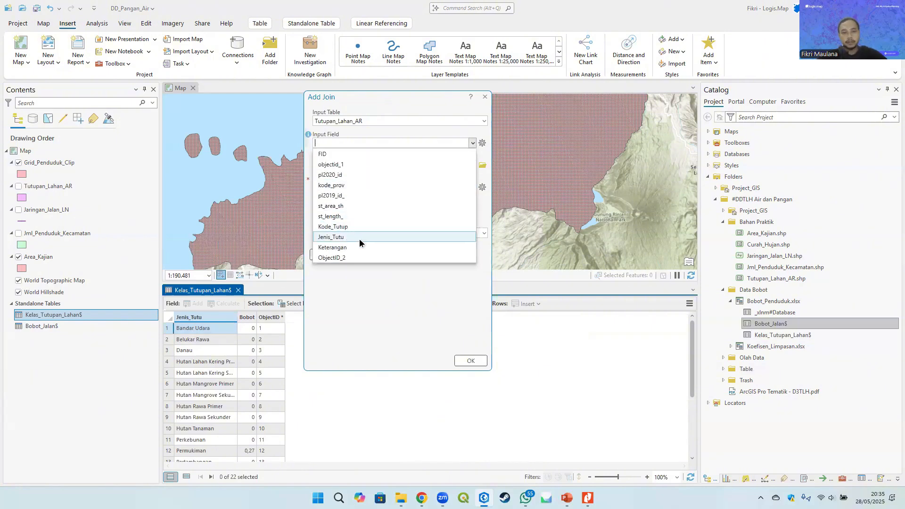
click(359, 237)
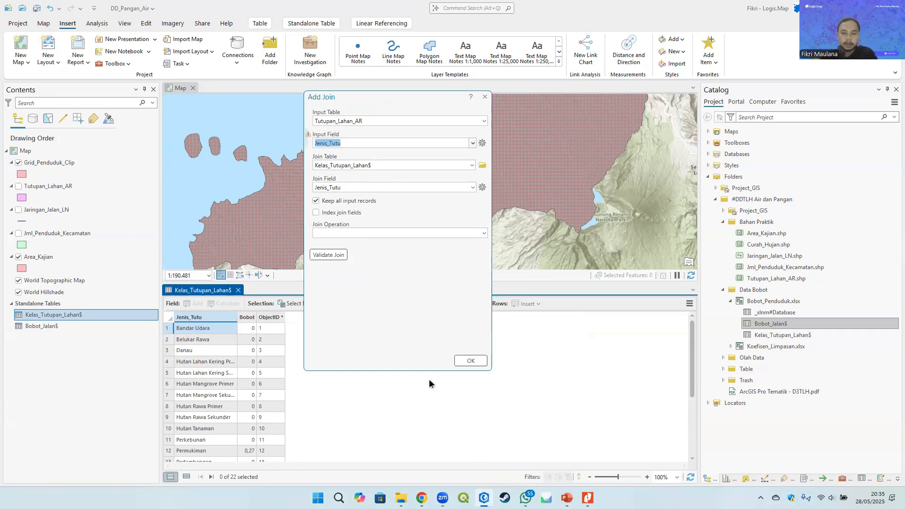
click(471, 360)
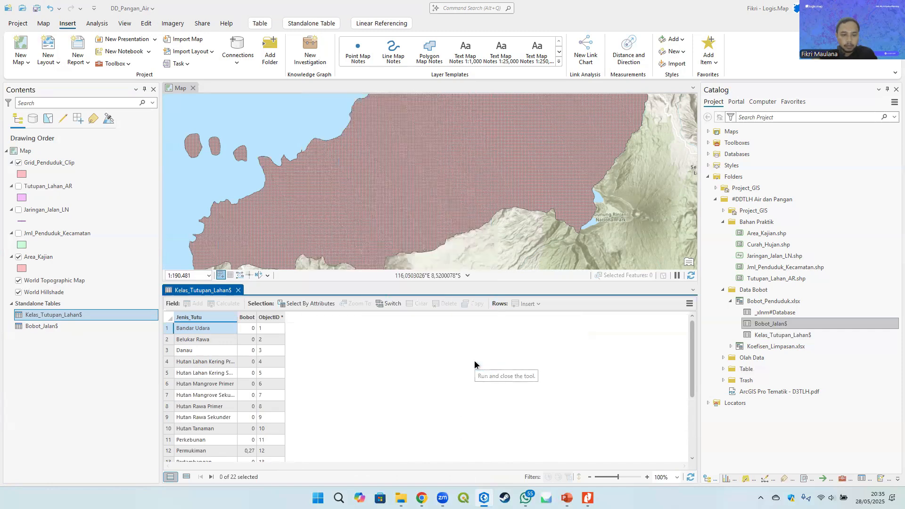
click(239, 290)
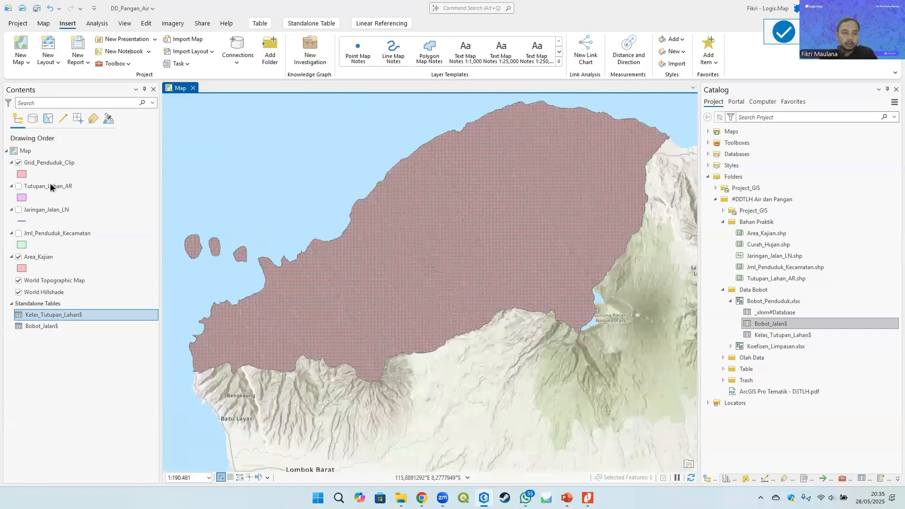
Step: Check the joined Bobot values in the Tutupan_Lahan_AR attribute table, sorted by the joined Jenis_Tutu field, and close the table
click(54, 185)
right_click(49, 186)
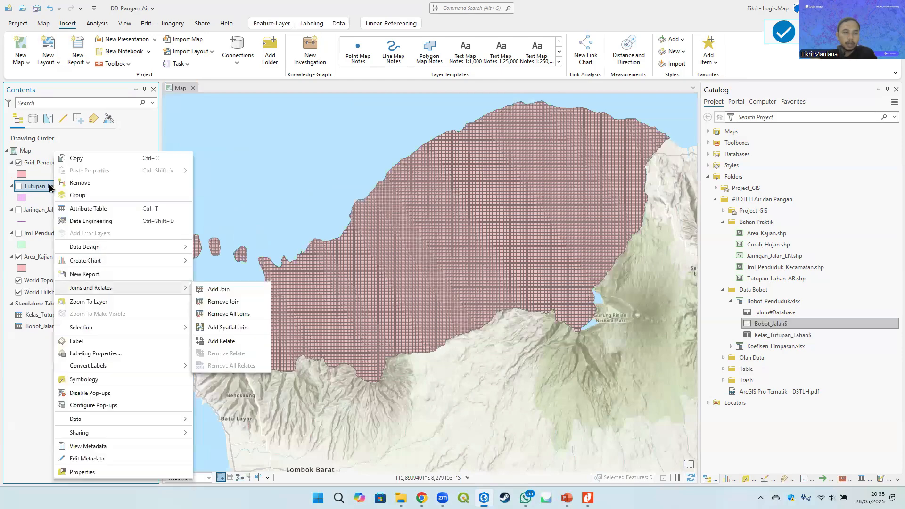
click(119, 205)
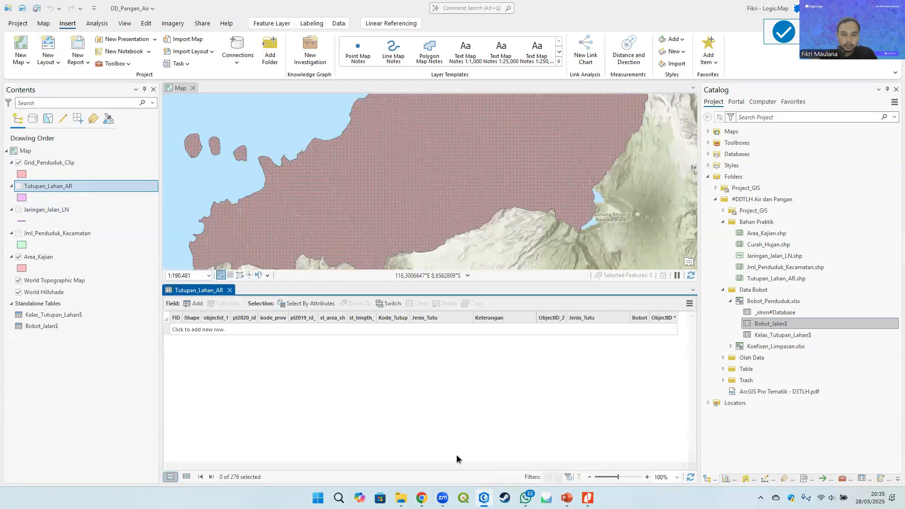
drag(323, 465, 465, 469)
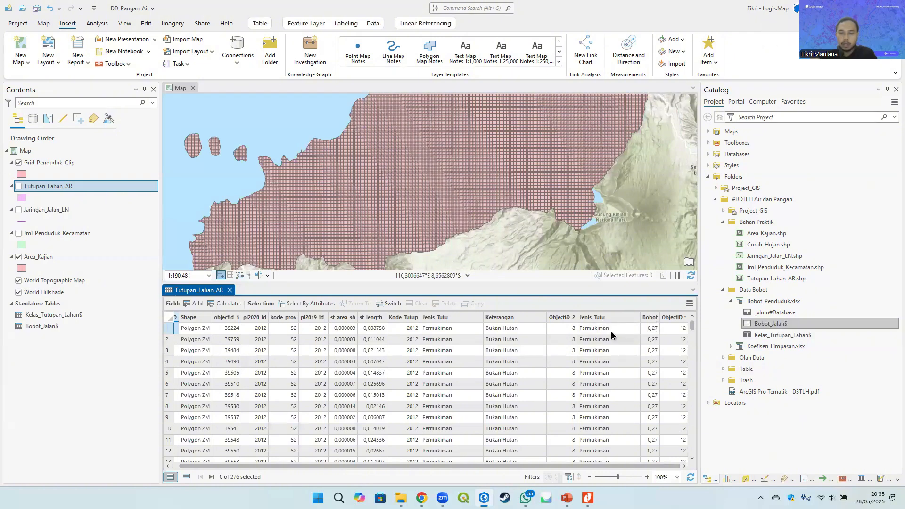
double_click(614, 317)
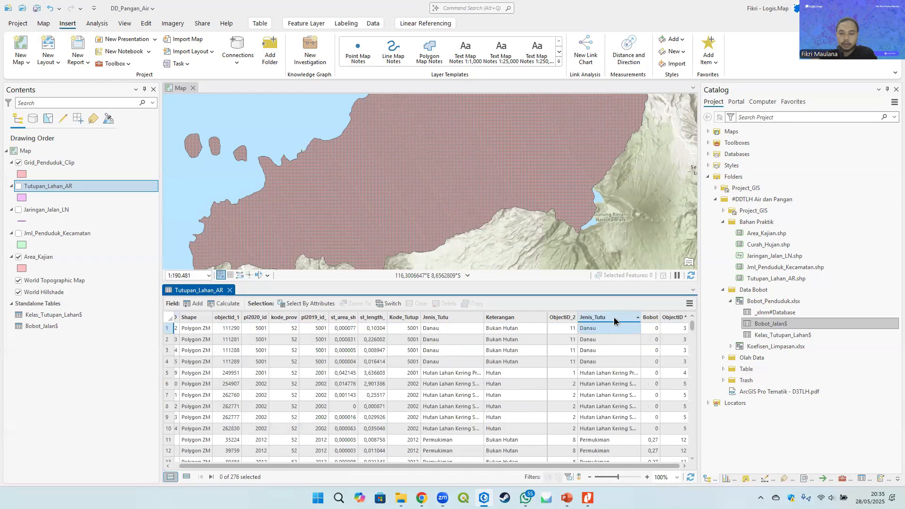
scroll(600, 396, down, 5)
scroll(624, 376, down, 20)
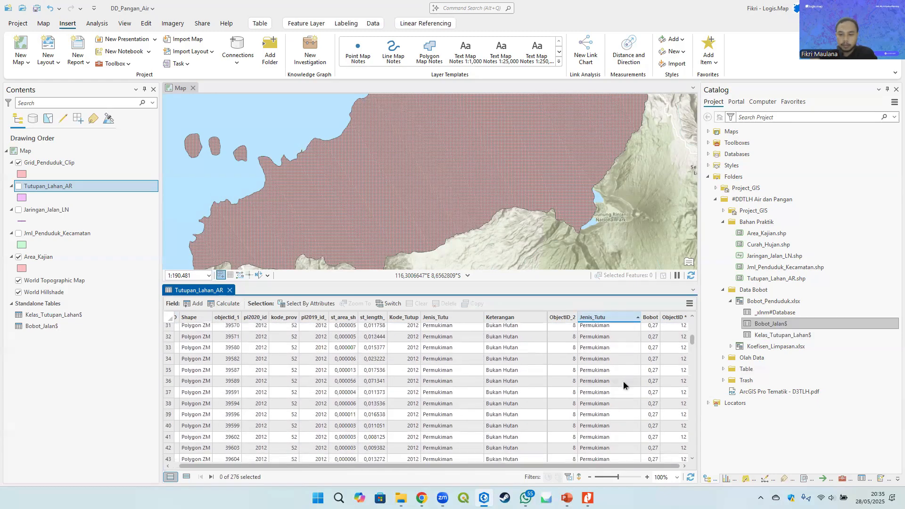
scroll(604, 388, down, 15)
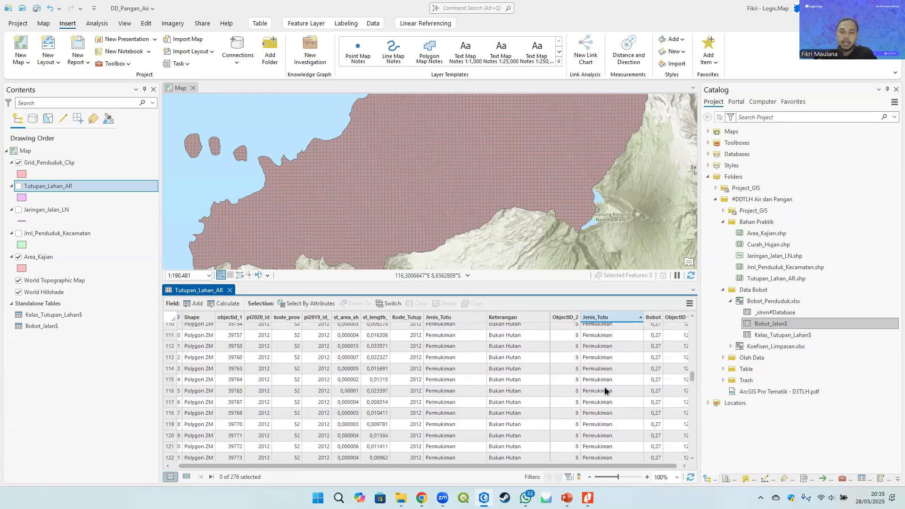
click(230, 290)
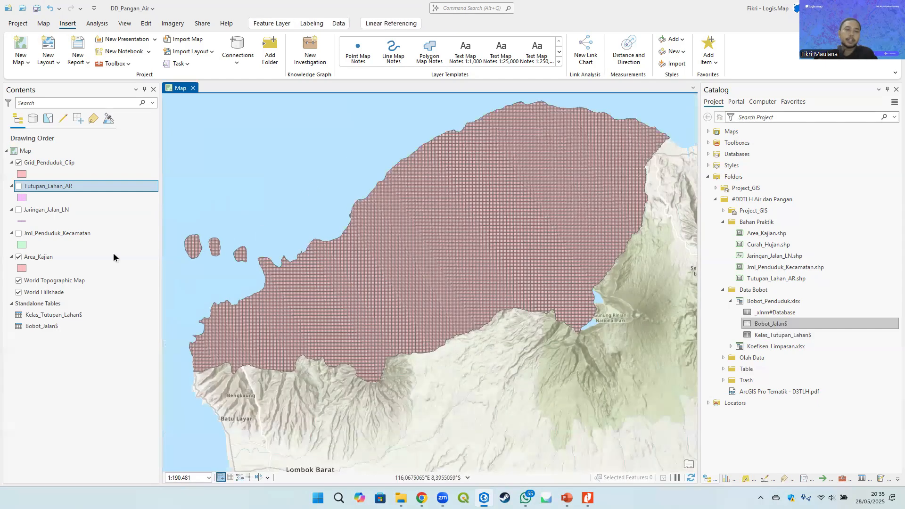
right_click(58, 184)
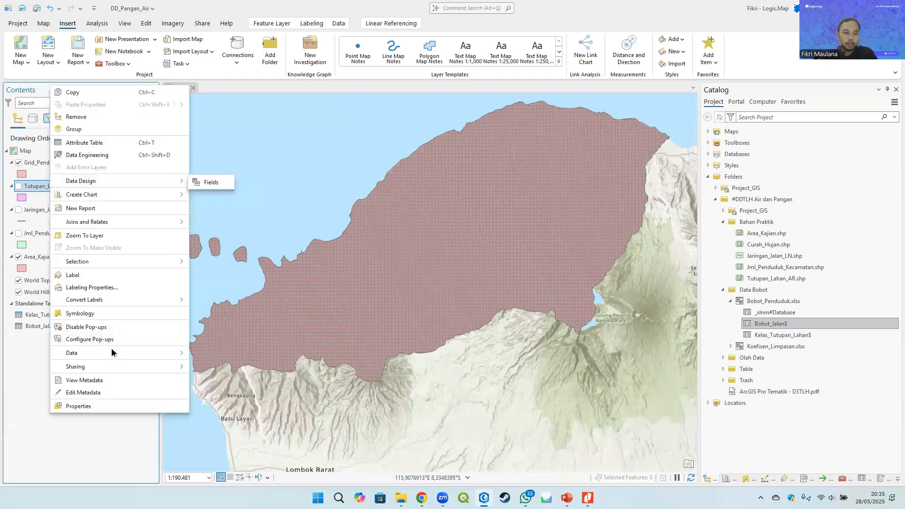
mouse_move(125, 353)
click(245, 356)
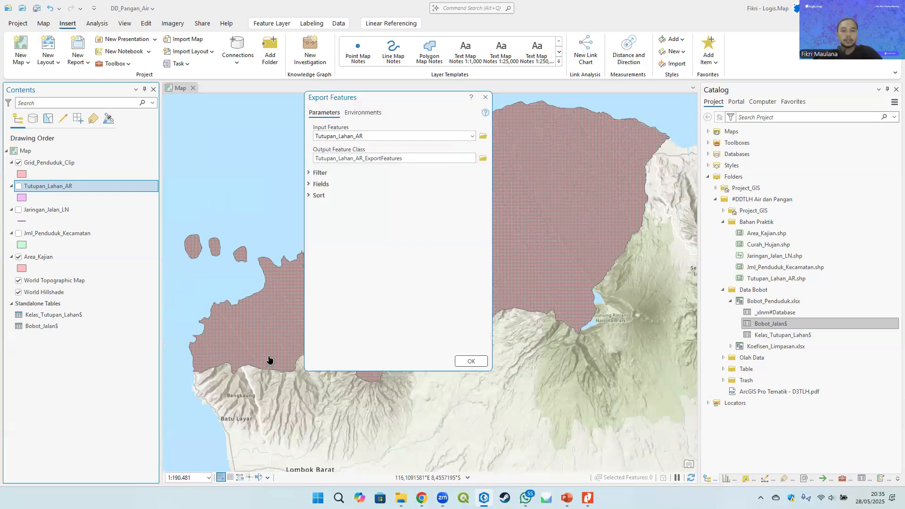
click(483, 159)
click(233, 100)
scroll(233, 95, up, 2)
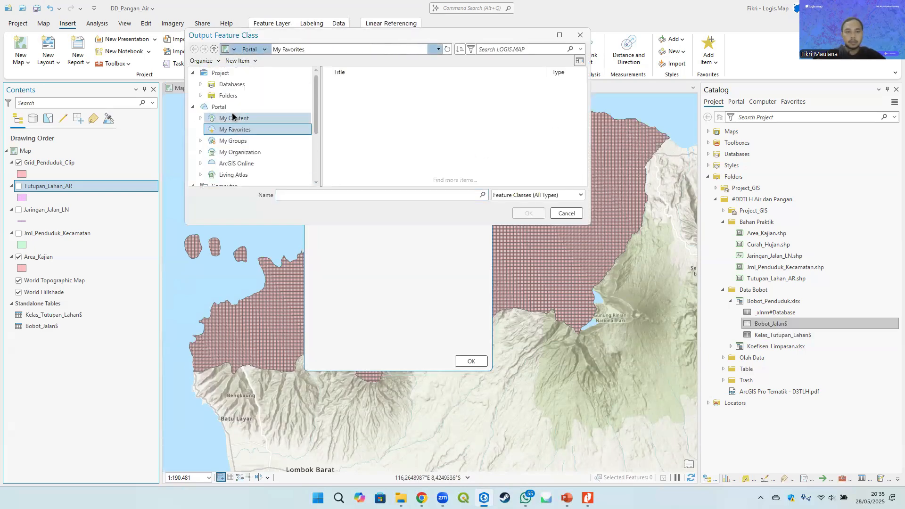
click(232, 97)
click(374, 95)
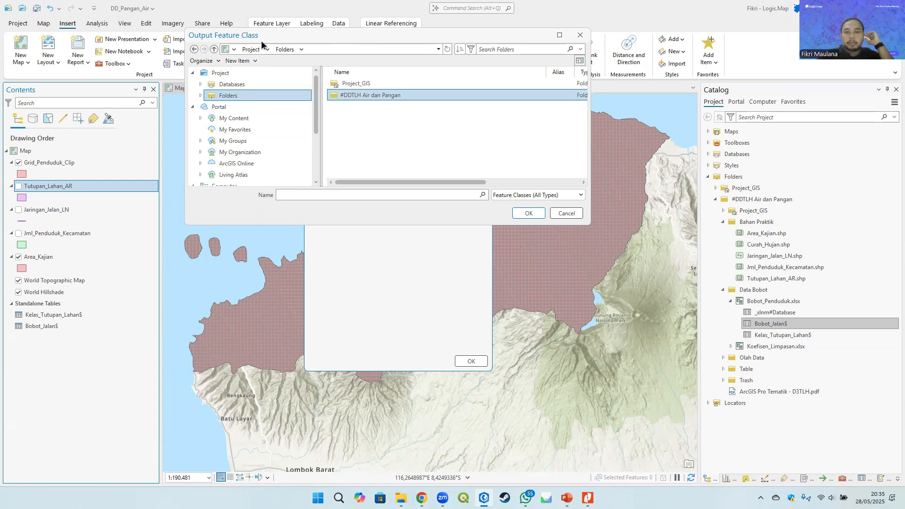
drag(261, 41, 255, 152)
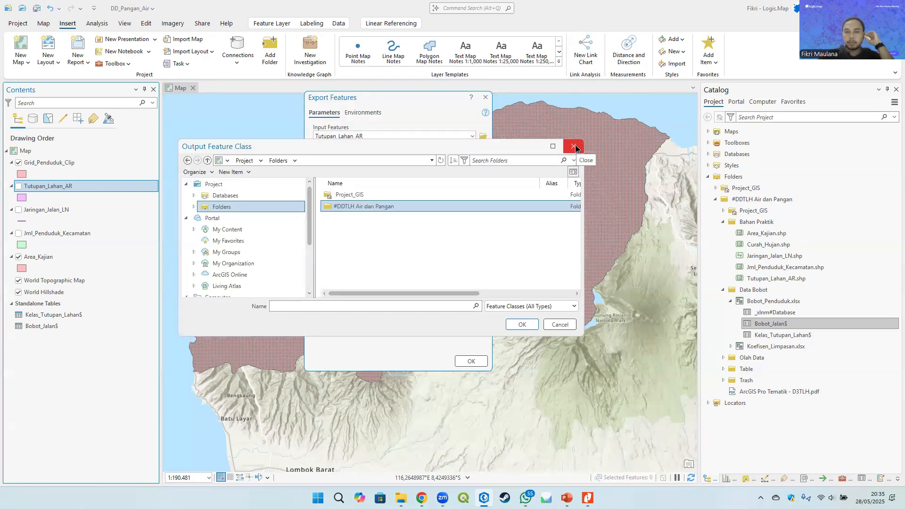
click(575, 147)
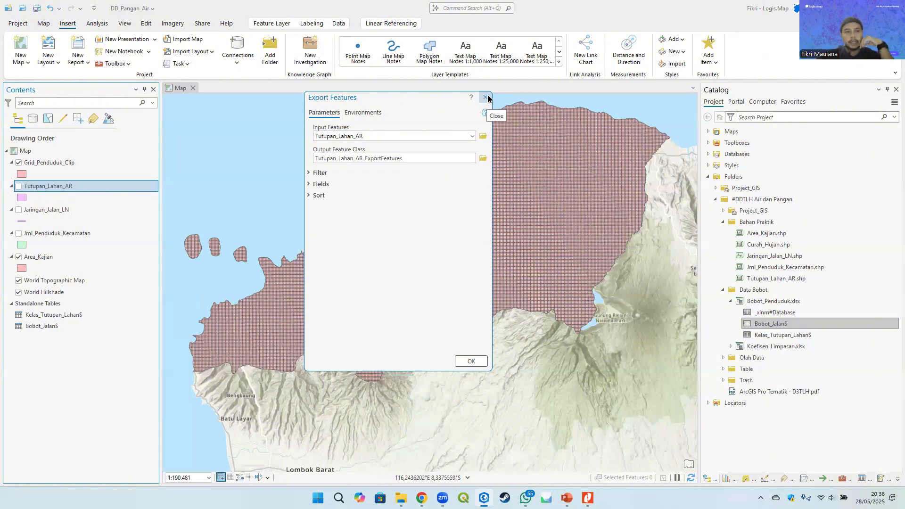
click(486, 98)
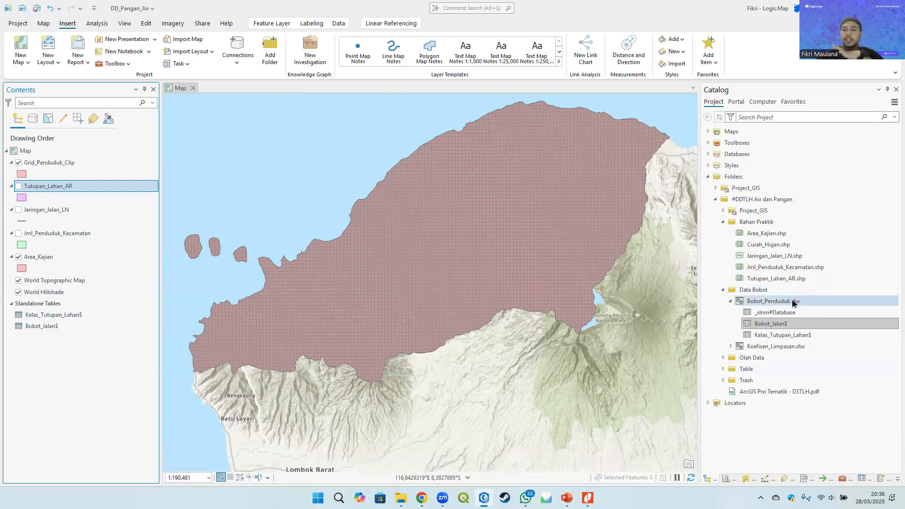
Step: Switch to File Explorer and open the Bobot_Penduduk workbook from the Data Bobot folder inside D:\LOGIS.MAP\#ArcGIS Pro - Pemantauan Lingkungan\#DDTLH Air dan Pangan
mouse_move(793, 303)
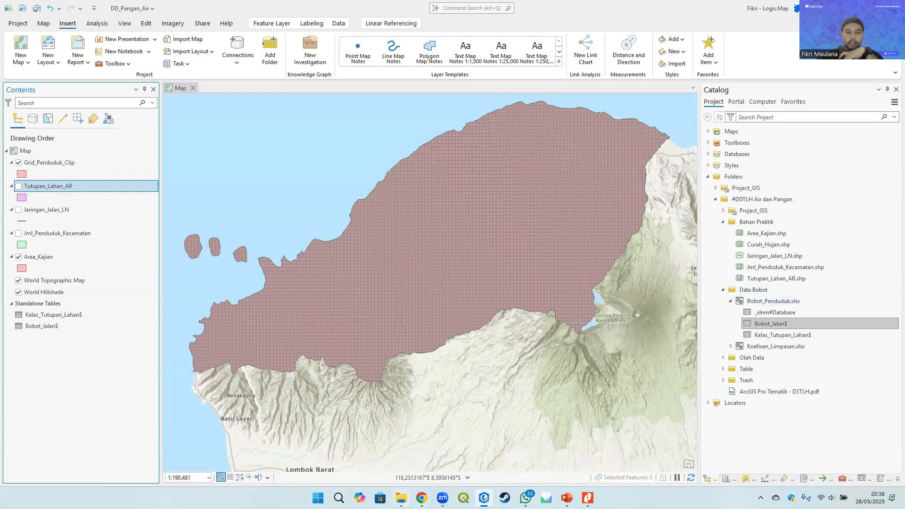
key(alt+Tab)
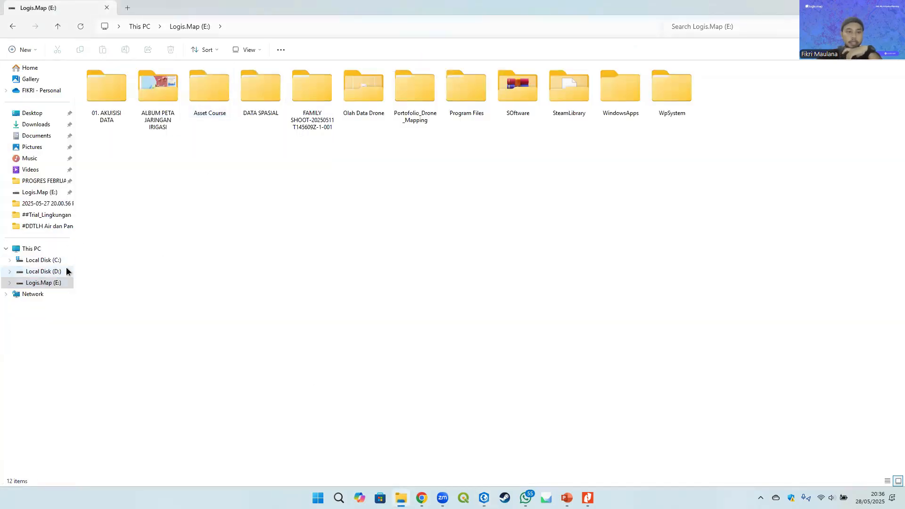
click(66, 271)
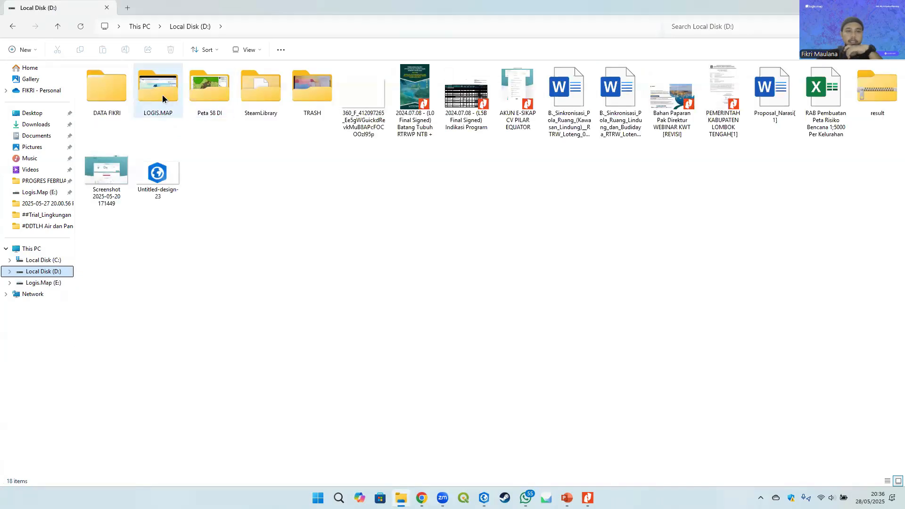
click(162, 94)
double_click(153, 79)
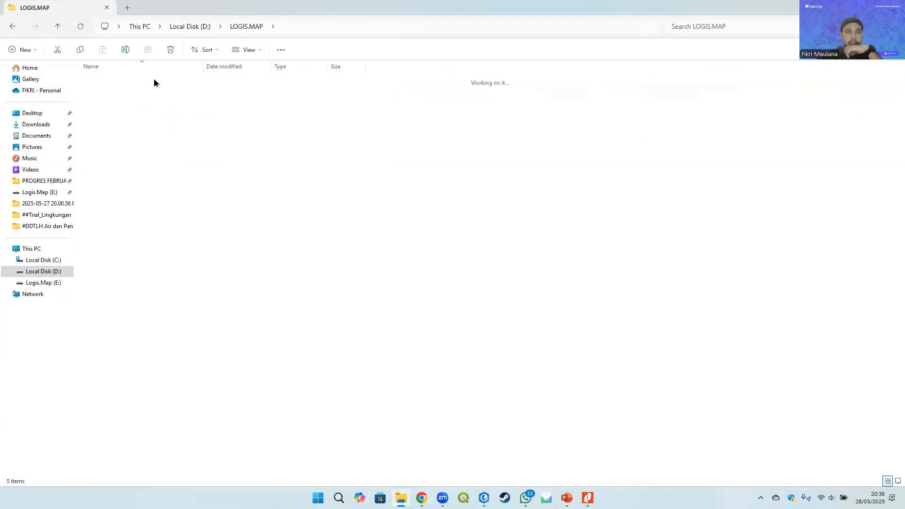
double_click(135, 118)
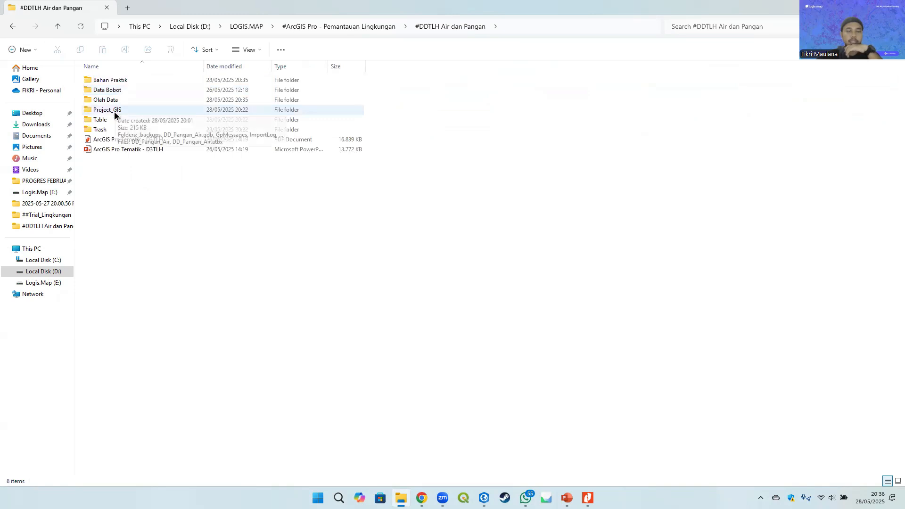
double_click(120, 92)
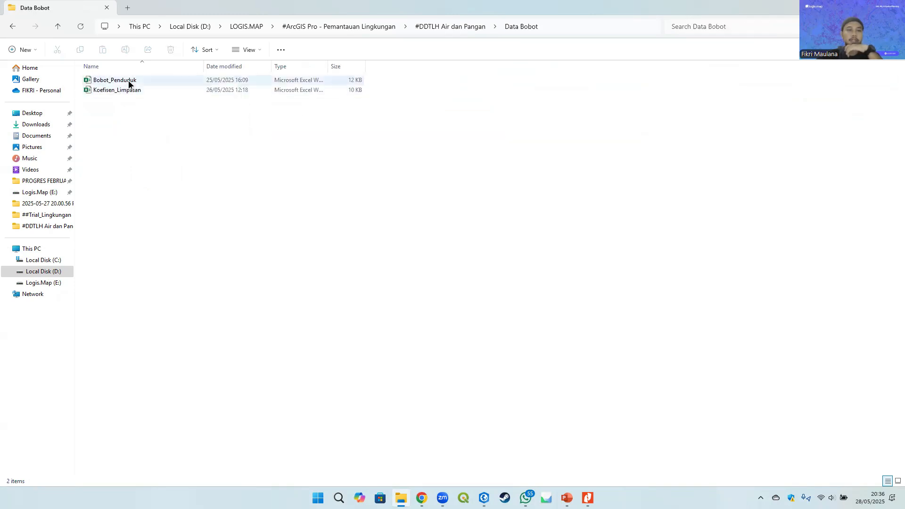
double_click(135, 81)
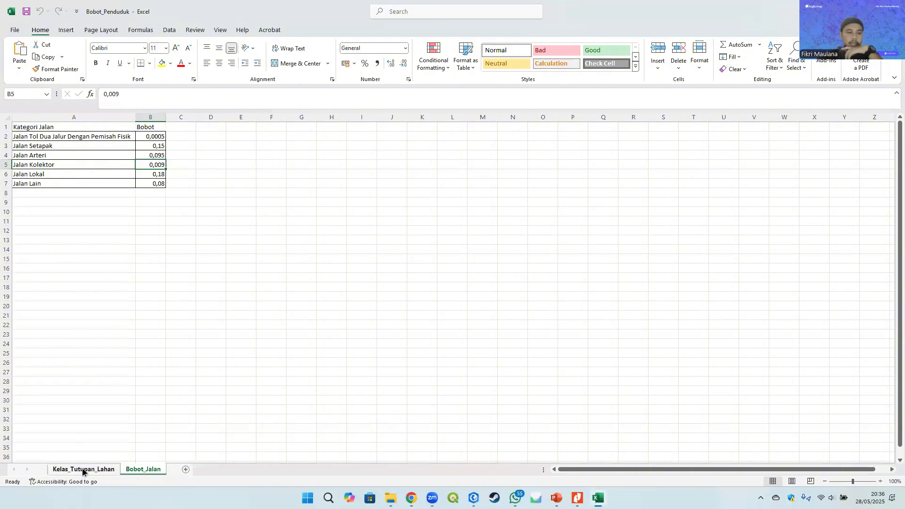
Step: Examine the Kelas_Tutupan_Lahan sheet, including the Permukiman weight and the full list of Jenis_Tutu classes
click(82, 470)
click(181, 240)
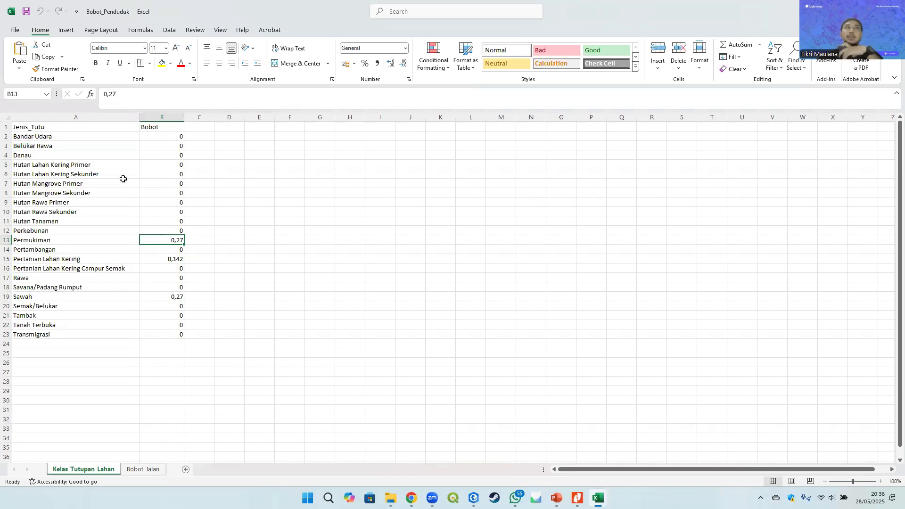
click(84, 126)
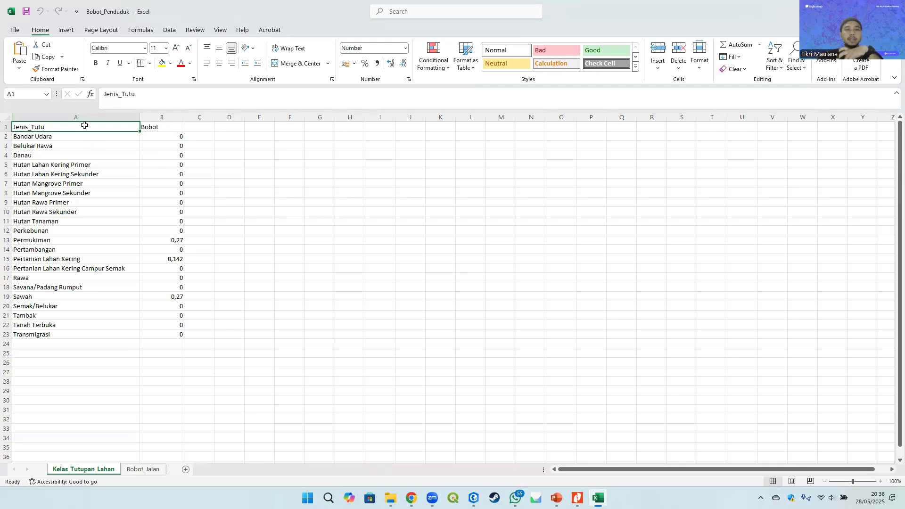
drag(83, 125, 65, 335)
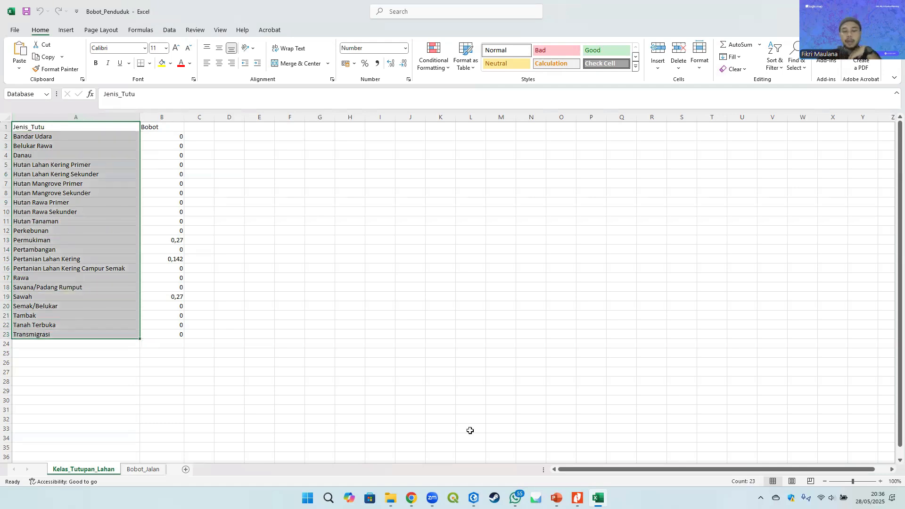
Step: Switch to ArcGIS Pro, compare the original and joined Jenis_Tutu and Bobot columns in the Tutupan_Lahan_AR table, and close it
mouse_move(474, 498)
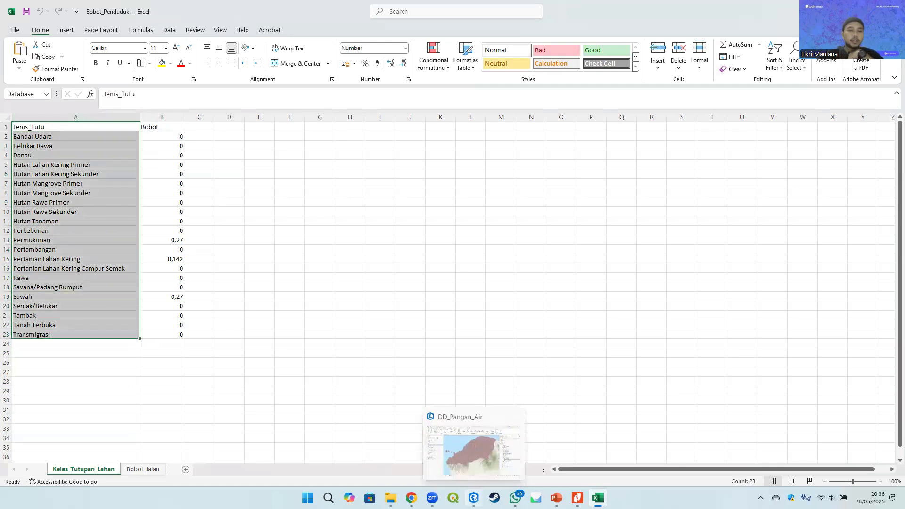
click(474, 451)
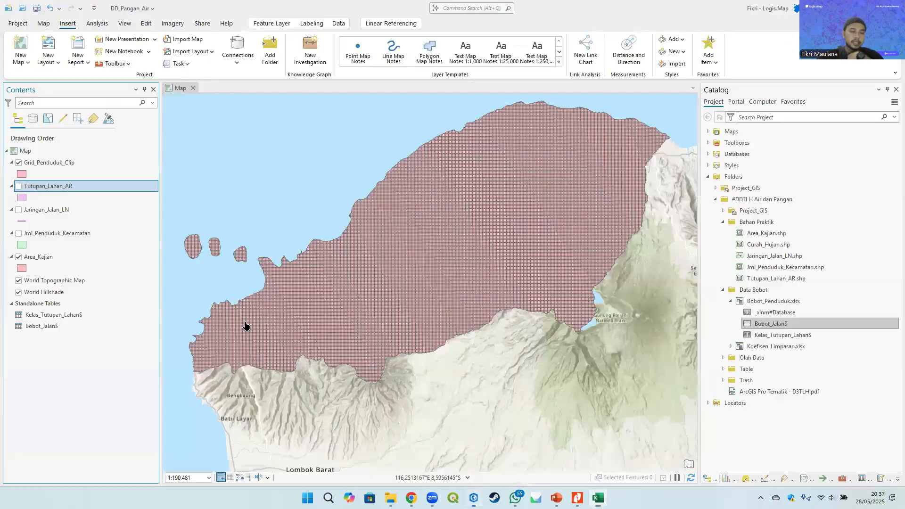
right_click(69, 186)
click(118, 208)
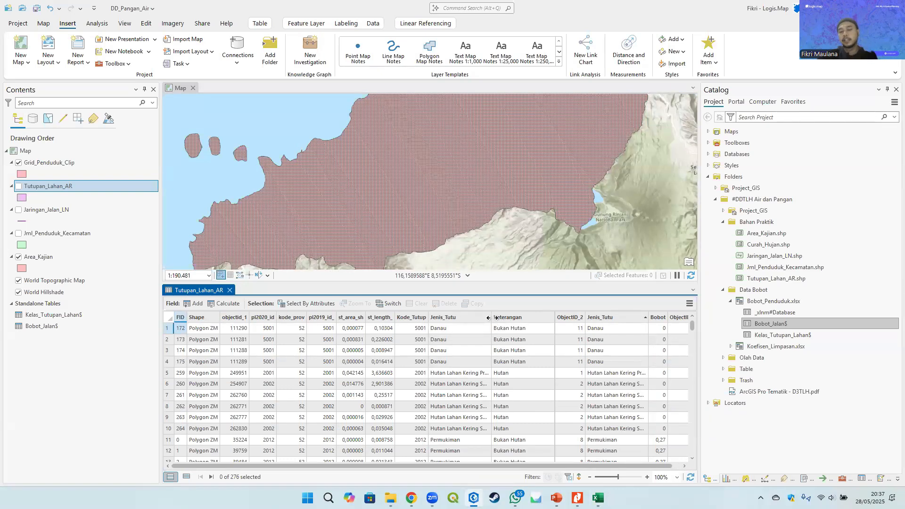
drag(492, 317, 540, 316)
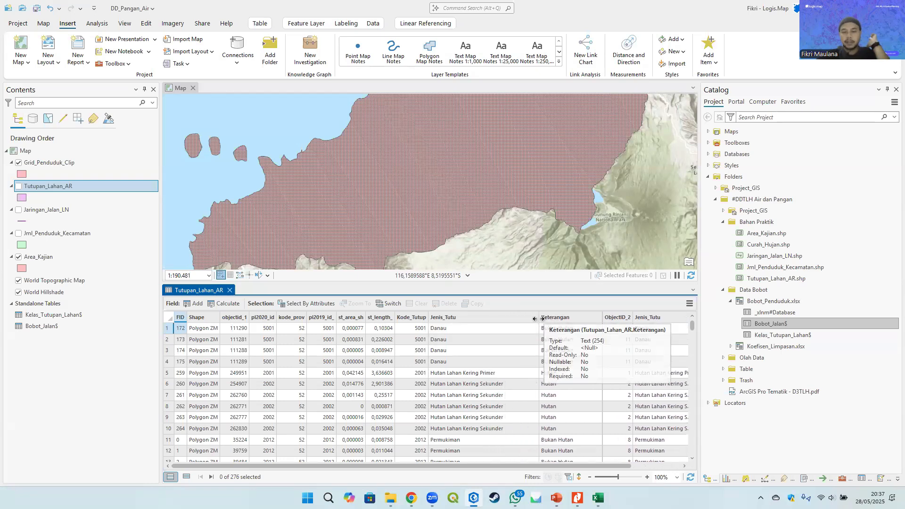
drag(539, 317, 521, 321)
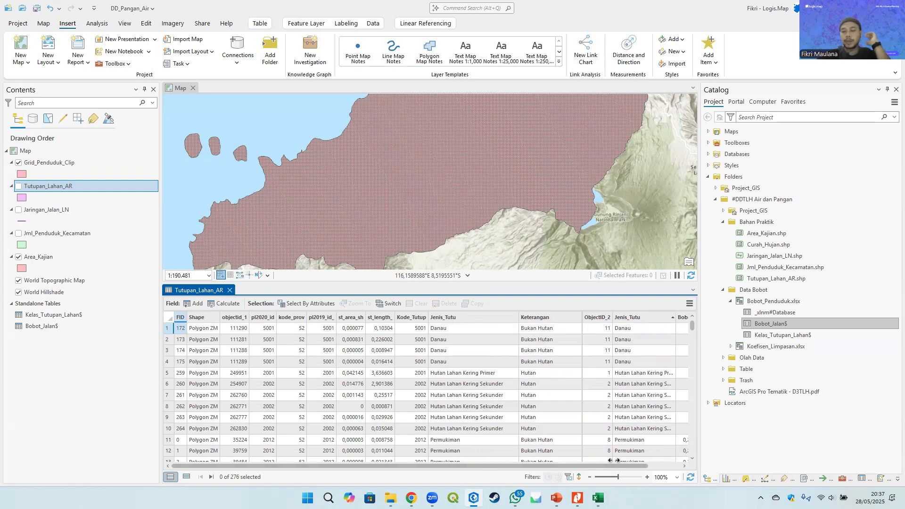
scroll(662, 351, right, 1)
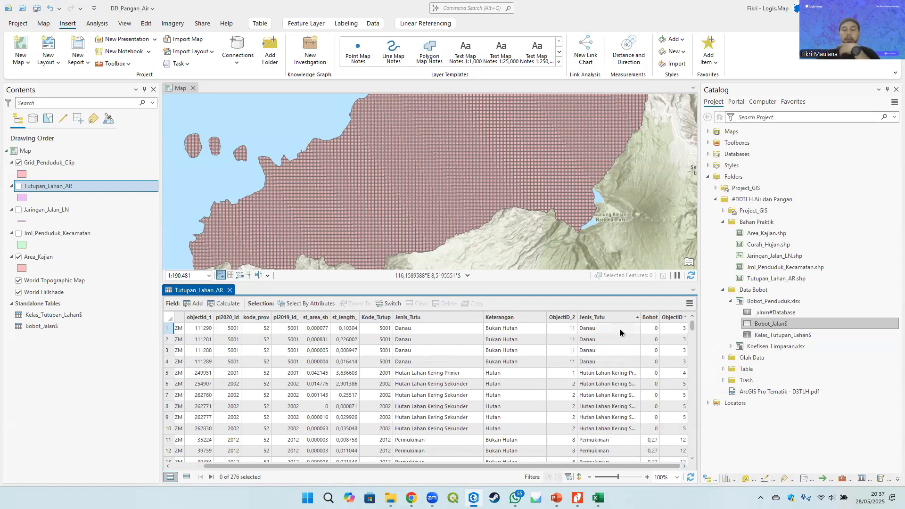
click(229, 290)
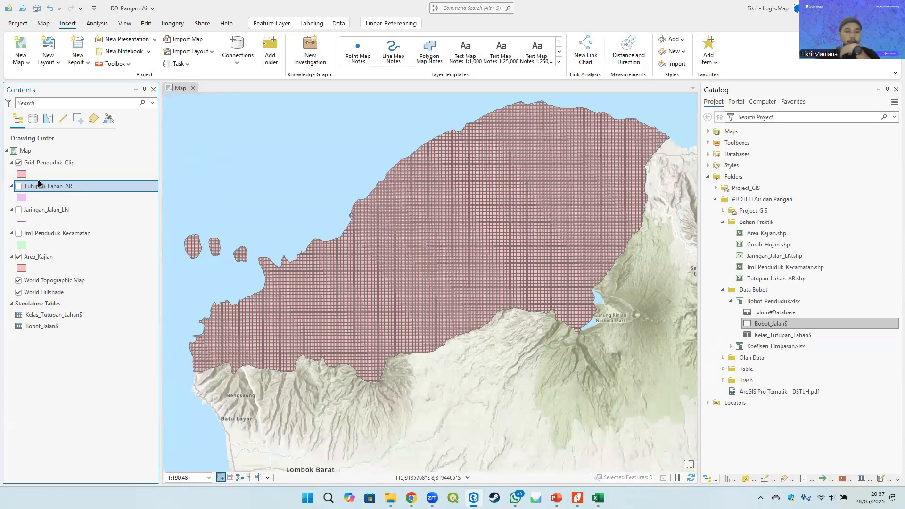
Step: Remove all joins from the Tutupan_Lahan_AR layer
right_click(42, 184)
mouse_move(135, 224)
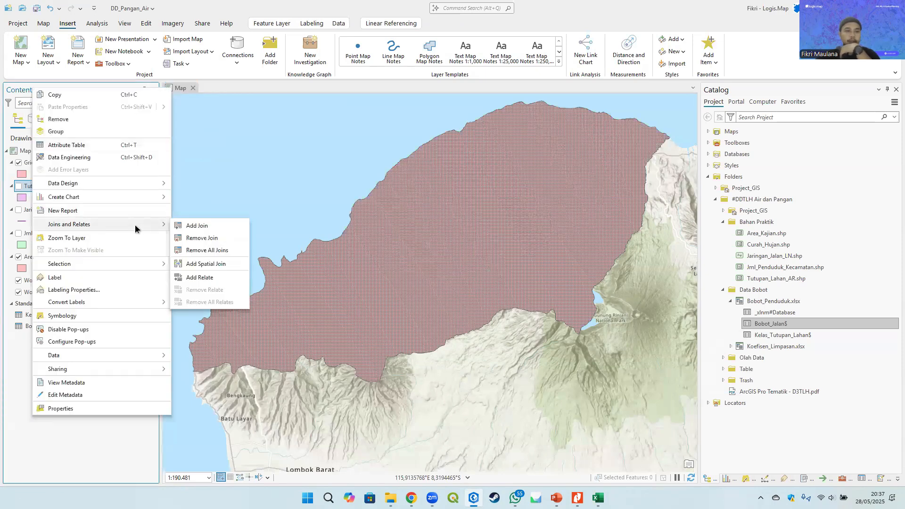
click(218, 249)
click(484, 265)
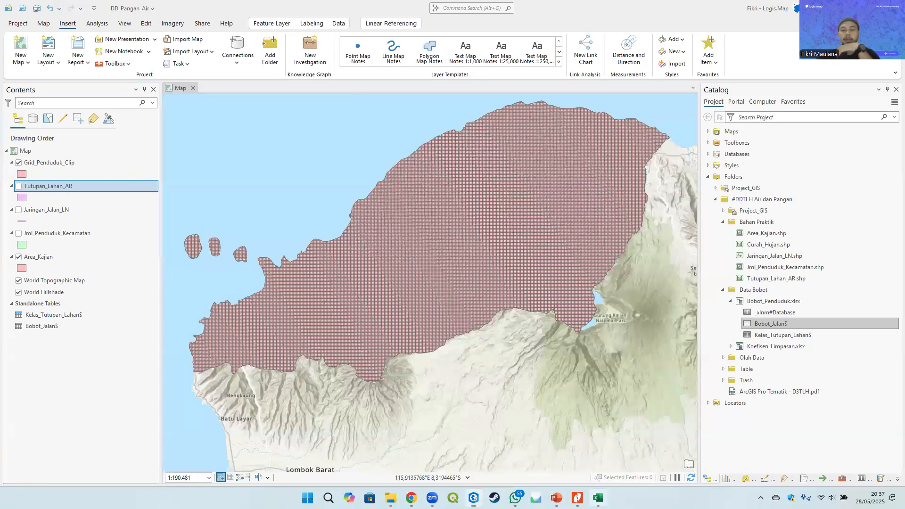
Step: Switch to Excel and check the Bobot values of Permukiman, Pertanian Lahan Kering and Sawah in the Kelas_Tutupan_Lahan sheet
click(598, 498)
click(178, 240)
click(179, 260)
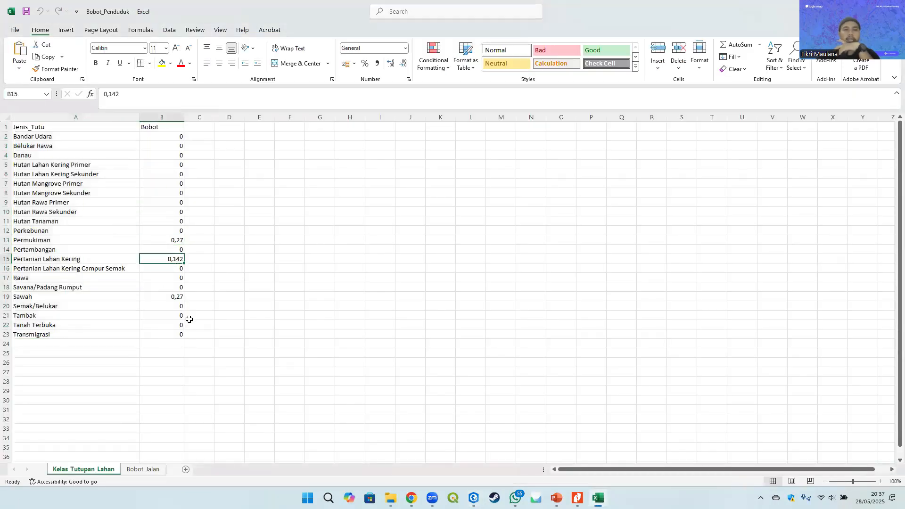
click(173, 302)
click(173, 294)
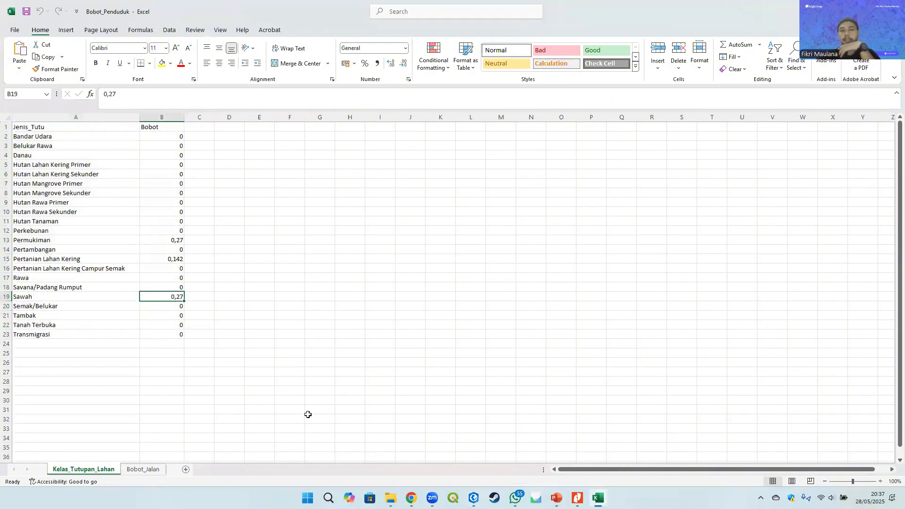
click(64, 182)
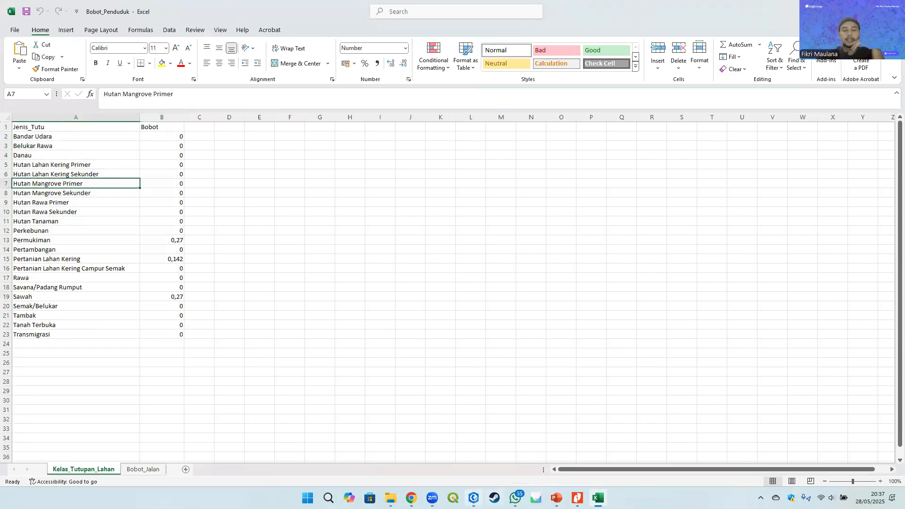
Step: Switch to ArcGIS Pro and join the Kelas_Tutupan_Lahan$ table to Tutupan_Lahan_AR, using Jenis_Tutu as both input and join field
key(alt+Tab)
right_click(76, 186)
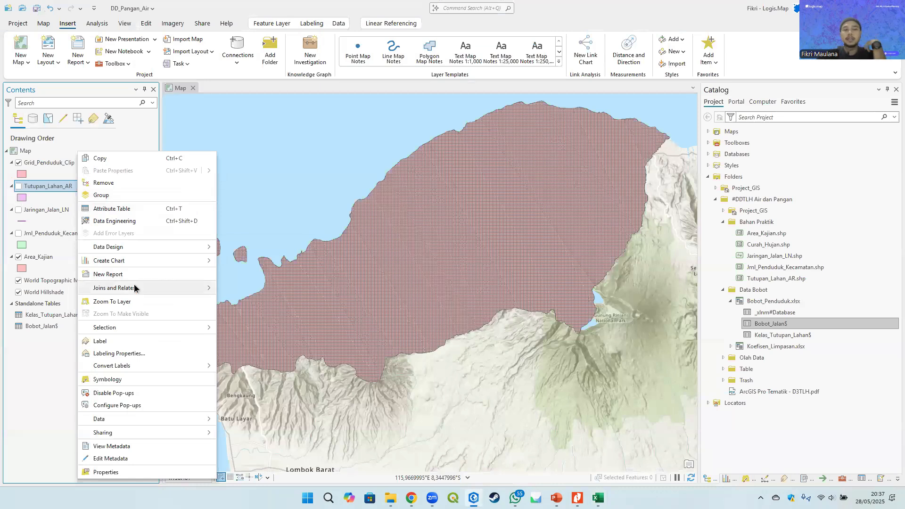
mouse_move(139, 288)
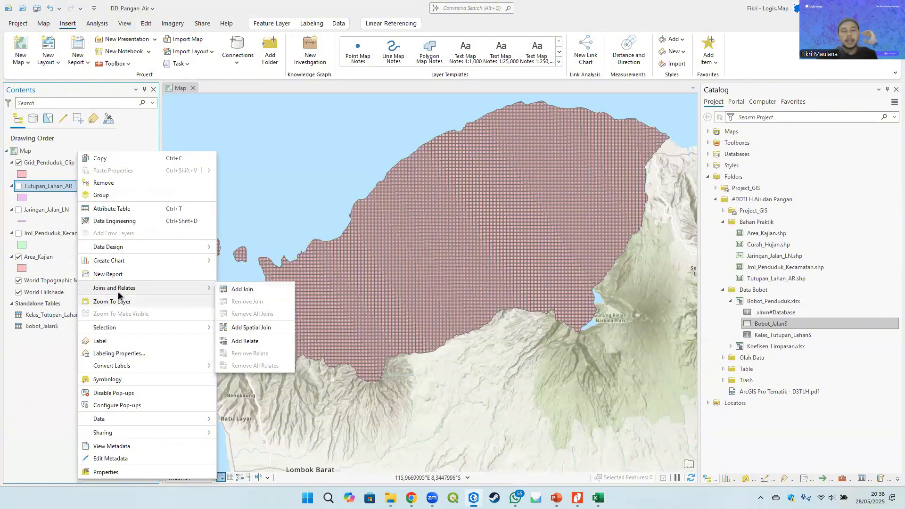
click(42, 208)
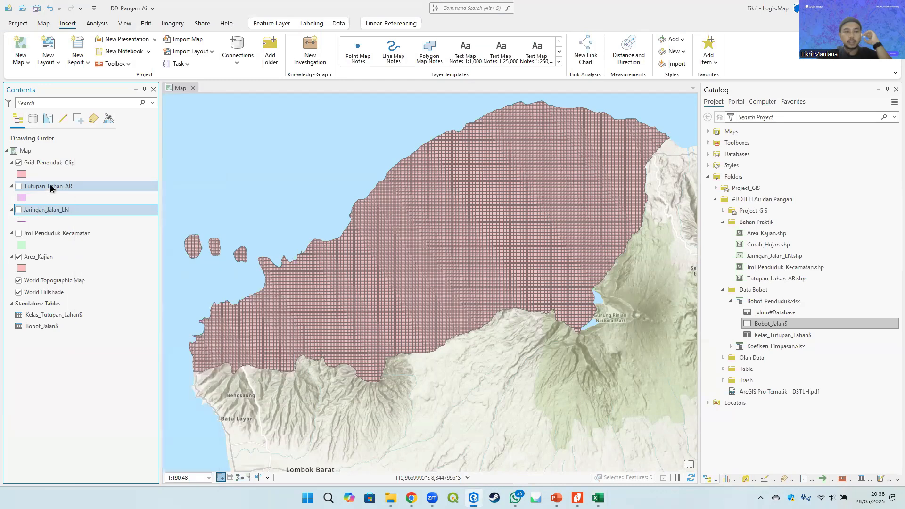
right_click(51, 184)
mouse_move(167, 284)
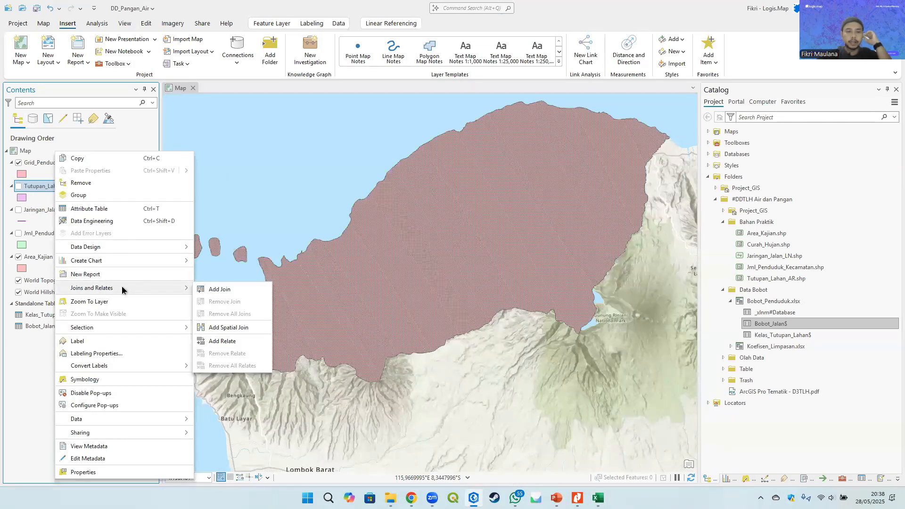
click(236, 289)
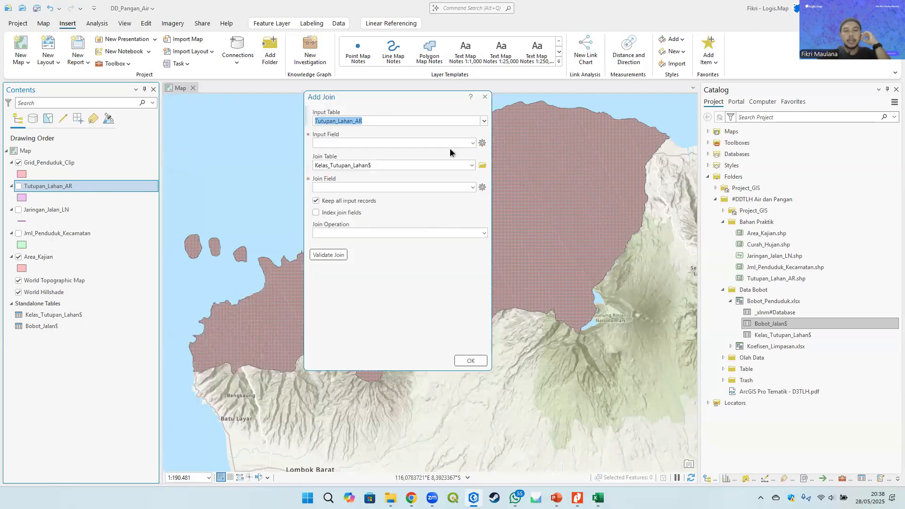
click(473, 143)
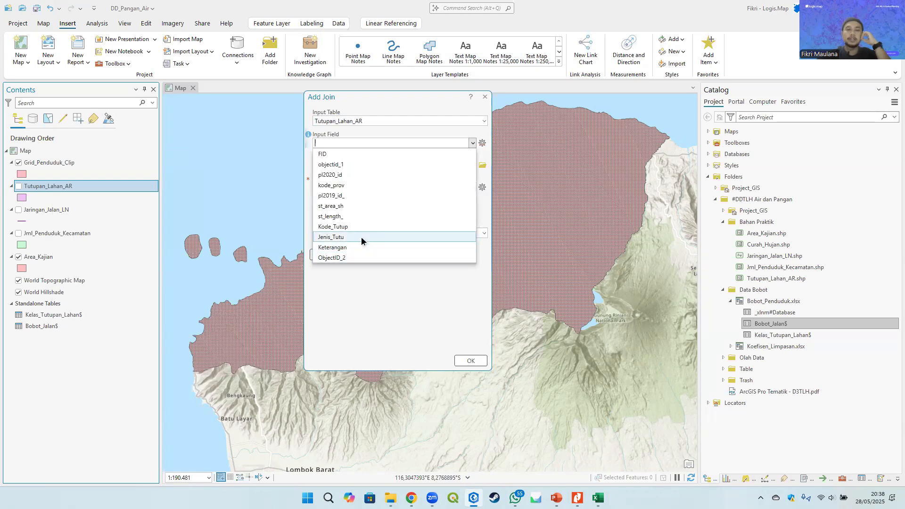
click(361, 236)
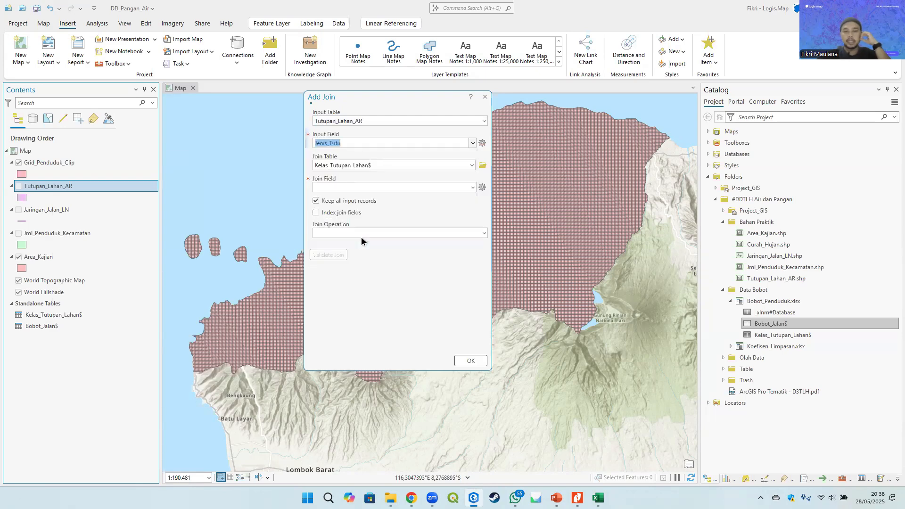
click(332, 187)
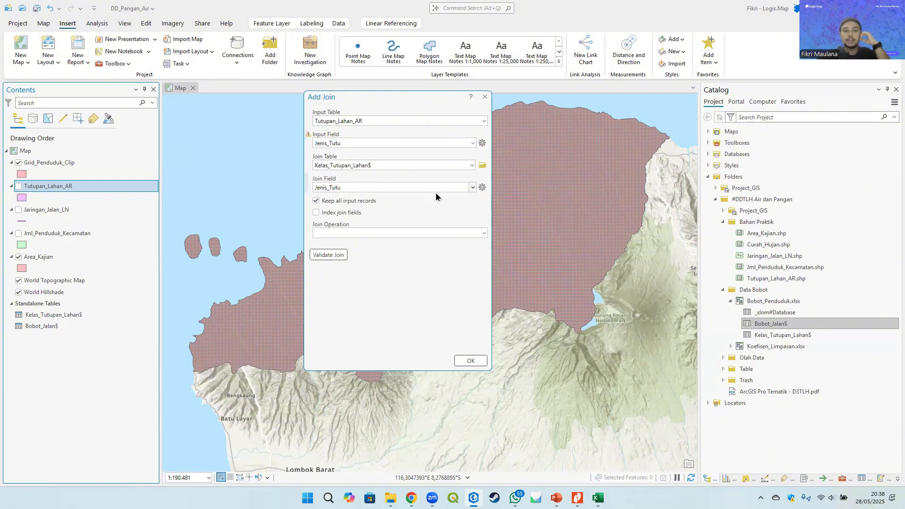
click(472, 165)
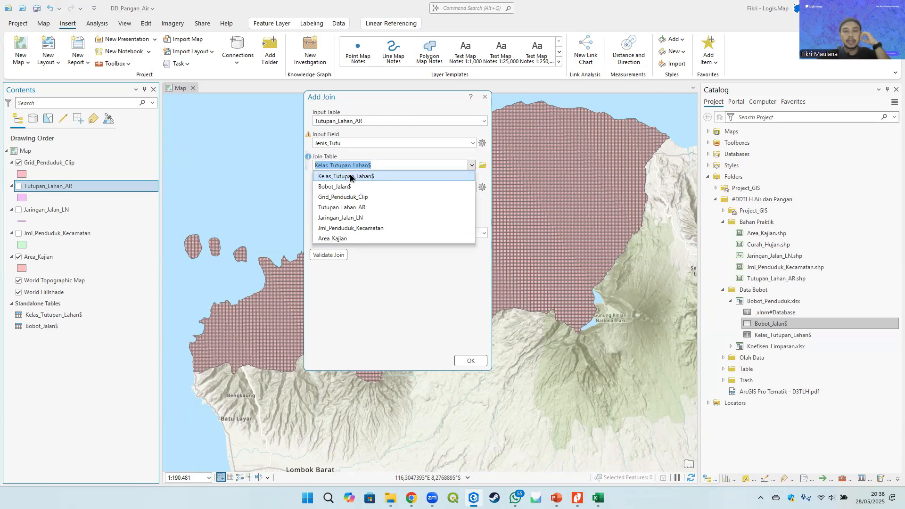
click(351, 176)
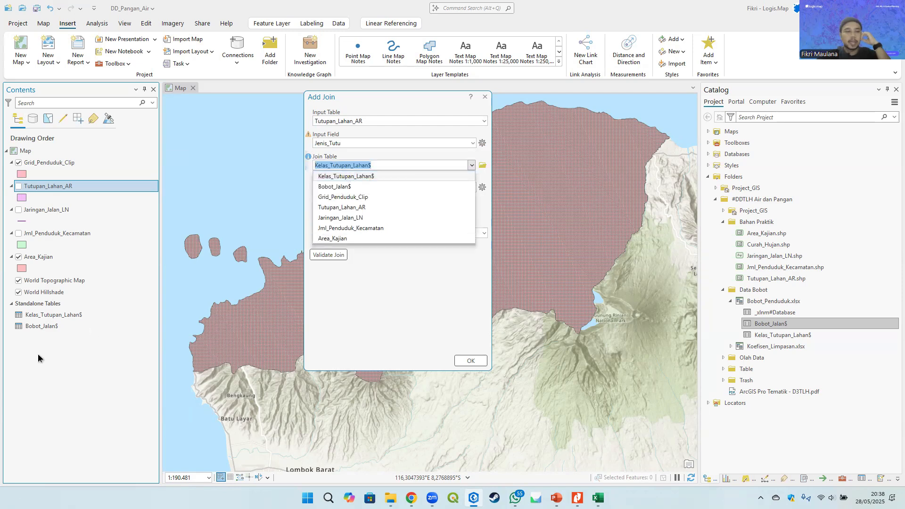
click(432, 165)
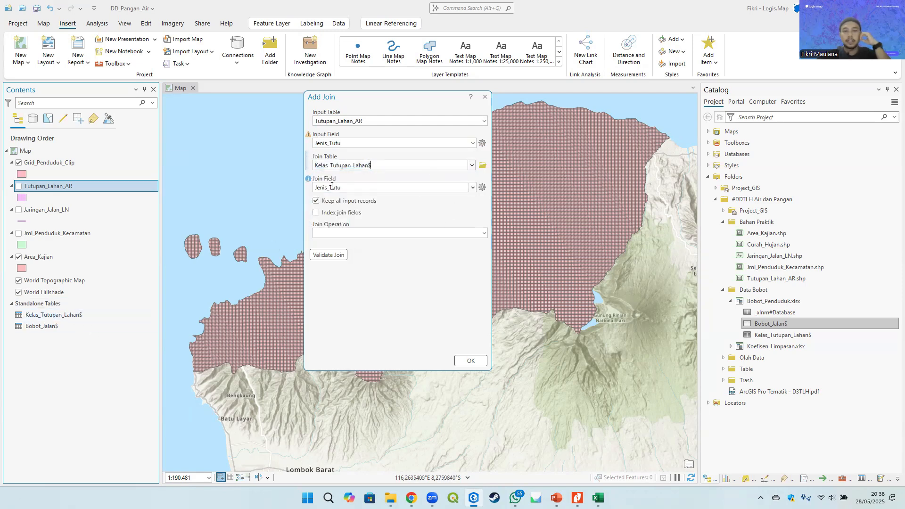
click(471, 361)
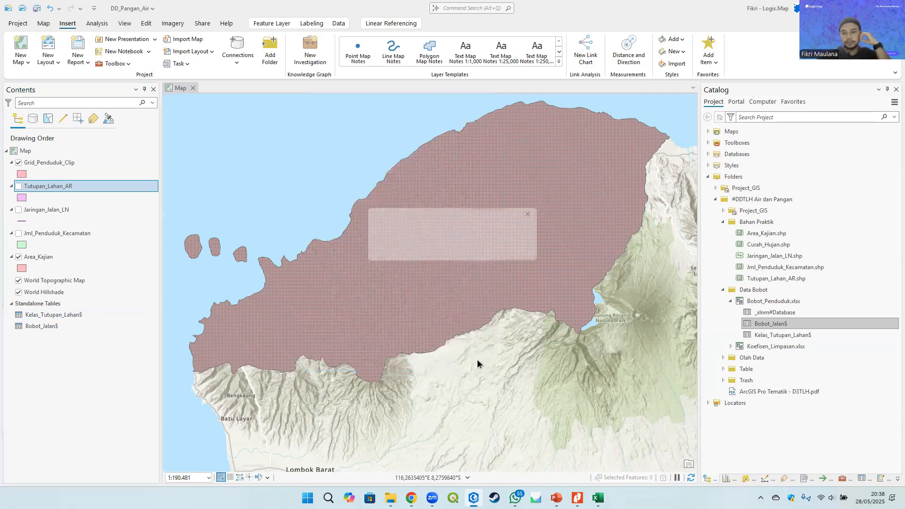
Step: Check the joined Jenis_Tutu and Bobot columns in the Tutupan_Lahan_AR attribute table, and close it
right_click(65, 185)
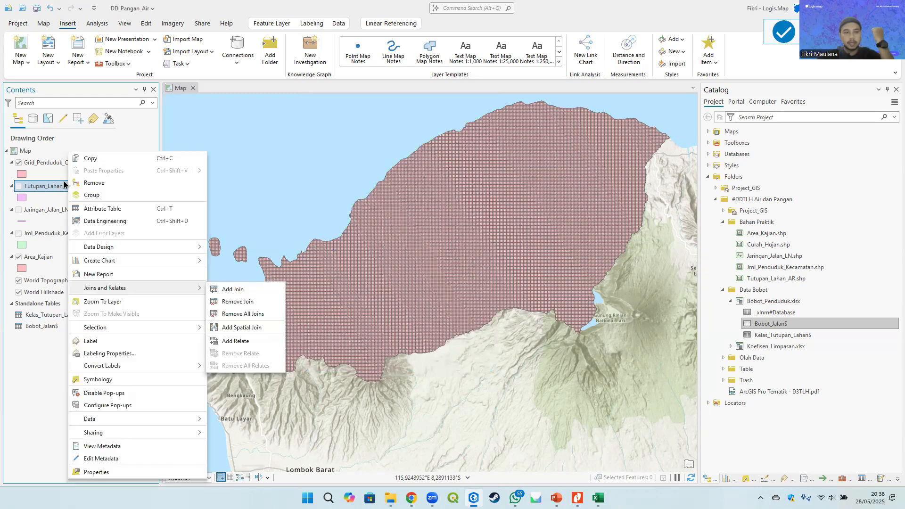
click(130, 208)
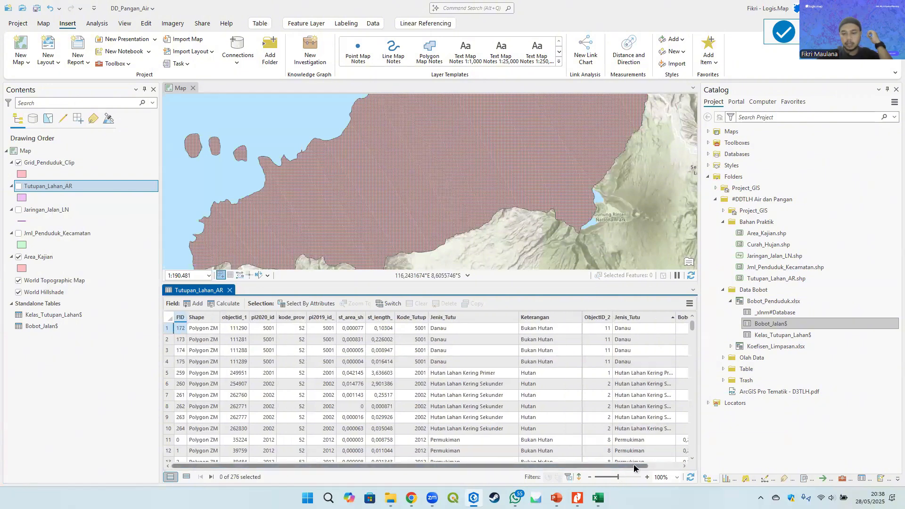
drag(634, 464, 666, 464)
scroll(657, 428, down, 10)
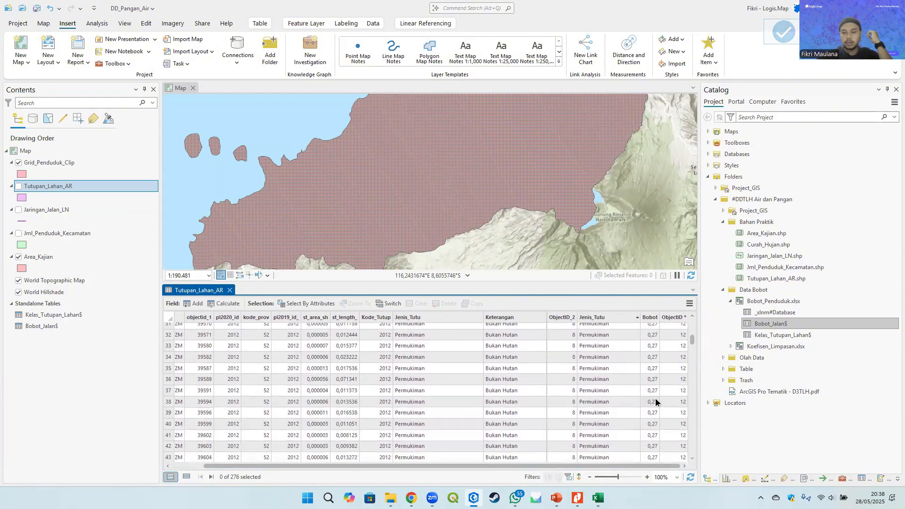
scroll(656, 401, down, 4)
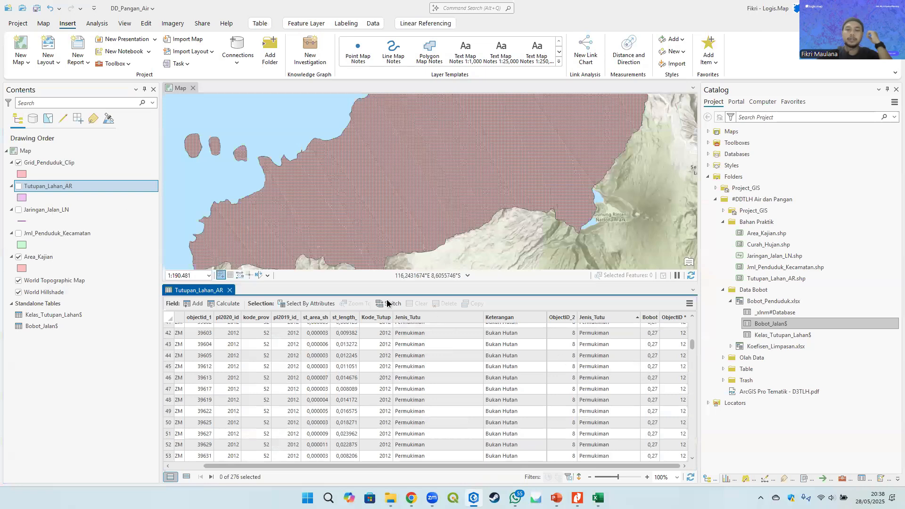
click(229, 292)
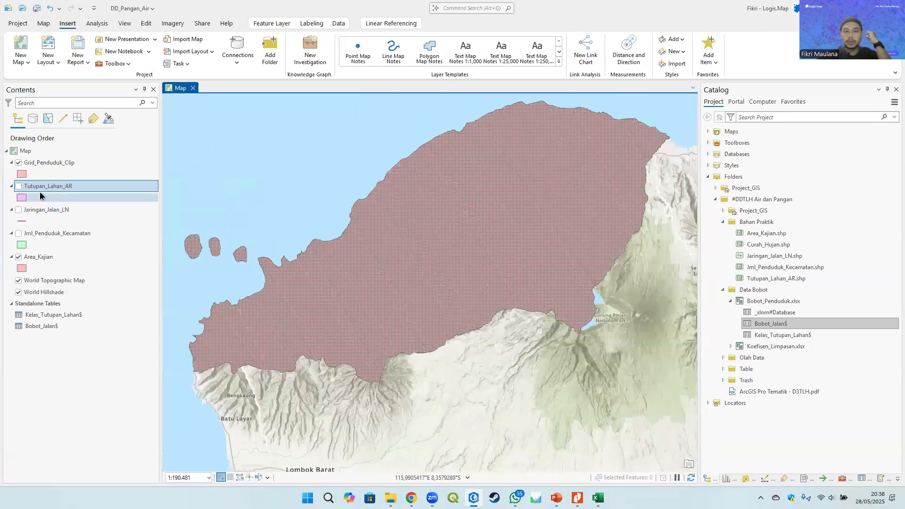
click(51, 186)
right_click(51, 186)
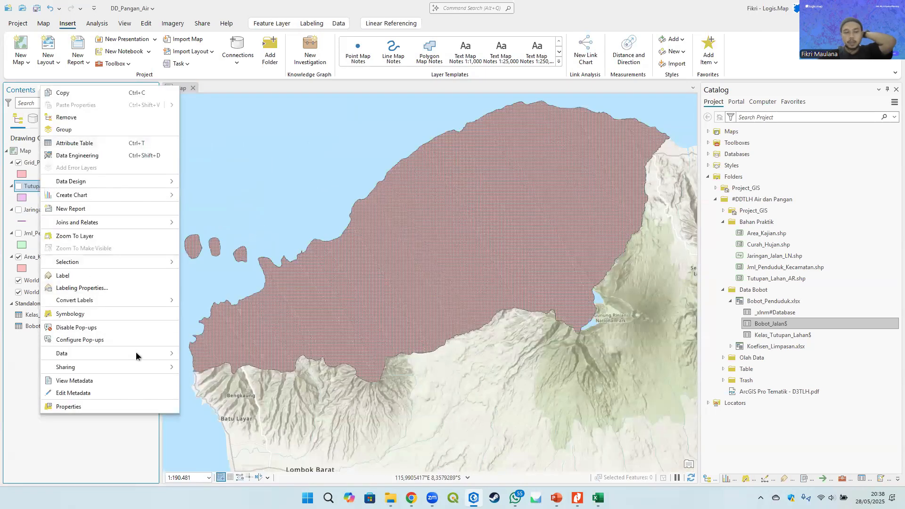
mouse_move(137, 353)
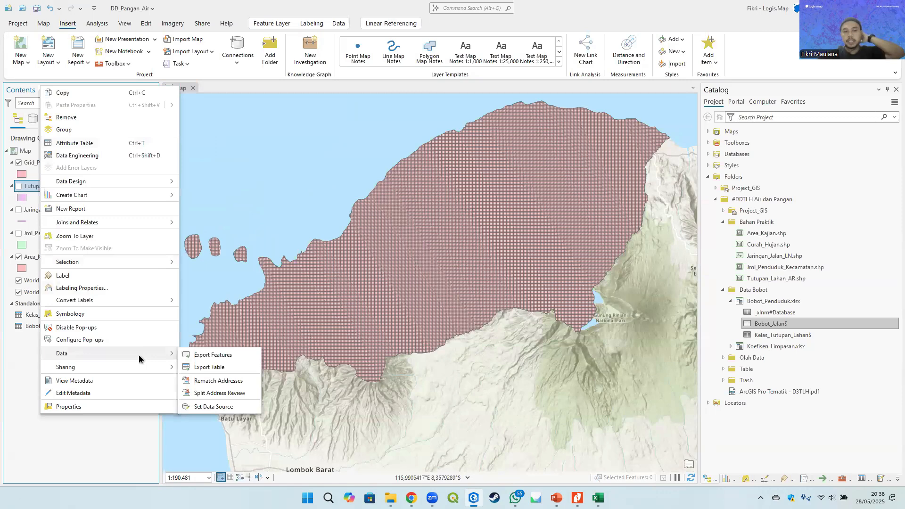
click(18, 354)
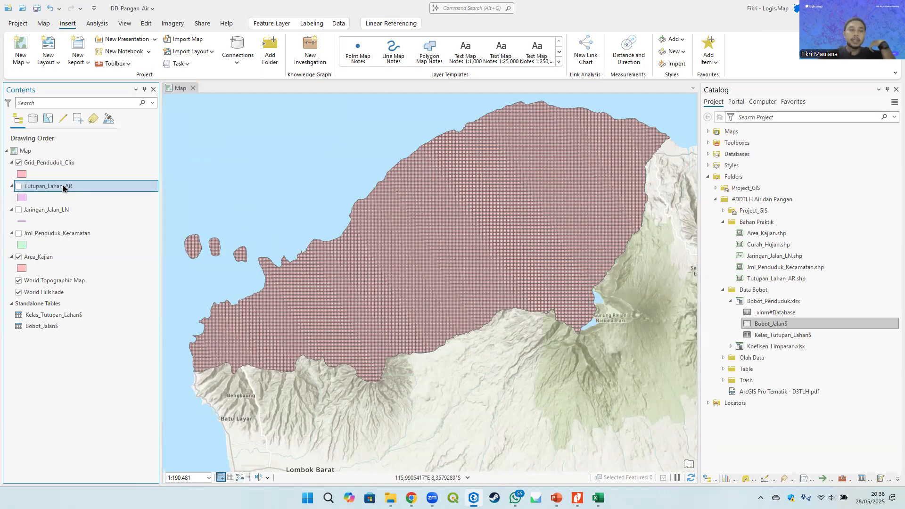
Step: Start a feature export of Tutupan_Lahan_AR and choose the Olah Data folder in #DDTLH Air dan Pangan for the output
right_click(62, 186)
mouse_move(169, 388)
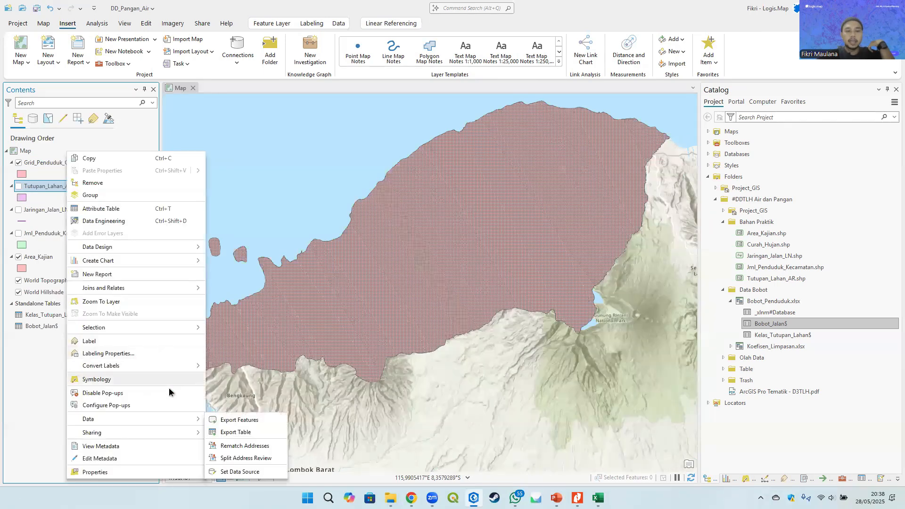
click(251, 421)
click(482, 159)
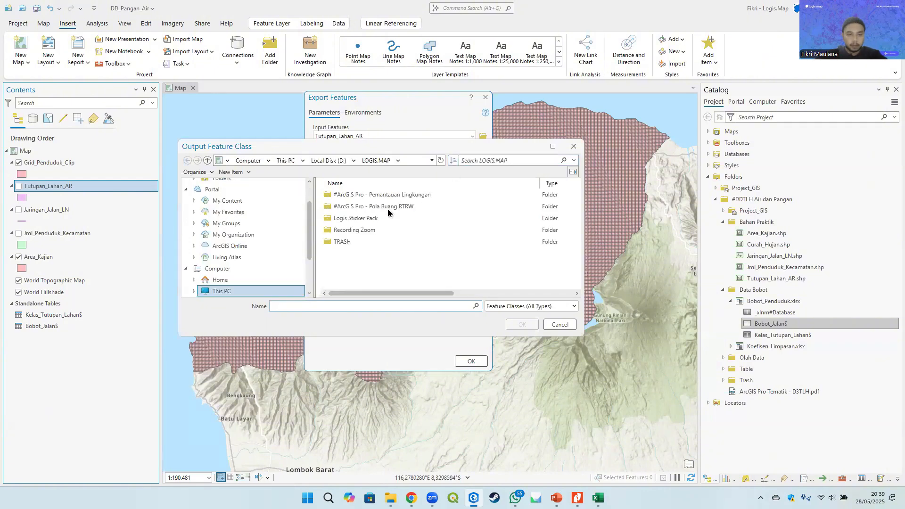
scroll(228, 238, up, 3)
click(227, 206)
double_click(372, 207)
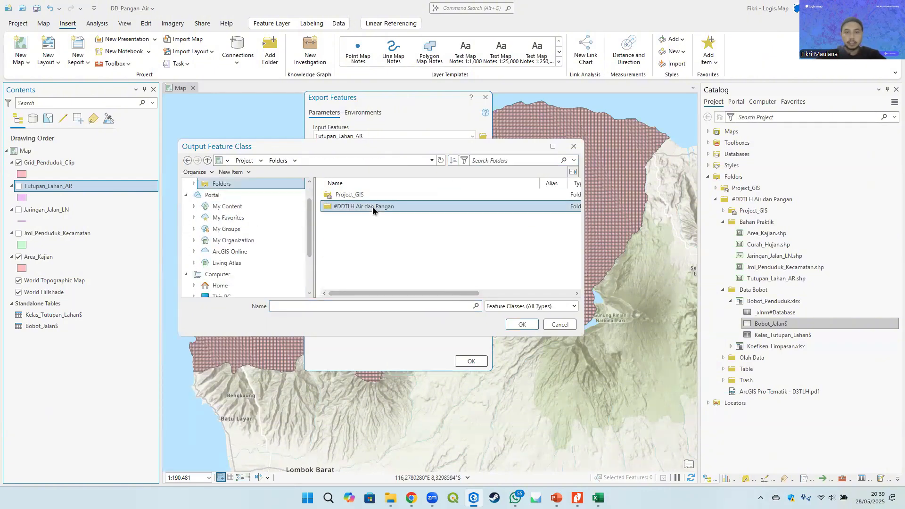
click(355, 231)
double_click(355, 233)
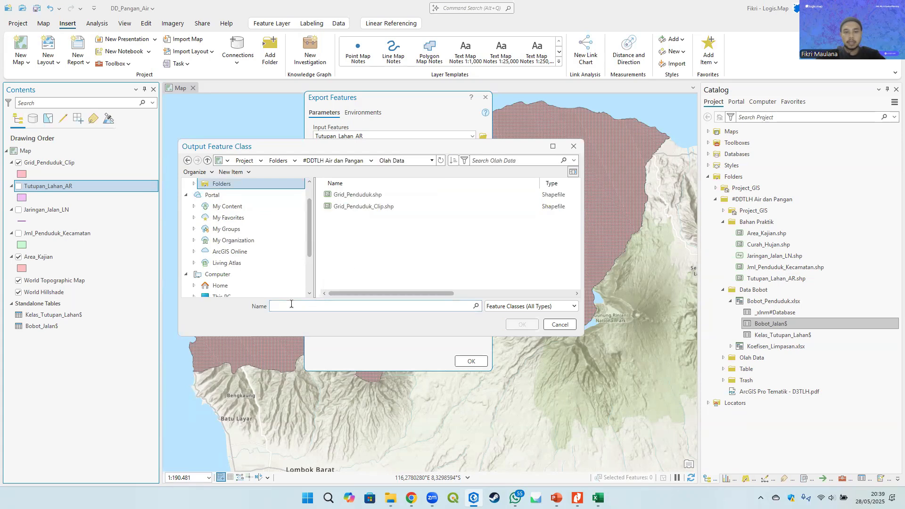
Step: Name the output feature class Bobot_Tutupan_Lahan and run the export
click(291, 307)
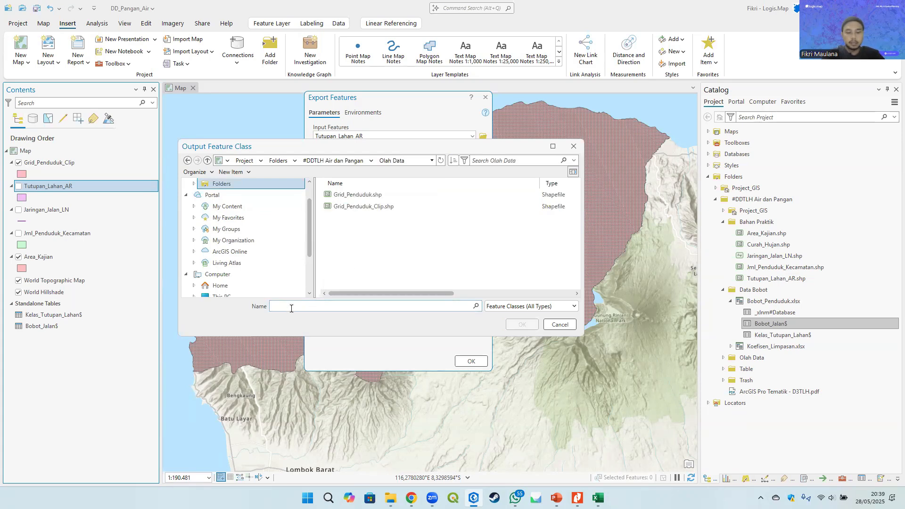
text(Bobot)
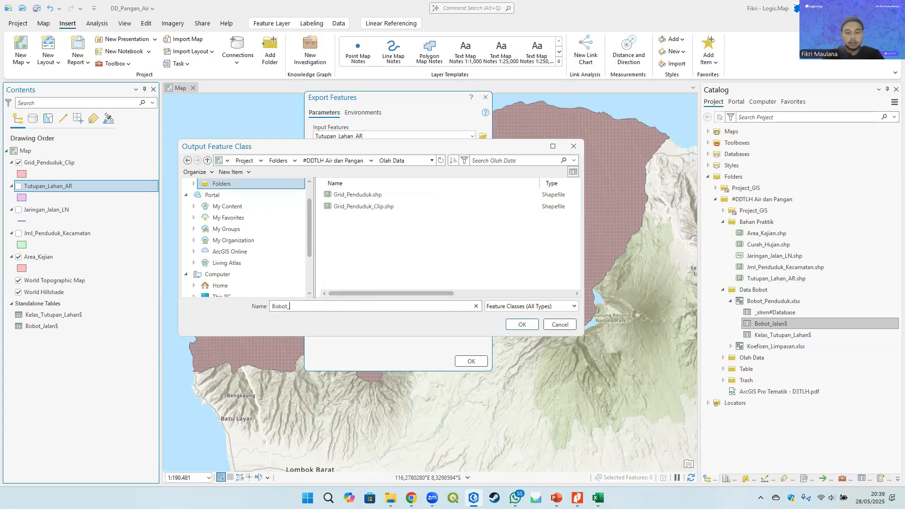
text(_Tutupan_Lahan)
click(520, 325)
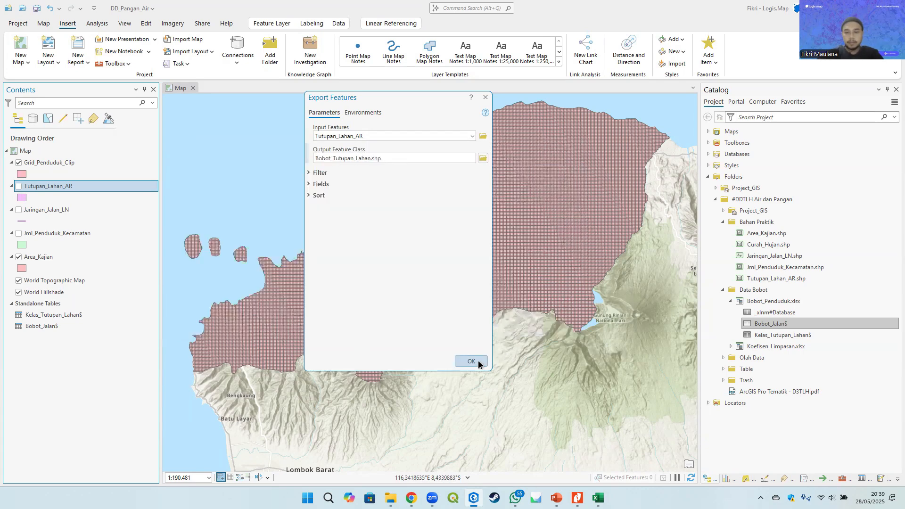
click(473, 361)
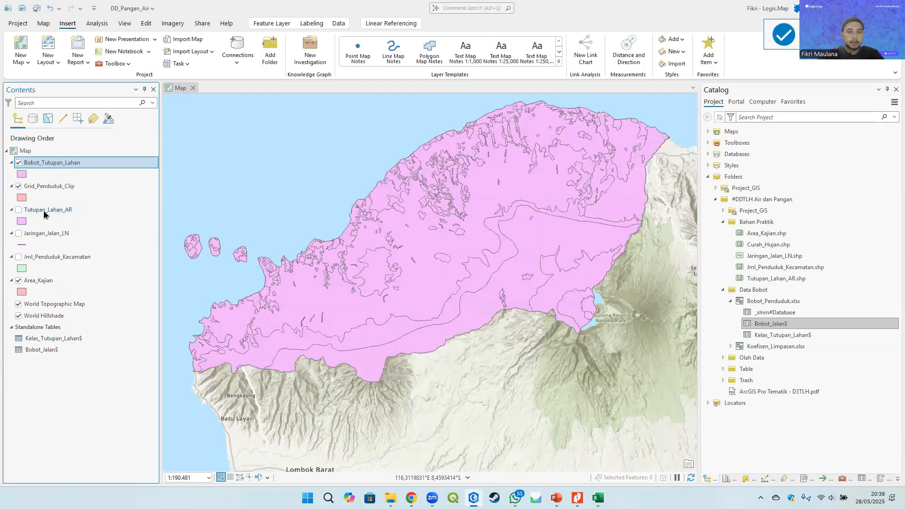
Step: Open the Bobot_Tutupan_Lahan attribute table and review its fields and Bobot values
right_click(56, 158)
click(83, 208)
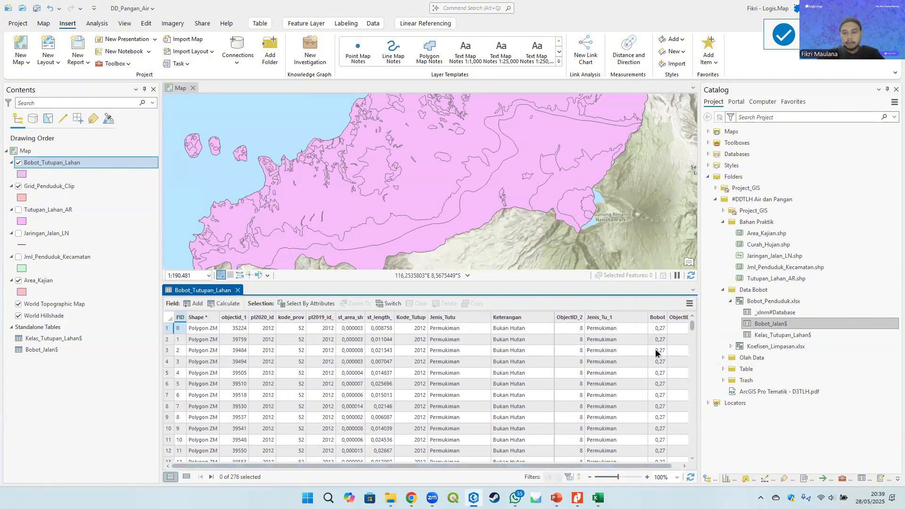
scroll(656, 352, down, 5)
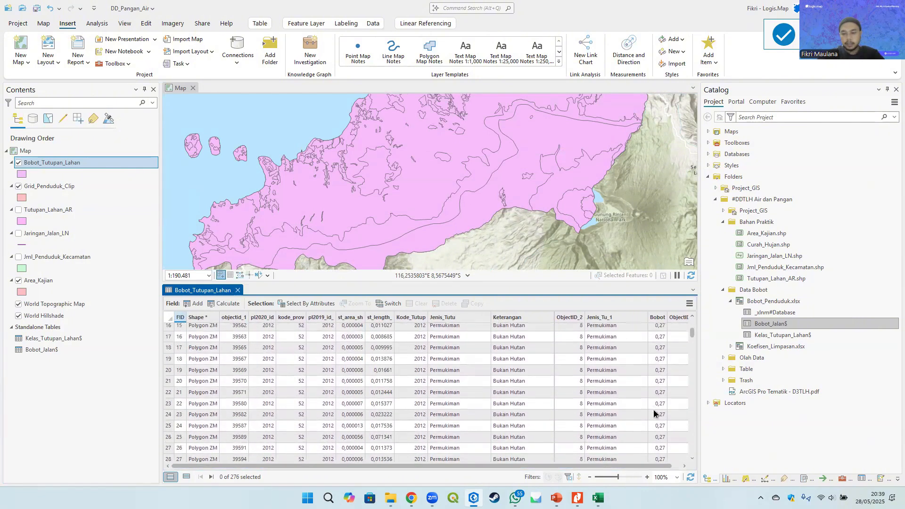
scroll(654, 410, up, 5)
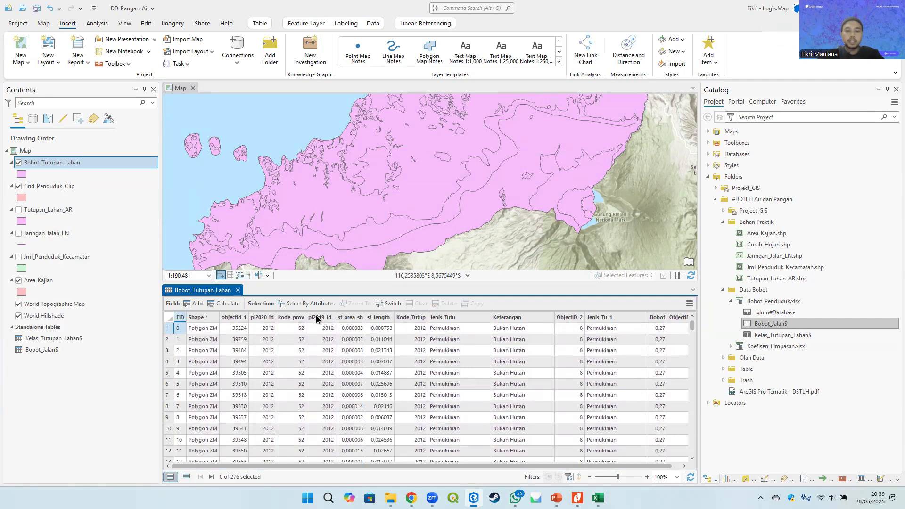
Step: Delete all fields from objectid_1 through ObjectID_2 from the Bobot_Tutupan_Lahan attribute table
click(575, 318)
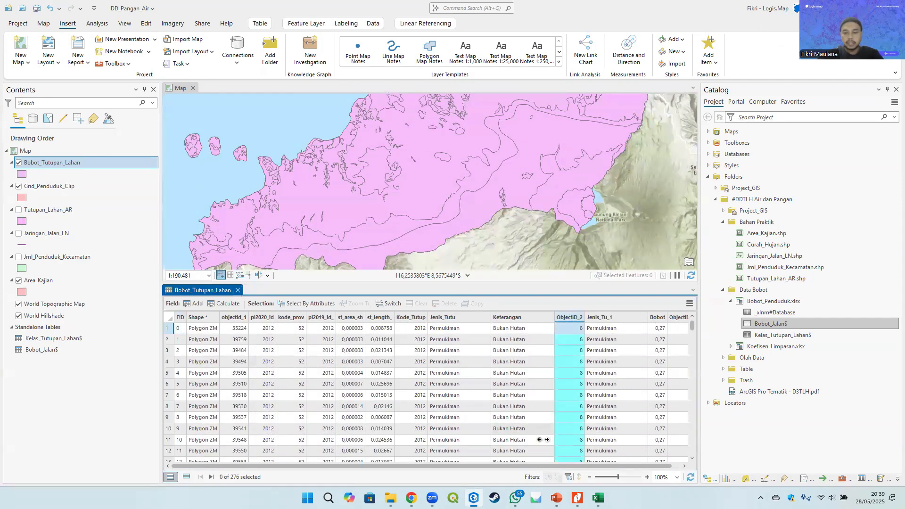
shift+click(234, 319)
right_click(236, 320)
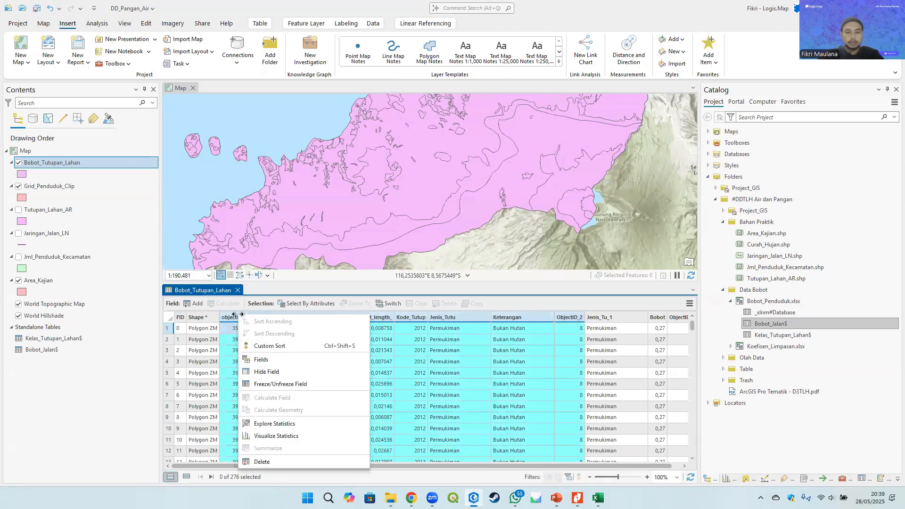
click(262, 461)
click(483, 273)
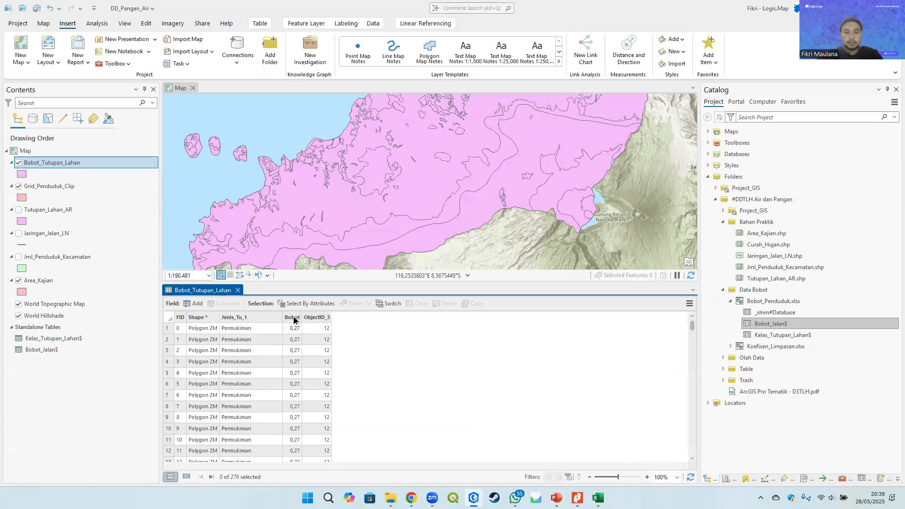
Step: Check the Jenis_Tu_1 and Bobot values in the first rows of the Bobot_Tutupan_Lahan table
click(255, 330)
click(248, 336)
click(293, 335)
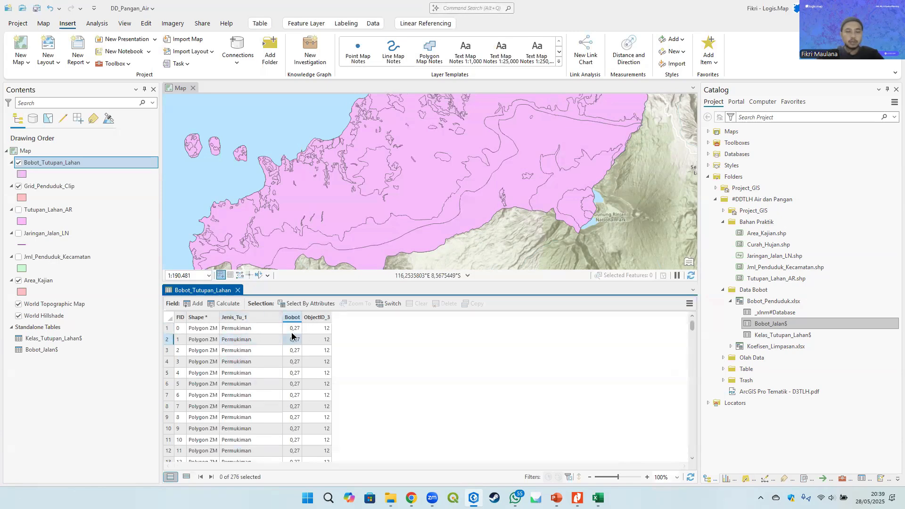
Step: Check the Bobot_Tutupan_Lahan attribute rows once more and close the table
click(269, 329)
click(258, 395)
click(237, 290)
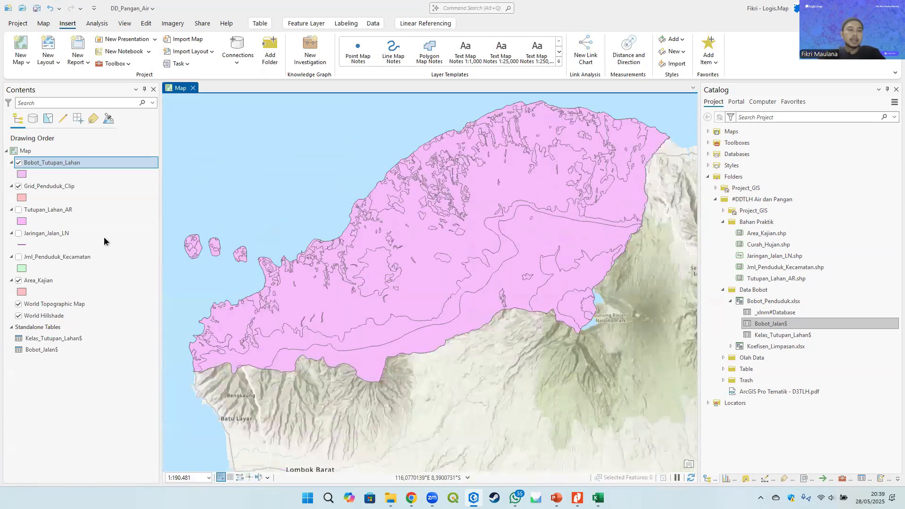
Step: Start an Add Join on the Jaringan_Jalan_LN layer with Bobot_Jalan$ as the join table
click(57, 209)
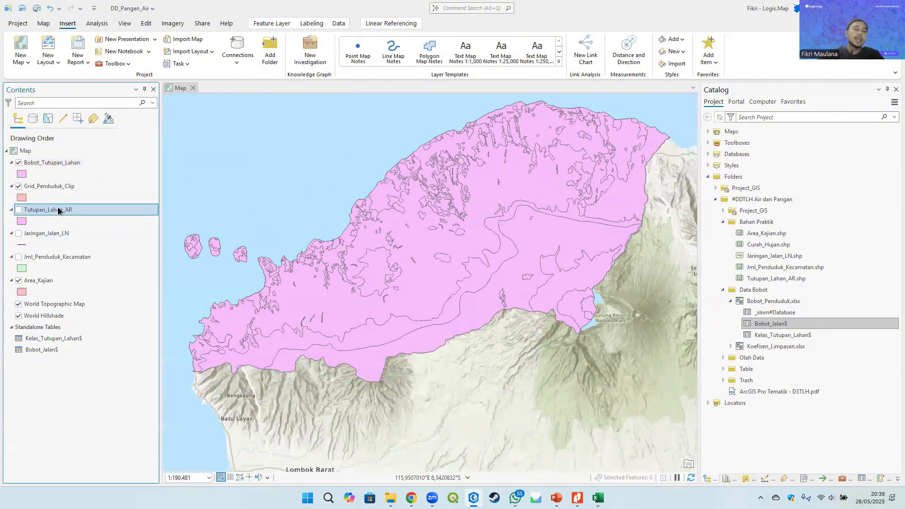
click(58, 235)
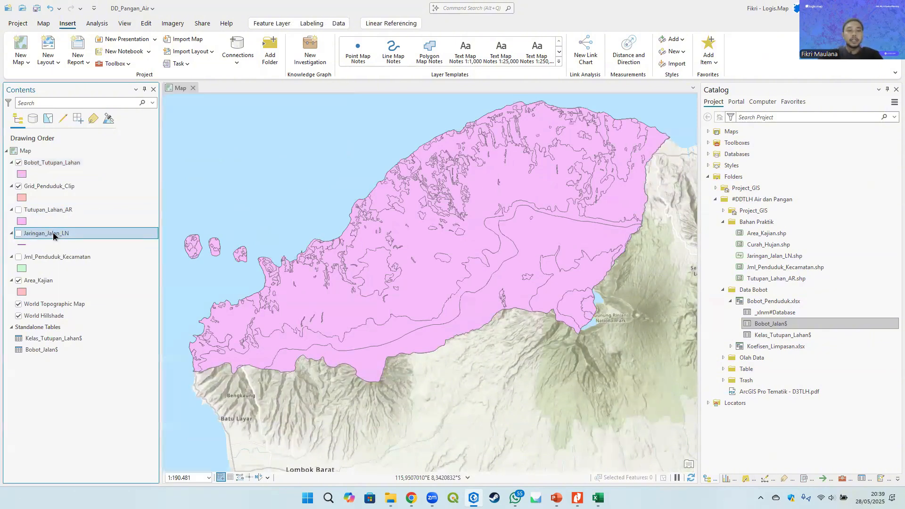
right_click(53, 233)
mouse_move(124, 288)
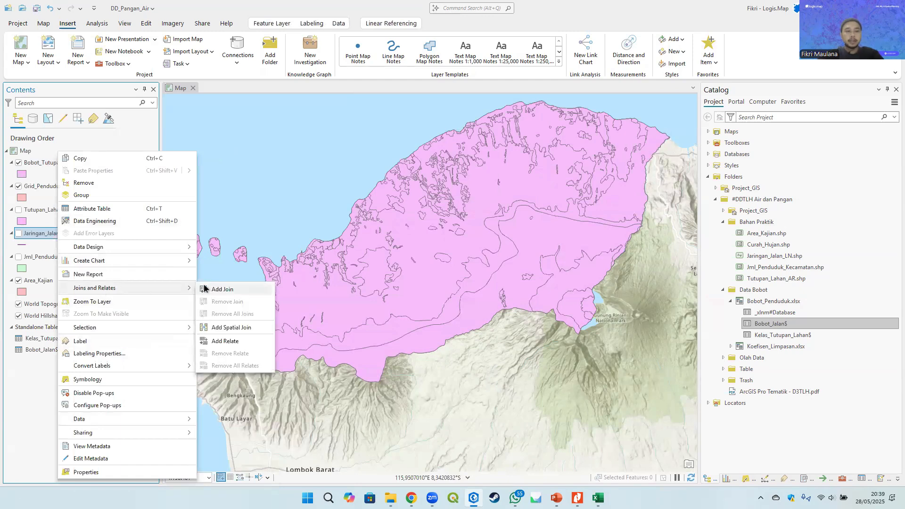
click(244, 287)
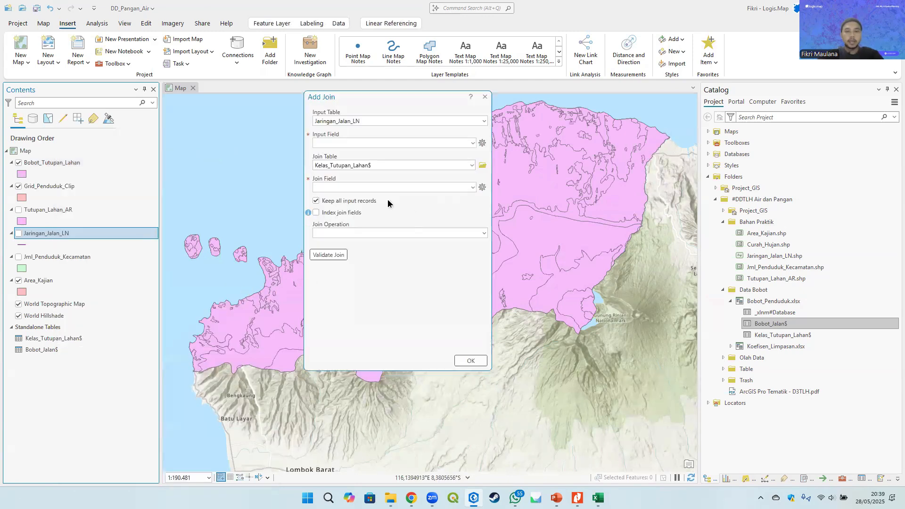
click(472, 166)
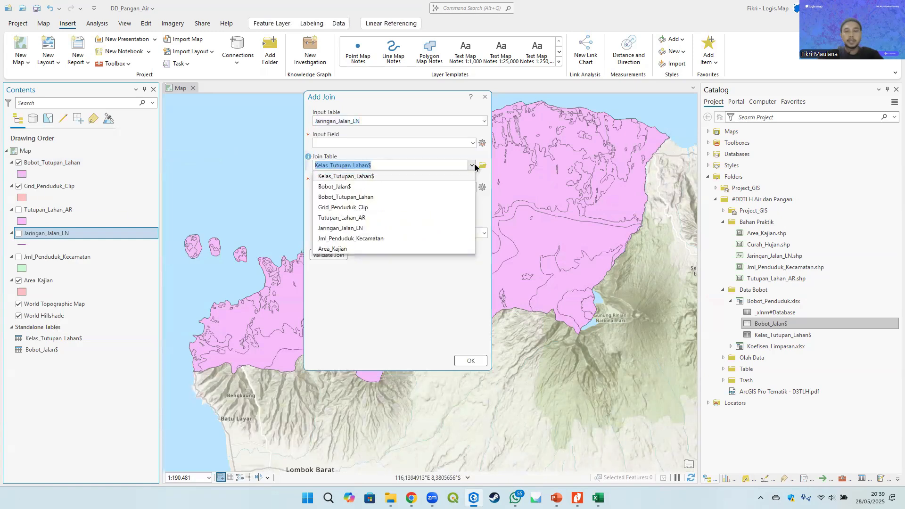
click(353, 188)
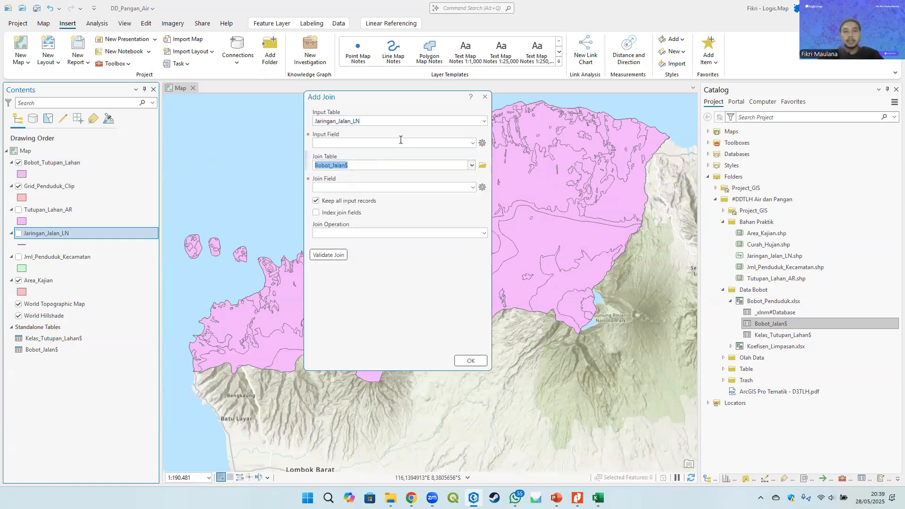
Step: Match the input field REMARK to the join field Kategori_Jalan for the road weight join
click(472, 143)
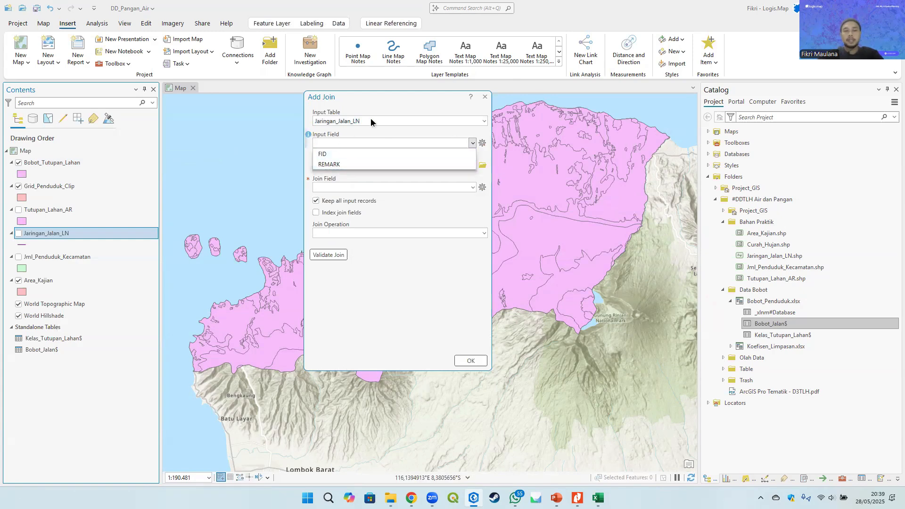
click(346, 163)
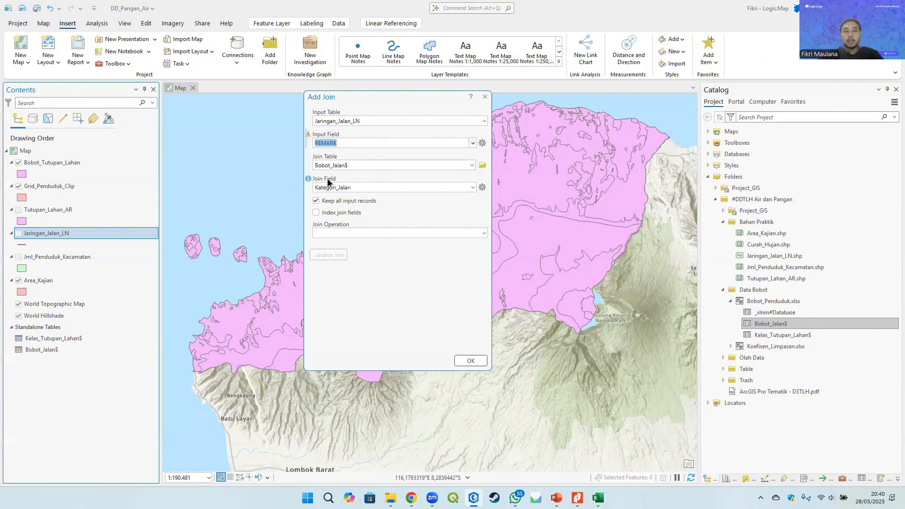
click(473, 188)
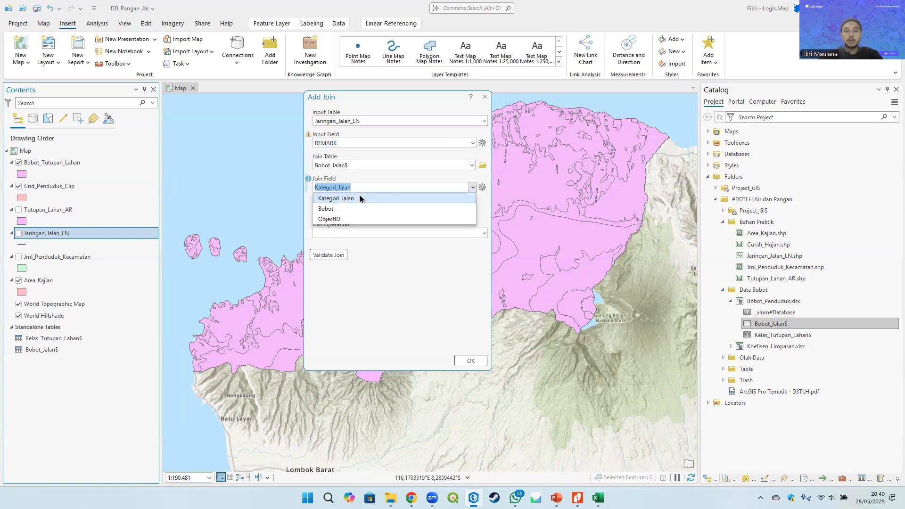
click(360, 198)
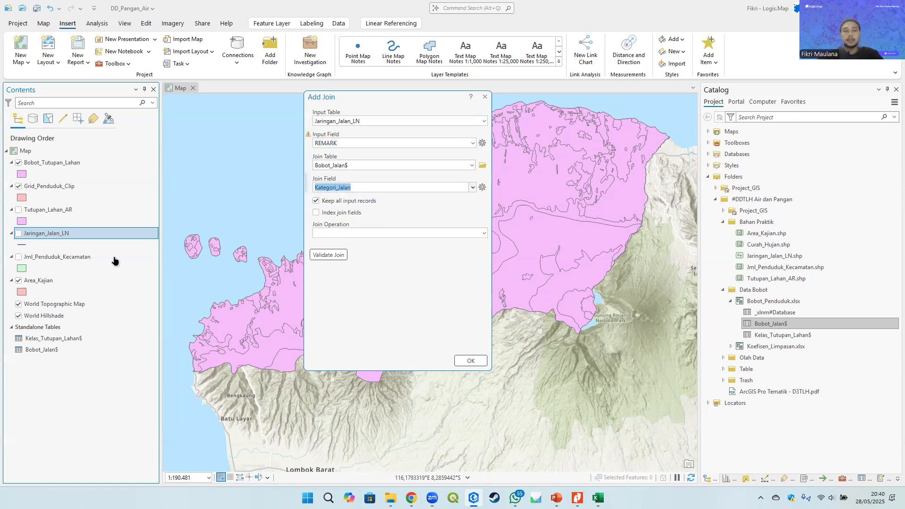
Step: Compare the REMARK values of Jaringan_Jalan_LN with the road categories in the Bobot_Jalan$ table, closing both tables when done
click(53, 234)
right_click(52, 234)
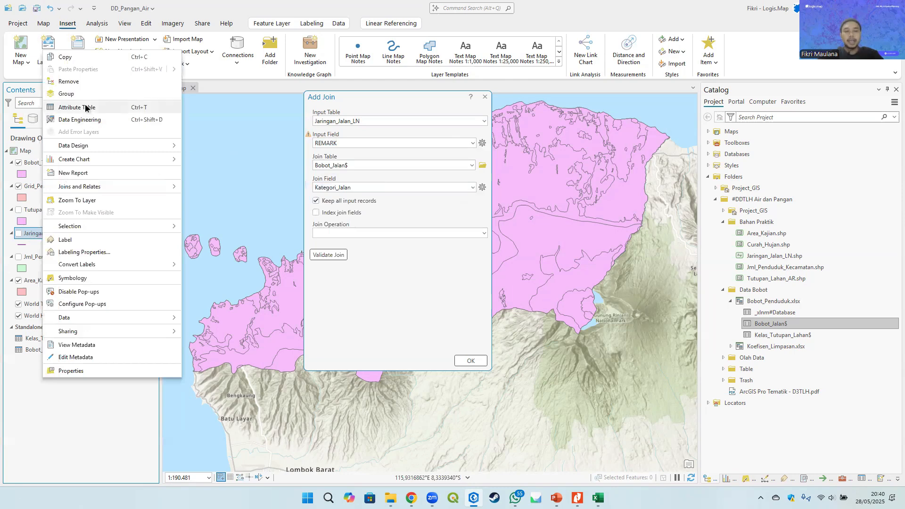
click(109, 108)
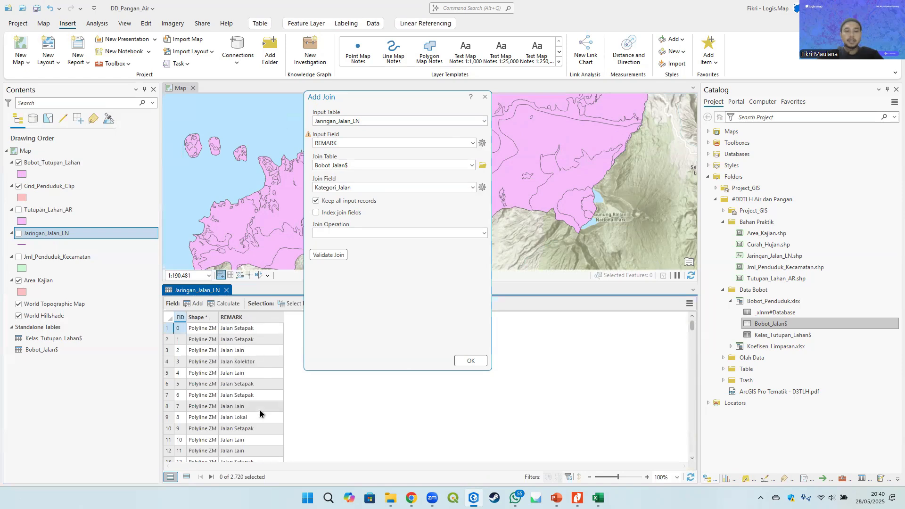
right_click(44, 349)
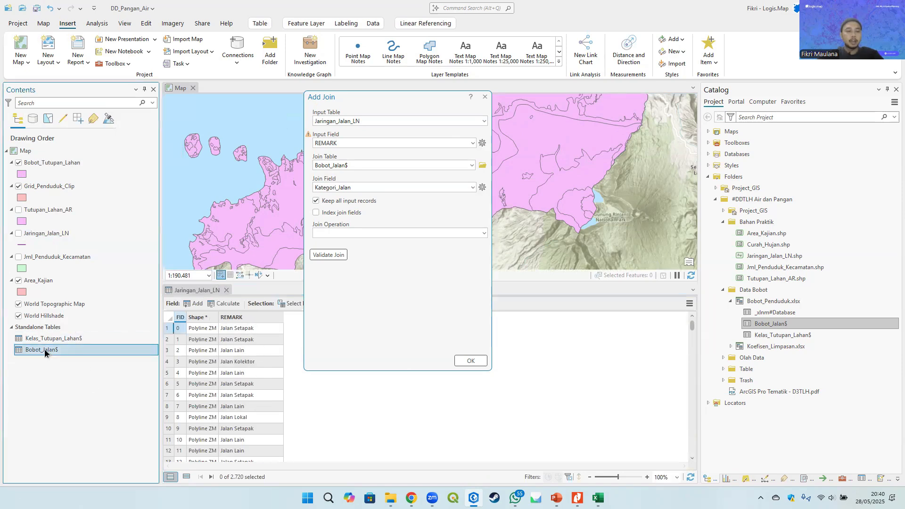
click(76, 110)
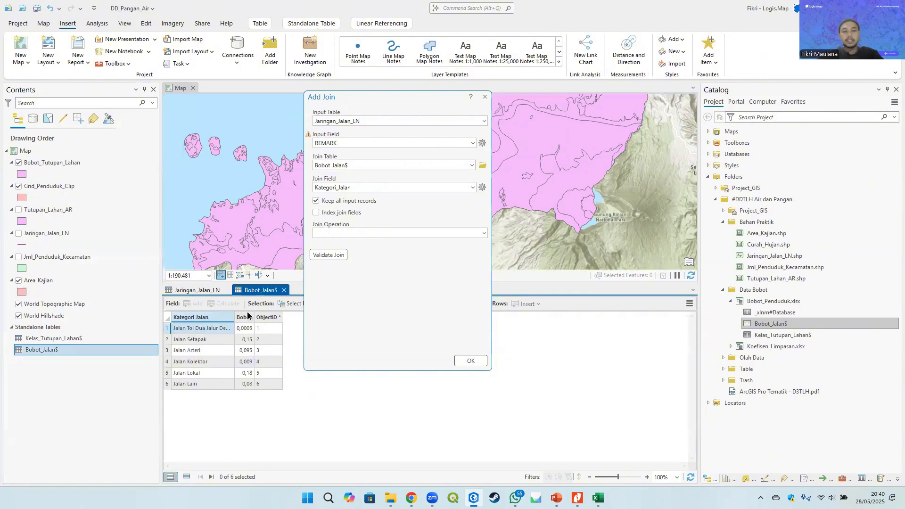
drag(234, 317, 252, 309)
click(284, 290)
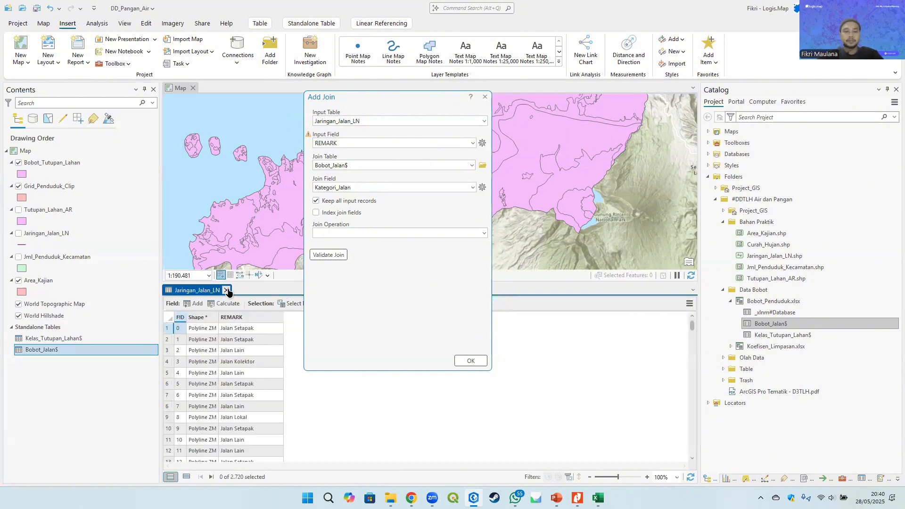
click(227, 291)
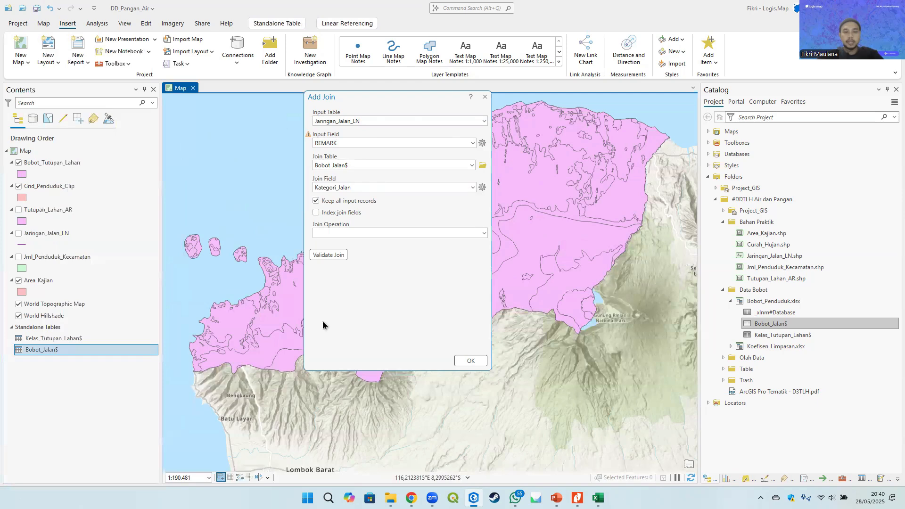
Step: Run the join and review the joined road categories and weights in the Jaringan_Jalan_LN attribute table
click(471, 362)
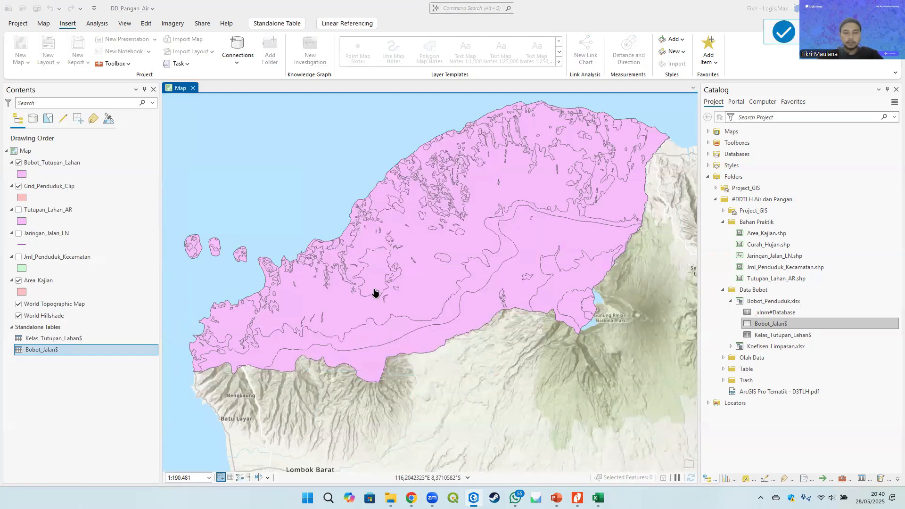
click(68, 235)
right_click(69, 235)
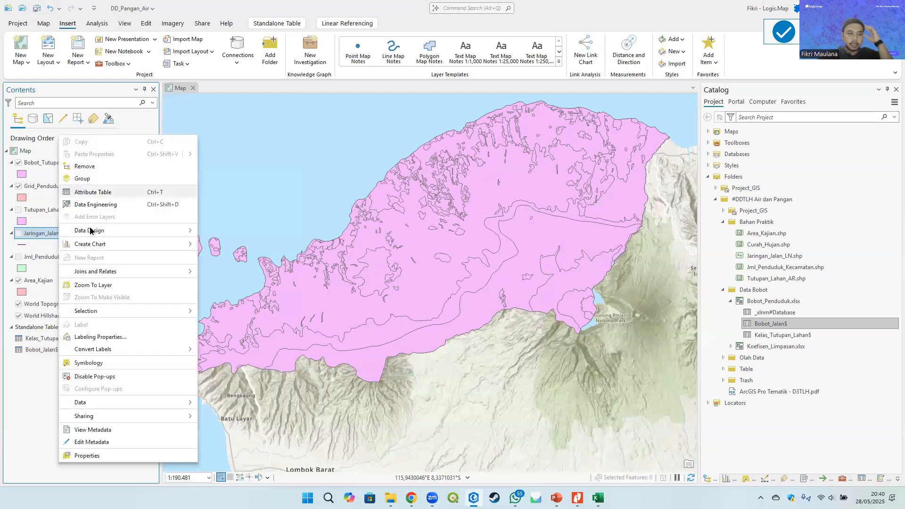
click(126, 190)
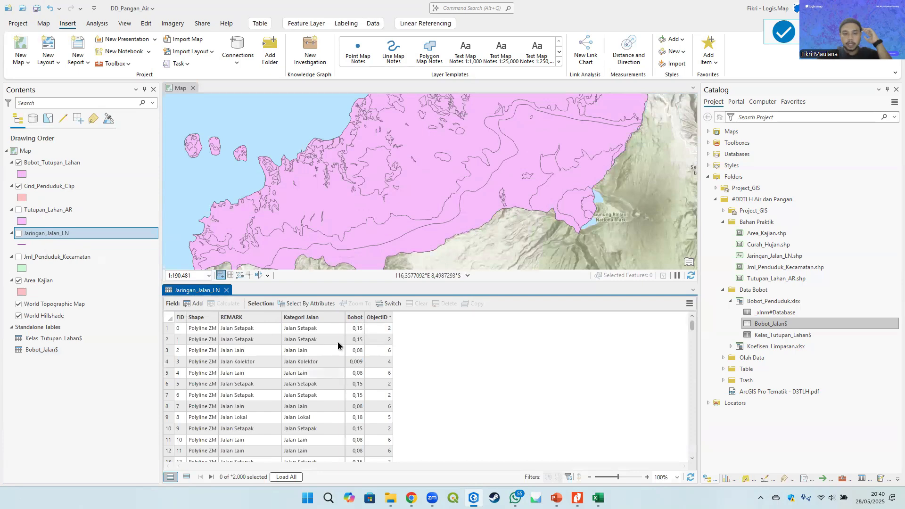
scroll(333, 414, down, 10)
scroll(335, 414, up, 10)
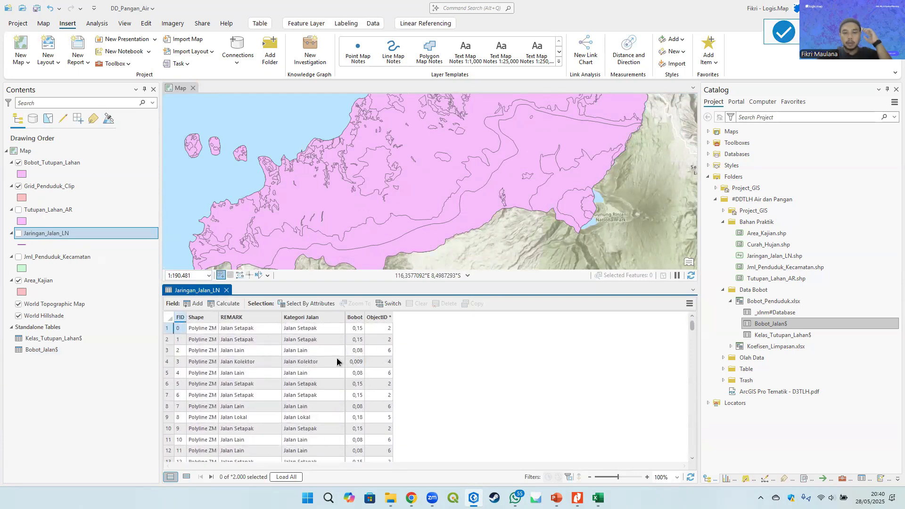
click(227, 291)
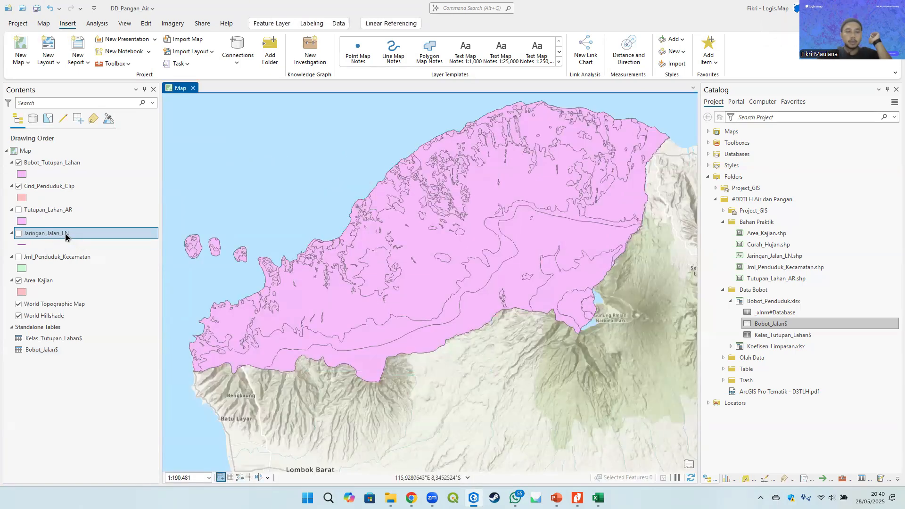
Step: Start exporting the Jaringan_Jalan_LN features and choose the Olah Data folder in #DDTLH Air dan Pangan as the output location
right_click(57, 235)
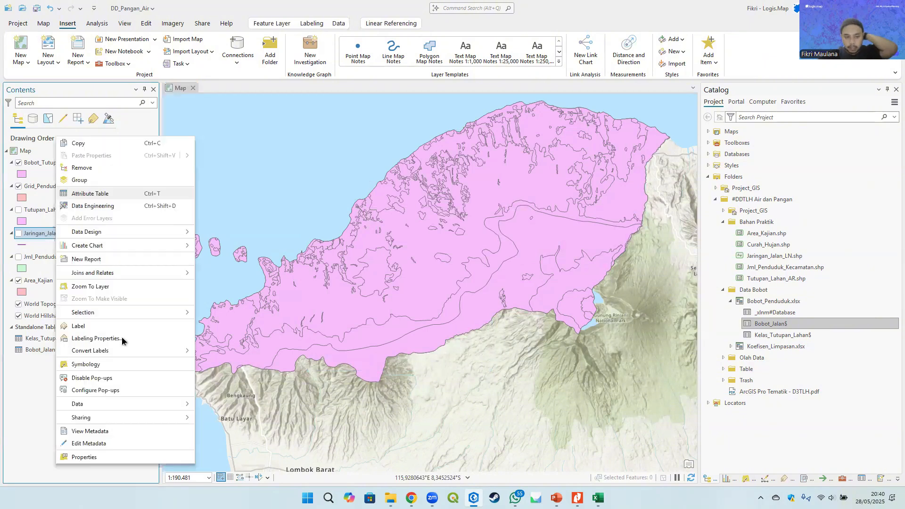
mouse_move(169, 407)
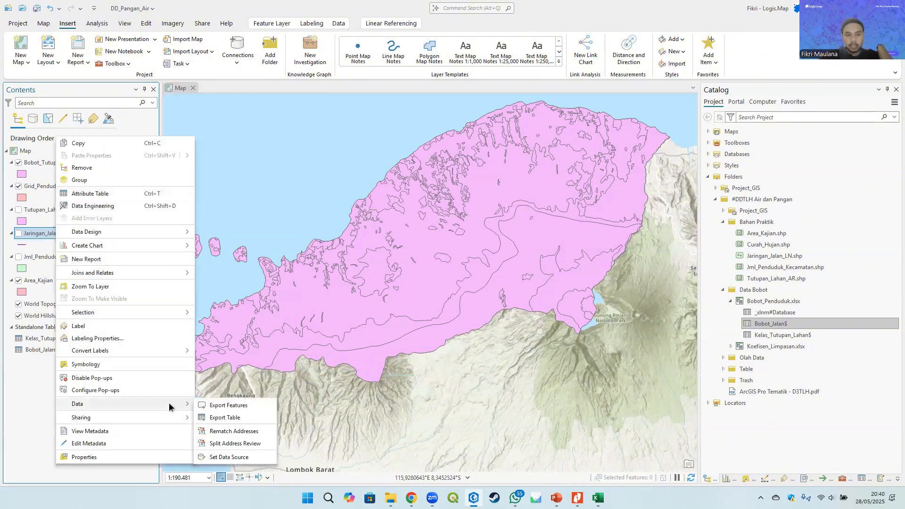
click(249, 404)
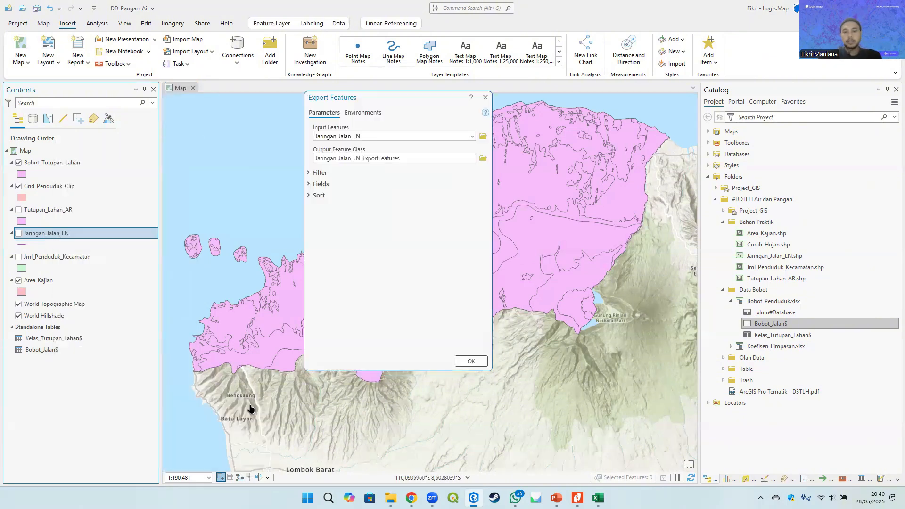
click(483, 159)
click(229, 206)
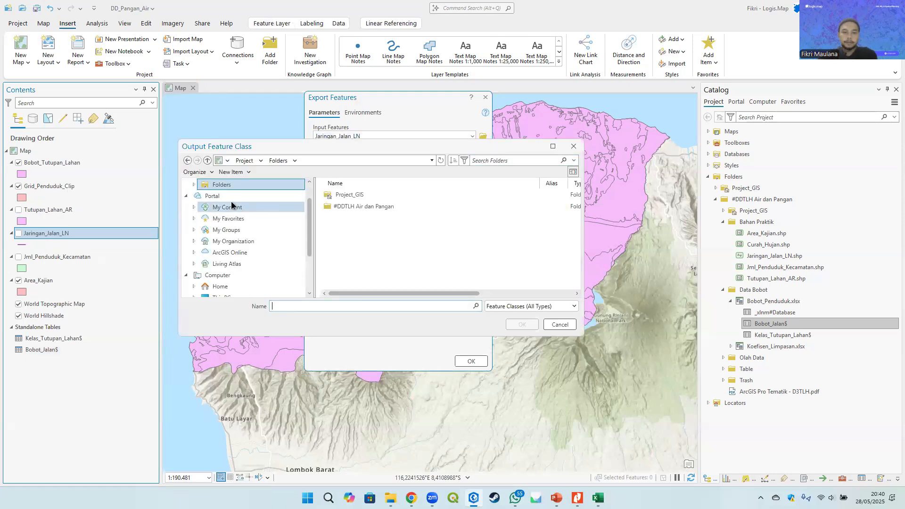
double_click(353, 206)
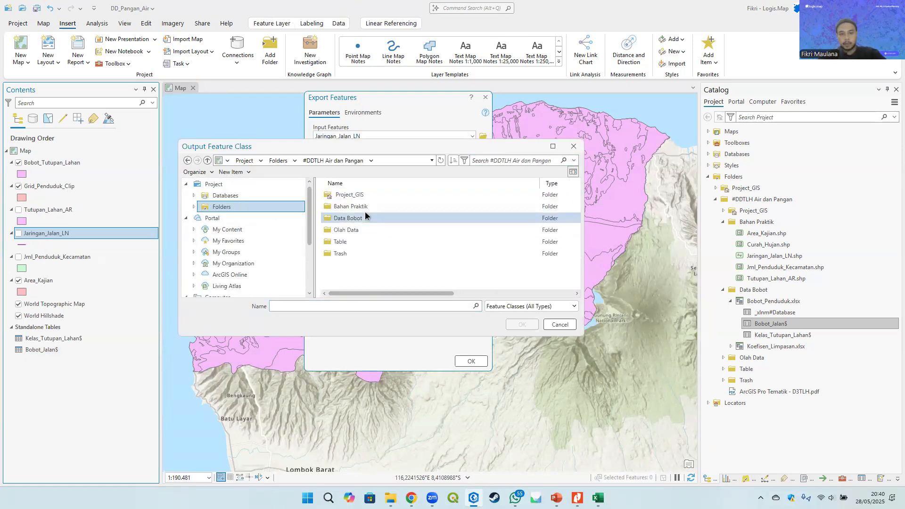
double_click(367, 207)
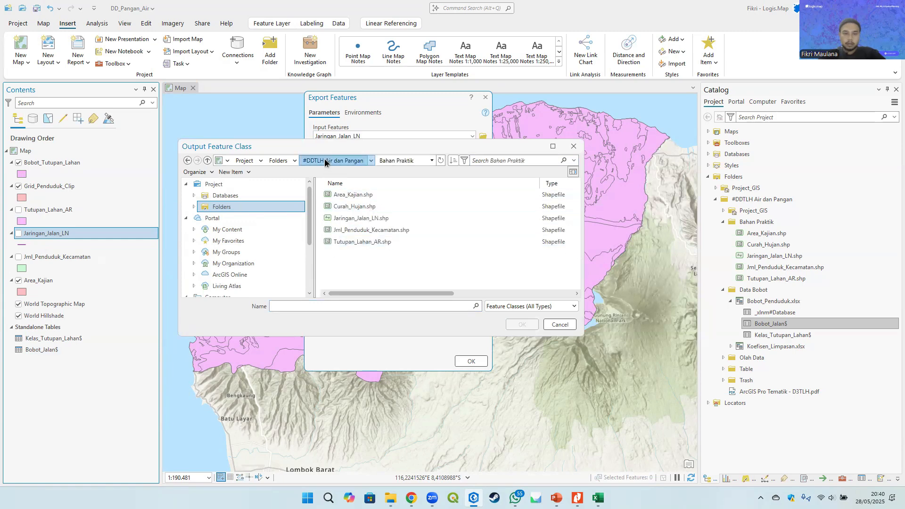
click(324, 161)
double_click(357, 227)
Step: Name the output feature class Bobot_Jalan and run the export
click(306, 307)
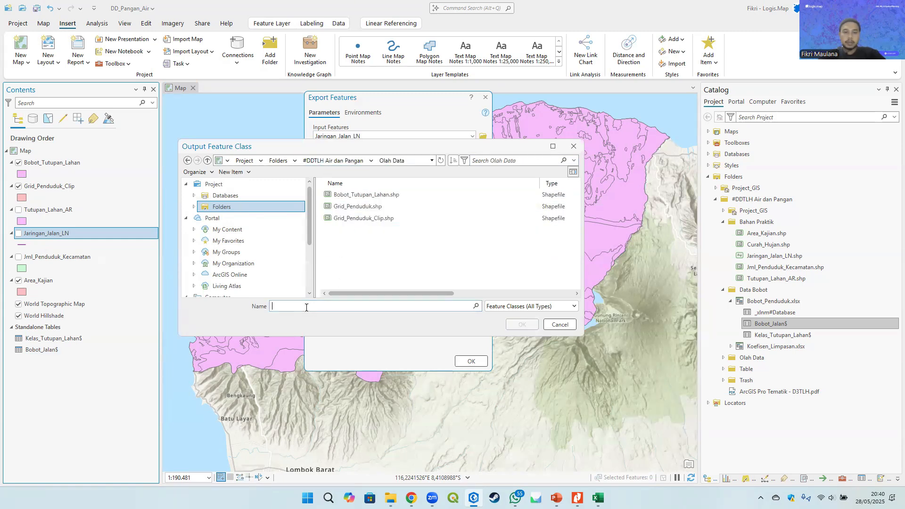
text(Bobot)
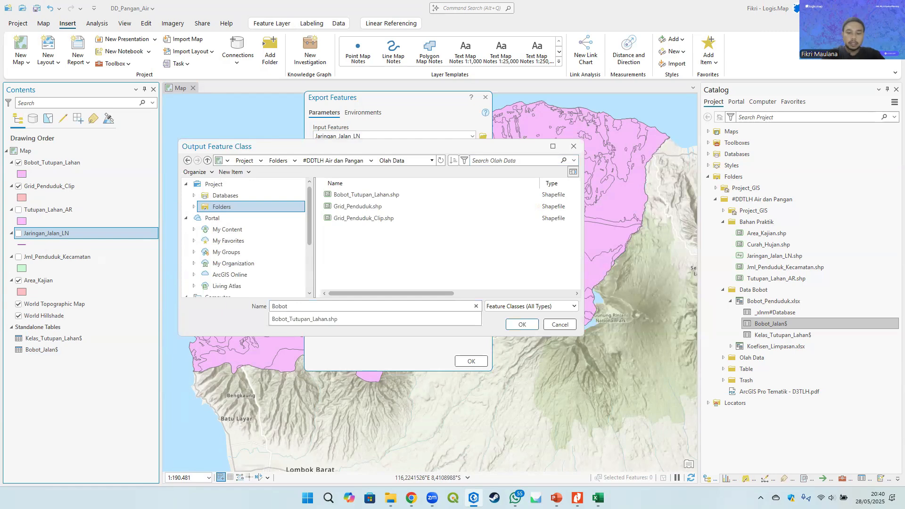
text(_Jalan)
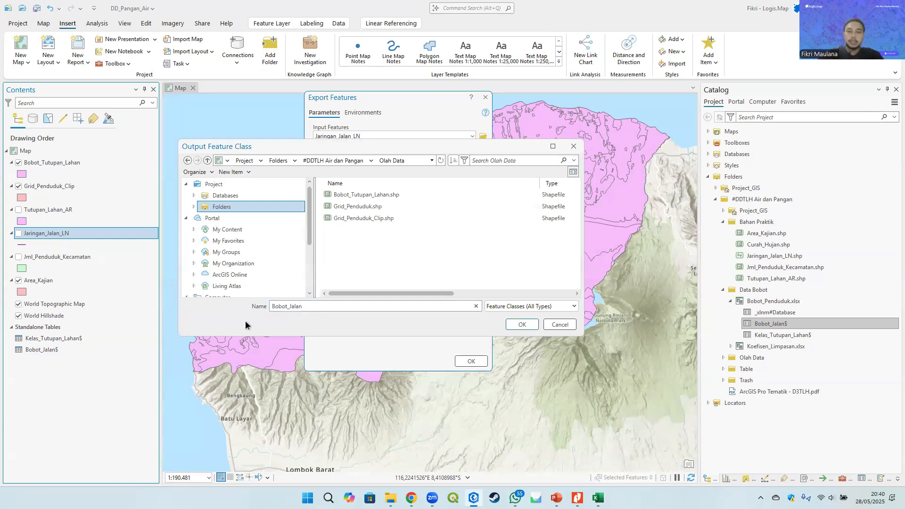
click(523, 323)
click(471, 362)
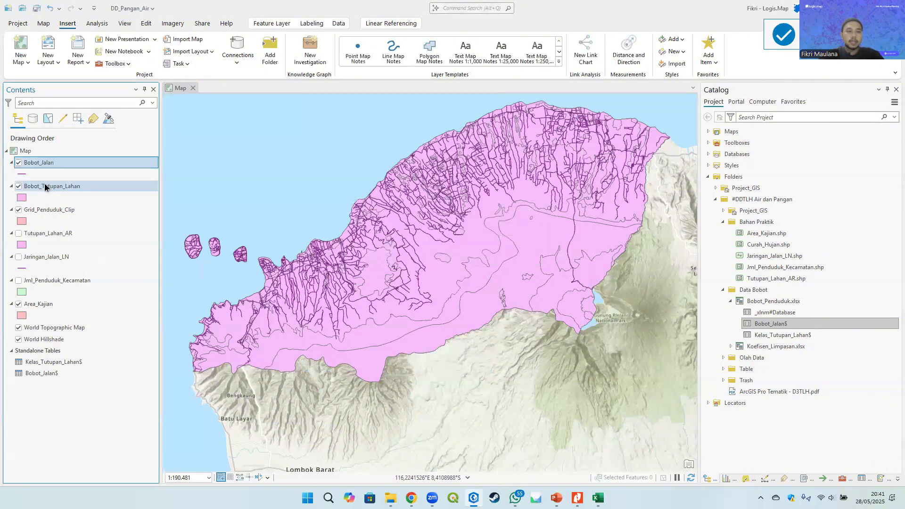
Step: Move the Grid_Penduduk_Clip layer above Bobot_Jalan in the drawing order and view the grid on the map
click(55, 209)
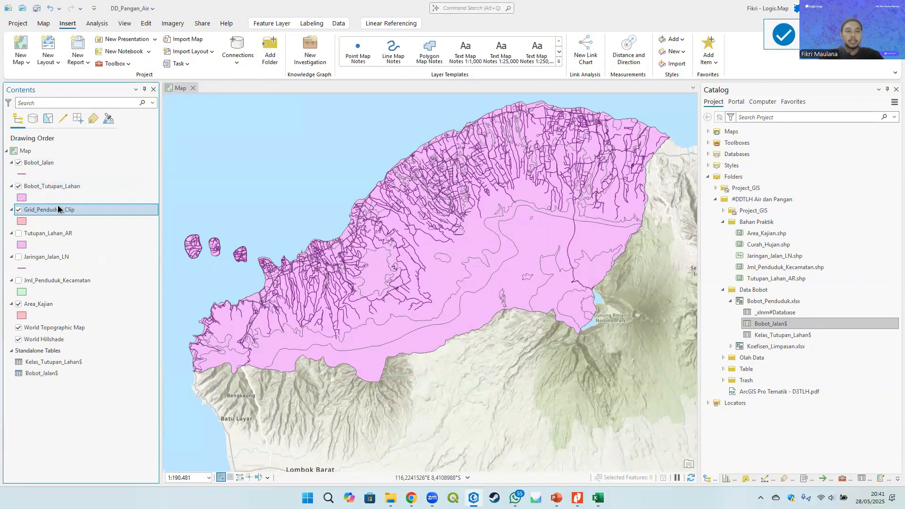
drag(48, 208, 47, 159)
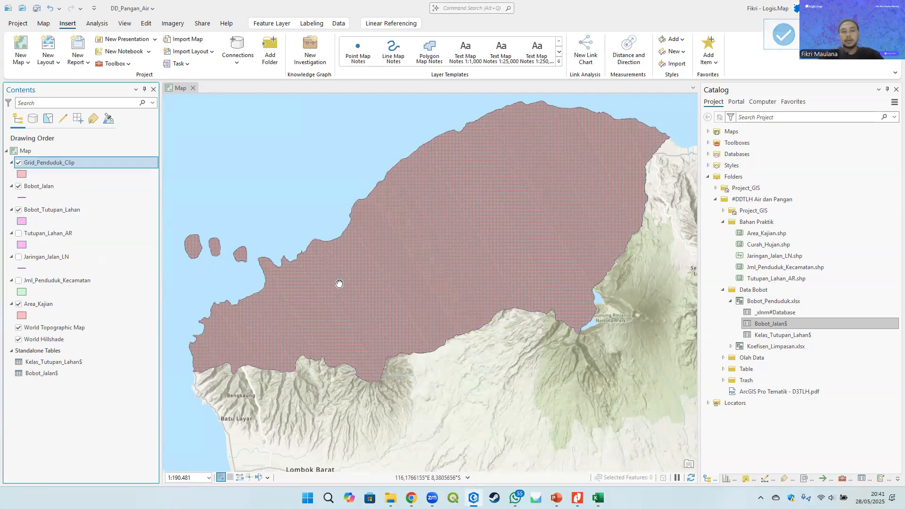
drag(337, 282, 345, 299)
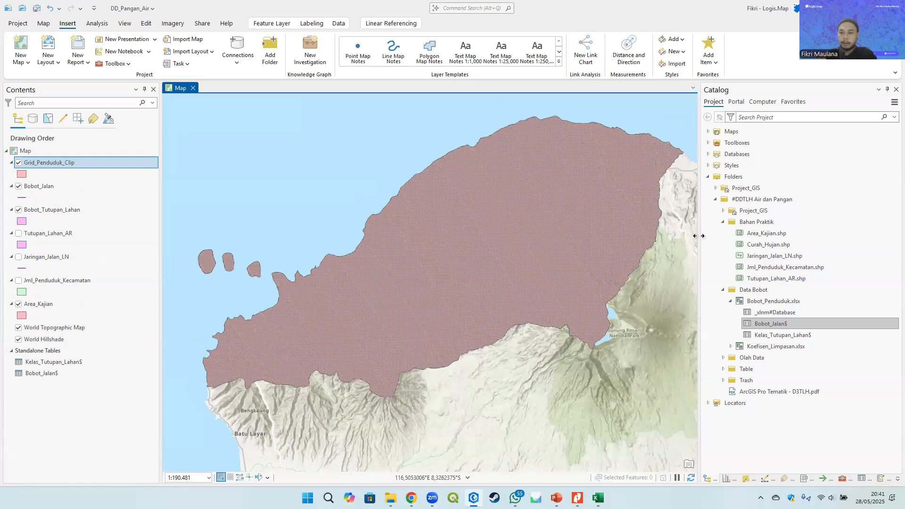
Step: Search the geoprocessing tools for spatial join and open the Spatial Join analysis tool
drag(698, 236, 692, 236)
drag(605, 244, 597, 235)
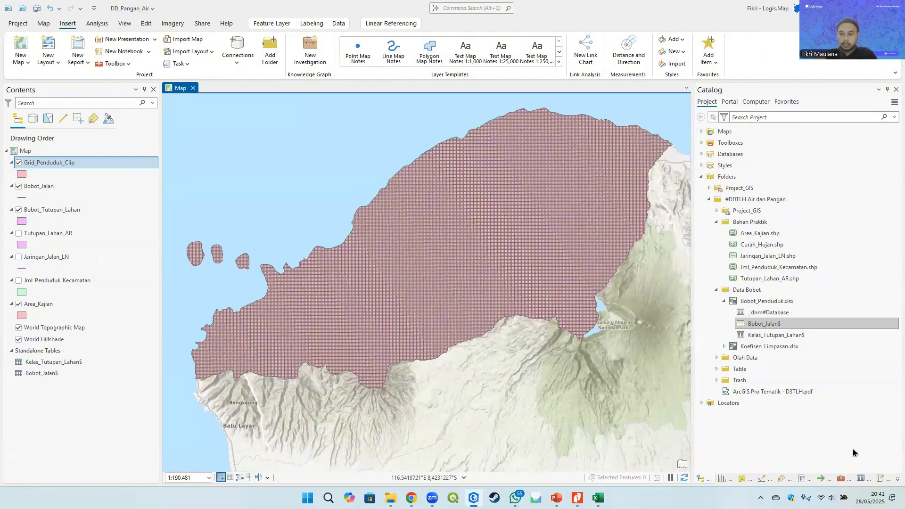
click(842, 478)
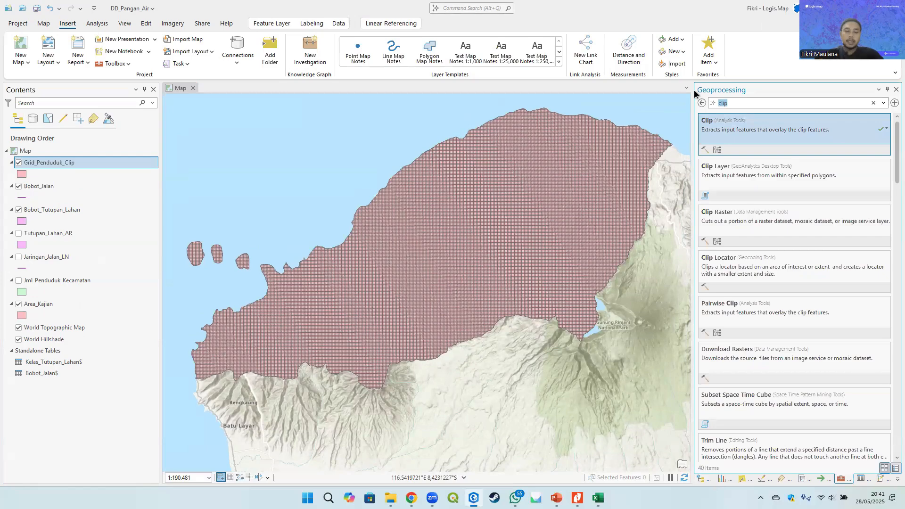
text(spatial j)
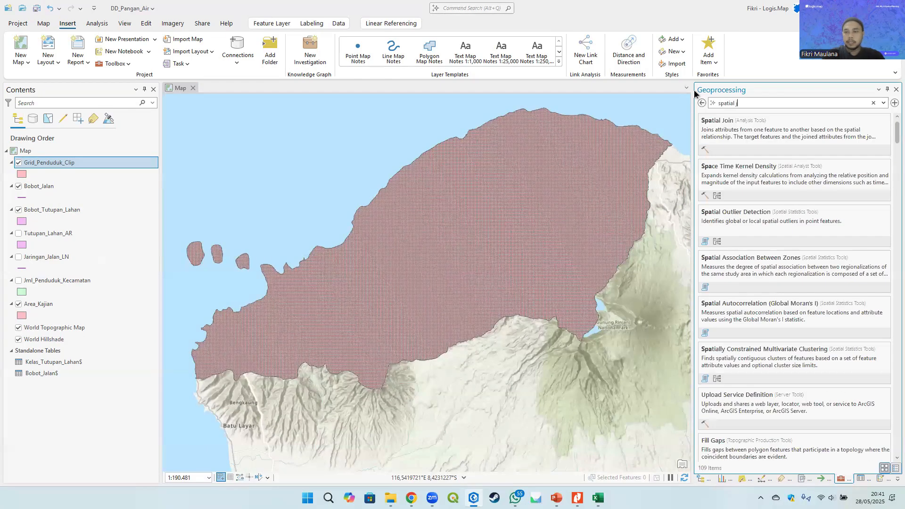
text(oin)
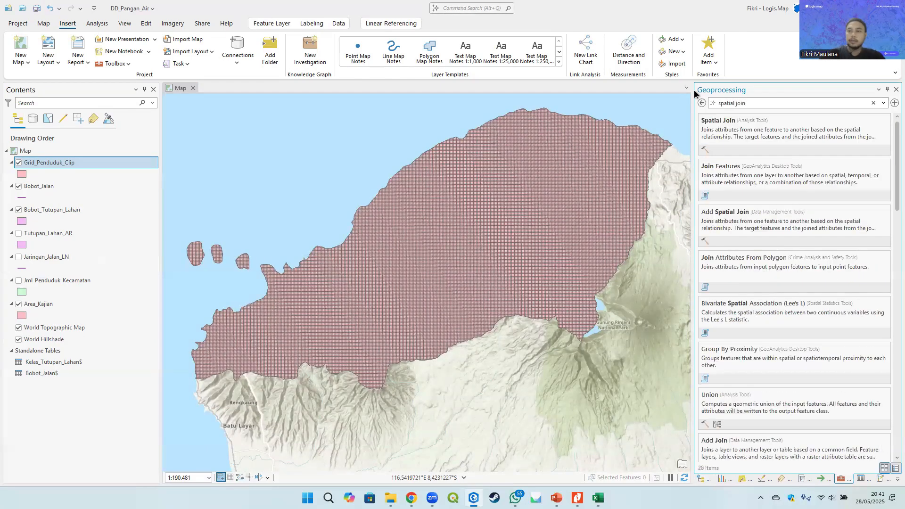
click(783, 134)
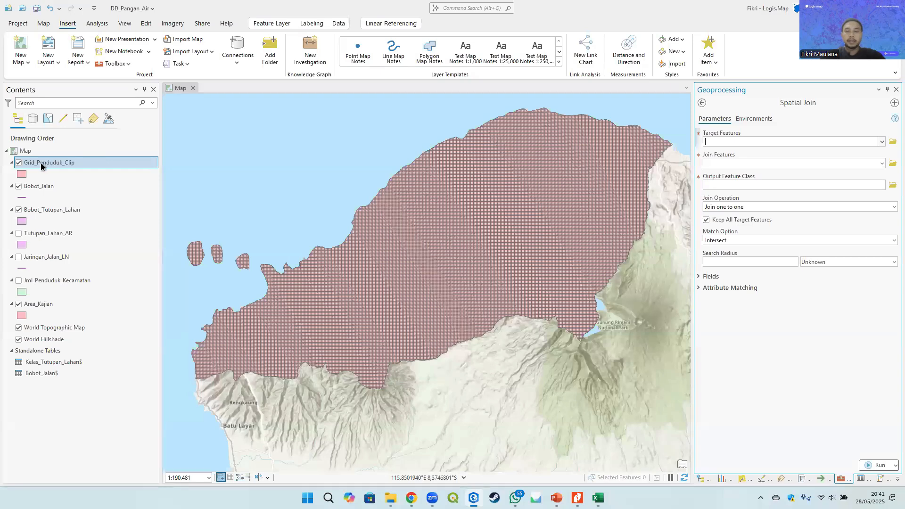
Step: Set Grid_Penduduk_Clip as the target features and Bobot_Jalan as the join features of the Spatial Join
drag(41, 162, 745, 139)
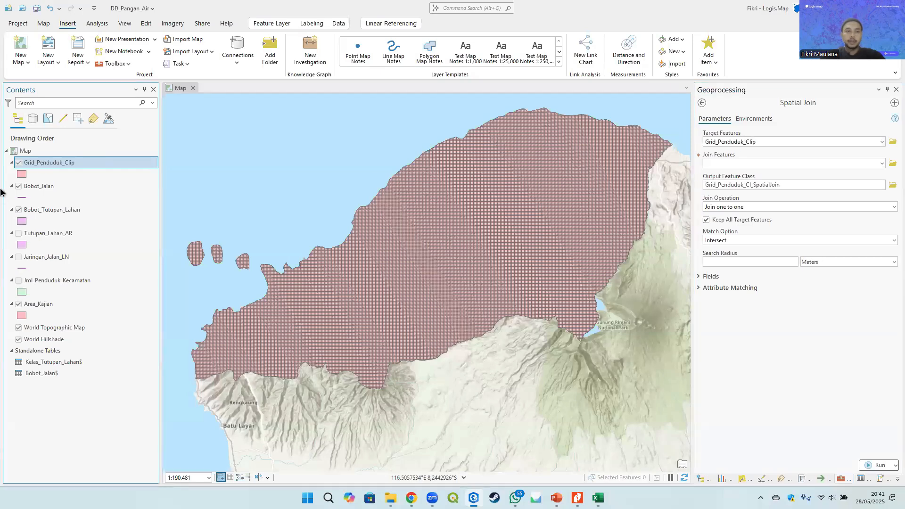
click(40, 187)
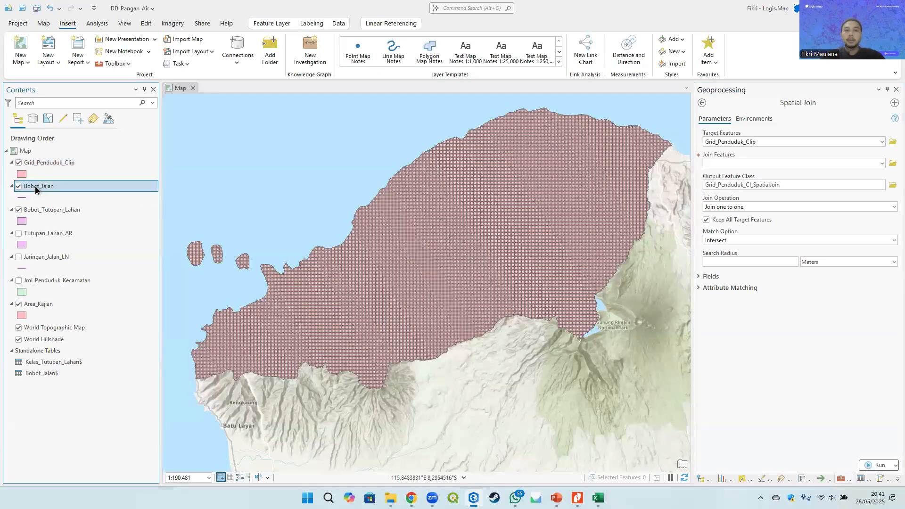
drag(34, 186, 778, 164)
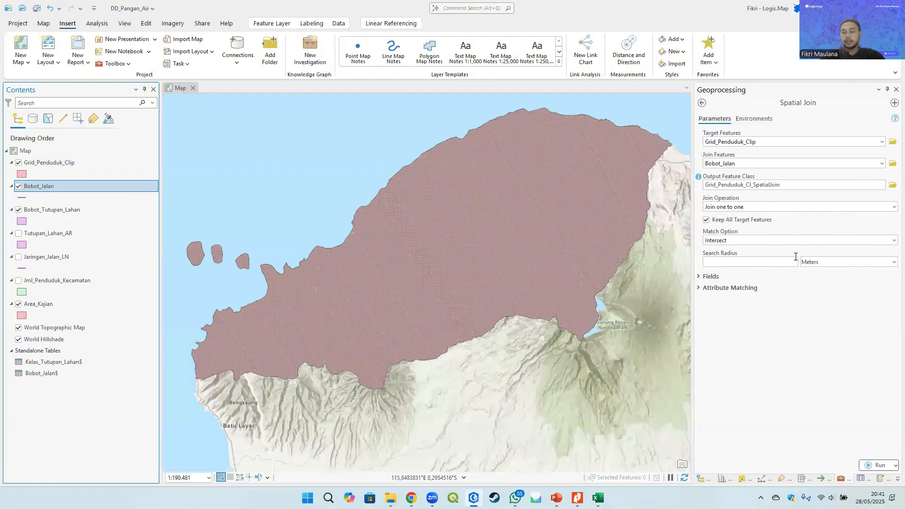
Step: Name the Spatial Join output feature class Grid_B_Jalan, keeping it in DD_Pangan_Air.gdb
click(827, 186)
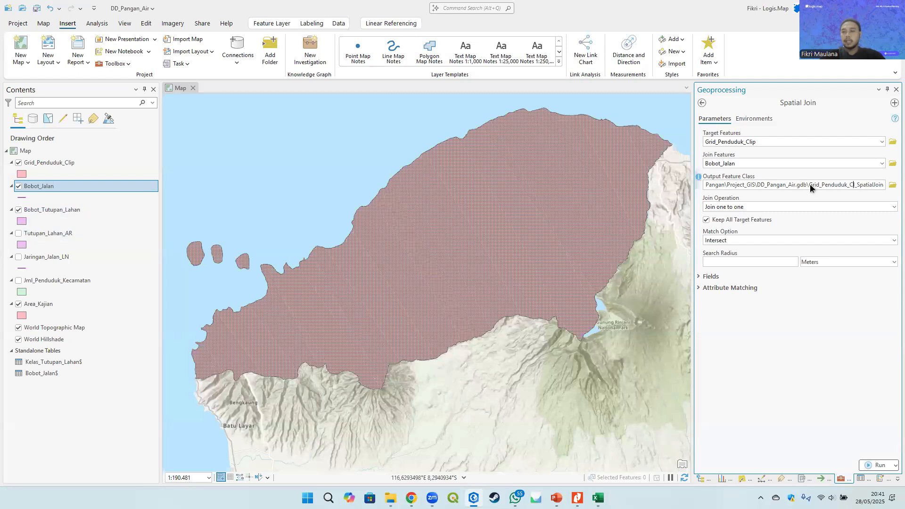
drag(810, 184, 892, 191)
text(Prn)
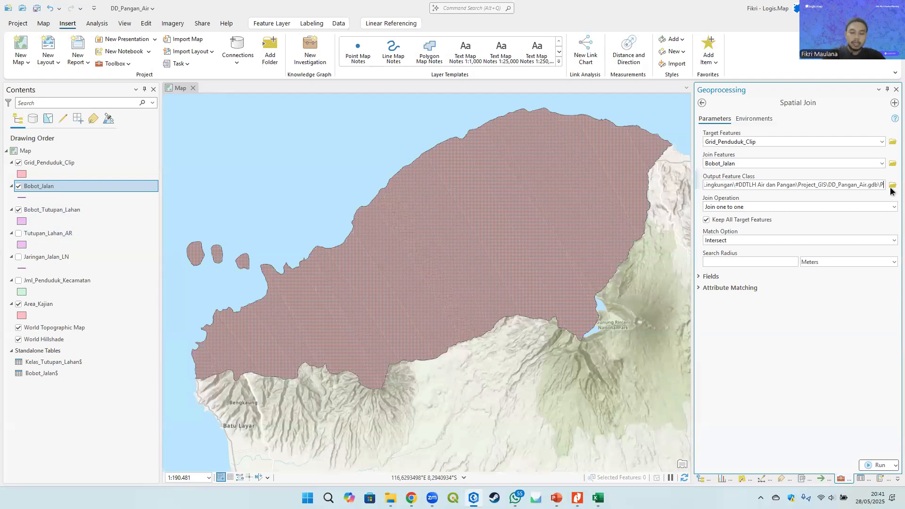
key(BackSpace)
text(Grid)
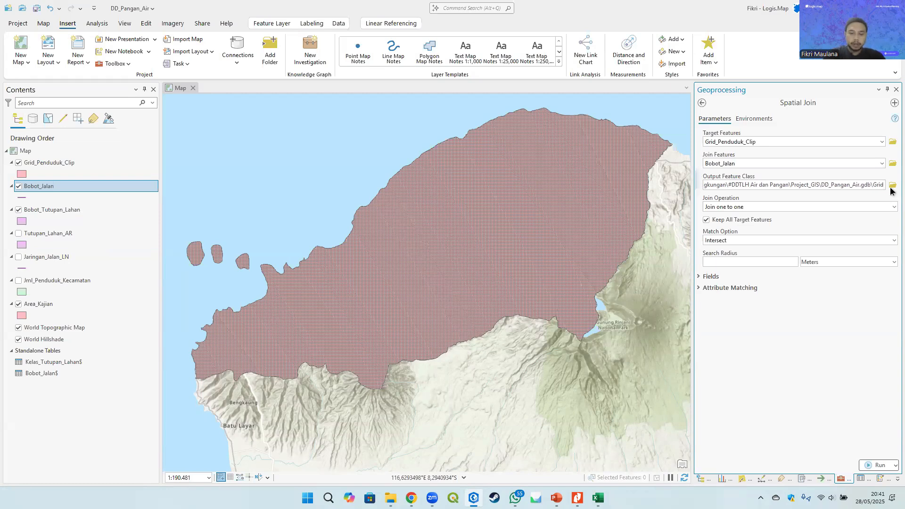
text(_B)
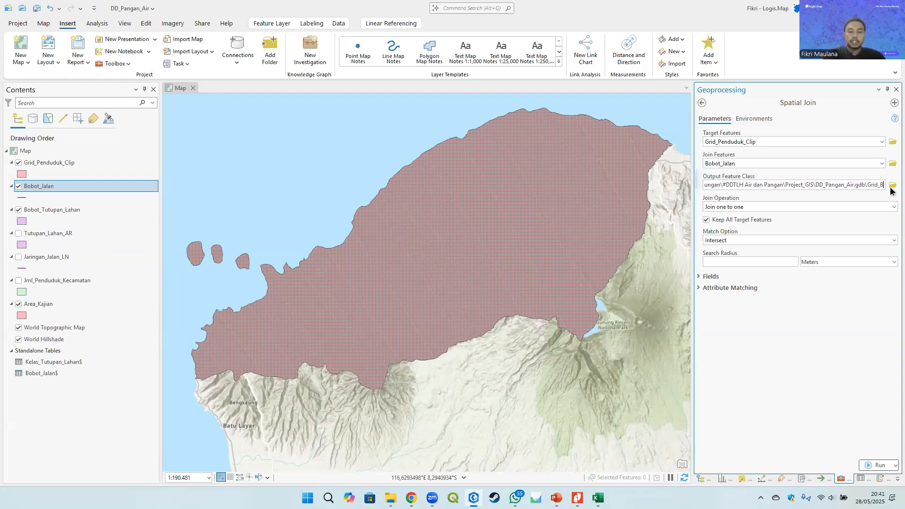
text(_)
text(Jalan)
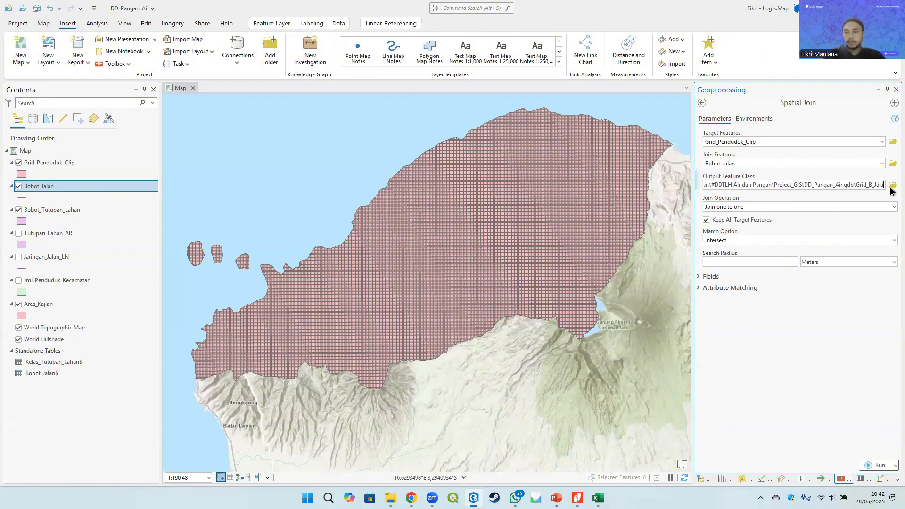
Step: Confirm Grid_B_Jalan as the Spatial Join output name and move the Bobot_Jalan layer above Grid_Penduduk_Clip in the drawing order
click(823, 349)
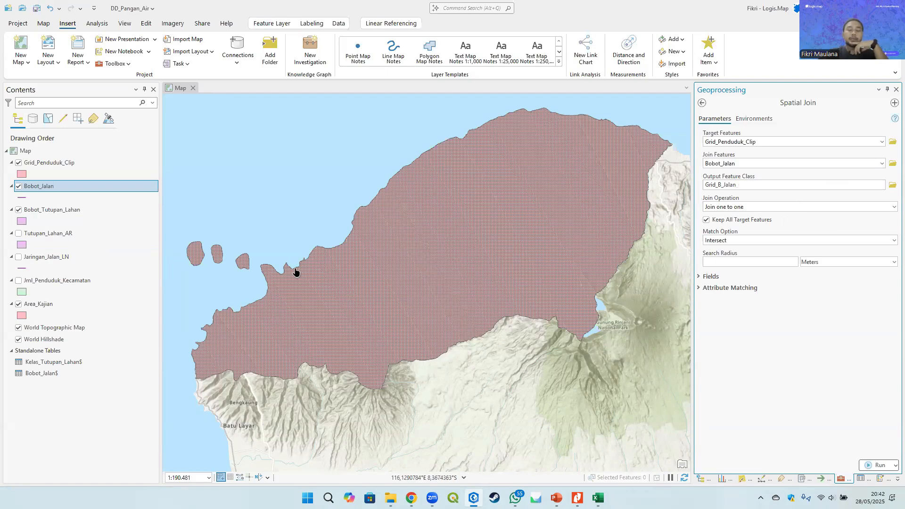
scroll(295, 269, up, 3)
scroll(296, 273, up, 10)
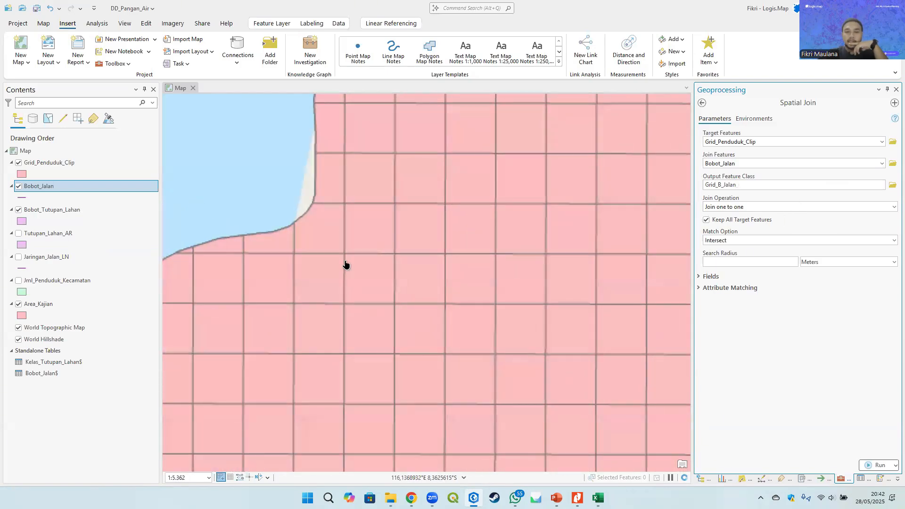
drag(391, 229, 317, 209)
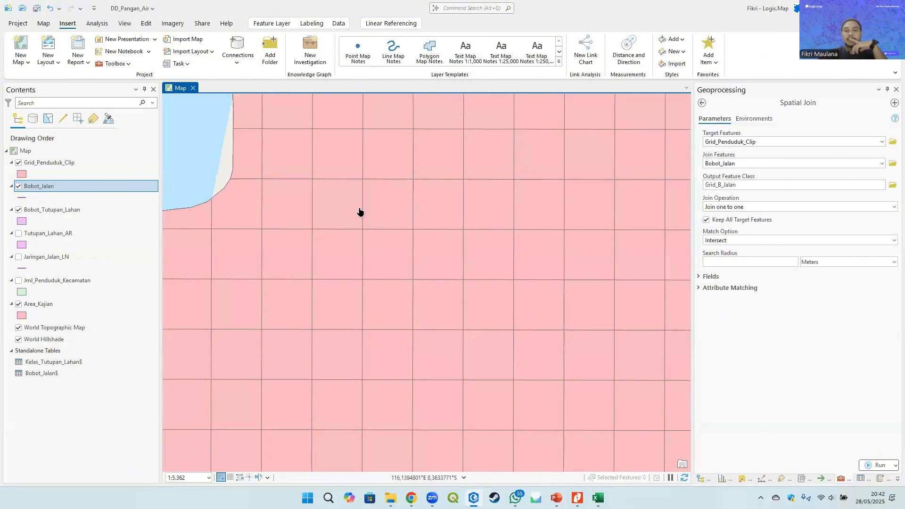
drag(409, 208, 372, 192)
drag(20, 185, 28, 161)
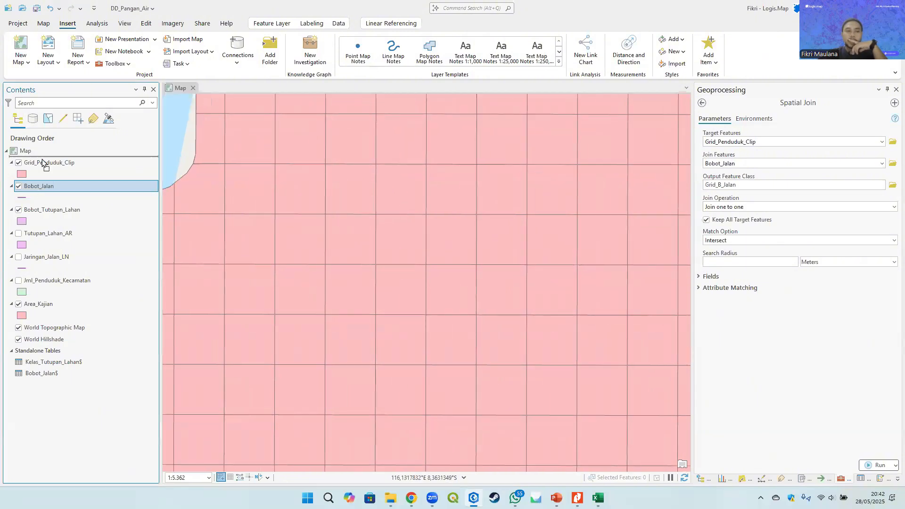
Step: Inspect the attributes of individual Bobot_Jalan road segments crossing the grid cells, including their road category and Bobot
scroll(334, 189, up, 3)
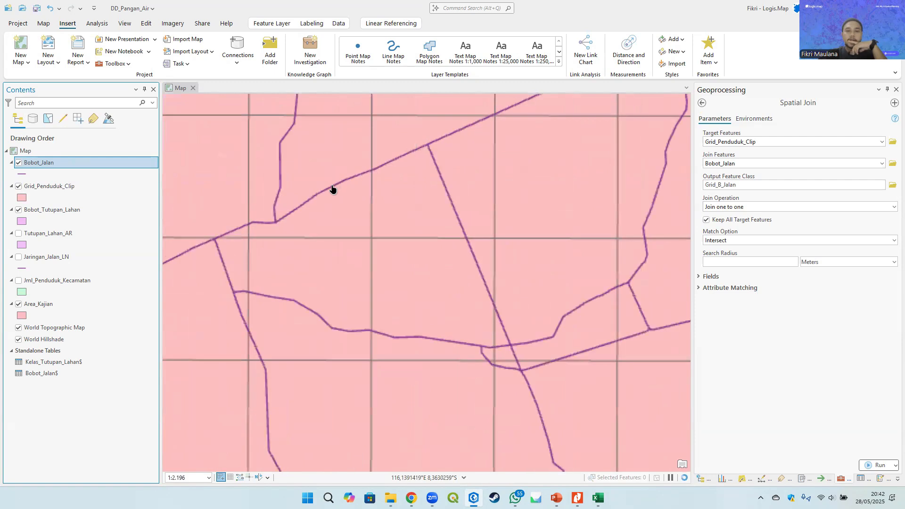
click(334, 188)
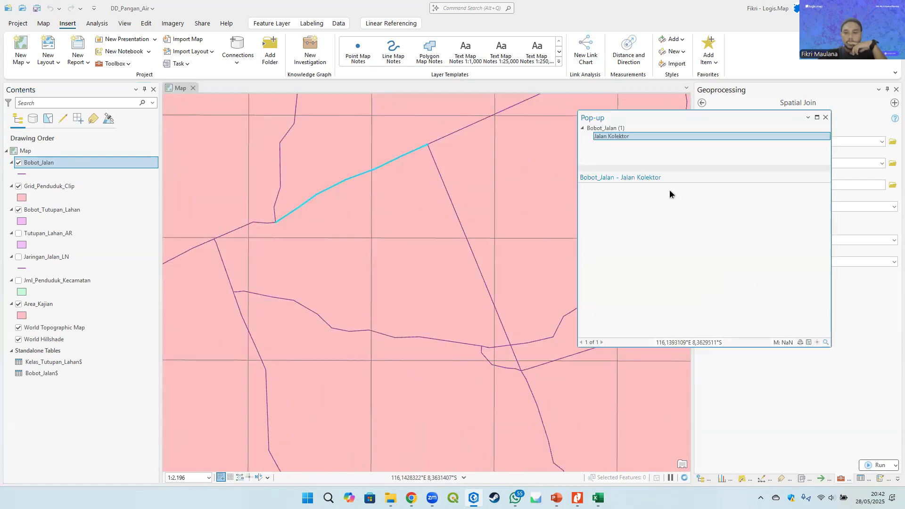
click(280, 165)
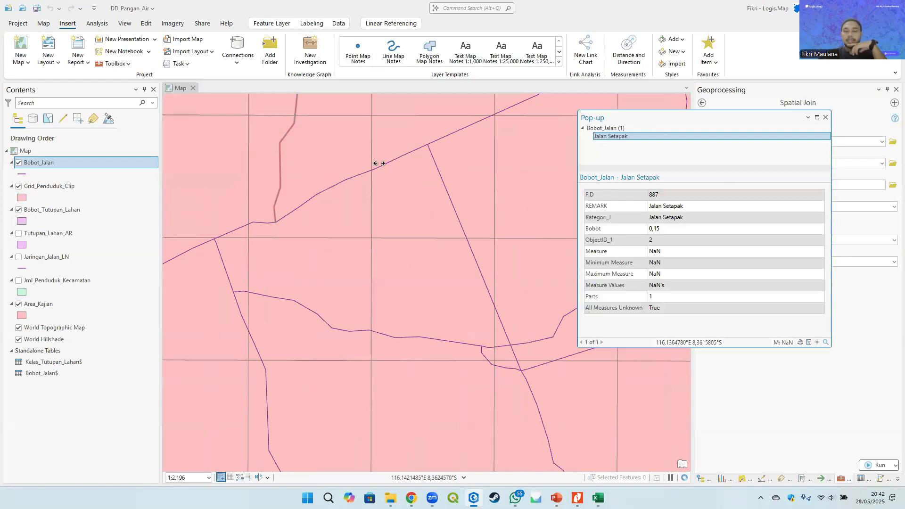
drag(305, 182, 399, 241)
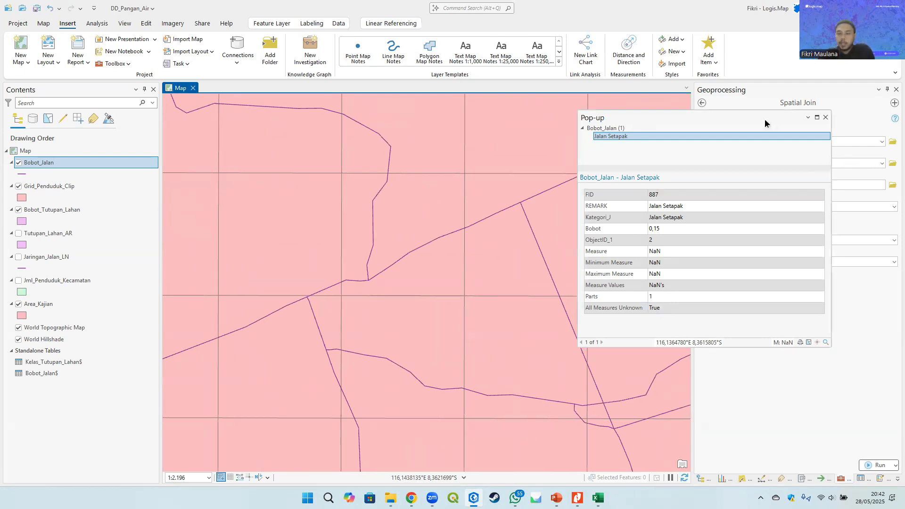
drag(765, 119, 664, 126)
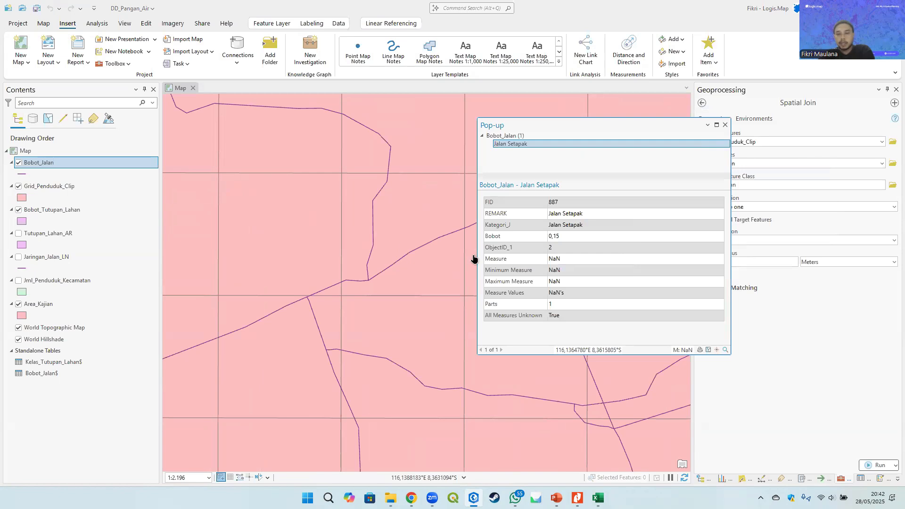
click(405, 255)
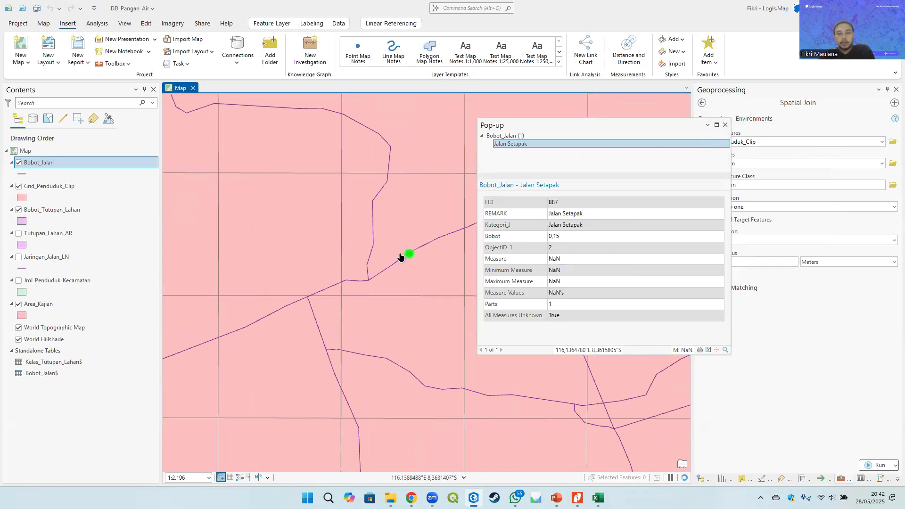
click(726, 125)
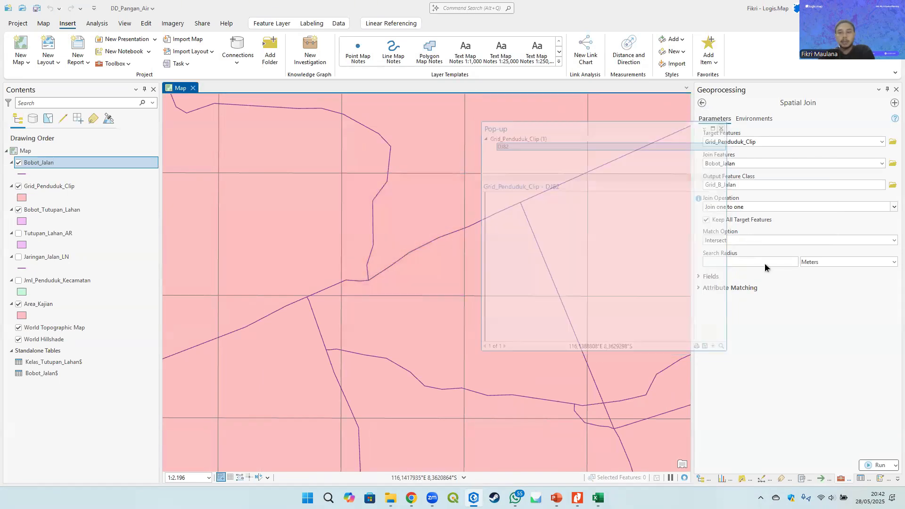
Step: Keep the Intersect match option and run the one-to-one Spatial Join of Bobot_Jalan onto Grid_Penduduk_Clip
click(893, 240)
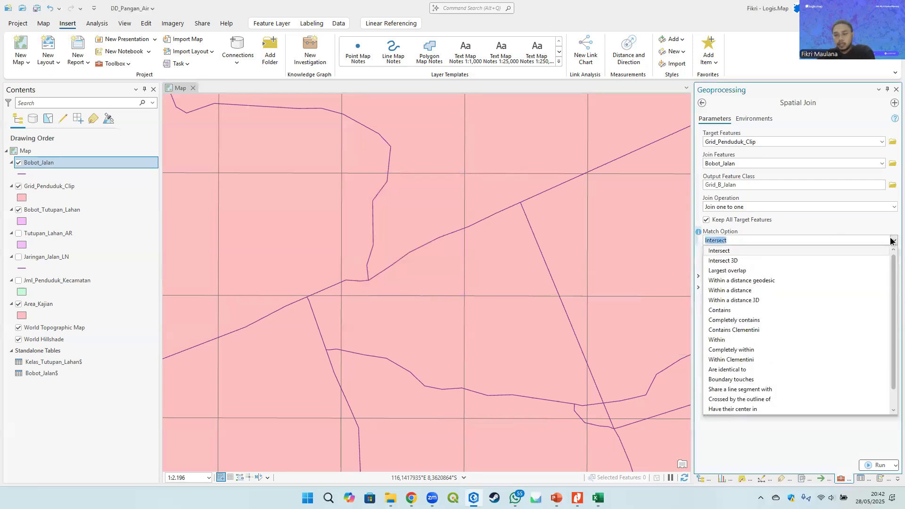
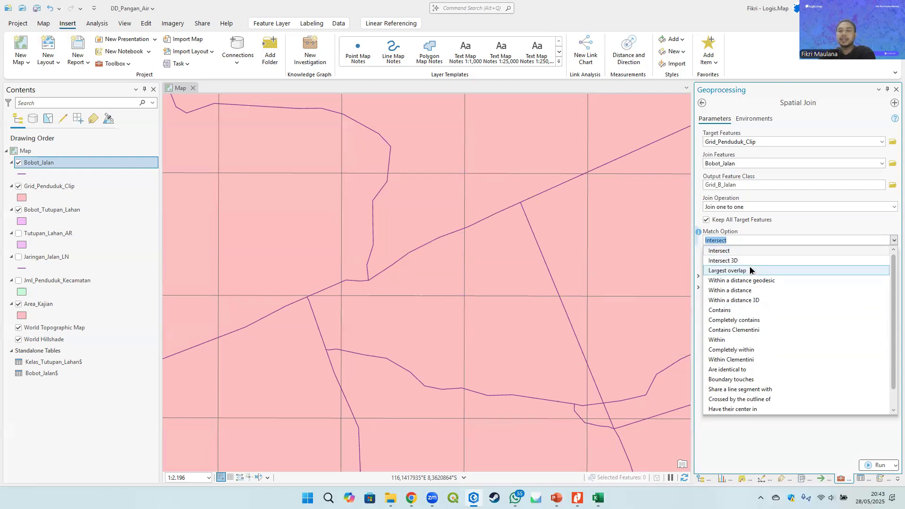
click(783, 225)
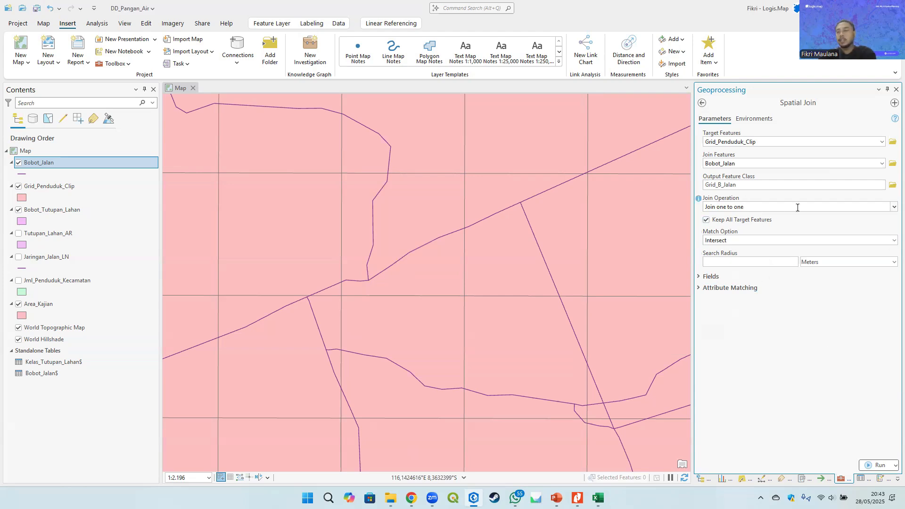
scroll(343, 271, down, 5)
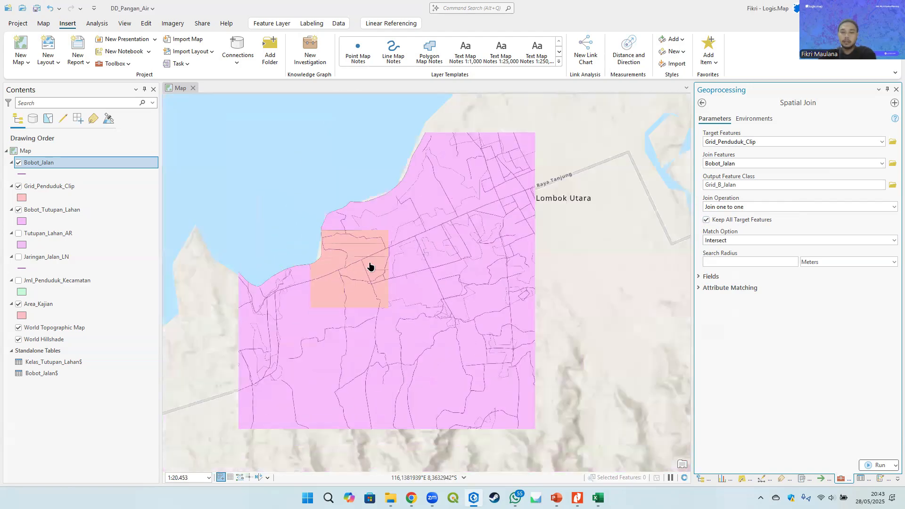
drag(425, 224, 390, 182)
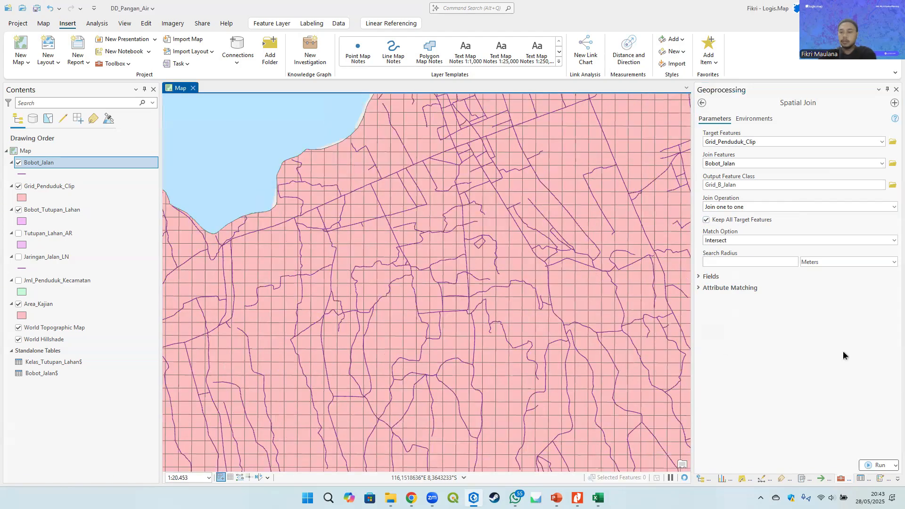
click(876, 466)
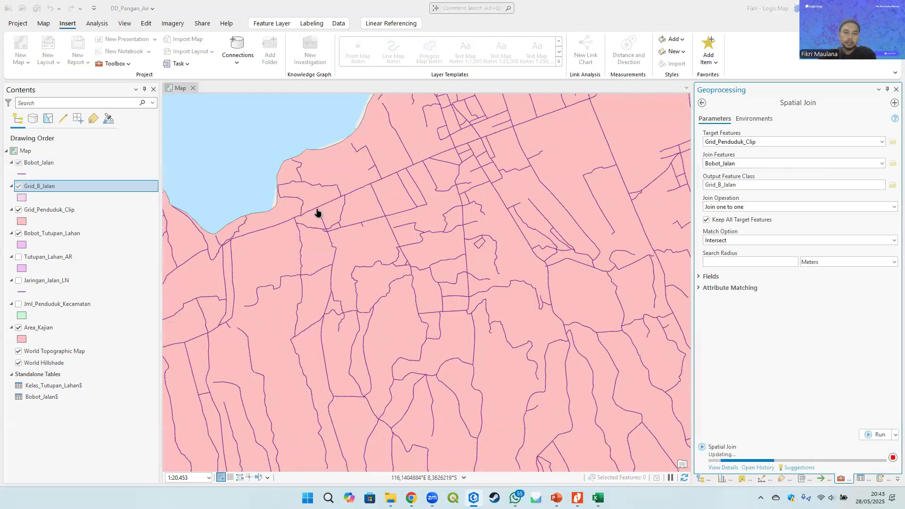
Step: Inspect the joined road attributes of a Grid_B_Jalan cell crossed by several roads
scroll(316, 208, up, 4)
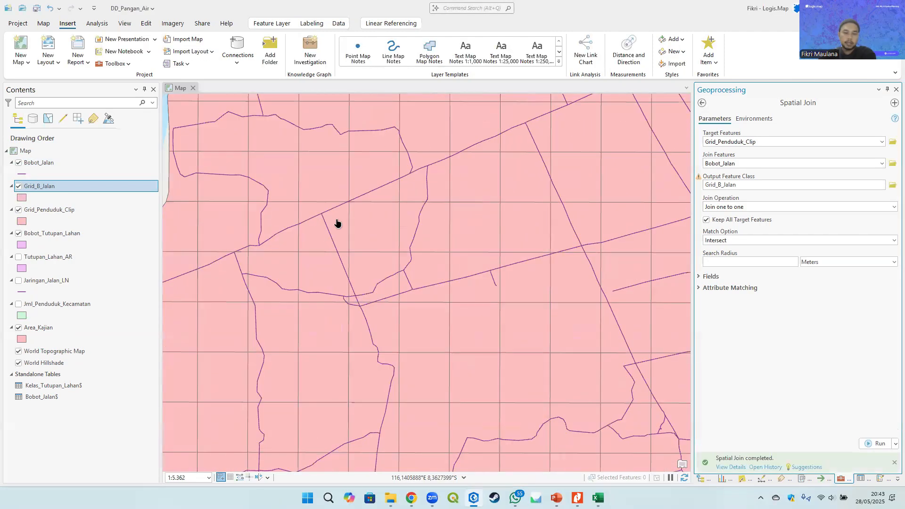
click(337, 223)
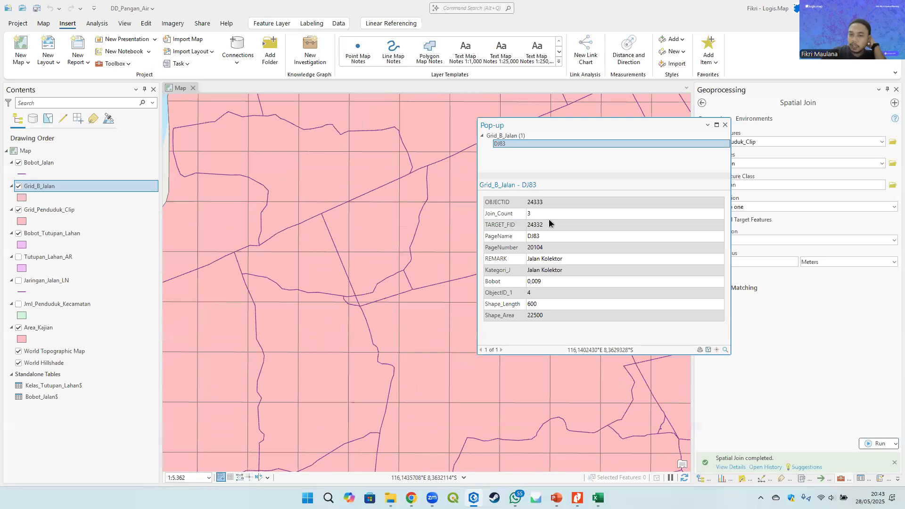
click(726, 126)
scroll(440, 269, down, 10)
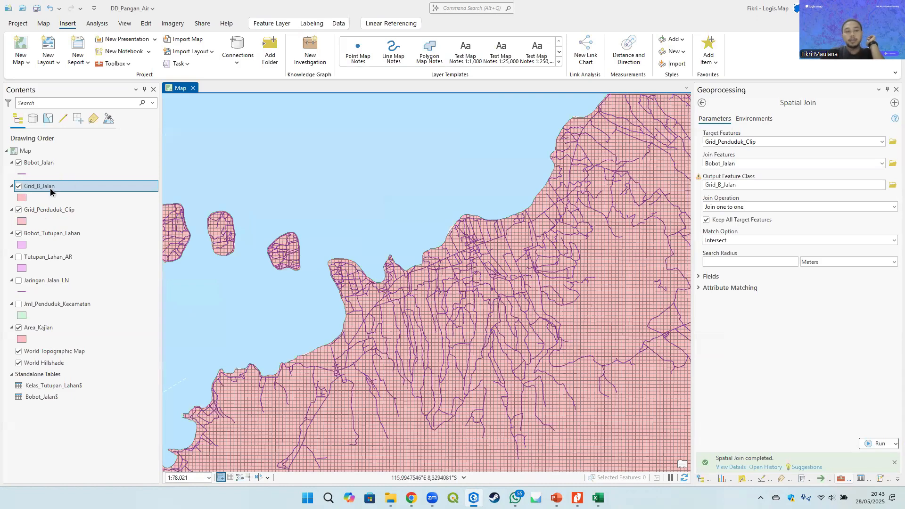
Step: Open the Grid_B_Jalan attribute table, check its joined road category and Bobot fields, and close it
right_click(51, 191)
click(92, 207)
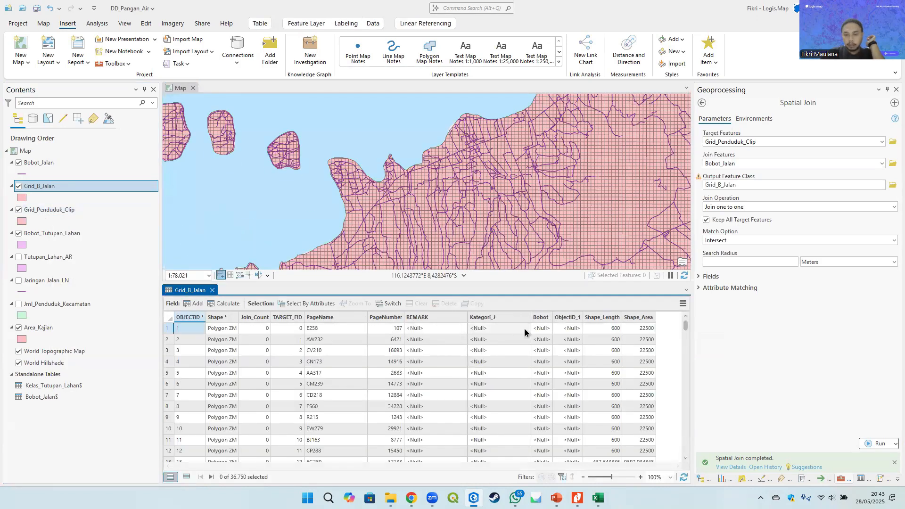
scroll(501, 335, down, 4)
scroll(500, 355, up, 4)
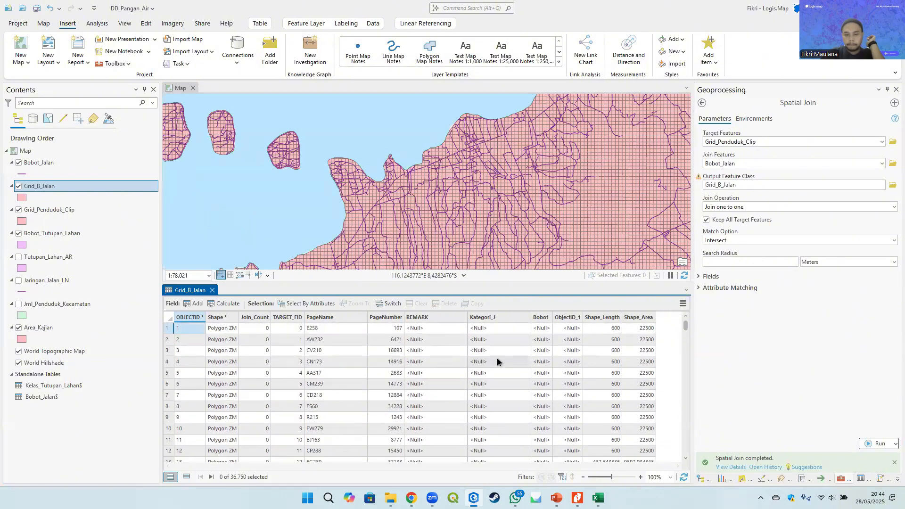
scroll(499, 358, down, 14)
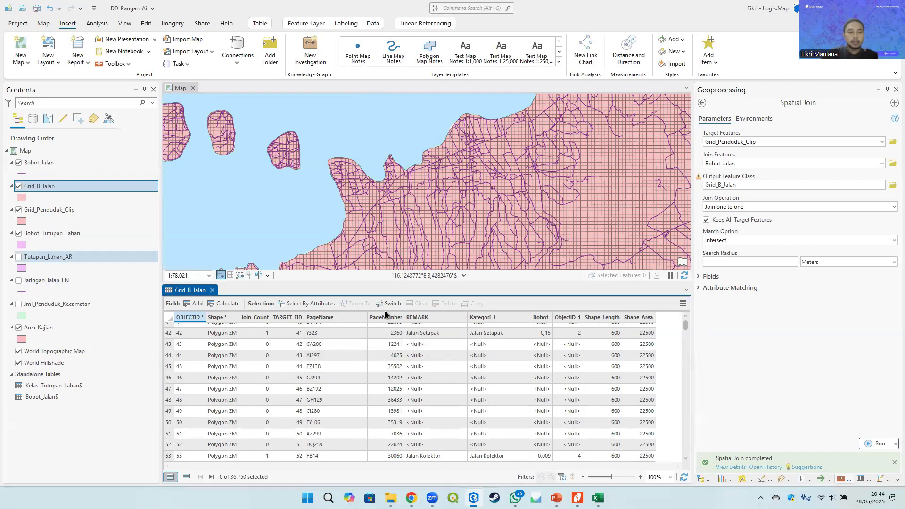
click(213, 292)
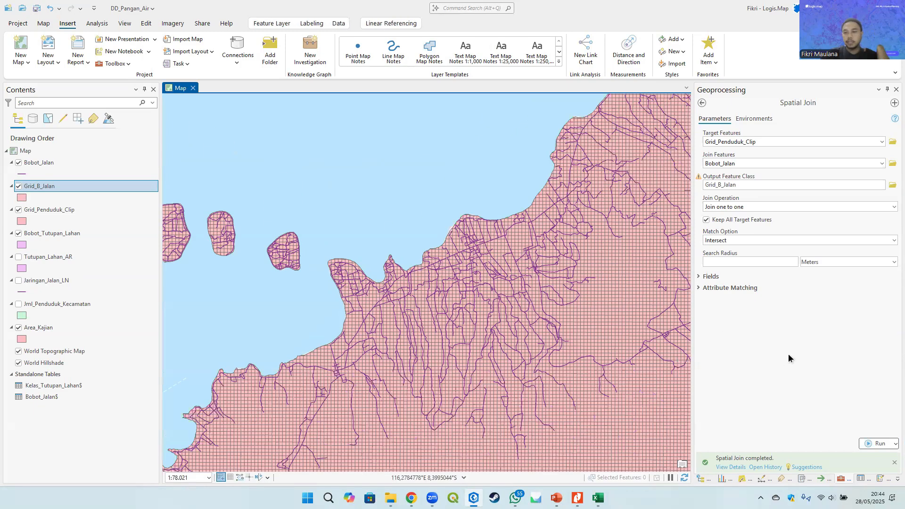
Step: Sort the Grid_B_Jalan attribute table by Kategori_J in descending order, review the cells with road categories, and close the table
right_click(67, 194)
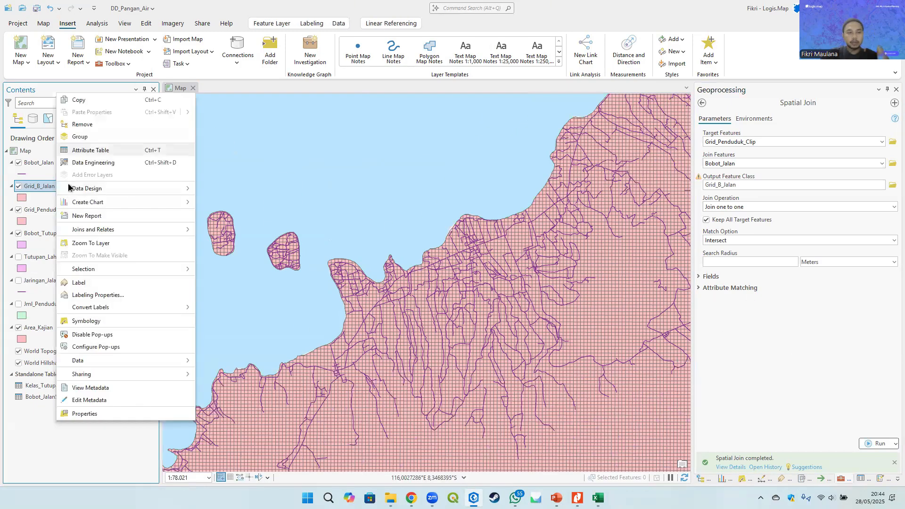
click(105, 150)
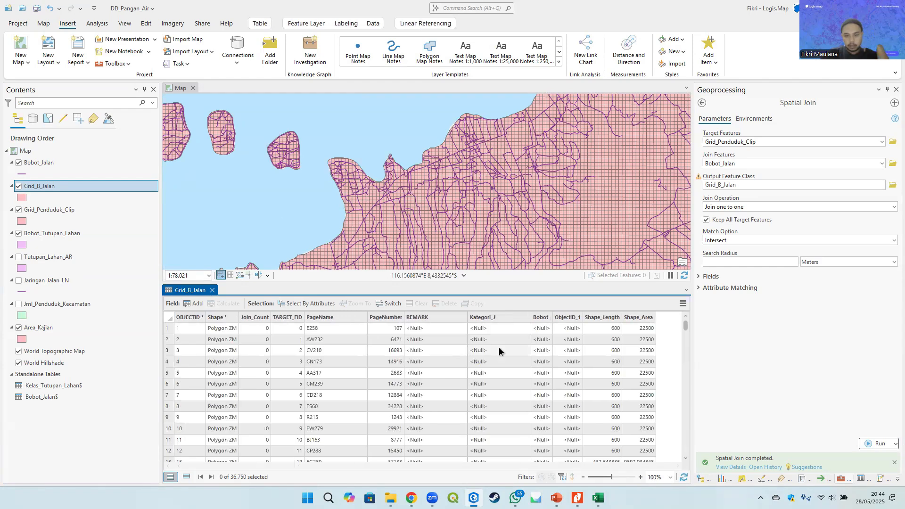
double_click(495, 315)
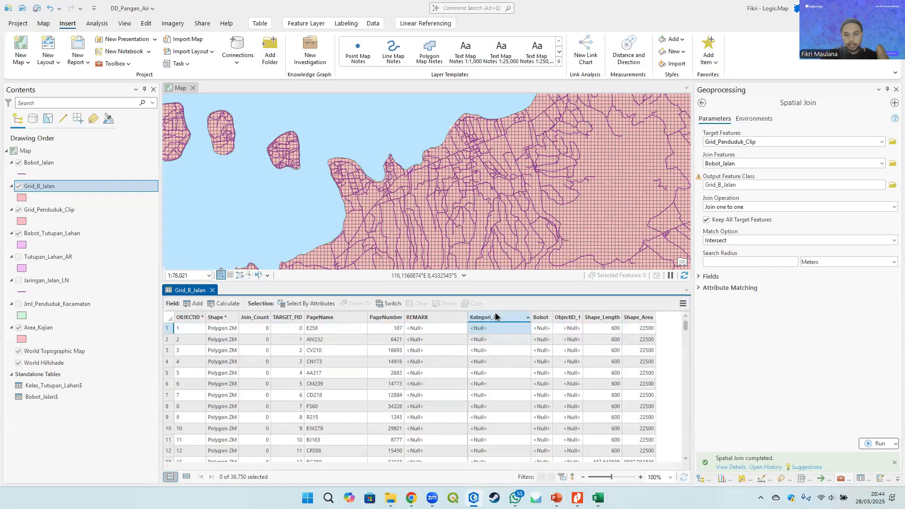
scroll(499, 370, down, 1)
scroll(499, 370, down, 20)
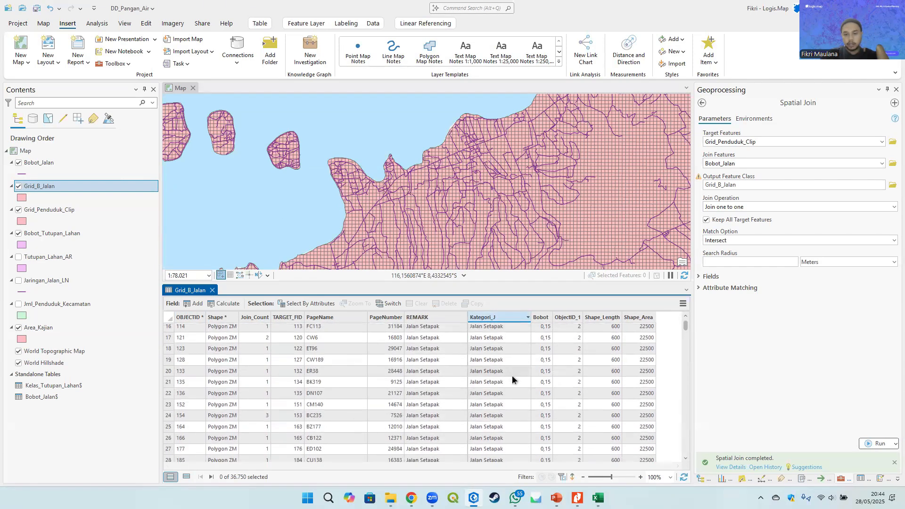
scroll(513, 379, down, 1)
scroll(462, 202, down, 3)
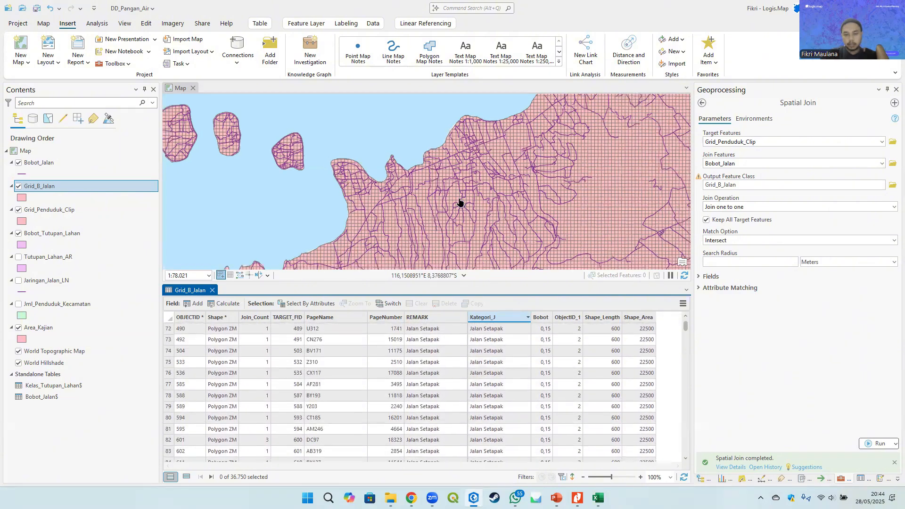
click(212, 290)
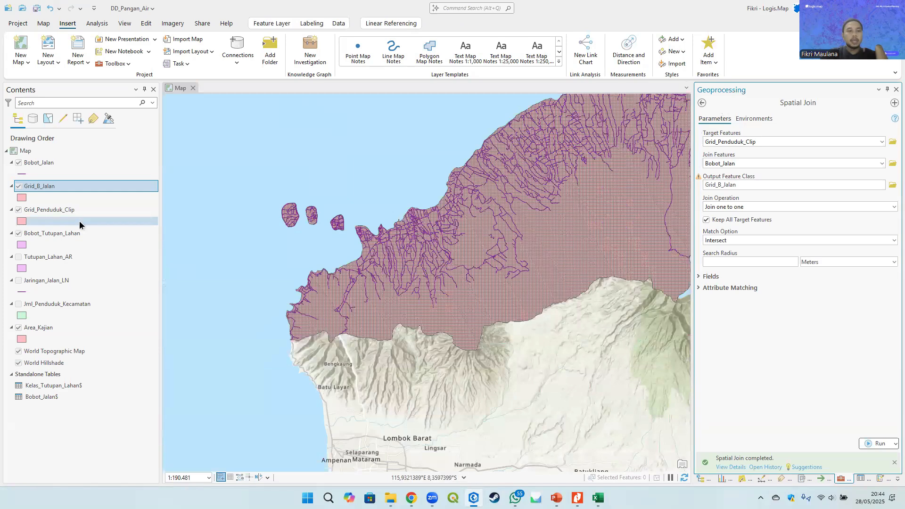
Step: Set the Spatial Join target features to Grid_B_Jalan and the join features to Bobot_Tutupan_Lahan
click(39, 186)
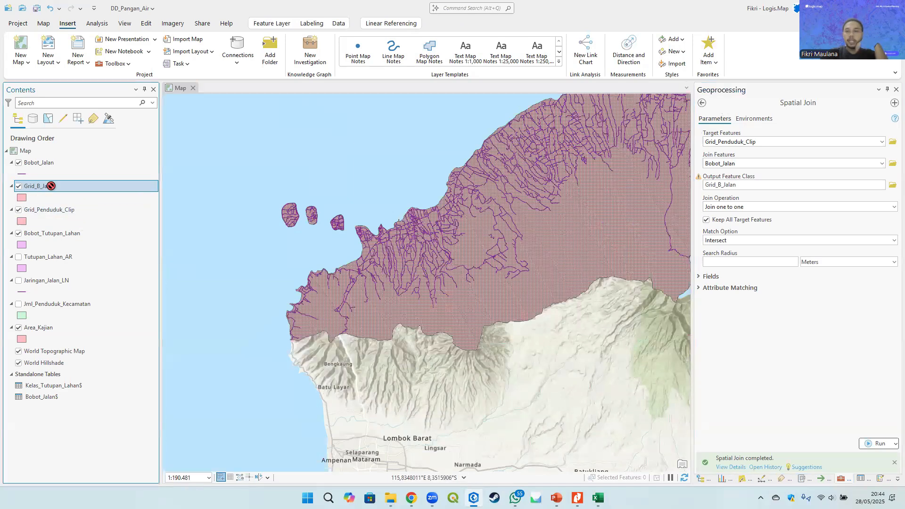
drag(767, 142, 766, 142)
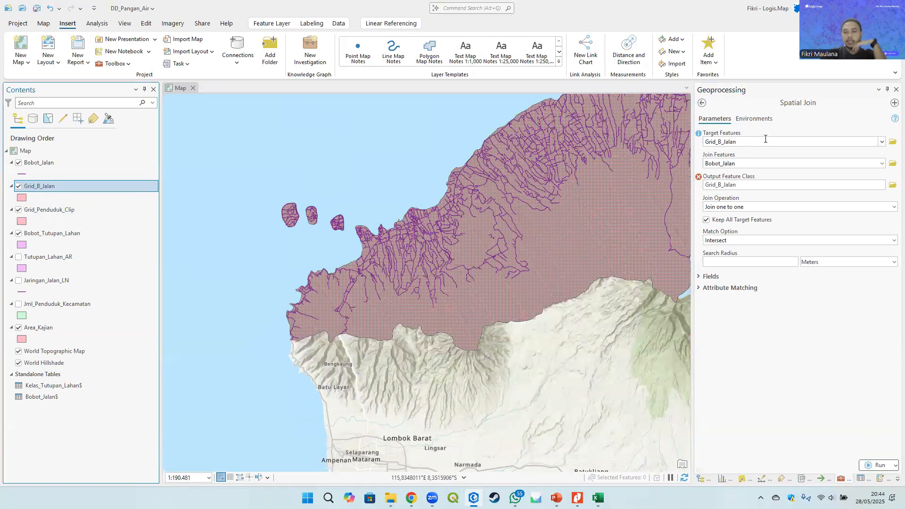
click(42, 233)
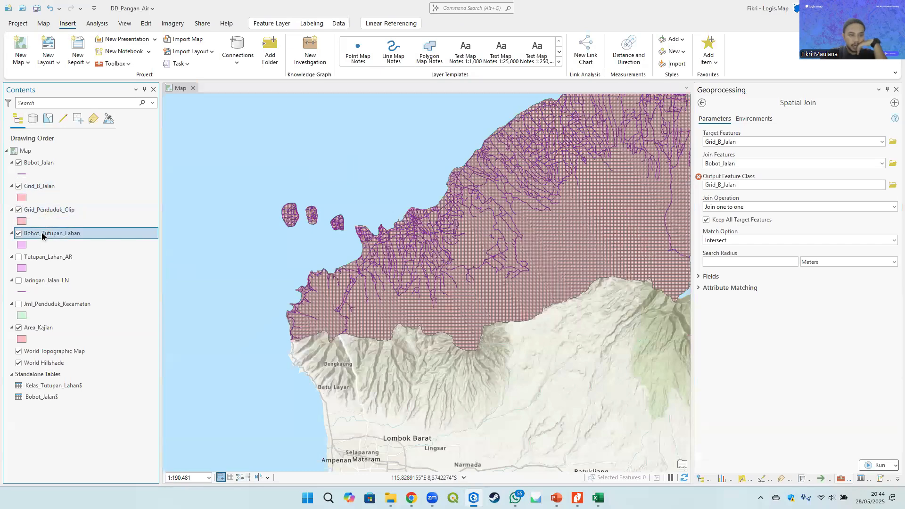
drag(540, 208, 783, 165)
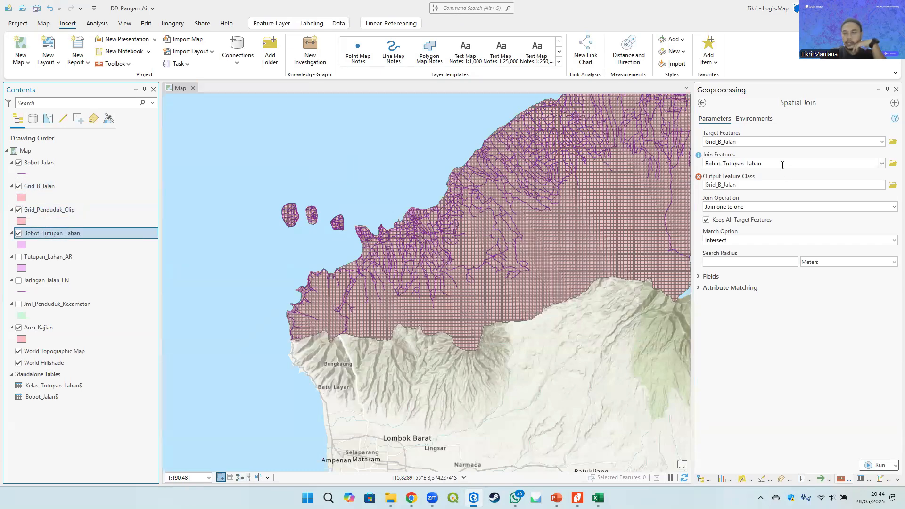
Step: Name the output feature class Grid_B_Jalan_Tutupan_Lahan and run the one-to-one Spatial Join
click(774, 186)
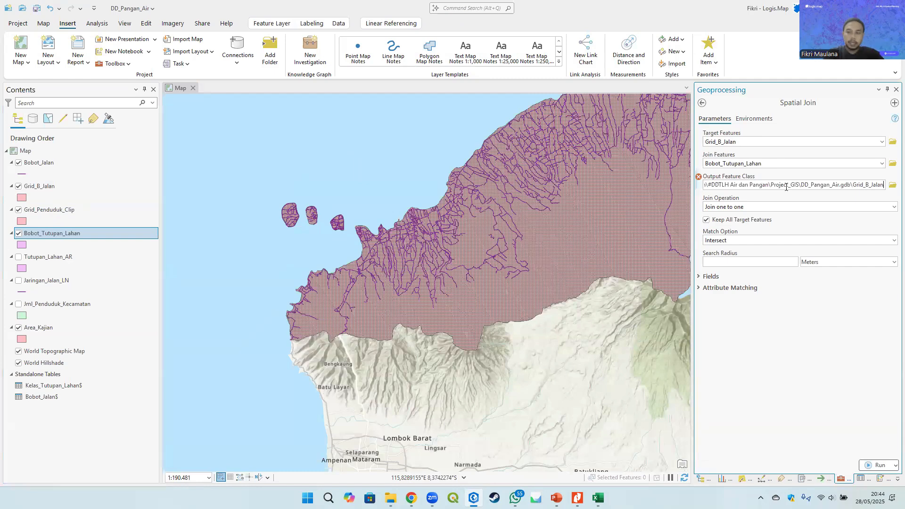
text(_Tu)
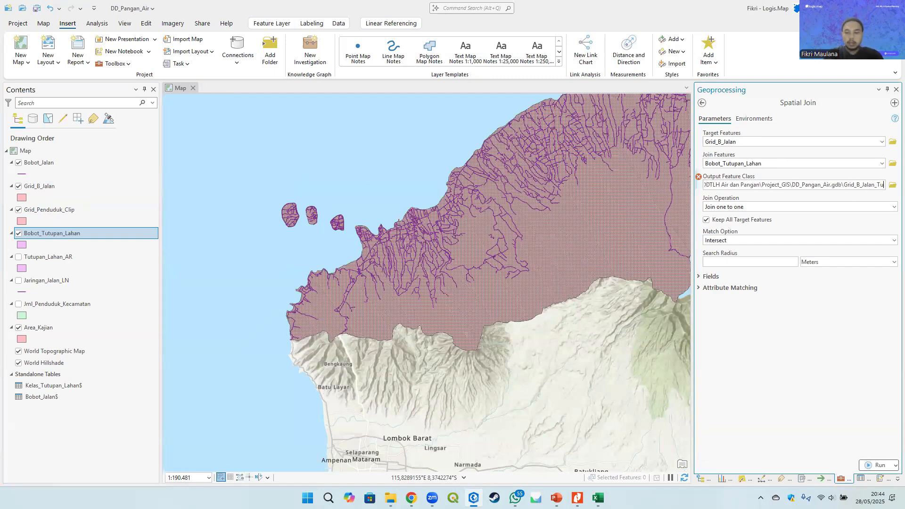
text(tupan_Lahan)
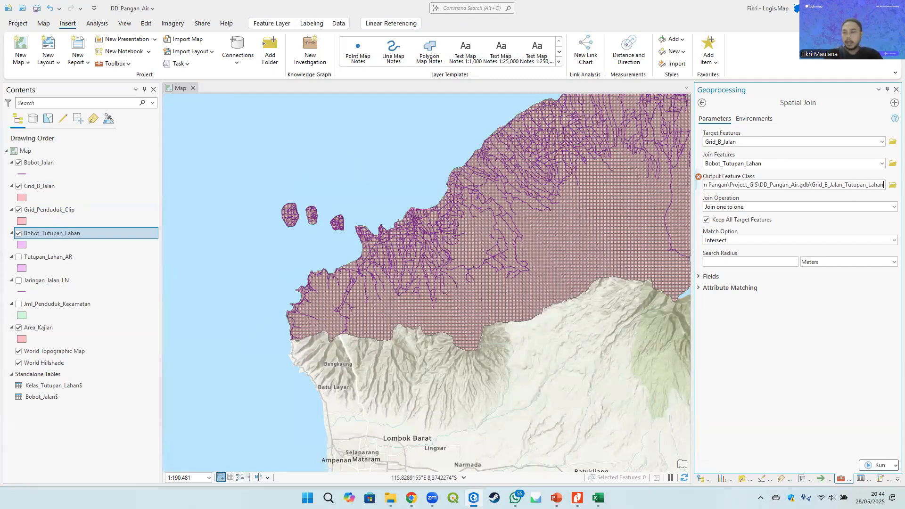
click(697, 356)
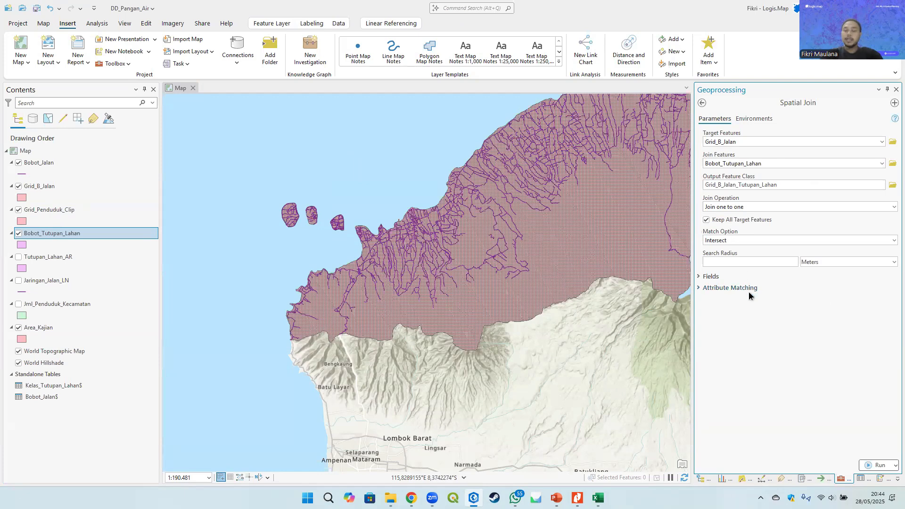
drag(500, 234, 419, 277)
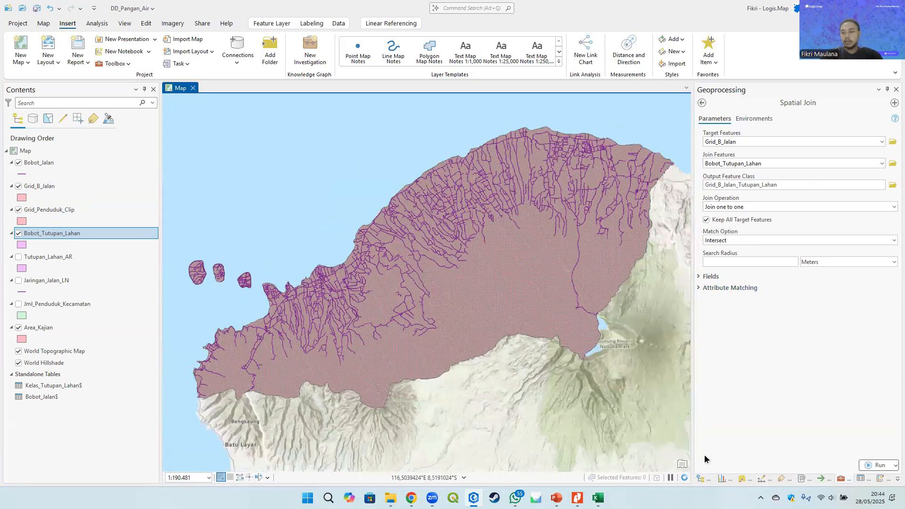
click(872, 465)
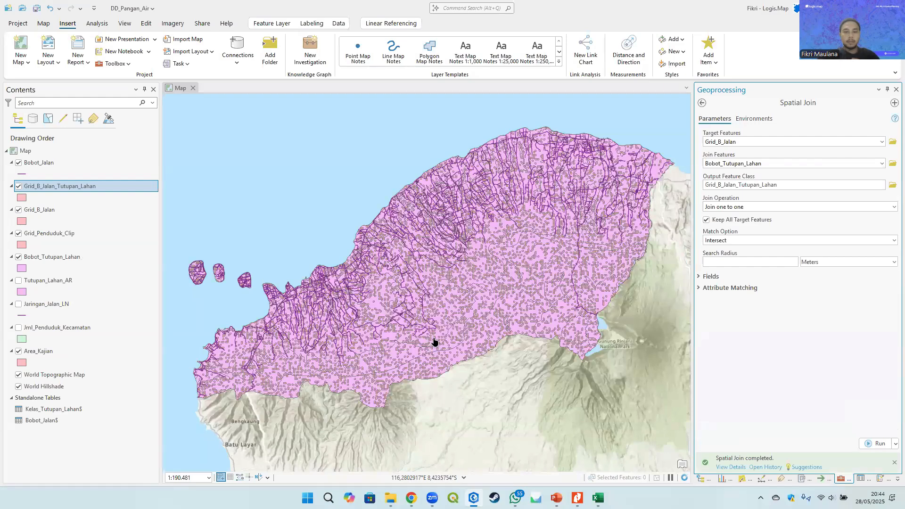
Step: Remove the intermediate Grid_B_Jalan and Grid_Penduduk_Clip layers from the map
click(21, 231)
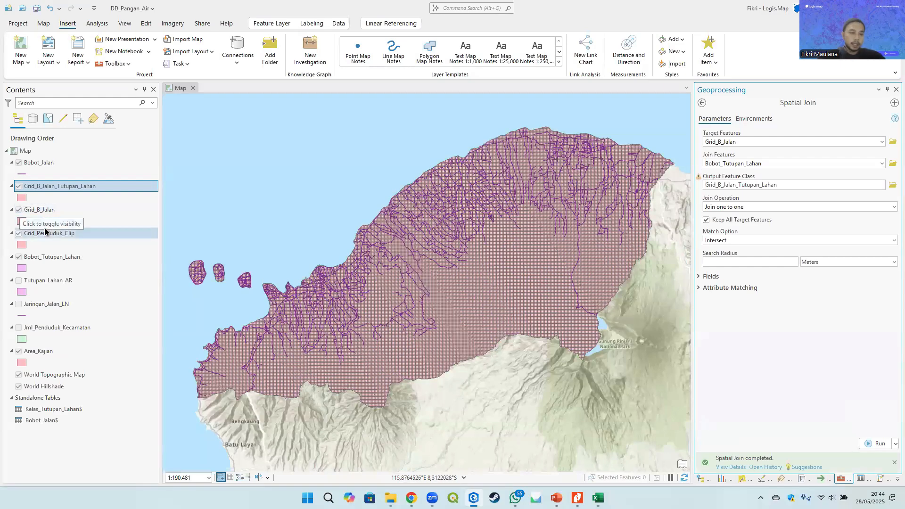
ctrl+click(49, 213)
right_click(55, 212)
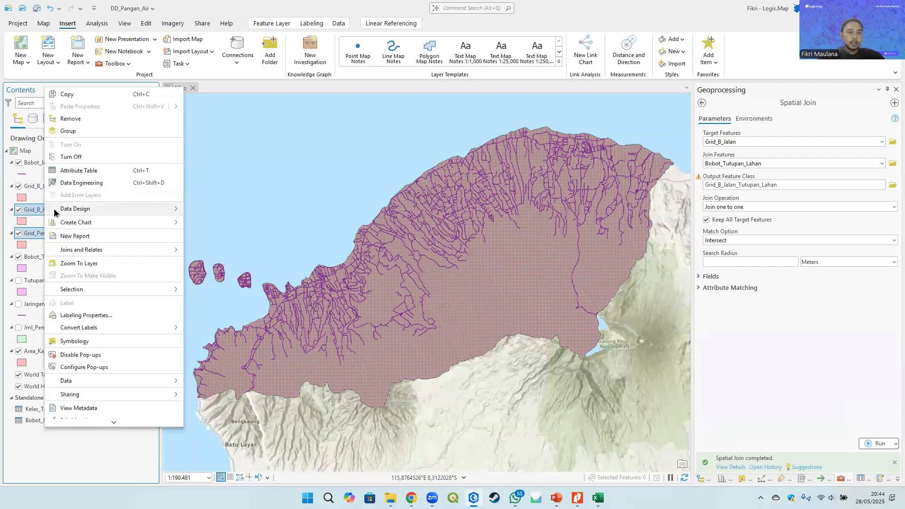
click(83, 117)
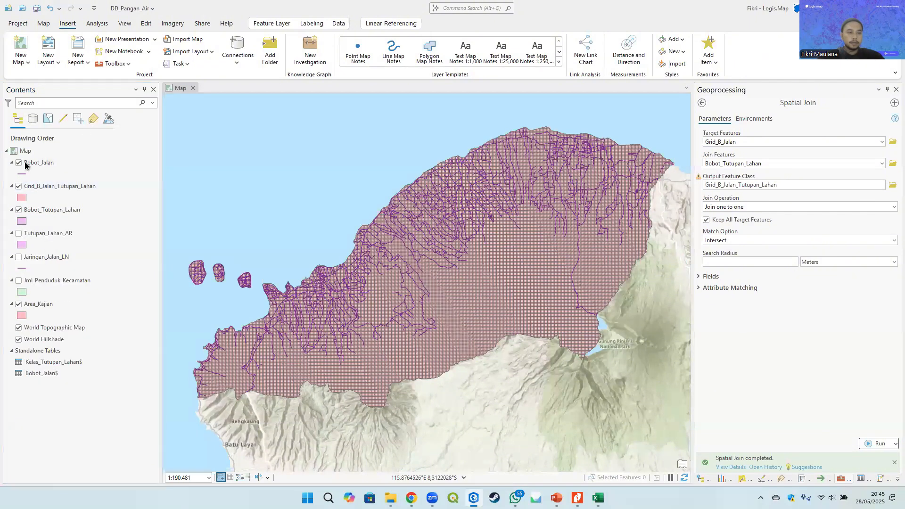
Step: Hide the Bobot_Jalan and Bobot_Tutupan_Lahan layers so the joined grid shows alone above the study area
click(19, 164)
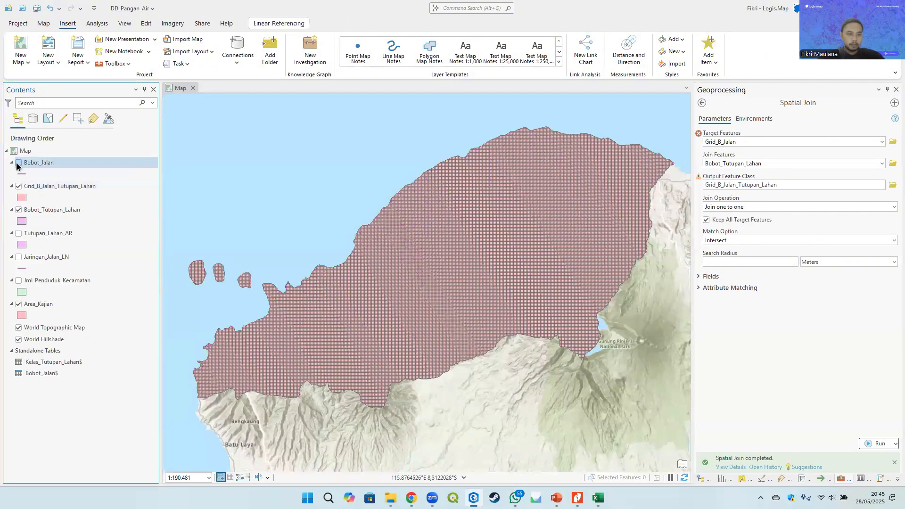
right_click(51, 188)
key(Escape)
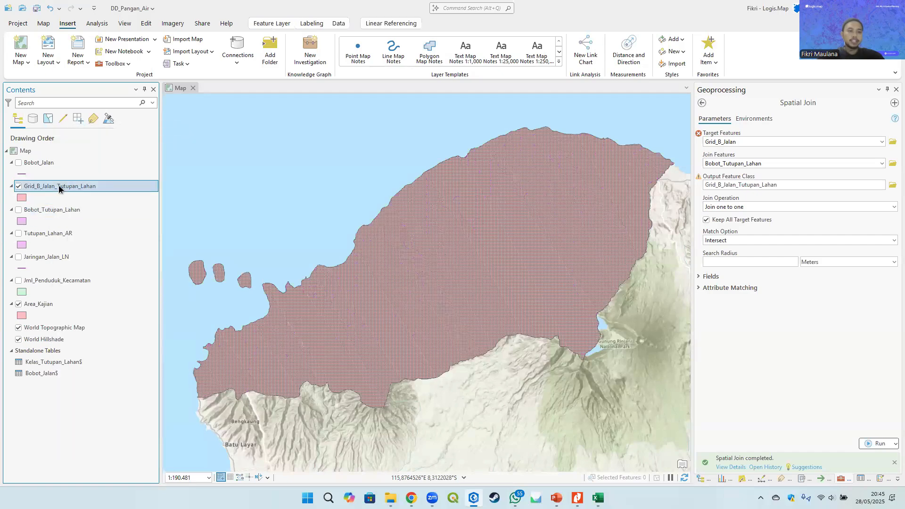
Step: Delete both Join_Count and TARGET_FID fields, PageName and PageNumber from the Grid_B_Jalan_Tutupan_Lahan attribute table
right_click(59, 187)
click(93, 182)
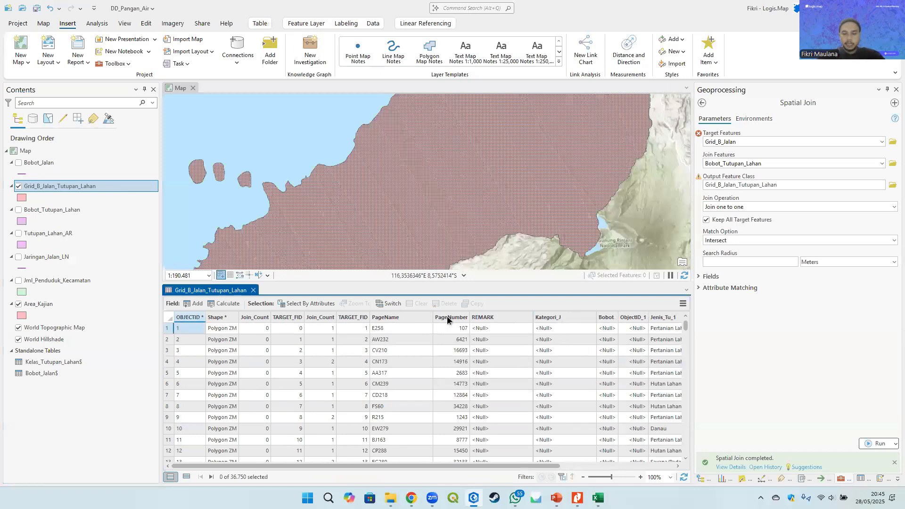
click(448, 316)
click(502, 318)
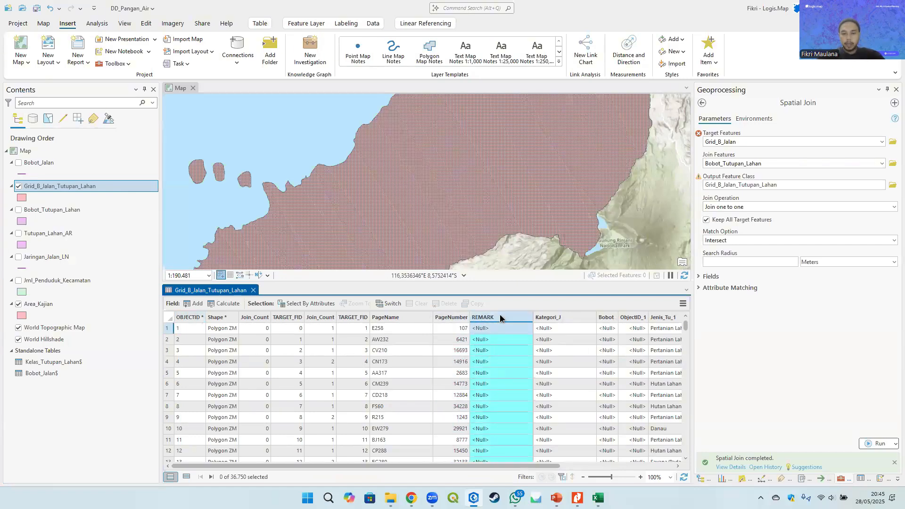
click(448, 317)
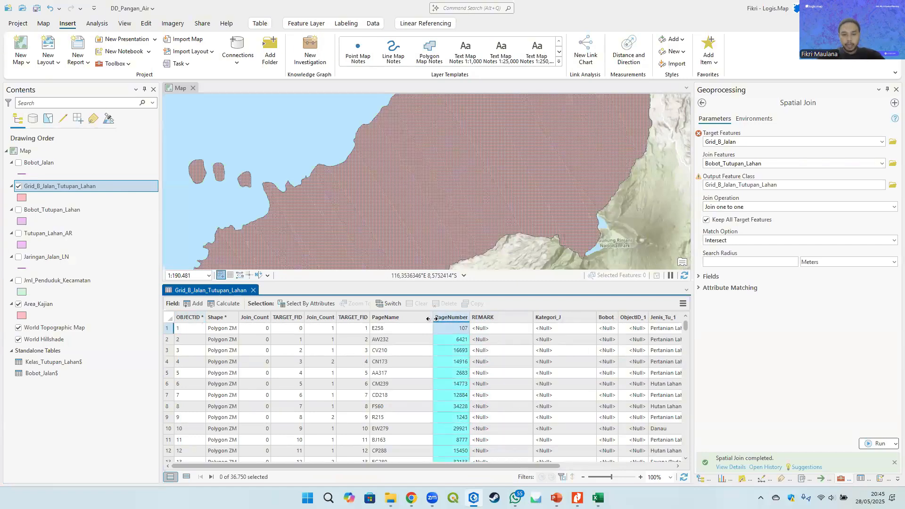
shift+click(255, 317)
right_click(354, 317)
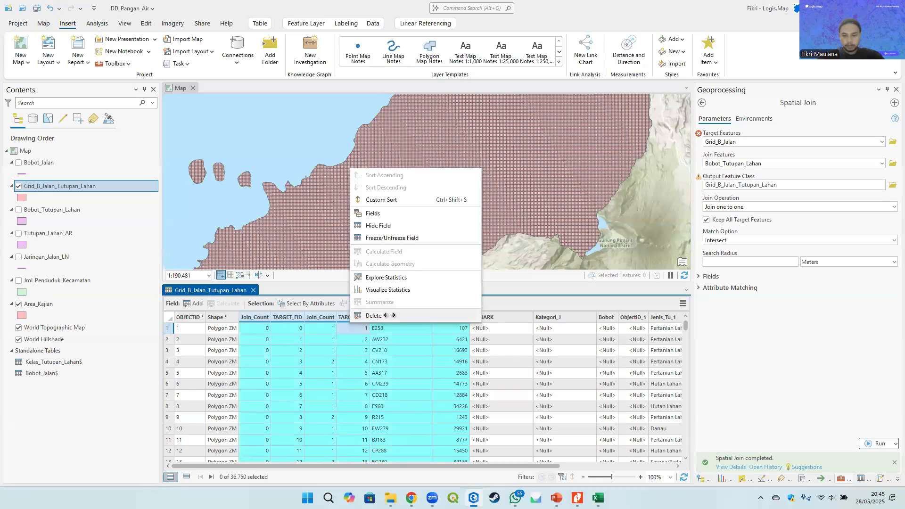
click(377, 315)
click(482, 270)
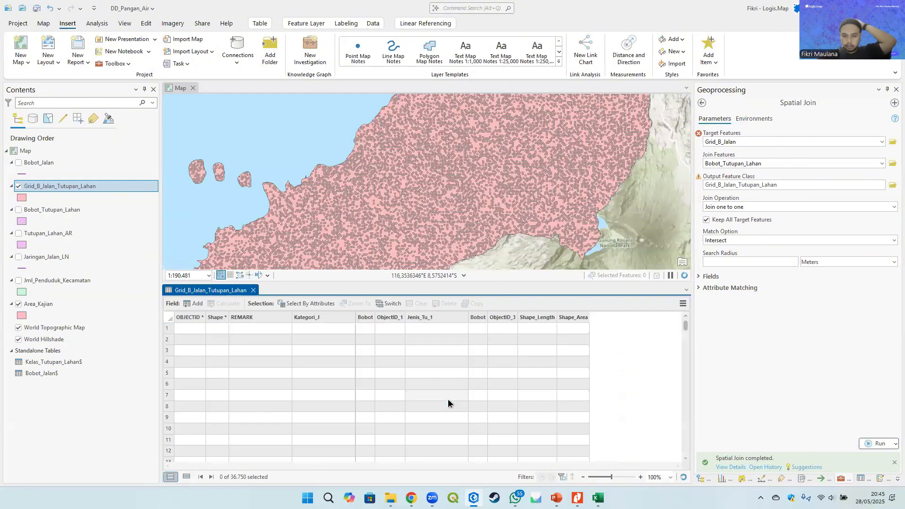
Step: Widen the Jenis_Tu_1 column, delete the ObjectID_3 field from the joined grid's attribute table, and close the table
click(402, 317)
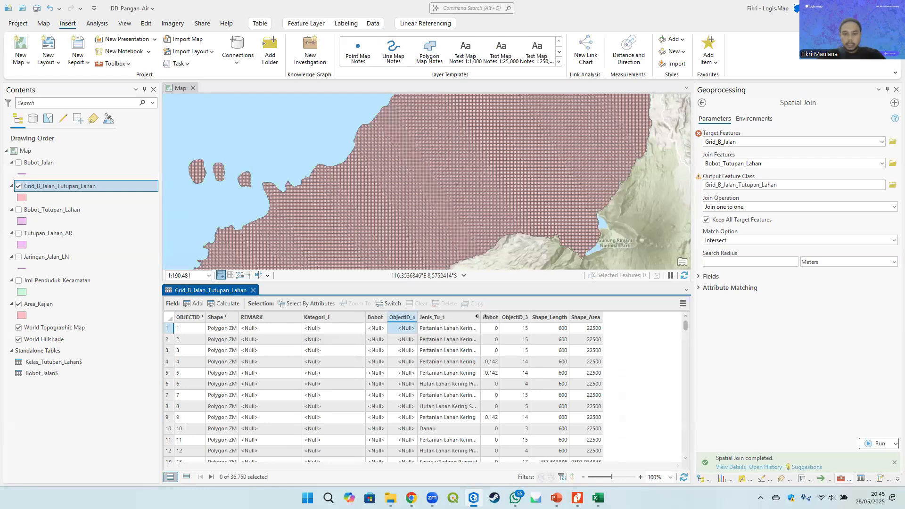
drag(481, 317, 547, 312)
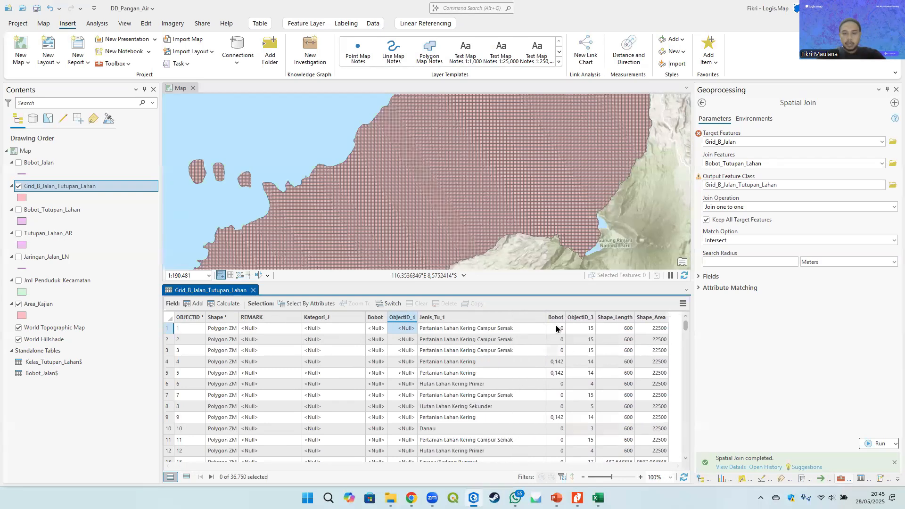
click(580, 316)
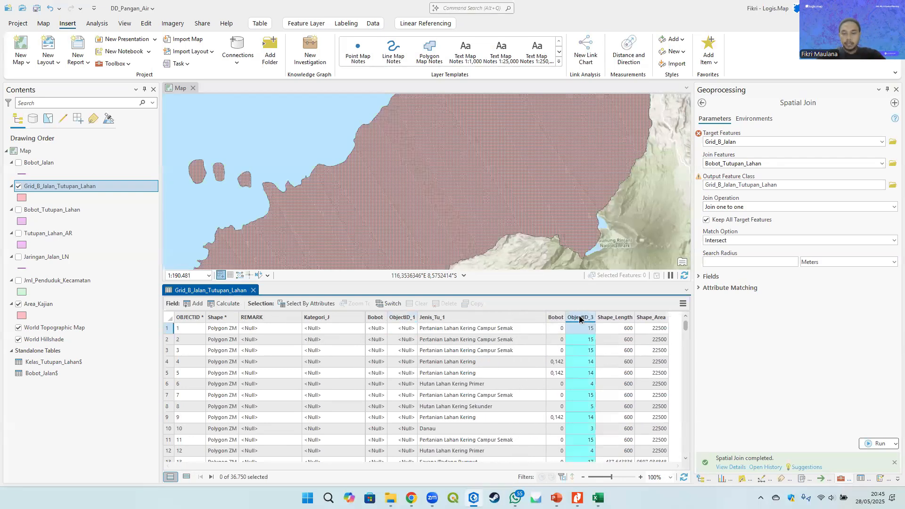
right_click(579, 315)
click(613, 313)
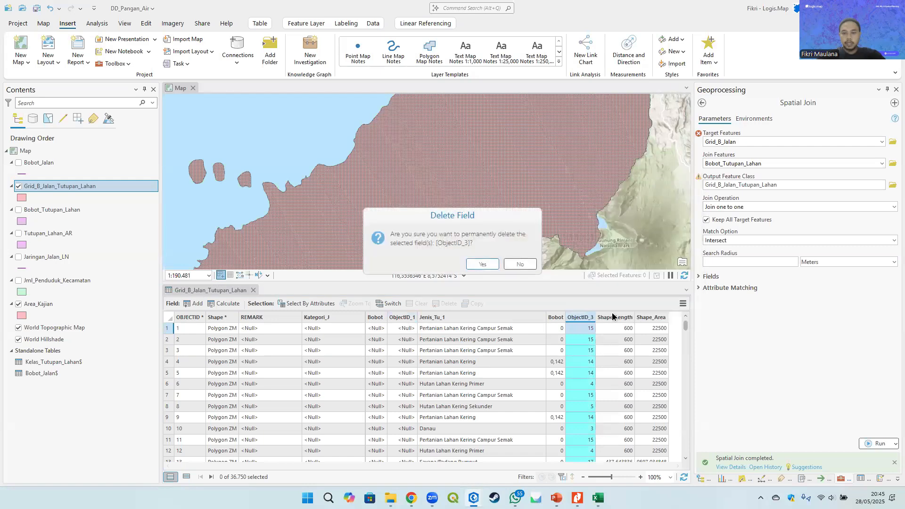
click(488, 262)
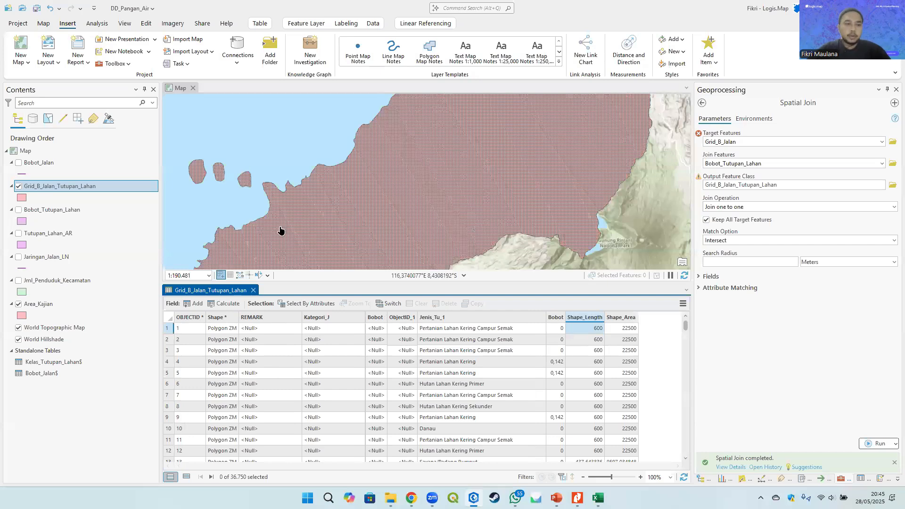
click(254, 293)
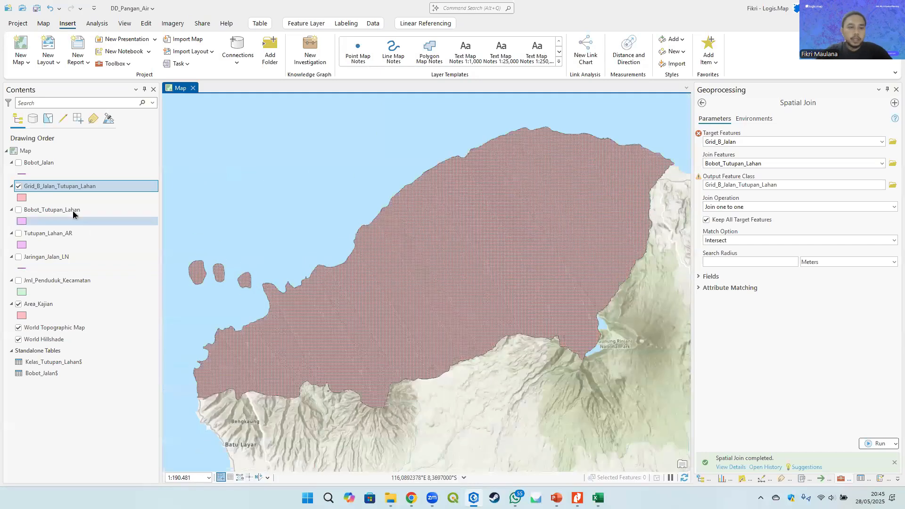
right_click(60, 183)
mouse_move(172, 355)
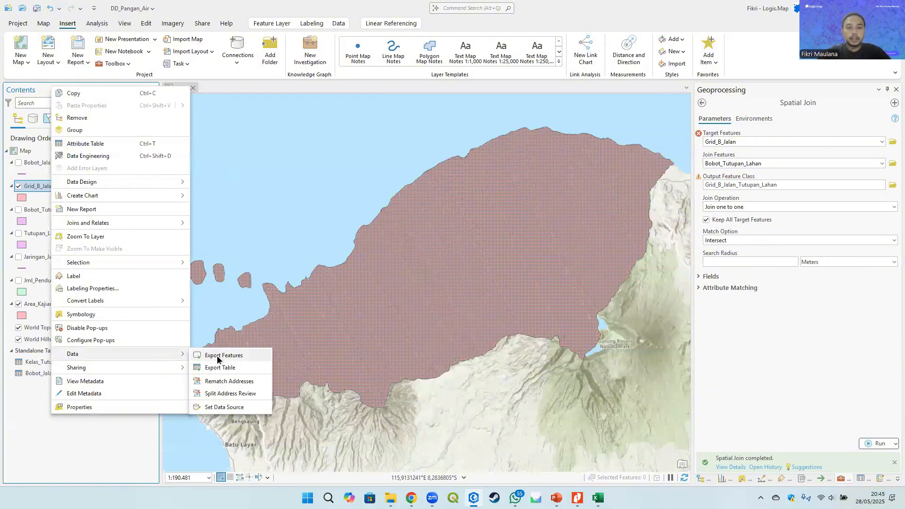
click(222, 355)
click(488, 95)
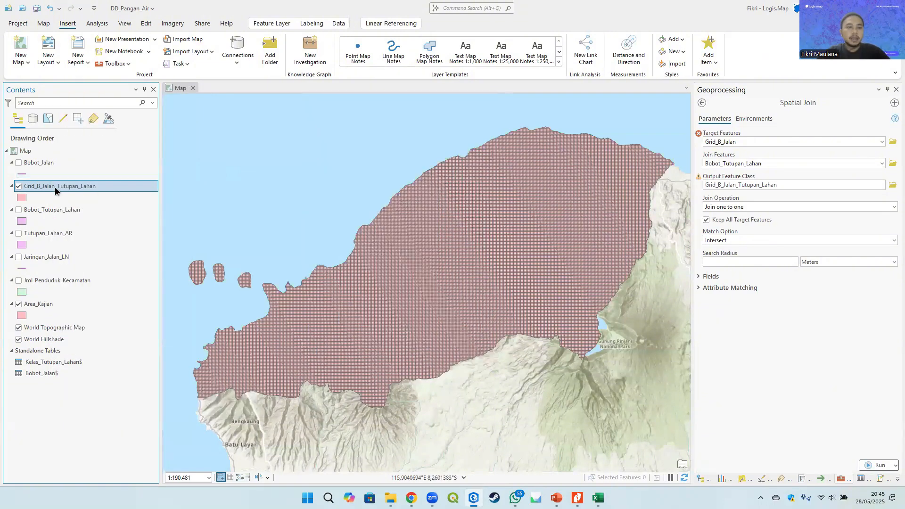
Step: Check in the Grid_B_Jalan_Tutupan_Lahan attribute table whether Shape_Length and Shape_Area can be deleted, and close the table
right_click(55, 187)
click(109, 210)
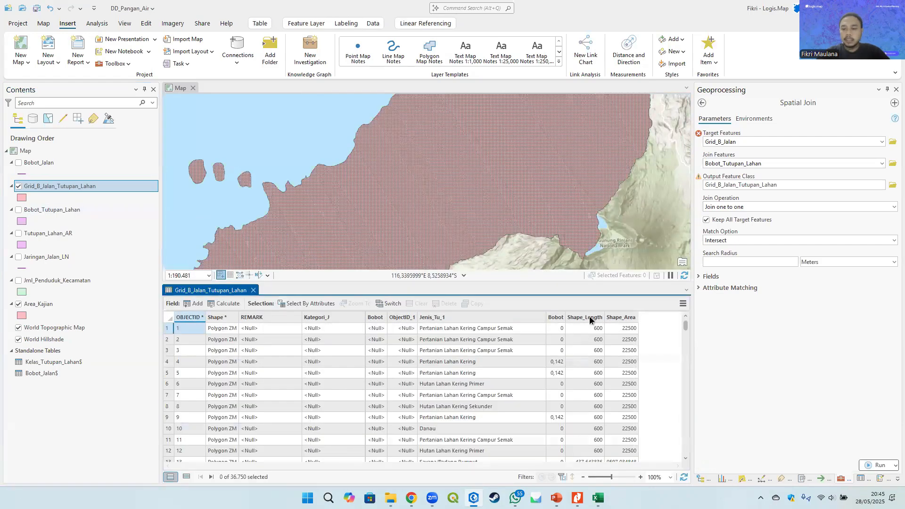
click(590, 317)
ctrl+click(625, 318)
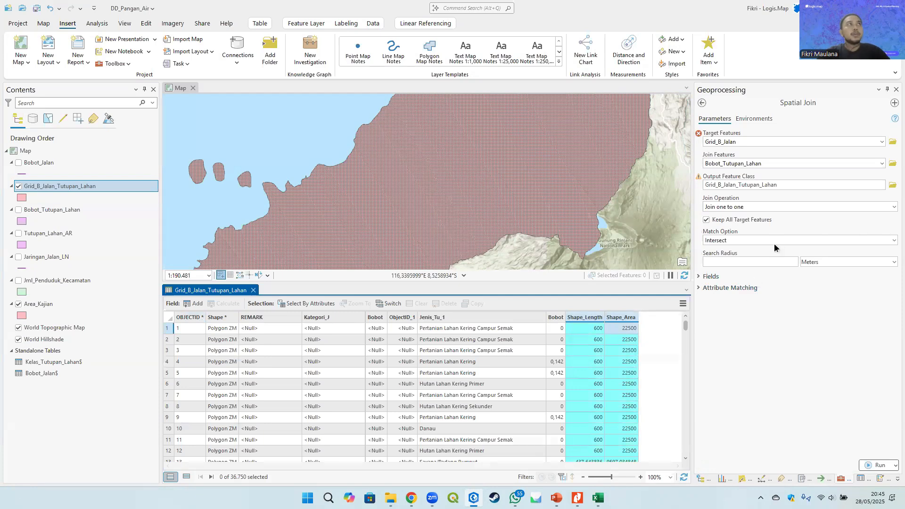
right_click(622, 317)
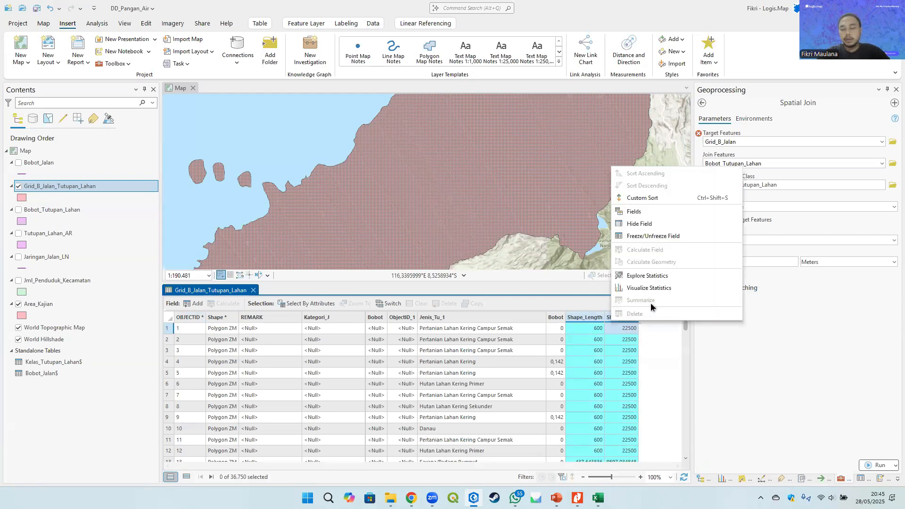
click(617, 359)
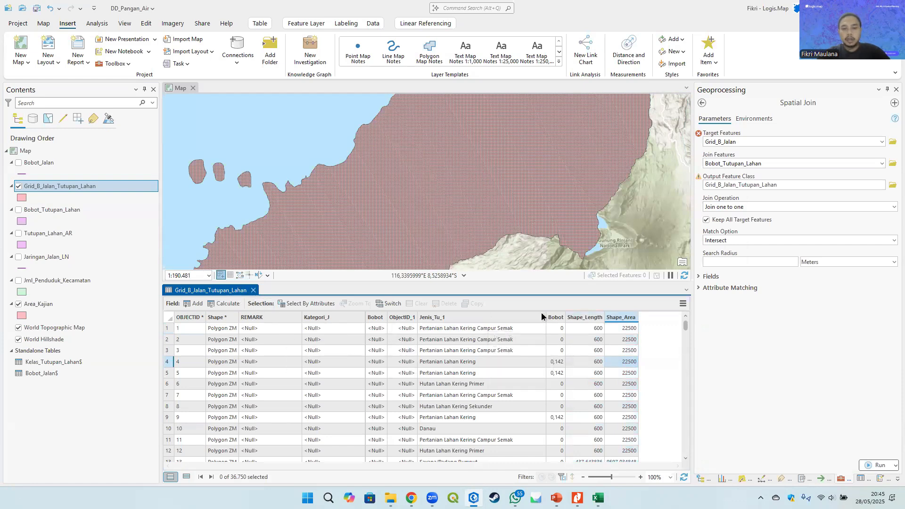
click(254, 291)
Step: Export the Grid_B_Jalan_Tutupan_Lahan layer as the shapefile Grid_Penduduk_Bobot in the Olah Data folder of #DDTLH Air dan Pangan
right_click(51, 186)
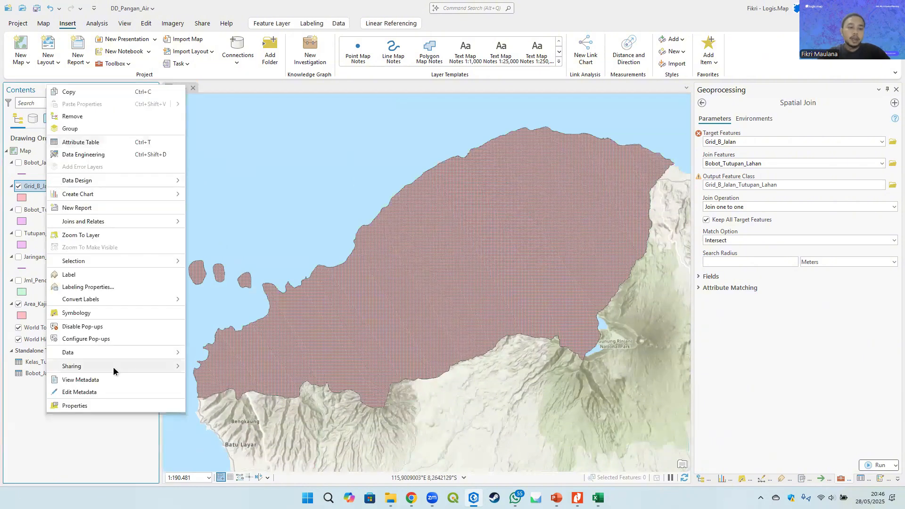
mouse_move(140, 354)
click(222, 354)
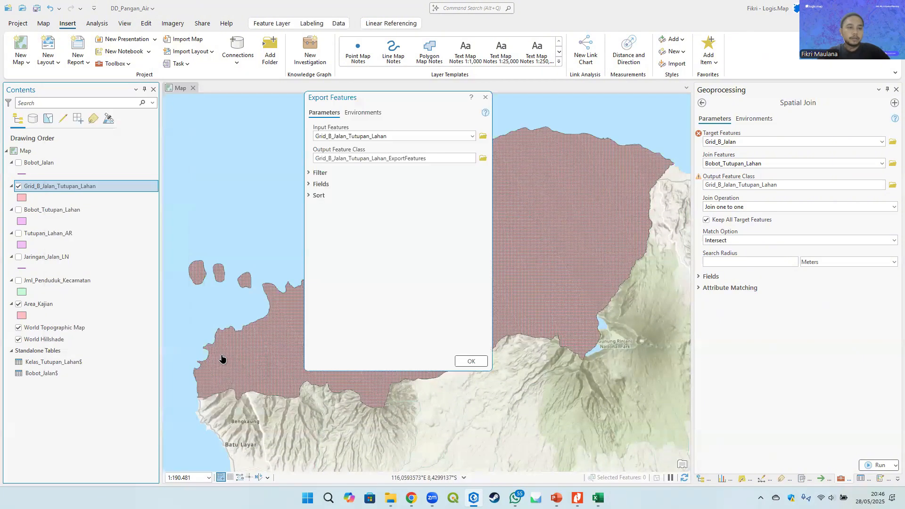
click(482, 159)
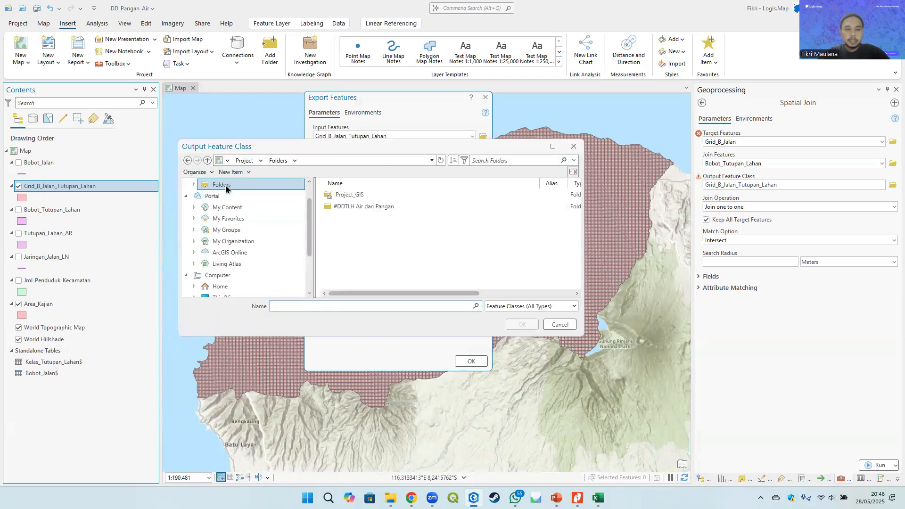
double_click(369, 206)
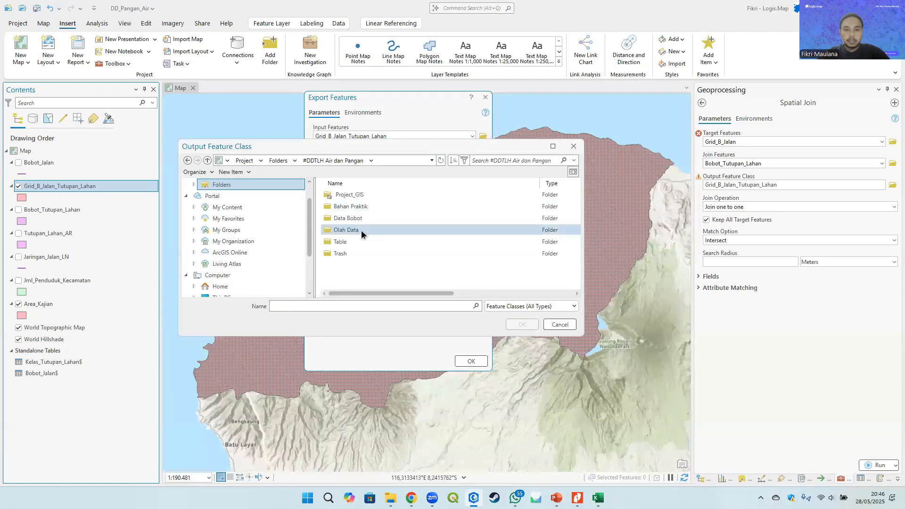
double_click(360, 229)
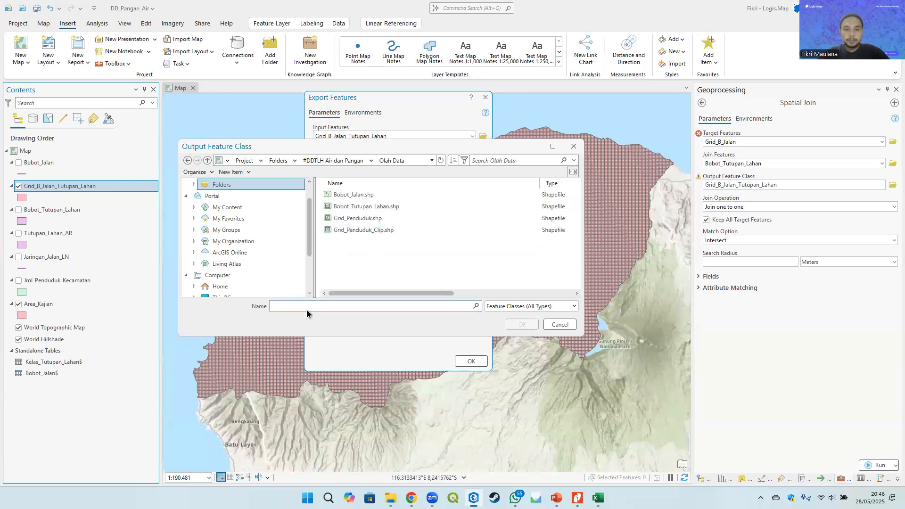
text(Grid_)
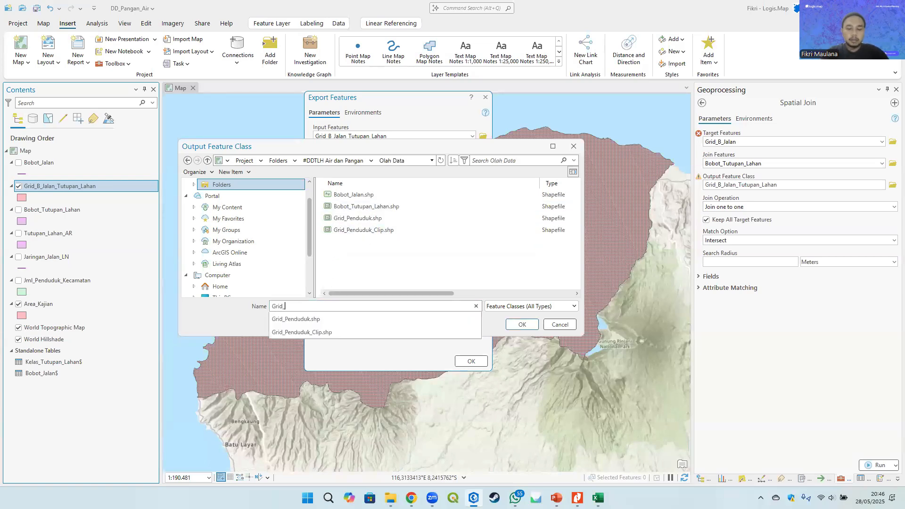
text(Penduduk_Bobot)
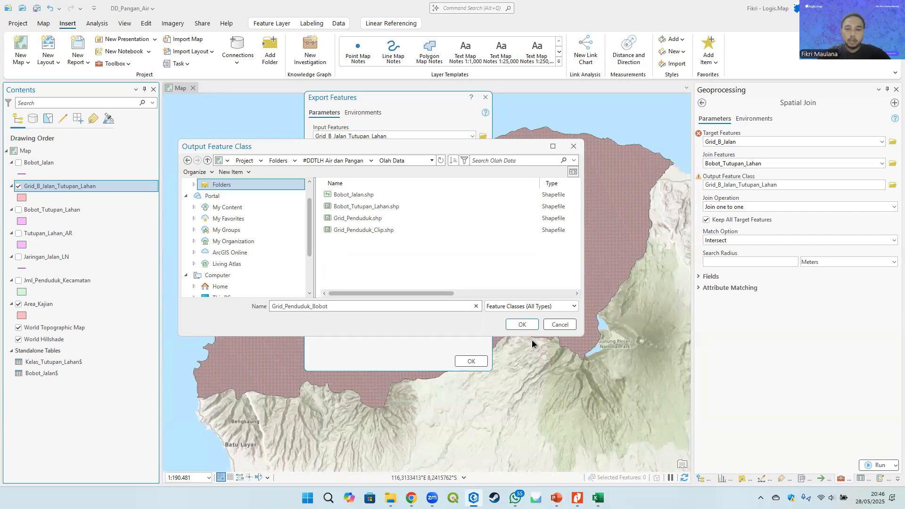
click(523, 324)
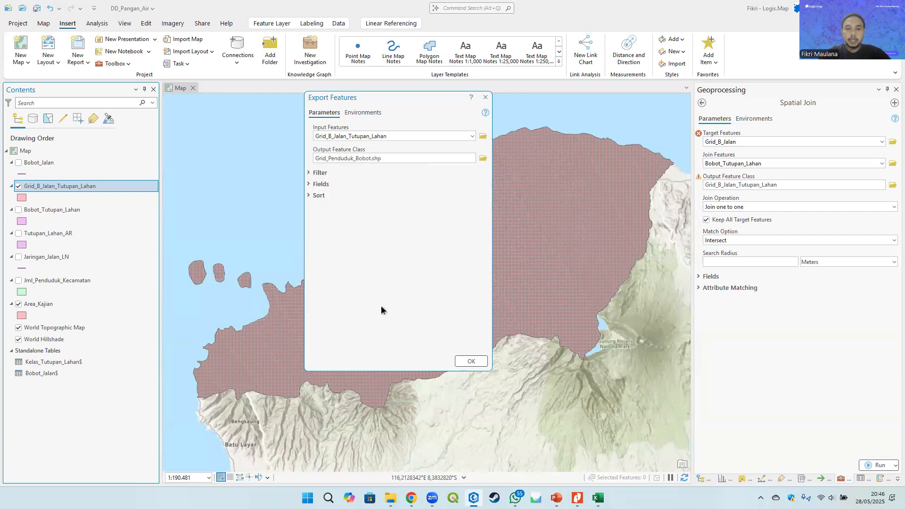
click(465, 361)
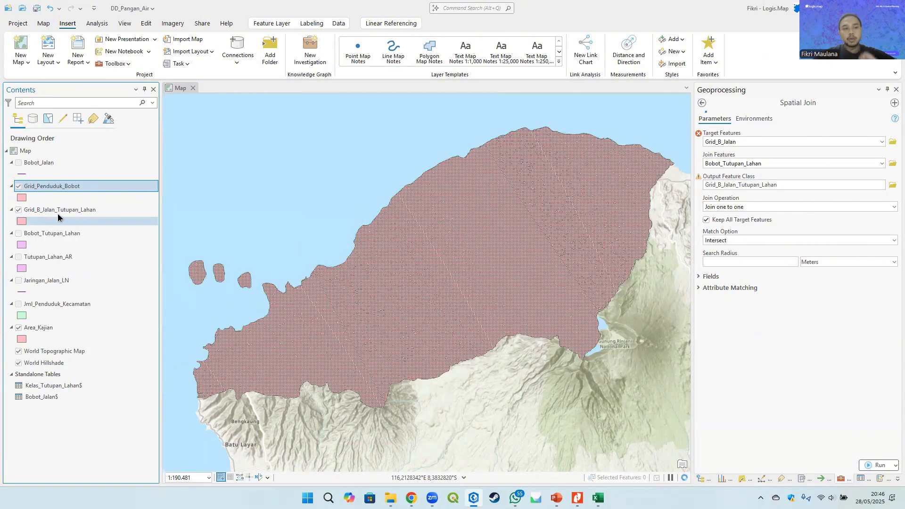
Step: Remove the Grid_B_Jalan_Tutupan_Lahan and Bobot_Tutupan_Lahan layers from the map
click(78, 209)
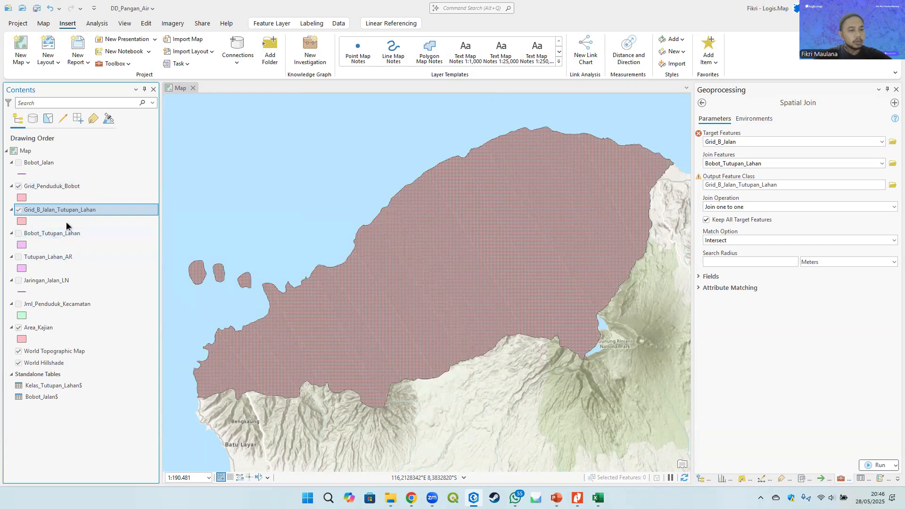
ctrl+click(61, 233)
right_click(71, 210)
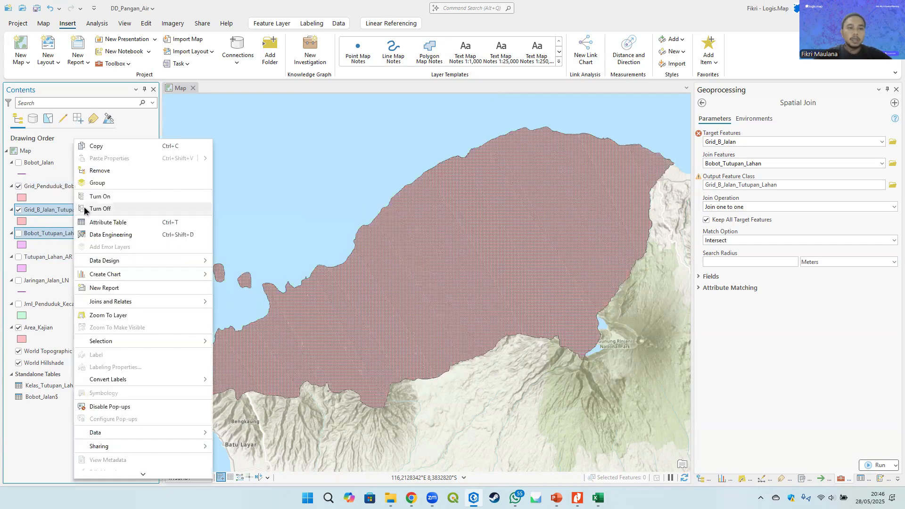
click(110, 171)
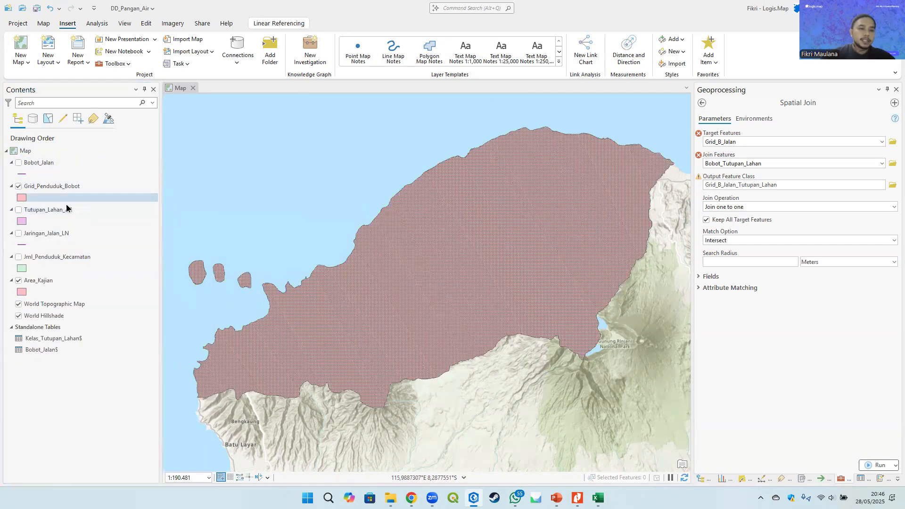
click(53, 187)
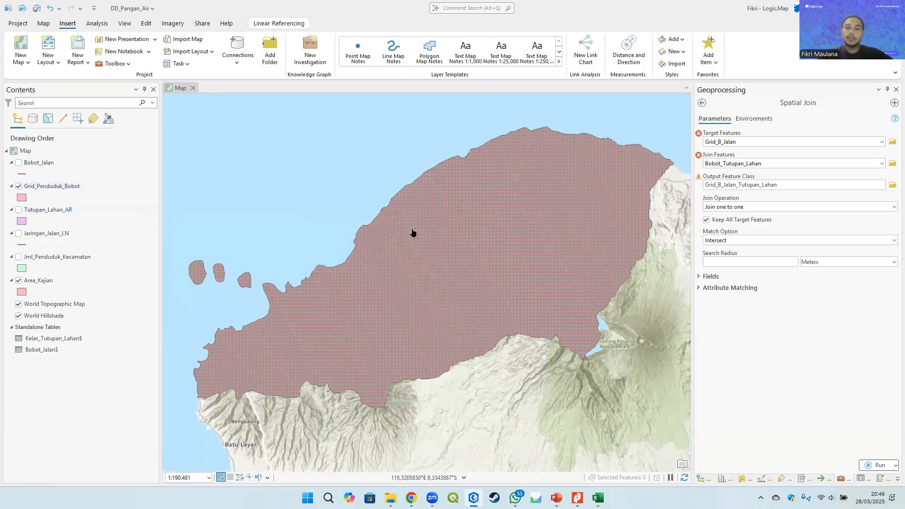
scroll(390, 258, up, 4)
scroll(311, 203, up, 3)
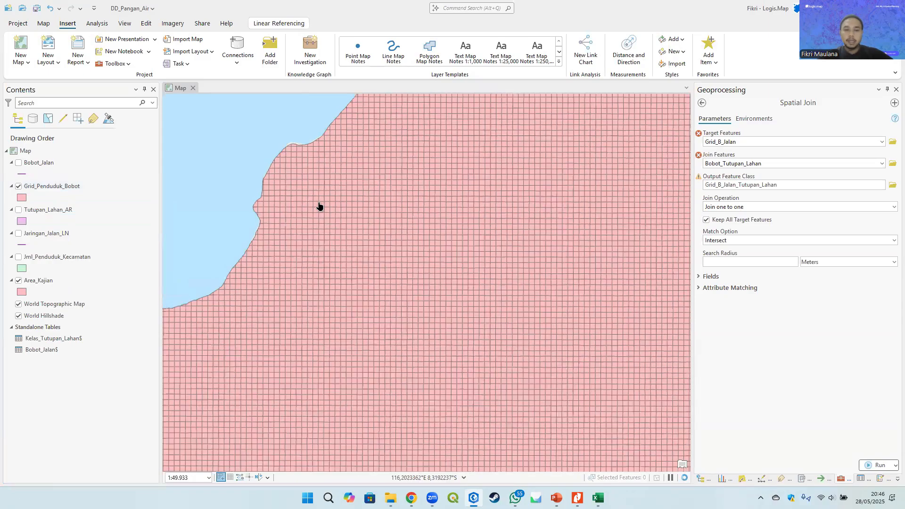
scroll(332, 250, down, 5)
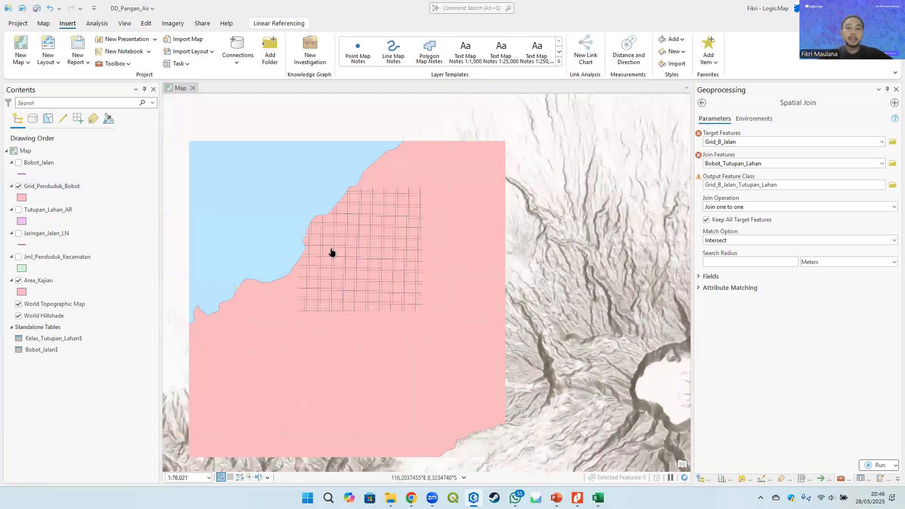
Step: Delete the ObjectID_1, Shape_Leng and Shape_Area fields from the Grid_Penduduk_Bobot attribute table
click(56, 187)
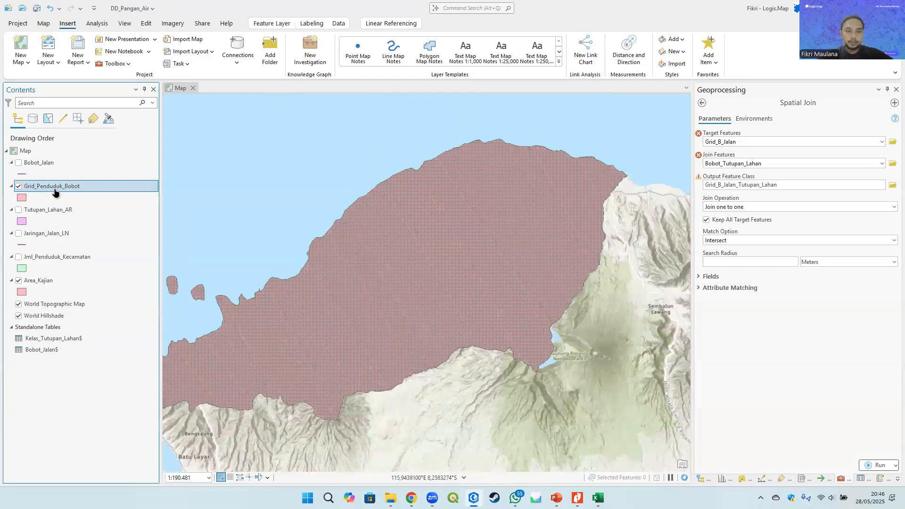
right_click(55, 189)
click(109, 208)
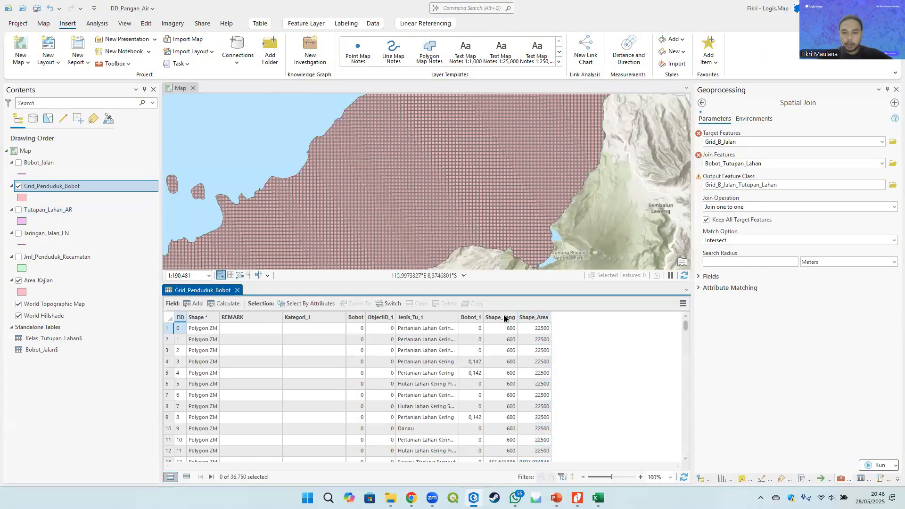
click(501, 318)
ctrl+click(535, 317)
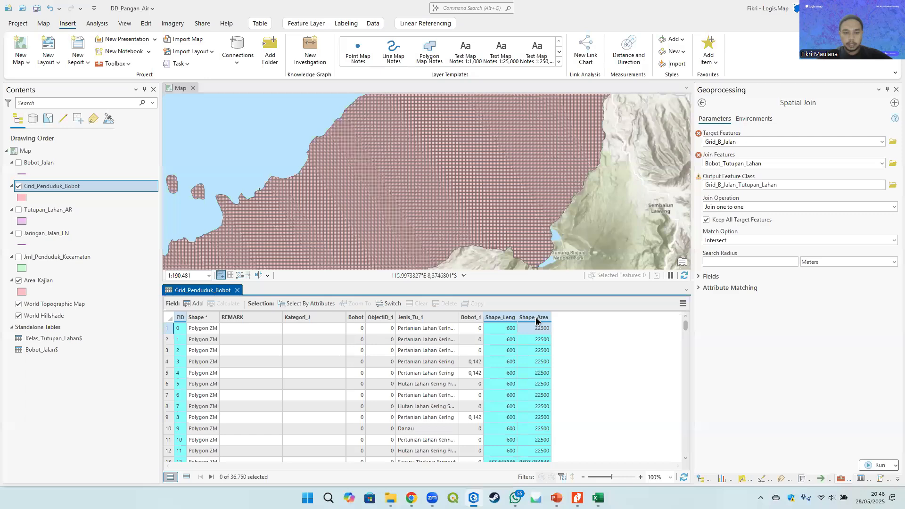
ctrl+click(380, 317)
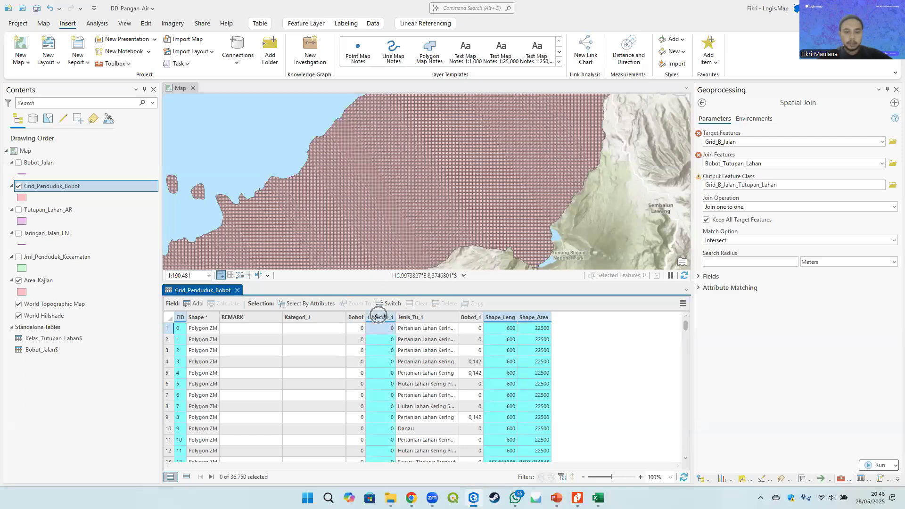
right_click(380, 317)
click(402, 314)
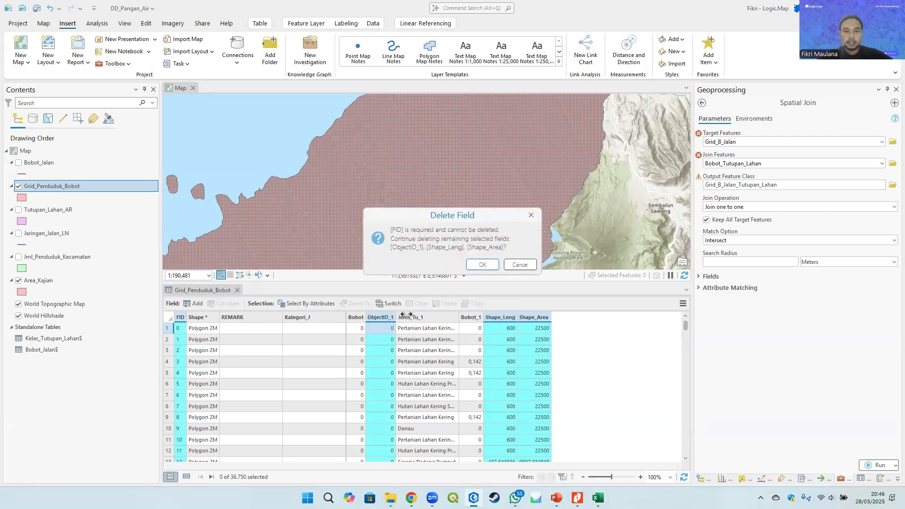
click(479, 262)
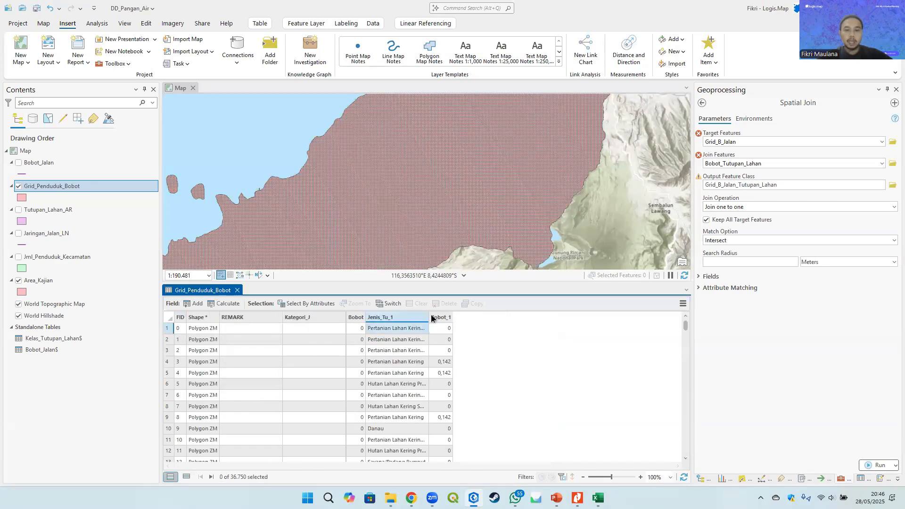
Step: Widen the Jenis_Tu_1 column to fit its text and review the road and land-cover weights in the table rows
double_click(430, 317)
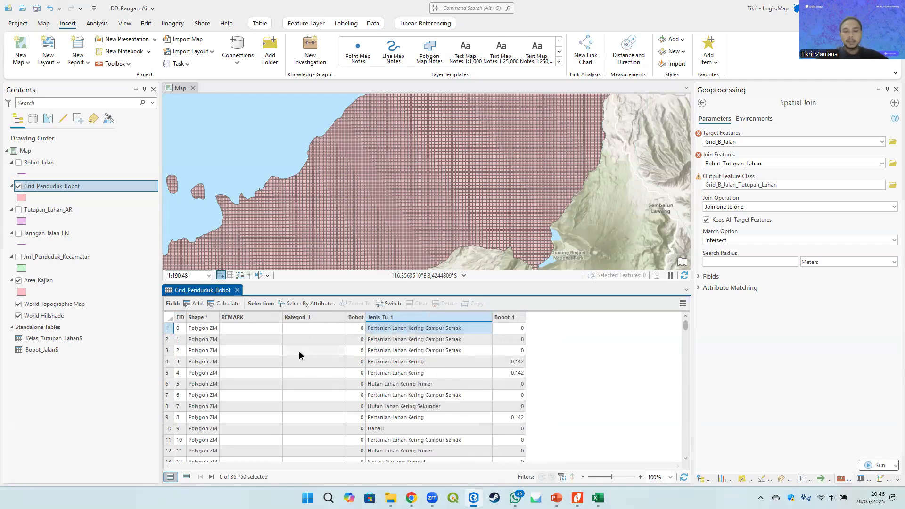
scroll(299, 352, down, 5)
scroll(299, 352, up, 5)
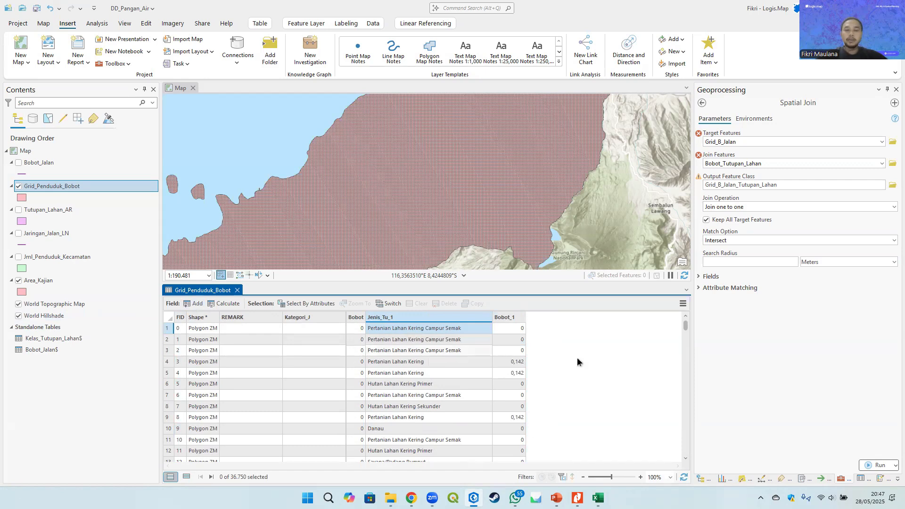
scroll(502, 394, down, 3)
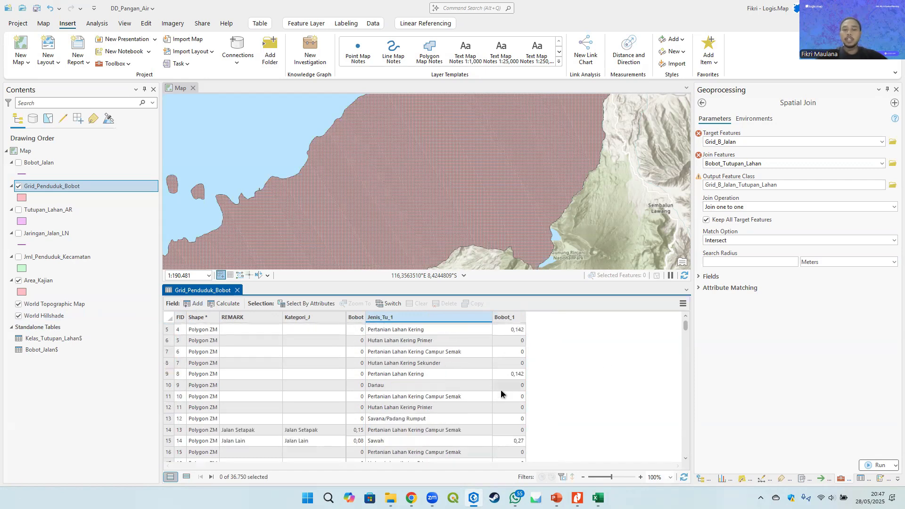
scroll(501, 394, up, 3)
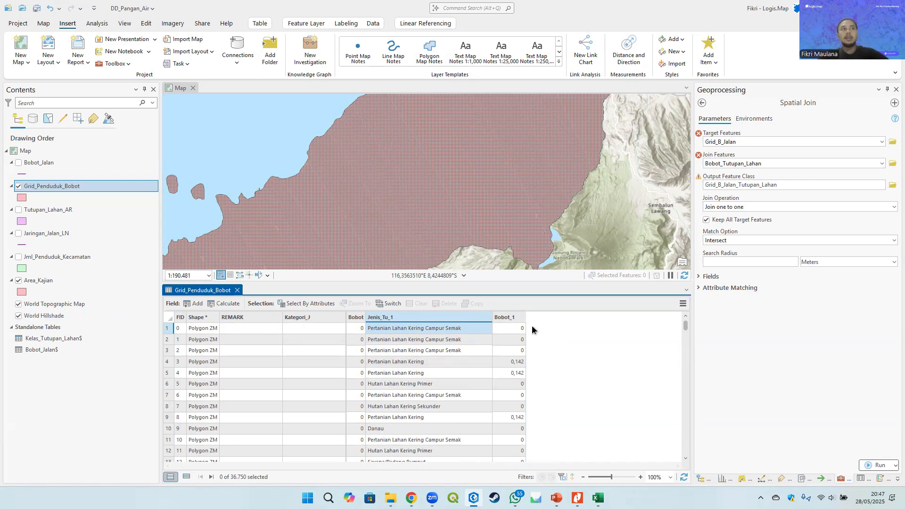
Step: Add a field named B_Total with data type Double to the Grid_Penduduk_Bobot layer
click(196, 304)
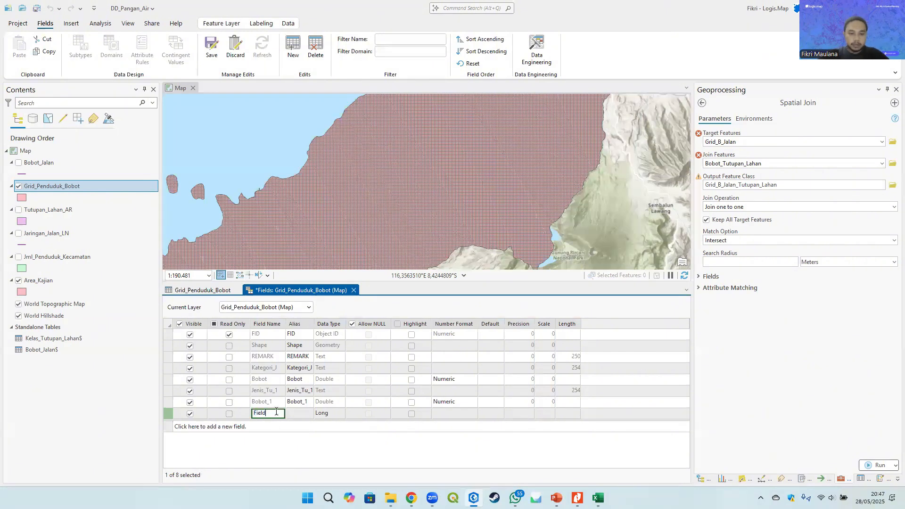
text(B_Total)
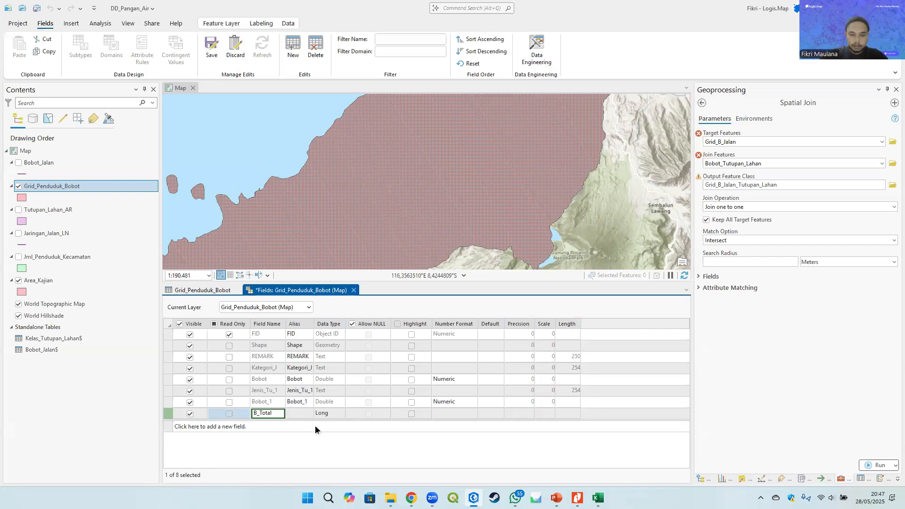
click(333, 414)
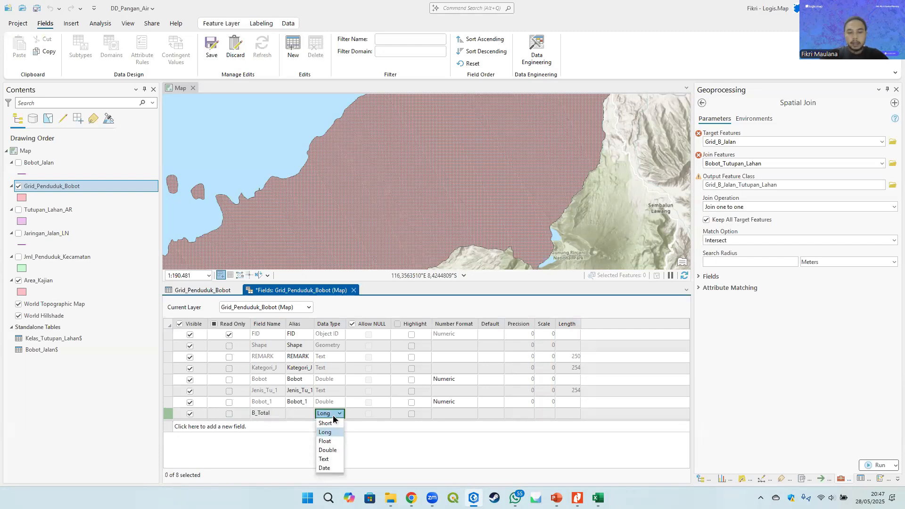
click(328, 451)
Step: Set the B_Total field's number format to Numeric with 2 decimal places and save the field changes
click(469, 413)
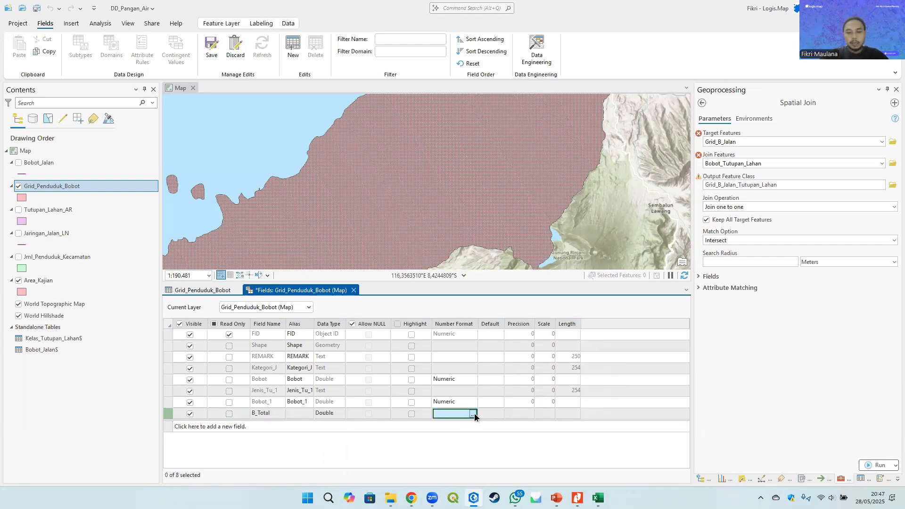
click(474, 414)
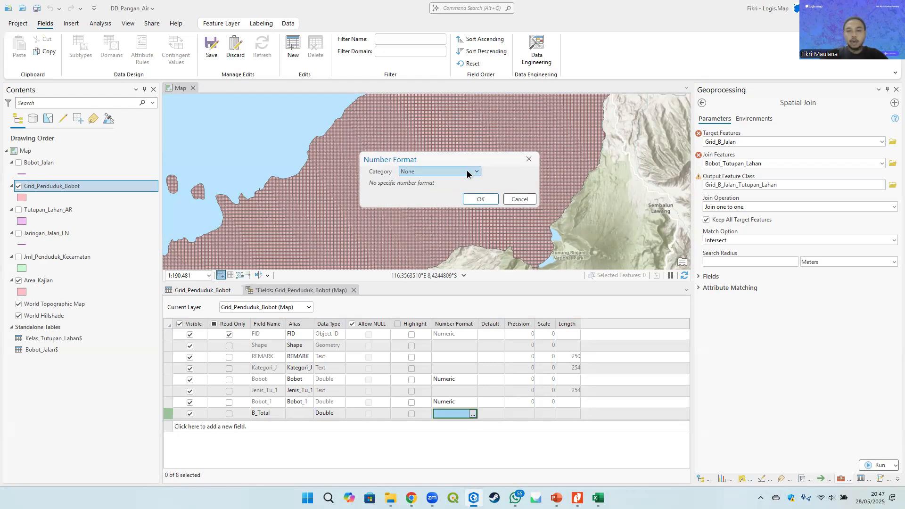
click(529, 159)
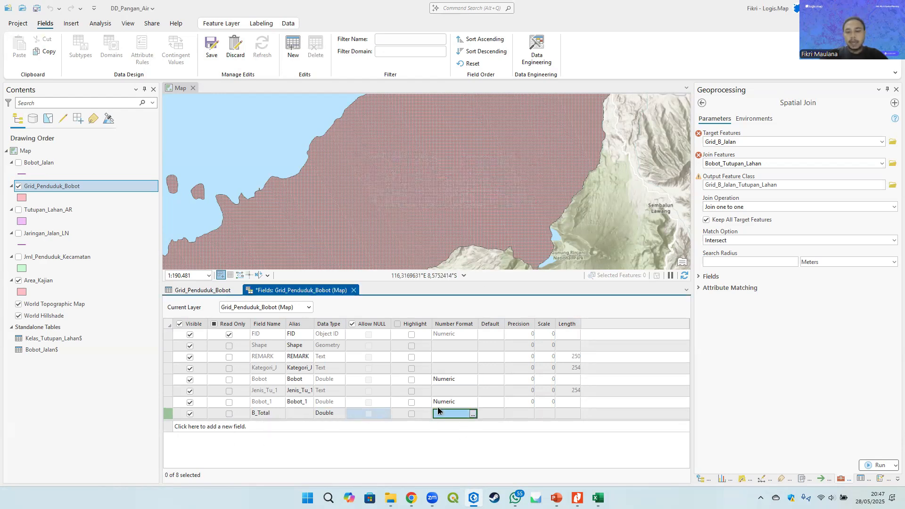
click(473, 415)
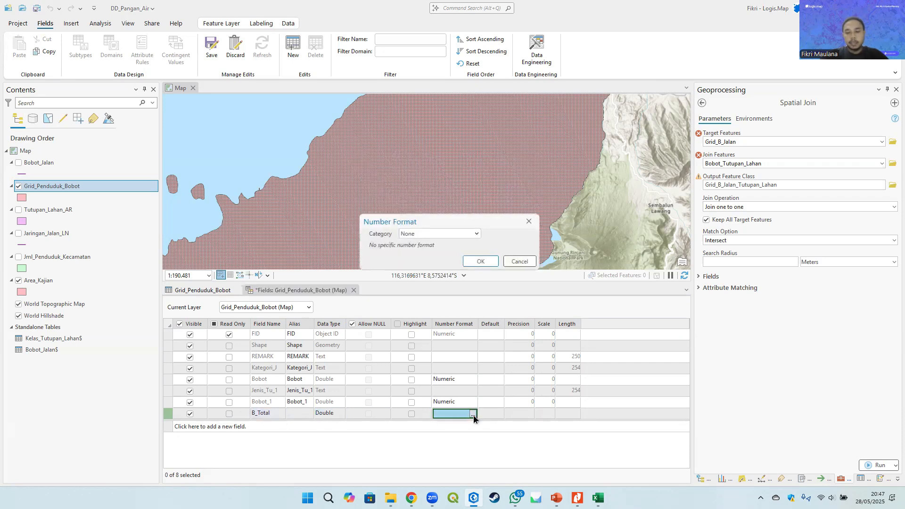
click(471, 233)
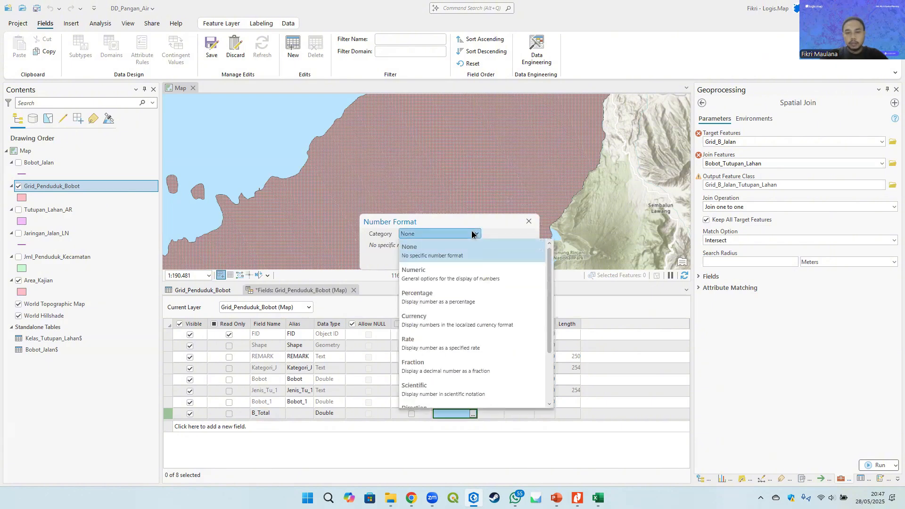
click(445, 272)
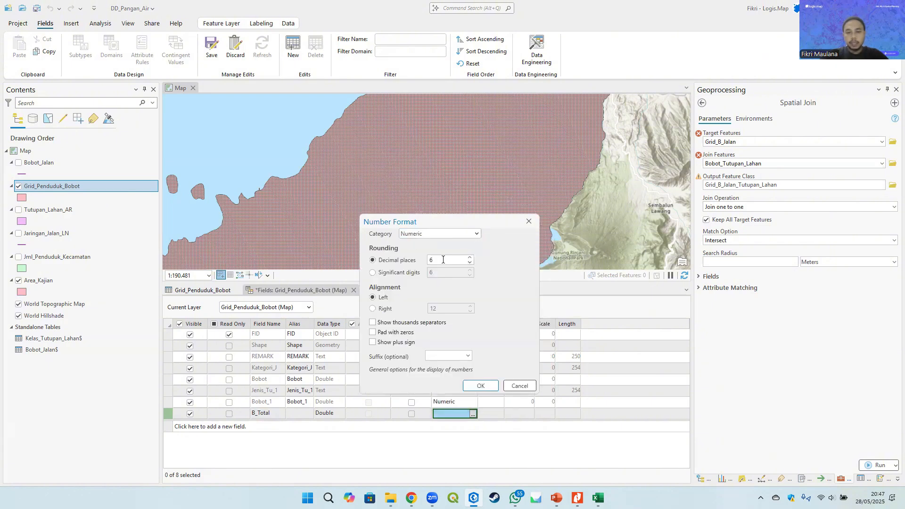
text(2)
click(485, 384)
click(217, 41)
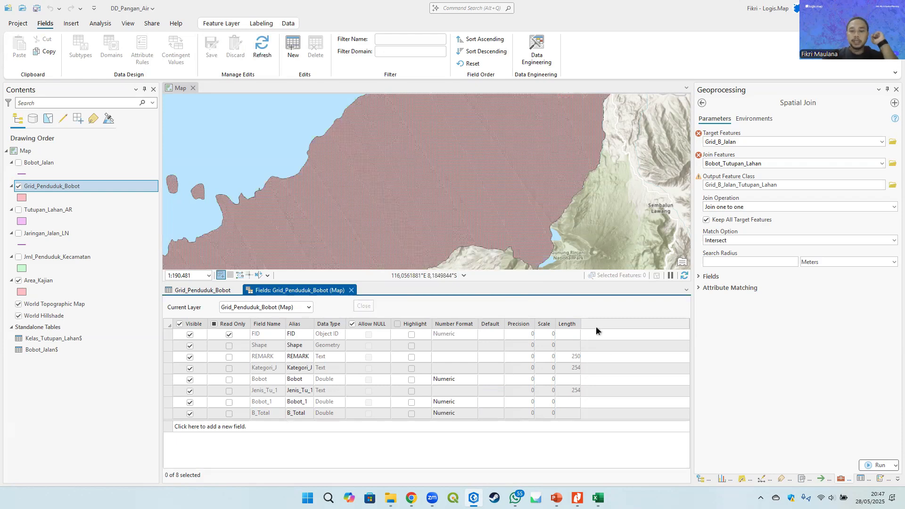
Step: Switch to the ArcGIS Pro Tematik - D3TLH presentation in PowerPoint and review the population distribution formula on slide 5
mouse_move(556, 498)
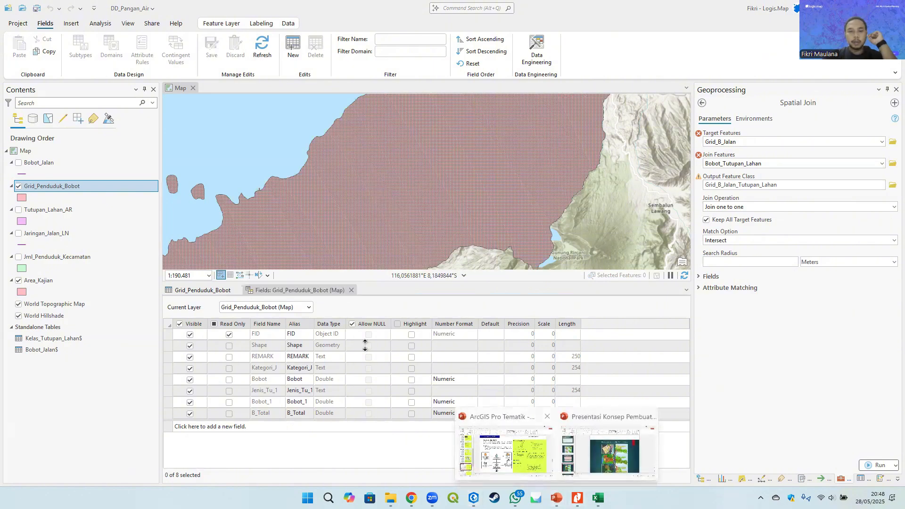
click(519, 464)
scroll(110, 262, up, 5)
click(80, 318)
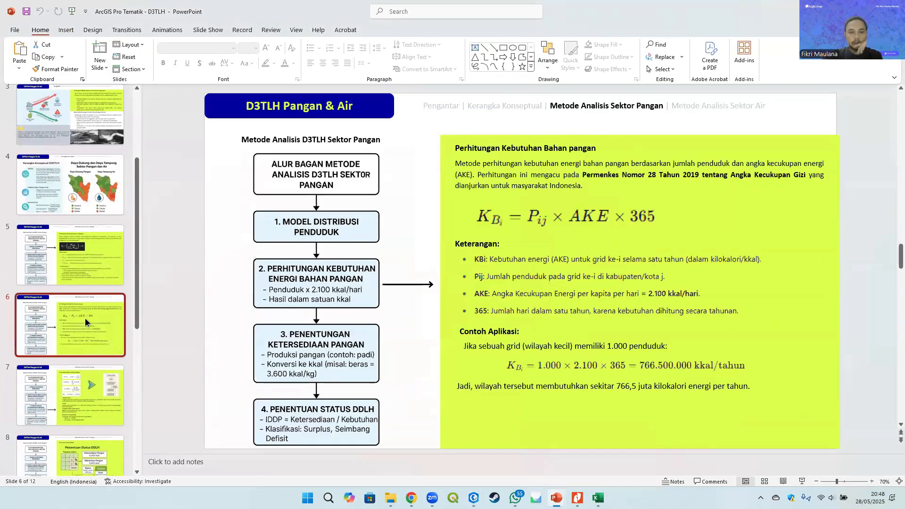
click(71, 257)
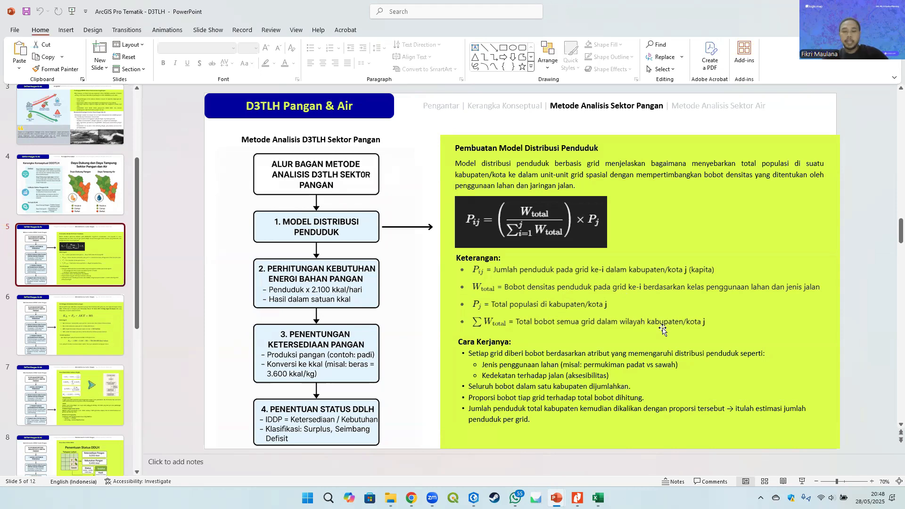
Step: Return to ArcGIS Pro and add a field named Penduduk with data type Double to the Grid_Penduduk_Bobot layer
key(alt+Tab)
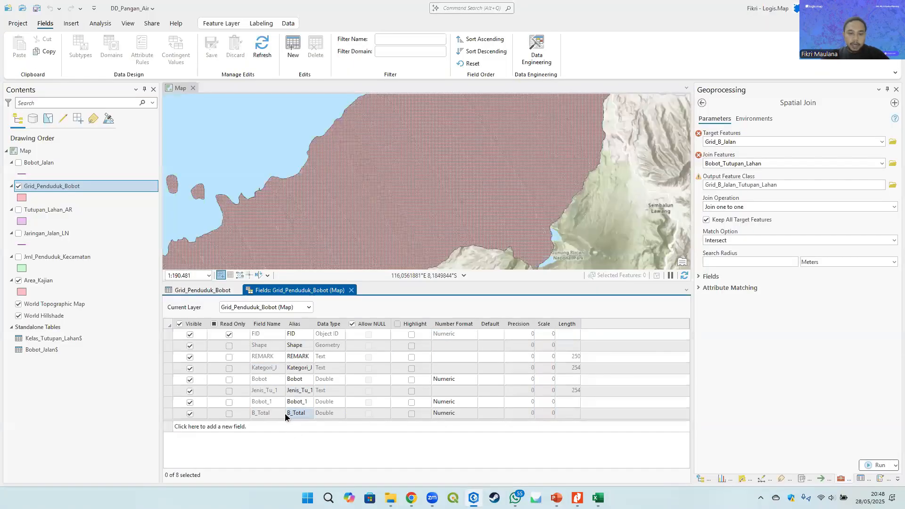
click(293, 48)
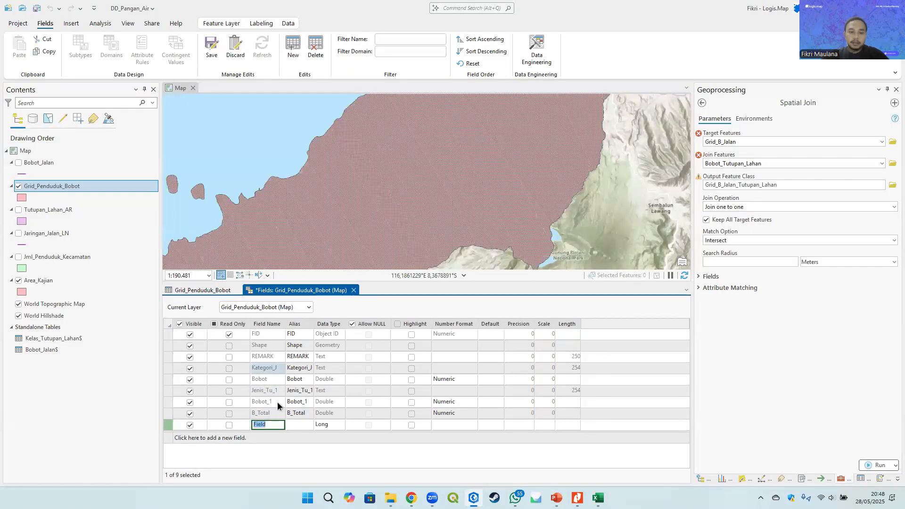
text(Pendudu)
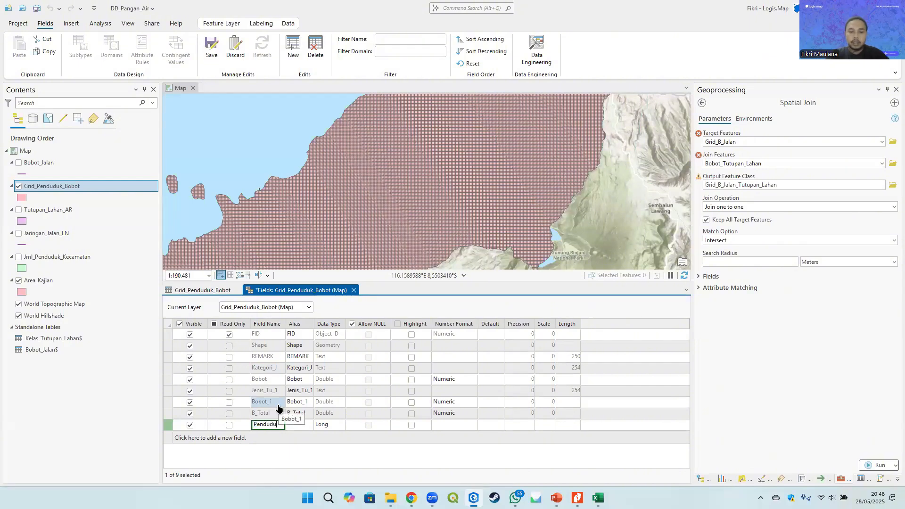
text(k)
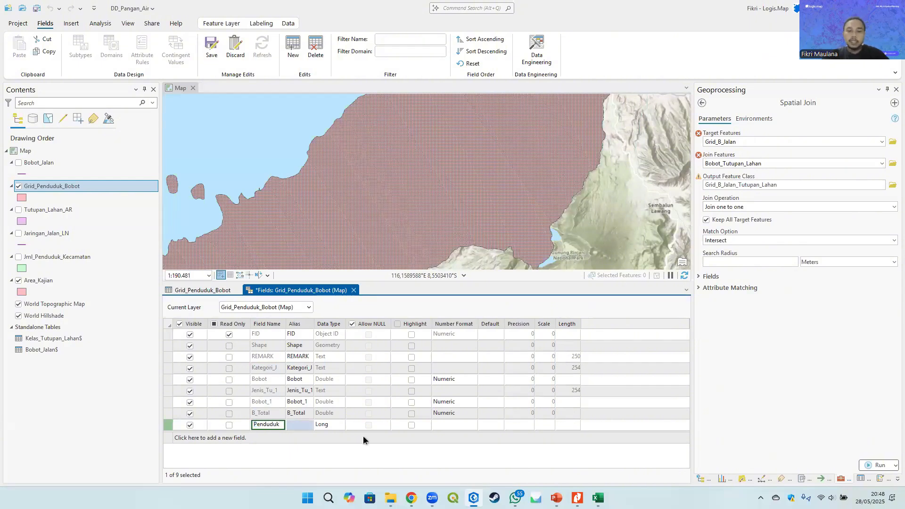
click(324, 425)
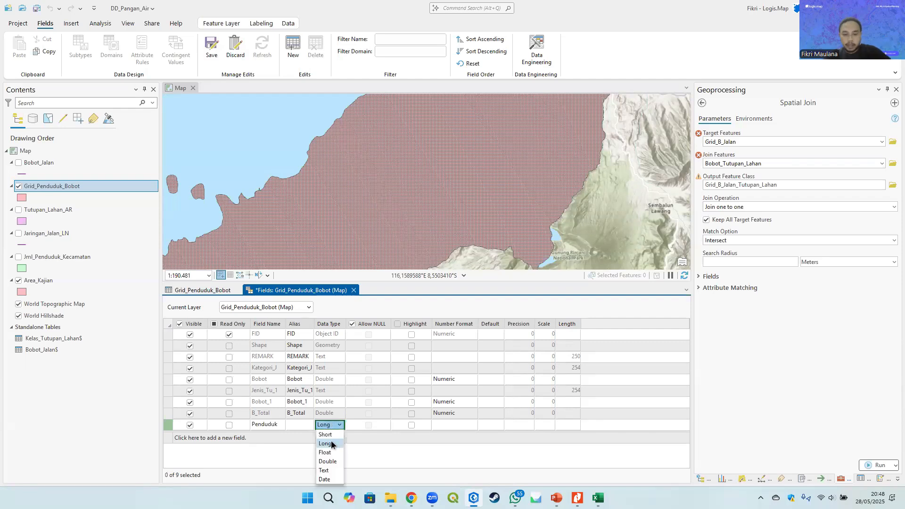
click(330, 462)
Step: Set the Penduduk field's number format to Numeric with 0 decimal places, save the field changes and close the fields view
click(467, 424)
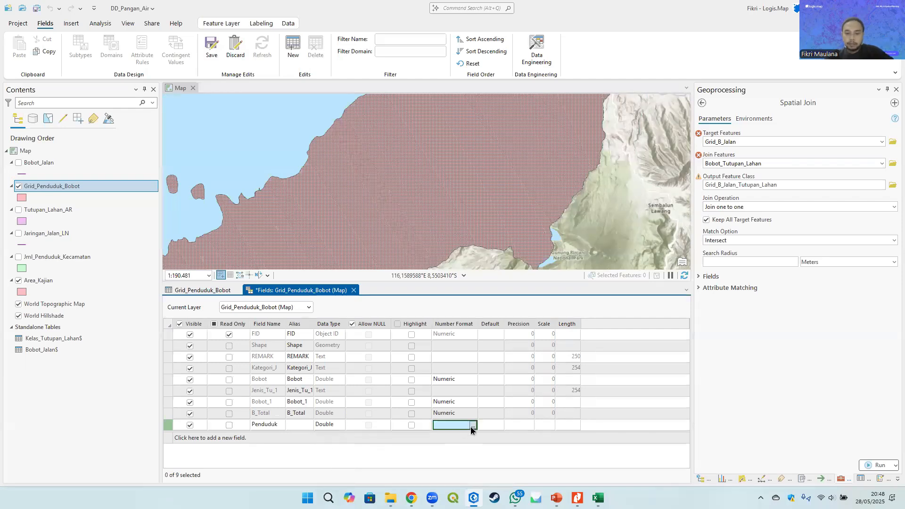
click(472, 426)
click(452, 234)
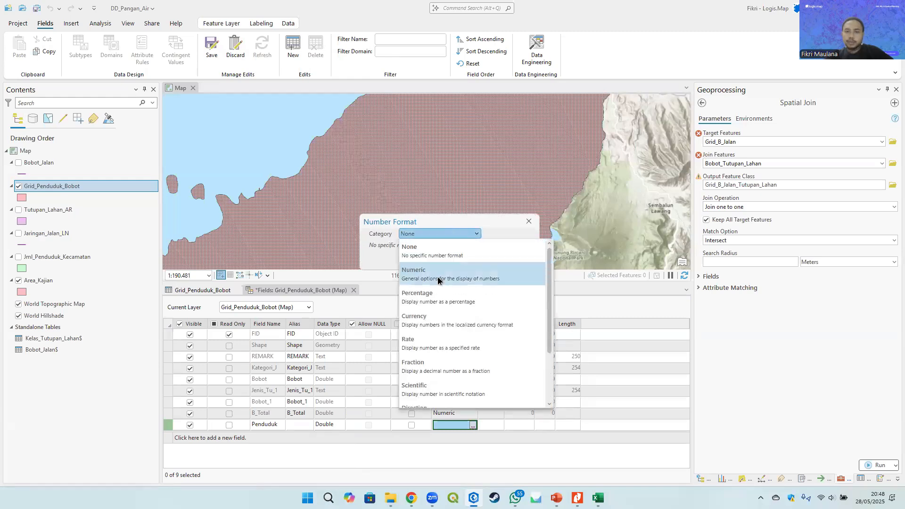
click(438, 275)
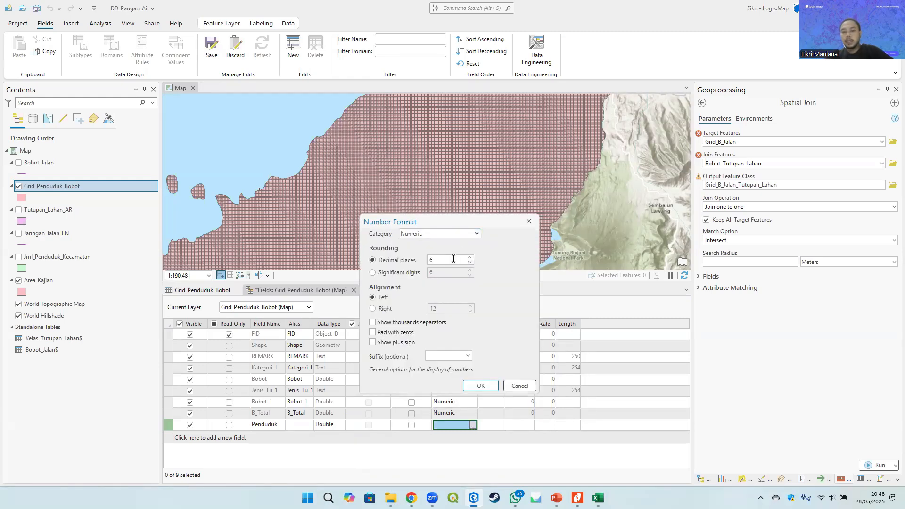
double_click(453, 259)
text(0)
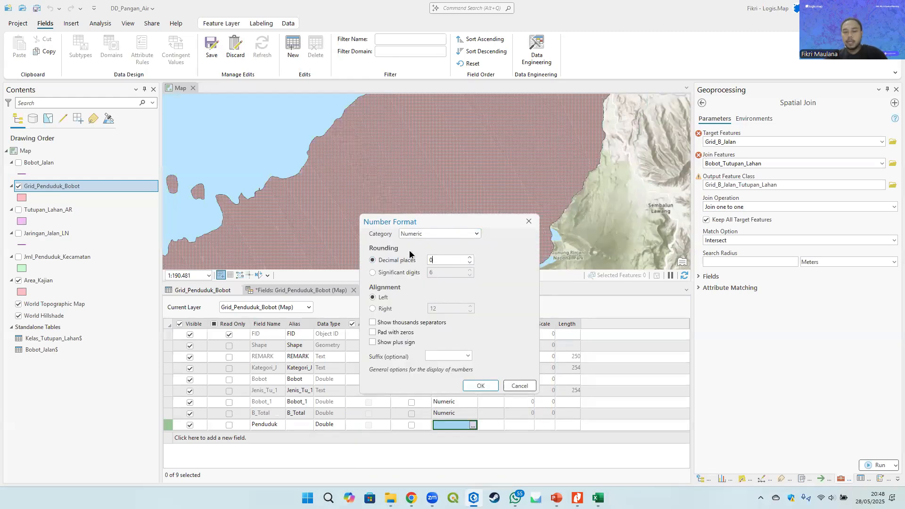
click(486, 386)
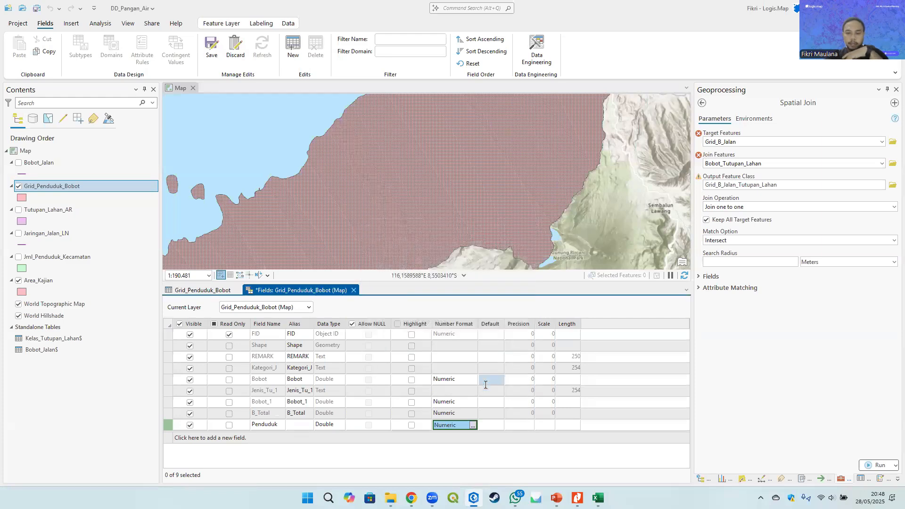
click(210, 54)
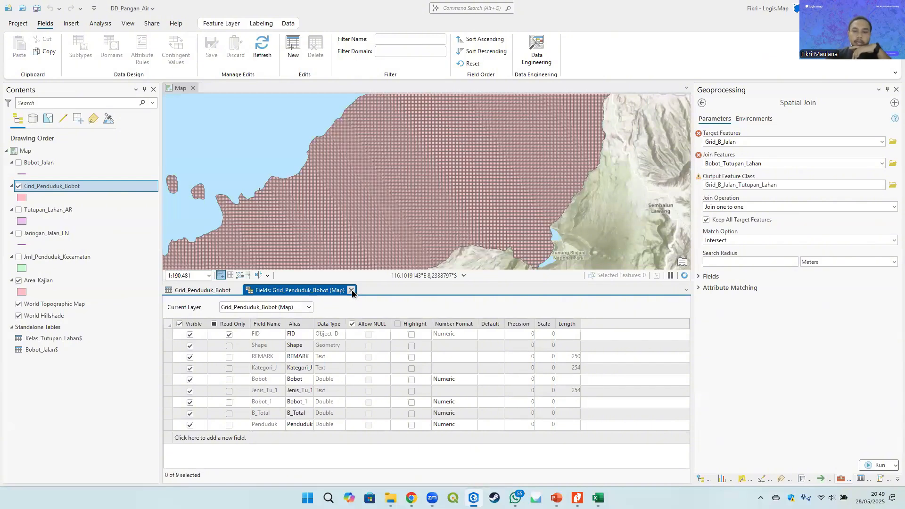
click(351, 291)
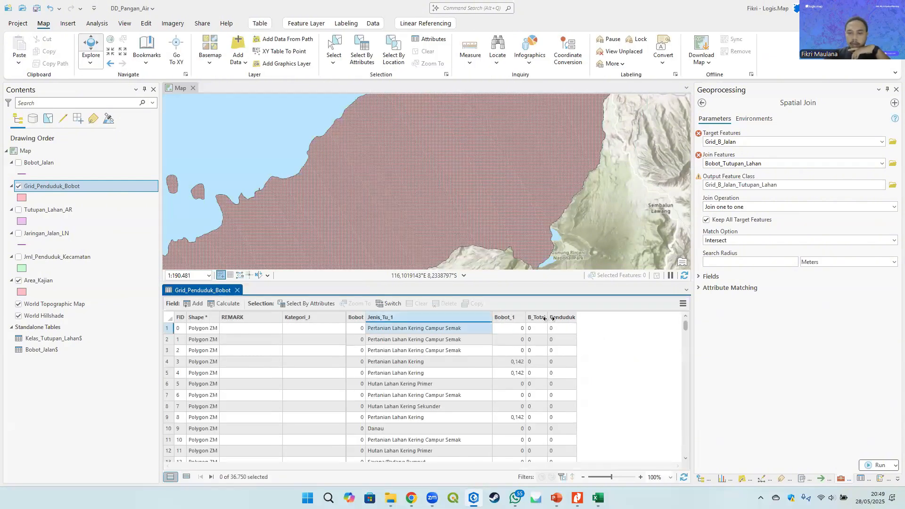
Step: Widen the B_Total column, inspect the Jalan Lain and Jalan Setapak rows by selecting each, and clear the selection
click(528, 319)
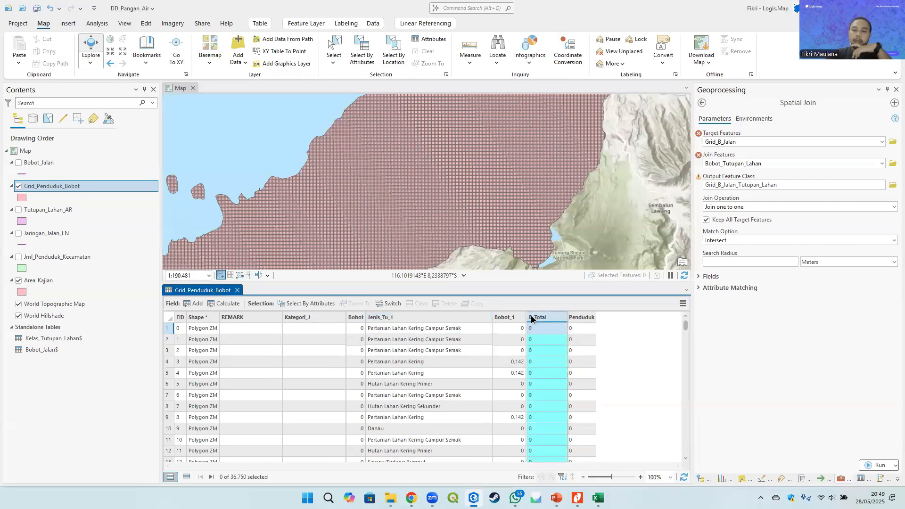
click(541, 350)
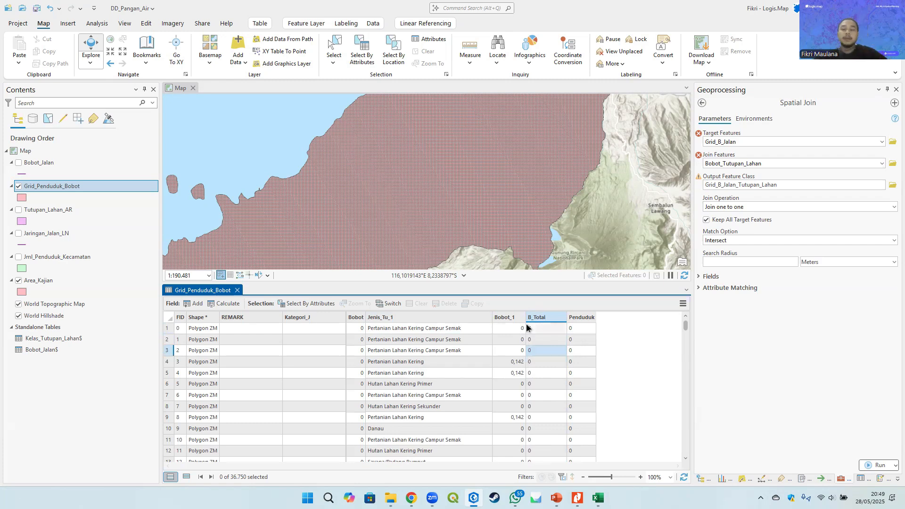
scroll(428, 356, down, 3)
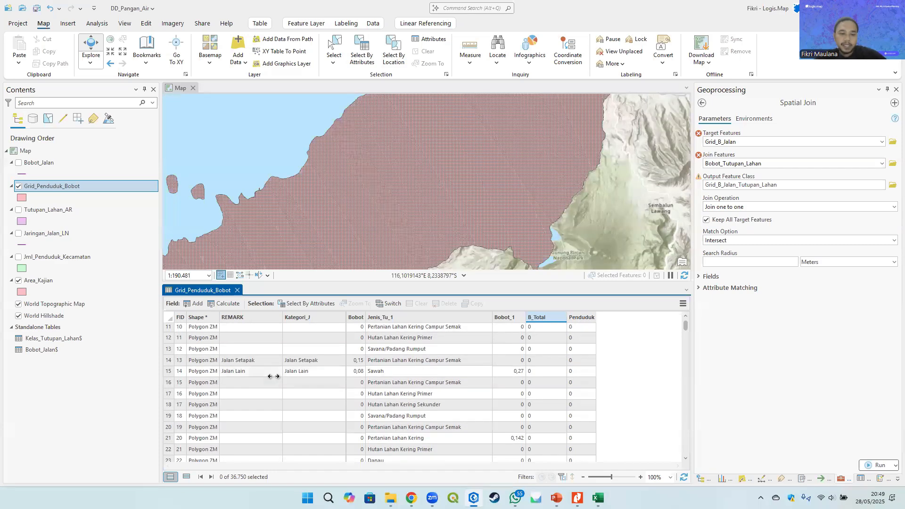
click(168, 371)
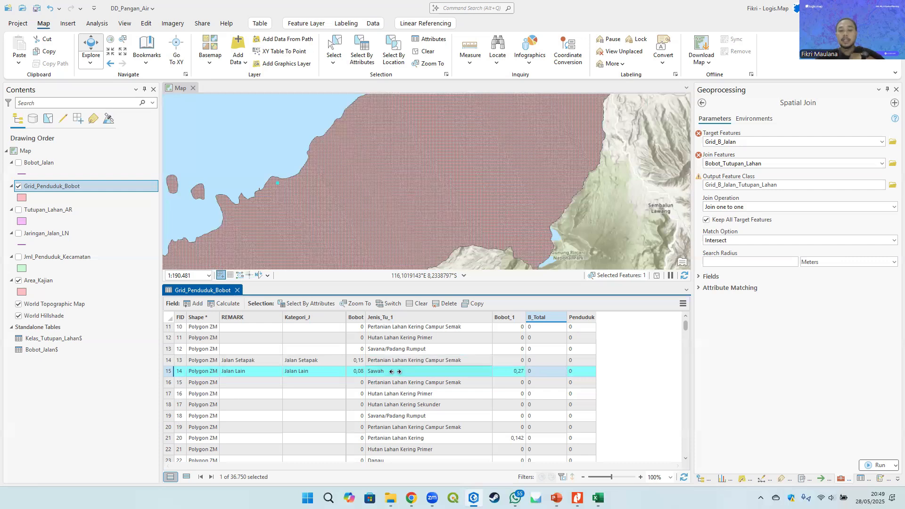
click(303, 359)
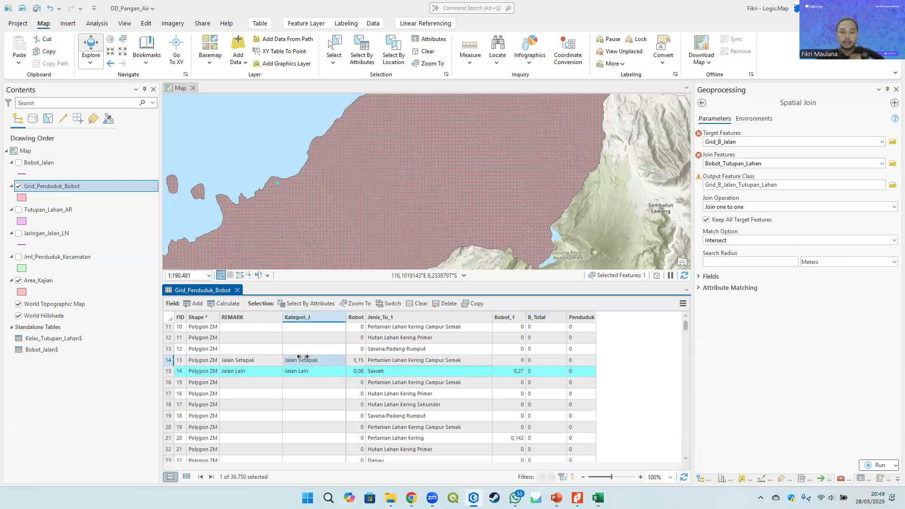
click(169, 361)
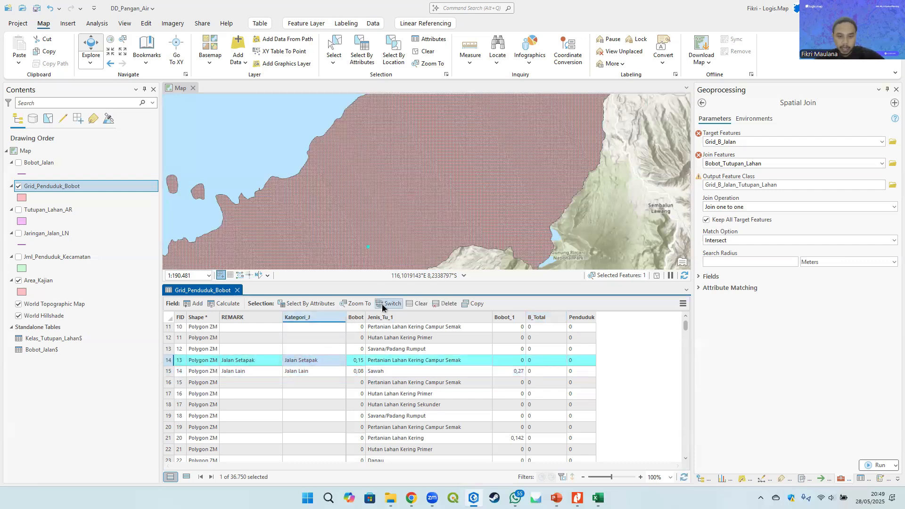
click(422, 304)
Step: Select the Grid_Penduduk_Bobot records by attributes where REMARK is not equal to a blank value
click(305, 305)
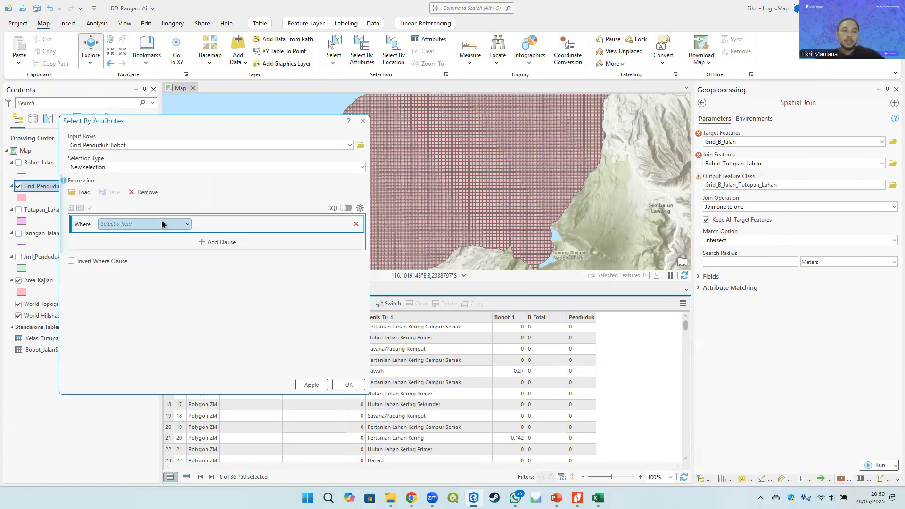
click(161, 224)
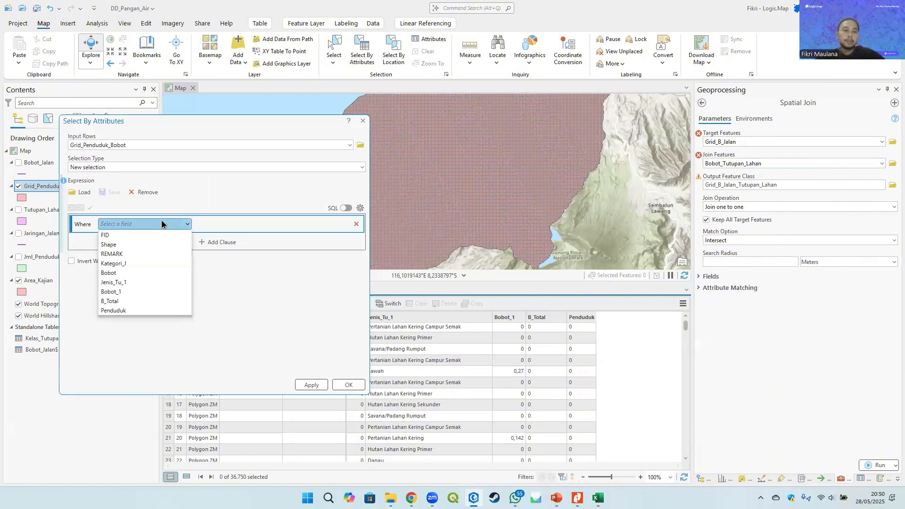
click(124, 254)
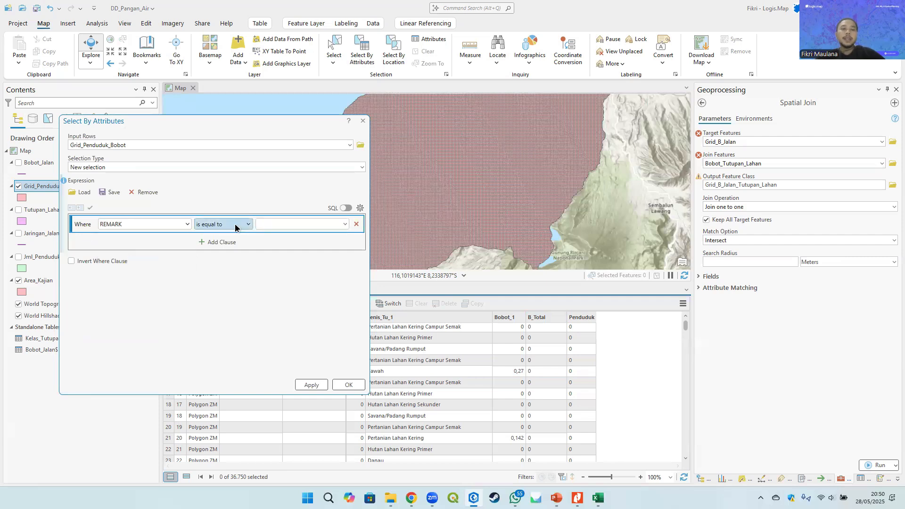
click(345, 224)
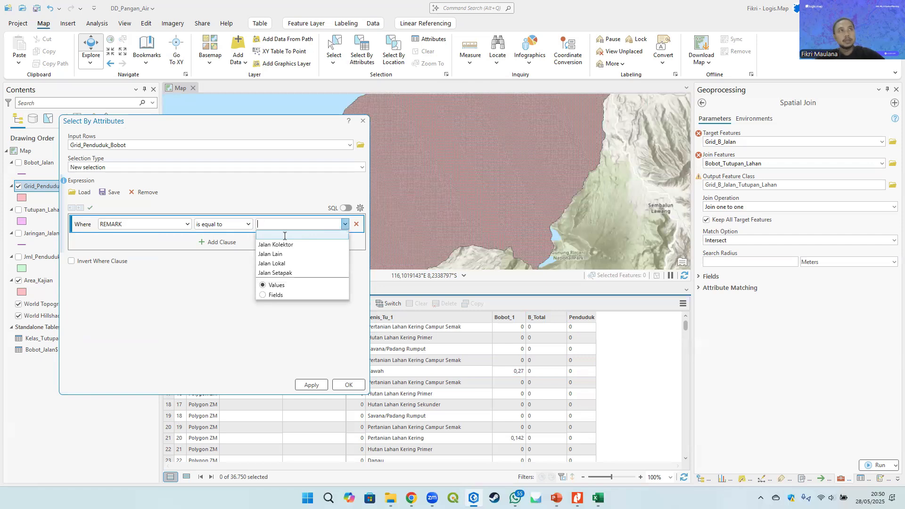
click(239, 226)
click(238, 225)
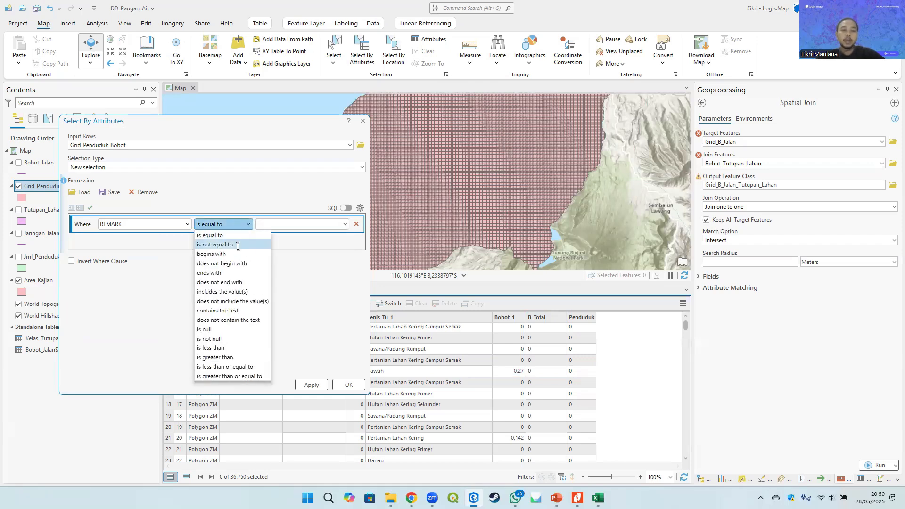
click(237, 246)
click(345, 225)
click(283, 234)
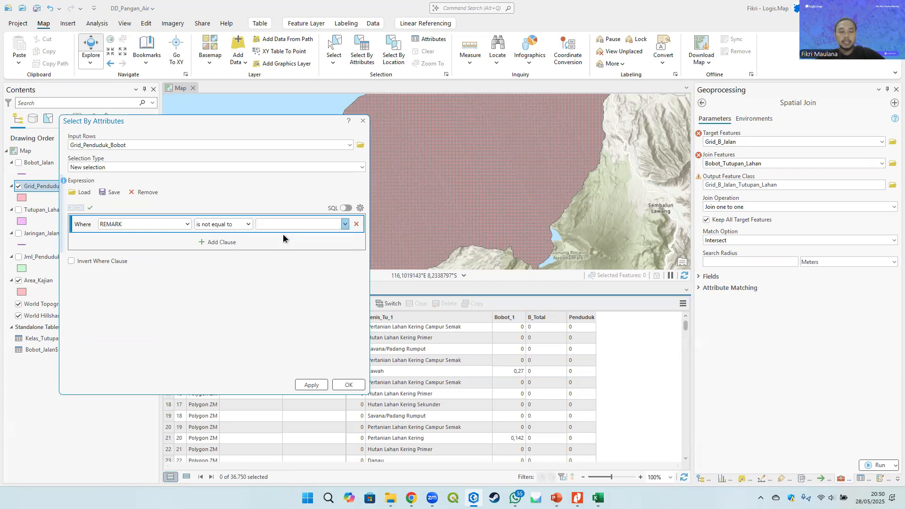
drag(289, 118, 767, 108)
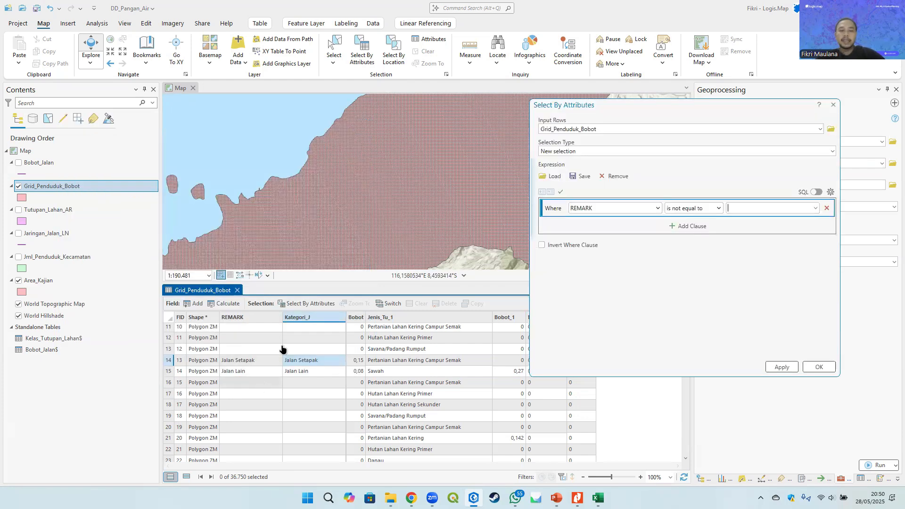
drag(656, 107, 562, 96)
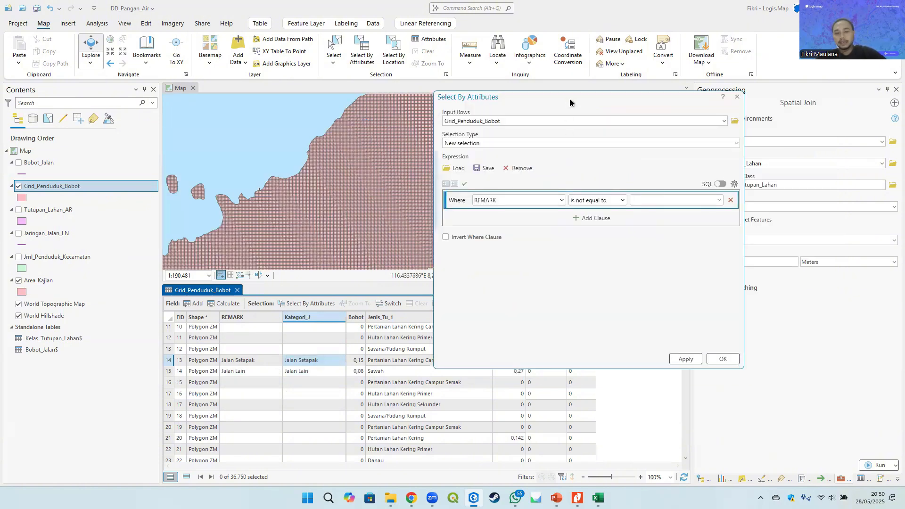
drag(570, 98, 191, 105)
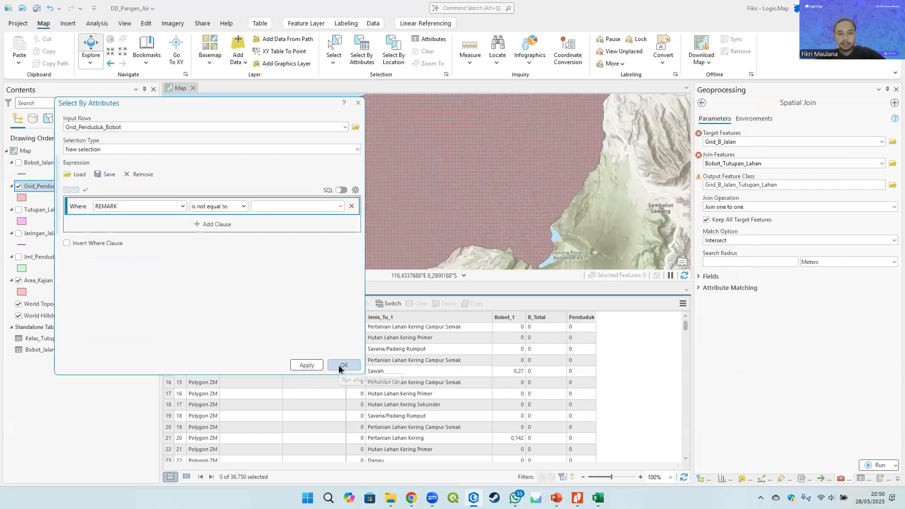
click(342, 366)
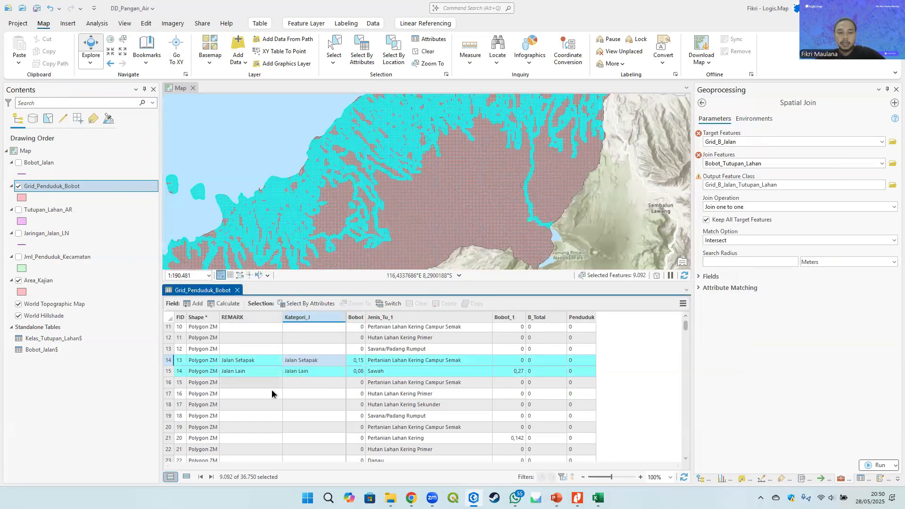
Step: Sort the table by REMARK in descending order and calculate B_Total as !Bobot! for the selected records
scroll(288, 385, down, 4)
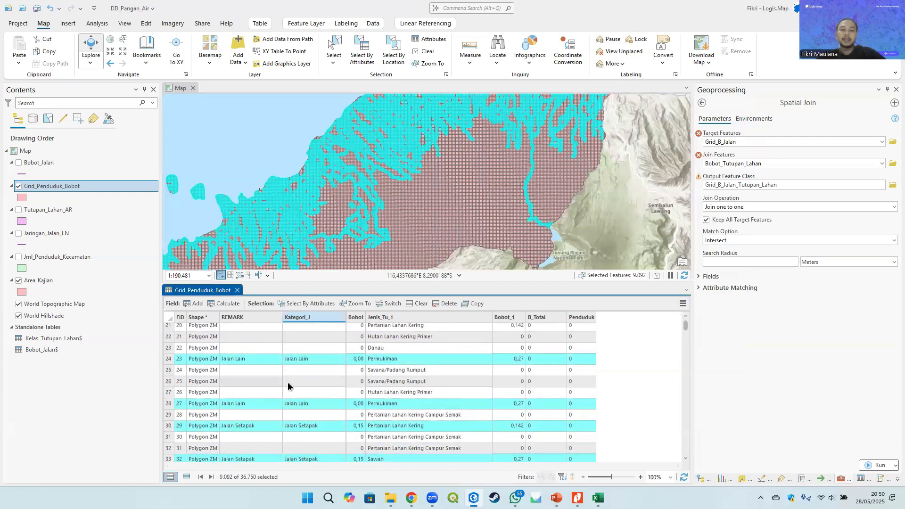
double_click(250, 315)
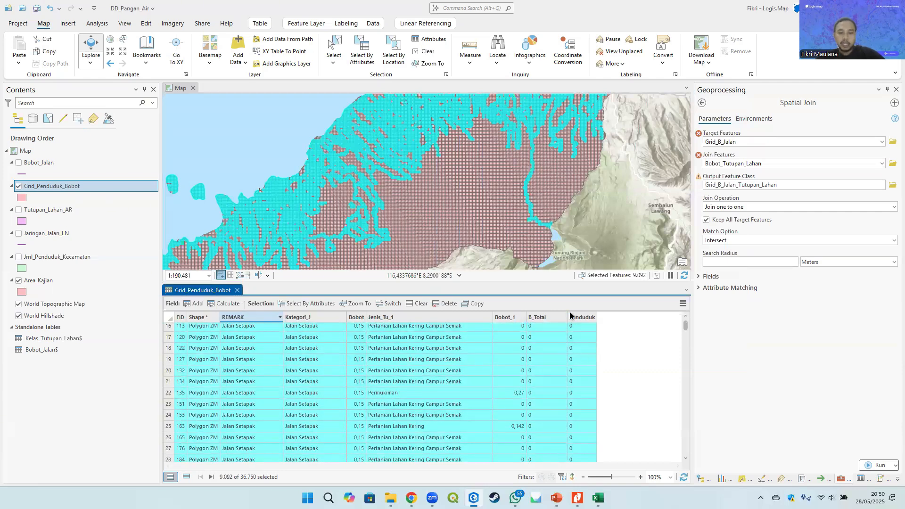
right_click(547, 316)
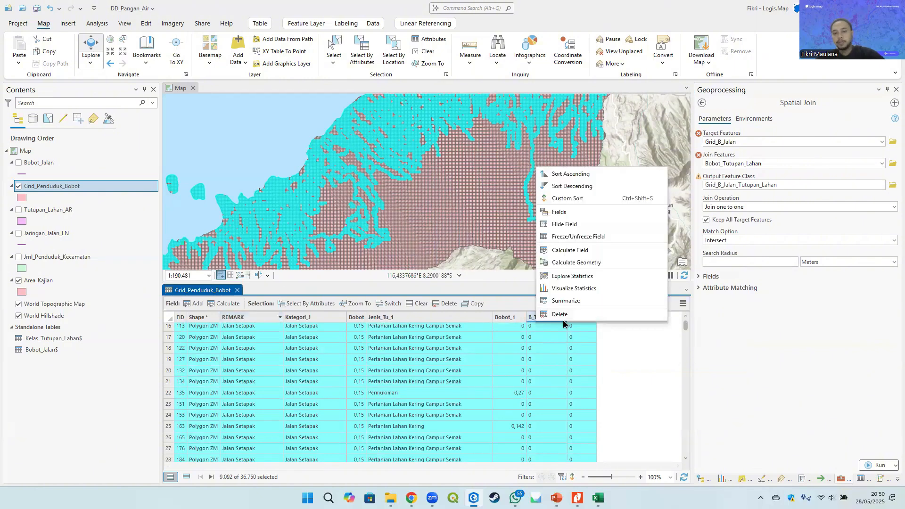
click(579, 250)
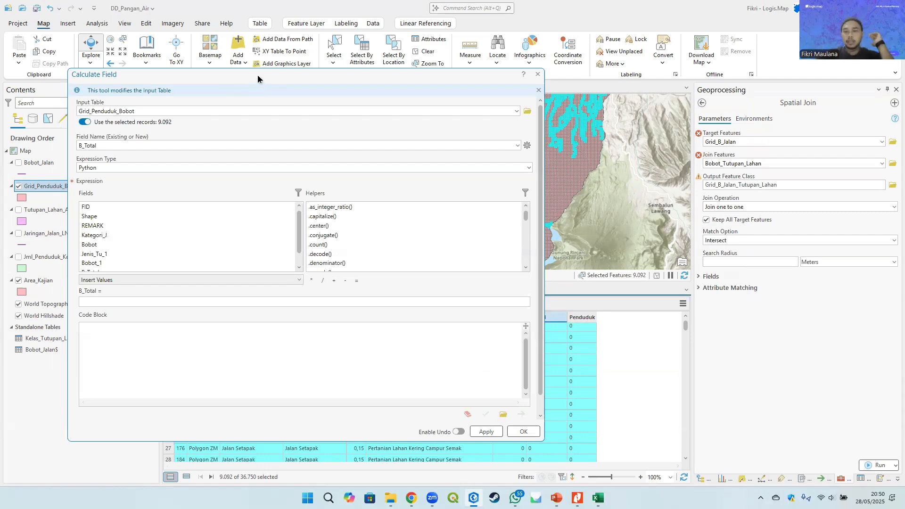
drag(258, 74, 577, 44)
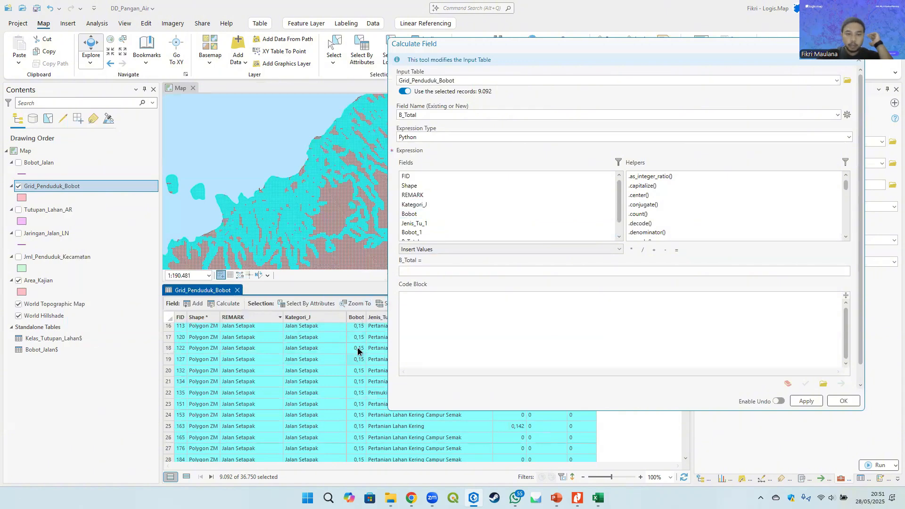
double_click(431, 213)
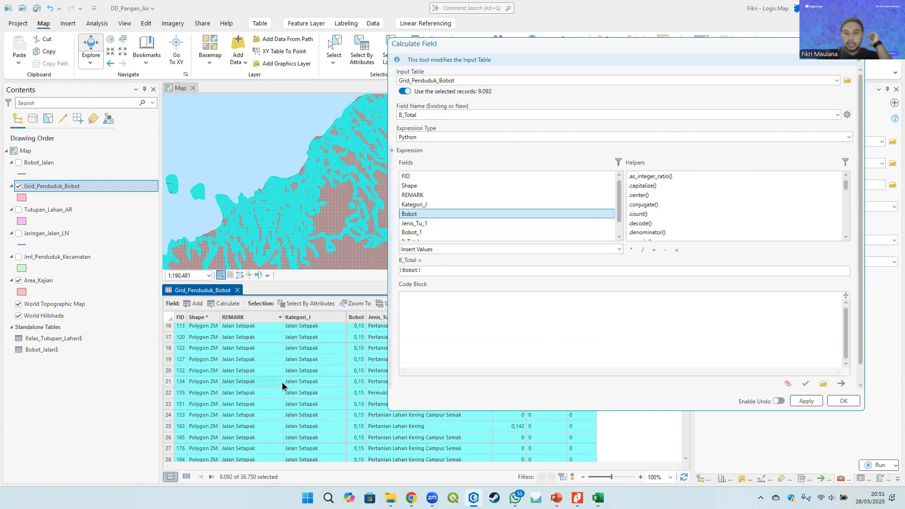
click(841, 401)
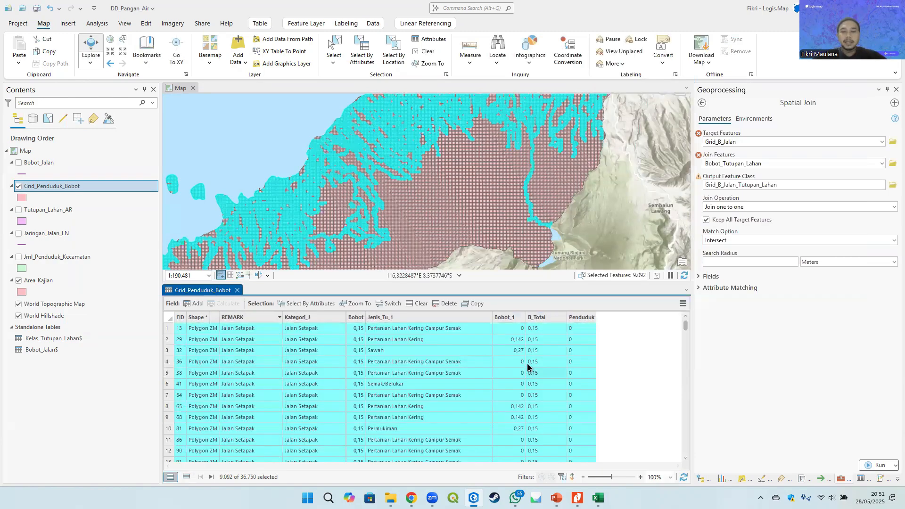
Step: Review the calculated B_Total values and clear the record selection
scroll(527, 366, down, 5)
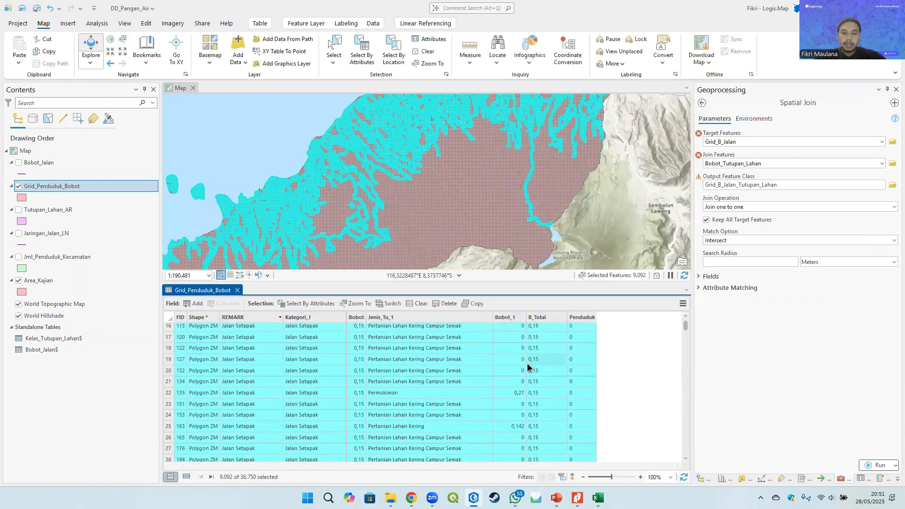
click(413, 303)
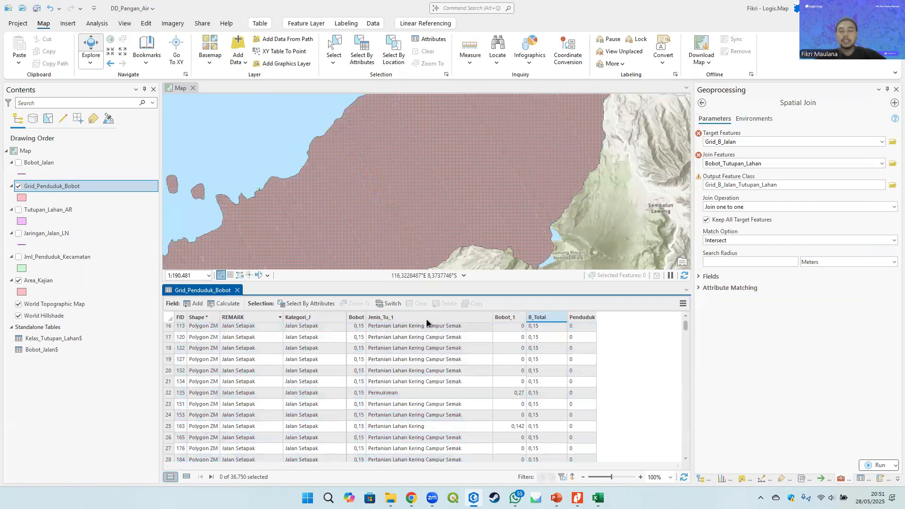
scroll(489, 351, down, 2)
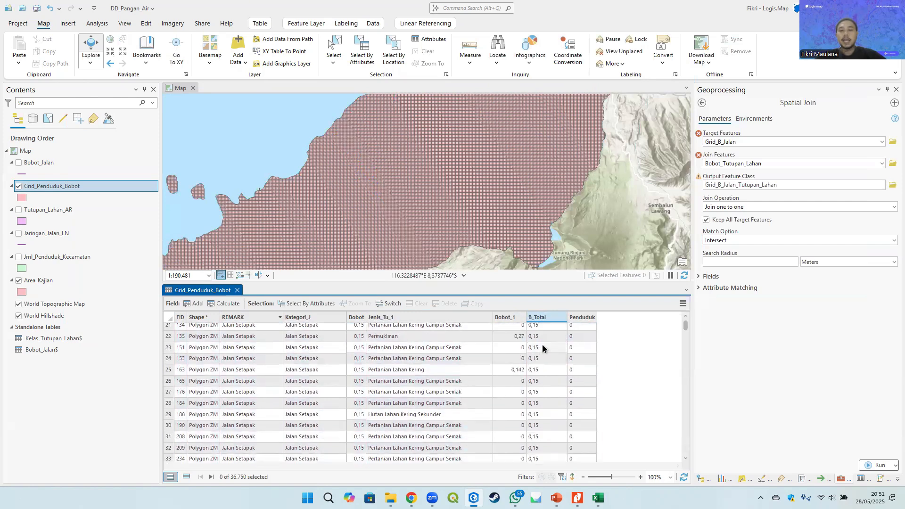
Step: Select the Grid_Penduduk_Bobot records by attributes where B_Total is equal to 0
click(313, 304)
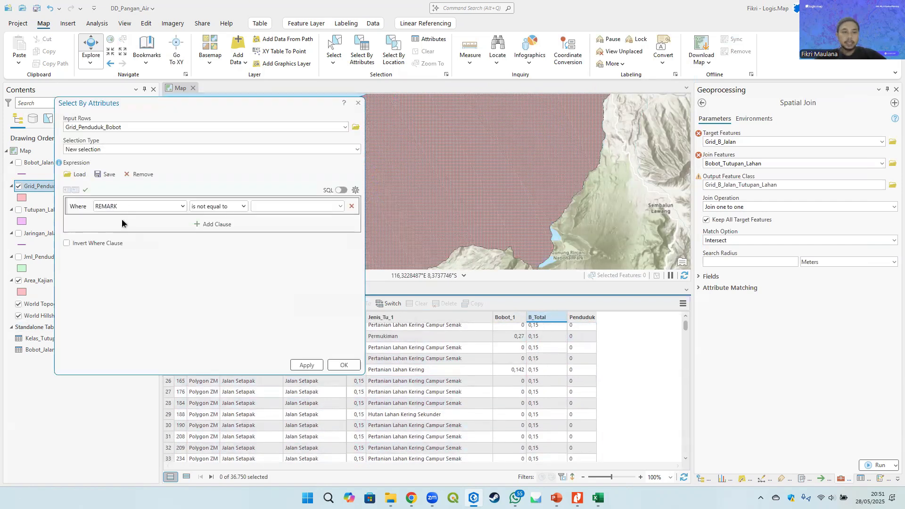
click(134, 204)
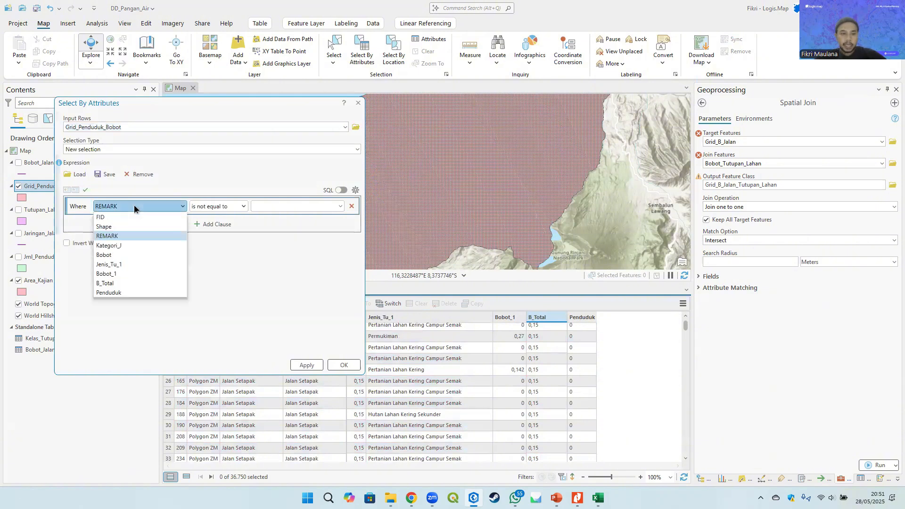
click(119, 283)
click(238, 206)
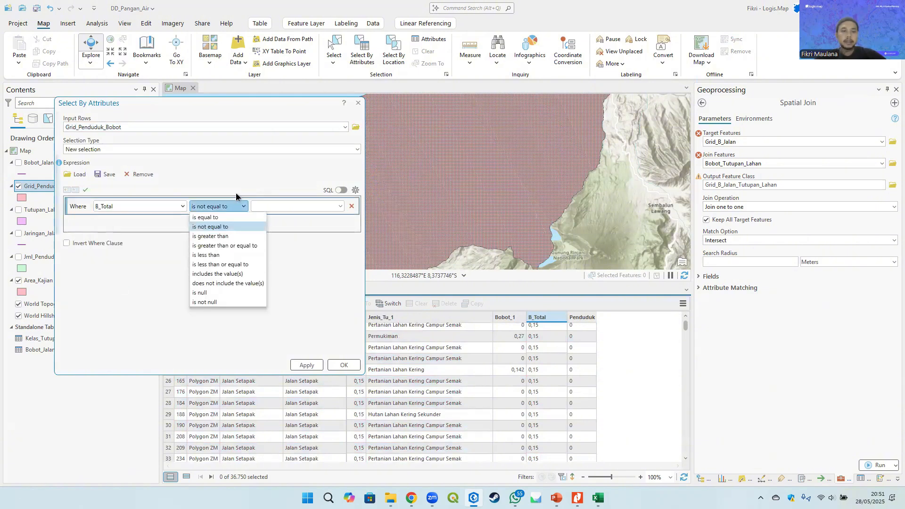
click(224, 218)
click(321, 210)
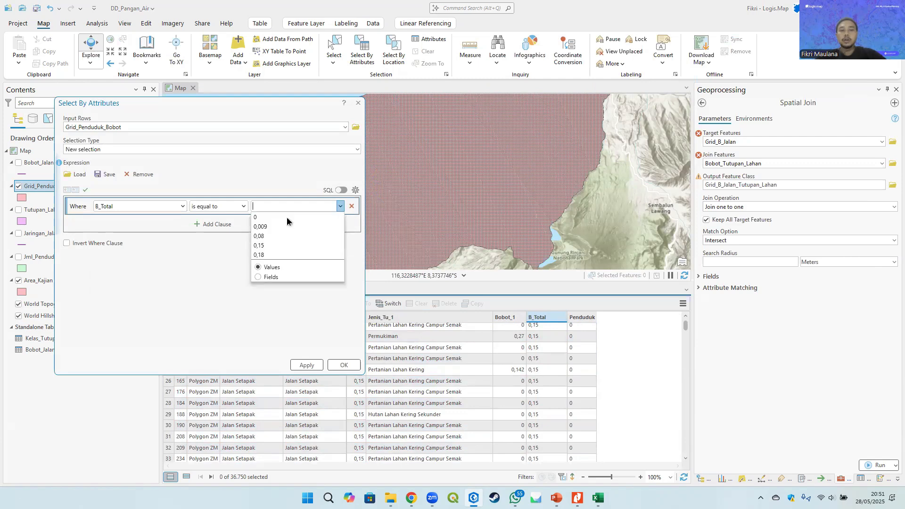
click(206, 263)
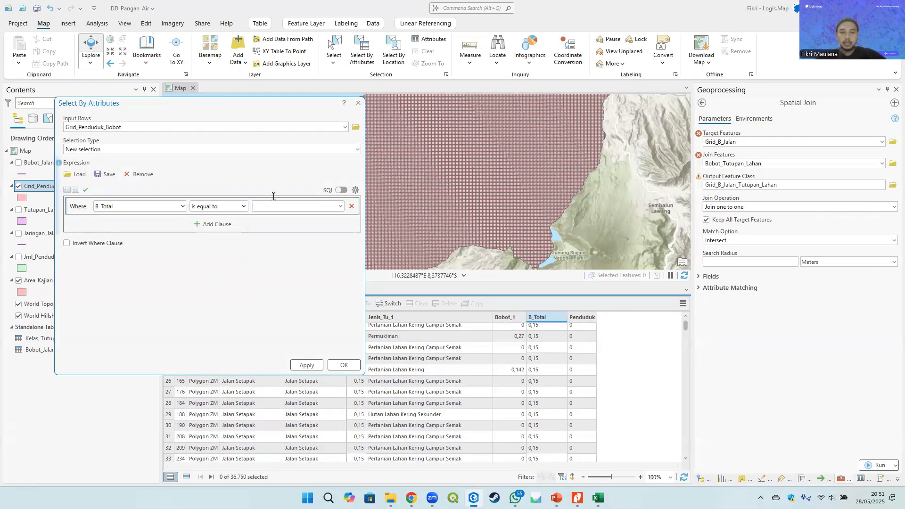
click(339, 209)
click(271, 214)
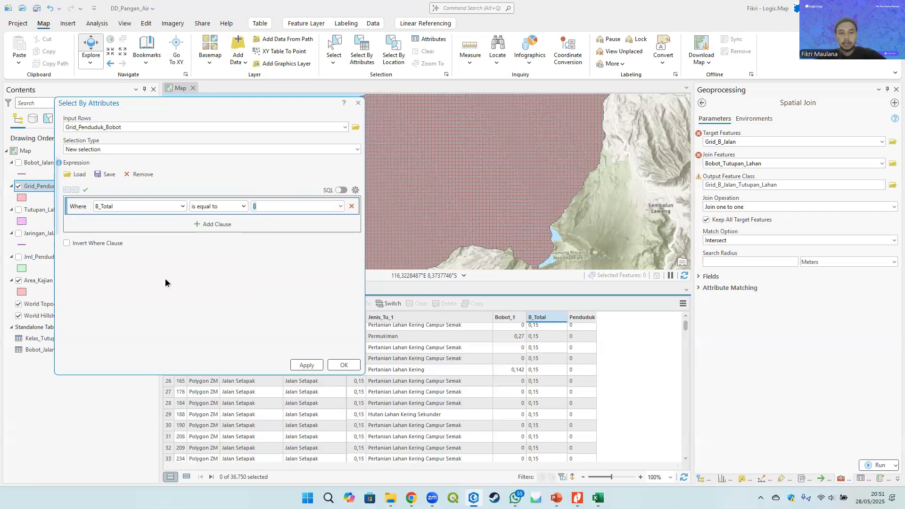
click(335, 366)
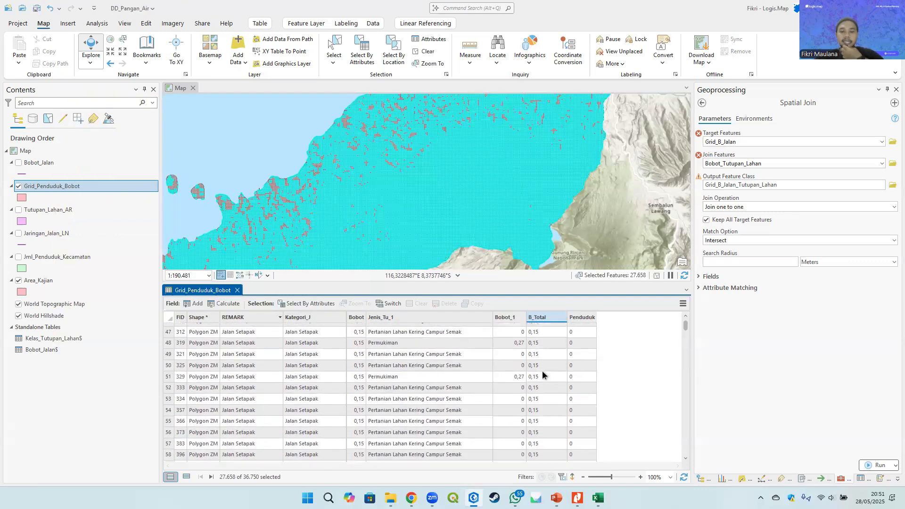
Step: Sort the attribute table by B_Total in ascending order
scroll(543, 371, down, 15)
click(550, 317)
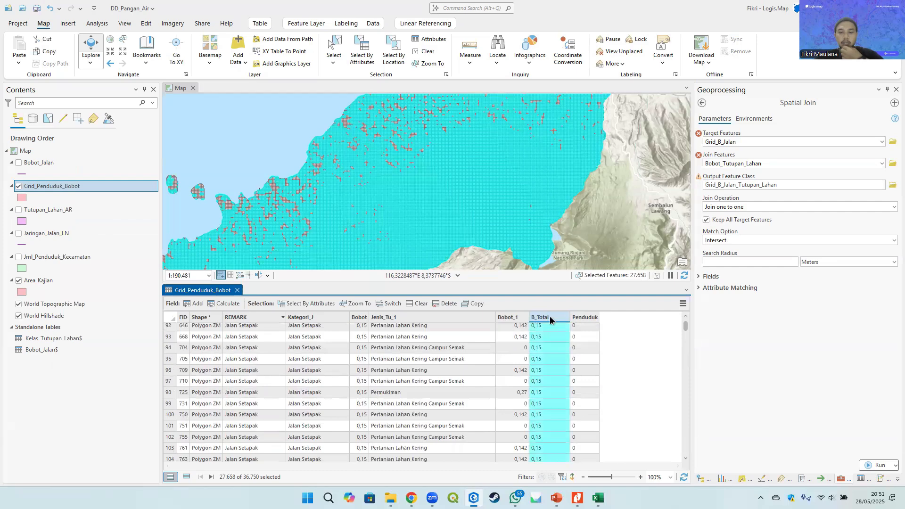
double_click(550, 317)
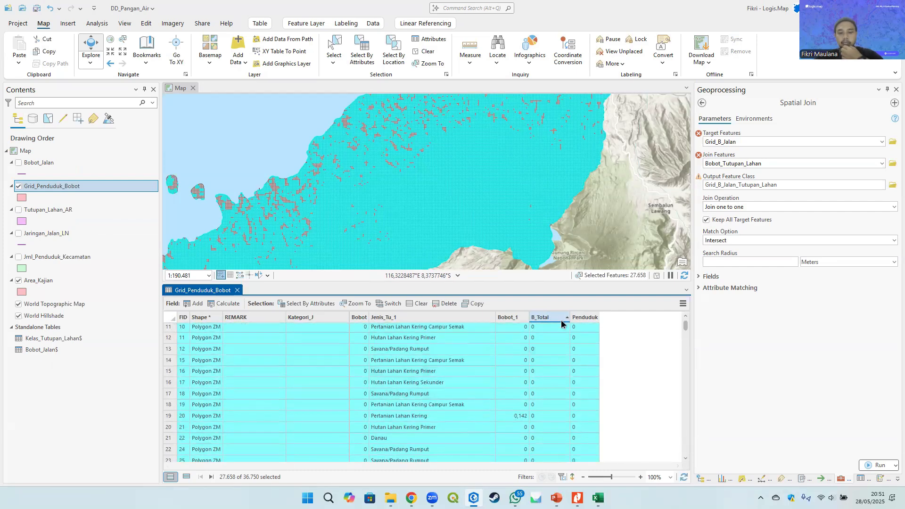
Step: Calculate B_Total for the selected records with the expression replaced by the Bobot_1 field
right_click(554, 318)
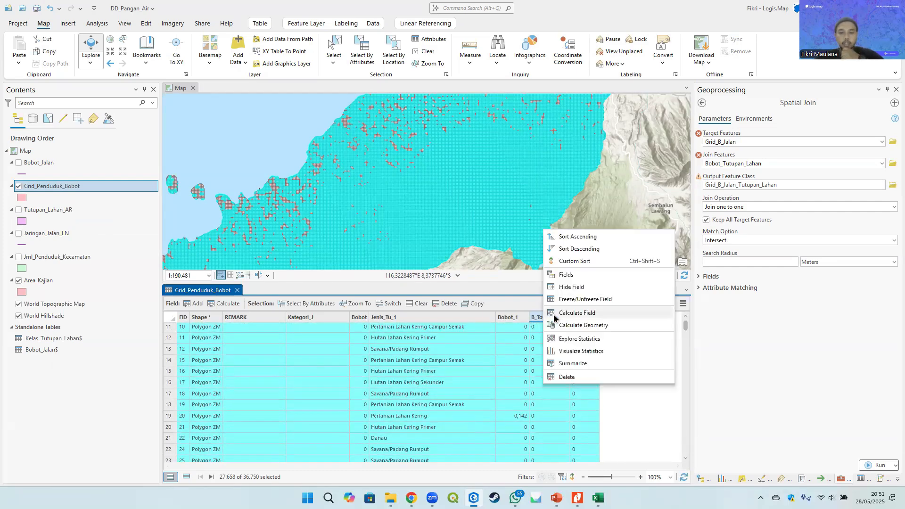
click(577, 313)
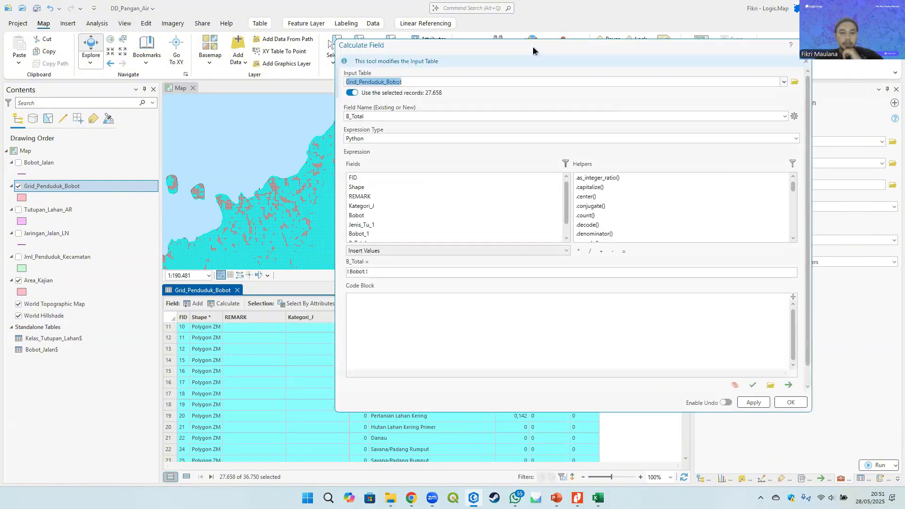
drag(533, 46, 215, 54)
triple_click(60, 281)
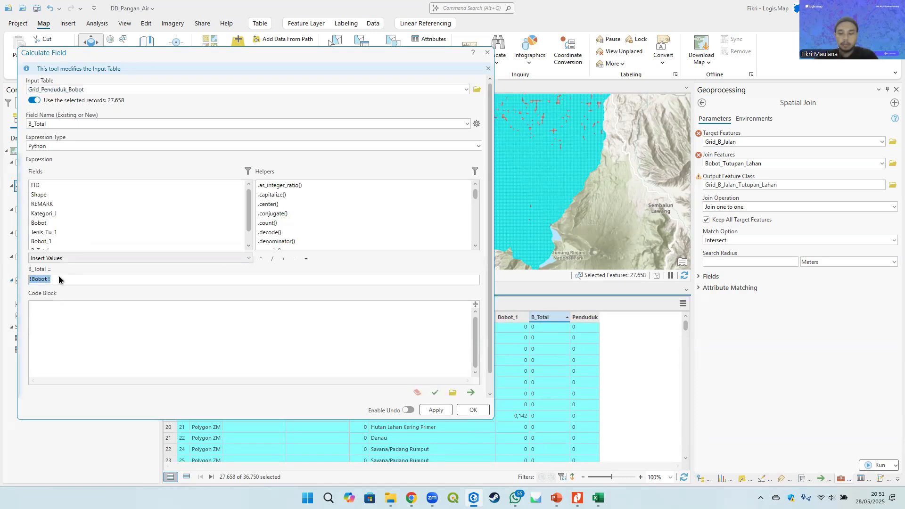
key(BackSpace)
drag(492, 210, 363, 211)
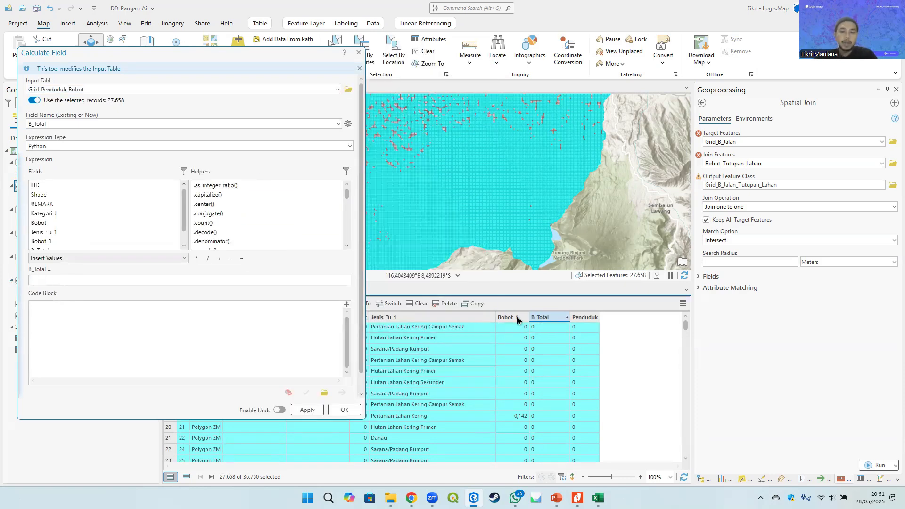
double_click(67, 241)
click(346, 410)
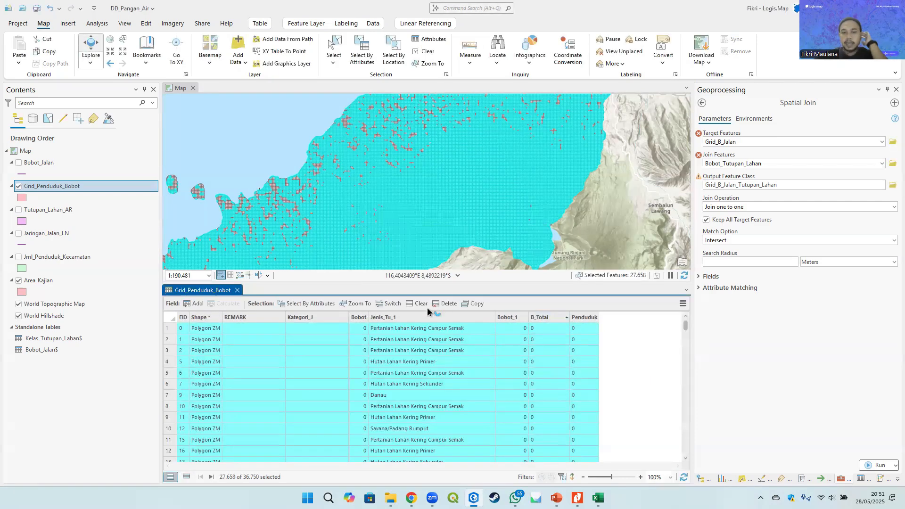
Step: Clear the record selection and sort the table by Bobot_1 in descending order
click(411, 305)
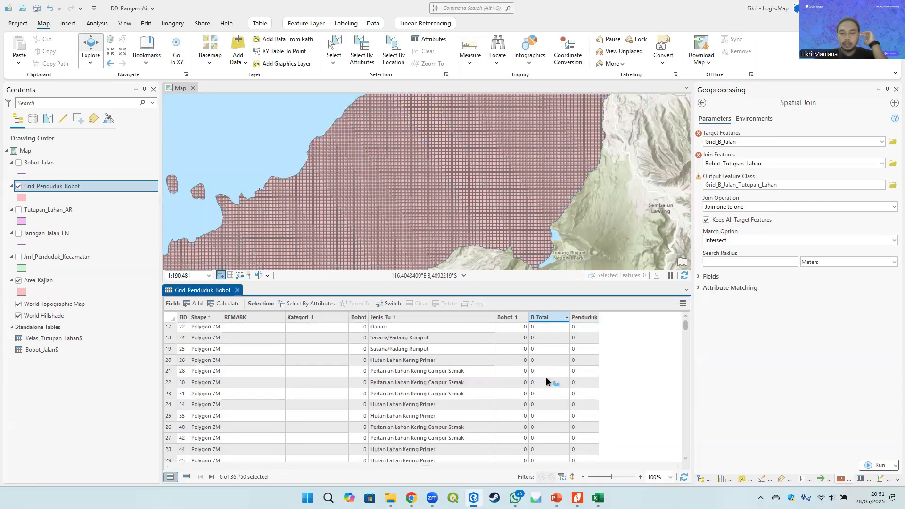
double_click(510, 317)
double_click(510, 317)
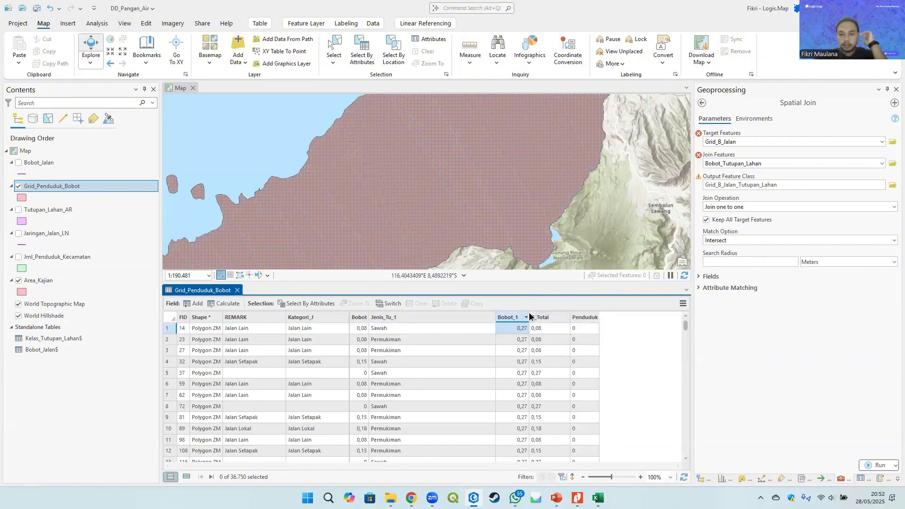
Step: Widen the Bobot_1 and B_Total columns slightly and narrow the Jenis_Tu_1 column
drag(529, 317, 538, 316)
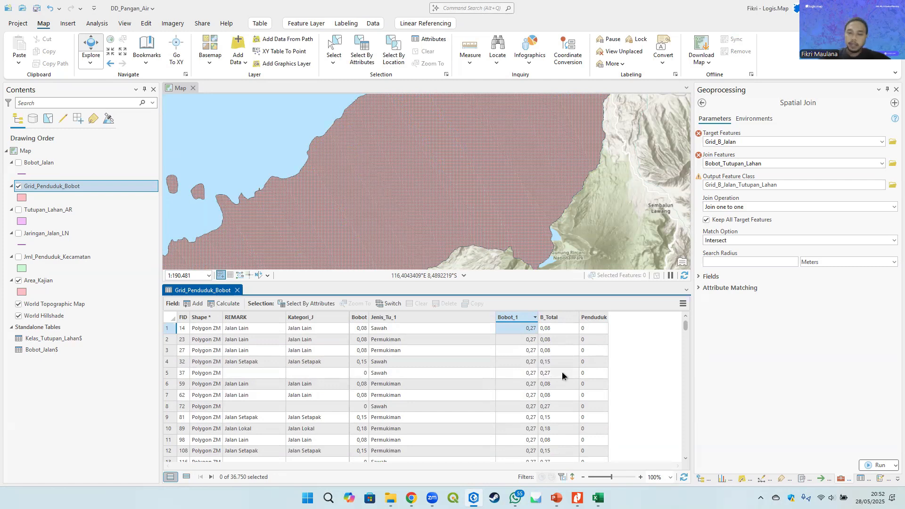
drag(496, 314, 432, 315)
drag(510, 317, 518, 317)
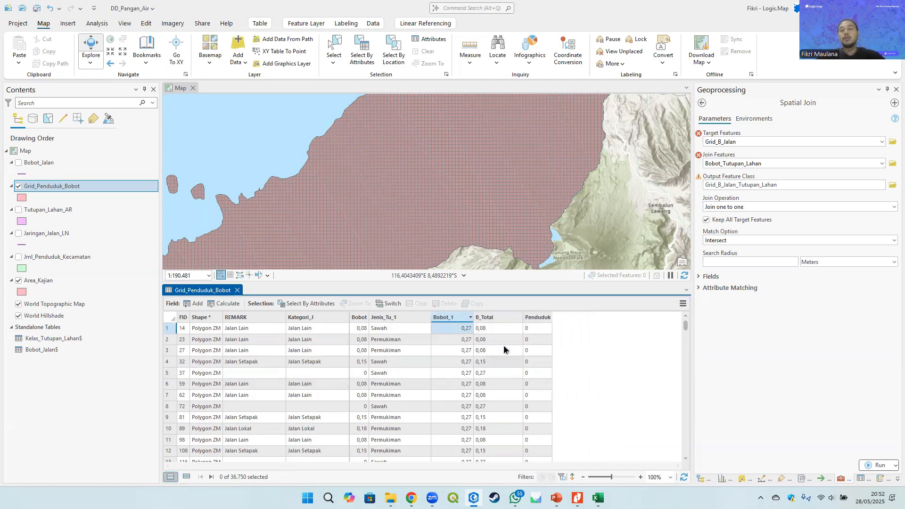
Step: Explore the statistics of the B_Total field and copy its Sum value
right_click(503, 317)
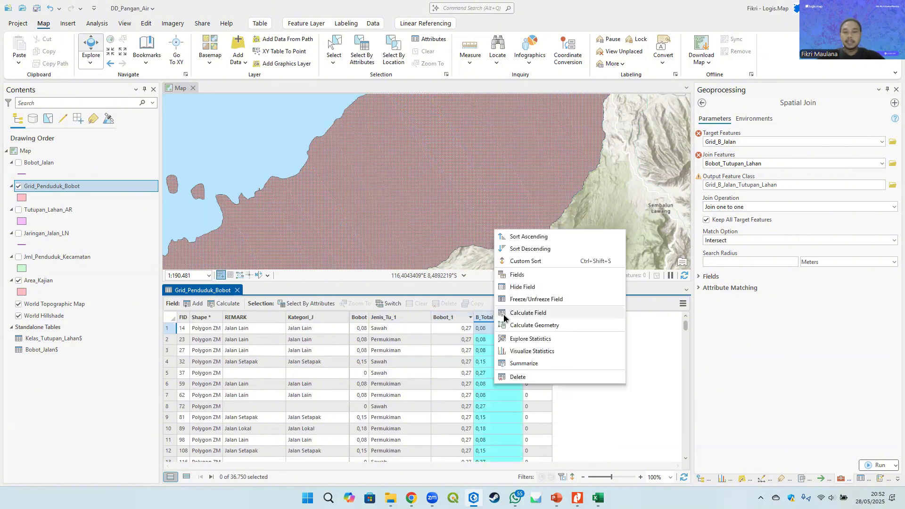
click(546, 340)
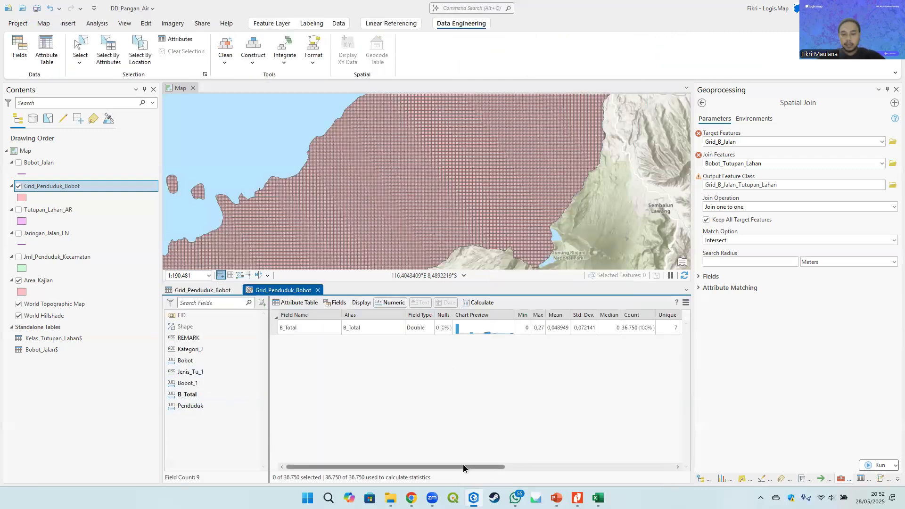
drag(463, 465, 675, 476)
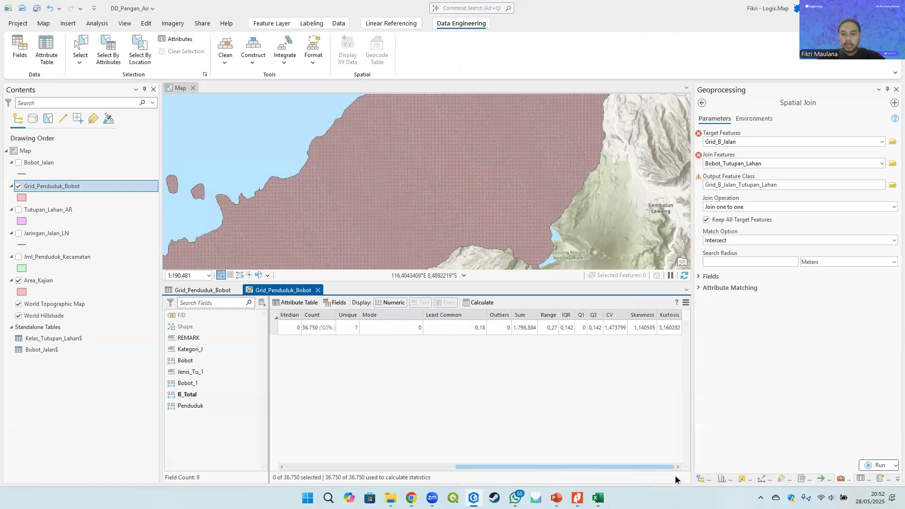
drag(537, 315, 556, 315)
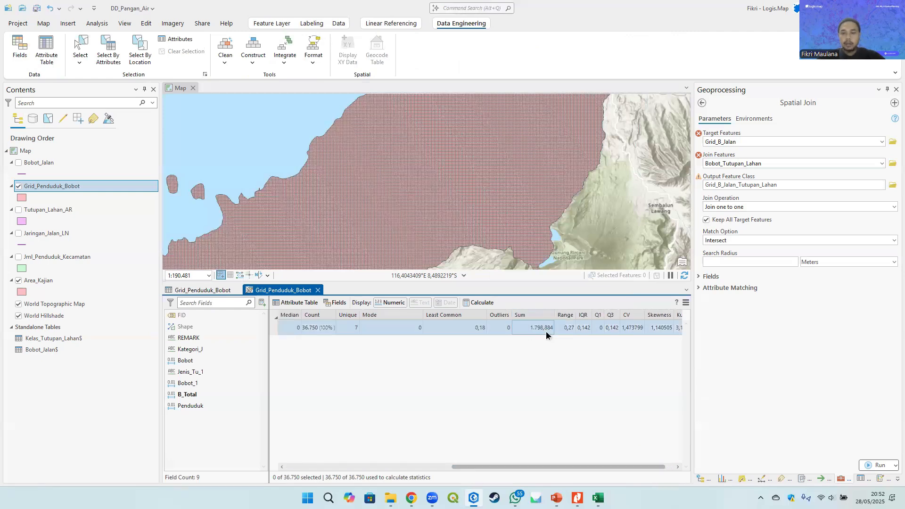
click(543, 327)
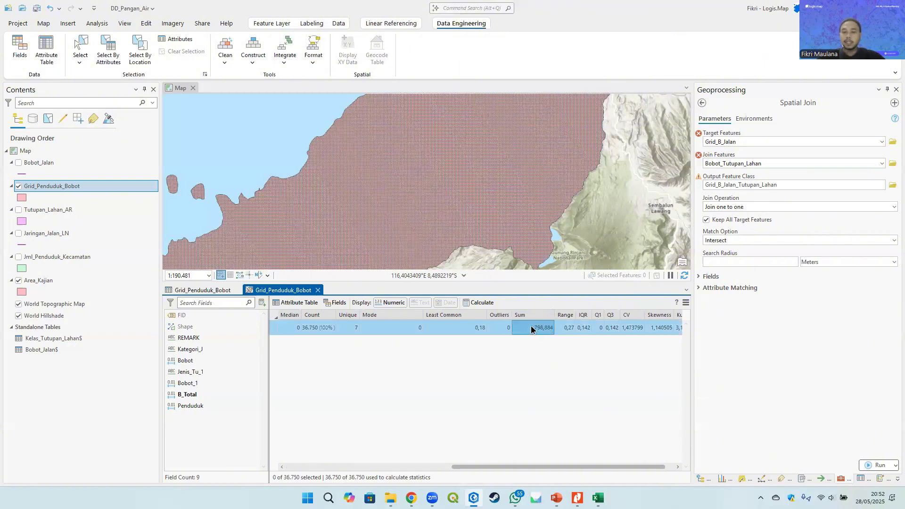
right_click(533, 327)
click(555, 338)
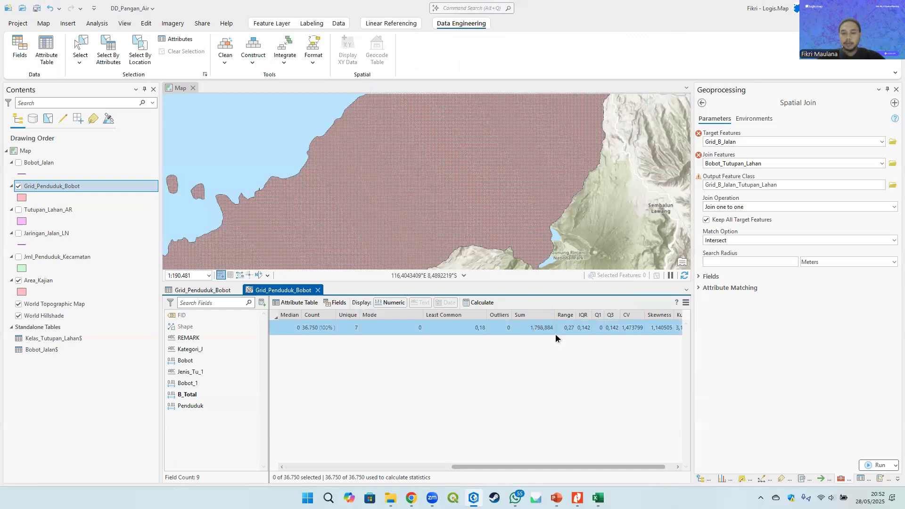
Step: Switch to Notepad and paste the copied B_Total sum into a new blank document
key(super)
text(text)
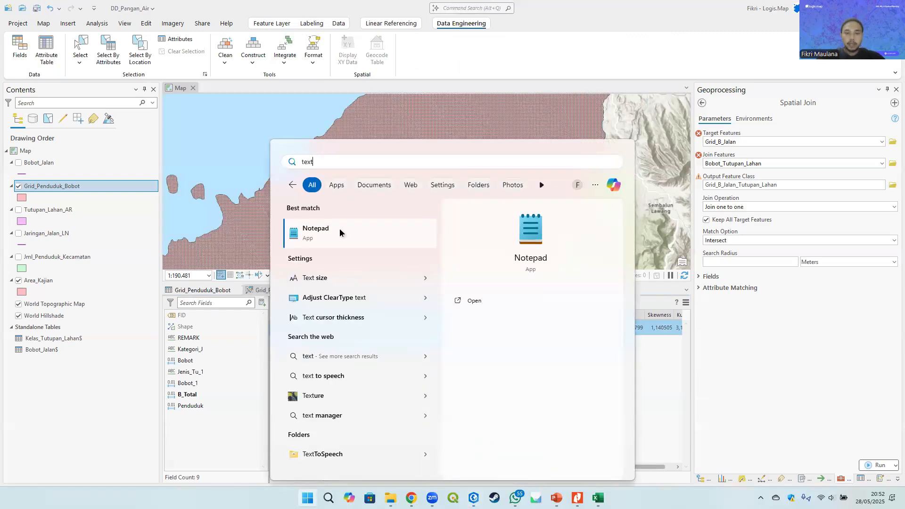
click(341, 232)
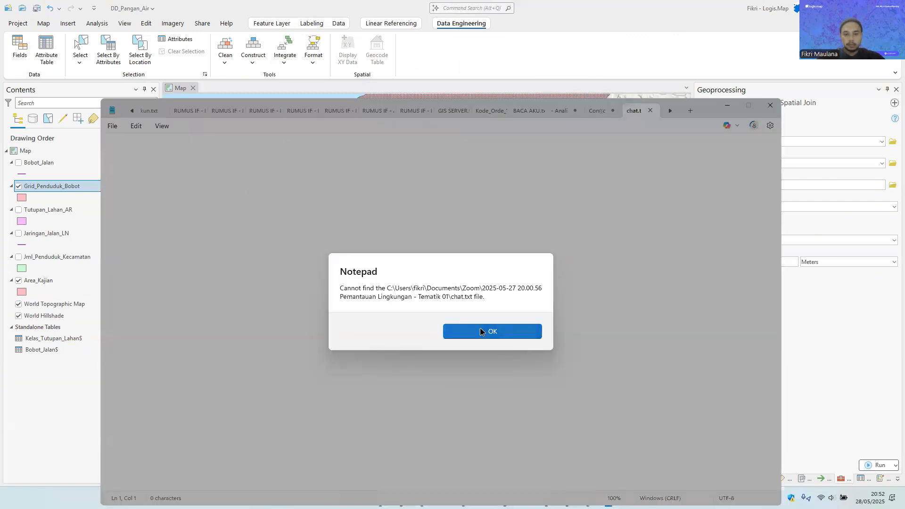
click(483, 331)
key(ctrl+n)
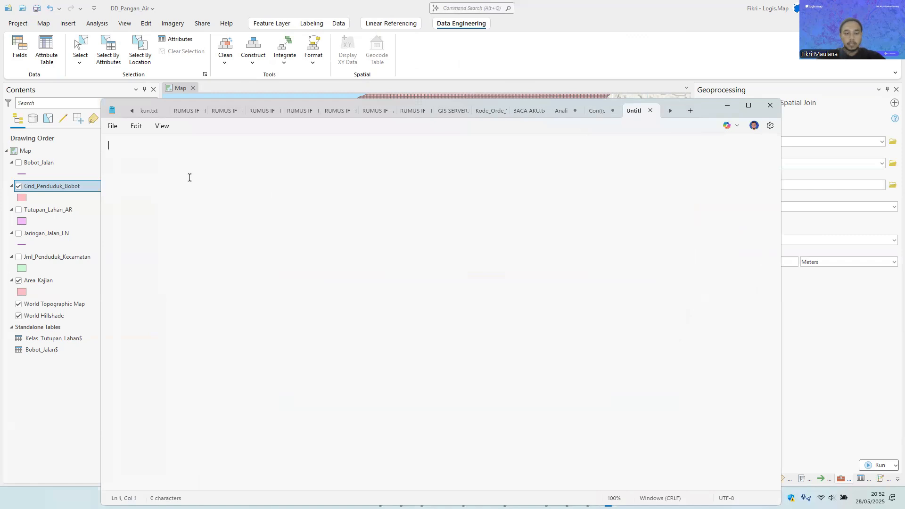
key(ctrl+v)
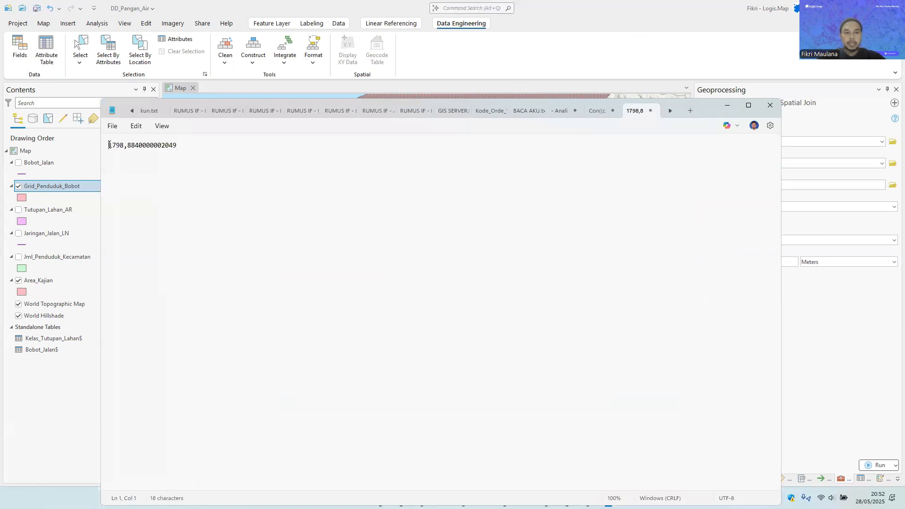
Step: Label the pasted value "Bobot Total =" and add a separate line reading "Total Penduduk =" below it
text(Bobot )
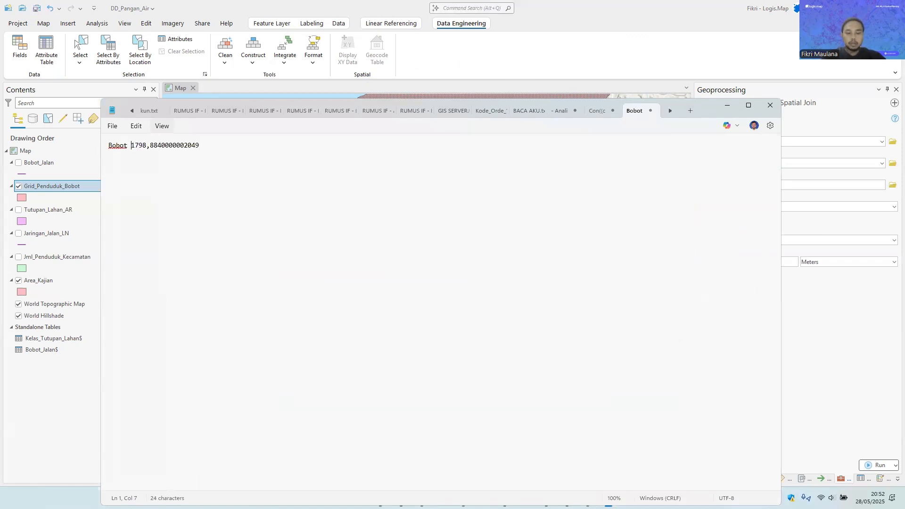
text(Total )
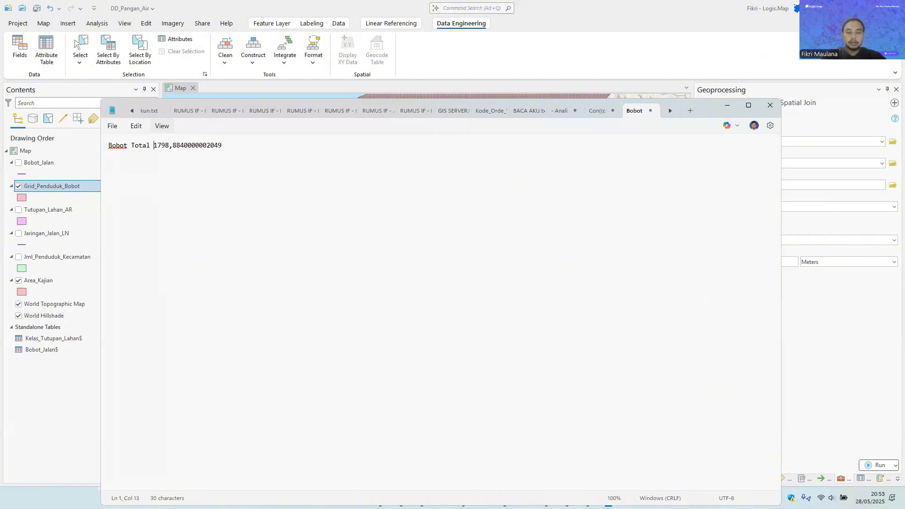
text(= )
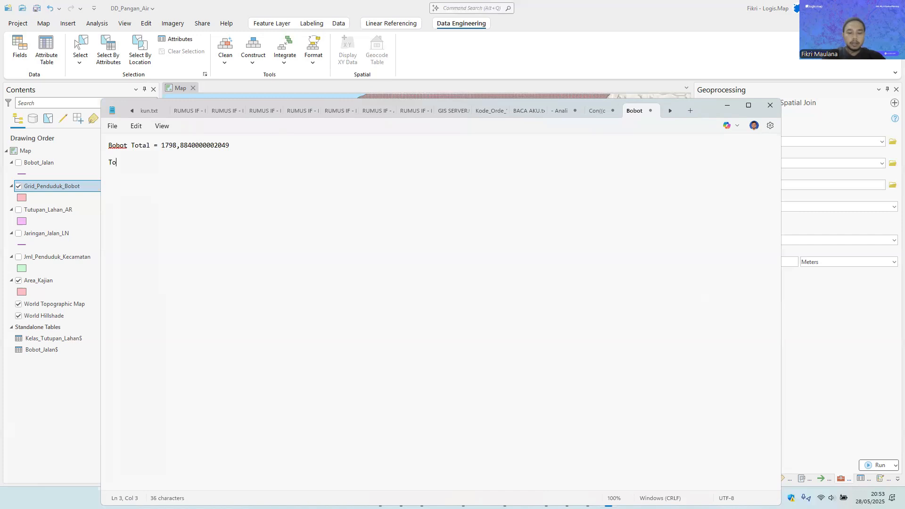
text(Penduduk =)
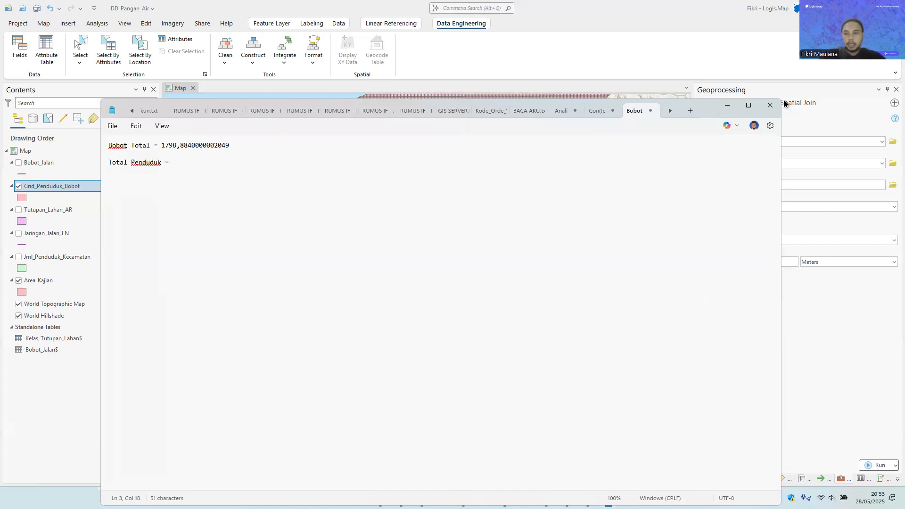
click(728, 105)
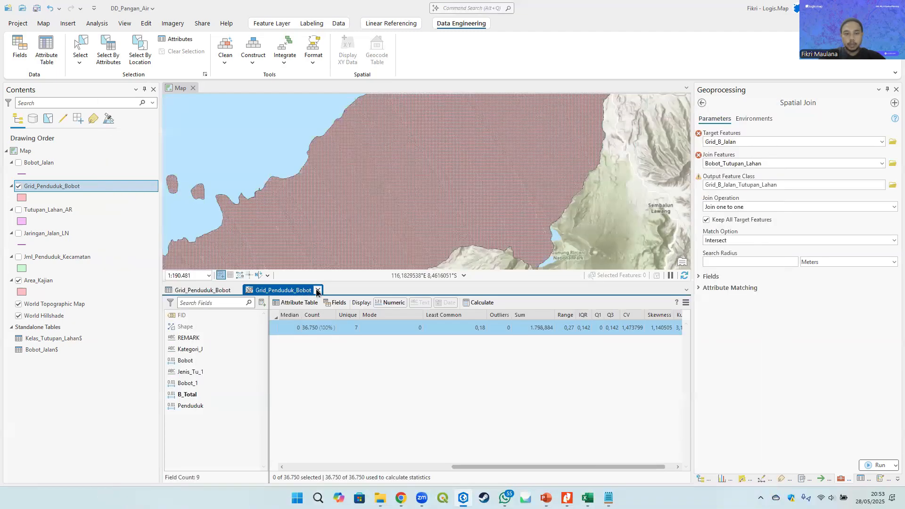
Step: Back in ArcGIS Pro, close the Grid_Penduduk_Bobot statistics view and open the attribute table of Jml_Penduduk_Kecamatan
click(277, 331)
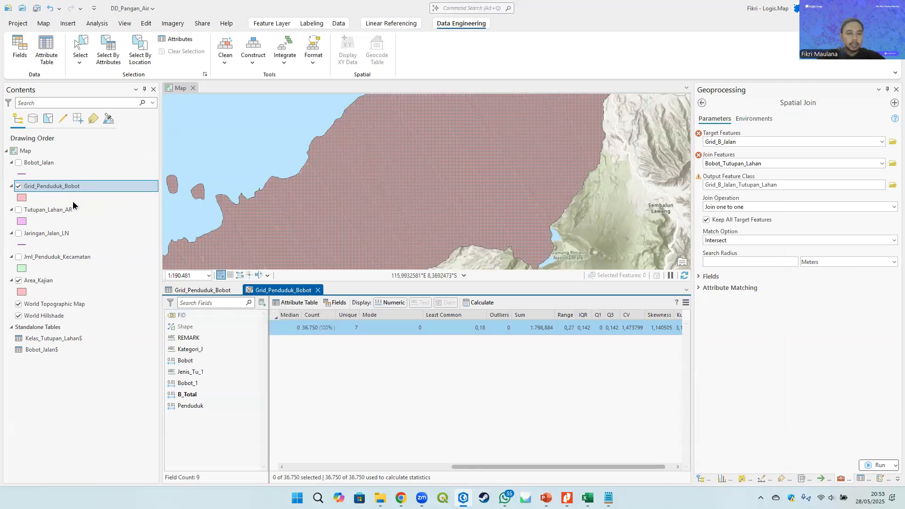
click(308, 303)
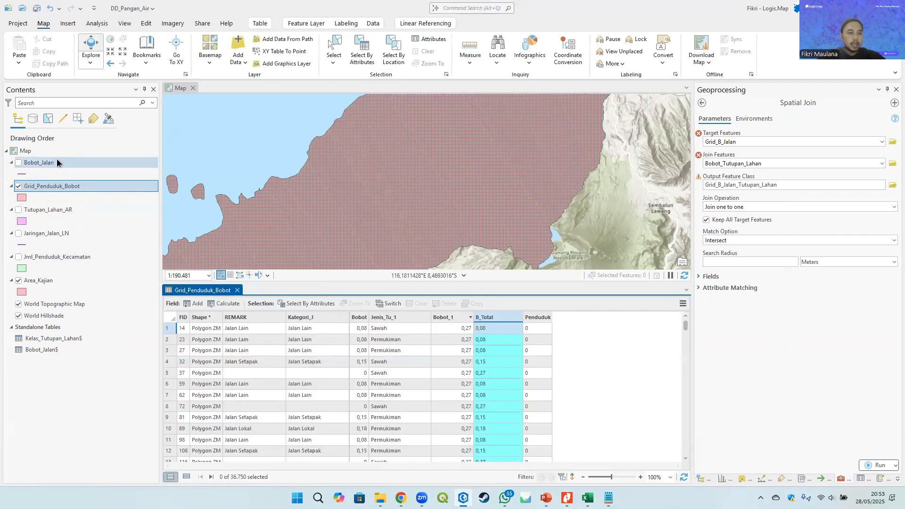
right_click(67, 258)
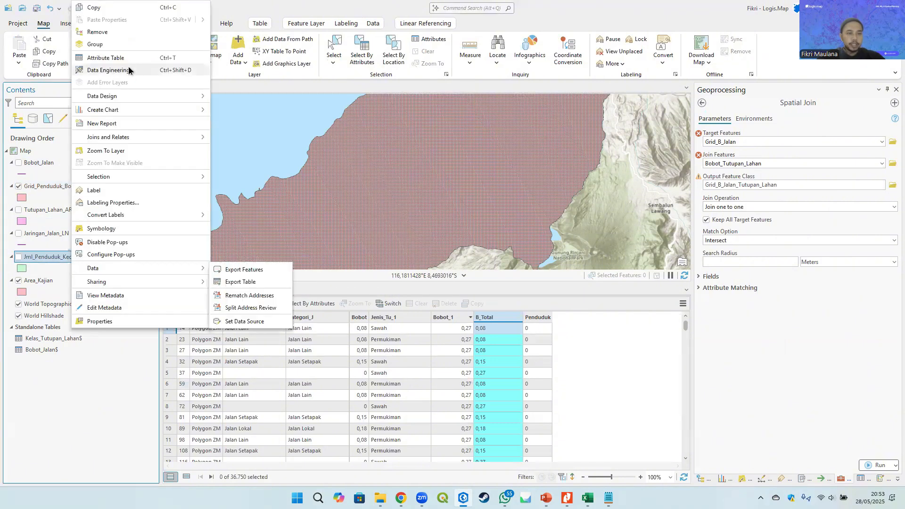
click(126, 58)
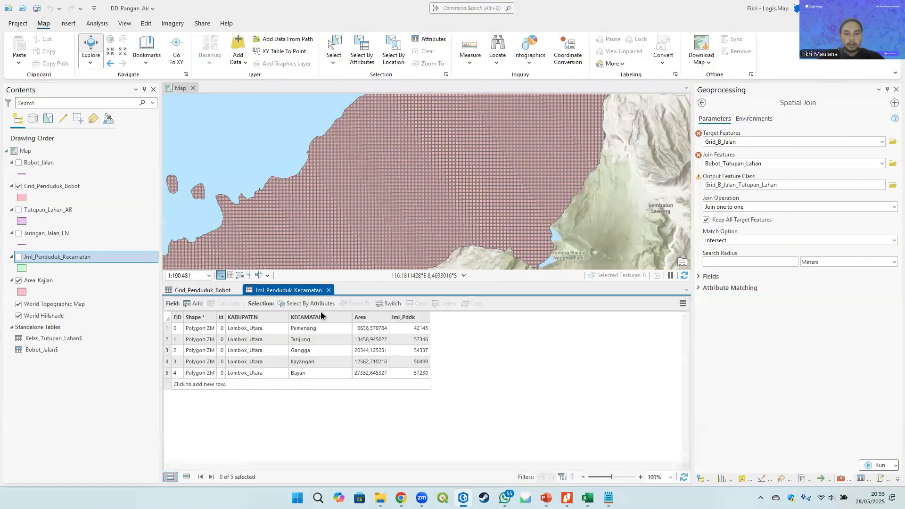
right_click(414, 319)
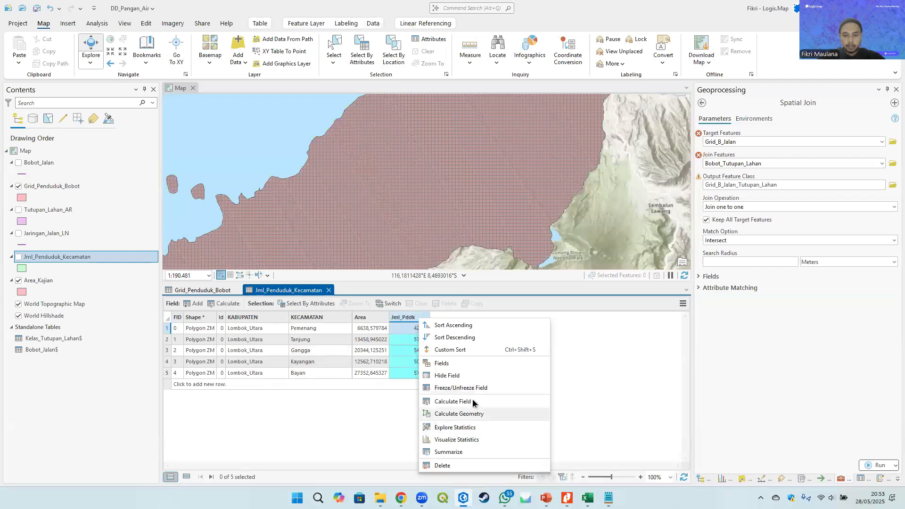
click(463, 452)
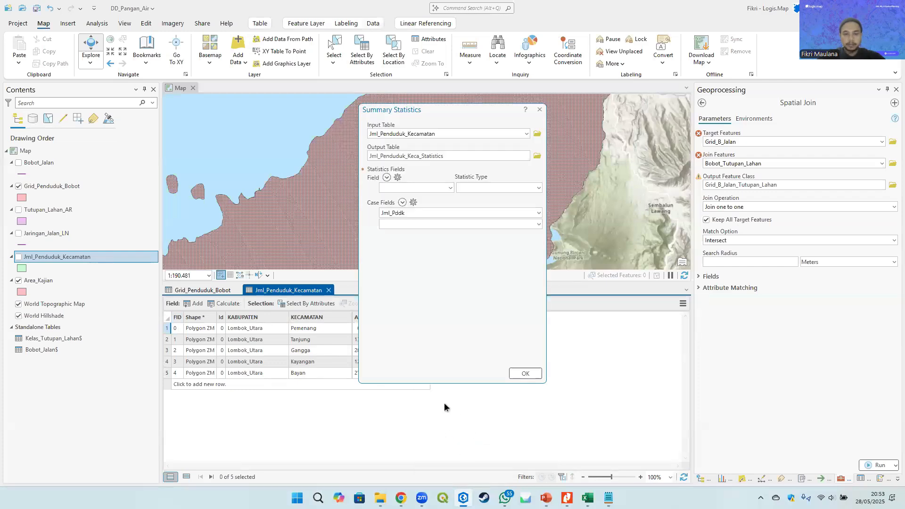
key(Escape)
Step: Explore the statistics of the Jml_Pddk field and copy its Sum value
right_click(414, 320)
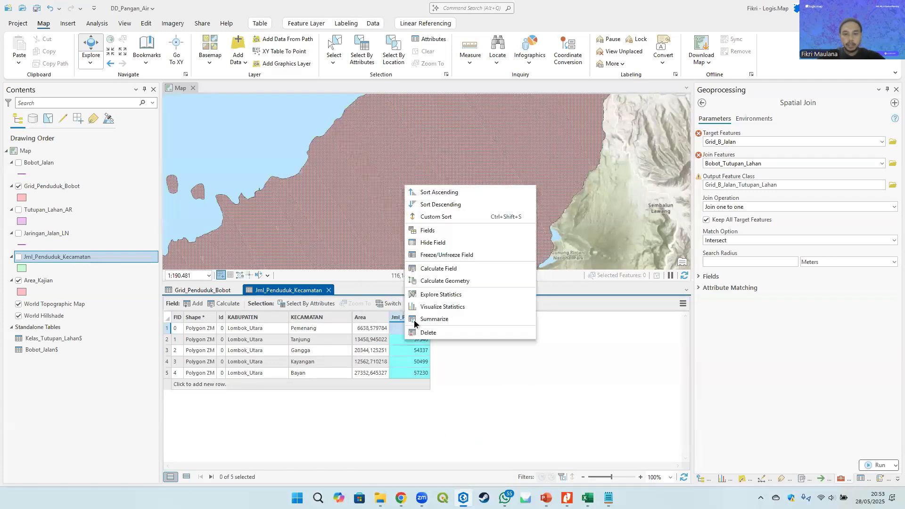
click(440, 294)
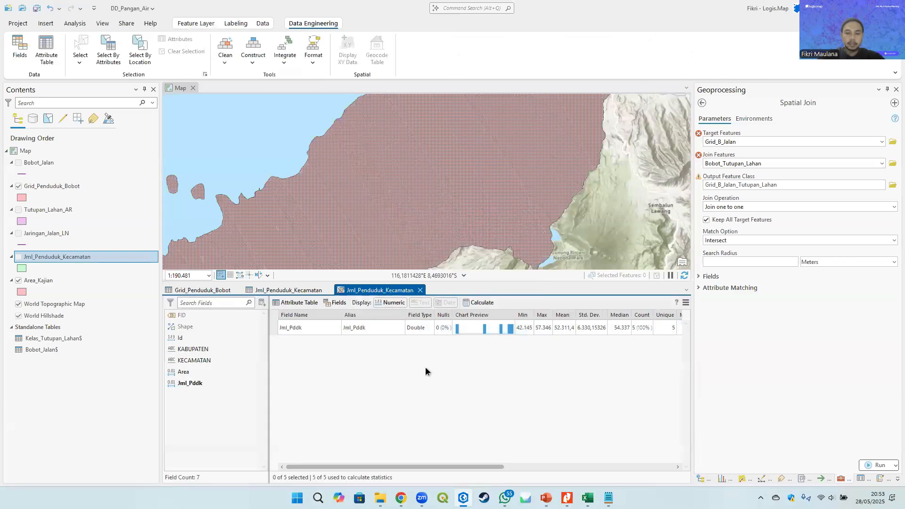
drag(395, 467, 564, 473)
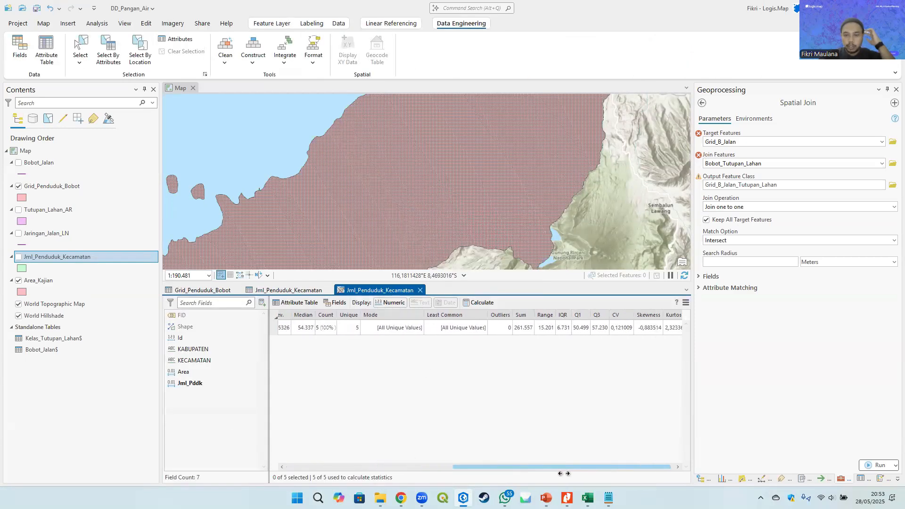
click(534, 330)
right_click(534, 327)
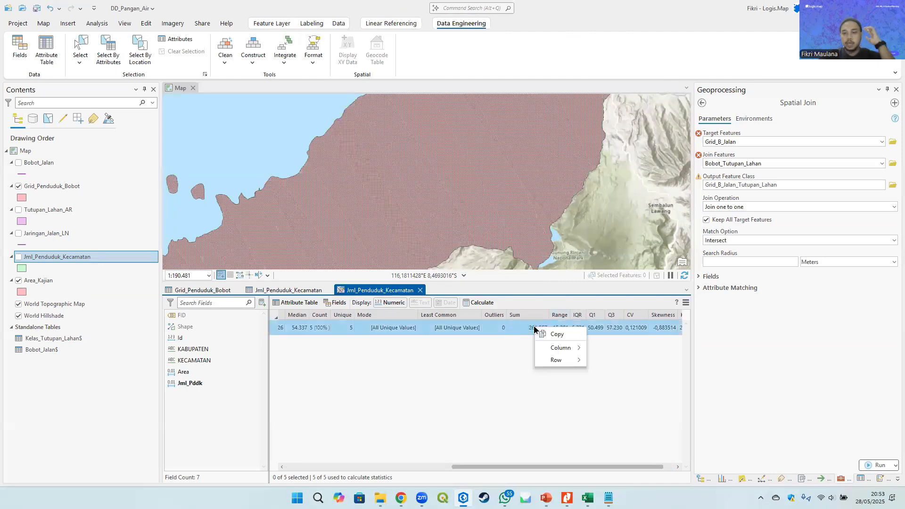
click(555, 335)
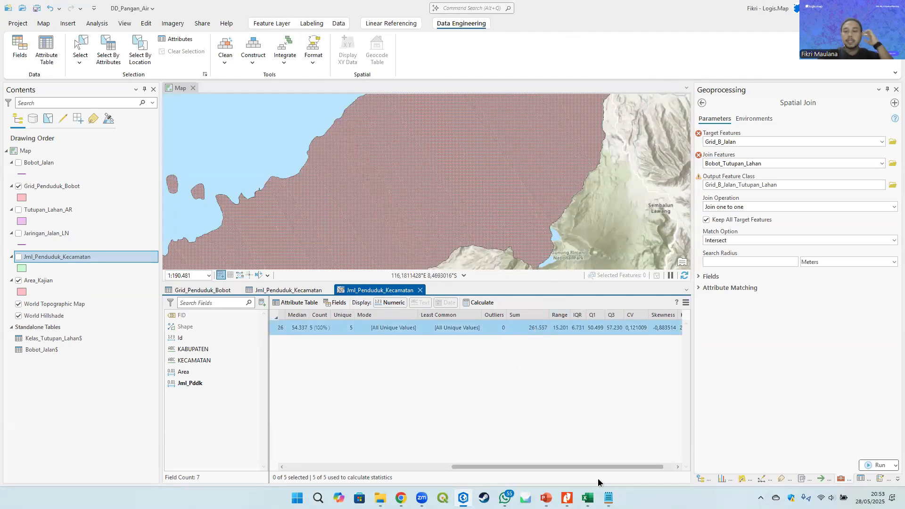
Step: Enter 261557 after "Total Penduduk =" in the Notepad note
click(609, 498)
text(261557)
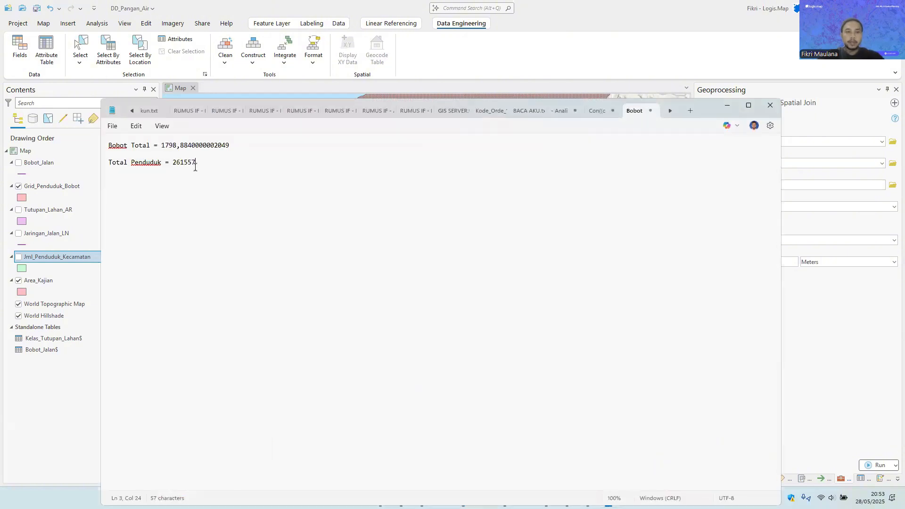
click(727, 104)
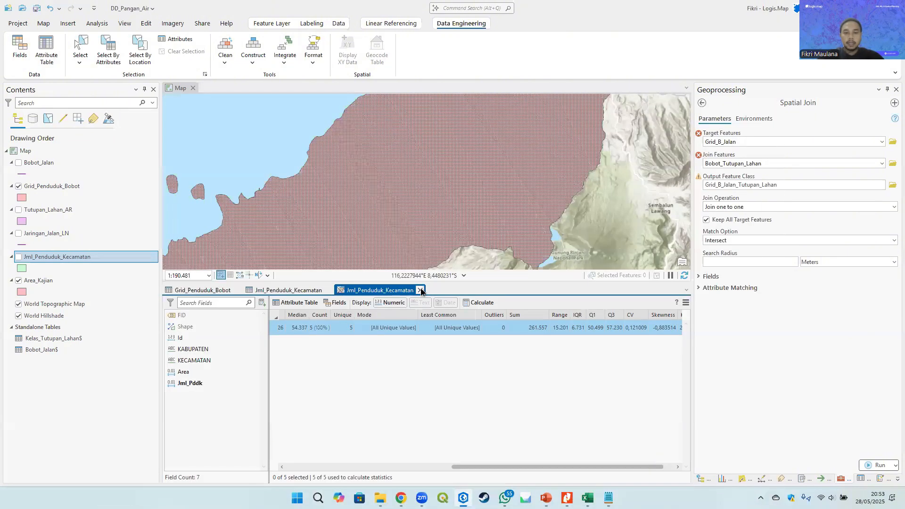
Step: Close the Jml_Penduduk_Kecamatan statistics and table, and widen the Penduduk column in the Grid_Penduduk_Bobot table
click(329, 290)
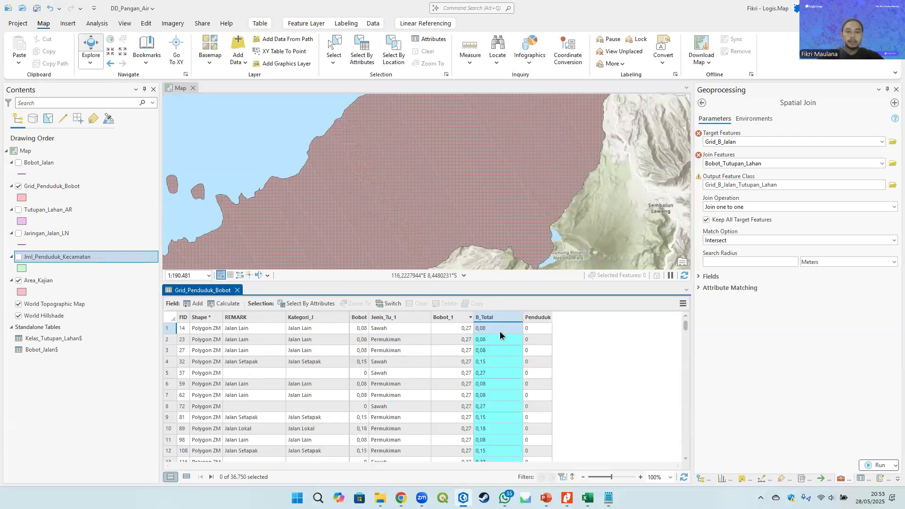
click(539, 350)
drag(550, 316, 583, 315)
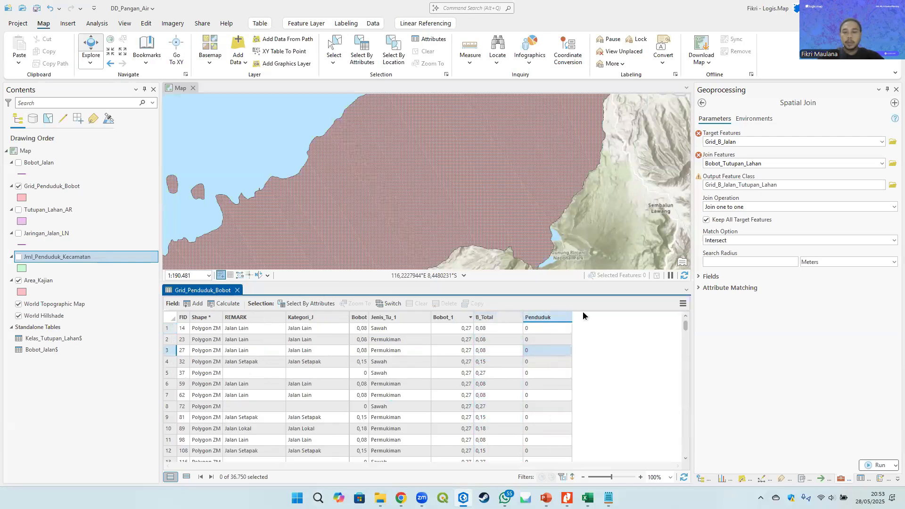
Step: Open Calculate Field for the Penduduk field and clear the existing expression
right_click(556, 313)
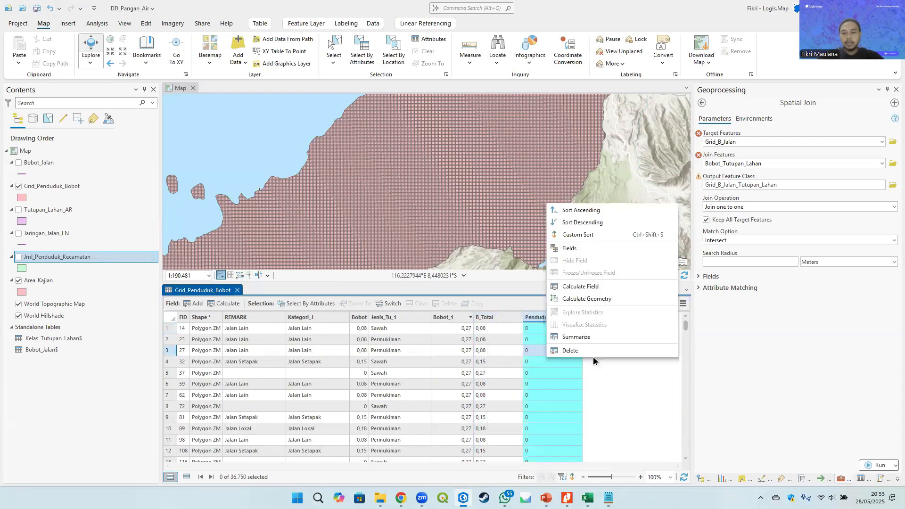
click(596, 288)
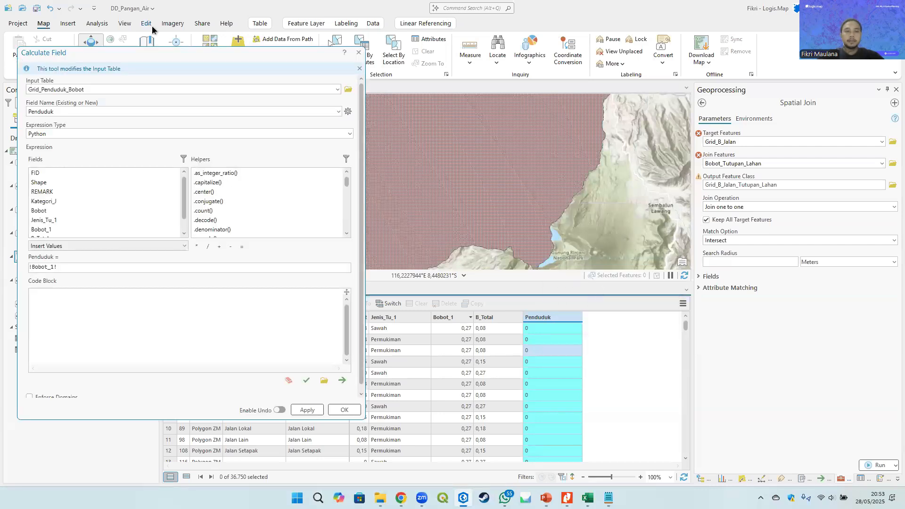
drag(202, 63, 425, 79)
drag(291, 285, 226, 282)
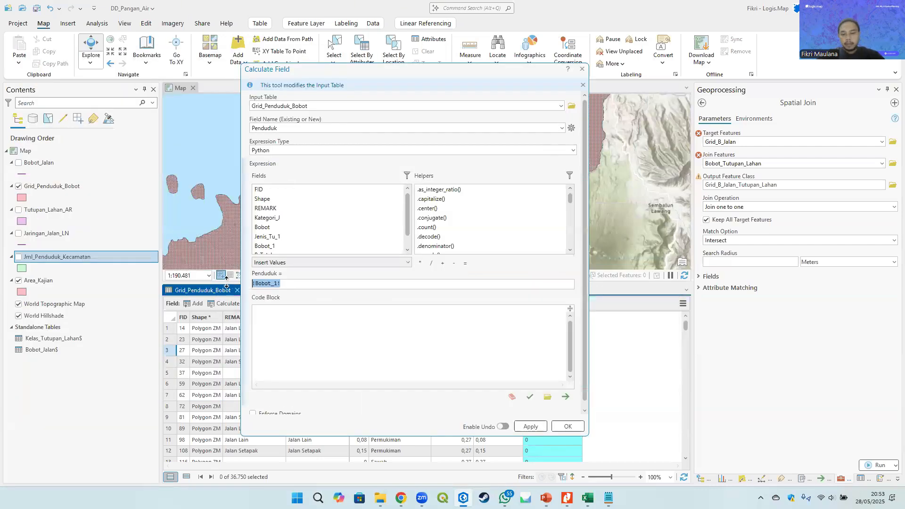
key(BackSpace)
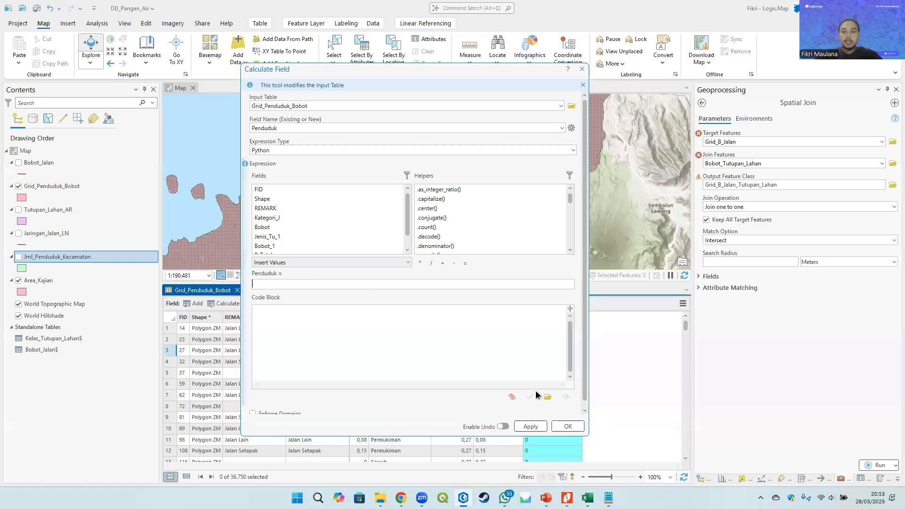
Step: Check the population distribution formula in the PowerPoint slides, and start the Penduduk expression in ArcGIS Pro with the B_Total field
mouse_move(546, 498)
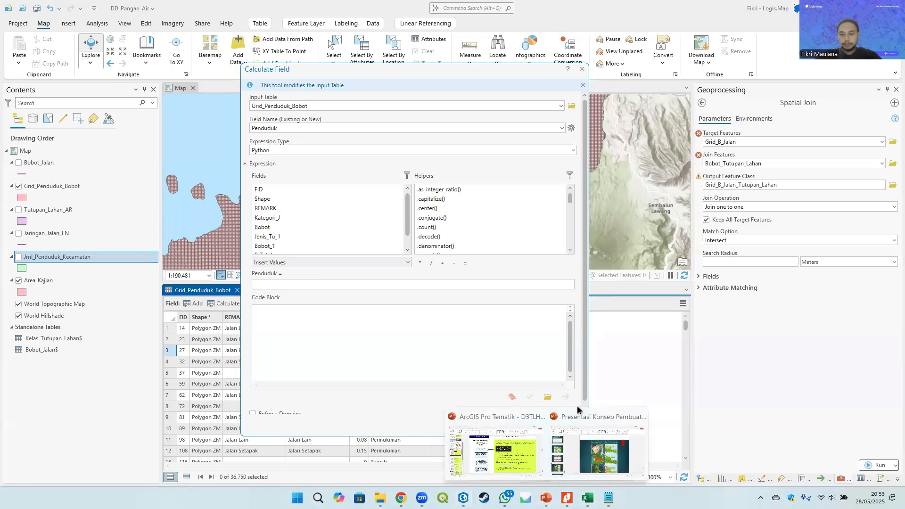
click(513, 454)
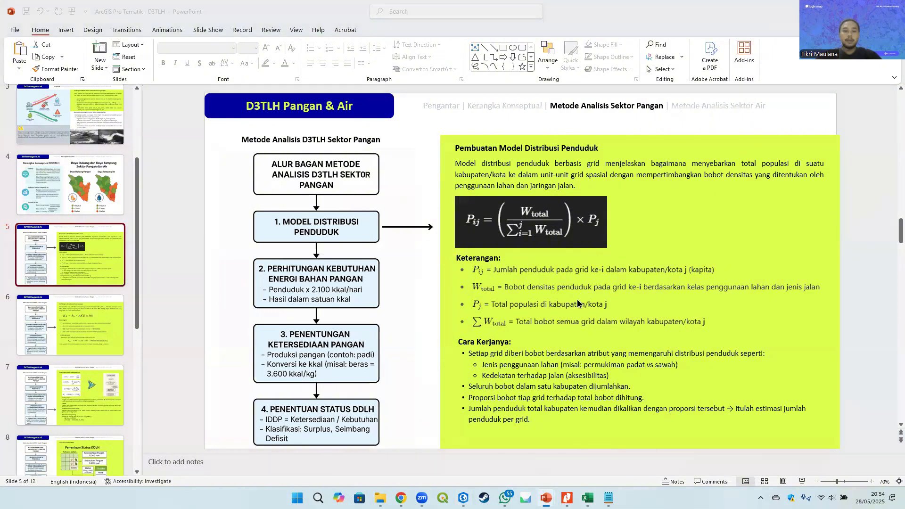
key(alt+Tab)
scroll(284, 227, down, 1)
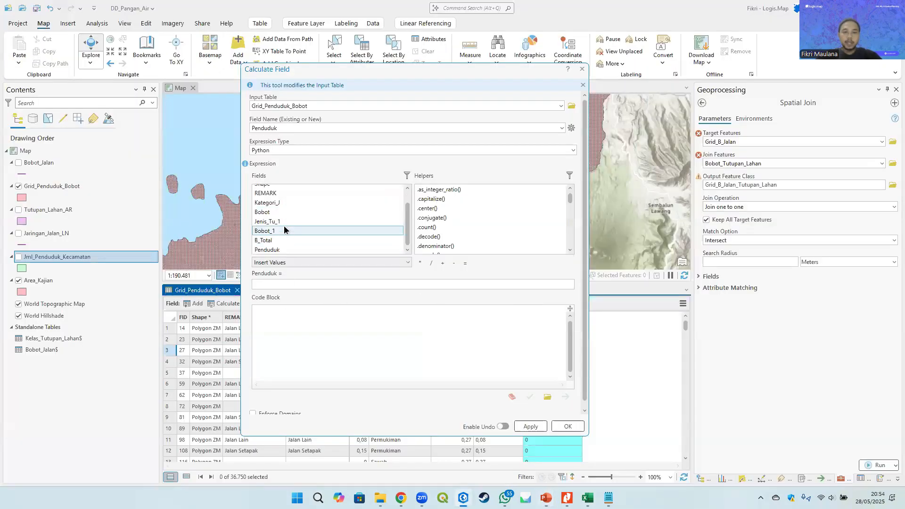
double_click(279, 241)
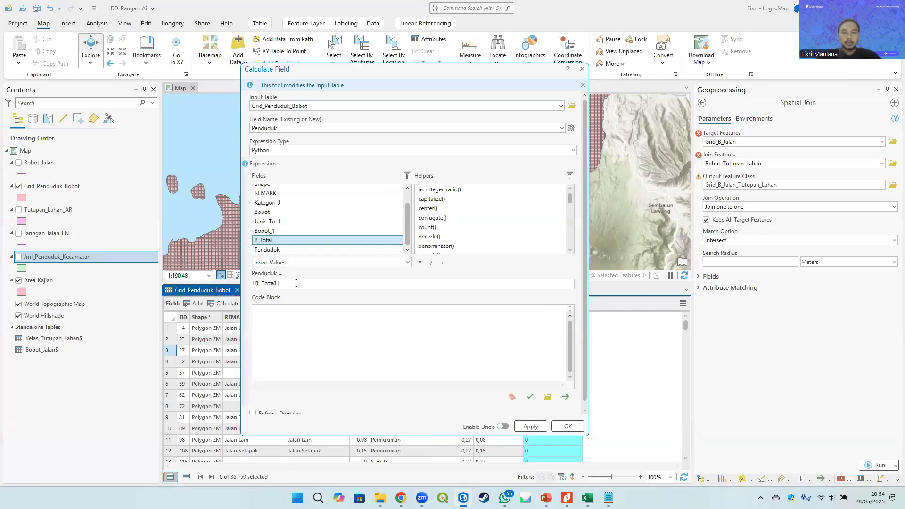
key(alt+Tab)
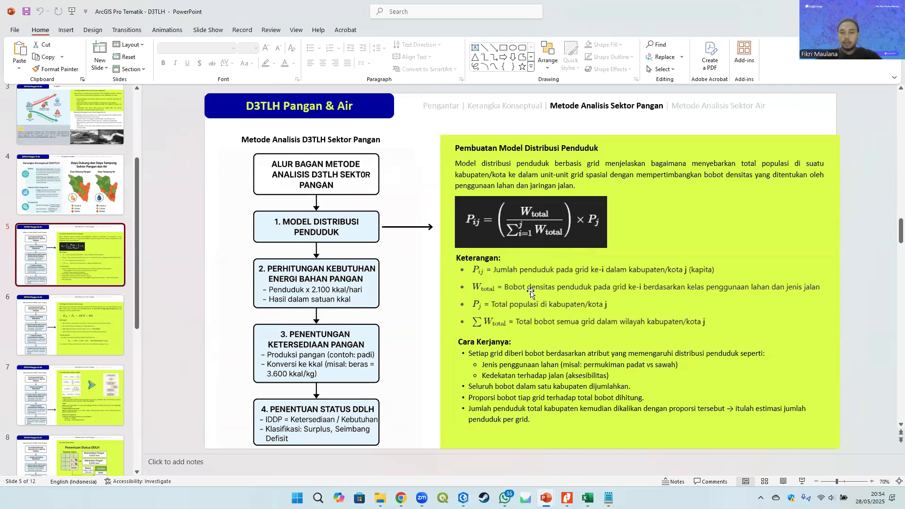
key(alt+Tab)
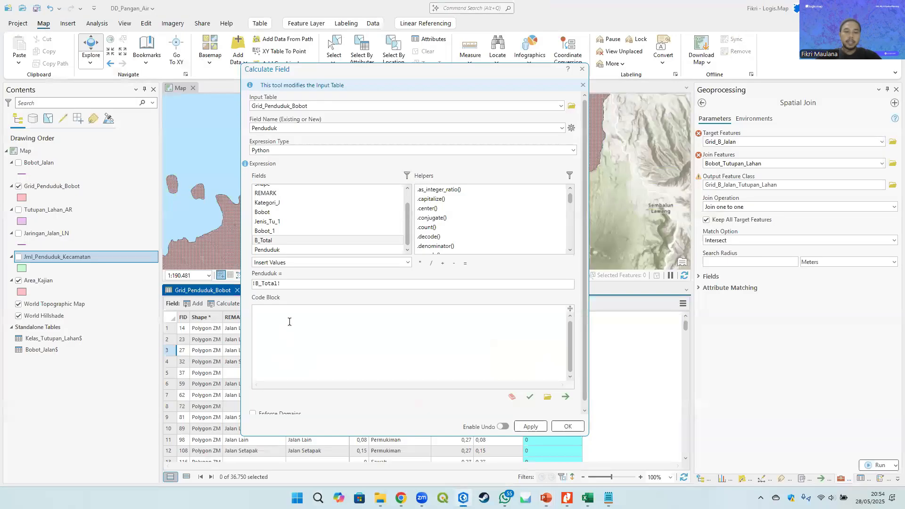
click(296, 283)
text(/)
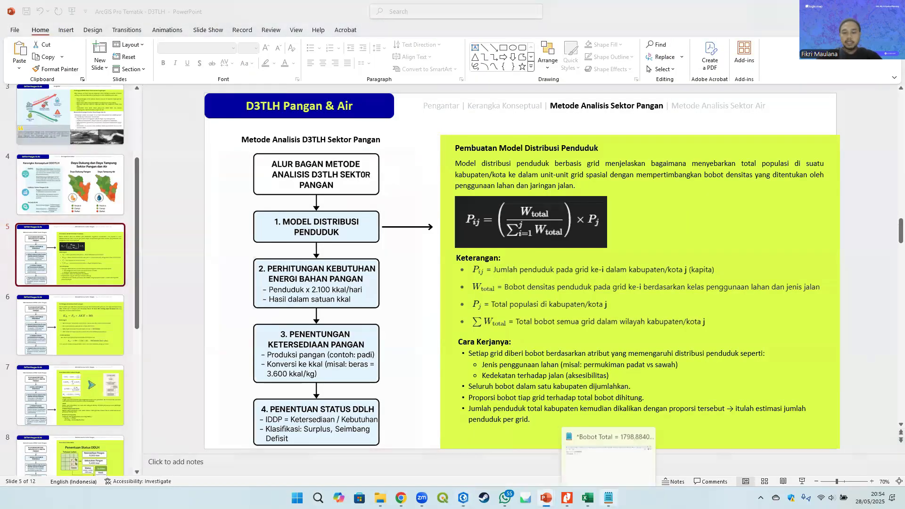
click(609, 498)
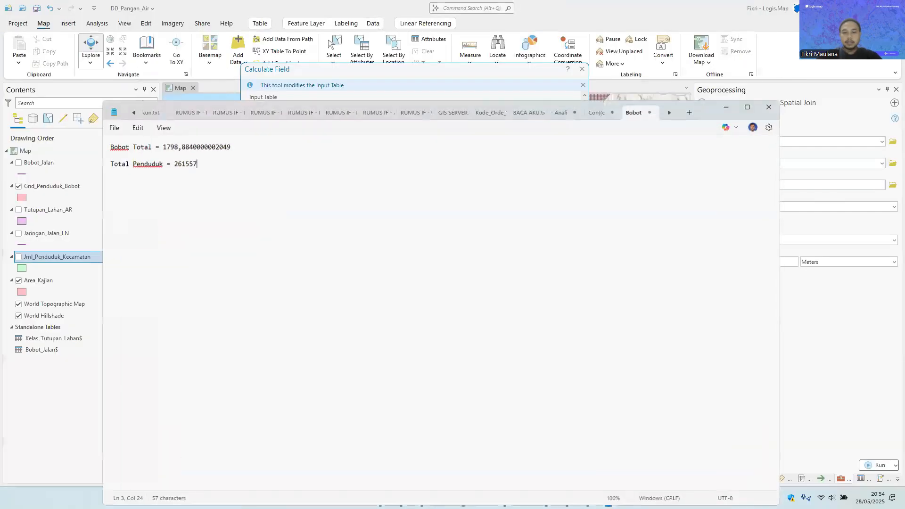
drag(243, 144, 161, 141)
key(ctrl+c)
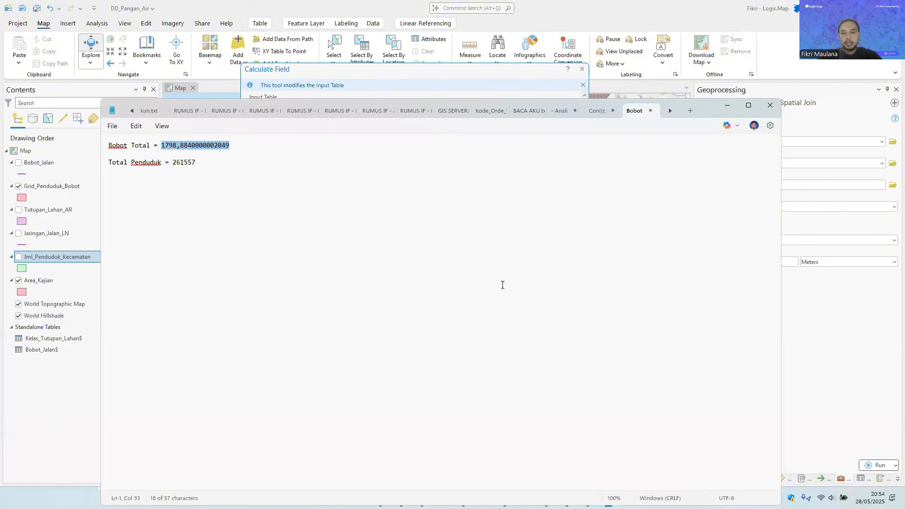
key(alt+Tab)
click(298, 285)
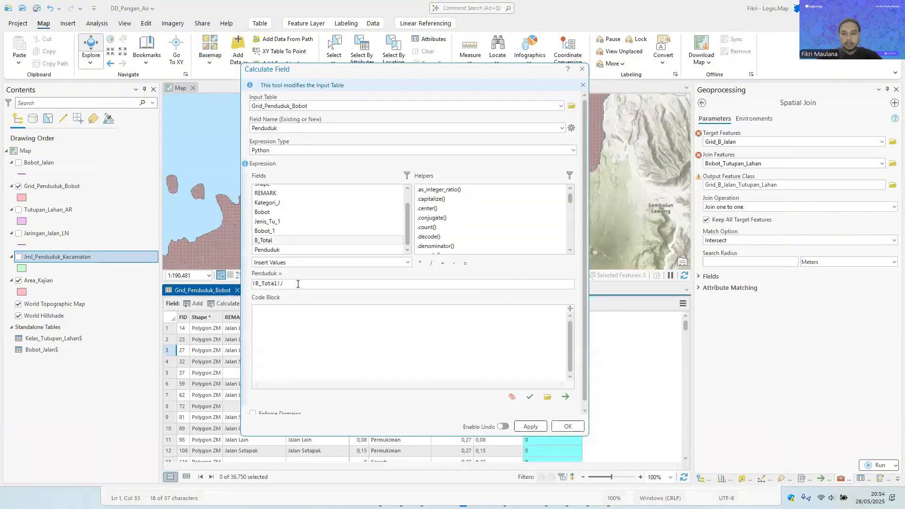
key(ctrl+v)
text())
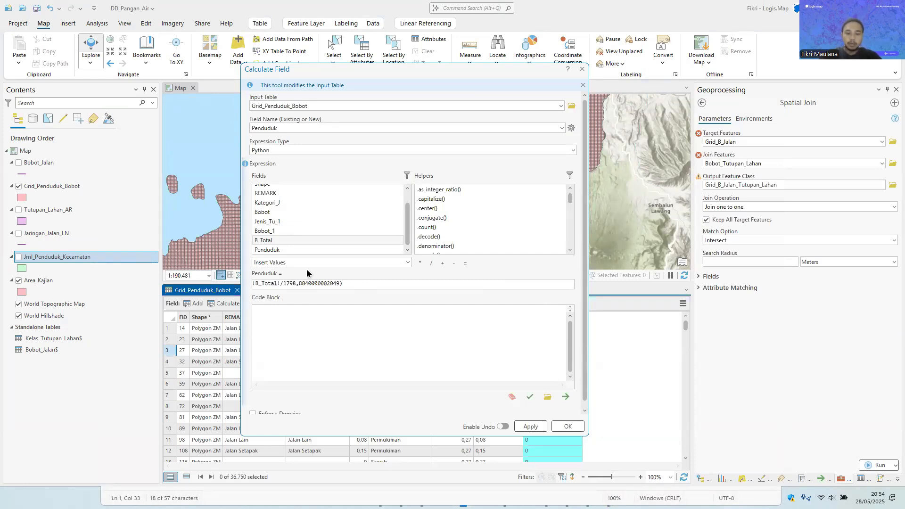
text(()
Step: Multiply the bracketed ratio by the Total Penduduk value 261557 copied from the Notepad note
text(*)
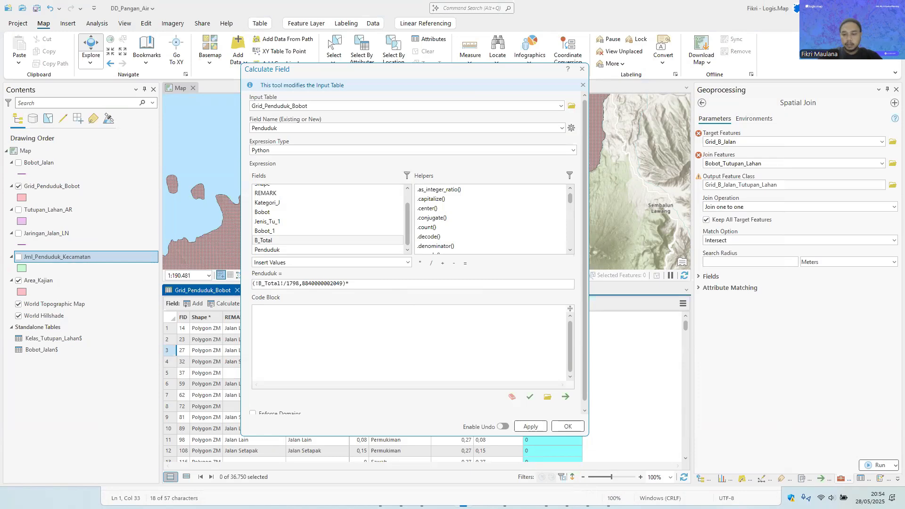
key(super)
click(609, 498)
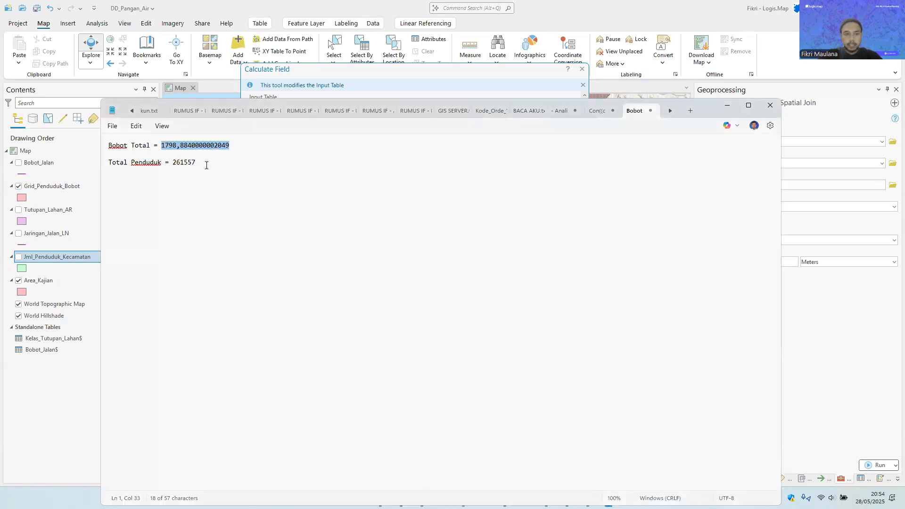
drag(206, 165, 174, 164)
key(ctrl+c)
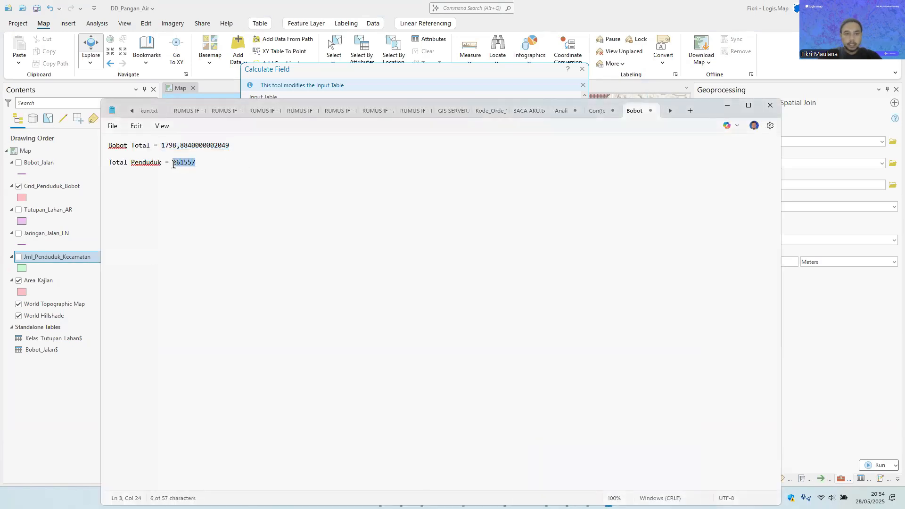
click(727, 107)
key(ctrl+v)
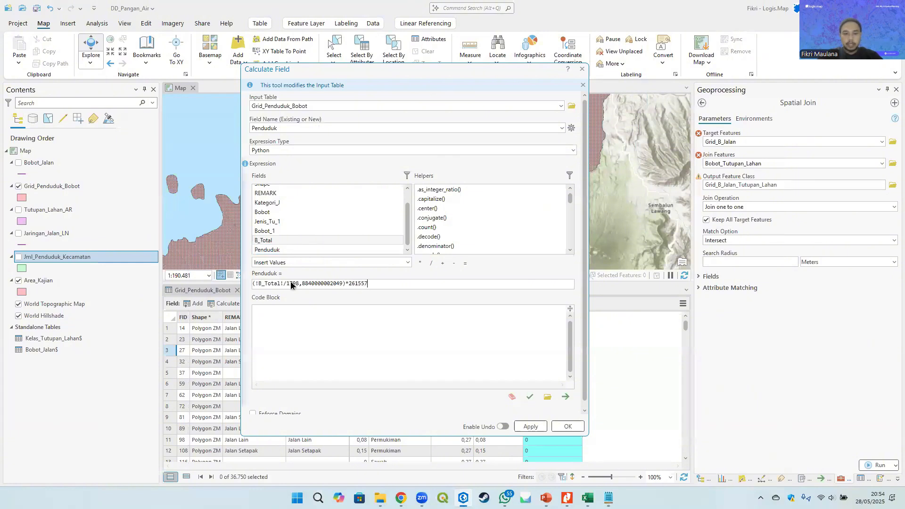
Step: Replace the decimal comma in the expression's divisor with a point so it reads 1798.8840000002049
click(302, 284)
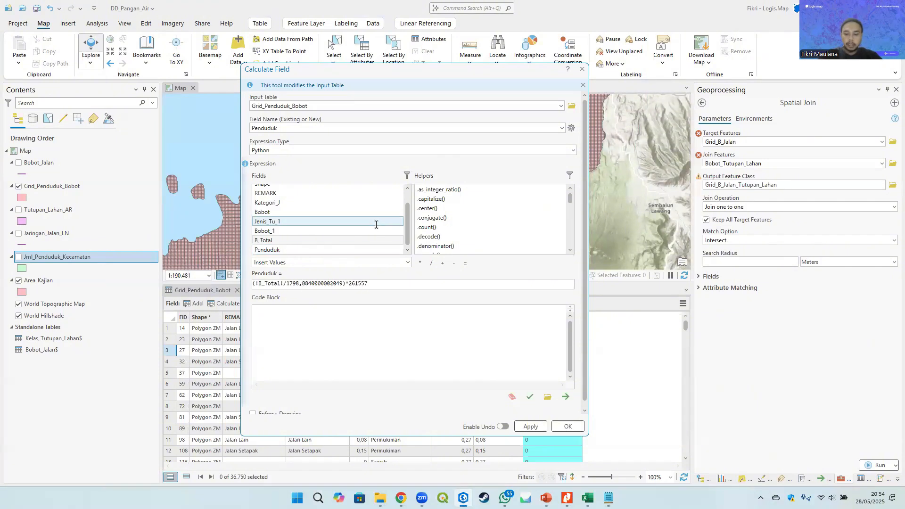
key(BackSpace)
text(.)
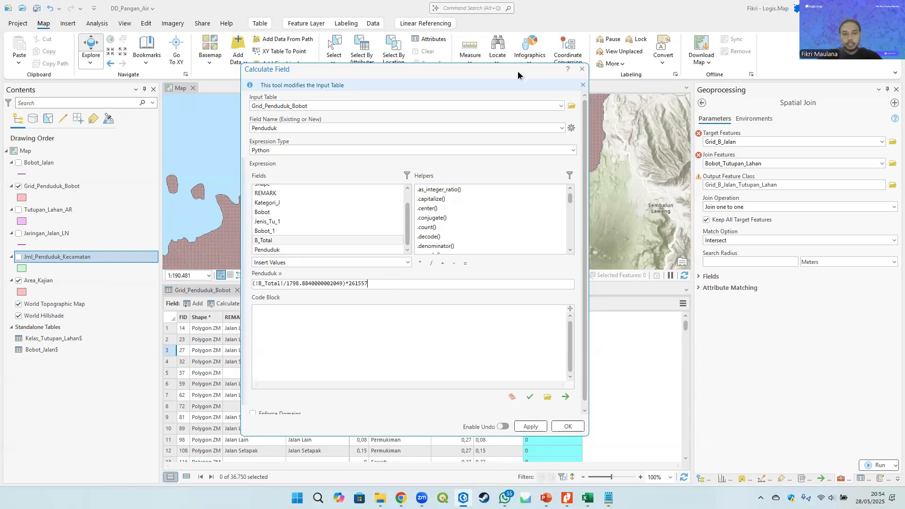
Step: Review the expression (!B_Total!/1798.8840000002049)*261557 against the table and grid, and run the calculation on the Penduduk field
drag(518, 71, 320, 79)
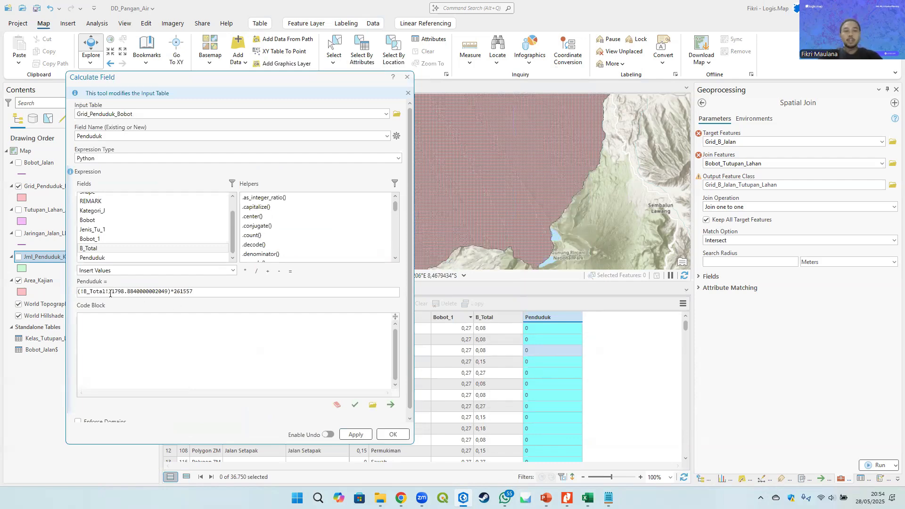
drag(112, 292, 146, 292)
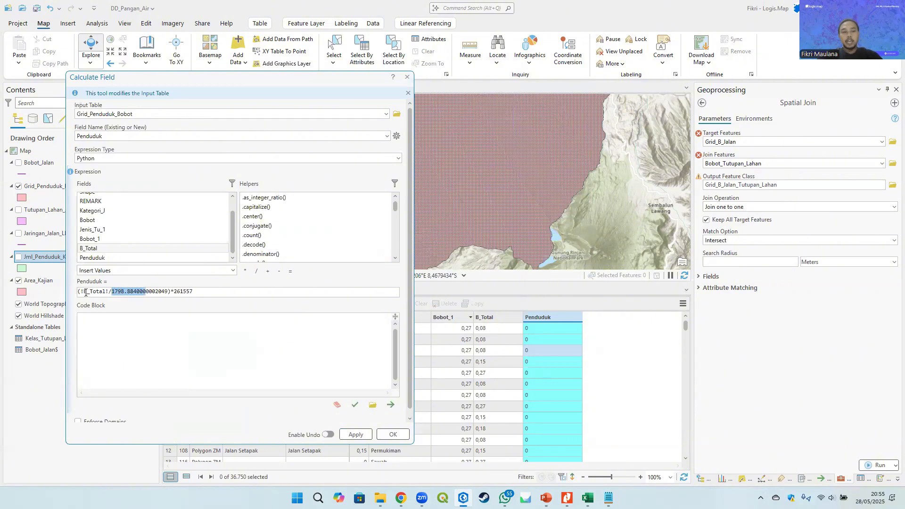
click(85, 292)
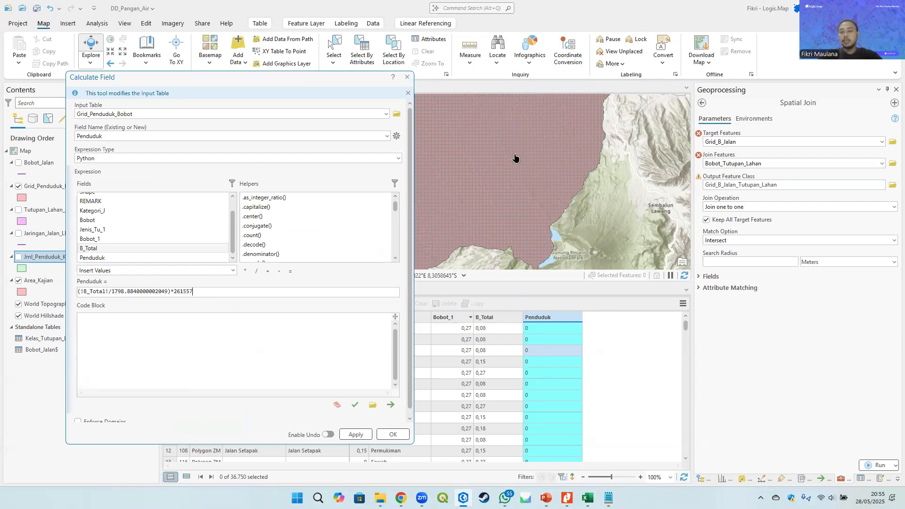
scroll(499, 177, down, 2)
drag(500, 177, 597, 173)
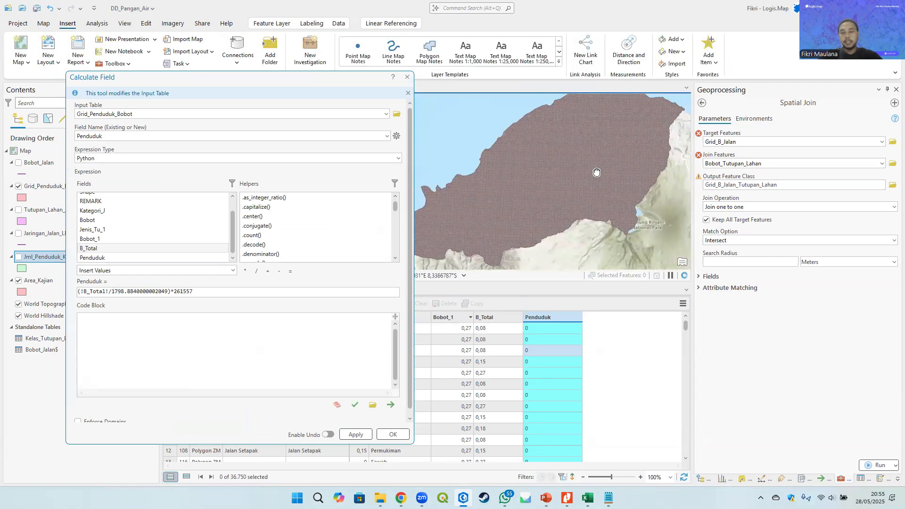
click(391, 435)
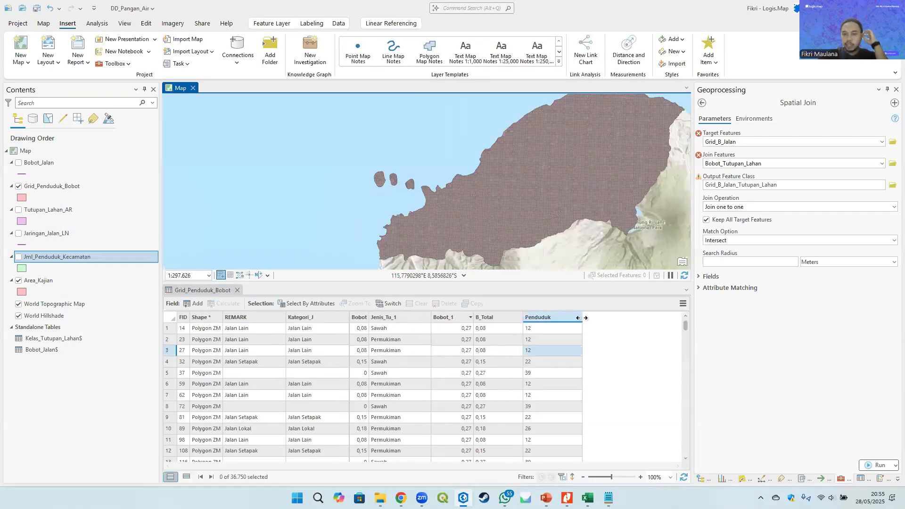
Step: Explore the statistics of the calculated Penduduk field in Grid_Penduduk_Bobot and copy its Sum value
drag(583, 317, 591, 317)
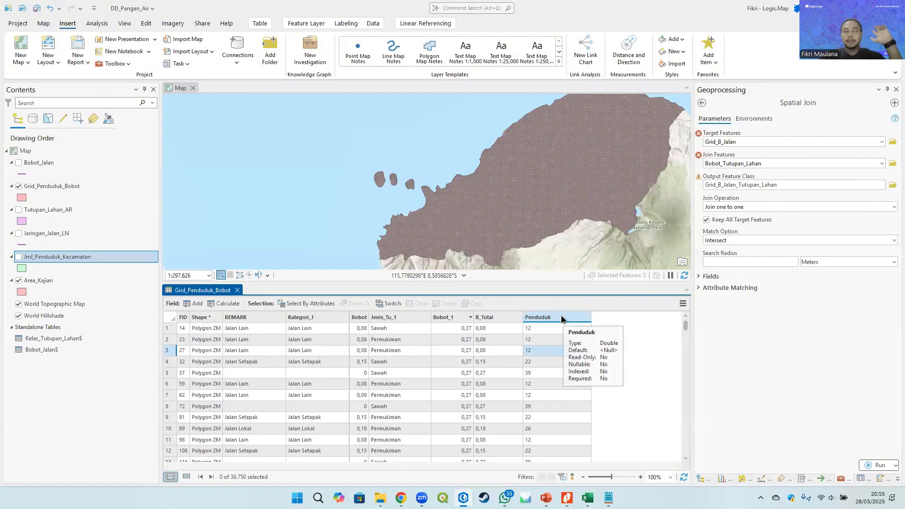
right_click(562, 316)
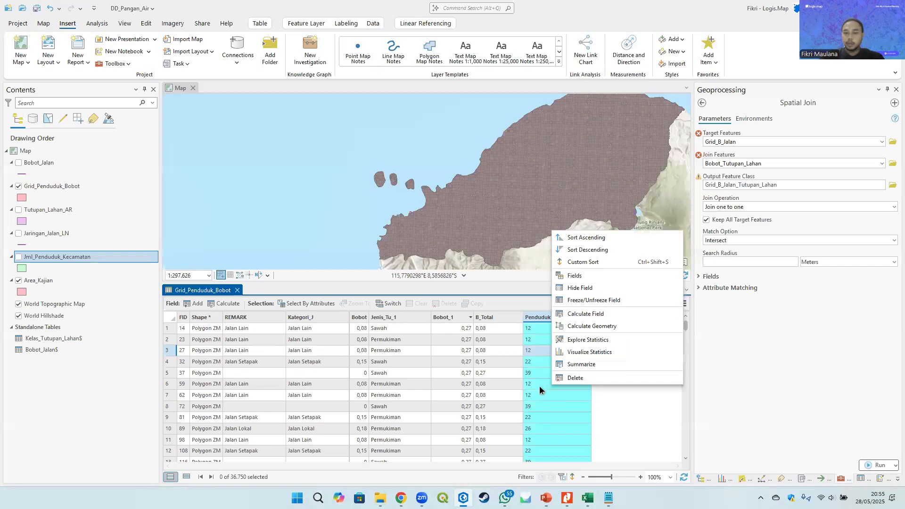
click(539, 385)
right_click(545, 317)
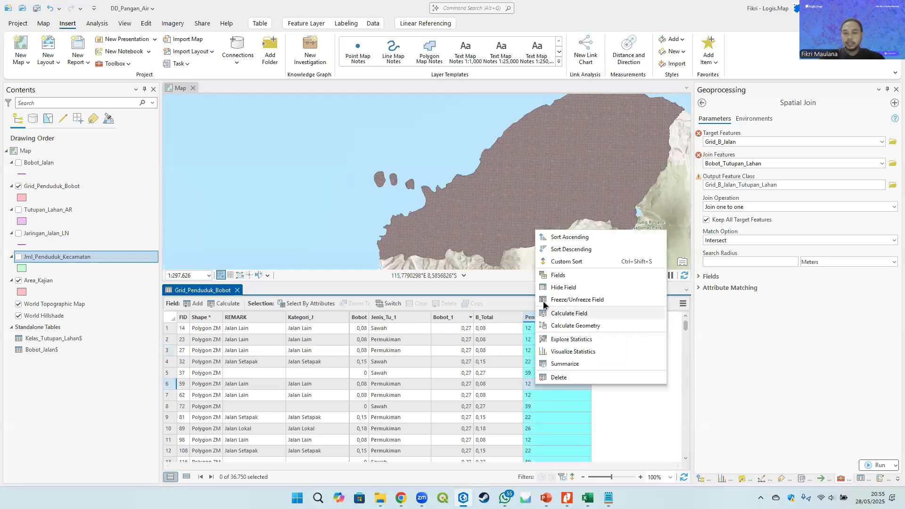
click(582, 341)
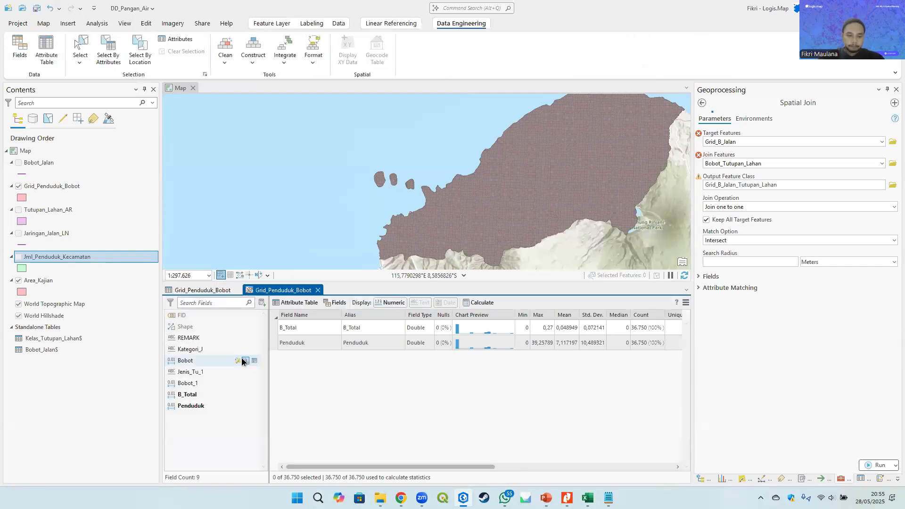
drag(467, 465, 662, 464)
click(503, 346)
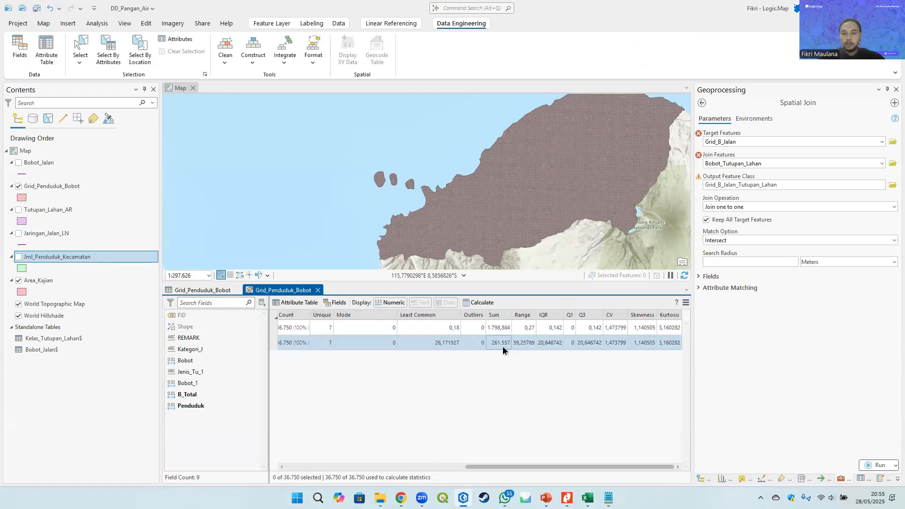
right_click(497, 343)
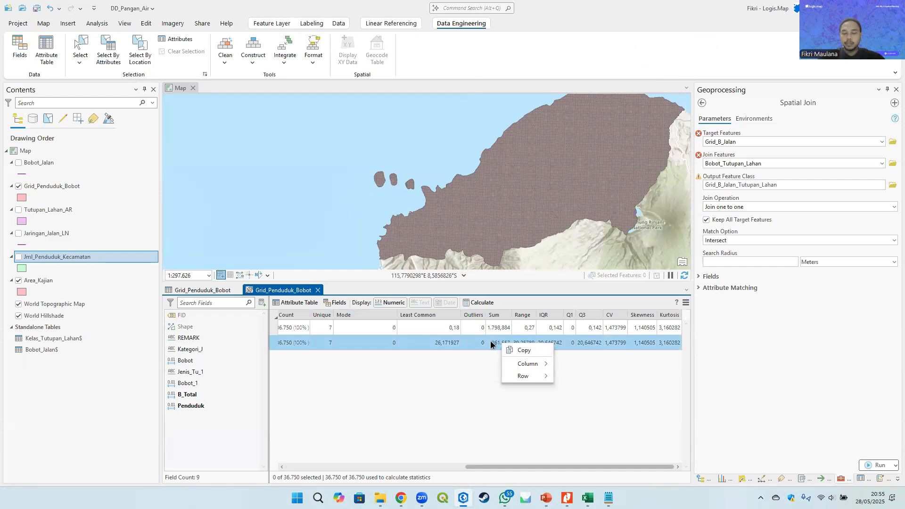
click(513, 349)
Step: Paste the Penduduk Sum beside 261557 in the Notepad note to compare the two totals, and close Notepad
click(608, 498)
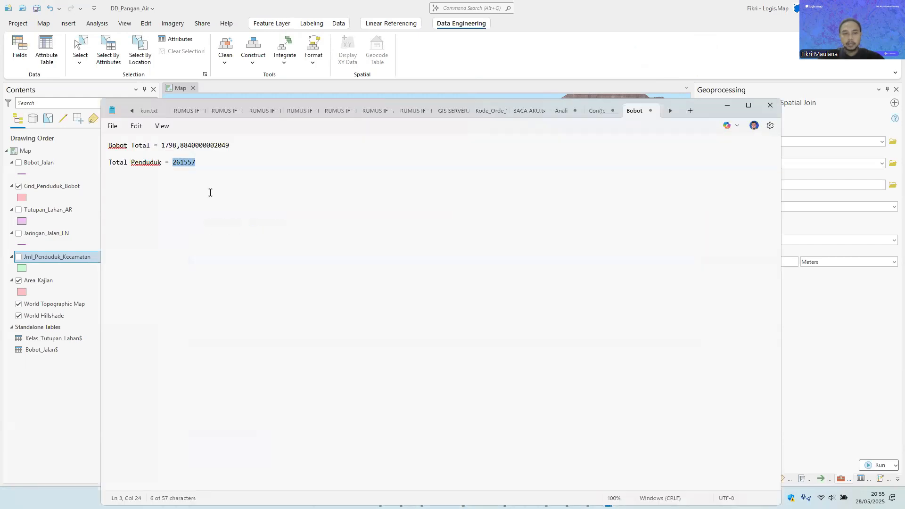
click(227, 163)
key(ctrl+v)
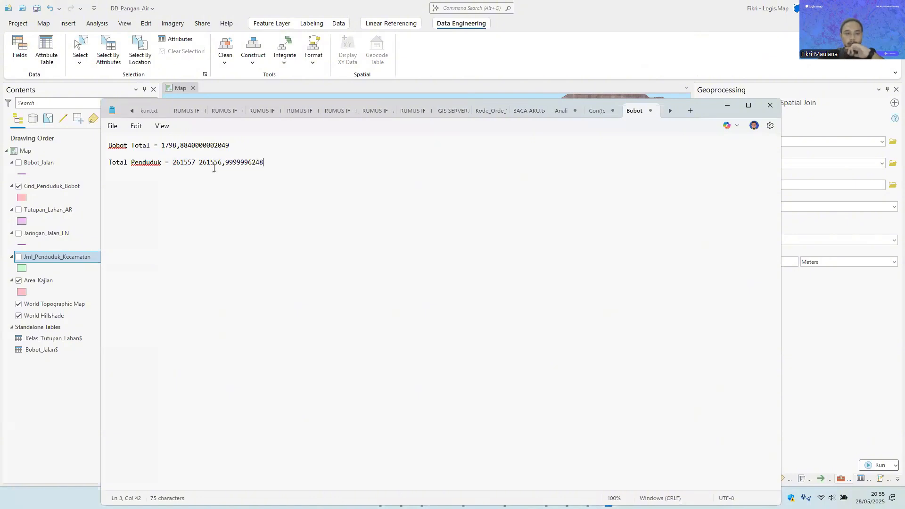
drag(227, 163, 217, 164)
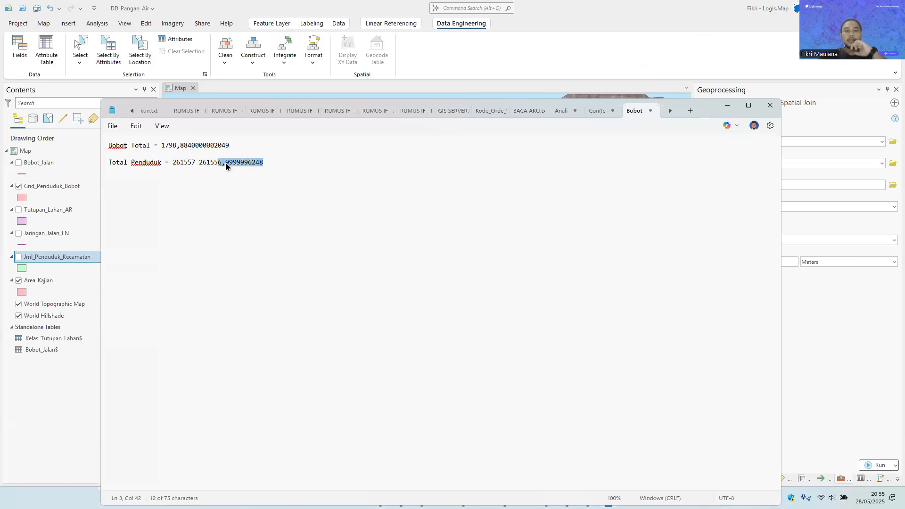
click(272, 164)
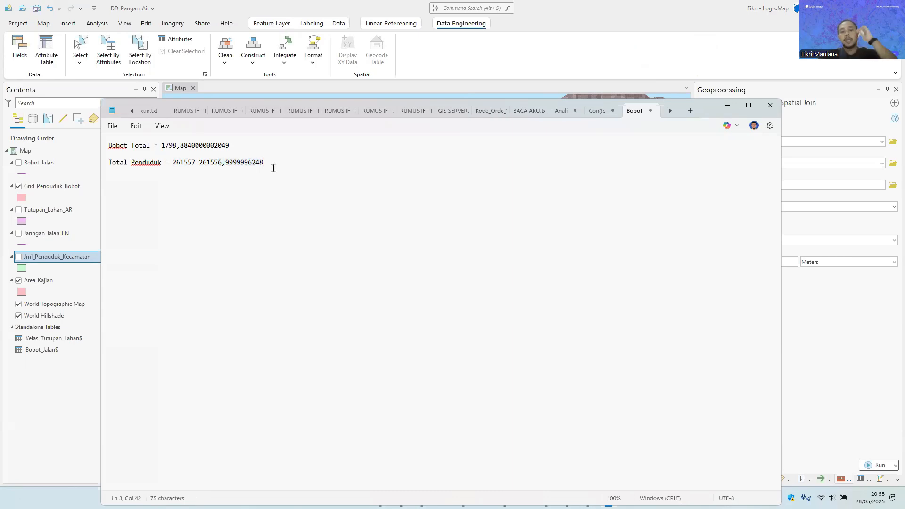
click(767, 106)
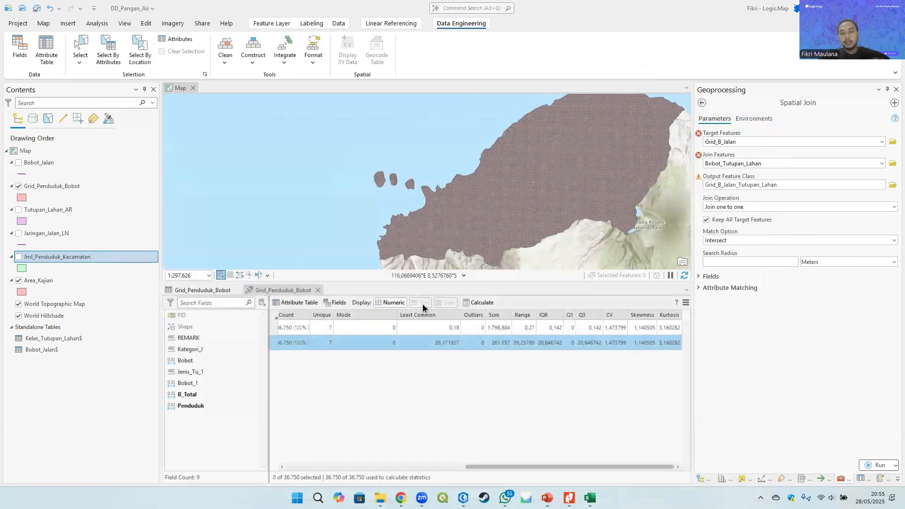
Step: Close the statistics view and attribute table of Grid_Penduduk_Bobot, and select that layer in the map's layer list
click(317, 291)
click(411, 394)
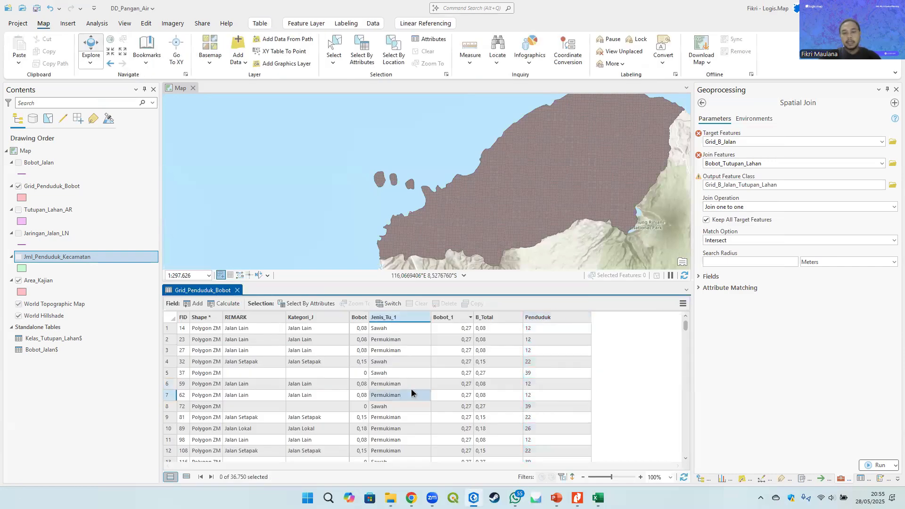
click(237, 290)
drag(534, 269, 406, 288)
click(61, 188)
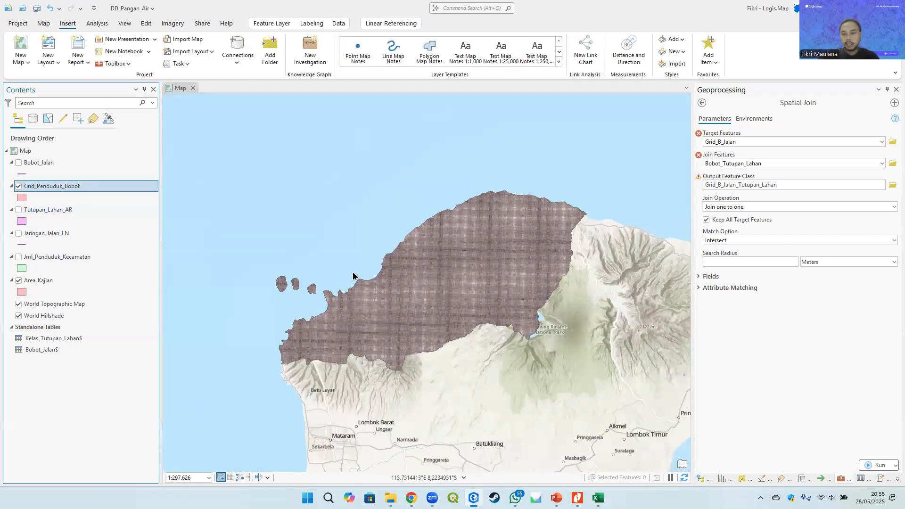
Step: Symbolize the Grid_Penduduk_Bobot layer with Unique Values based on the Penduduk field
click(742, 480)
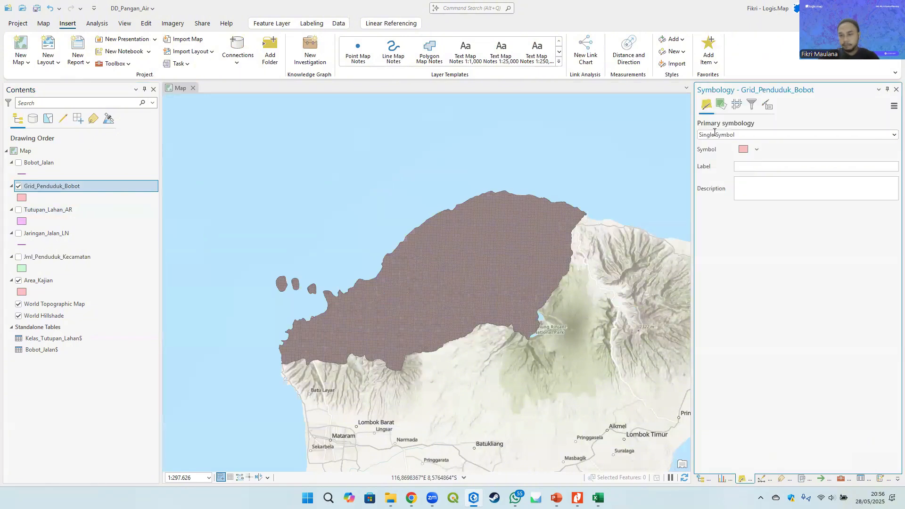
click(755, 135)
click(766, 189)
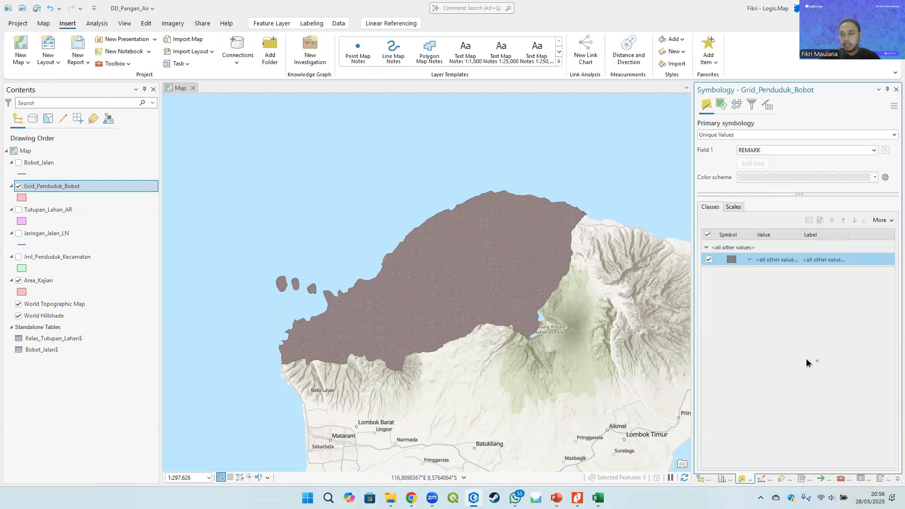
click(851, 147)
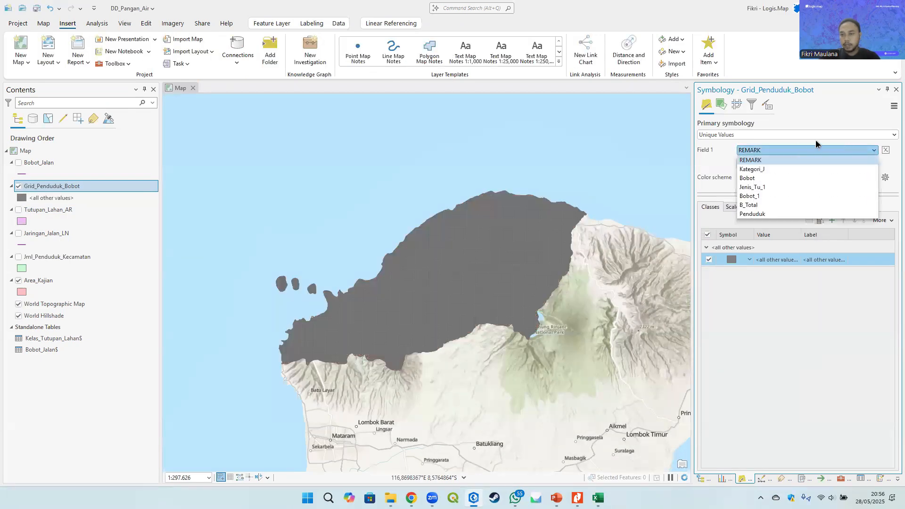
click(762, 213)
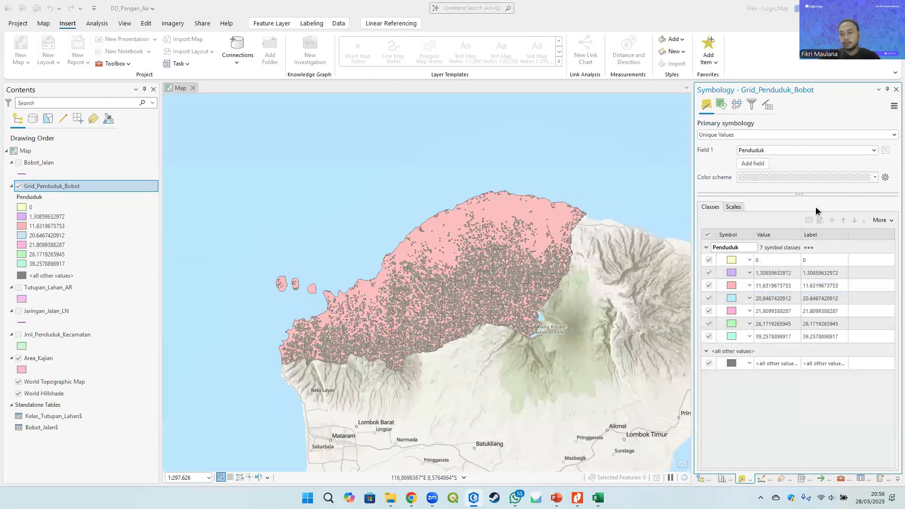
Step: Give the Penduduk classes a green-to-red color scheme and apply it to both the fills and the outlines of the grid cells
click(875, 178)
click(851, 189)
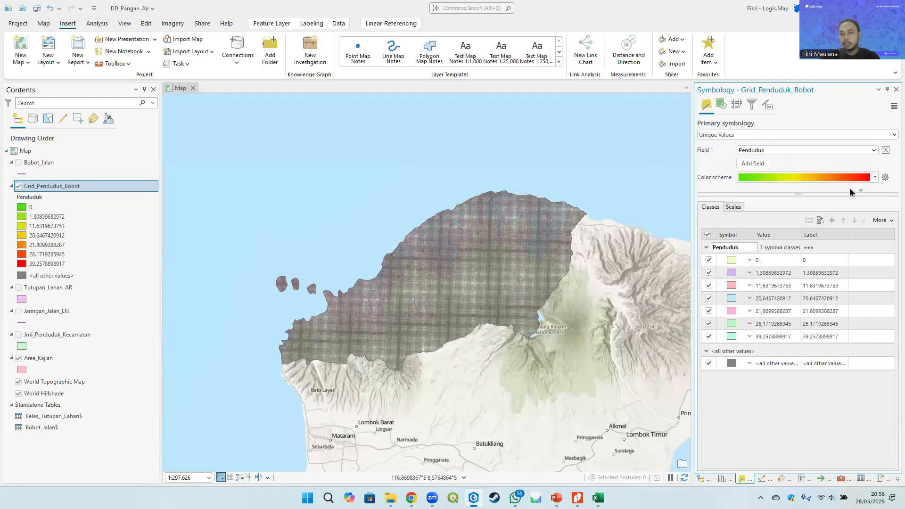
click(887, 178)
click(870, 209)
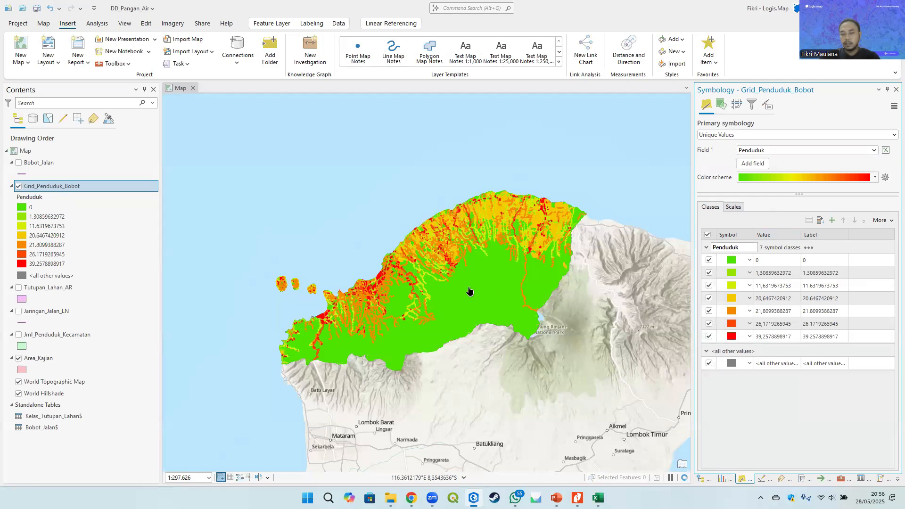
drag(423, 276, 419, 296)
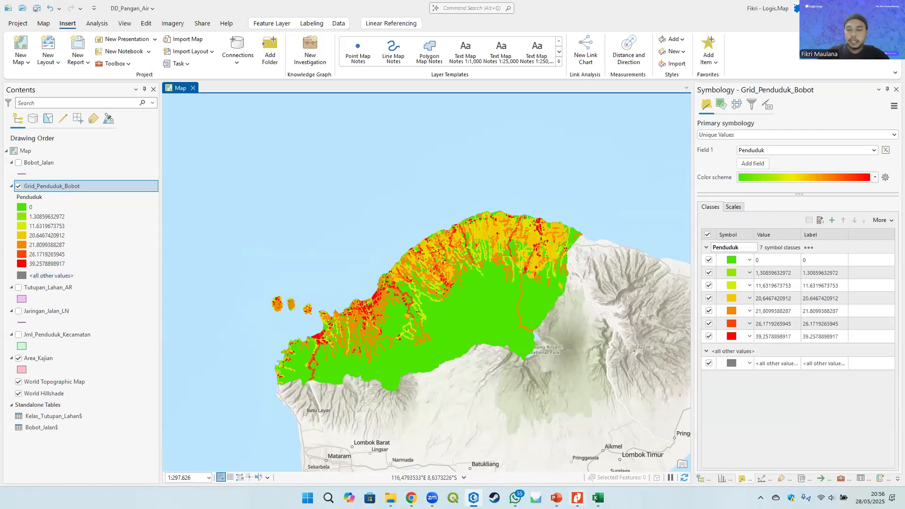
Step: Review the Perhitungan Kebutuhan Bahan Pangan formula slide in the D3TLH PowerPoint presentation and return to ArcGIS Pro
mouse_move(577, 499)
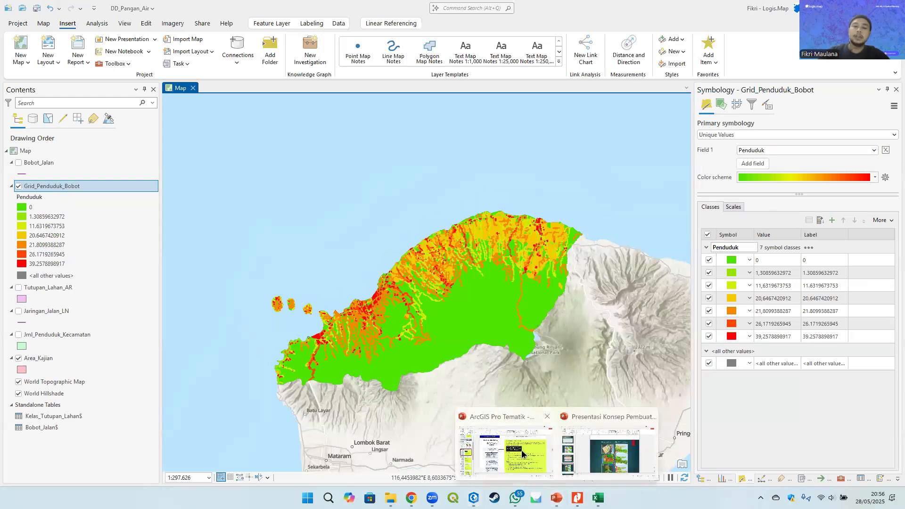
click(522, 454)
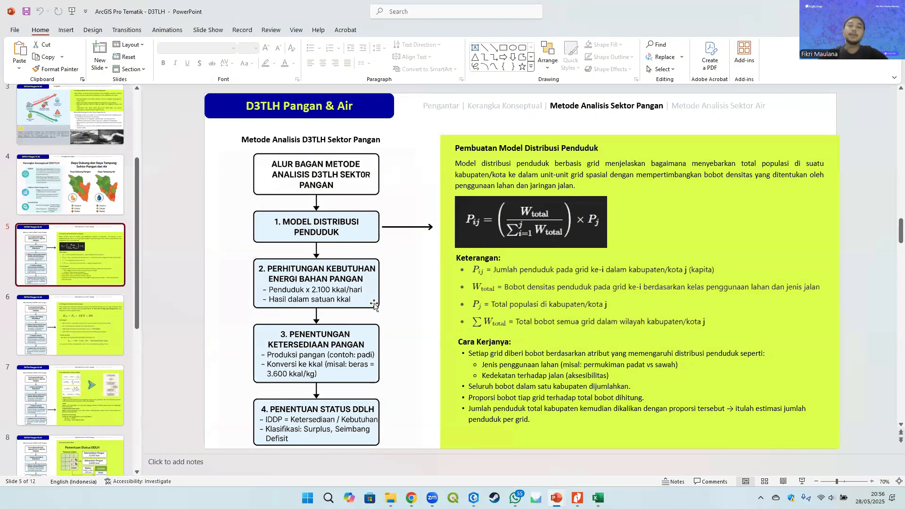
scroll(466, 305, down, 1)
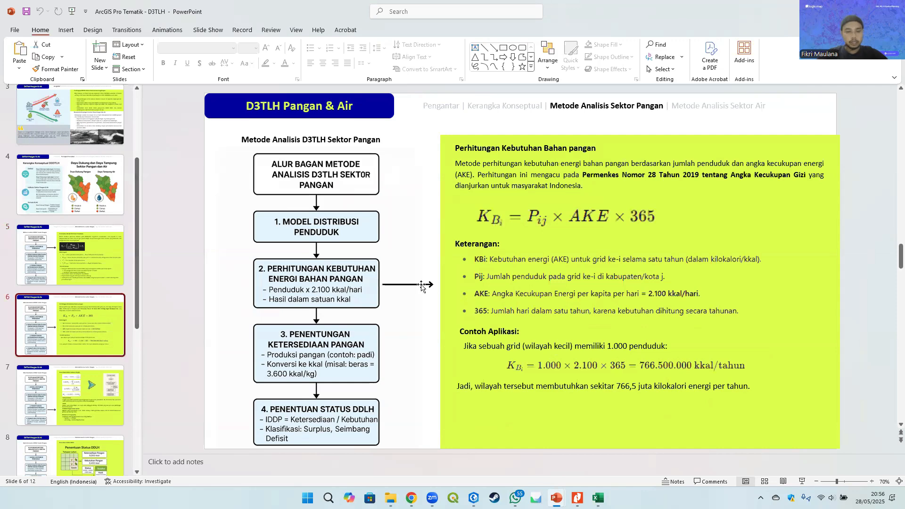
key(alt+Tab)
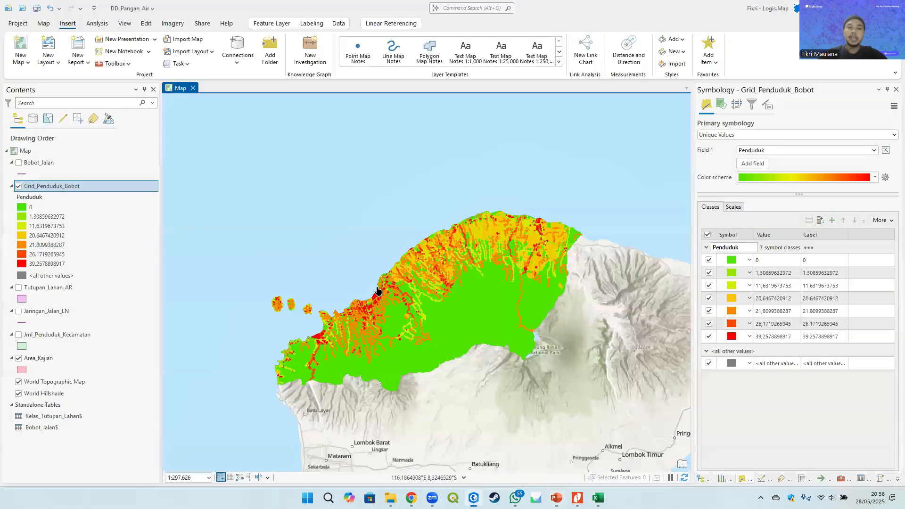
Step: Open the attribute table of Grid_Penduduk_Bobot and add a field named KB_Pangan with data type Double
right_click(64, 185)
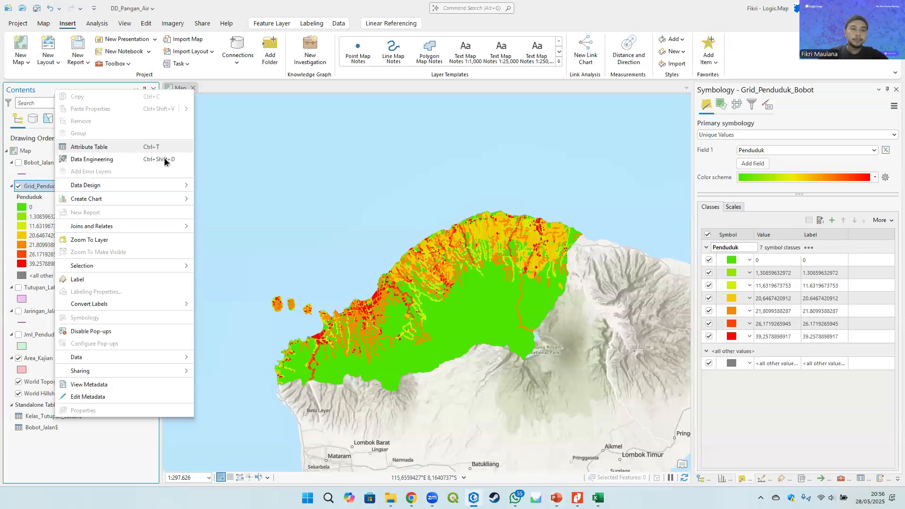
click(112, 148)
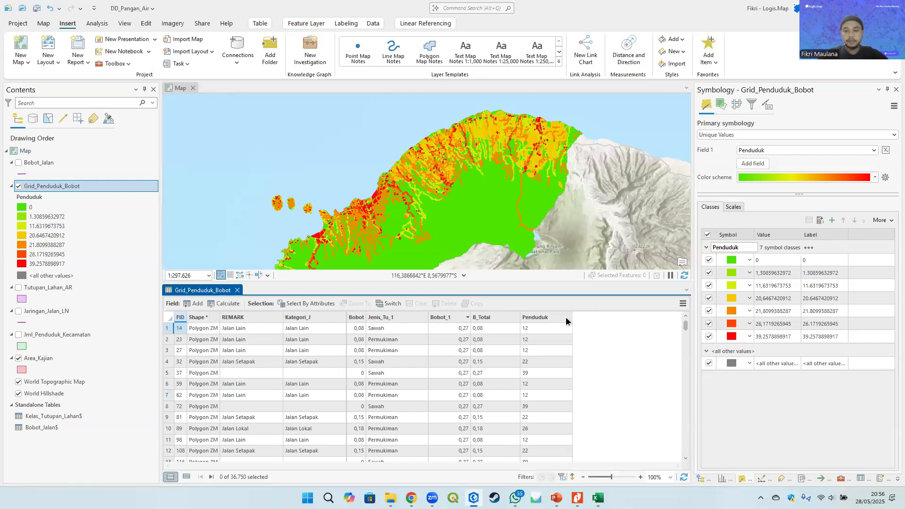
click(194, 304)
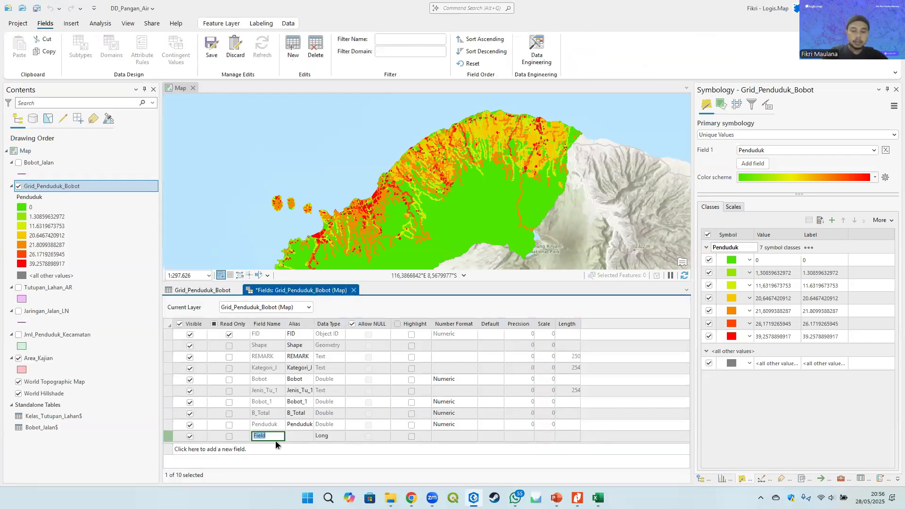
text(K_Panga)
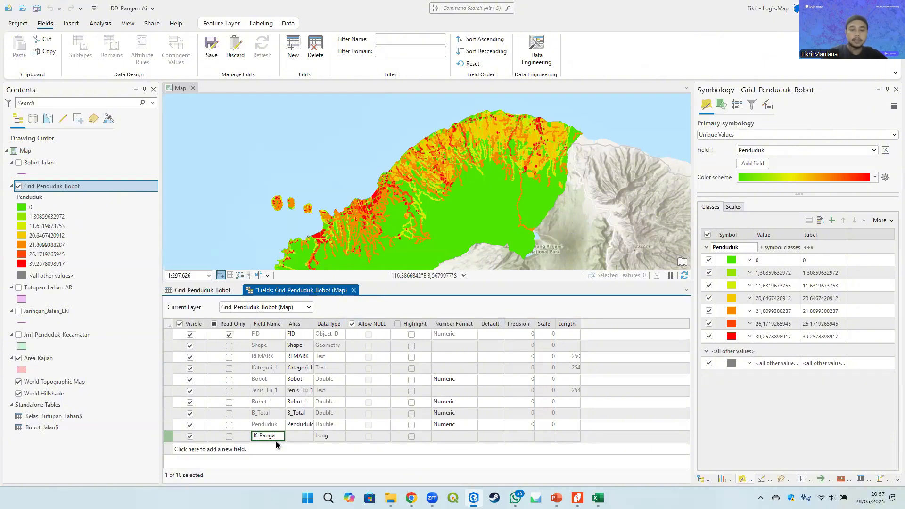
text(n)
click(258, 436)
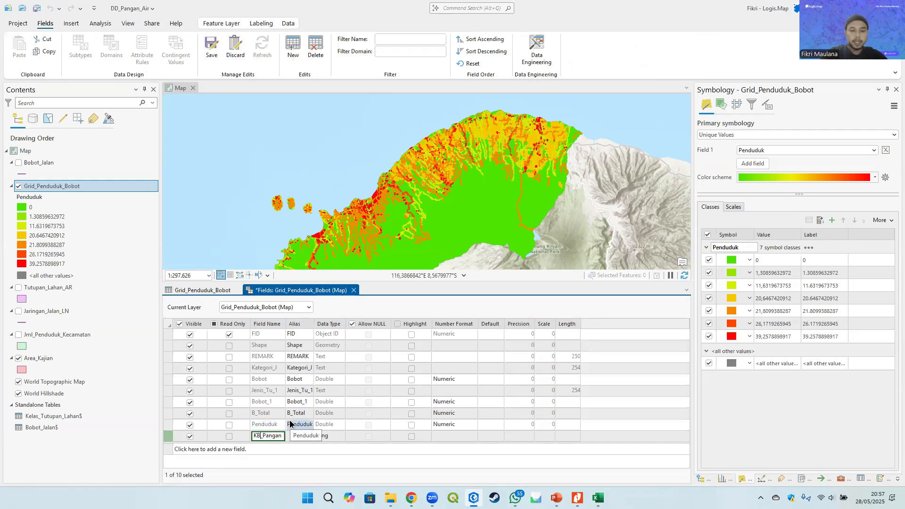
click(336, 435)
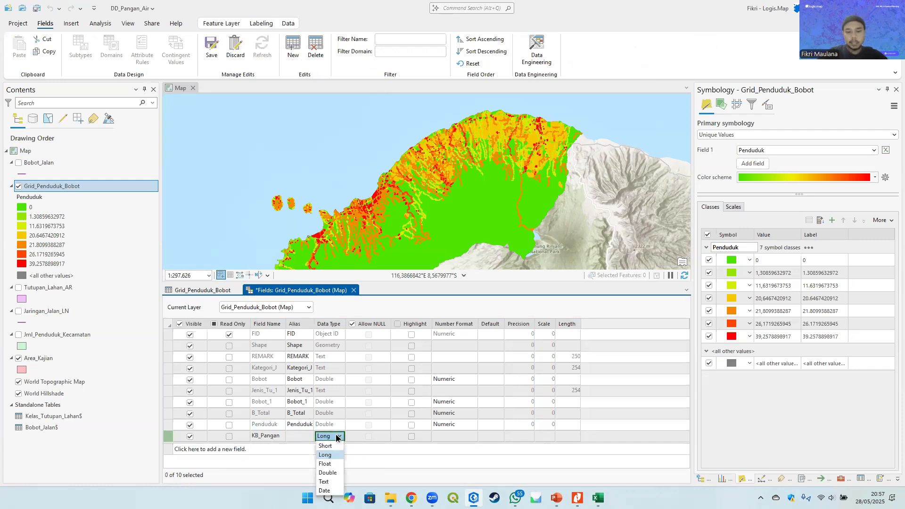
click(329, 474)
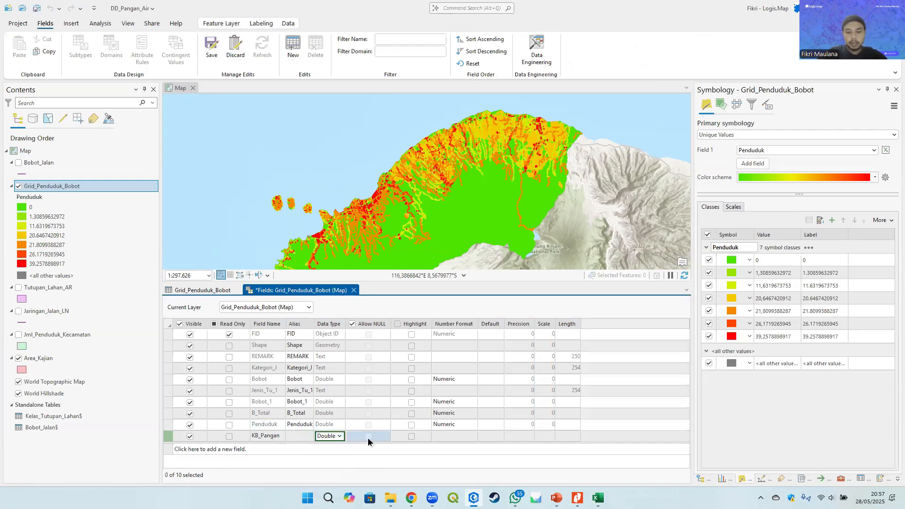
Step: Set the KB_Pangan number format to Numeric with 2 decimal places, and close the fields view saving the changes
click(456, 435)
click(473, 436)
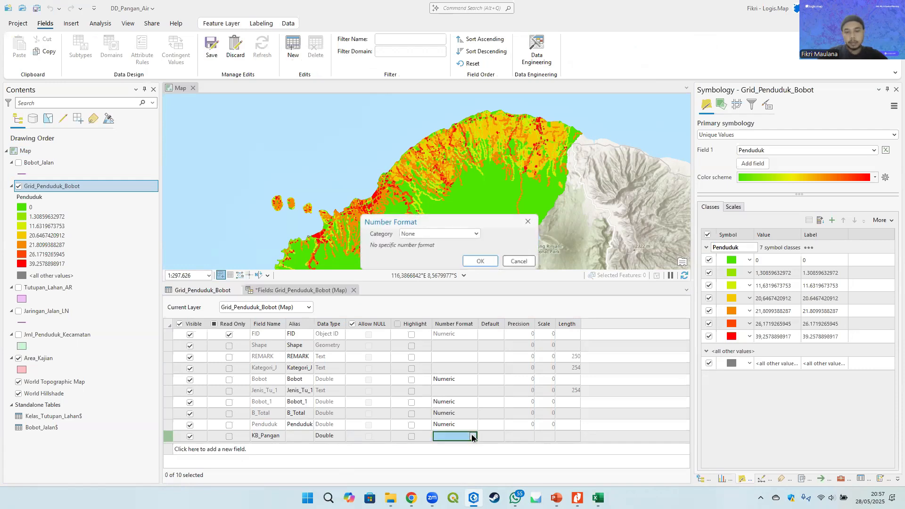
click(466, 234)
click(443, 274)
drag(451, 260, 401, 255)
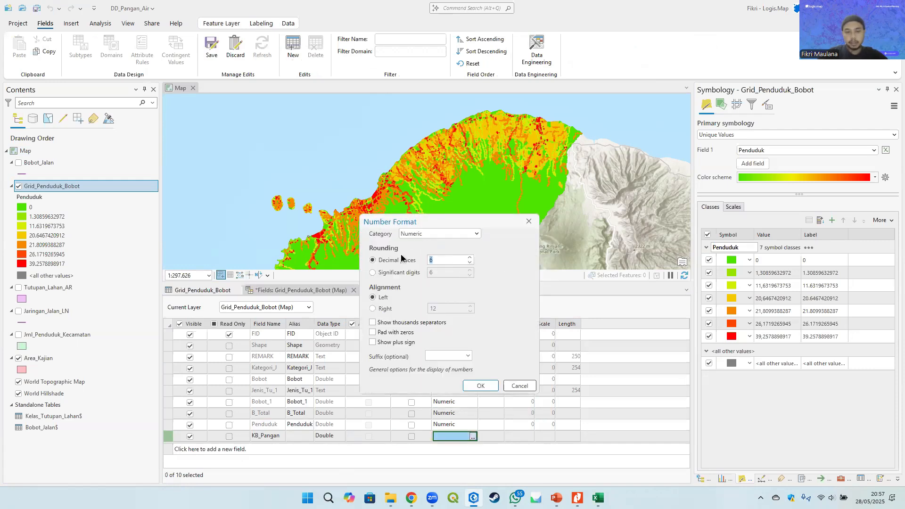
text(2)
click(481, 386)
click(353, 290)
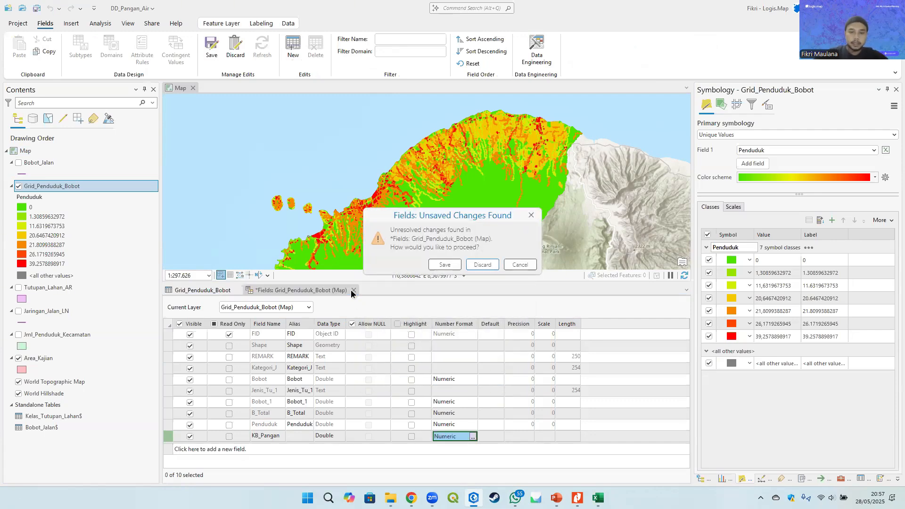
click(445, 265)
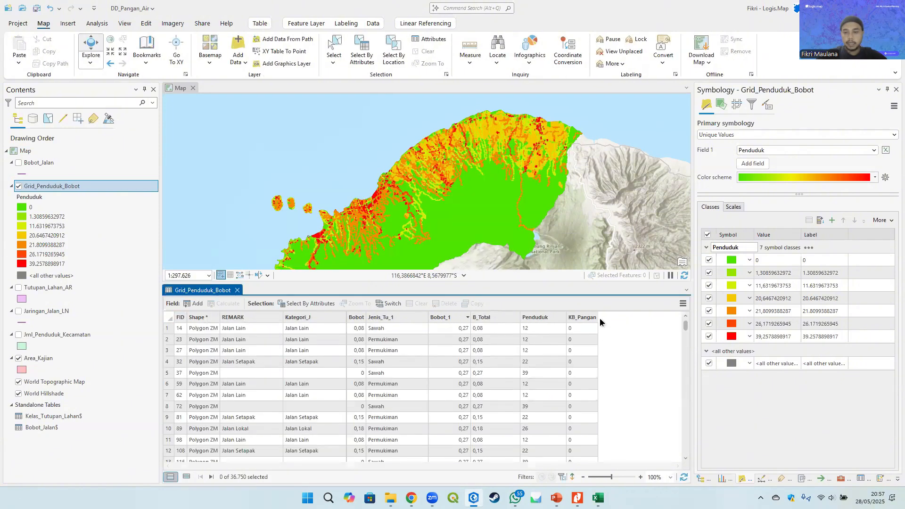
Step: Calculate the KB_Pangan field with the expression !Penduduk!*2100*365 and widen its table column
drag(599, 318, 608, 315)
right_click(589, 316)
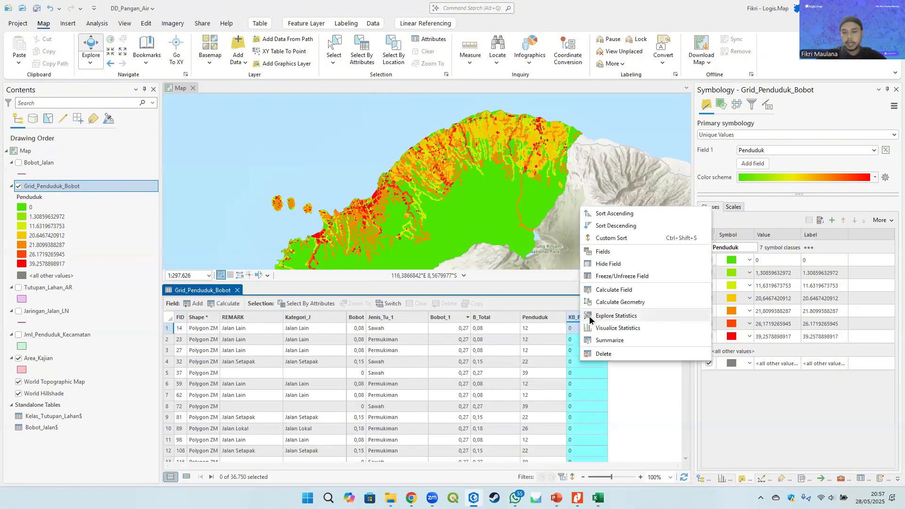
click(619, 290)
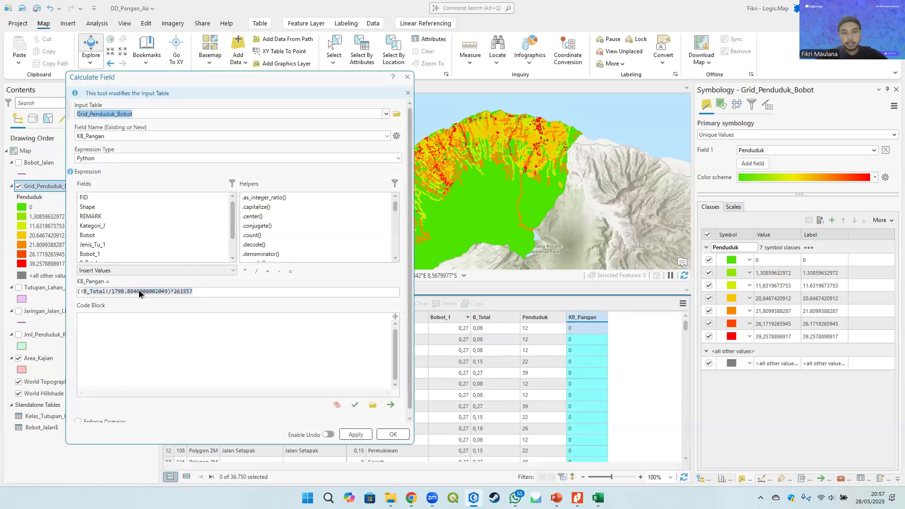
drag(222, 294, 73, 290)
key(BackSpace)
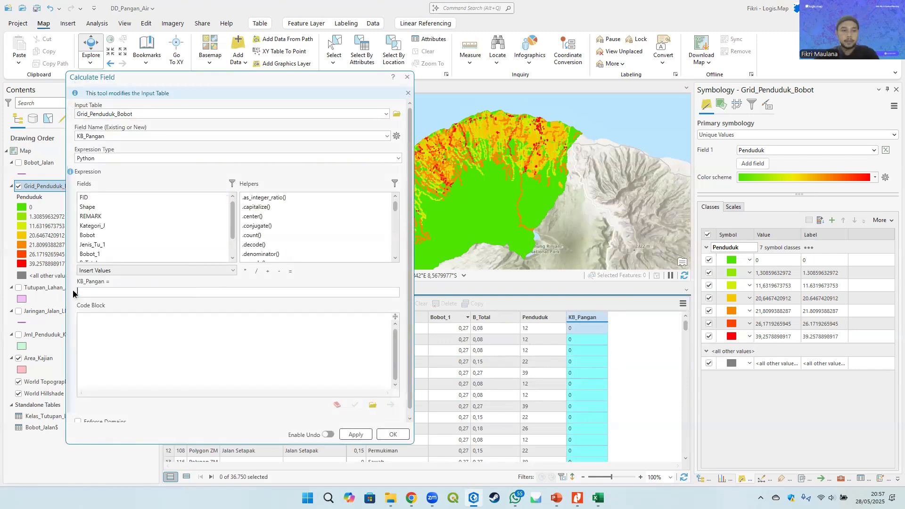
scroll(141, 231, down, 2)
double_click(108, 248)
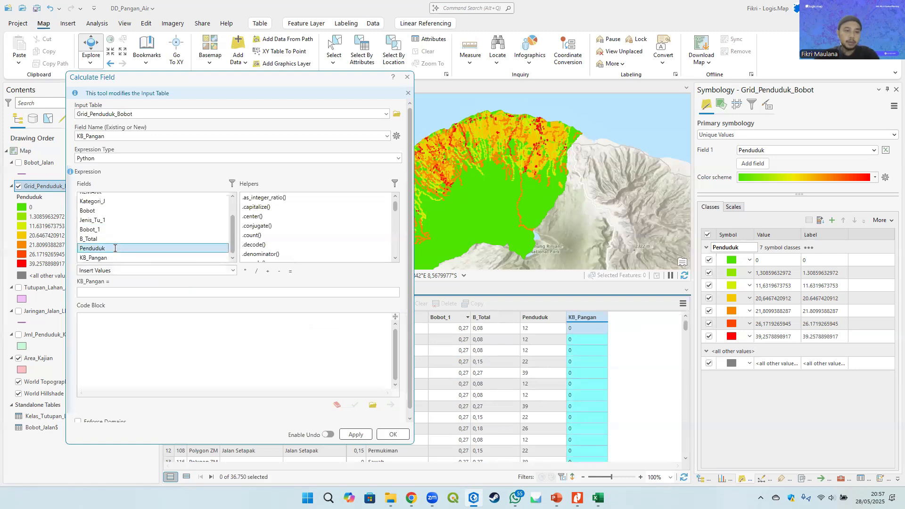
click(119, 293)
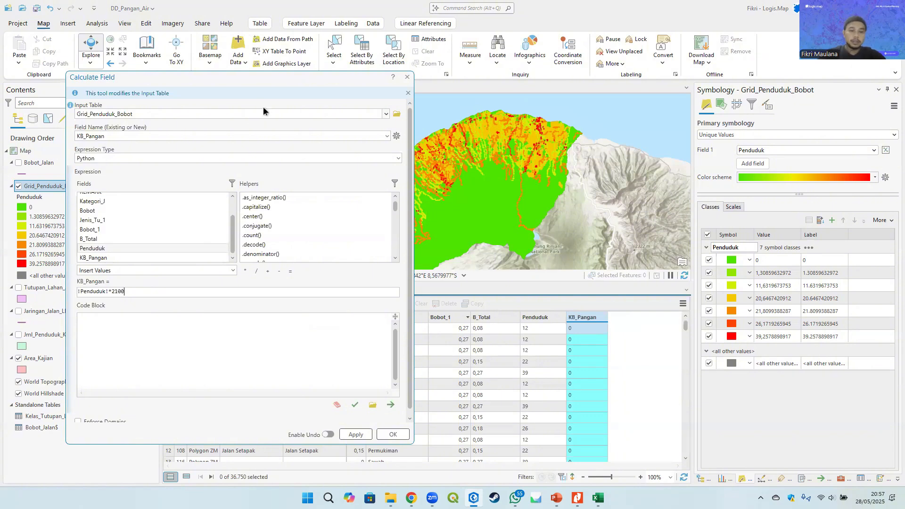
text(*)
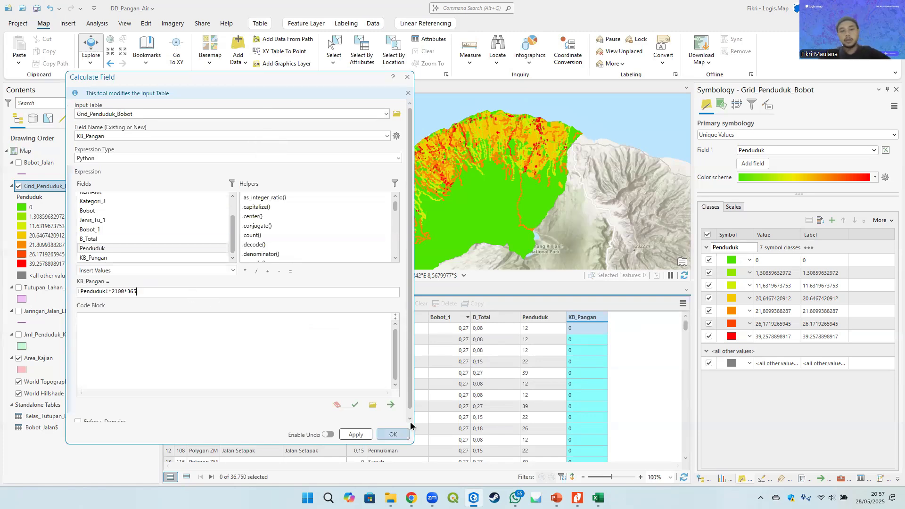
click(392, 435)
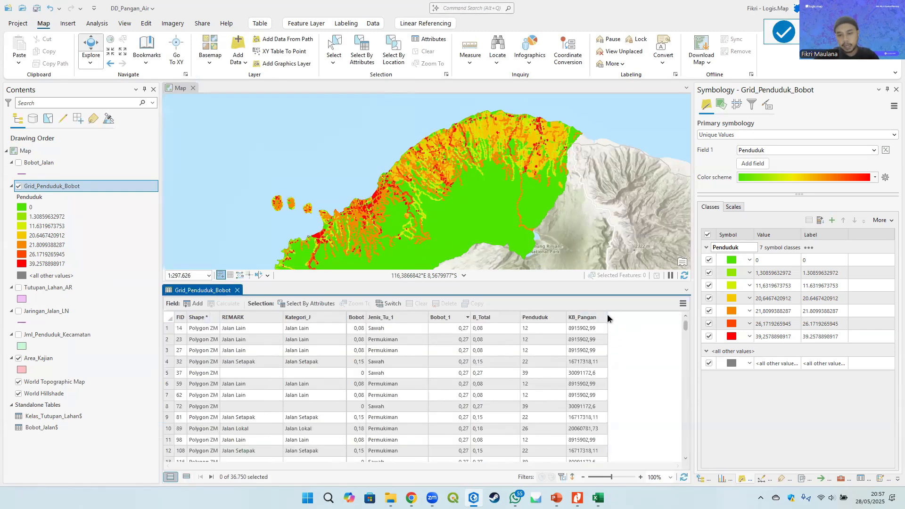
click(606, 317)
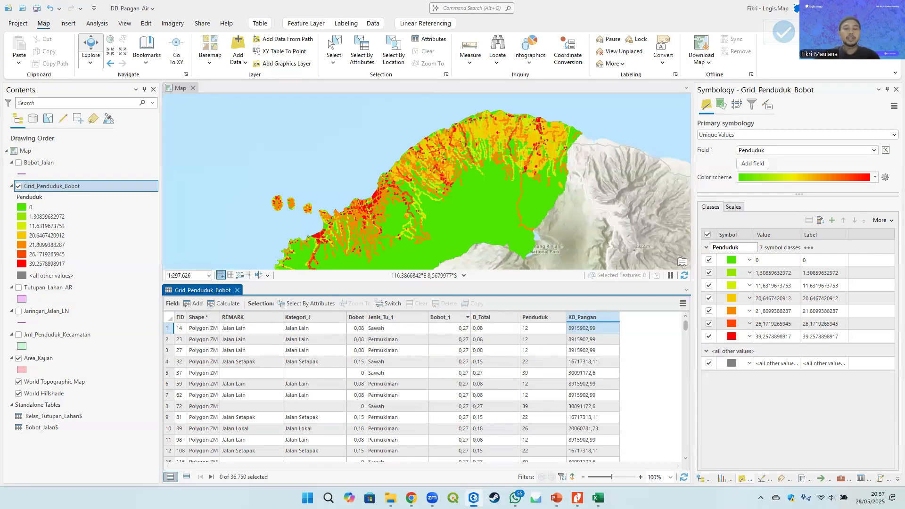
Step: Browse the project folders in the Catalog and select Produktifitas_Sawah.shp in the Trash folder
mouse_move(557, 498)
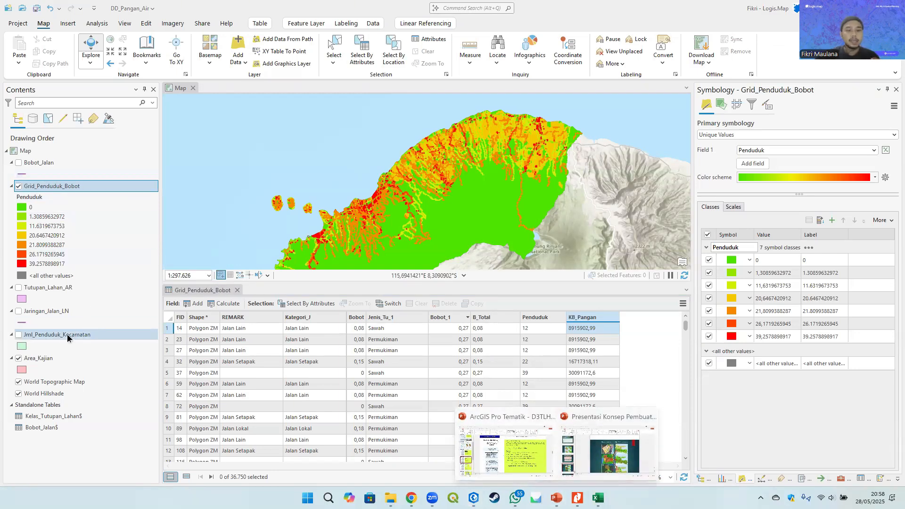
click(700, 480)
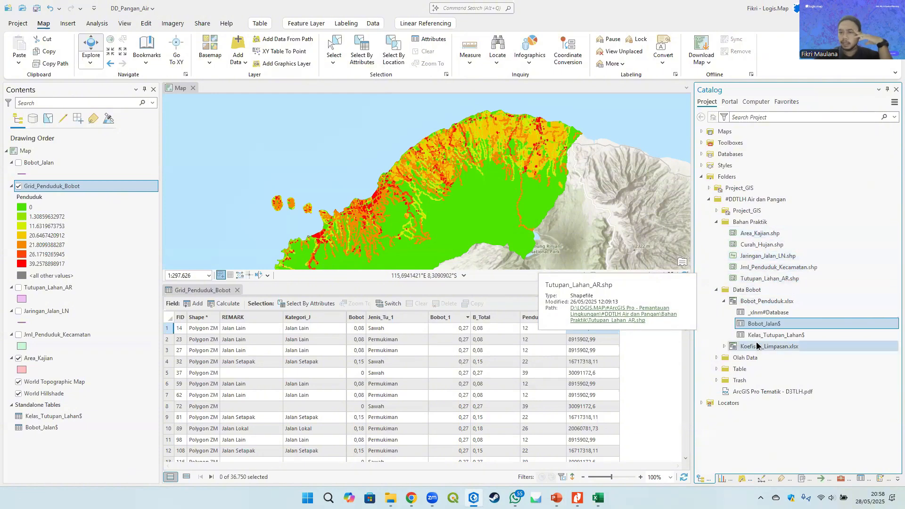
click(752, 358)
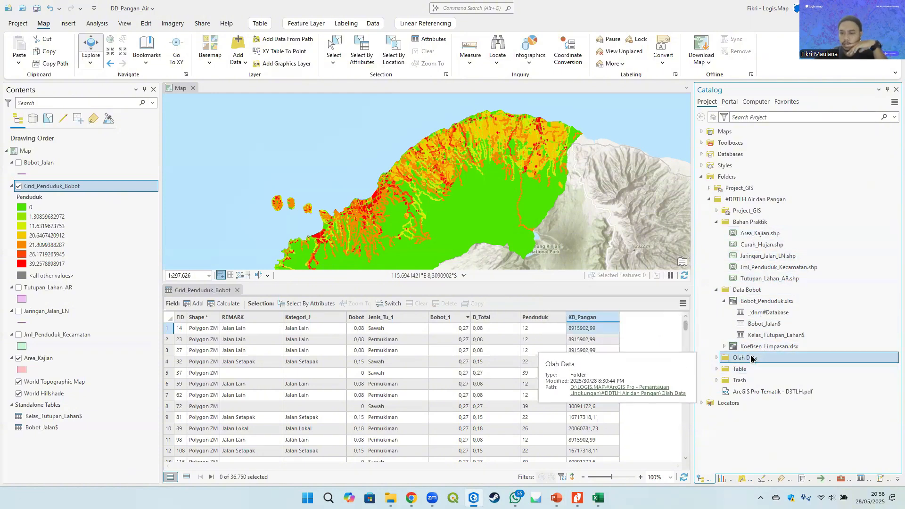
double_click(740, 380)
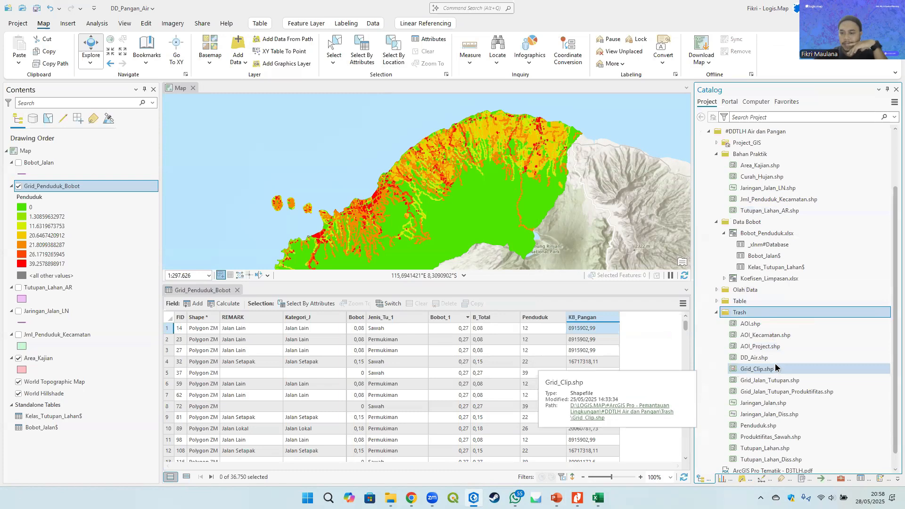
scroll(776, 366, down, 1)
click(778, 424)
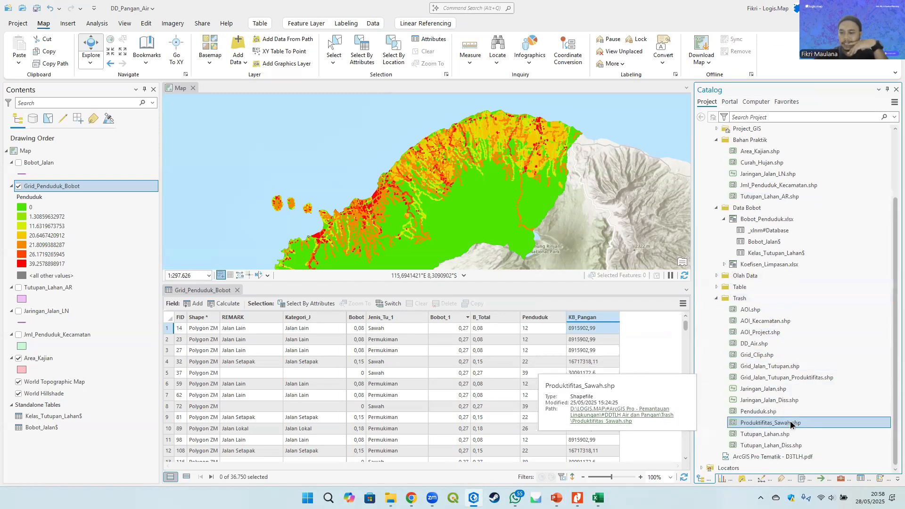
mouse_move(782, 425)
mouse_down()
mouse_move(776, 415)
mouse_move(767, 428)
mouse_up()
right_click(786, 427)
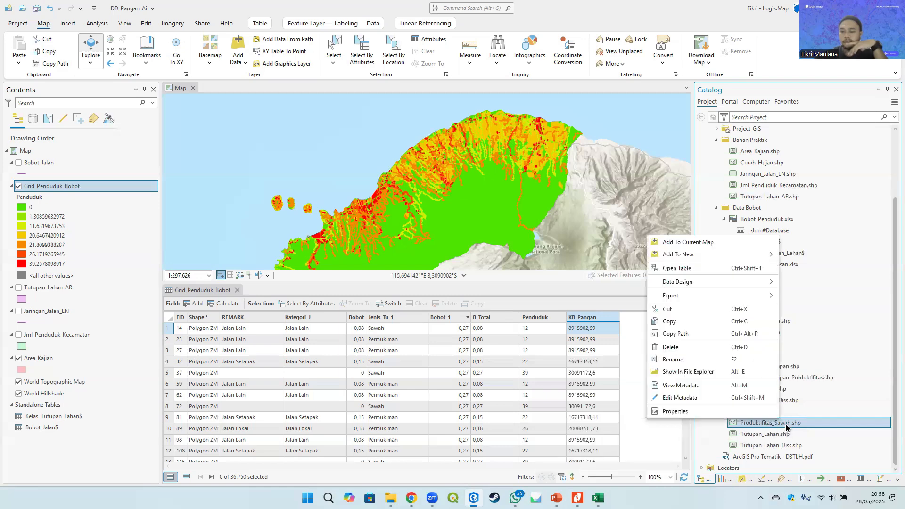
key(Escape)
scroll(773, 330, up, 3)
click(770, 298)
scroll(770, 296, down, 3)
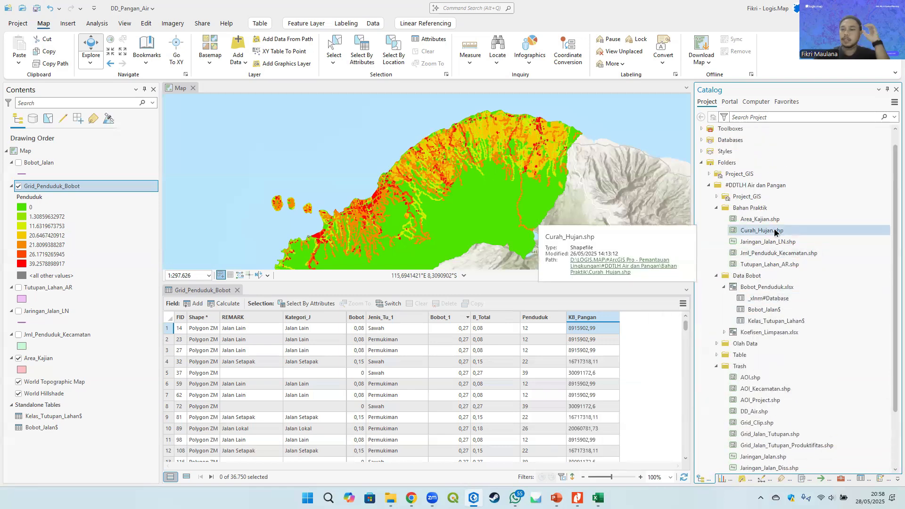
Step: Review the attribute table of Produktifitas_Sawah.shp, including the P_KG_Ha values, and close the table
right_click(791, 422)
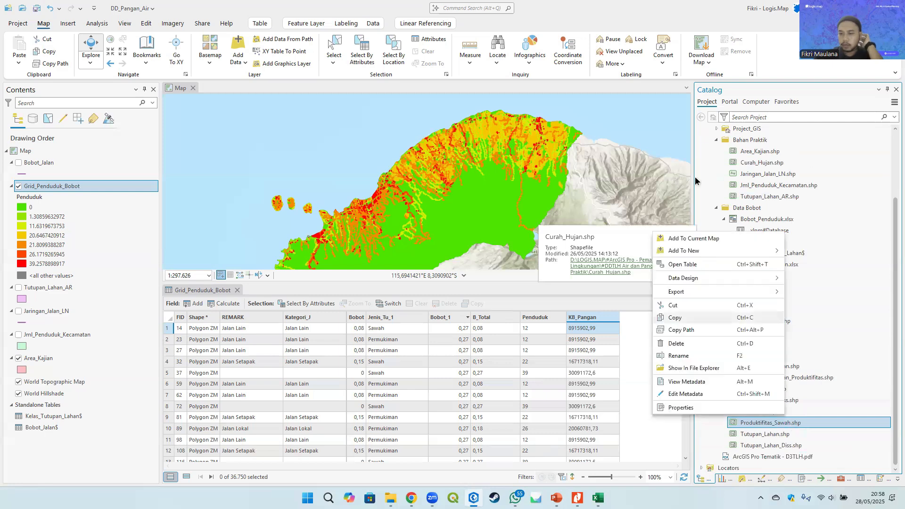
click(685, 264)
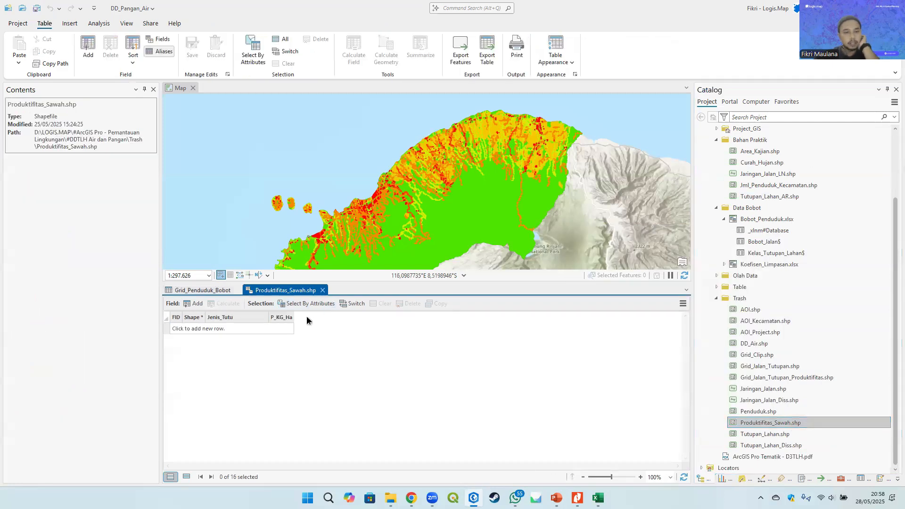
drag(312, 318, 337, 317)
scroll(310, 376, down, 3)
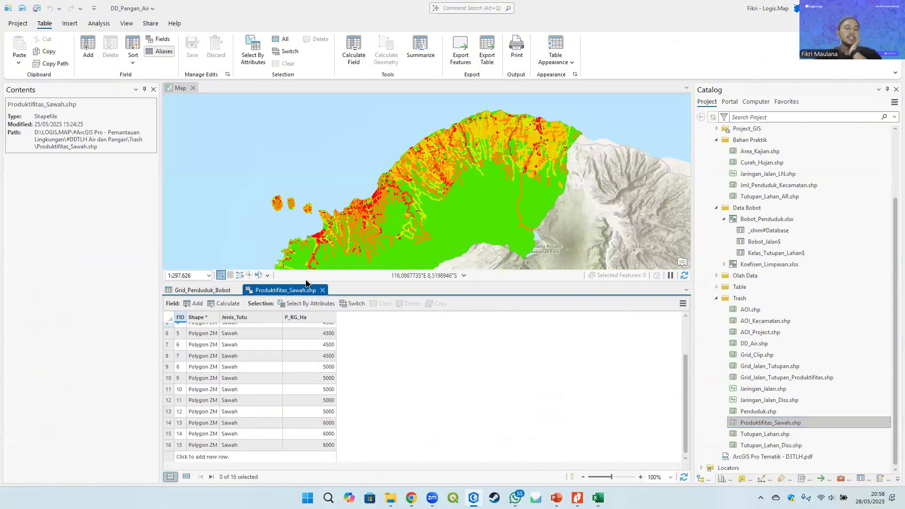
click(323, 291)
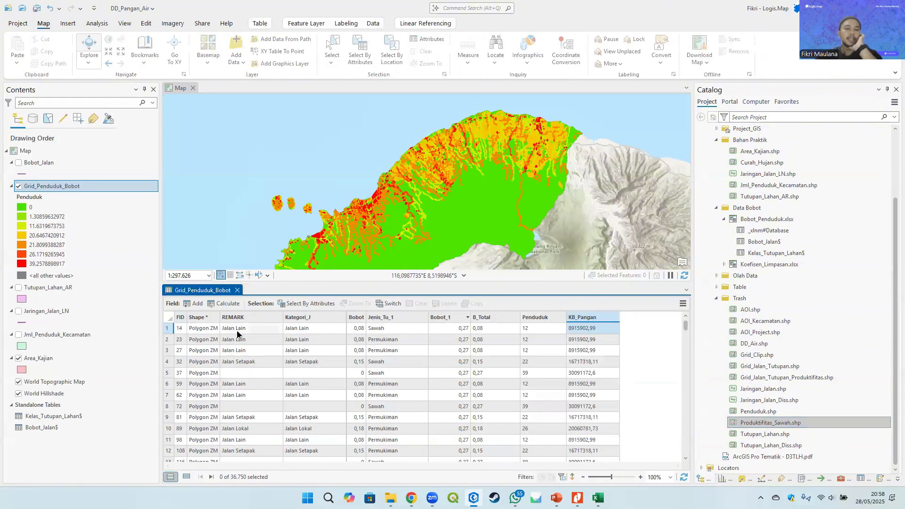
Step: Display Tutupan_Lahan_AR on the map instead of Grid_Penduduk_Bobot, and replace the open attribute table with that of Tutupan_Lahan_AR
click(235, 293)
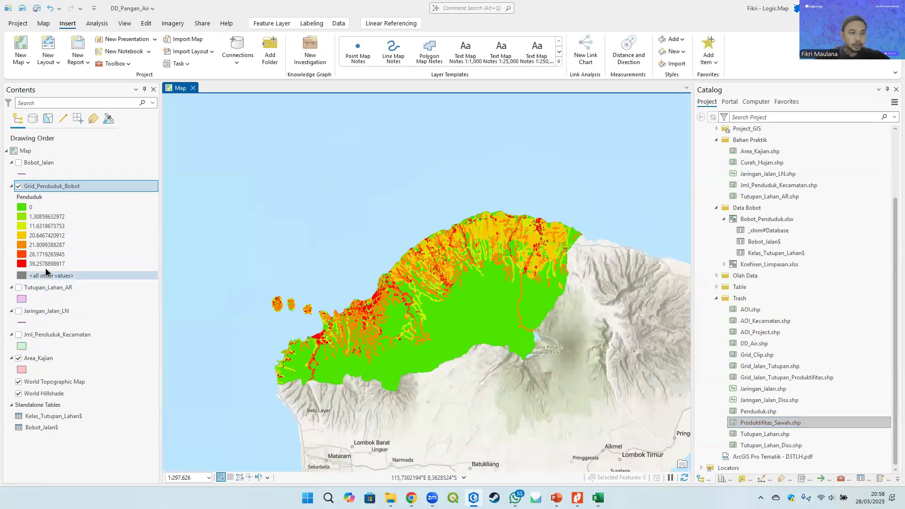
click(18, 186)
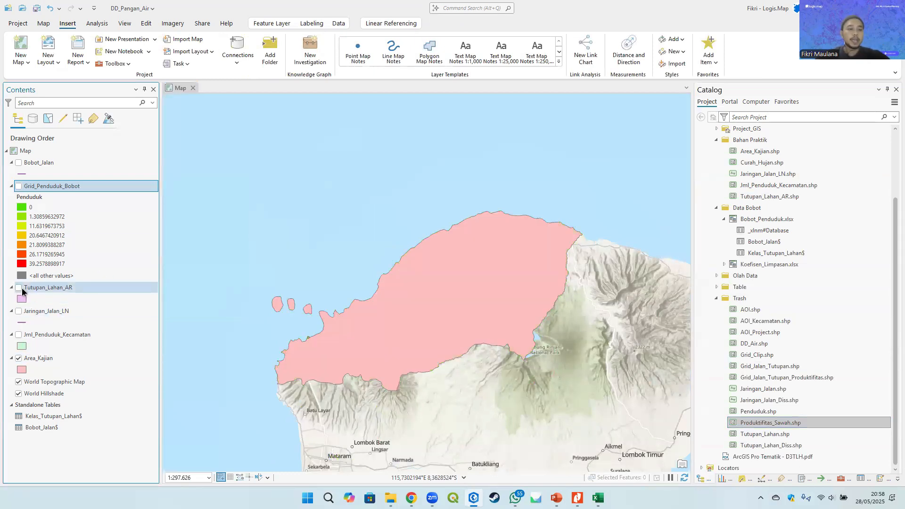
click(18, 287)
right_click(60, 288)
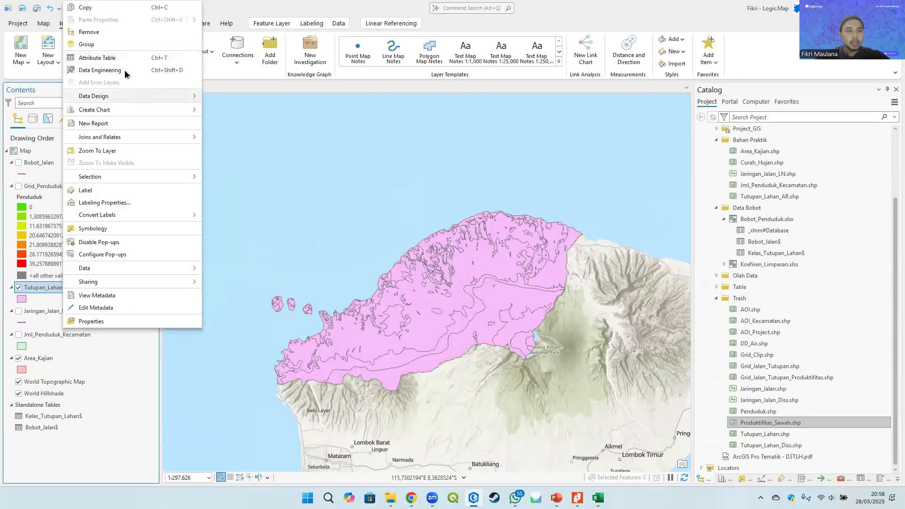
click(120, 56)
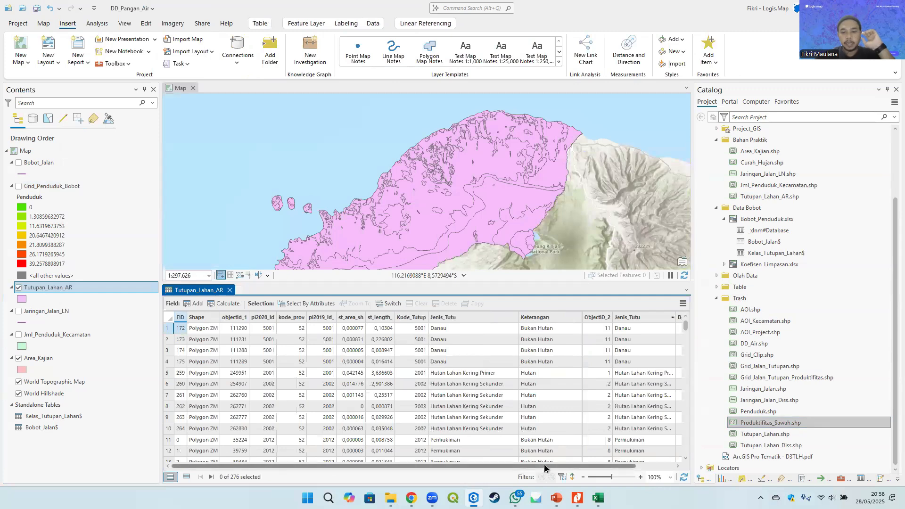
Step: Delete the fields from pl2020_id through ObjectID_2 from the Tutupan_Lahan_AR attribute table
drag(544, 464, 605, 465)
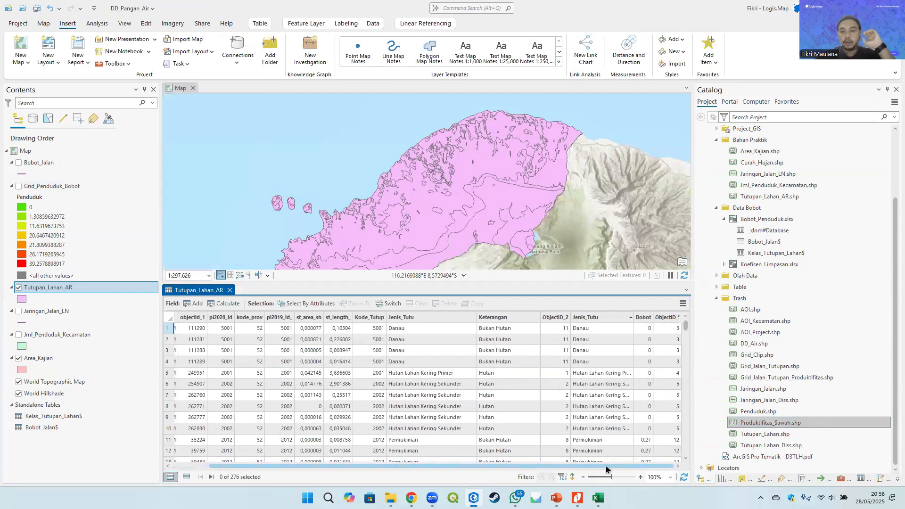
click(555, 318)
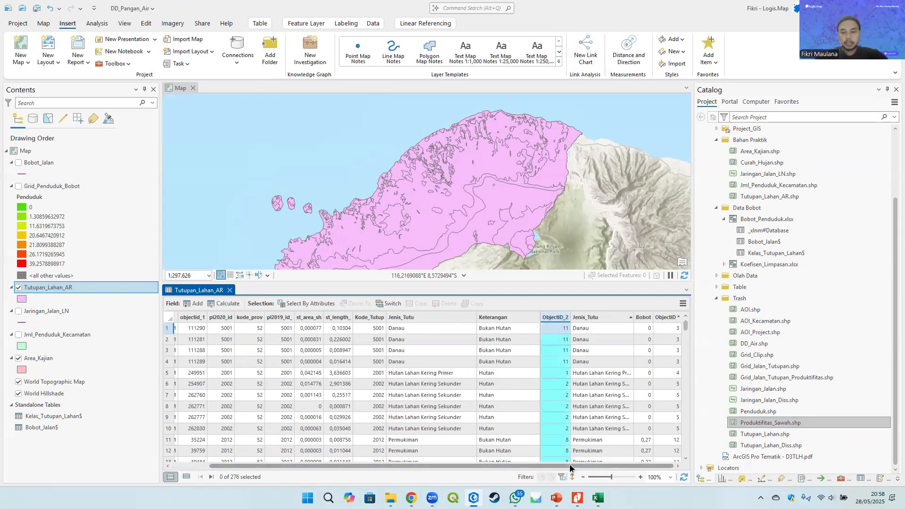
mouse_move(570, 465)
mouse_down()
mouse_move(545, 468)
mouse_move(582, 466)
mouse_up()
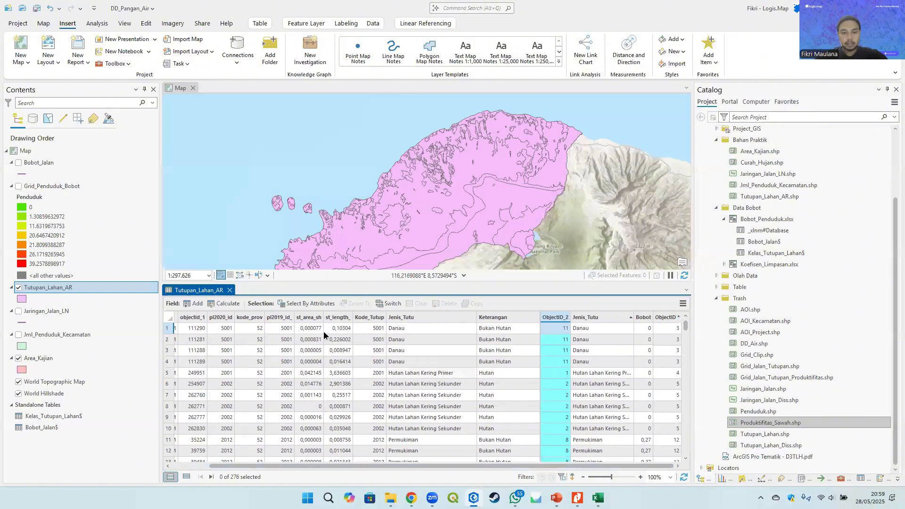
shift+click(223, 321)
right_click(223, 321)
click(257, 377)
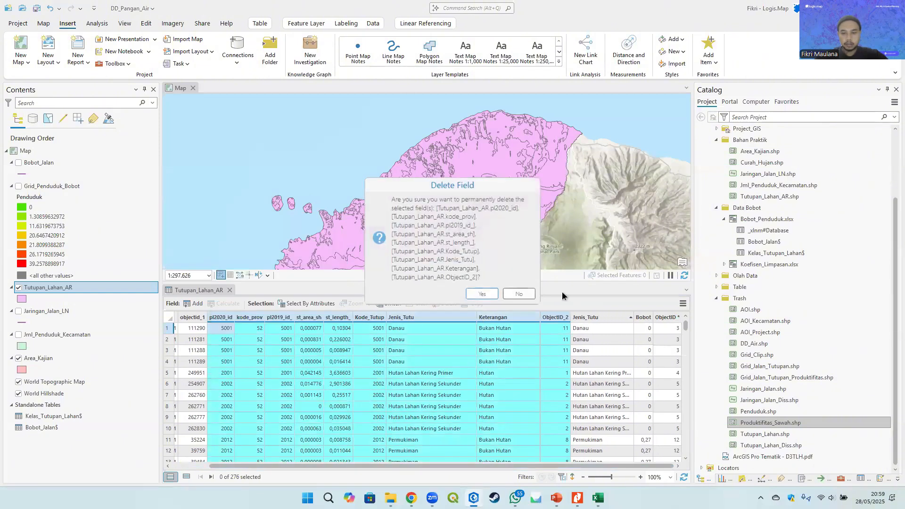
click(482, 295)
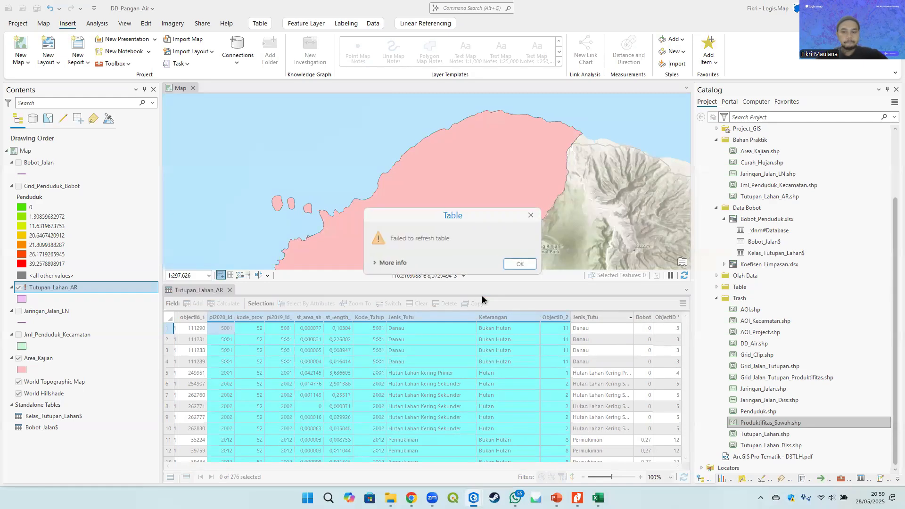
click(519, 263)
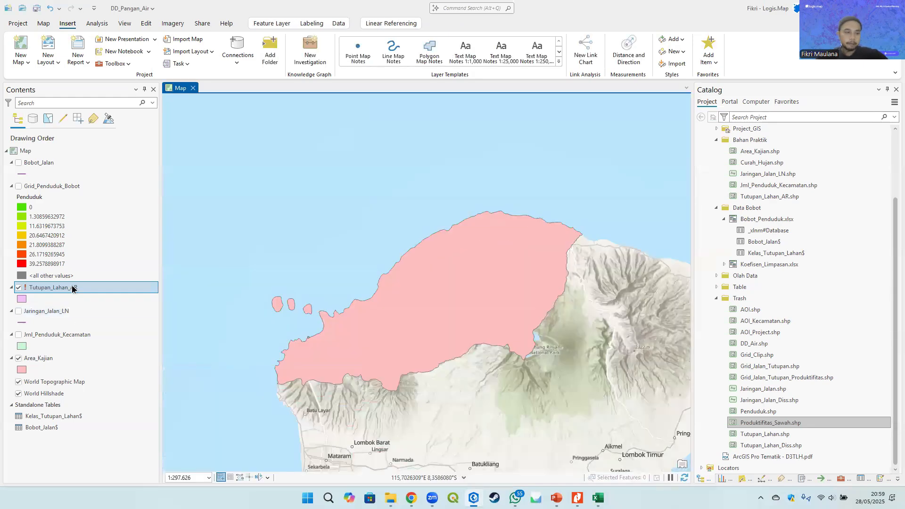
right_click(72, 289)
click(39, 315)
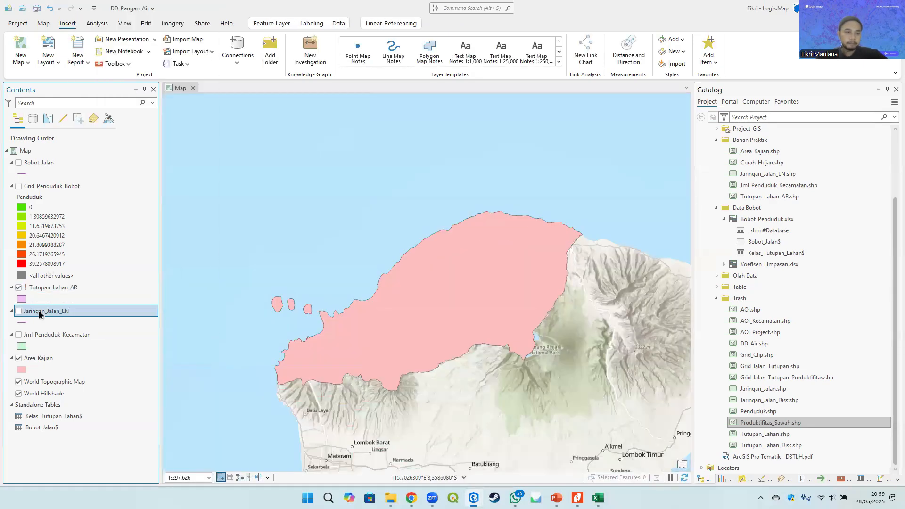
Step: Replace the broken Tutupan_Lahan_AR layer in the map with Tutupan_Lahan_AR.shp from the Bahan Praktik folder
right_click(59, 289)
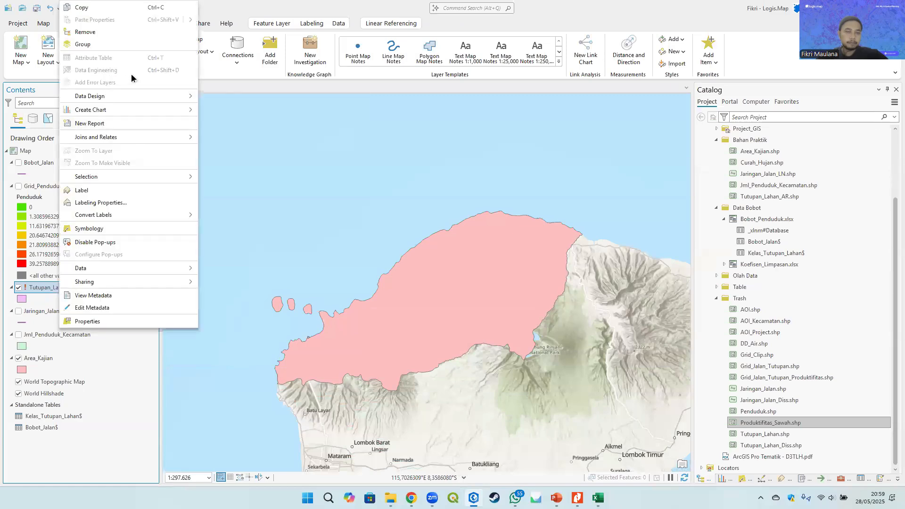
click(218, 4)
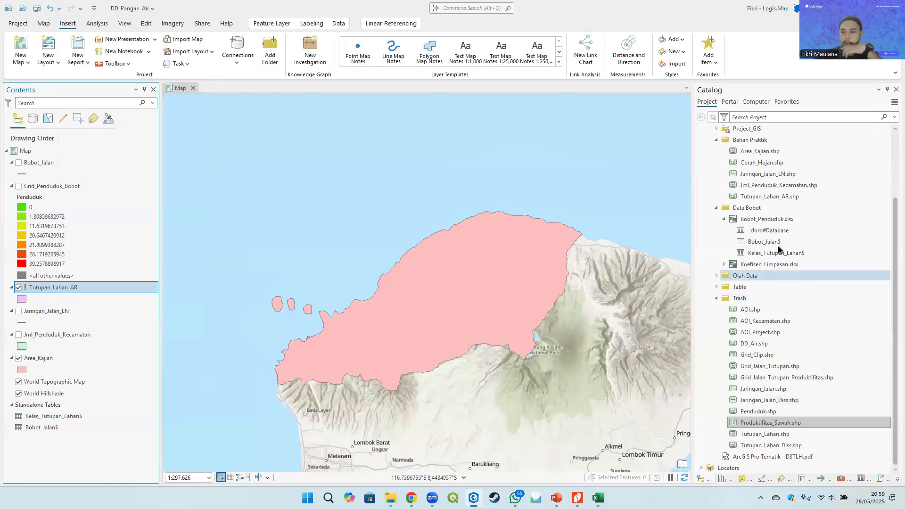
scroll(766, 354, up, 3)
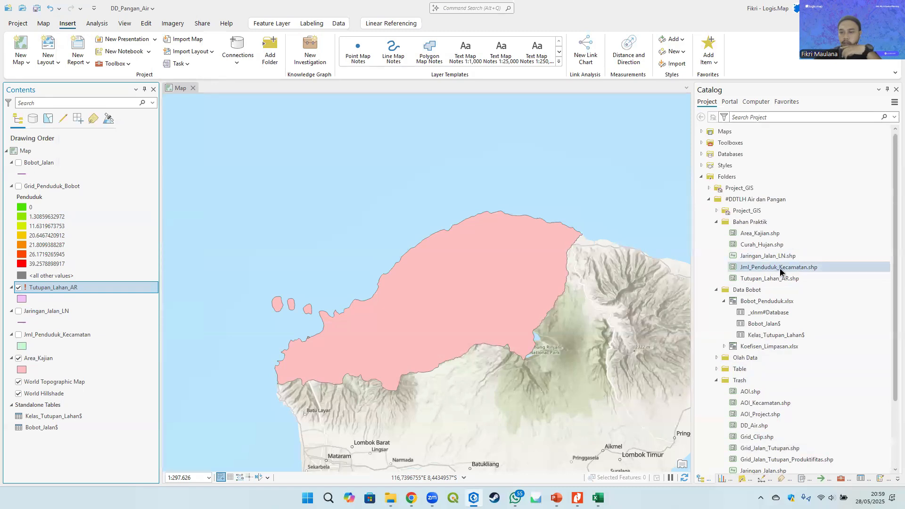
drag(774, 279, 68, 288)
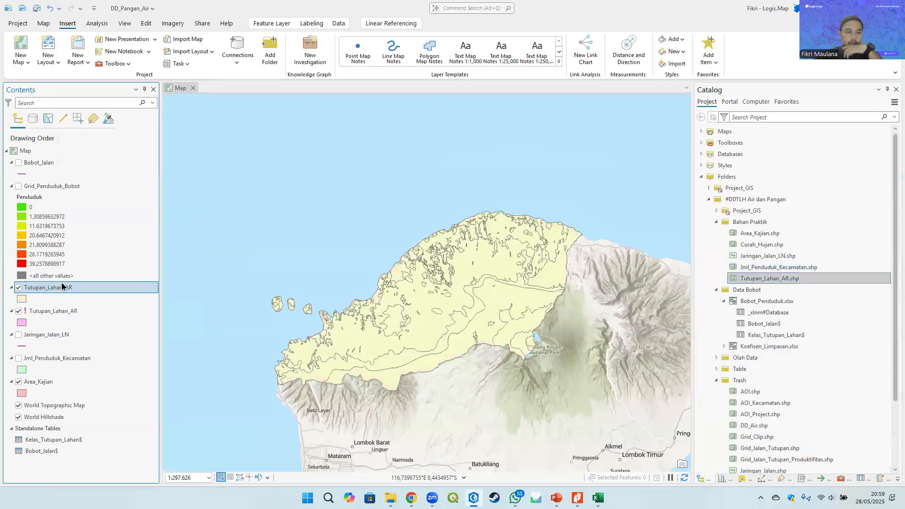
right_click(39, 324)
click(90, 30)
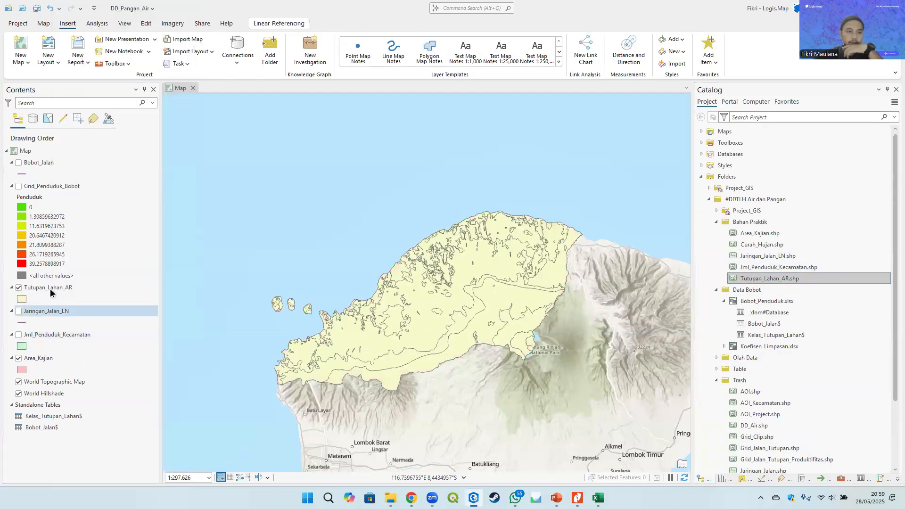
Step: Check the fields in the attribute table of the Tutupan_Lahan_AR layer and close the table
right_click(50, 291)
click(100, 58)
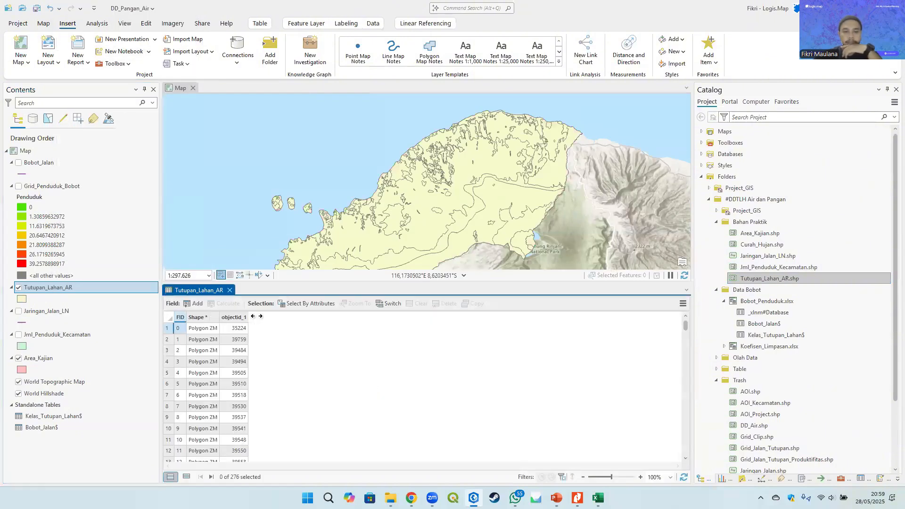
click(230, 290)
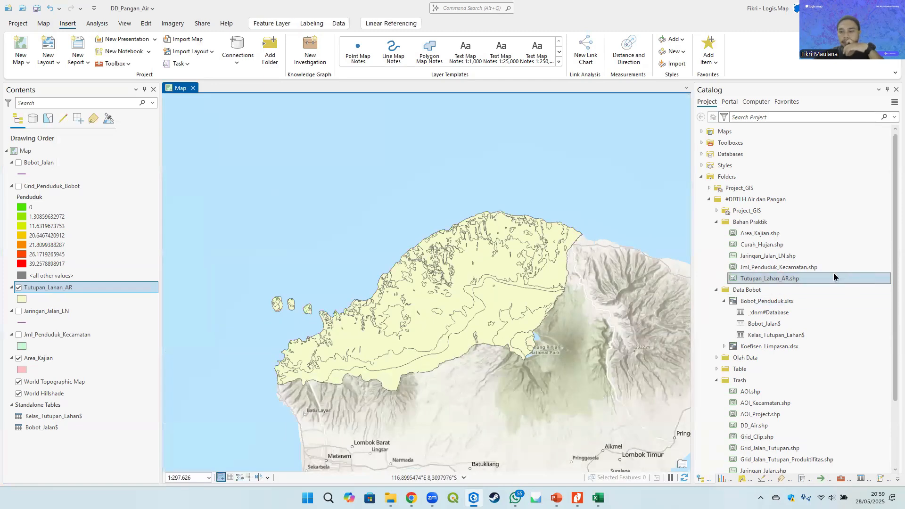
Step: Add Tutupan_Lahan_Diss.shp from the Trash folder to the map and remove the Tutupan_Lahan_AR layer
scroll(806, 365, down, 3)
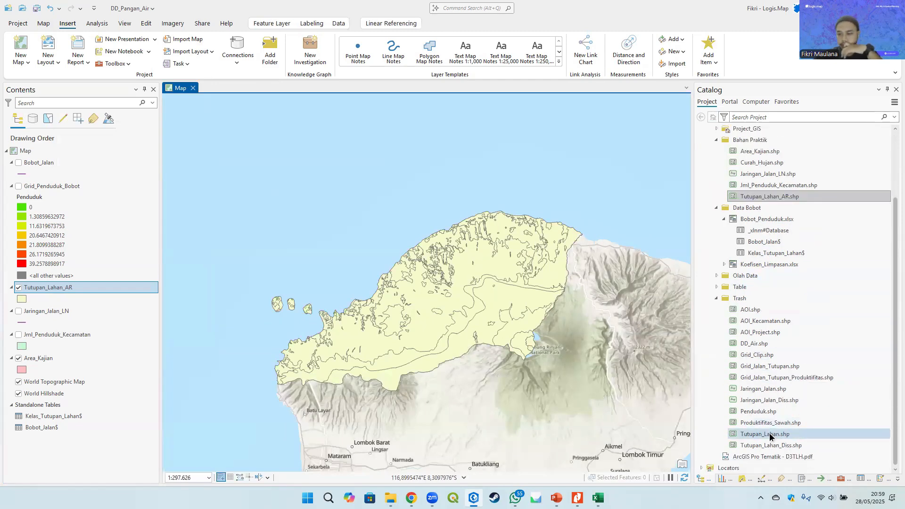
click(791, 432)
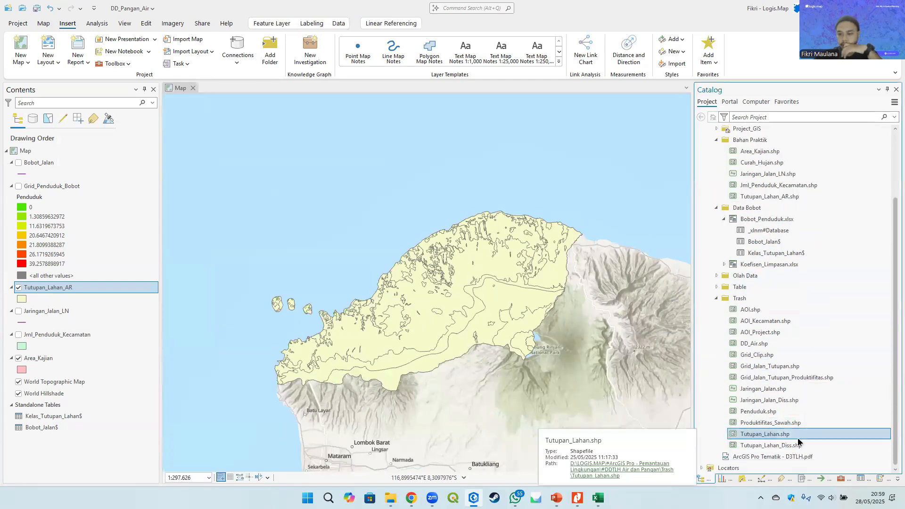
drag(809, 445, 36, 291)
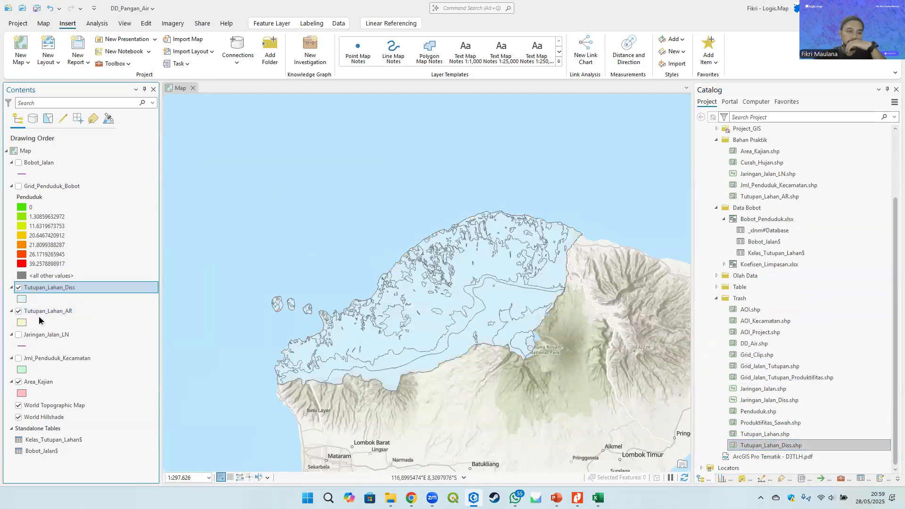
right_click(51, 310)
click(88, 32)
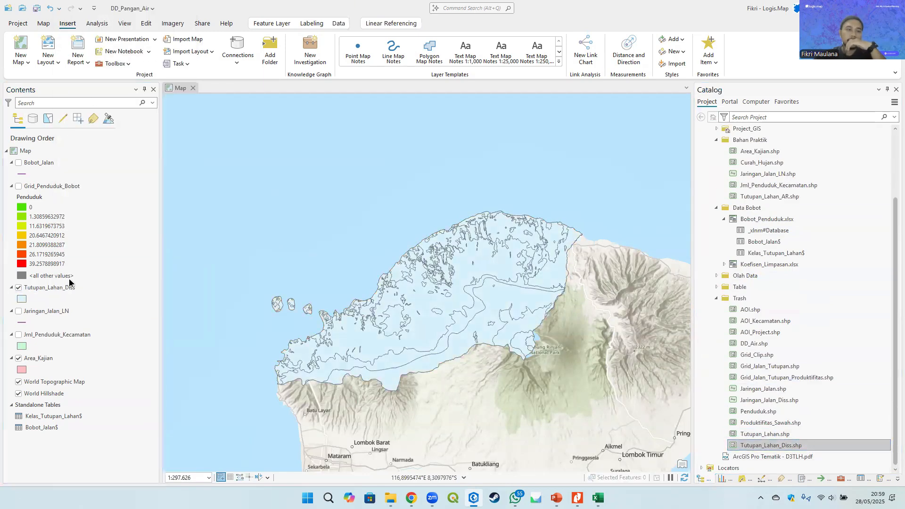
Step: Open the attribute table of Tutupan_Lahan_Diss and select the Pertanian Lahan Kering record
right_click(66, 287)
click(109, 57)
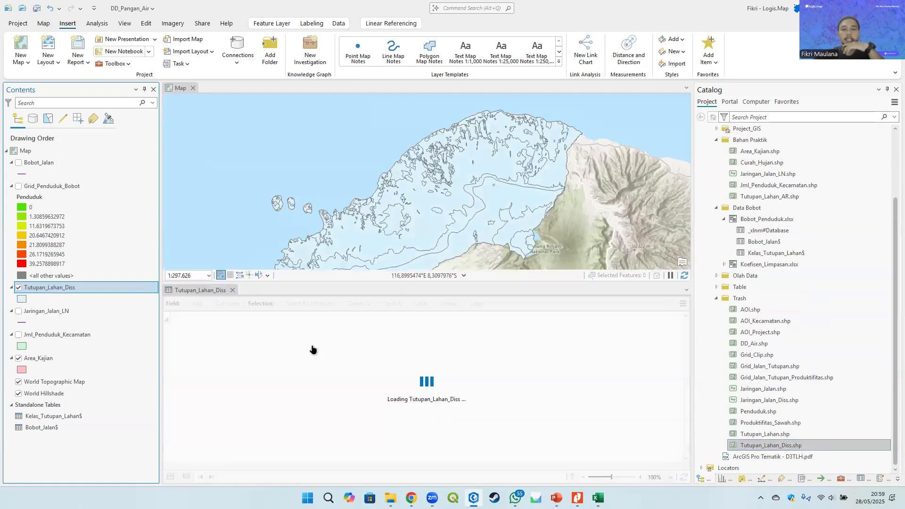
drag(284, 321, 346, 320)
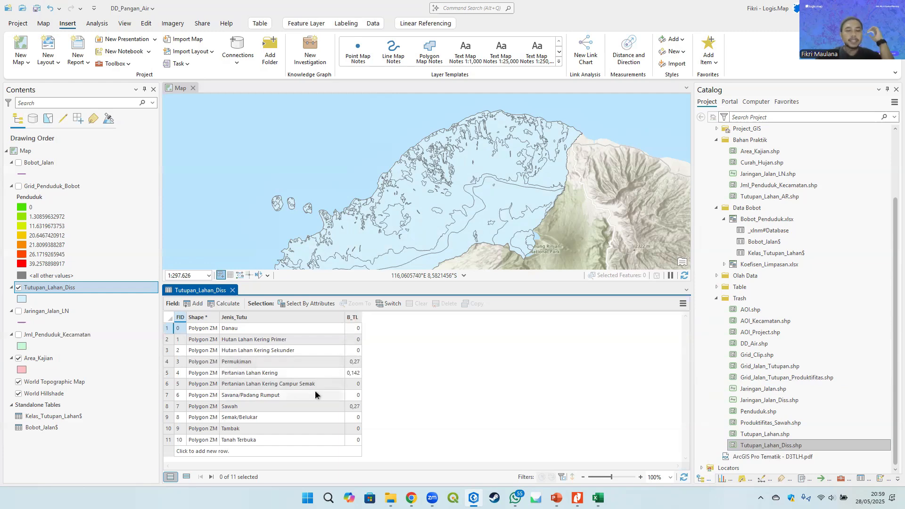
click(177, 374)
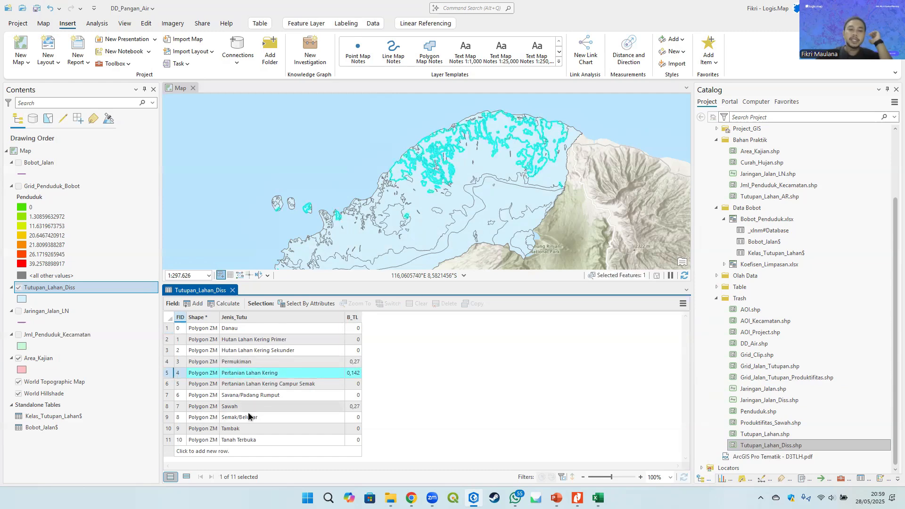
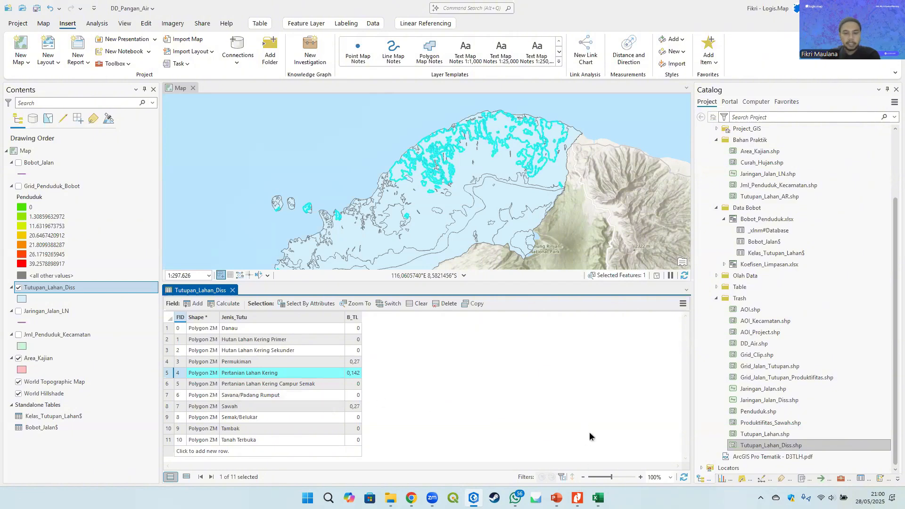
click(391, 499)
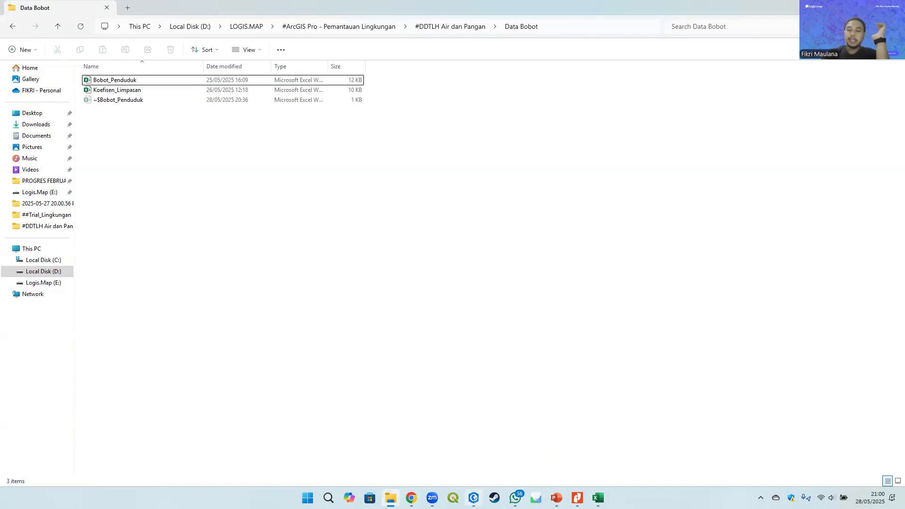
click(474, 498)
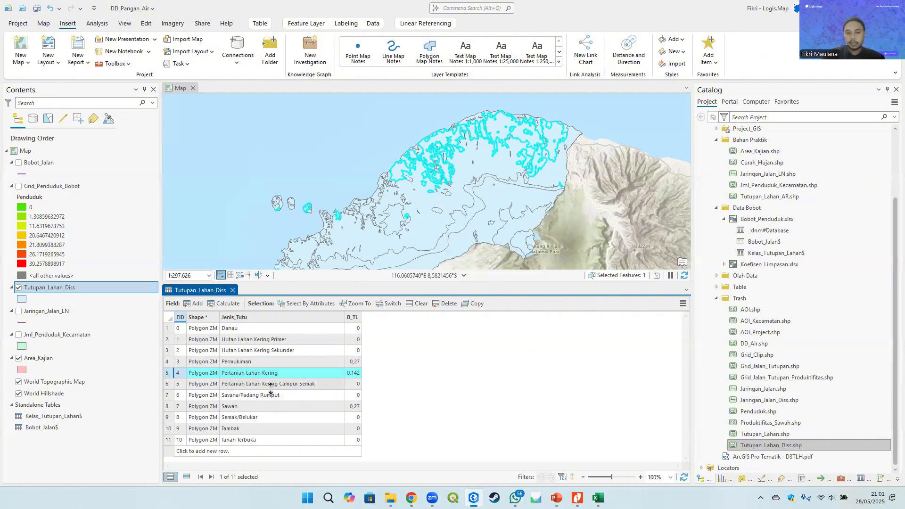
Step: Select only the Sawah record of Tutupan_Lahan_Diss, close the table, and inspect the selected areas on the map
click(240, 406)
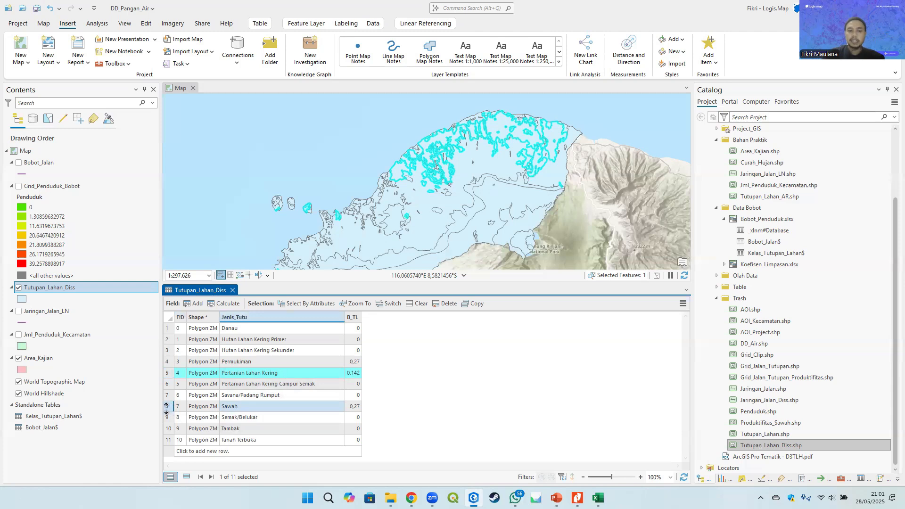
click(166, 408)
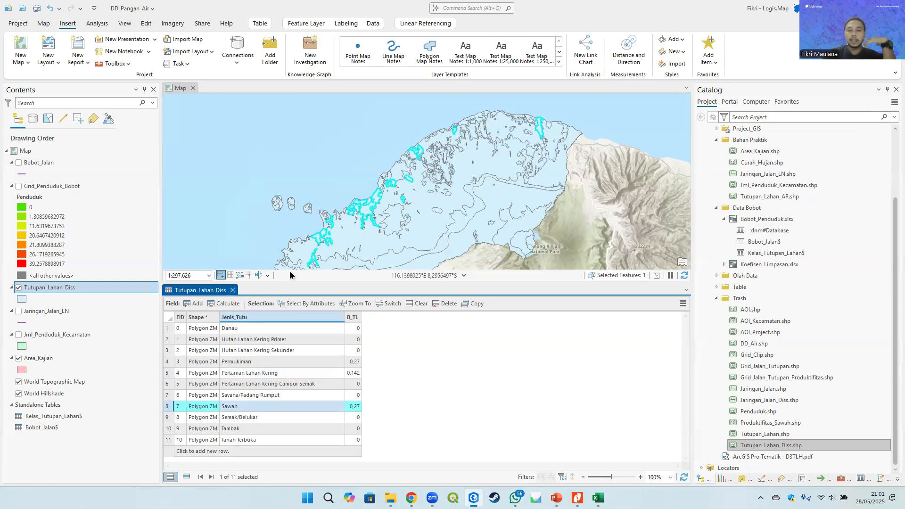
click(233, 290)
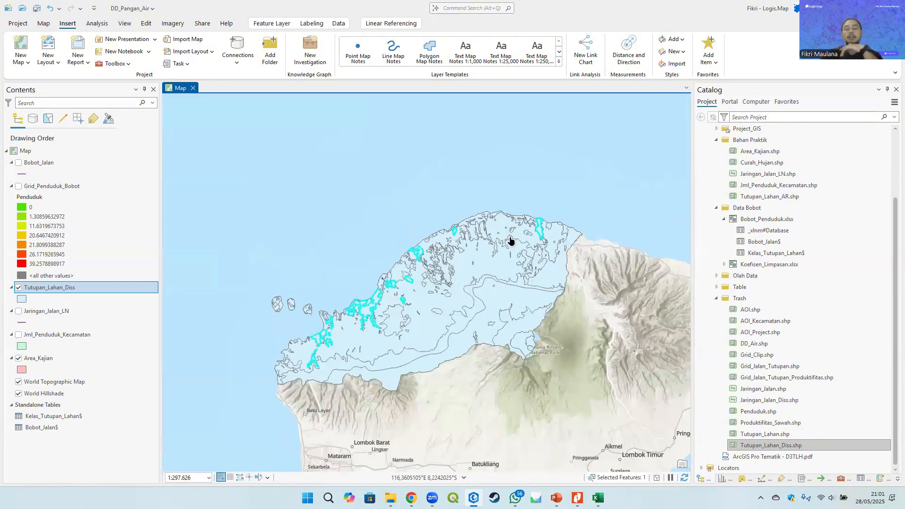
scroll(429, 259, up, 2)
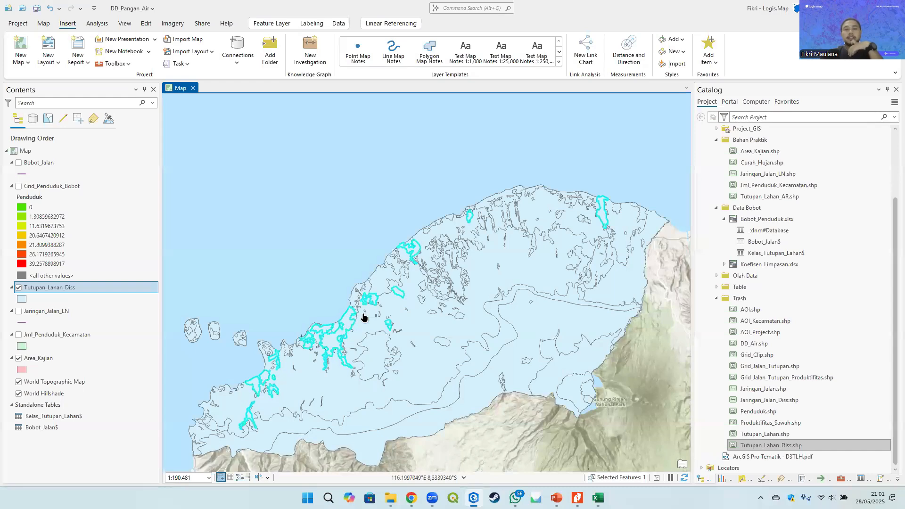
drag(338, 335, 353, 289)
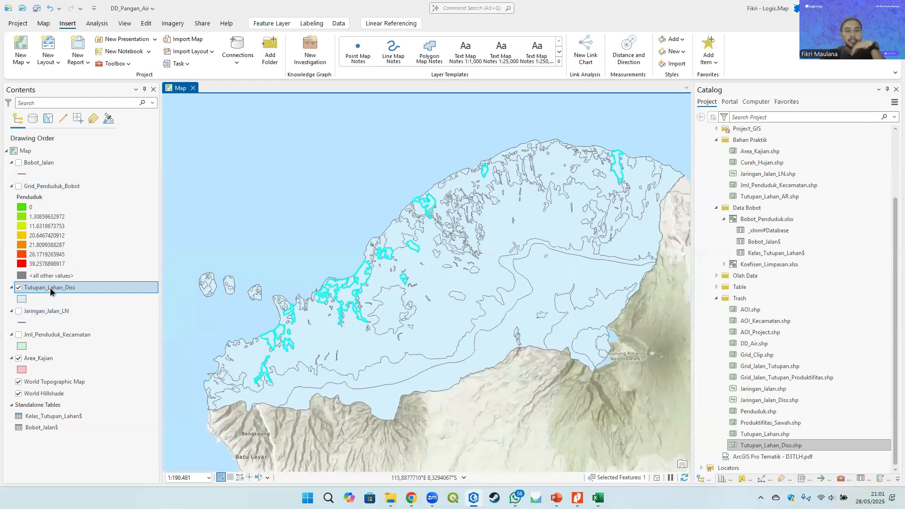
Step: Display Grid_Penduduk_Bobot instead of Tutupan_Lahan_Diss and examine the weight and population fields in its attribute table
click(19, 289)
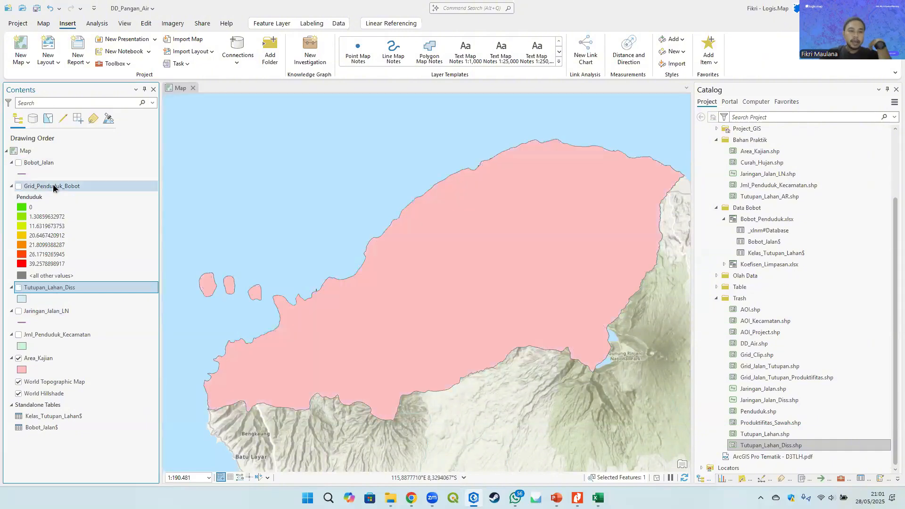
click(19, 187)
right_click(60, 185)
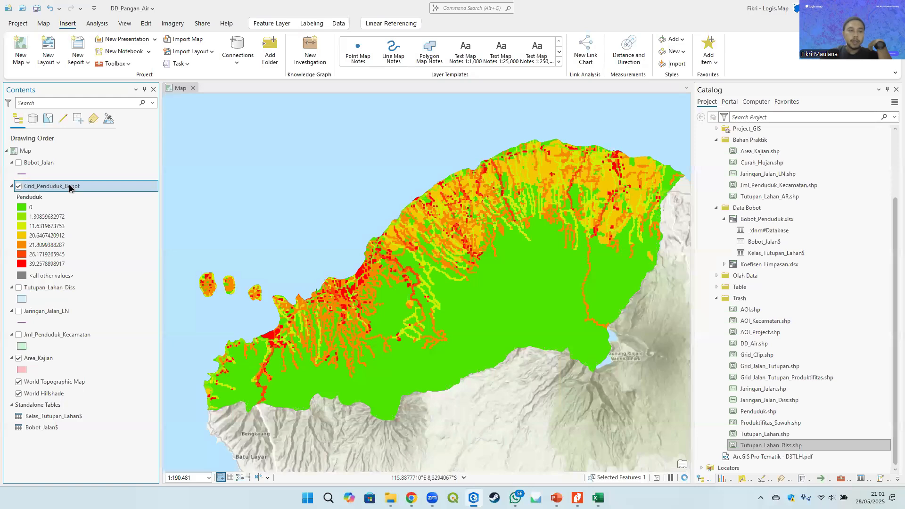
click(113, 145)
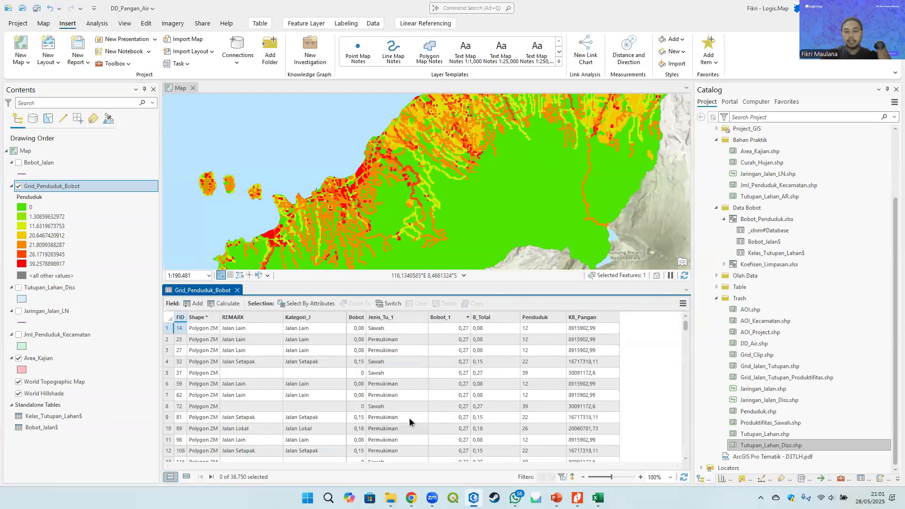
scroll(410, 418, down, 11)
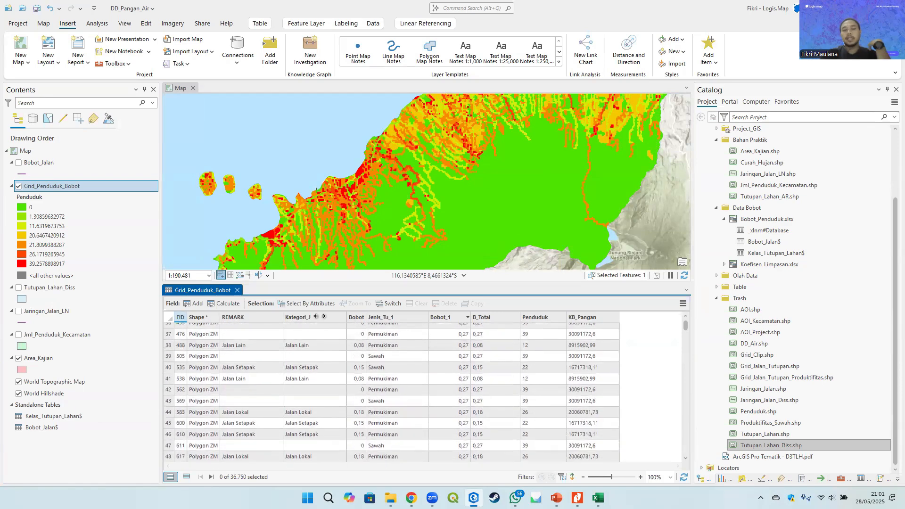
click(238, 290)
Step: Show Tutupan_Lahan_Diss again in place of Grid_Penduduk_Bobot and check the selected record in its attribute table
click(18, 289)
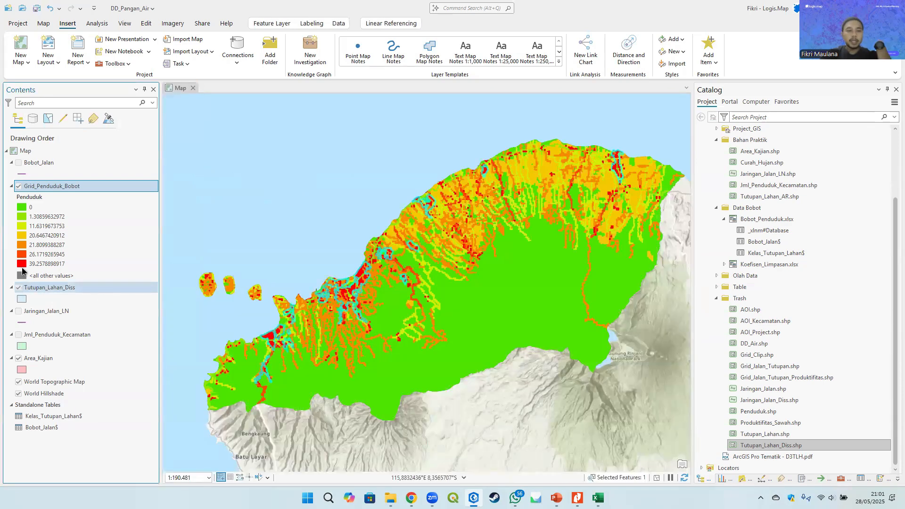
right_click(48, 287)
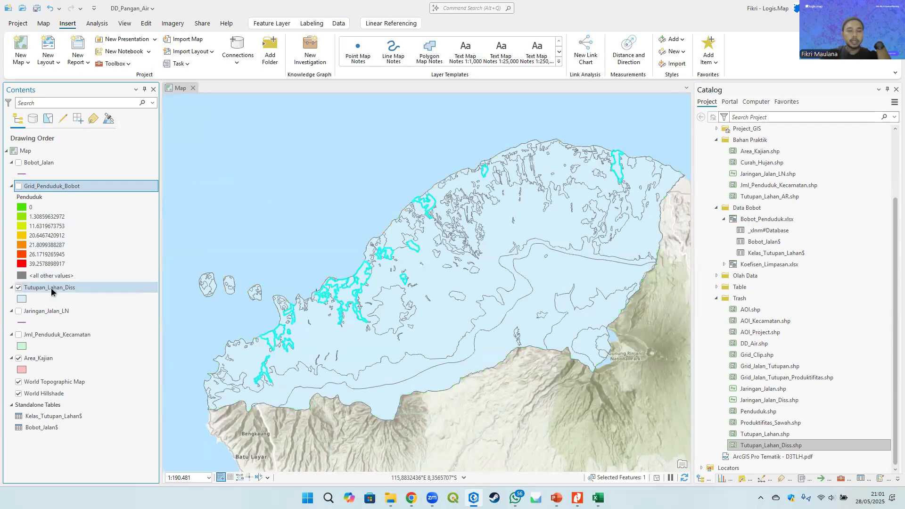
click(103, 59)
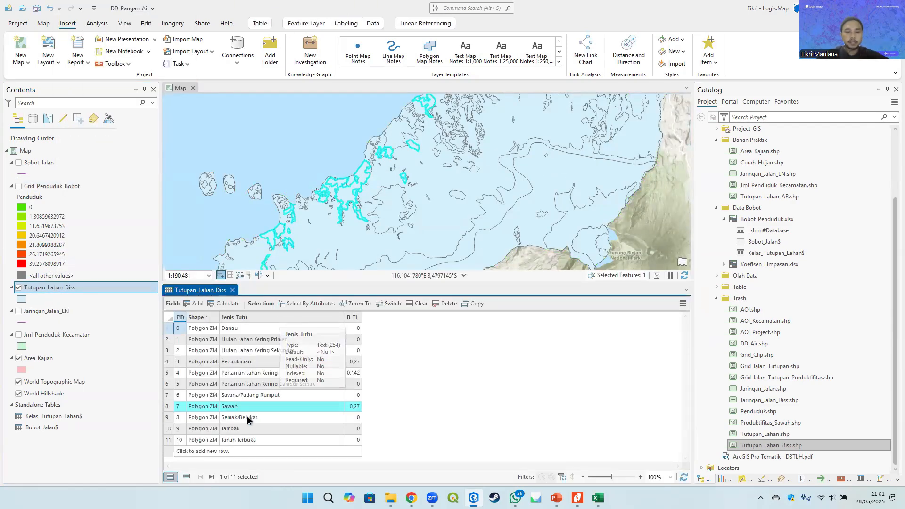
click(233, 291)
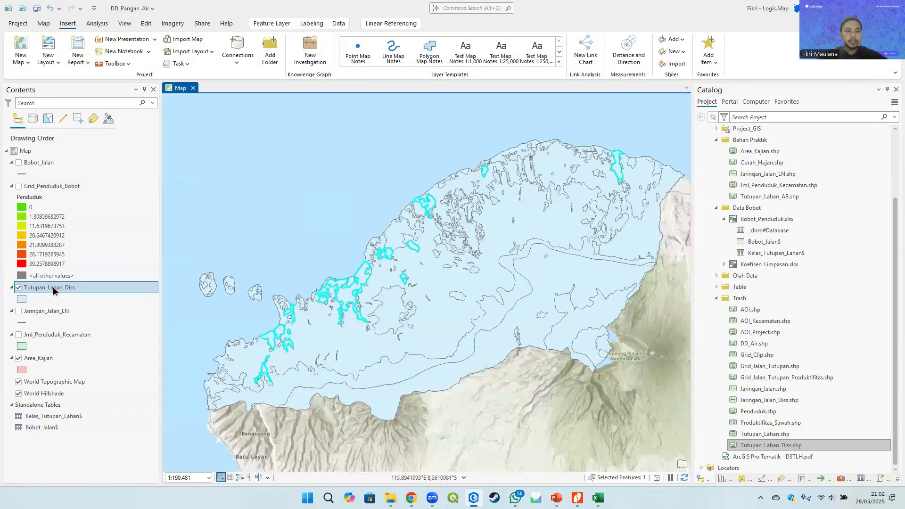
Step: Export the selected Tutupan_Lahan_Diss record as a feature class named Produktifitas_Sawah in the Olah Data folder of #DDTLH Air dan Pangan
right_click(42, 288)
mouse_move(117, 270)
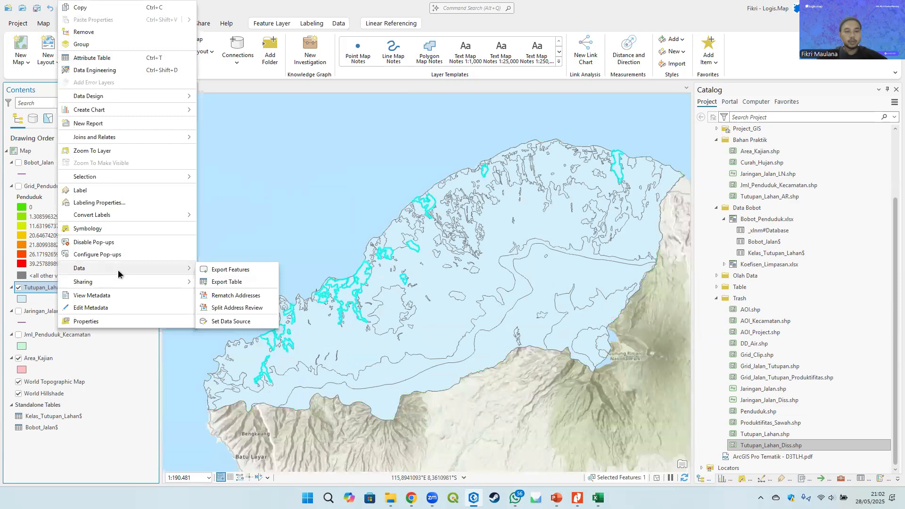
click(252, 269)
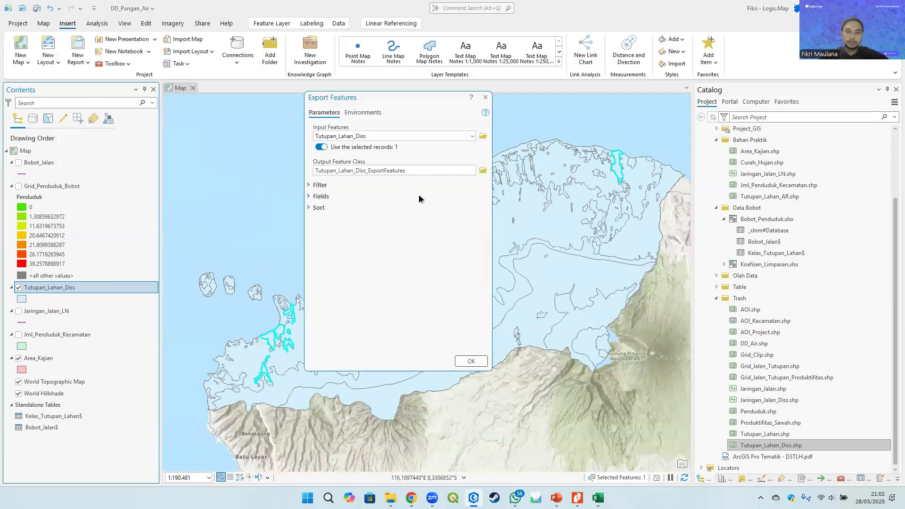
click(483, 170)
click(225, 212)
scroll(230, 211, up, 2)
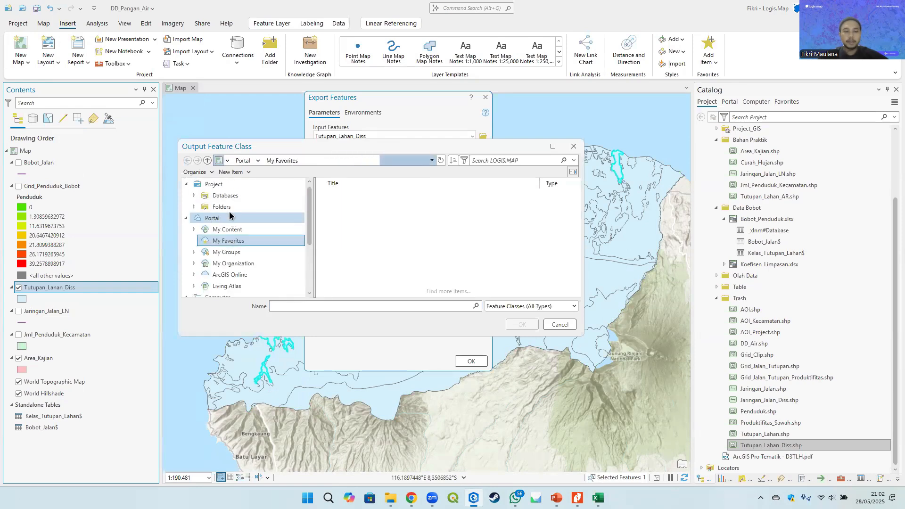
click(228, 206)
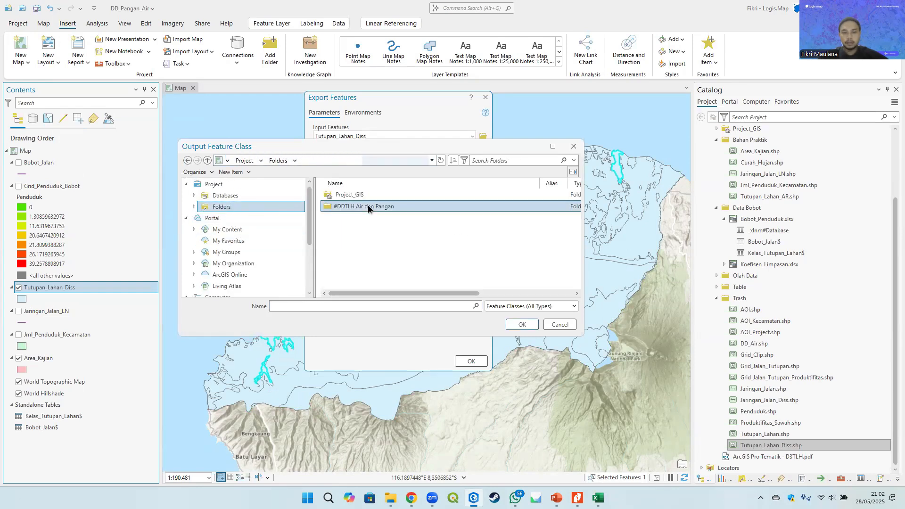
double_click(368, 206)
double_click(363, 229)
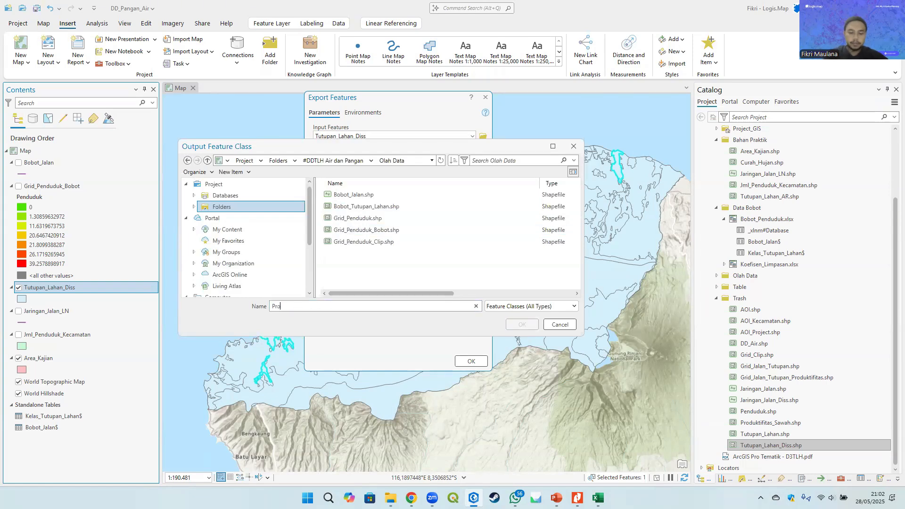
text(Produktifitas_Sawah)
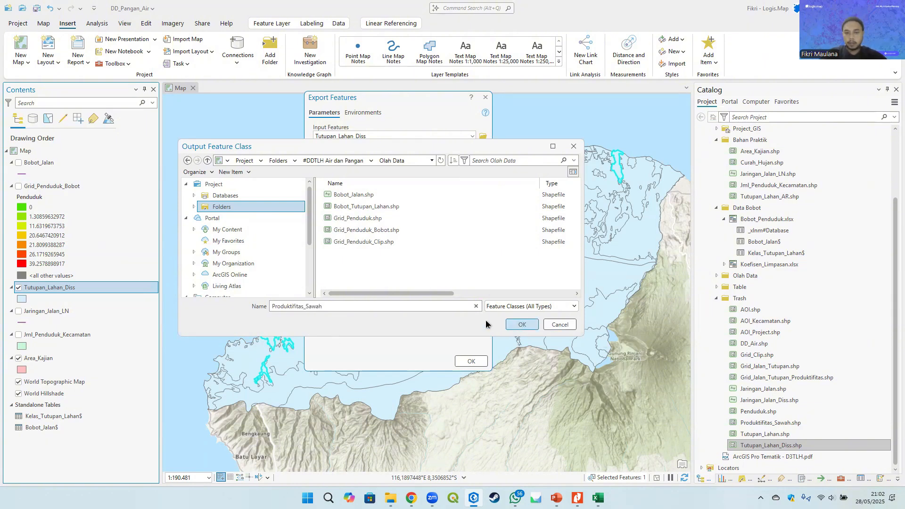
click(522, 324)
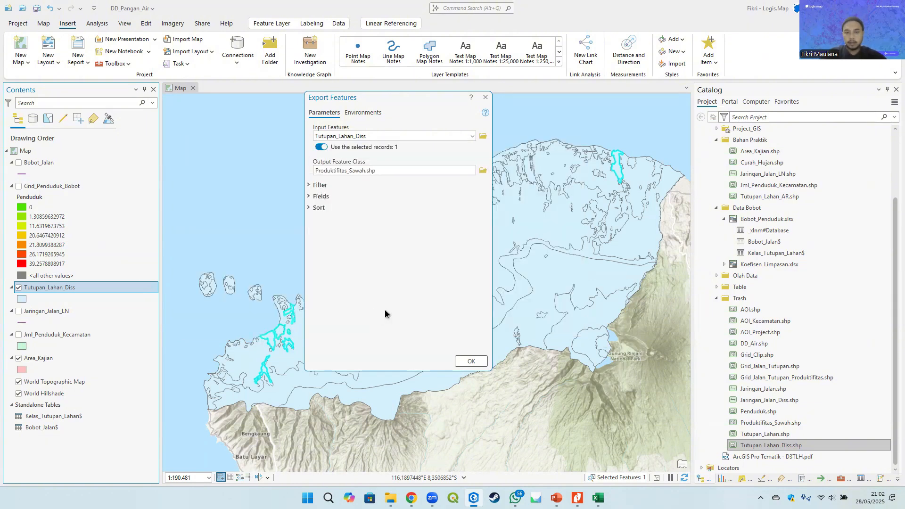
click(471, 361)
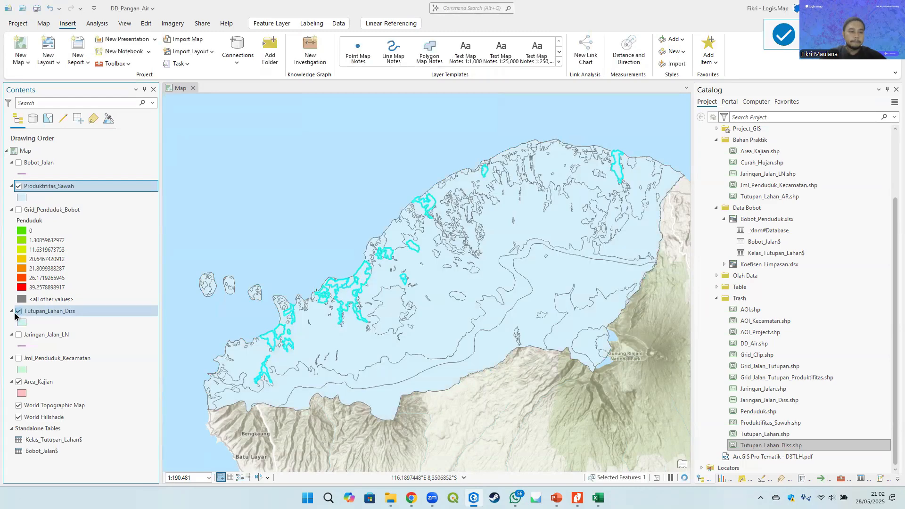
Step: Hide the Tutupan_Lahan_Diss and Area_Kajian layers and switch the basemap to Imagery
click(18, 311)
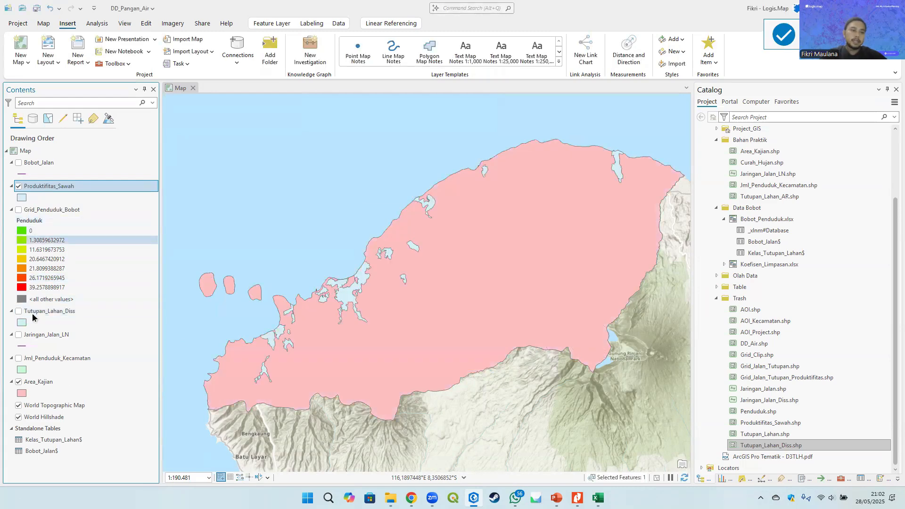
click(19, 382)
drag(369, 281, 392, 289)
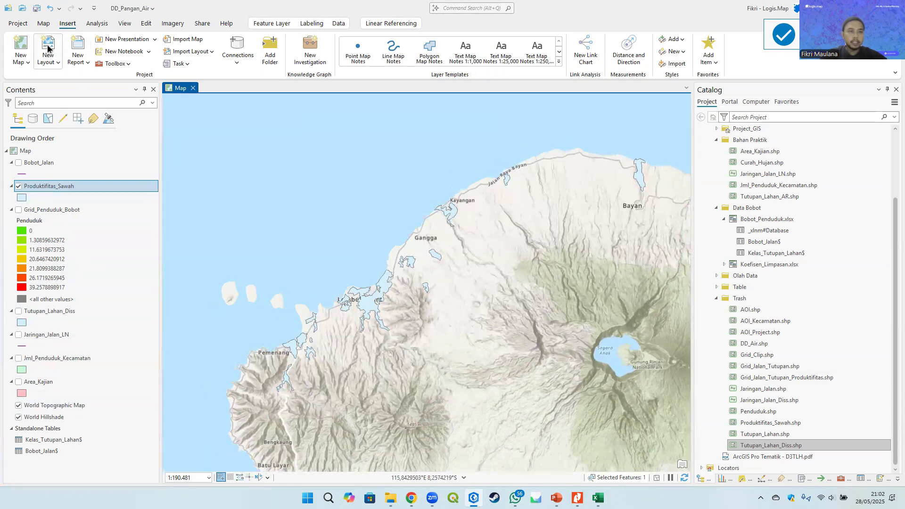
click(43, 23)
click(209, 64)
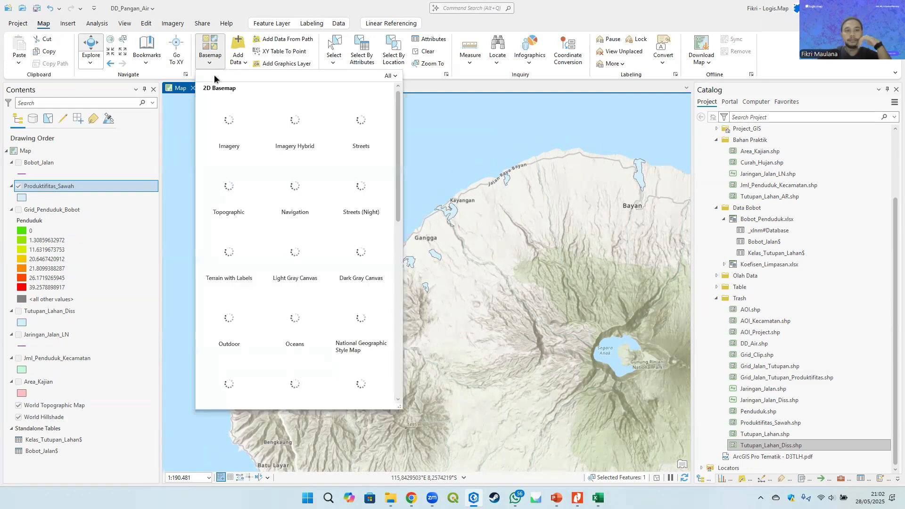
click(237, 139)
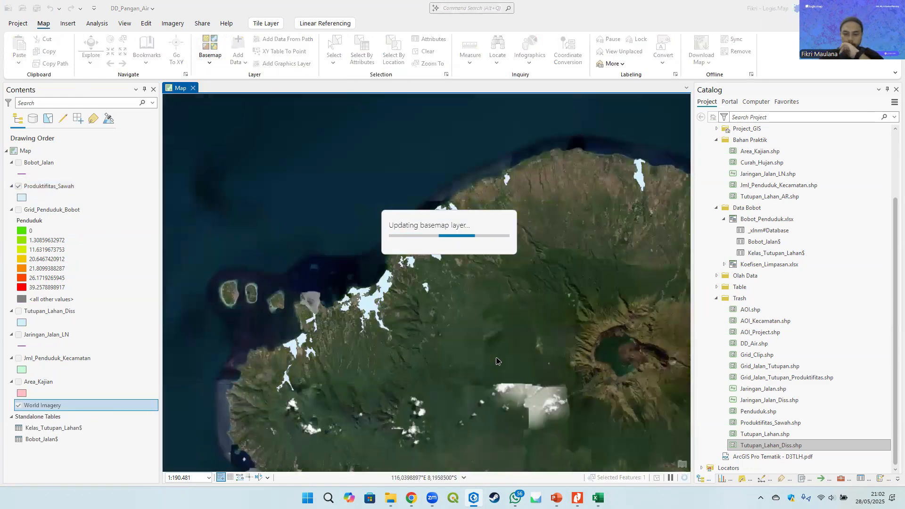
drag(379, 291, 320, 271)
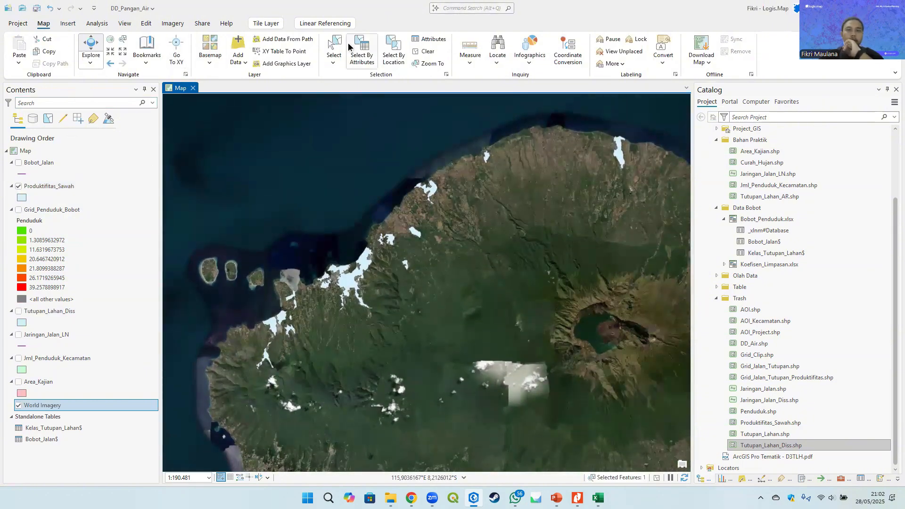
Step: Select the multipart Sawah feature of Produktifitas_Sawah and explode it into separate polygons without keeping the original
click(334, 50)
click(49, 186)
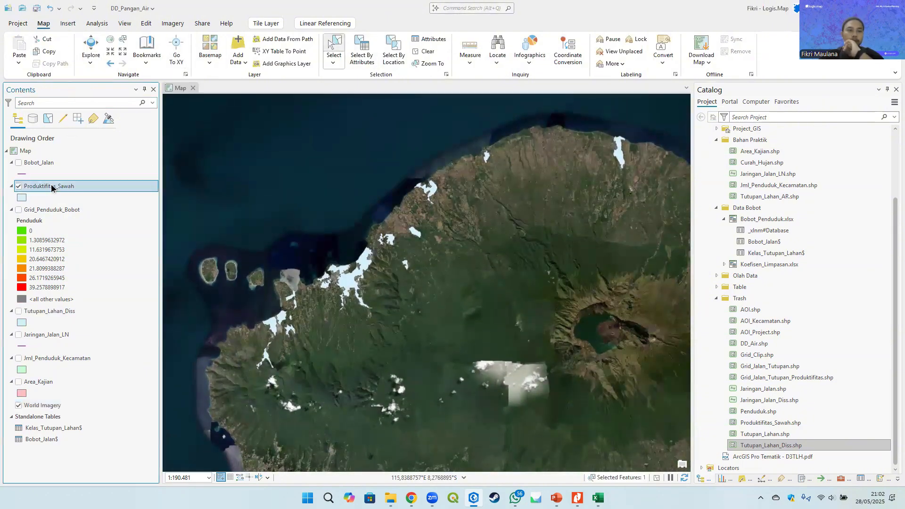
click(358, 281)
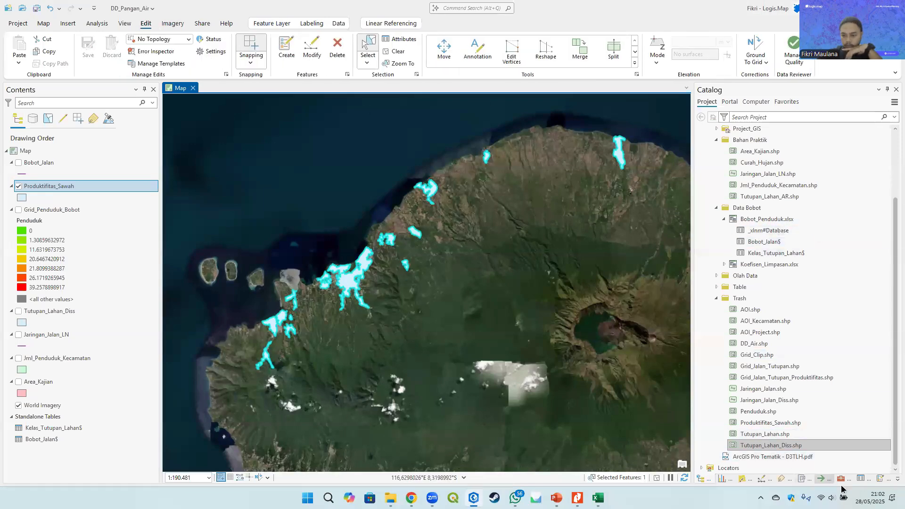
click(634, 62)
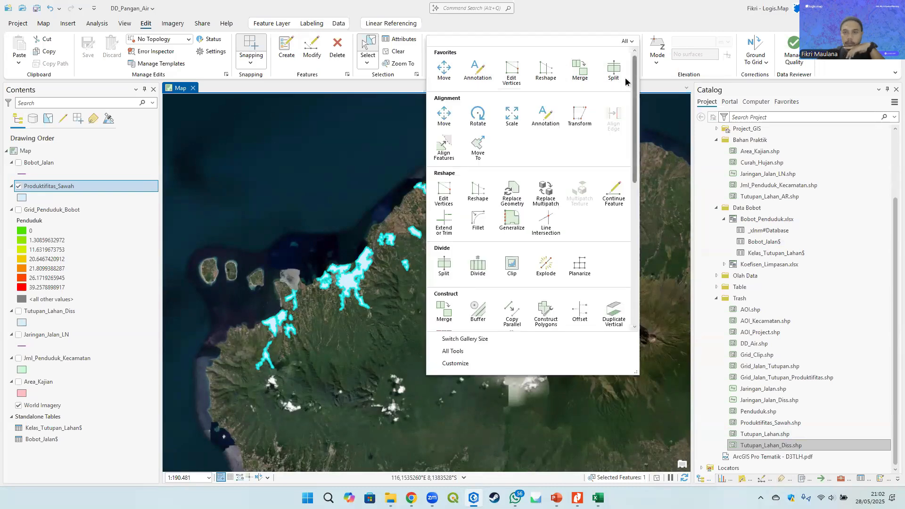
click(547, 267)
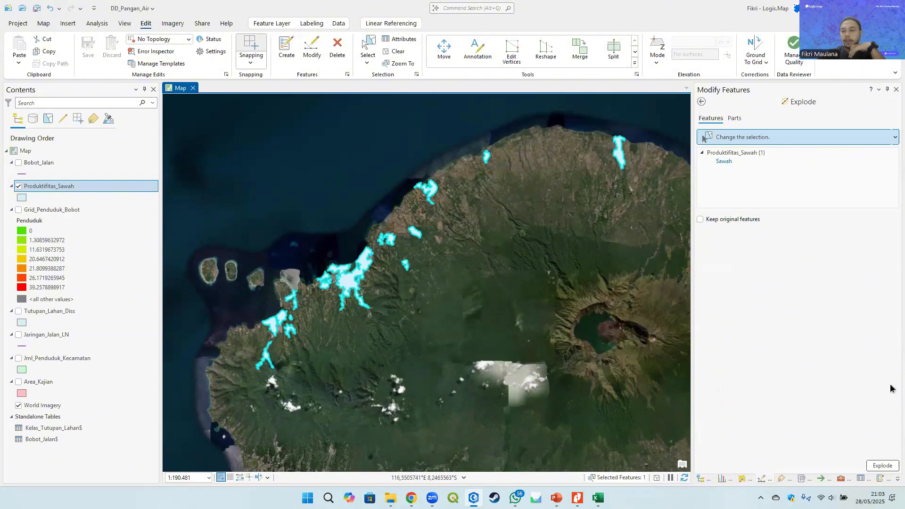
click(882, 466)
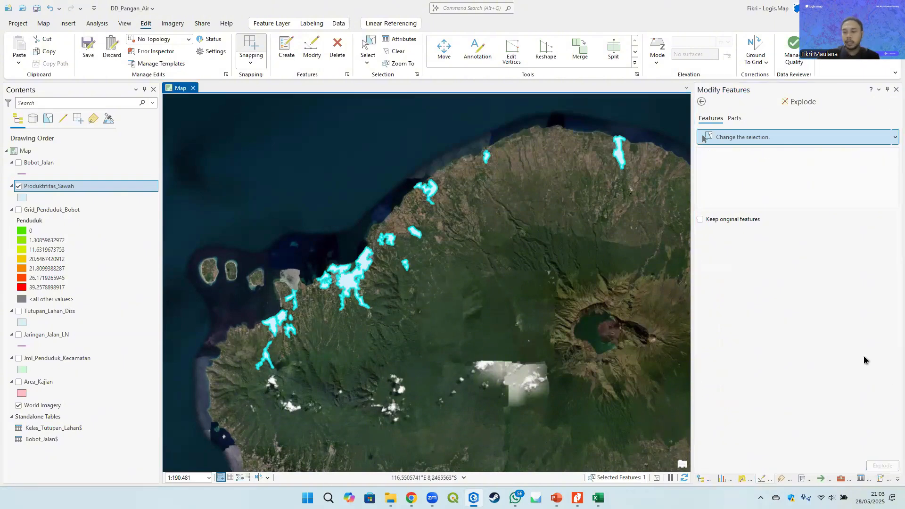
click(702, 102)
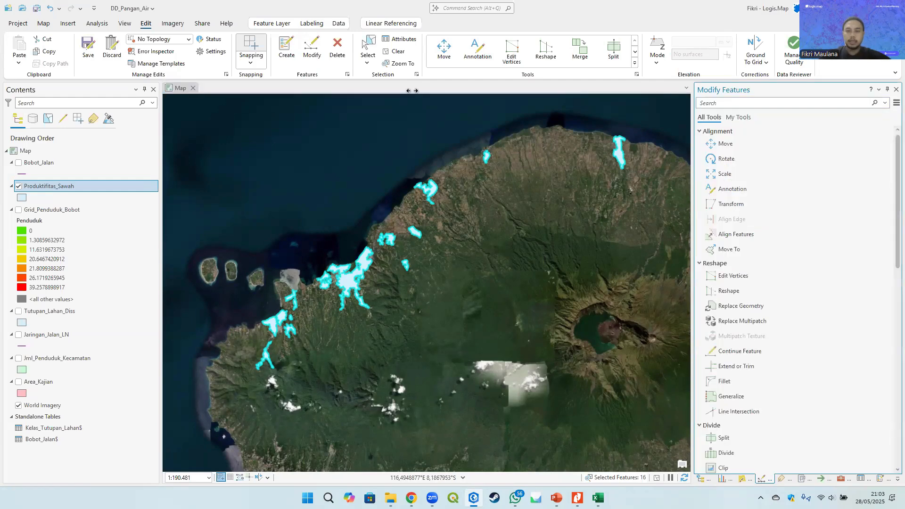
Step: Check the separation by selecting a single large rice field polygon on the coast, and clear the selection
click(368, 47)
click(367, 269)
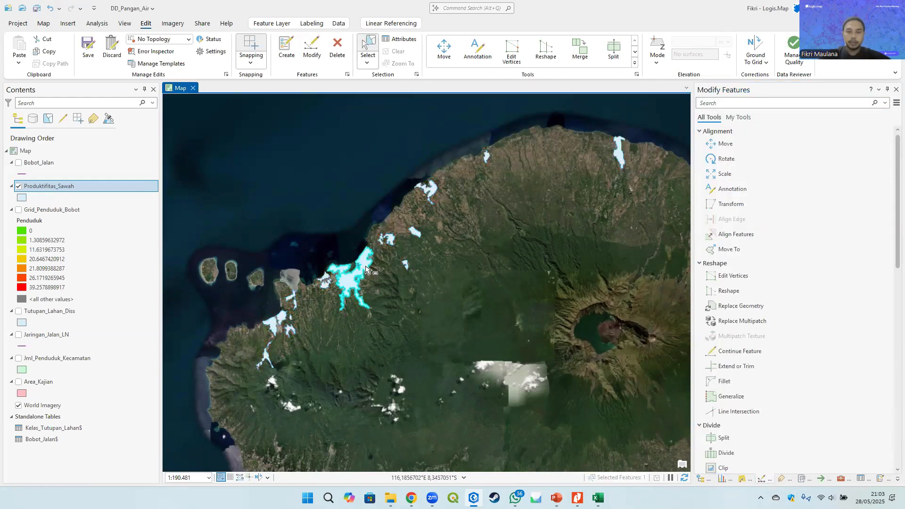
click(395, 241)
Step: Open the attribute table of Produktifitas_Sawah and try to delete its B_TL field
right_click(67, 187)
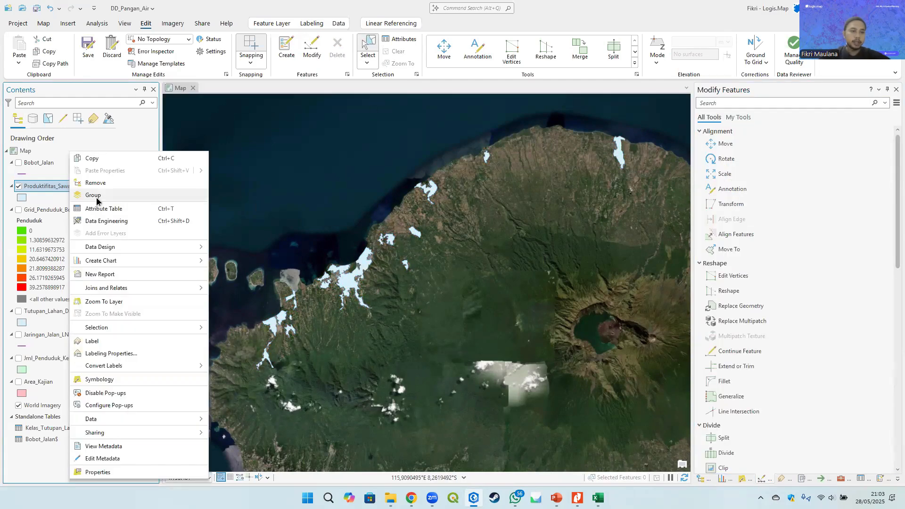
click(118, 209)
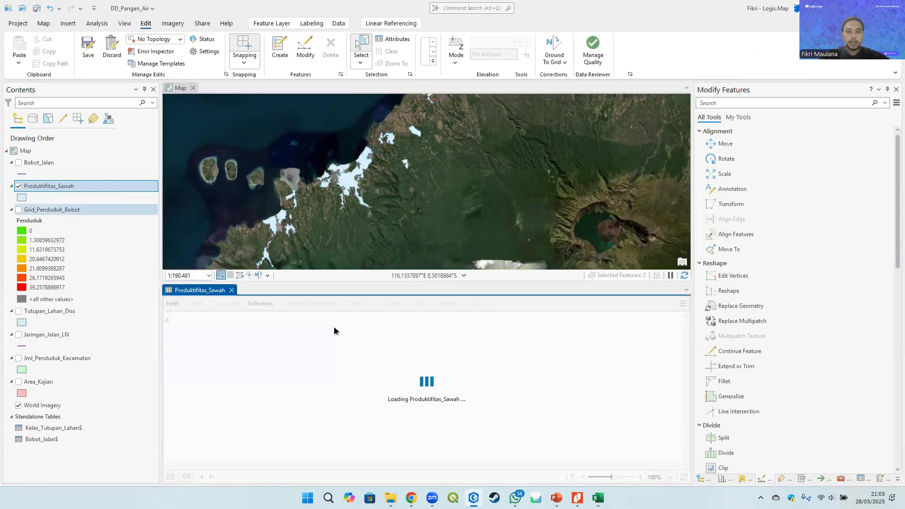
right_click(291, 317)
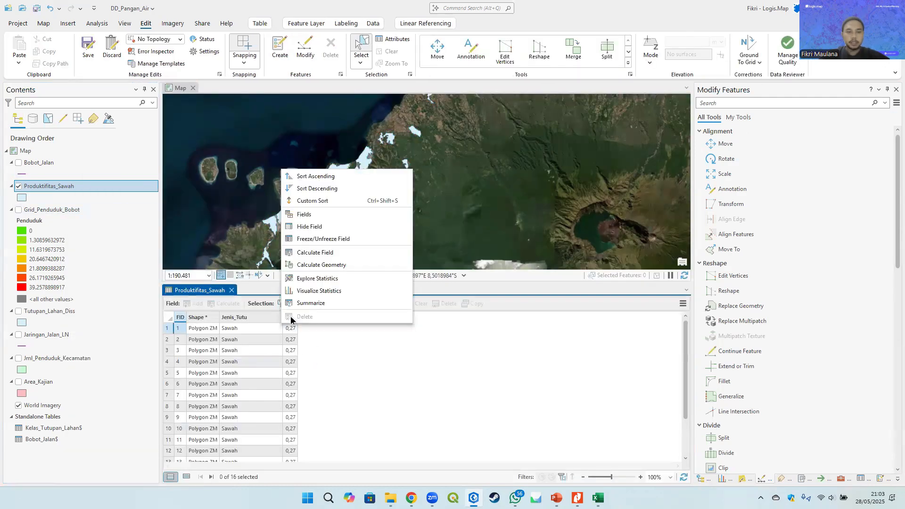
click(292, 362)
right_click(290, 318)
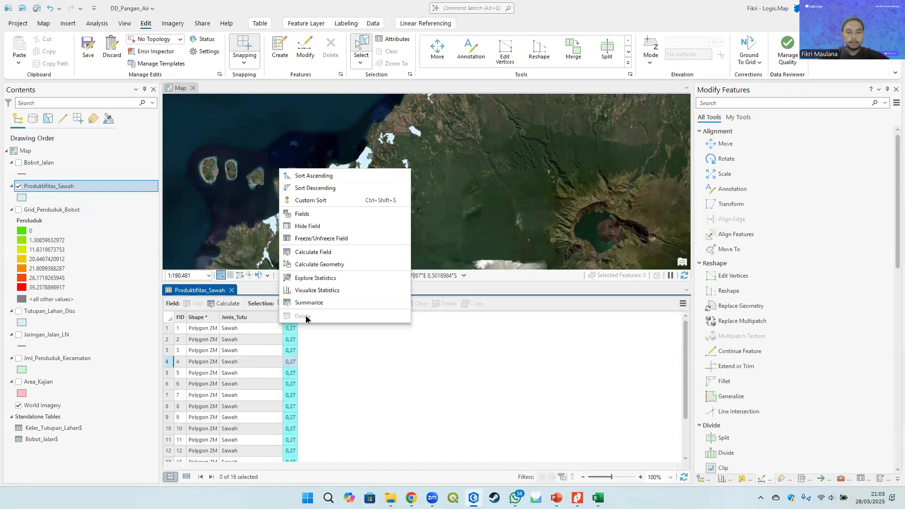
click(293, 373)
Step: Save all pending edits and delete the B_TL field from the Produktifitas_Sawah table
click(81, 44)
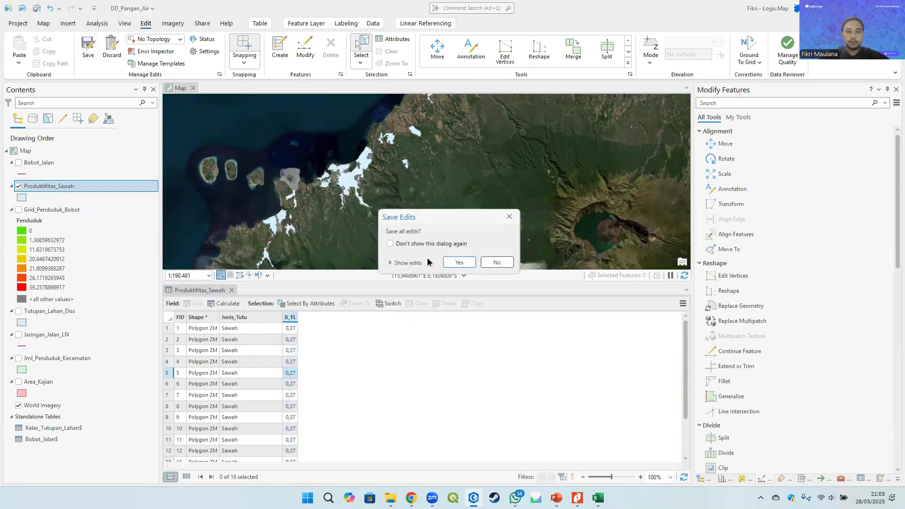
key(Return)
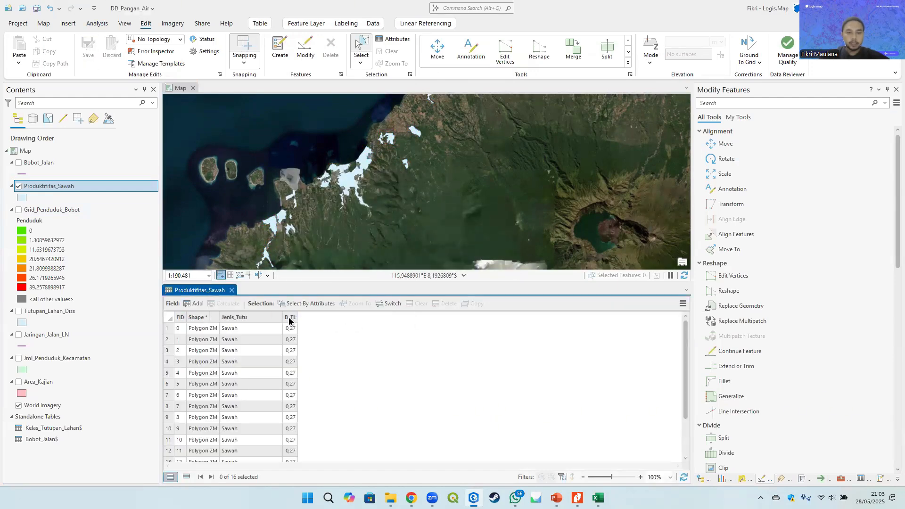
right_click(288, 317)
click(291, 340)
right_click(290, 318)
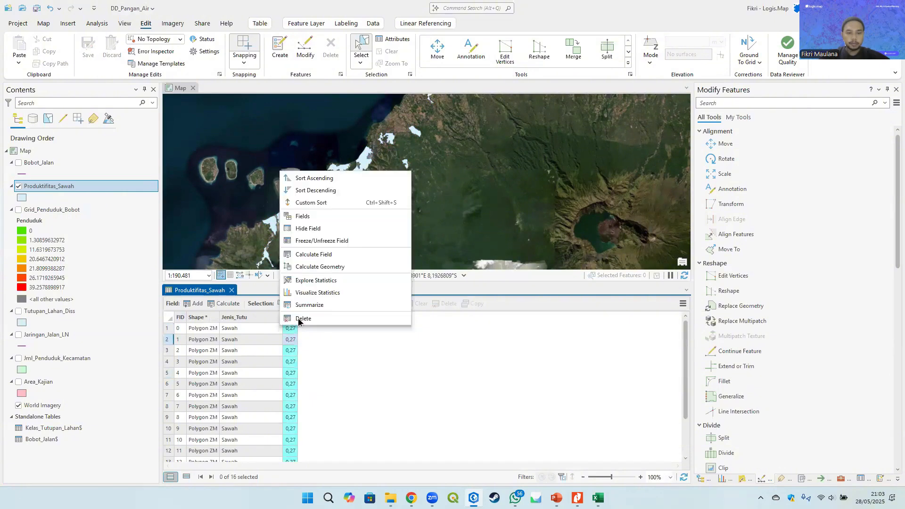
click(297, 317)
click(483, 264)
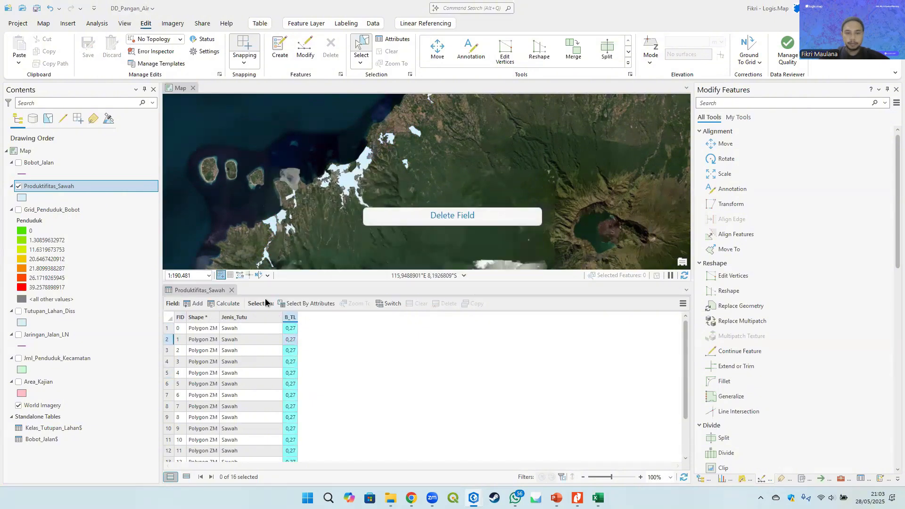
Step: Add a field named P_Sawah with data type Double to Produktifitas_Sawah, save it, and close the field design
click(191, 305)
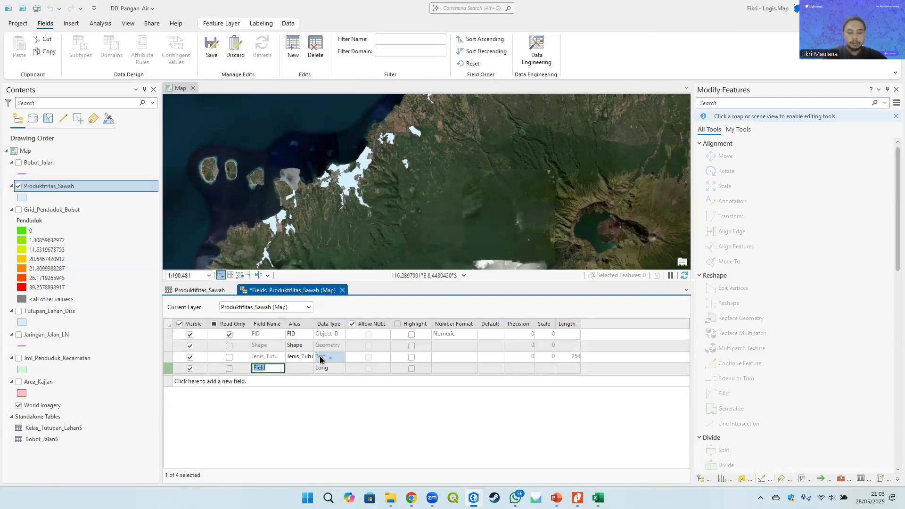
text(P_S)
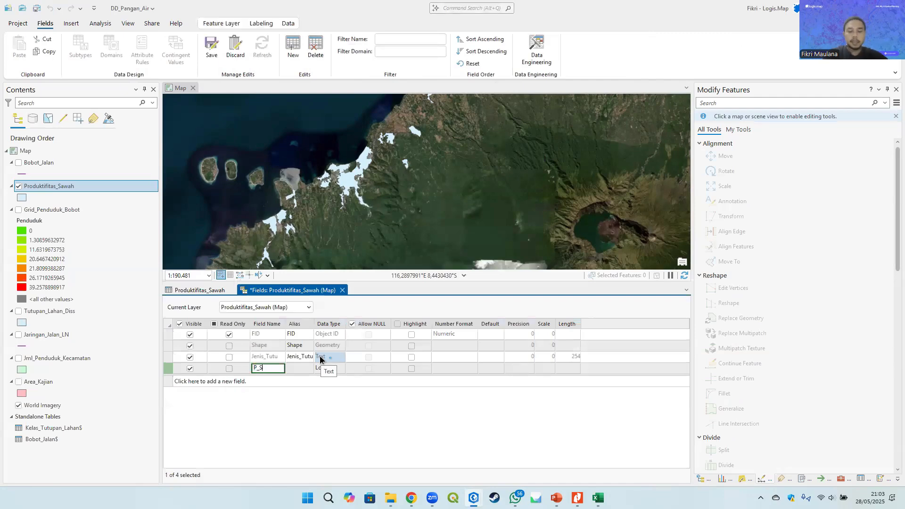
text(awah)
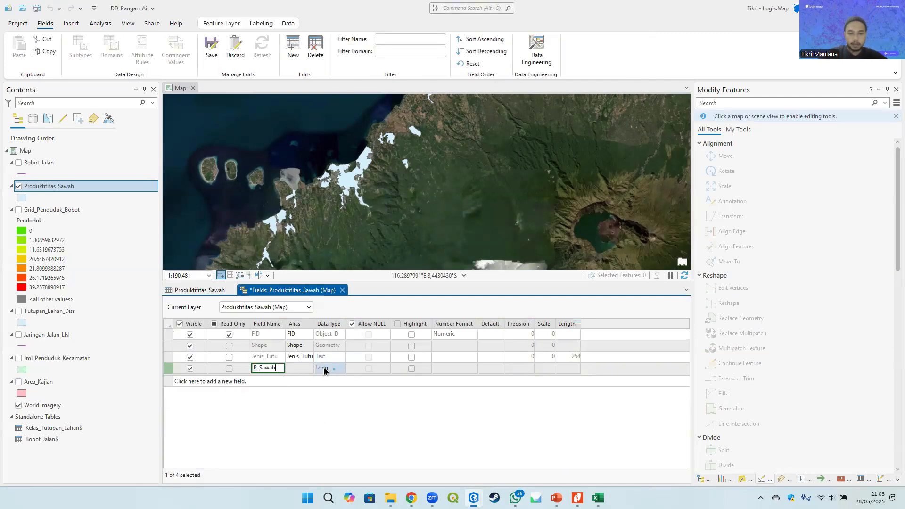
click(327, 368)
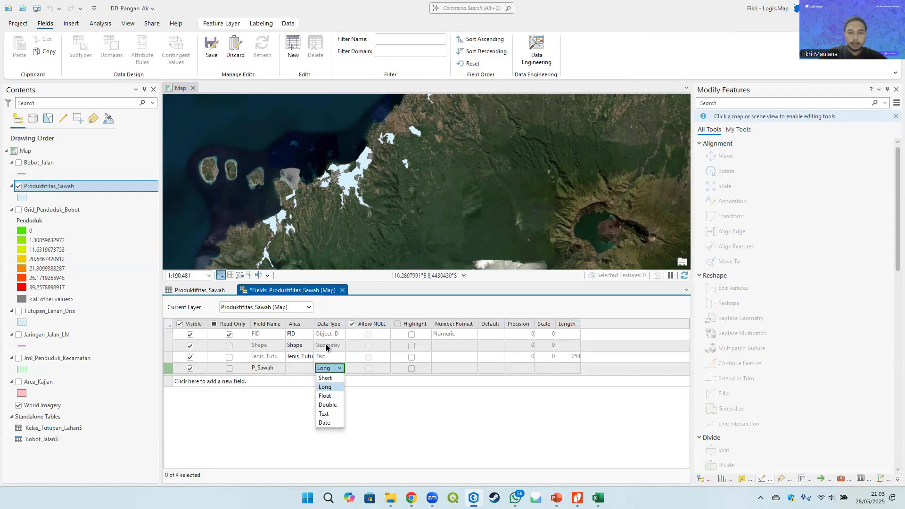
click(333, 405)
click(211, 47)
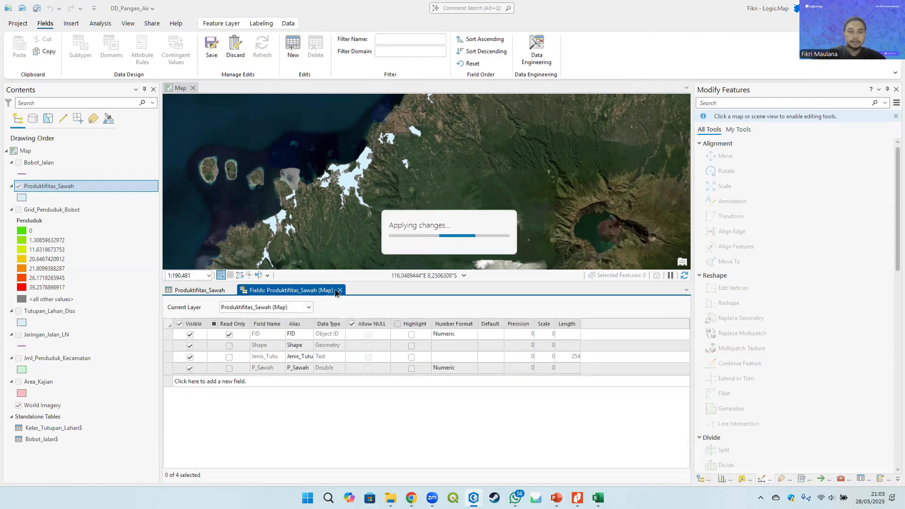
click(339, 291)
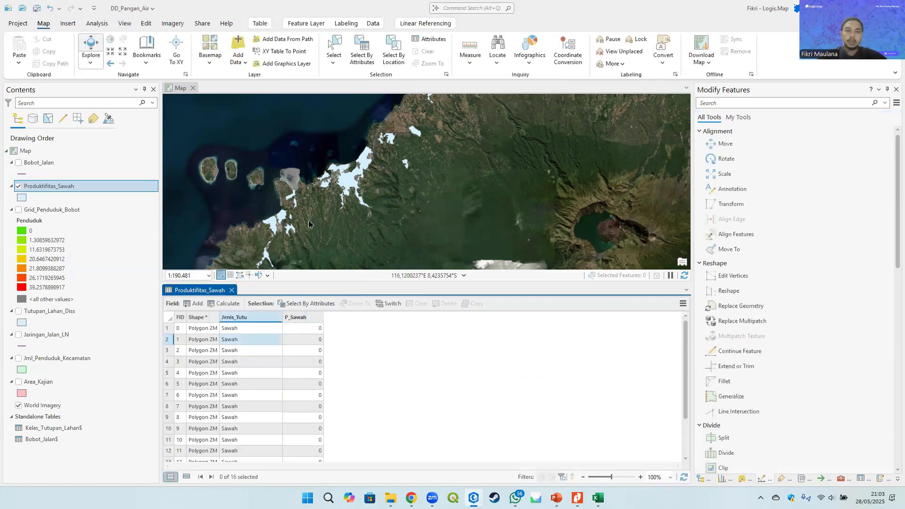
Step: Select the seven Produktifitas_Sawah polygons around the large central coastal rice field and set their P_Sawah value to 6000
scroll(309, 224, down, 2)
click(339, 60)
click(349, 80)
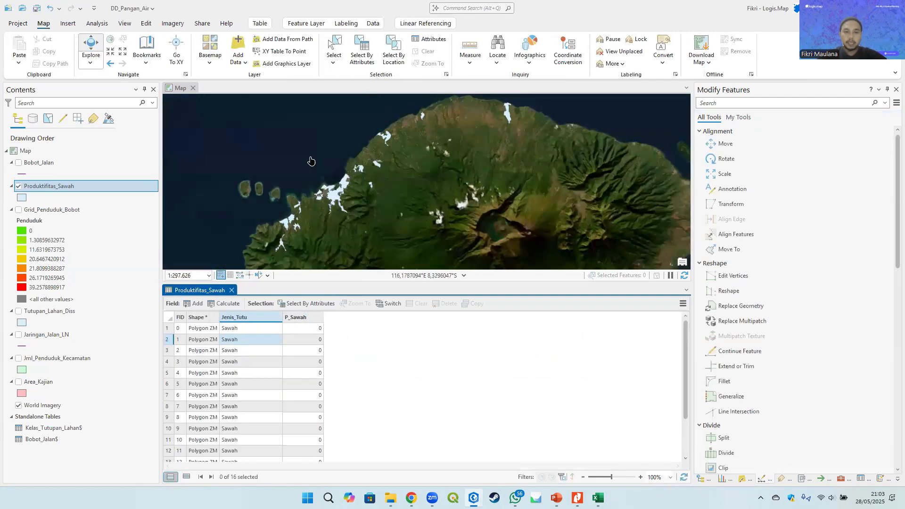
drag(304, 152, 389, 223)
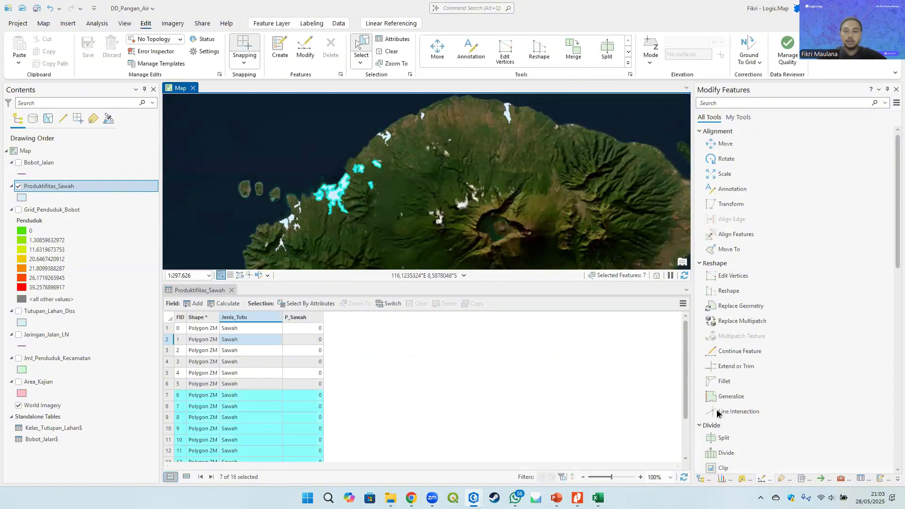
click(808, 477)
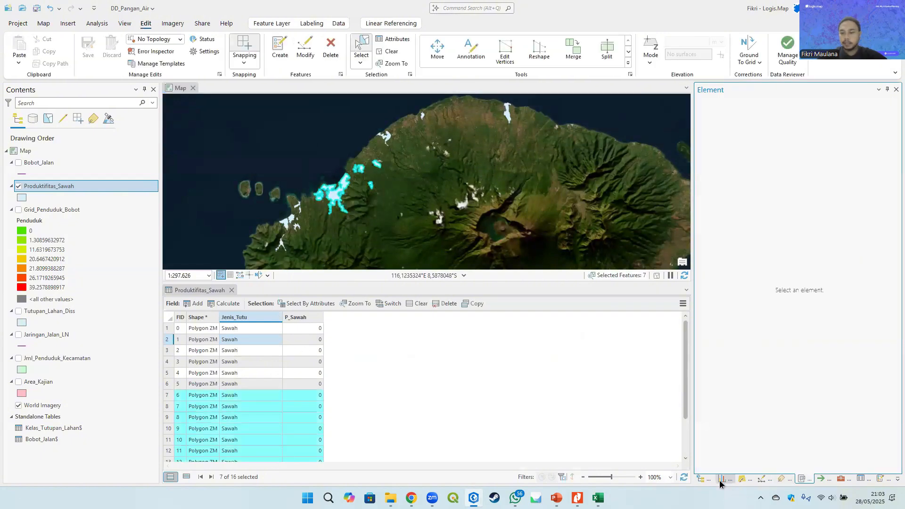
click(863, 477)
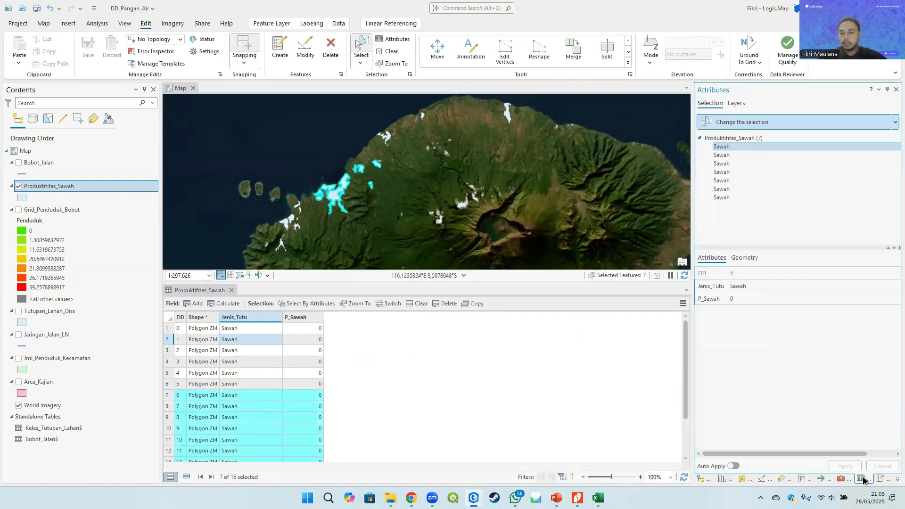
click(742, 136)
click(749, 299)
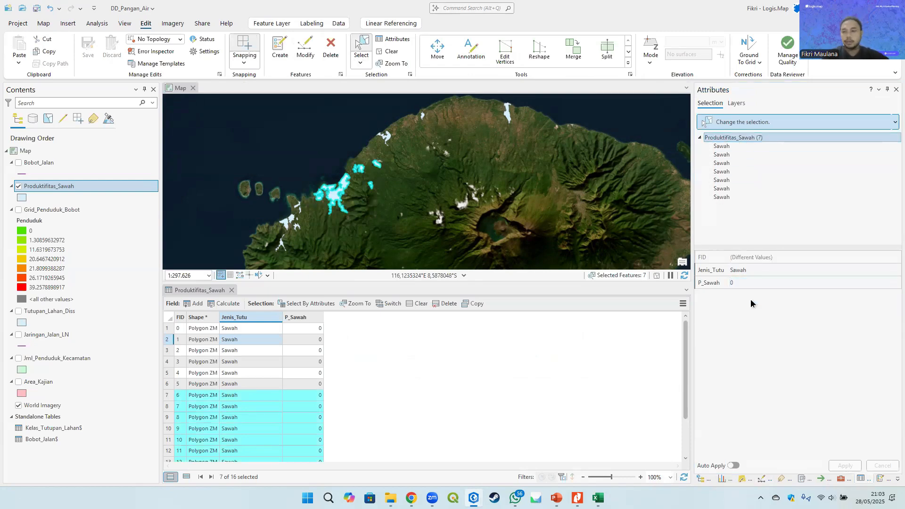
click(750, 283)
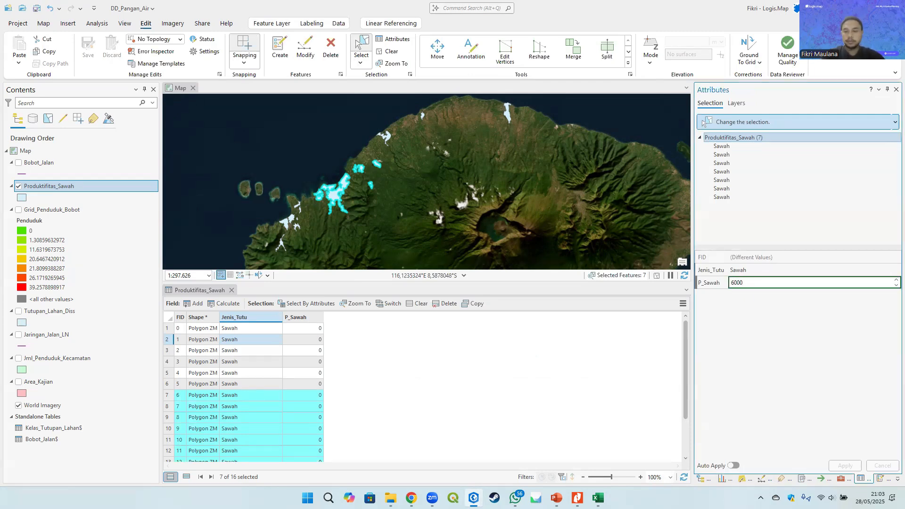
key(Return)
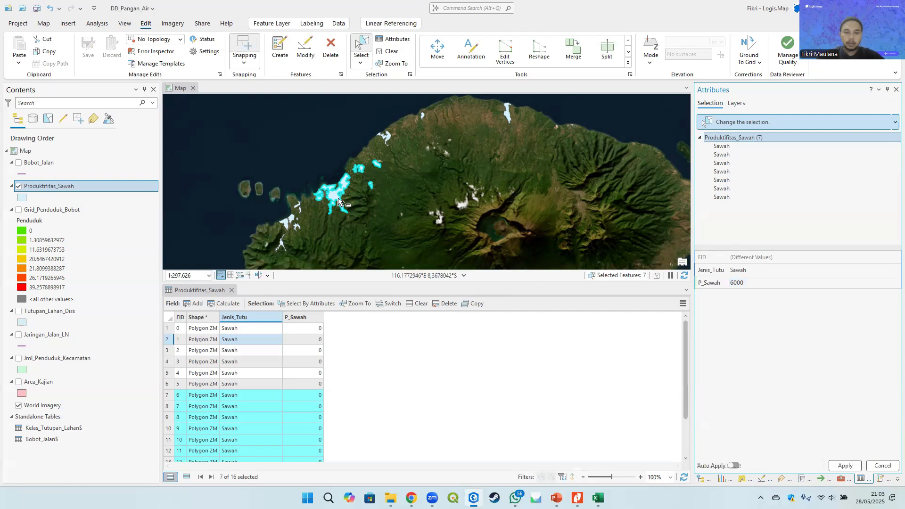
Step: Select the six rice field polygons on the southwestern coast, accept the pending edit, and apply a P_Sawah value of 7000 to them
drag(263, 156, 334, 236)
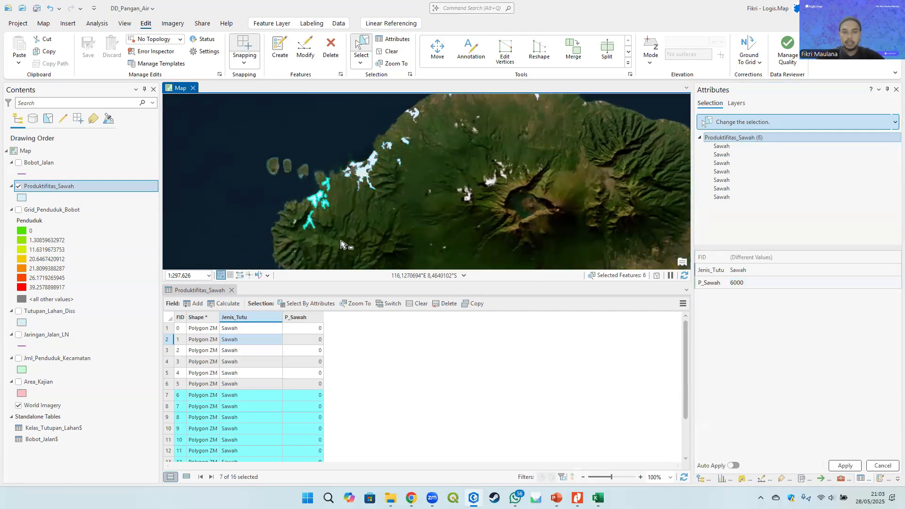
click(490, 274)
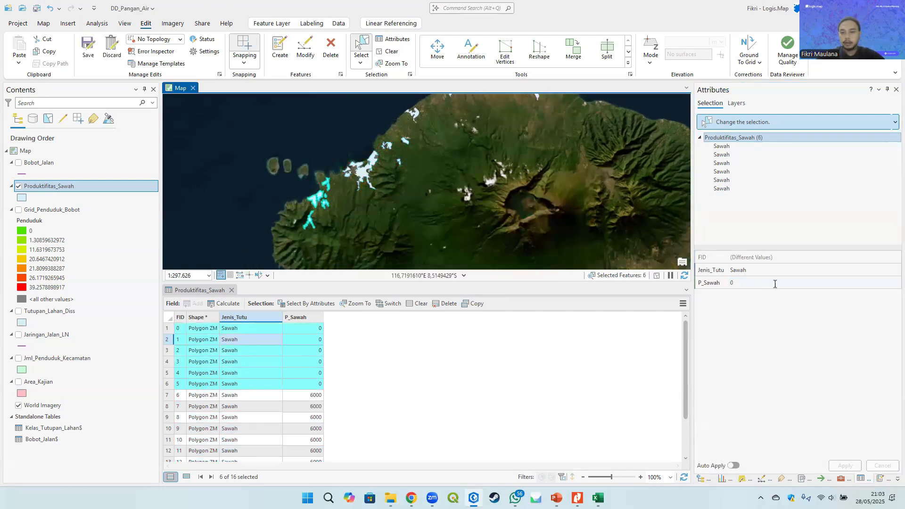
click(769, 283)
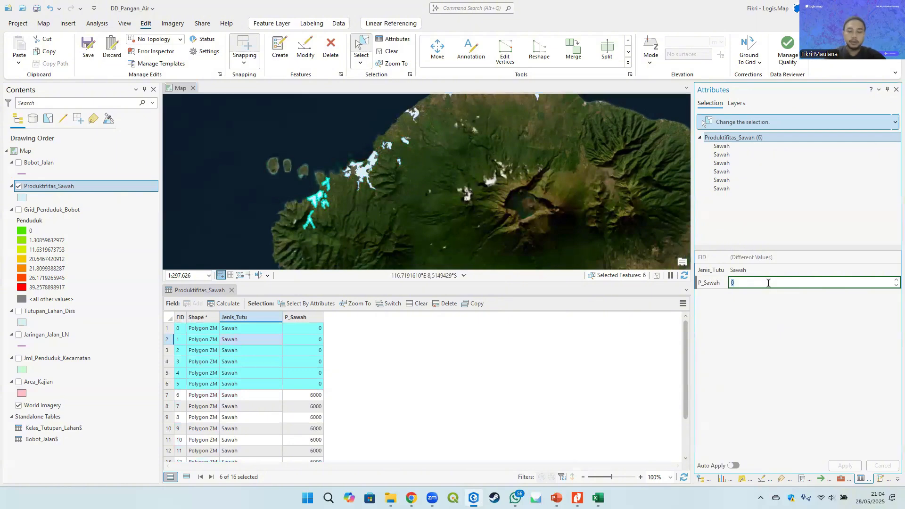
text(7000)
key(Return)
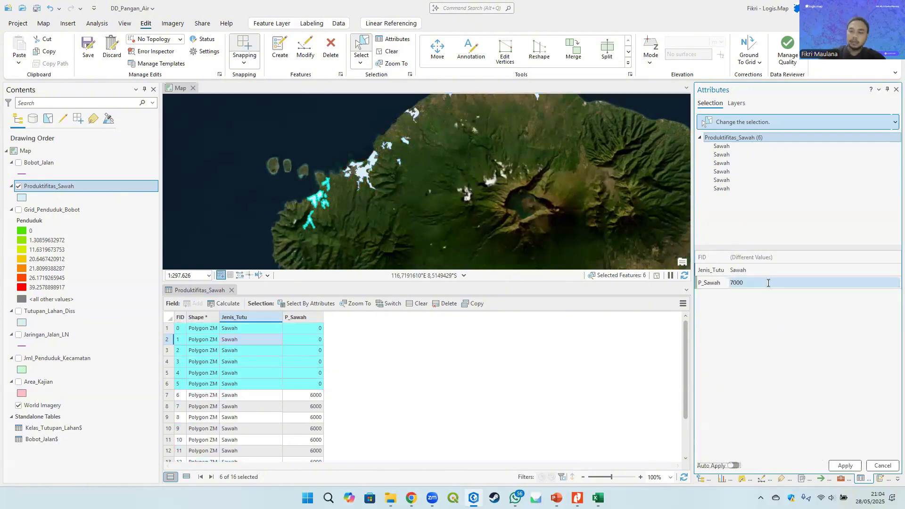
click(845, 466)
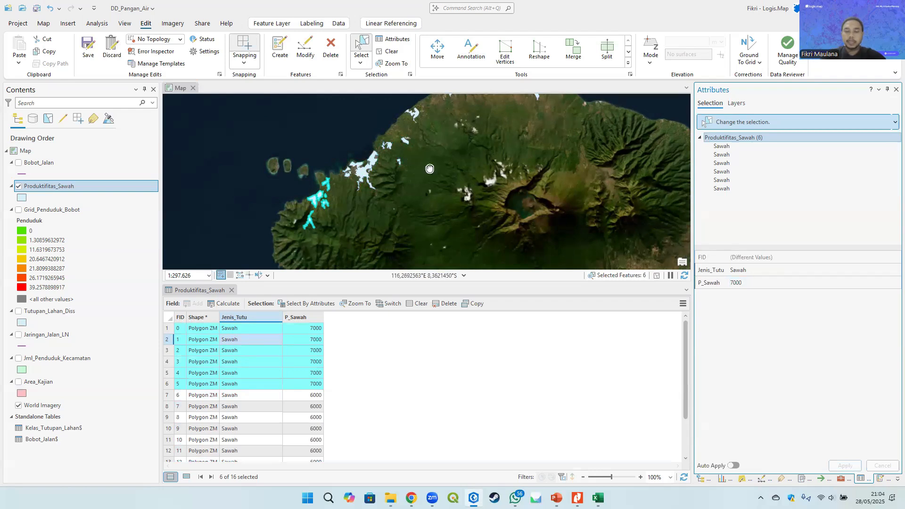
Step: Clear the selection, sort the attribute table by P_Sawah ascending, and select the three rows whose value is still 0
drag(428, 168, 362, 192)
click(413, 204)
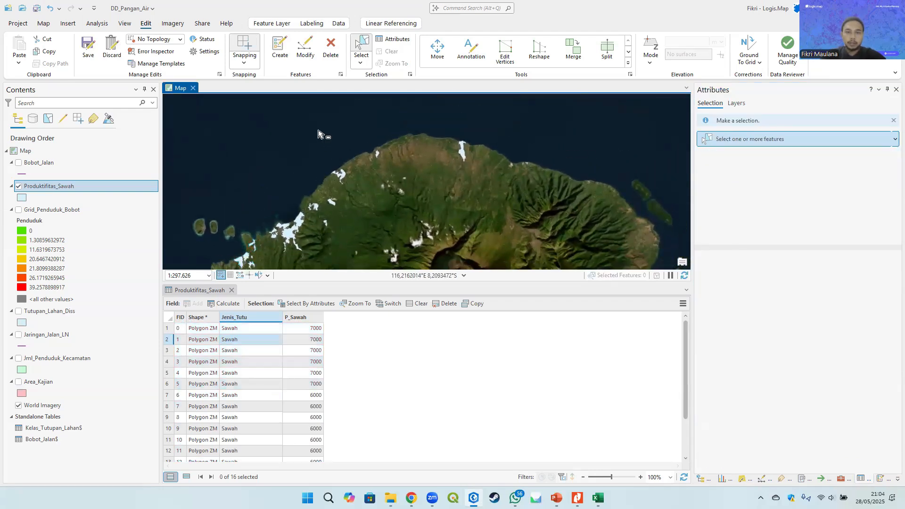
double_click(314, 319)
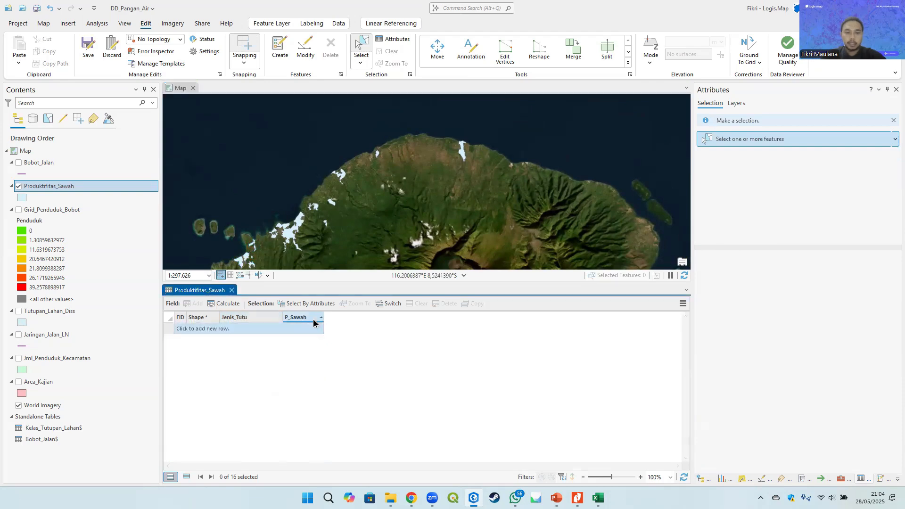
drag(167, 351, 168, 329)
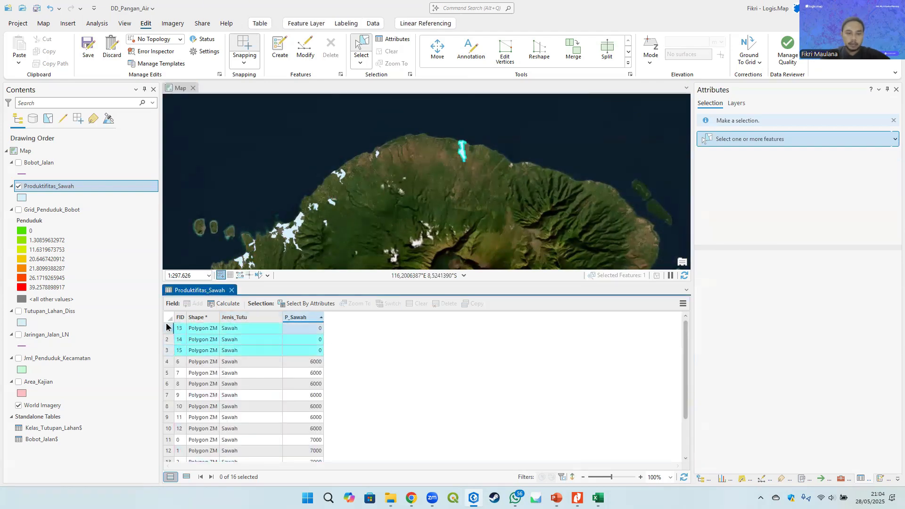
Step: Apply a P_Sawah value of 5000 to all three selected rice field polygons and clear the selection
click(751, 297)
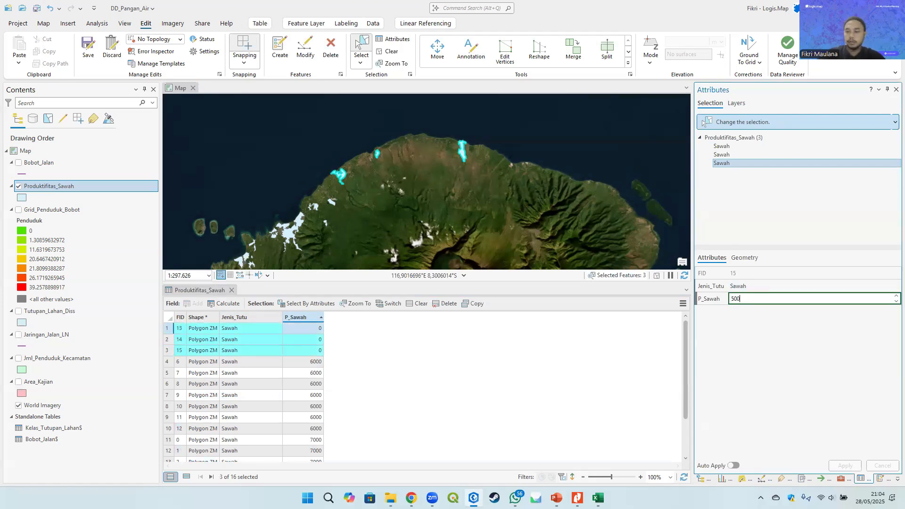
click(818, 338)
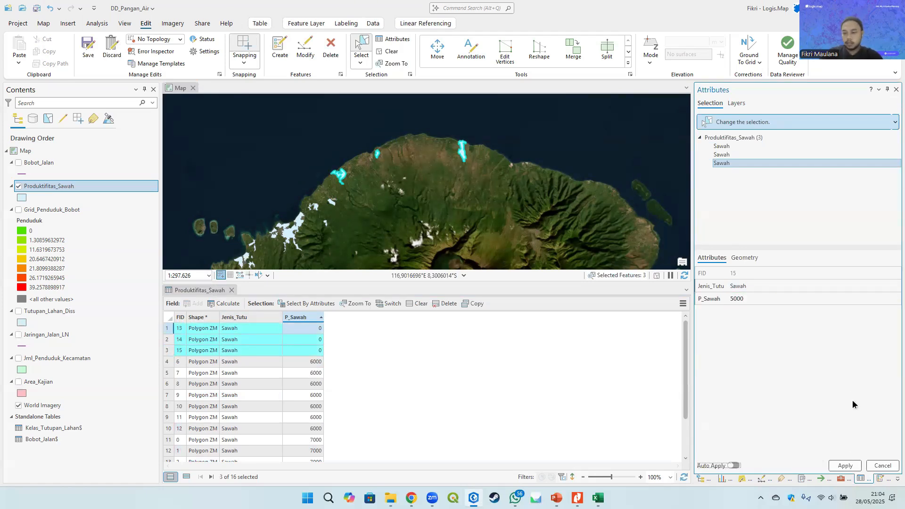
click(845, 466)
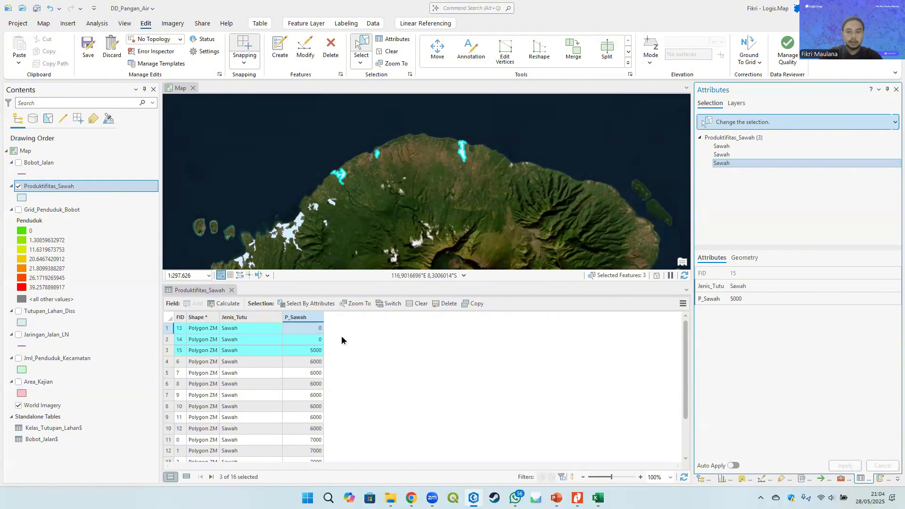
click(751, 138)
click(754, 299)
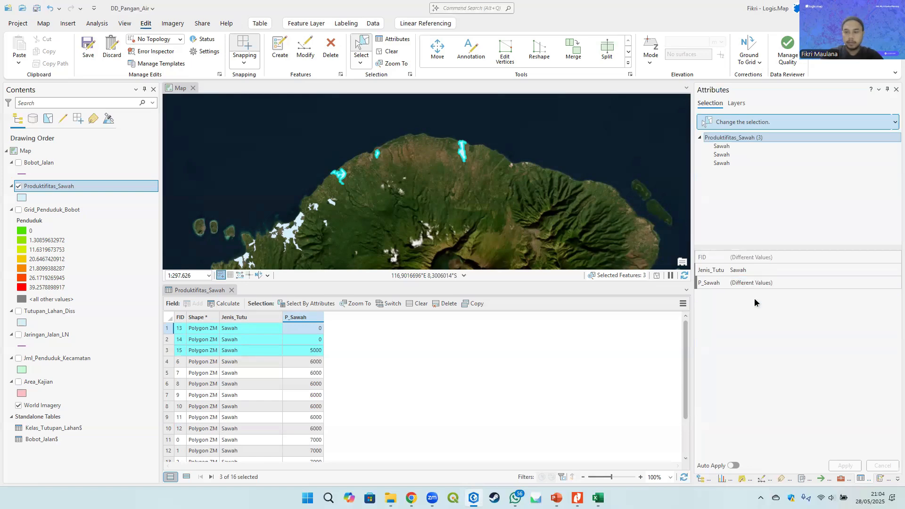
click(750, 139)
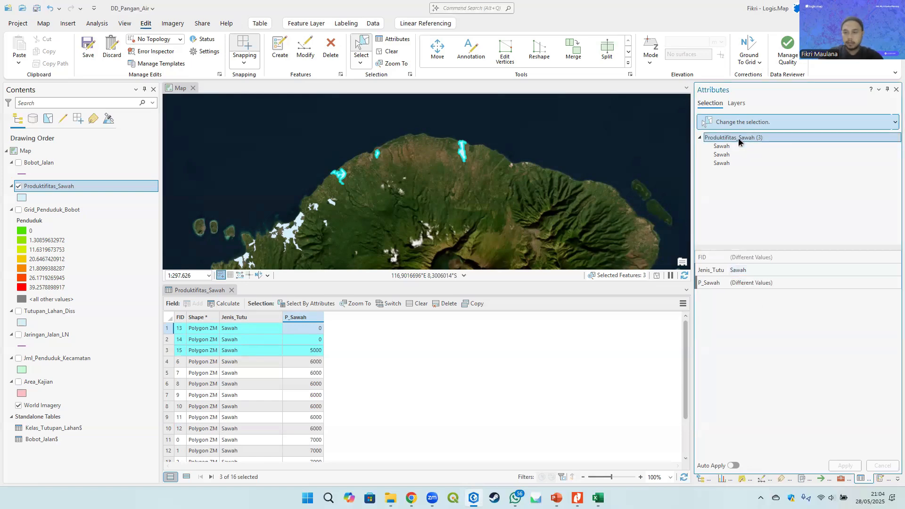
click(749, 283)
key(Return)
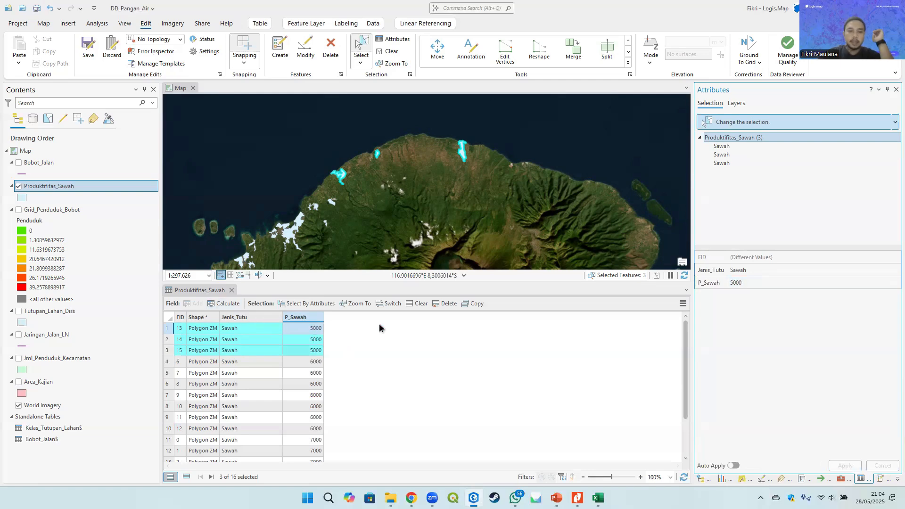
click(421, 305)
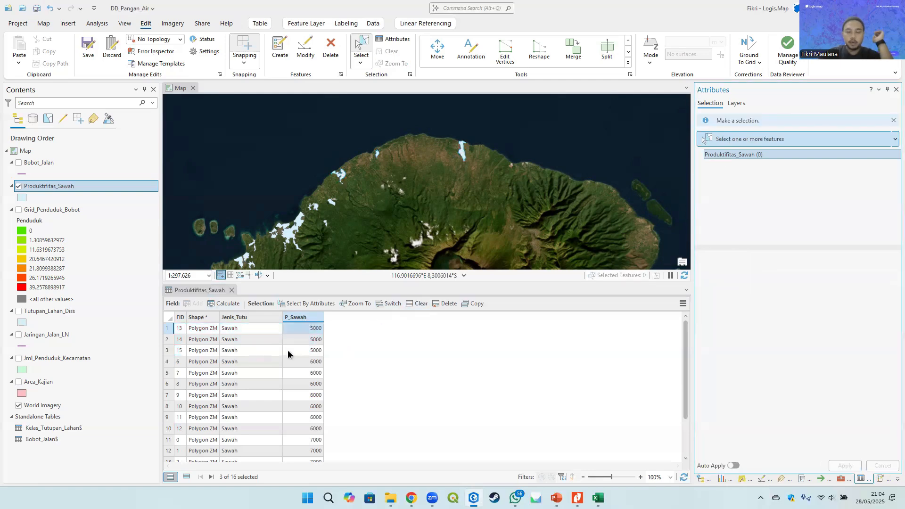
Step: Close the Produktifitas_Sawah attribute table and save all edits
click(231, 290)
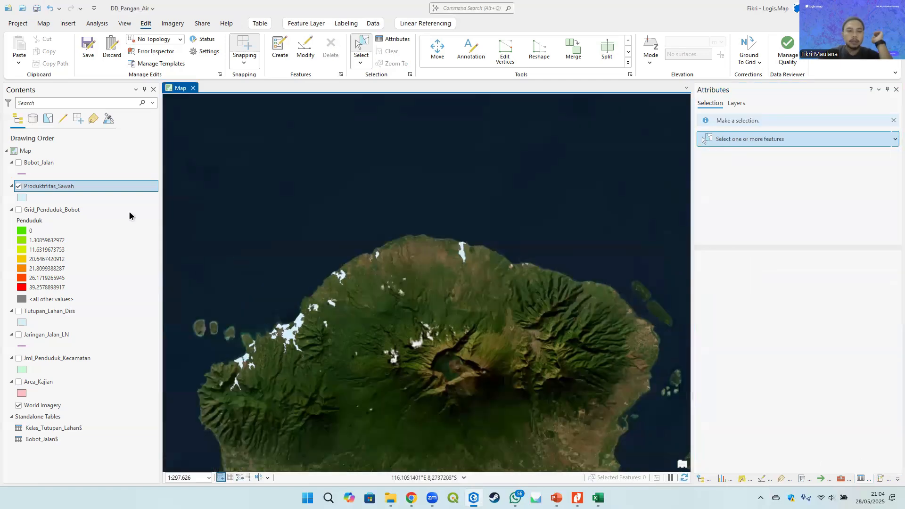
click(88, 47)
click(460, 262)
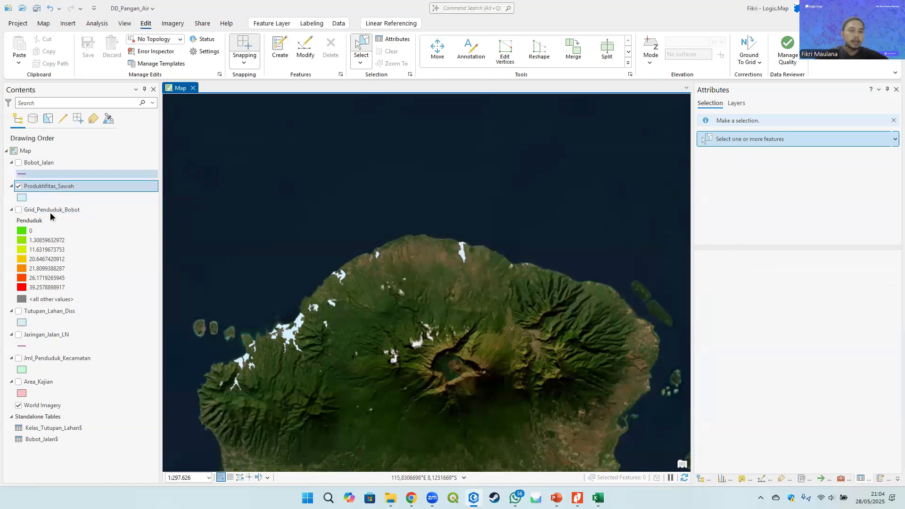
right_click(64, 187)
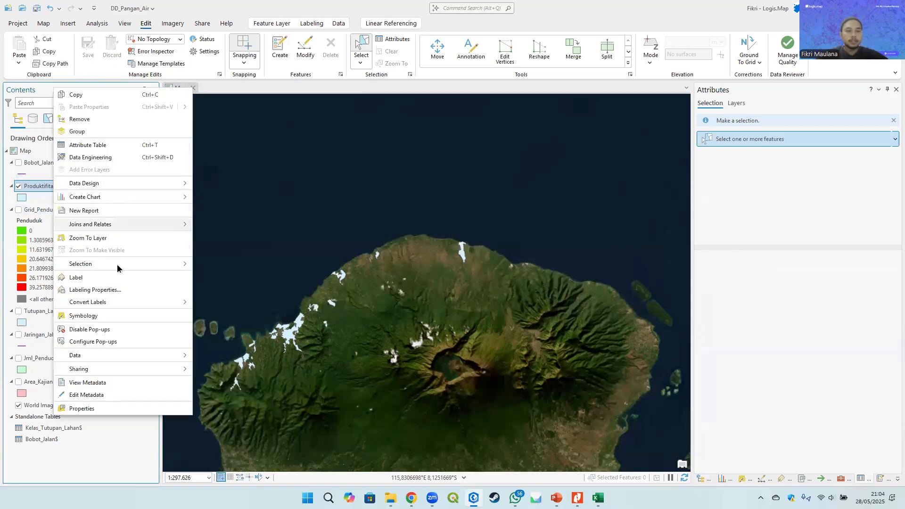
click(29, 213)
right_click(28, 213)
key(Escape)
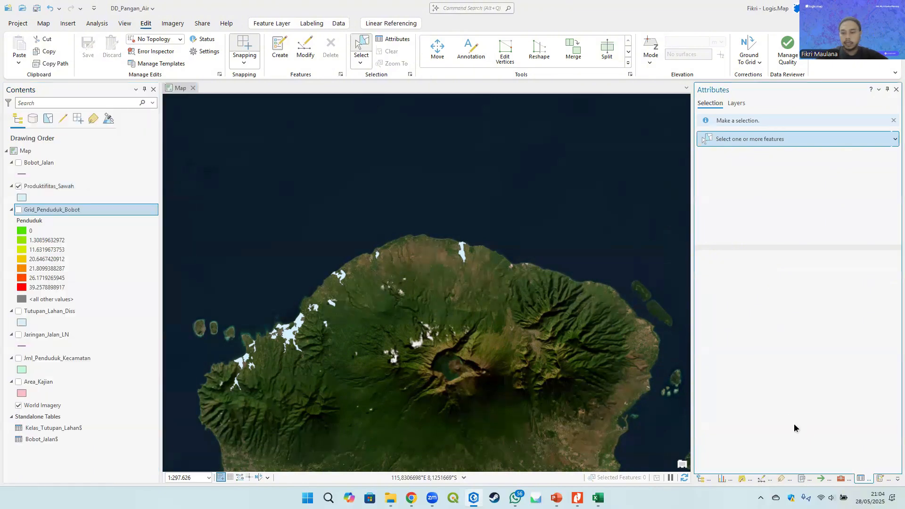
Step: Start a new Spatial Join with Grid_Penduduk_Bobot as the target features and Produktifitas_Sawah as the join features
click(841, 479)
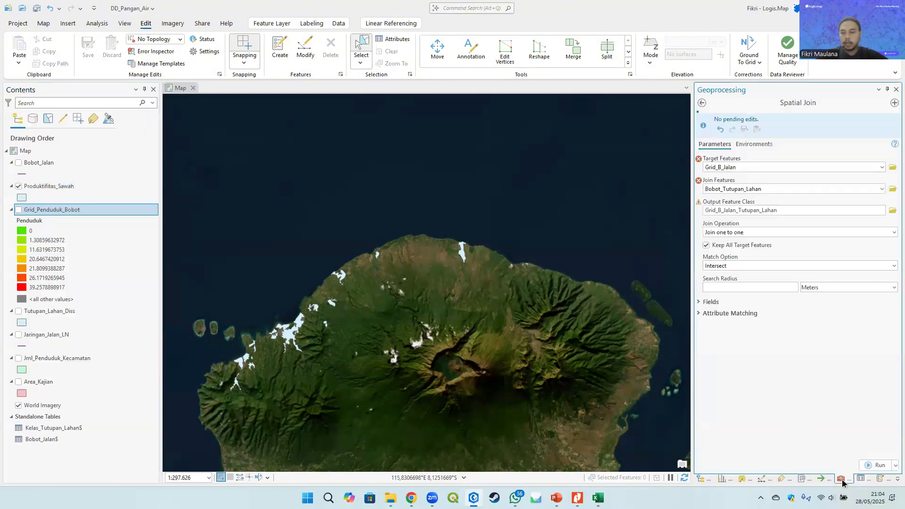
click(703, 104)
click(754, 139)
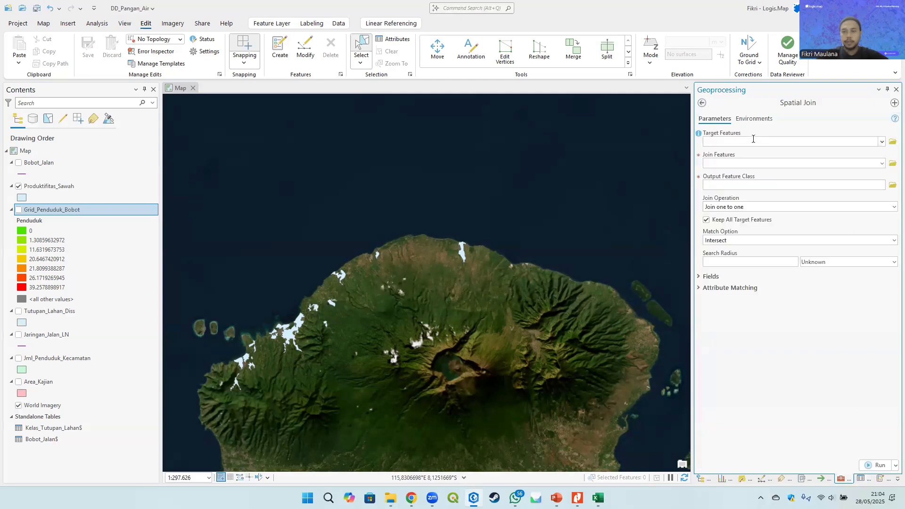
drag(54, 214, 765, 144)
drag(58, 189, 70, 187)
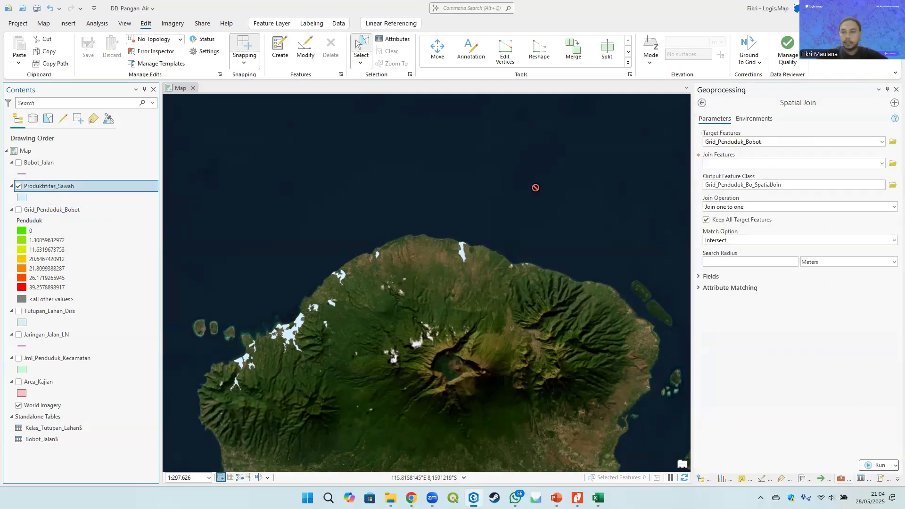
drag(719, 164, 718, 164)
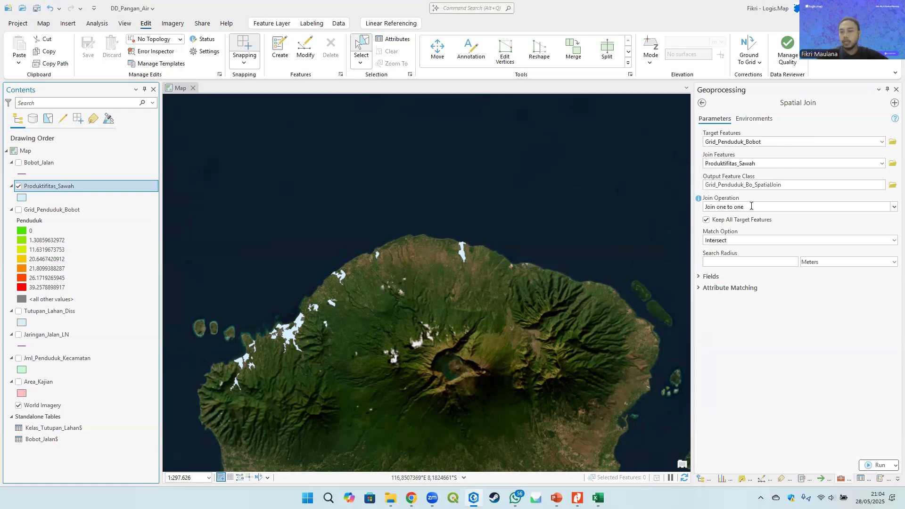
Step: Set the output feature class to DD_Pangan in the Olah Data folder of #DDTLH Air dan Pangan and run the Spatial Join
click(892, 186)
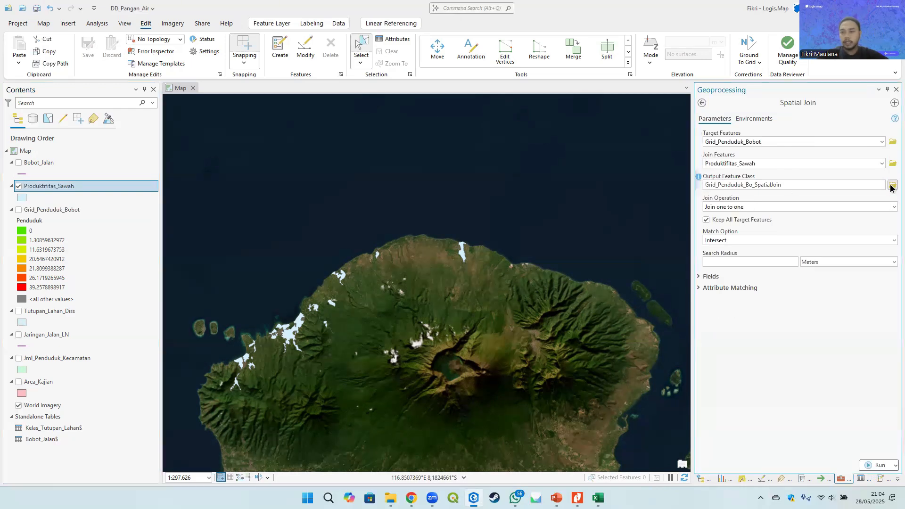
click(238, 206)
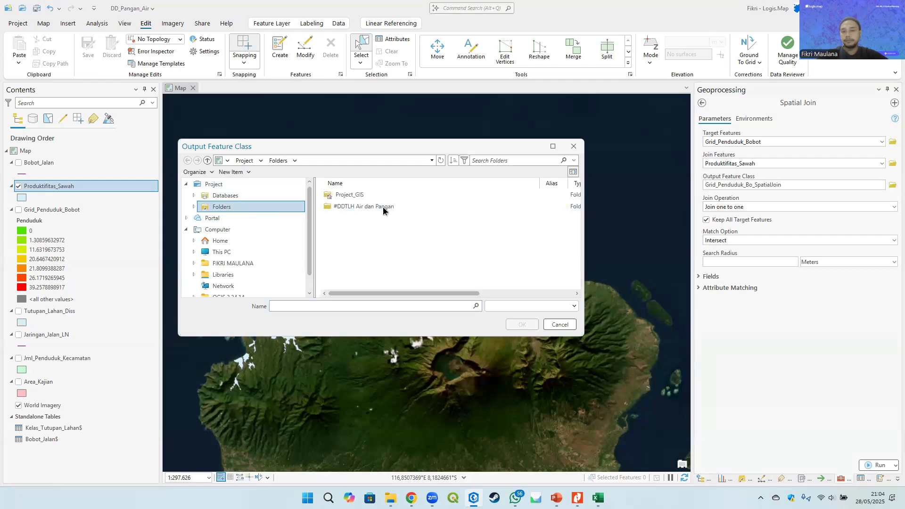
double_click(383, 207)
click(228, 181)
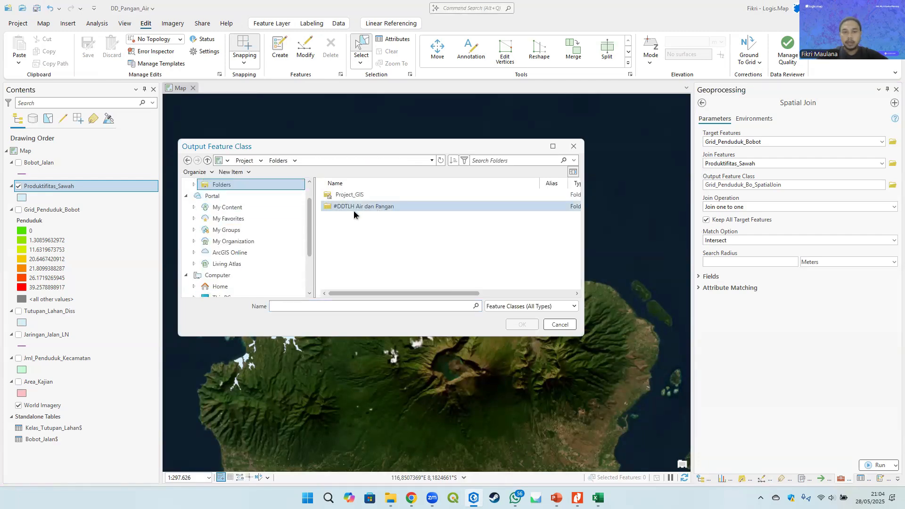
click(365, 207)
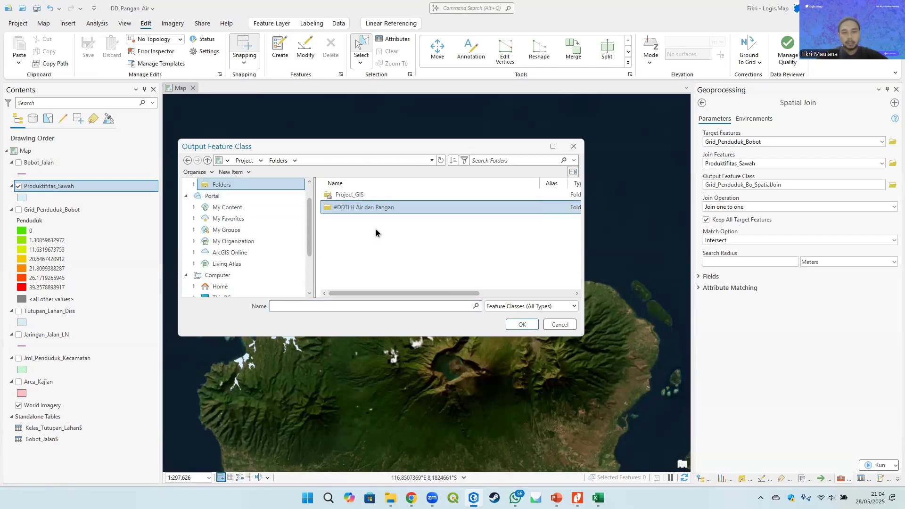
double_click(386, 206)
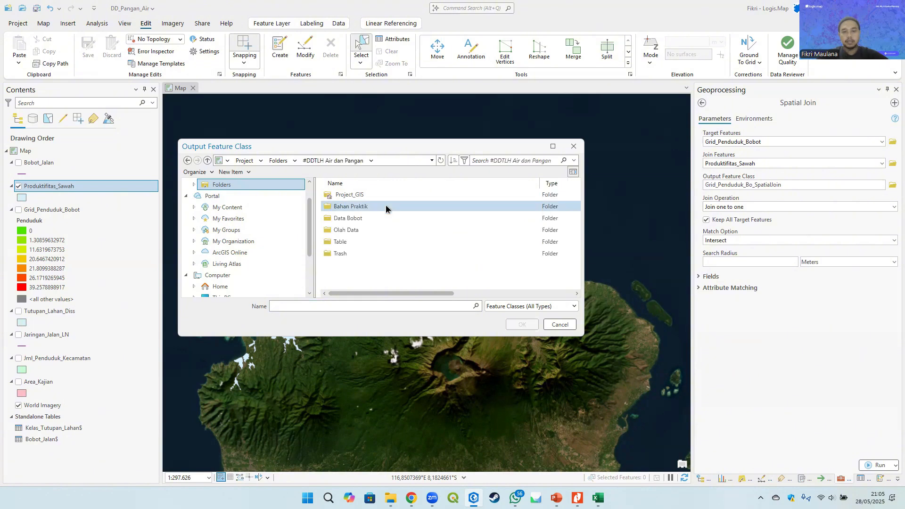
double_click(347, 227)
click(291, 307)
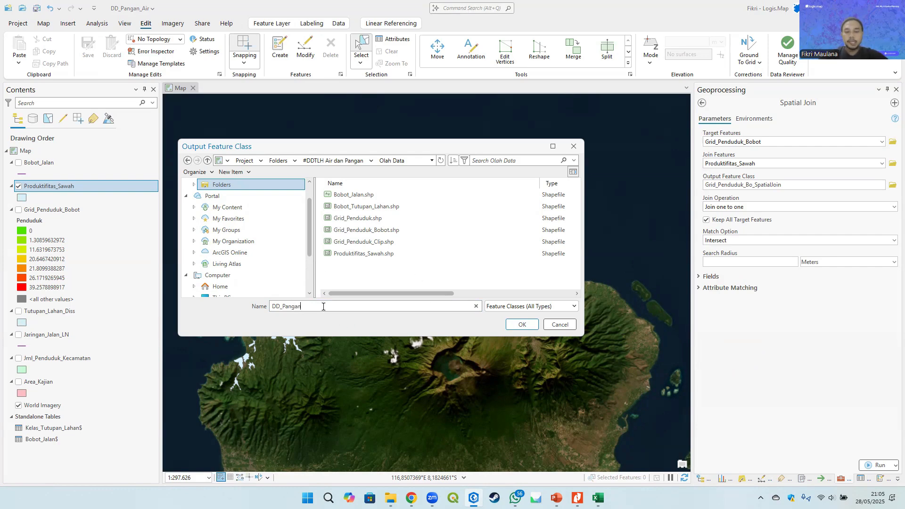
click(523, 325)
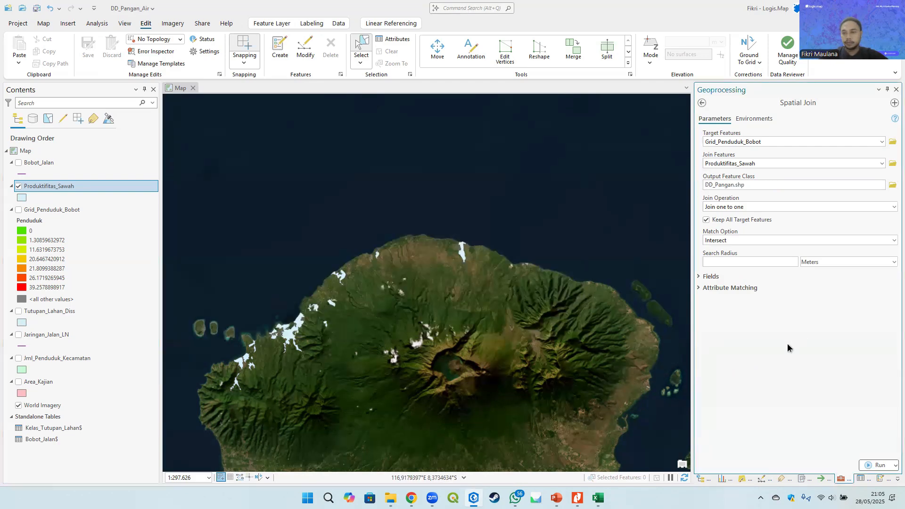
click(877, 465)
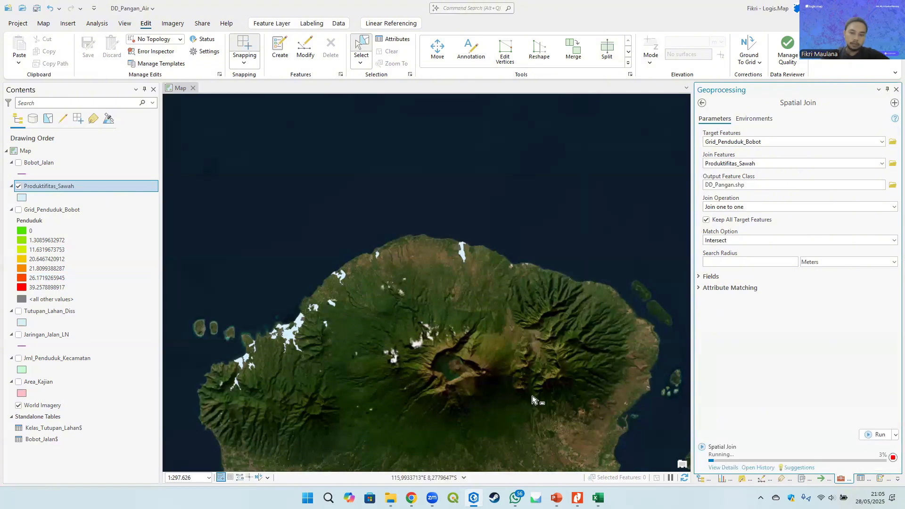
Step: Switch to the PowerPoint presentation, examine the rice-to-energy conversion on the food availability slide, and return to ArcGIS Pro
mouse_move(557, 498)
click(502, 427)
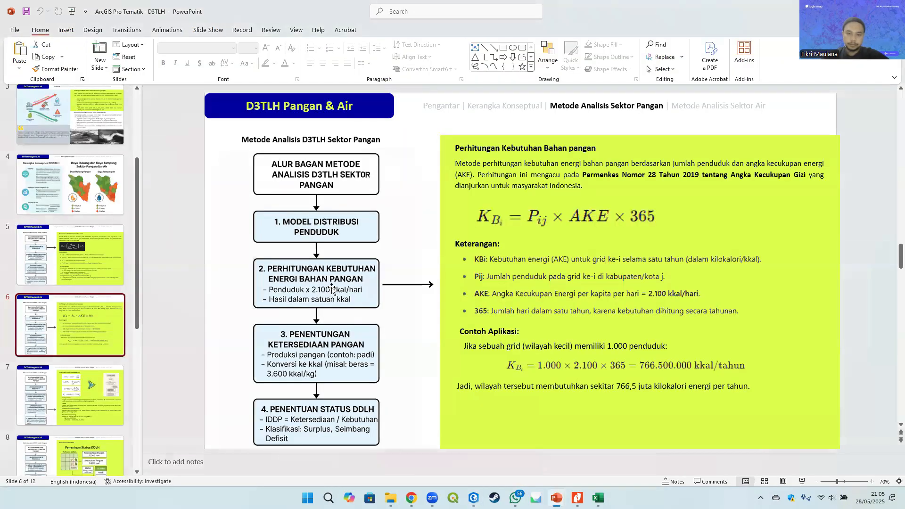
click(64, 372)
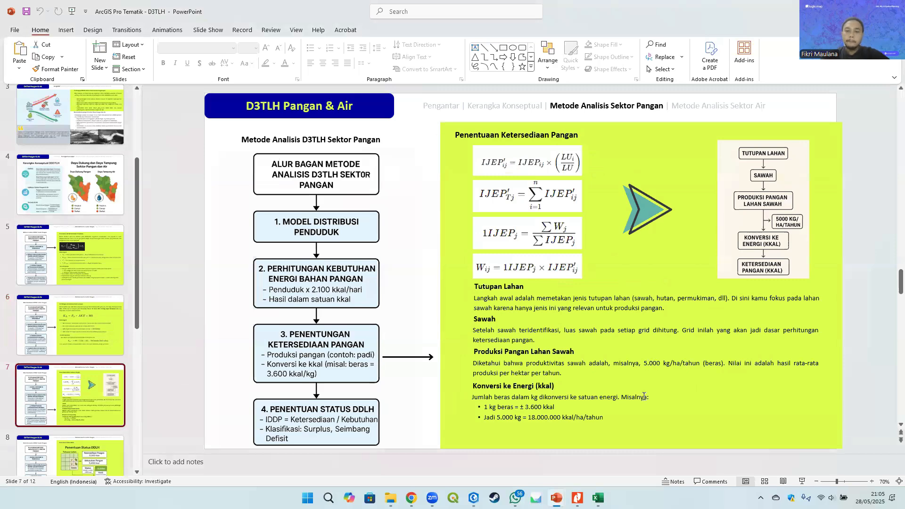
drag(486, 407, 534, 410)
click(549, 409)
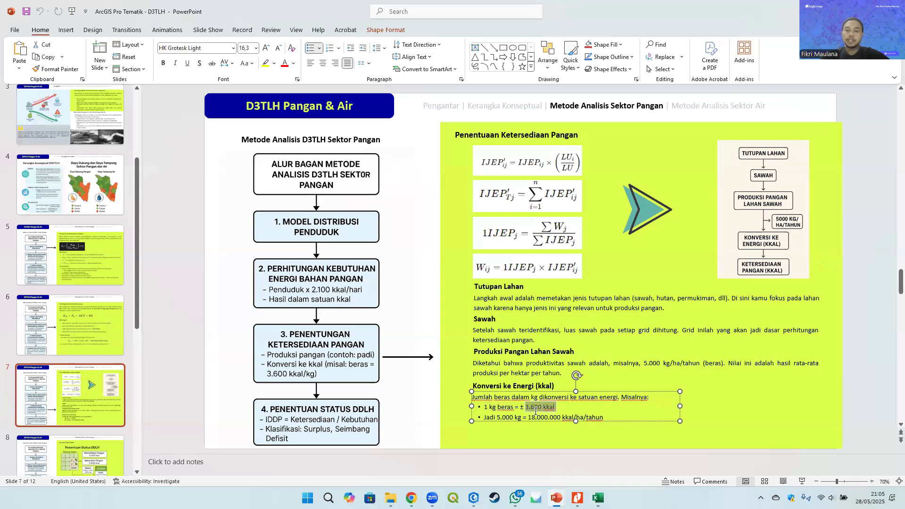
click(503, 416)
key(alt+Tab)
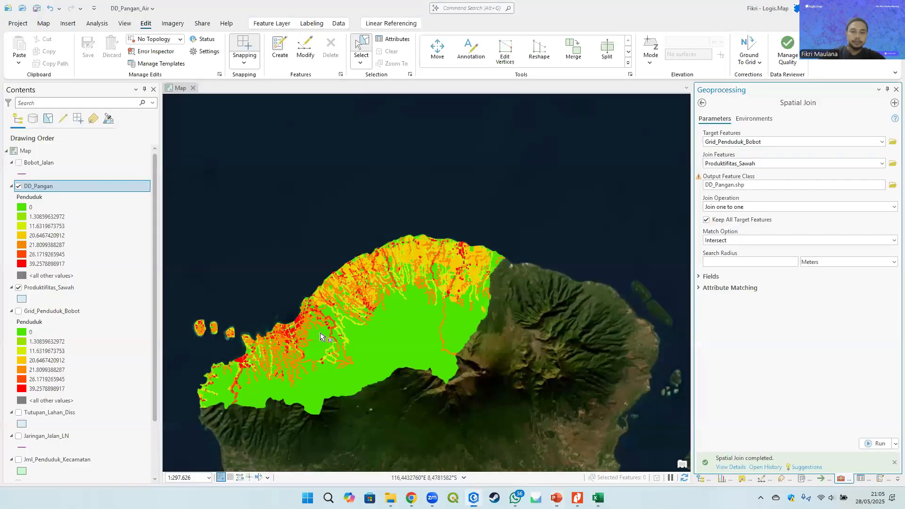
Step: Open the DD_Pangan attribute table, sort it by P_Sawah in descending order, and adjust the column width beside that field
right_click(40, 188)
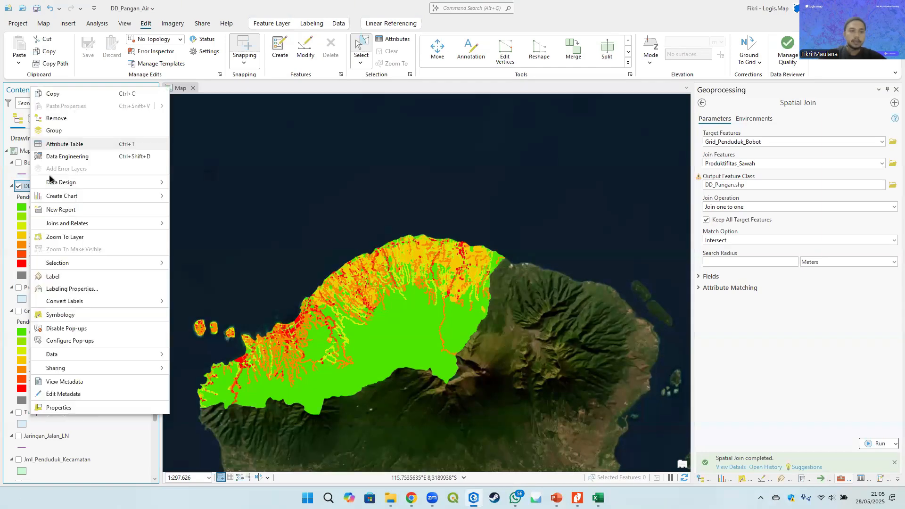
click(90, 143)
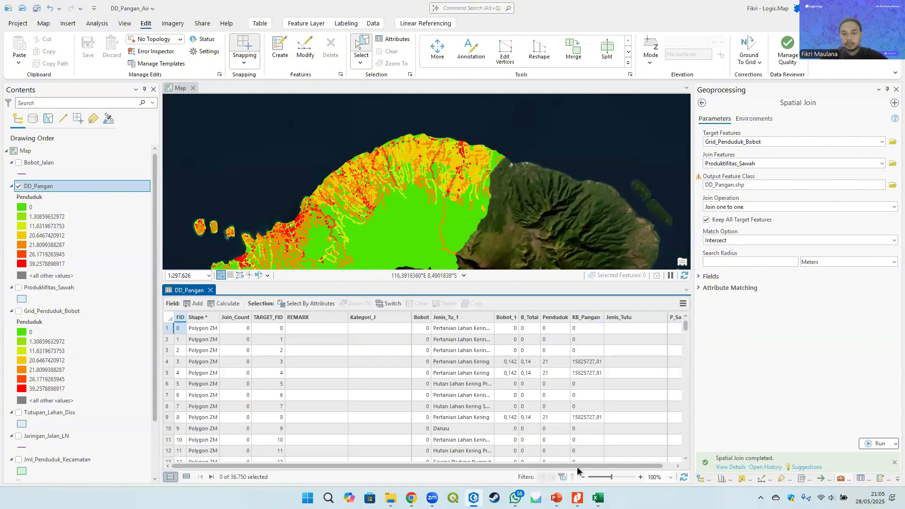
drag(610, 466, 623, 466)
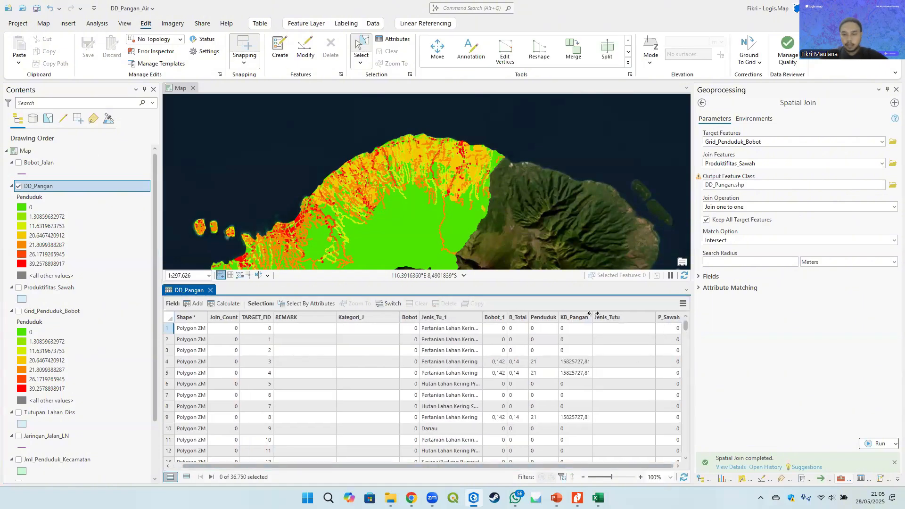
double_click(673, 319)
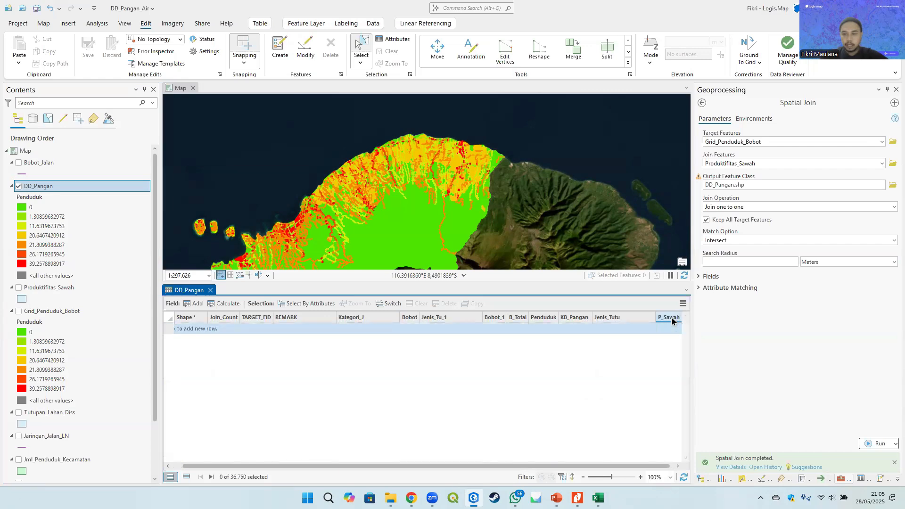
double_click(672, 319)
drag(637, 466, 663, 465)
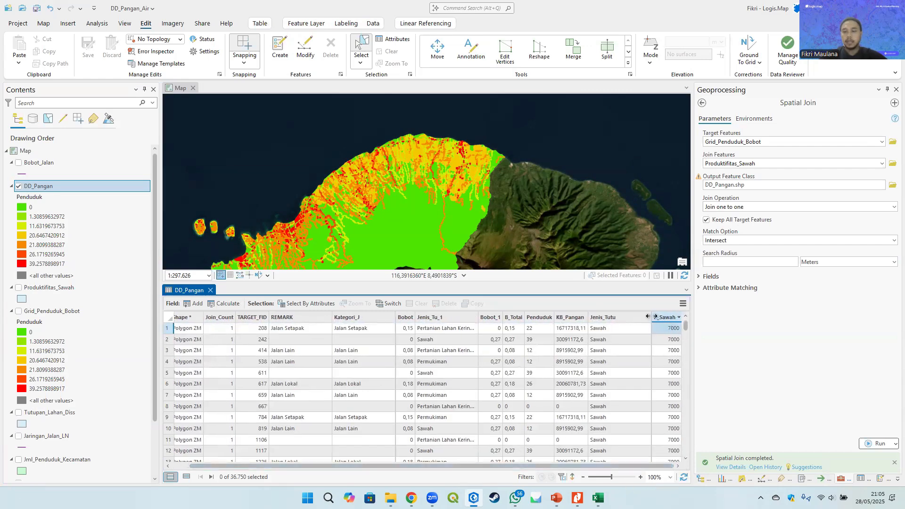
drag(655, 317, 643, 317)
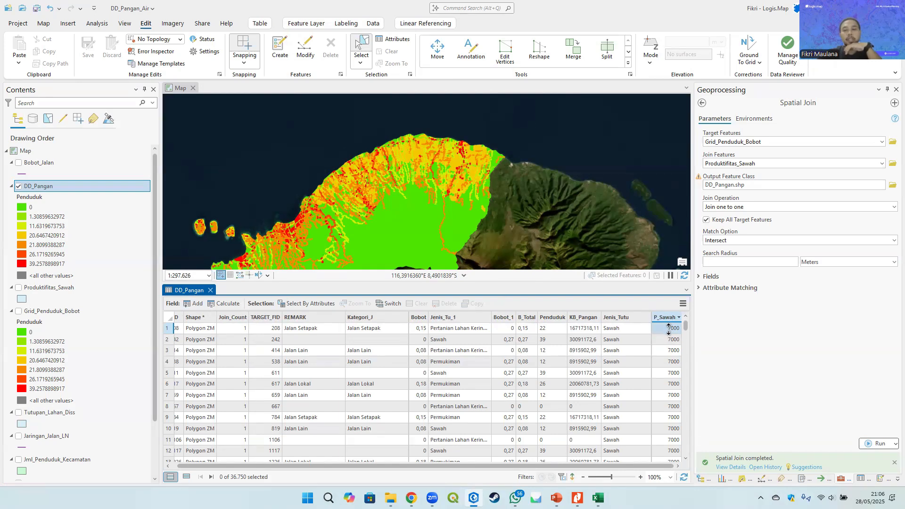
Step: Add a field named Luas with the Double data type to DD_Pangan
click(194, 304)
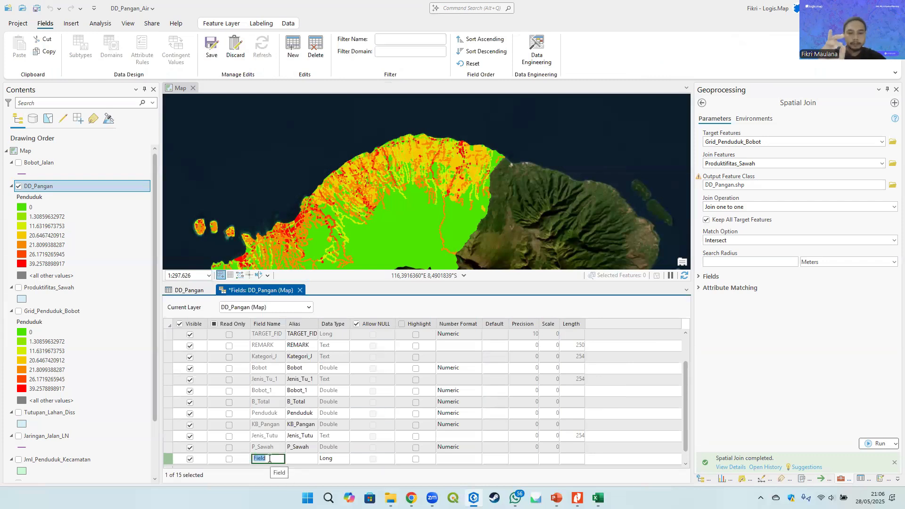
text(Luas)
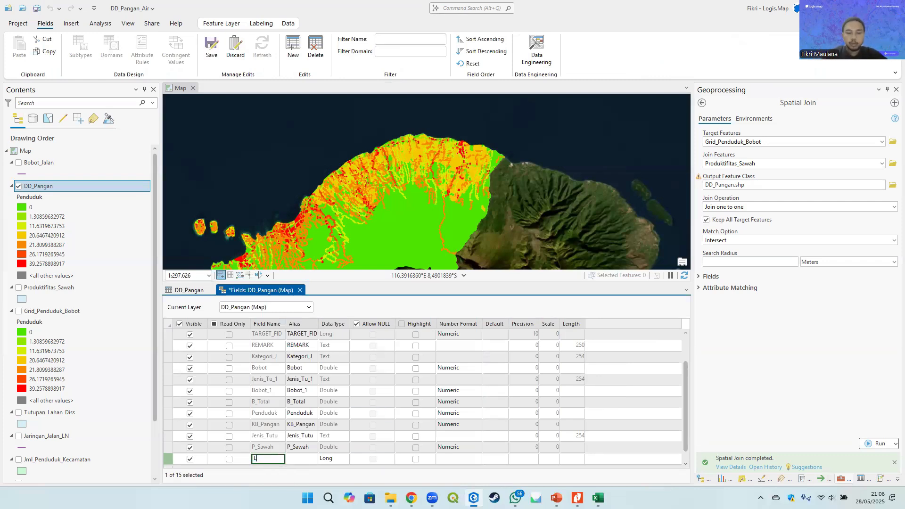
click(340, 460)
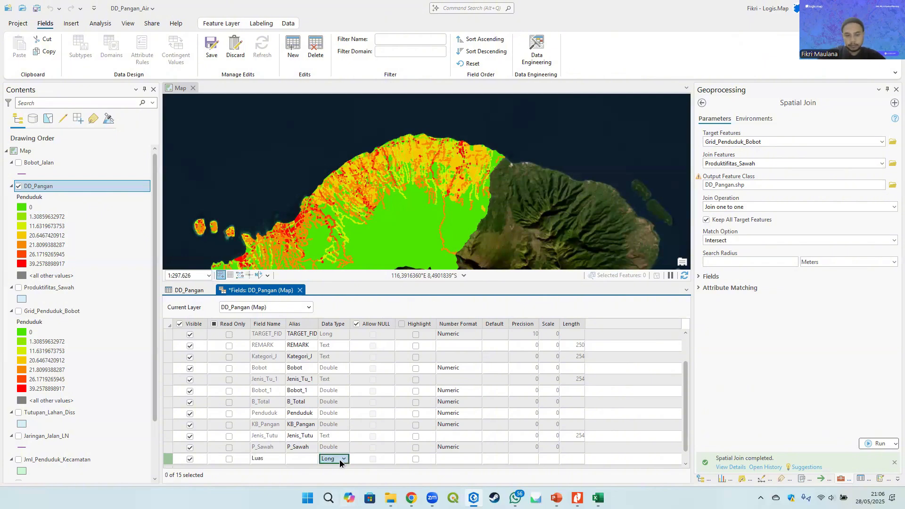
click(341, 431)
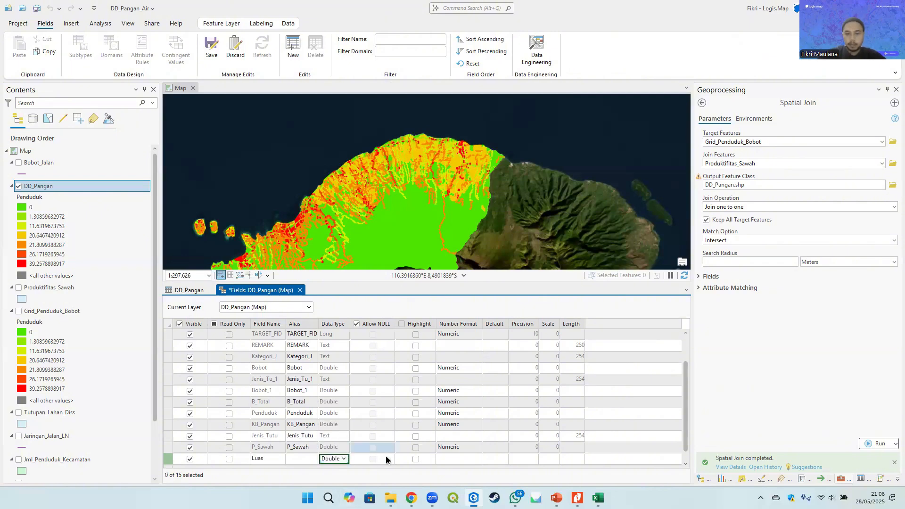
click(470, 465)
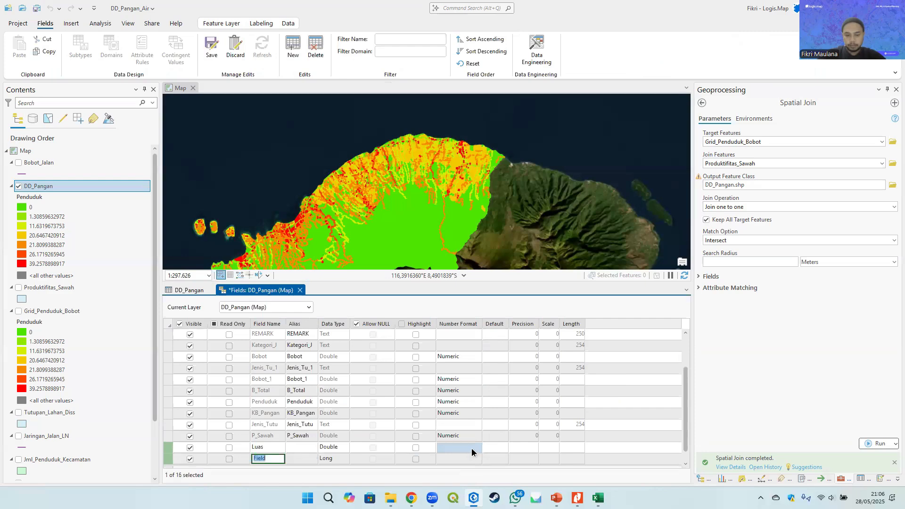
Step: Set the Luas field's number format to Numeric, save the field changes, and close the field design view
click(471, 448)
click(477, 448)
click(446, 234)
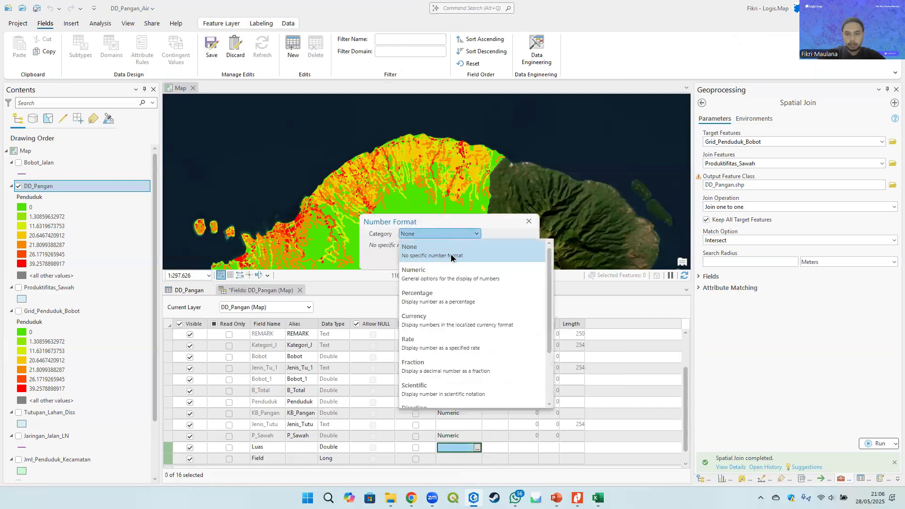
click(440, 290)
click(448, 235)
click(428, 273)
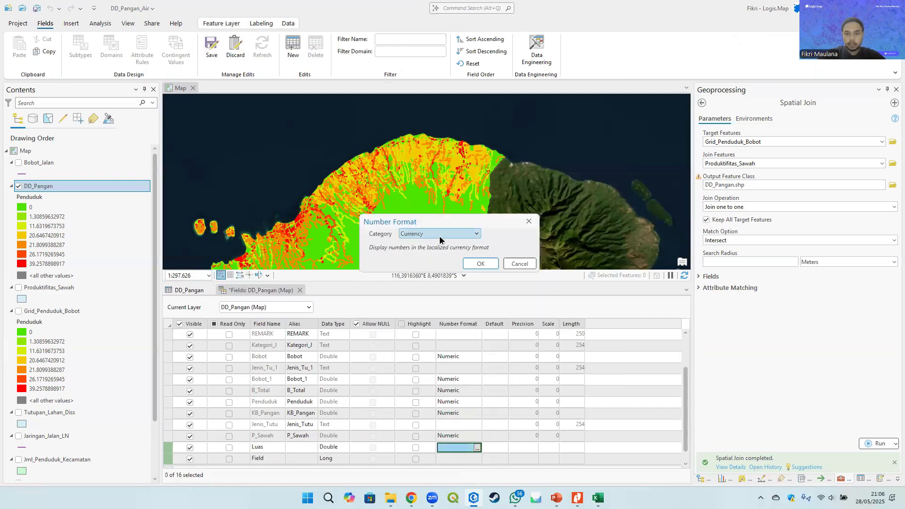
click(439, 234)
click(440, 274)
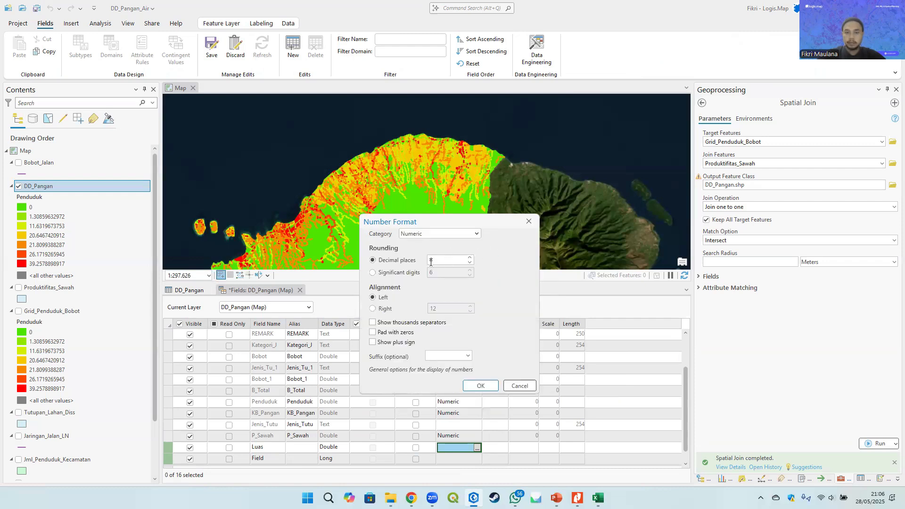
click(481, 385)
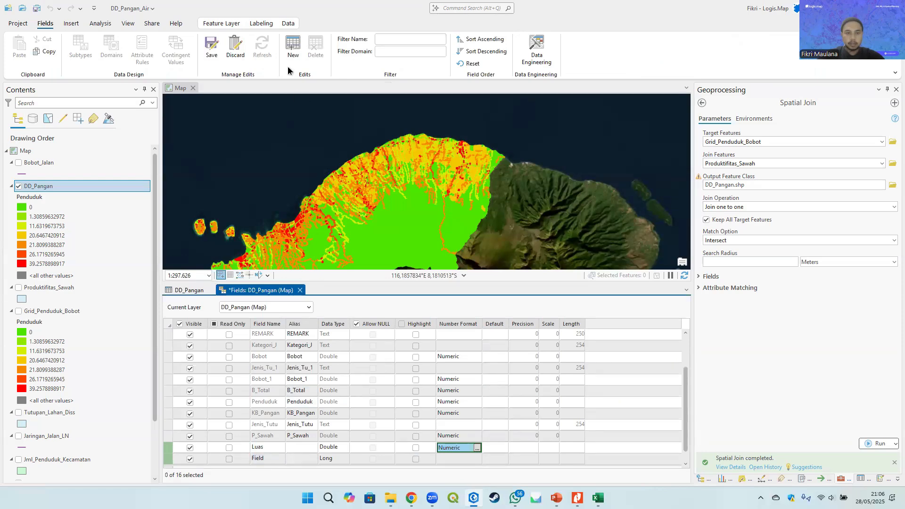
click(211, 47)
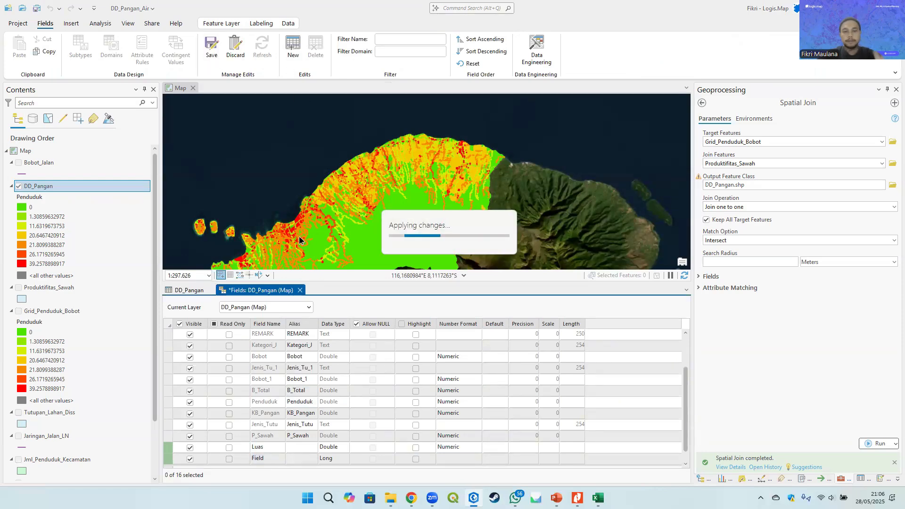
click(298, 290)
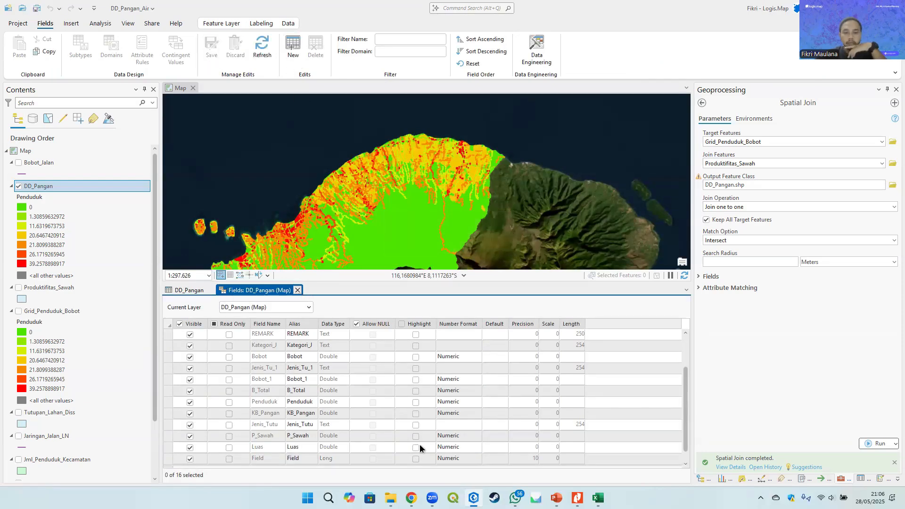
Step: Permanently delete the superfluous column named Field from the DD_Pangan attribute table
drag(513, 465, 575, 465)
click(635, 318)
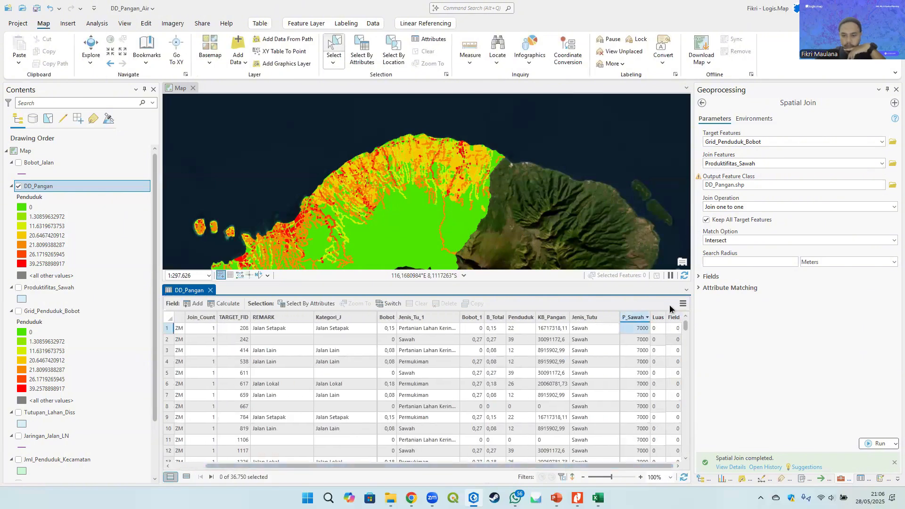
right_click(677, 319)
click(696, 315)
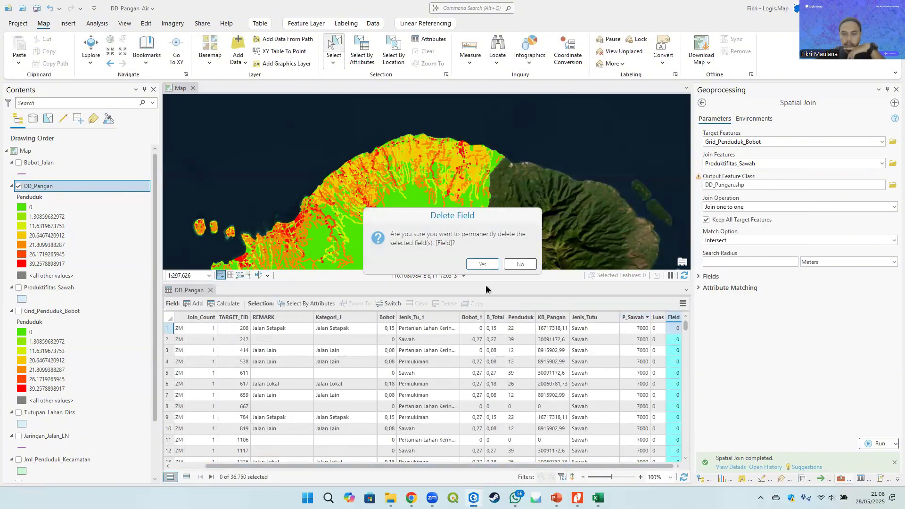
click(482, 265)
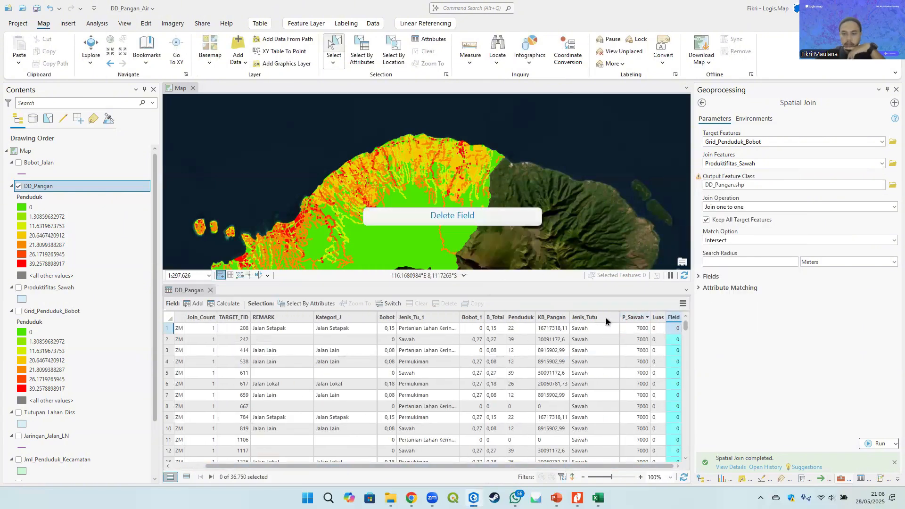
Step: Add a field named KT_Pangan with the Double data type to DD_Pangan, save the changes, and close the field design view
click(191, 305)
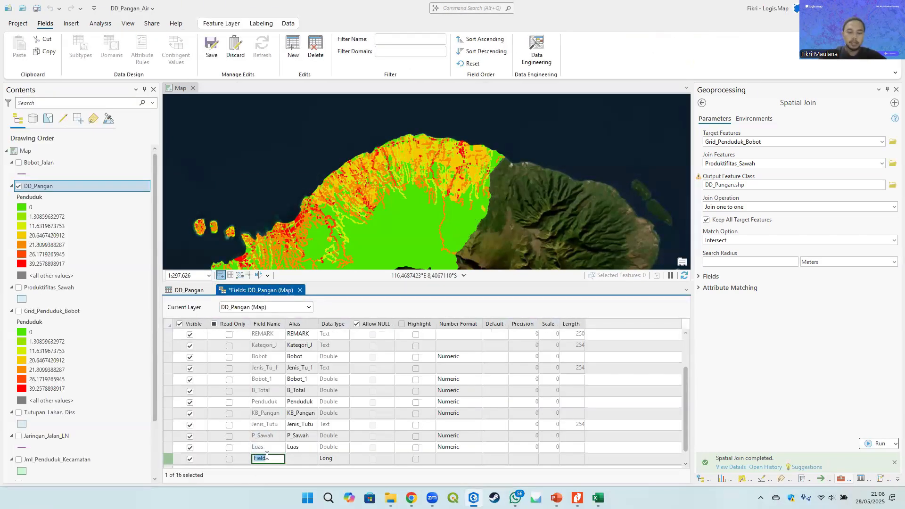
text(Ketersediaan)
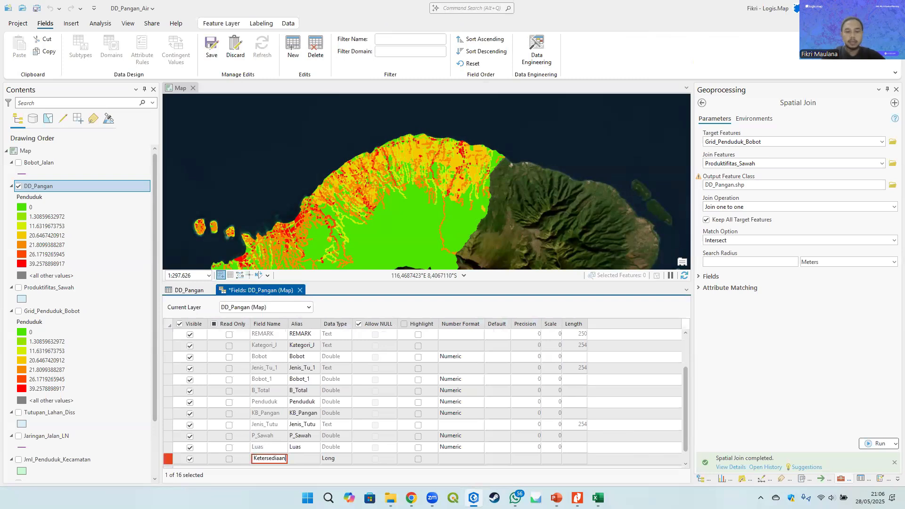
key(Return)
key(BackSpace)
key(BackSpace)
key(BackSpace)
key(BackSpace)
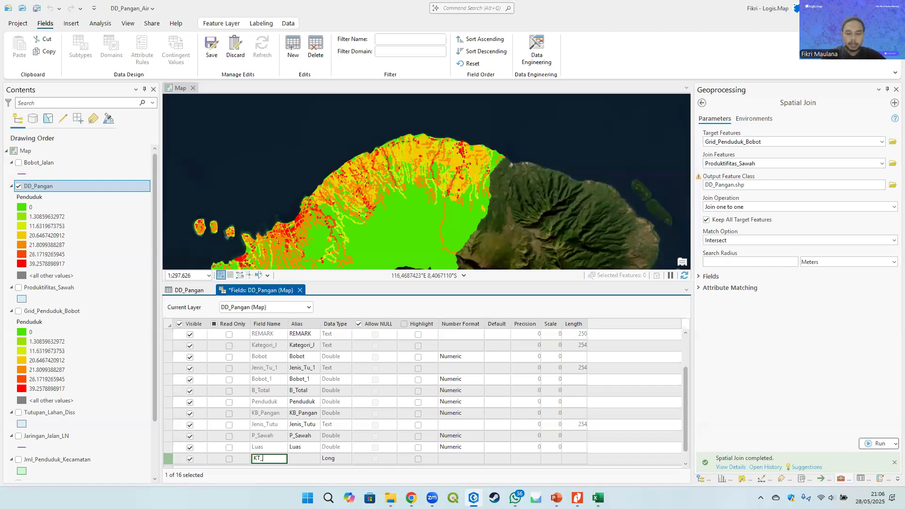
click(338, 458)
click(337, 458)
click(338, 430)
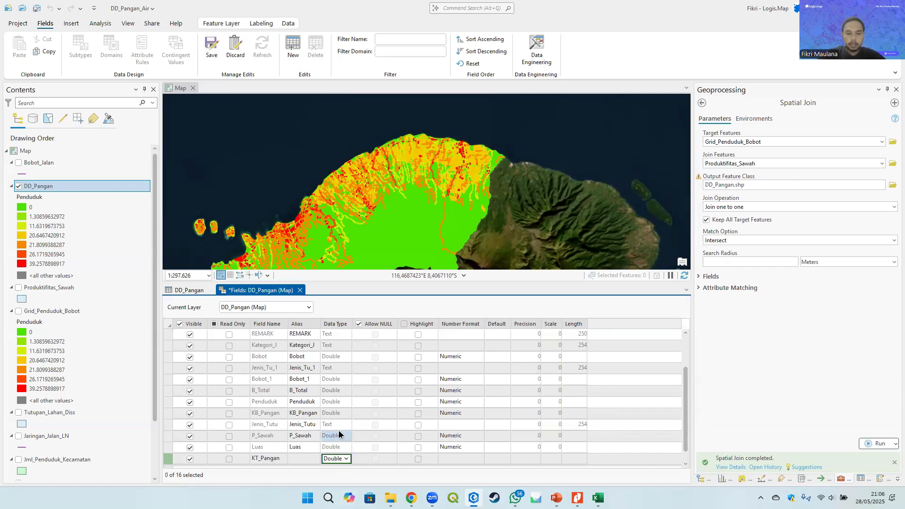
click(210, 48)
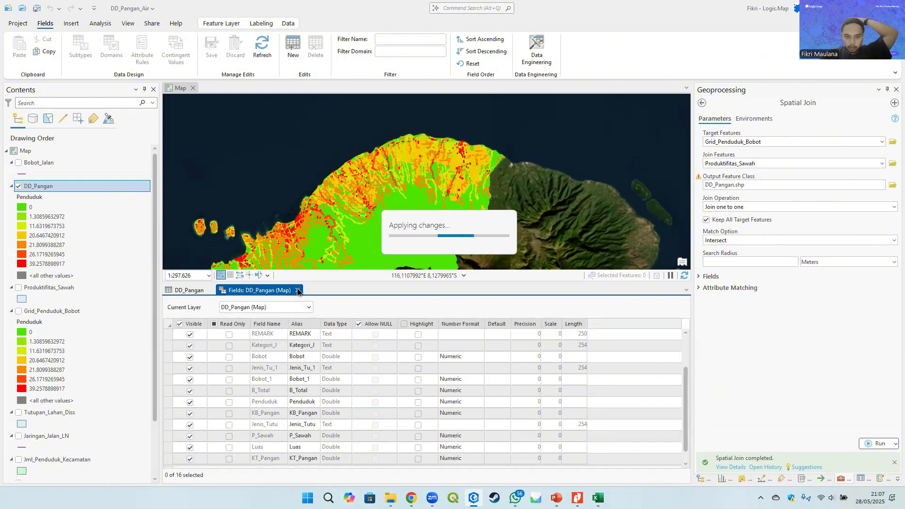
click(297, 291)
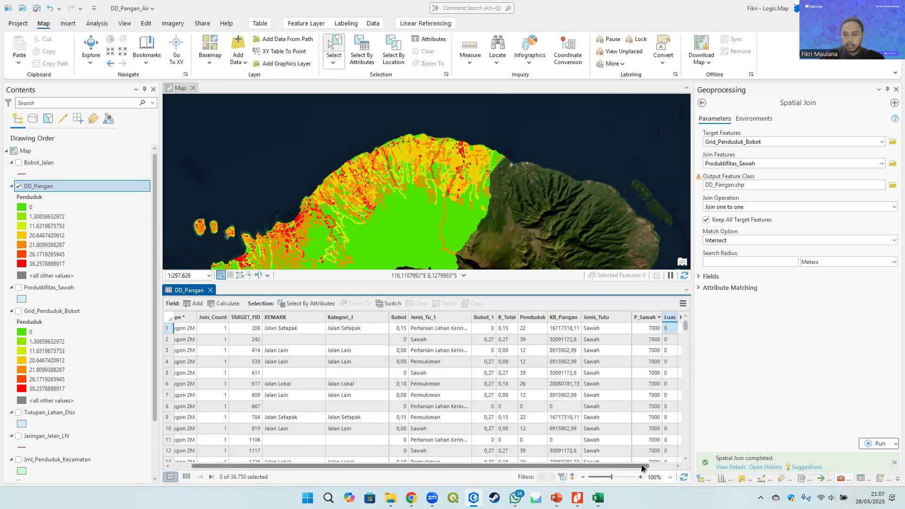
Step: Start Calculate Geometry on the Luas field and set its coordinate system to WGS 1984 UTM Zone 50S
drag(633, 467, 659, 468)
drag(651, 318, 655, 319)
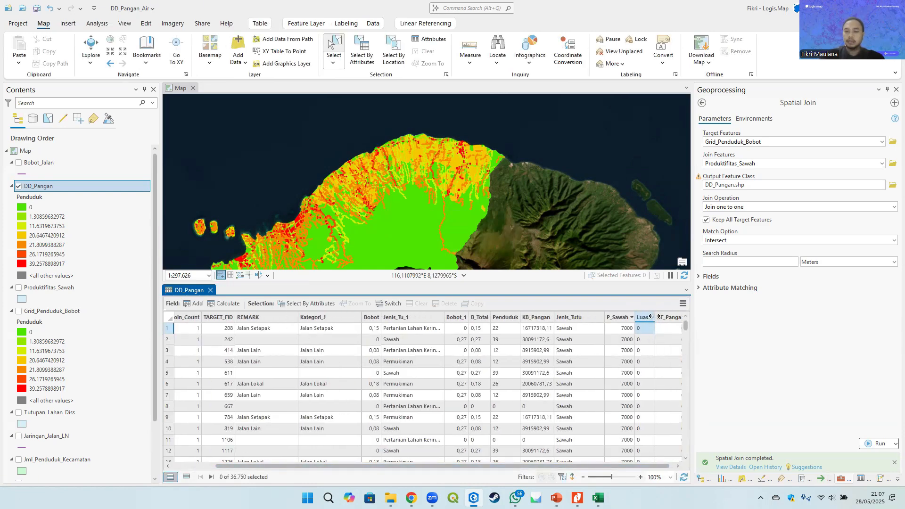
right_click(646, 318)
click(643, 374)
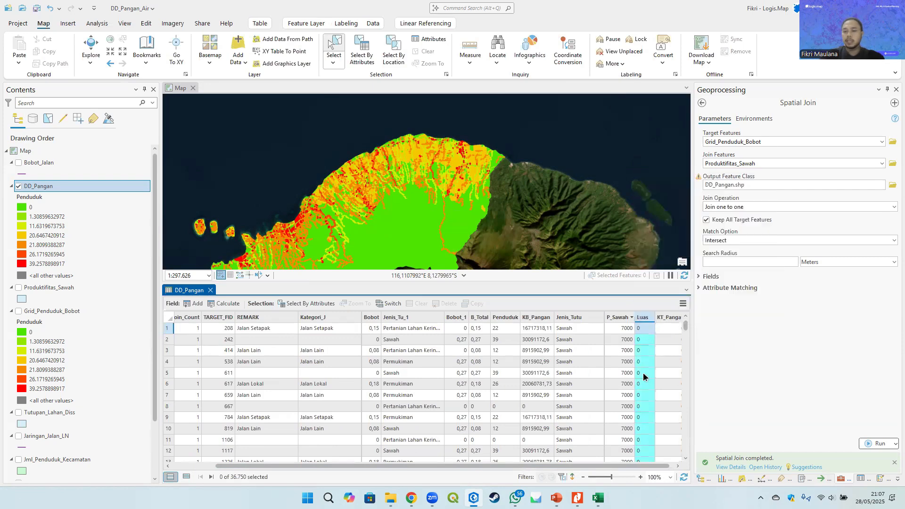
right_click(646, 318)
click(677, 262)
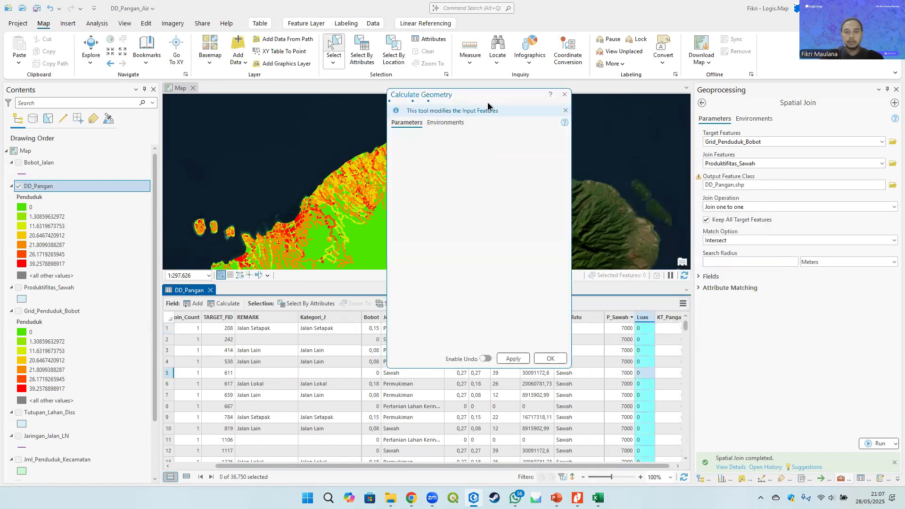
drag(493, 92, 352, 82)
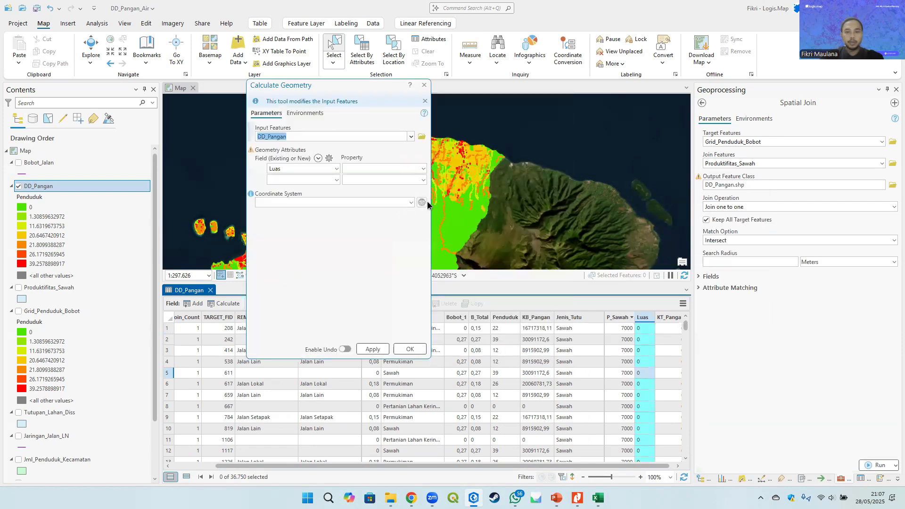
click(422, 202)
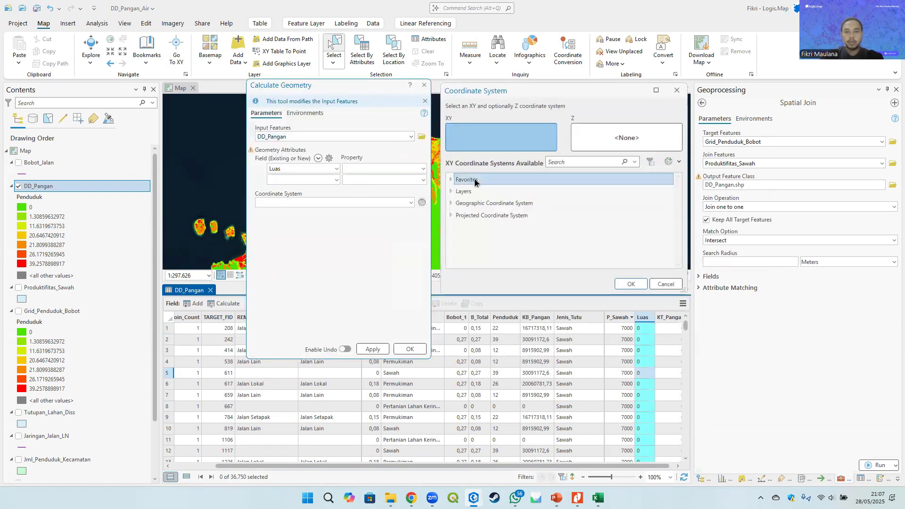
click(534, 215)
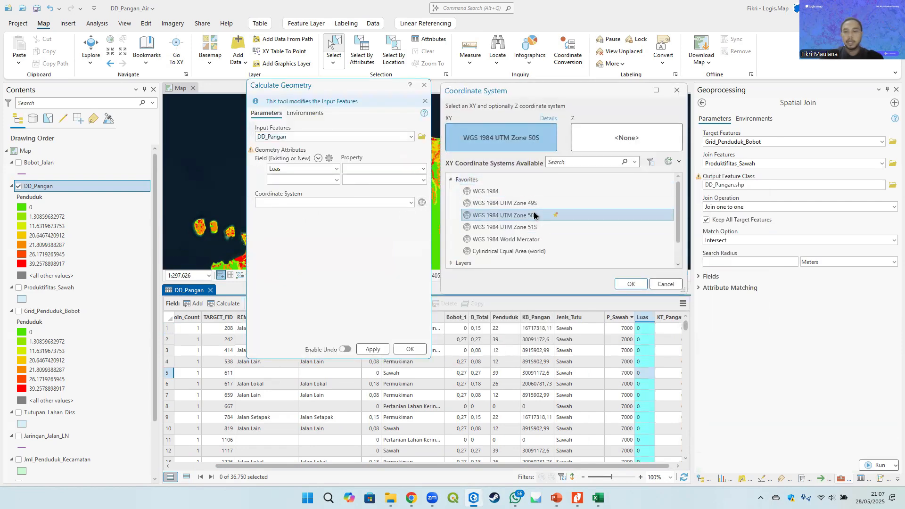
click(628, 284)
Step: Calculate the Luas field with the Area property in Hectares
click(423, 168)
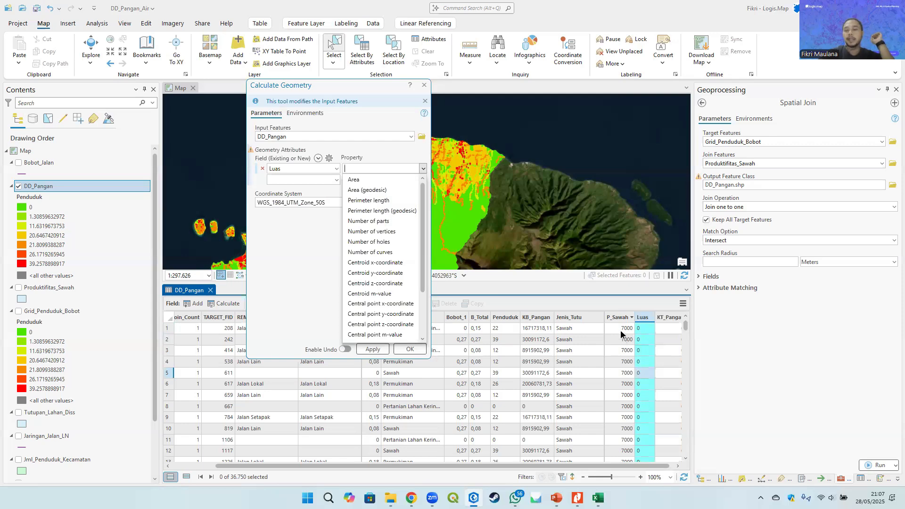
click(374, 178)
click(423, 202)
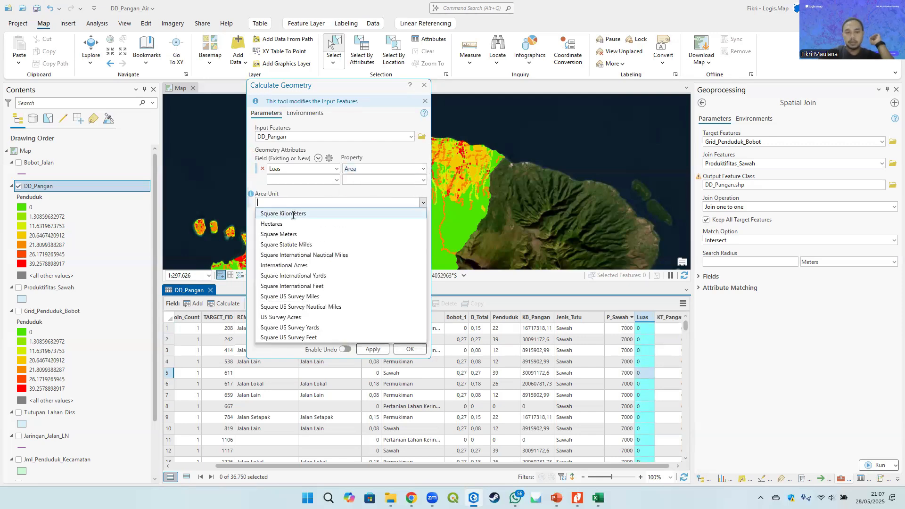
click(281, 220)
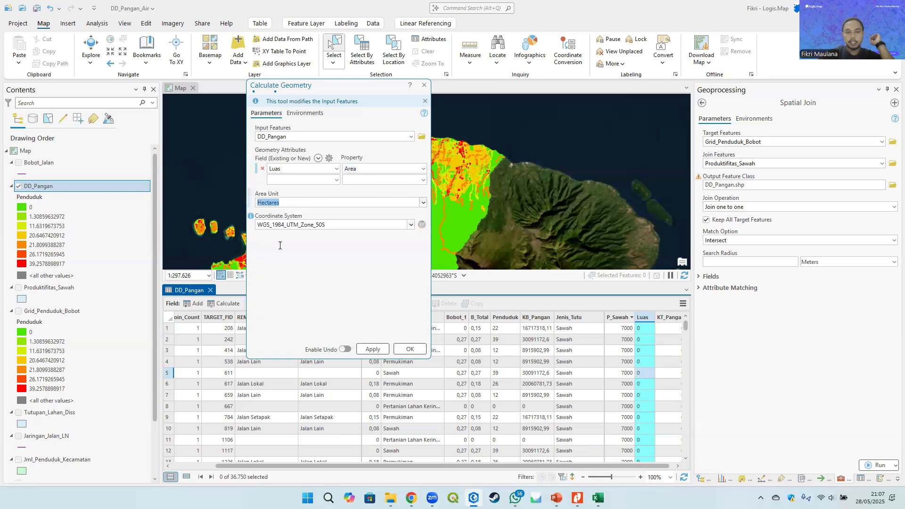
click(415, 349)
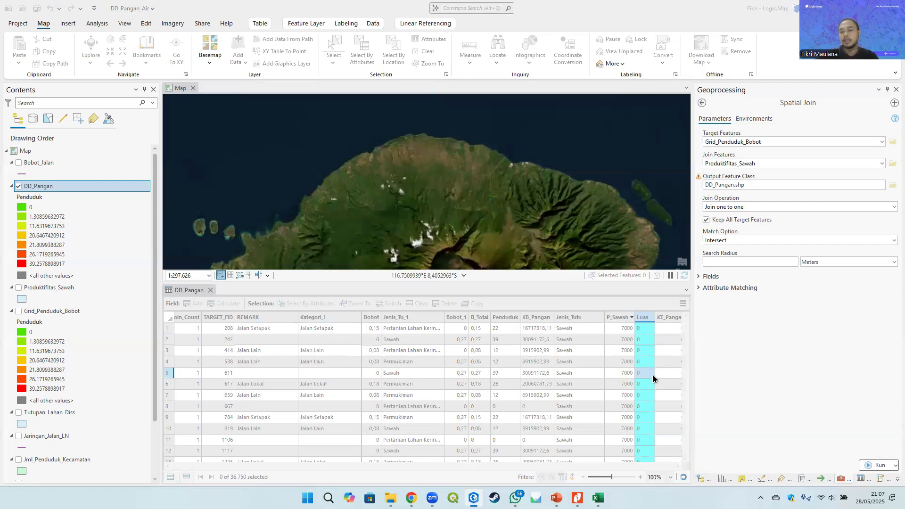
click(640, 373)
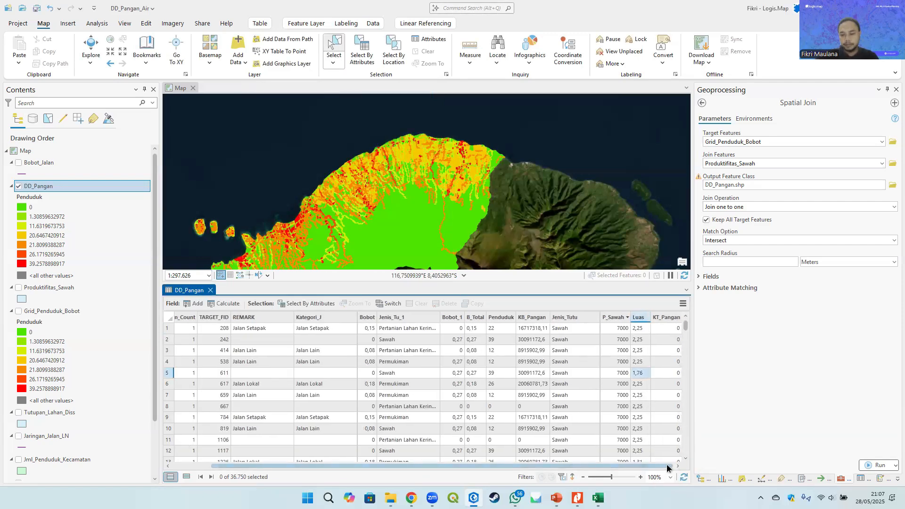
Step: Calculate the KT_Pangan field with the Python expression !P_Sawah! * !Luas!
drag(650, 318, 654, 318)
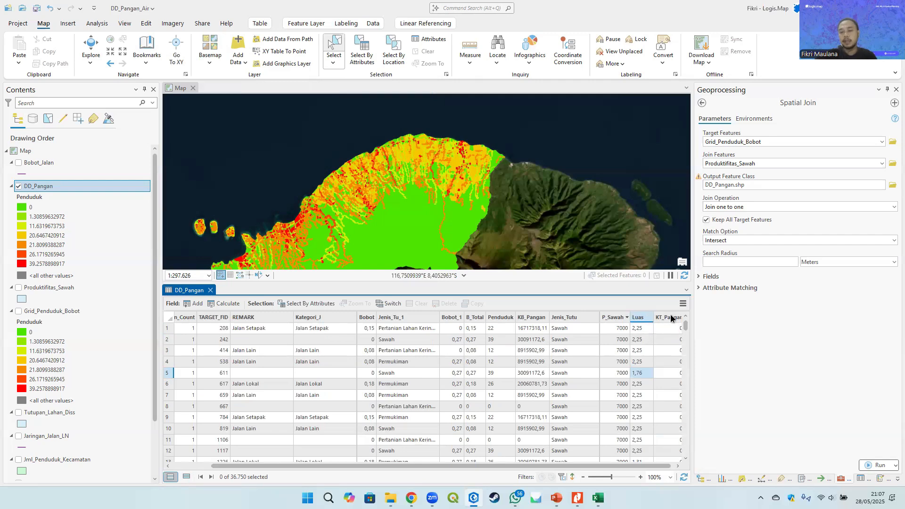
click(679, 467)
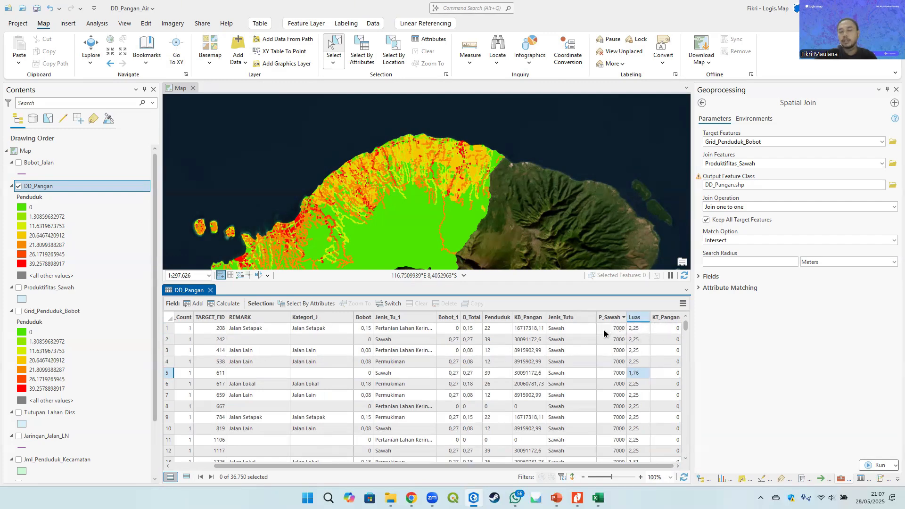
right_click(671, 318)
click(676, 310)
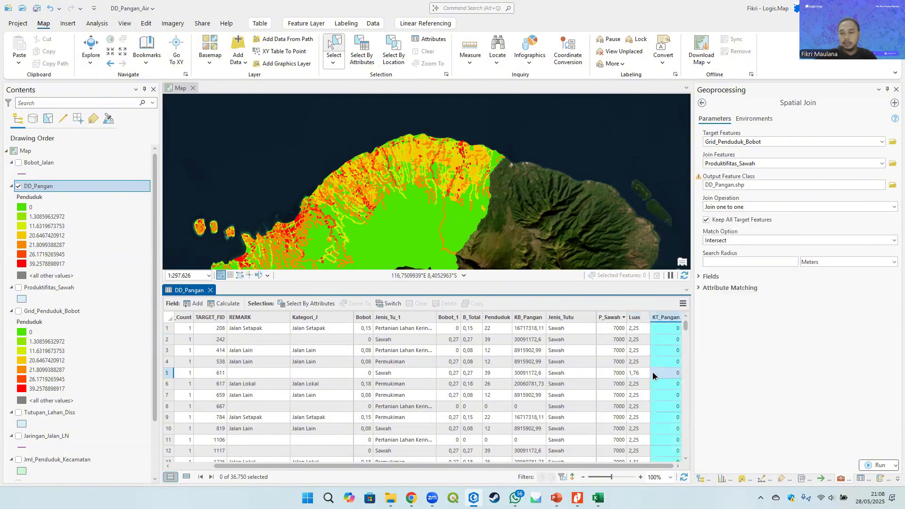
right_click(667, 320)
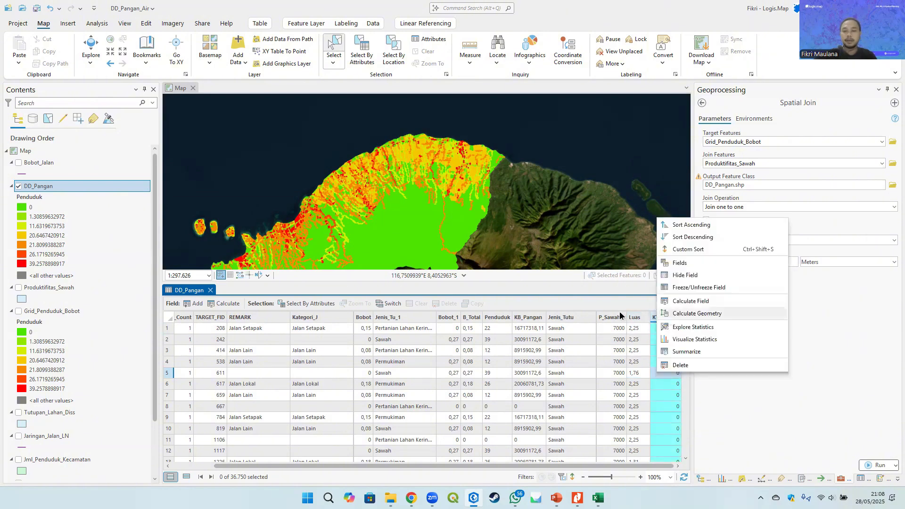
click(691, 302)
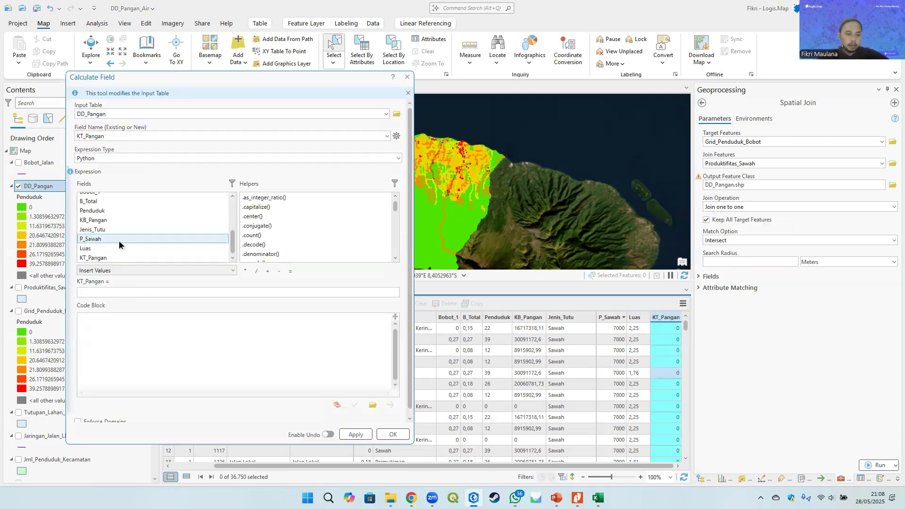
scroll(119, 241, down, 3)
double_click(105, 239)
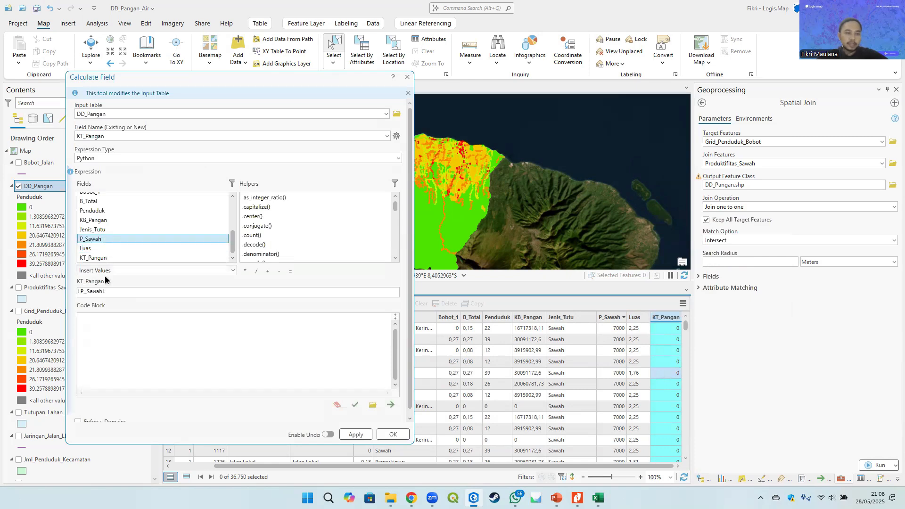
click(245, 272)
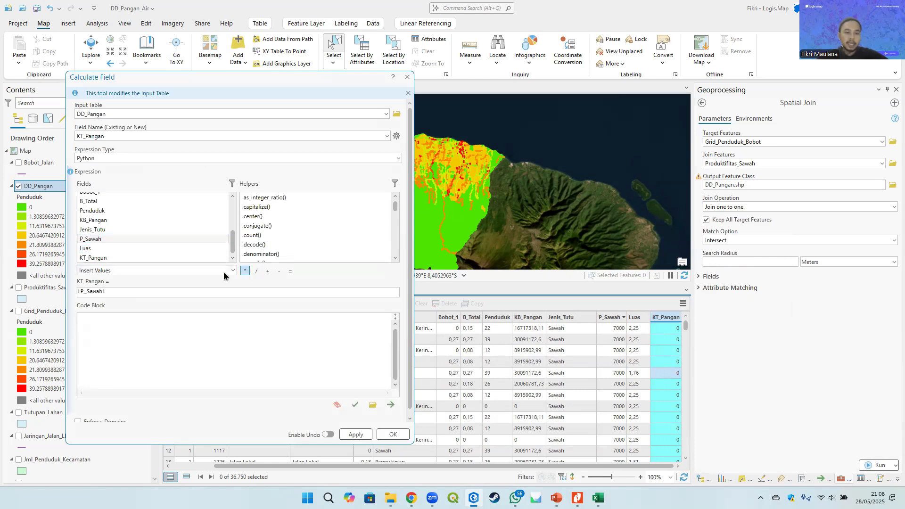
double_click(93, 249)
click(391, 434)
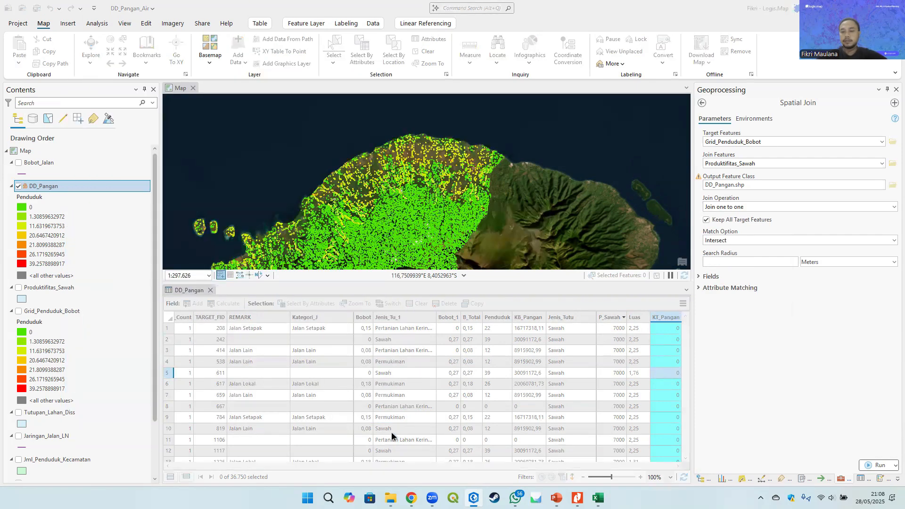
Step: Compare the KT_Pangan, P_Sawah and Luas values of the record with TARGET_FID 611, examine its grid cell on the map, and clear the selection
click(651, 376)
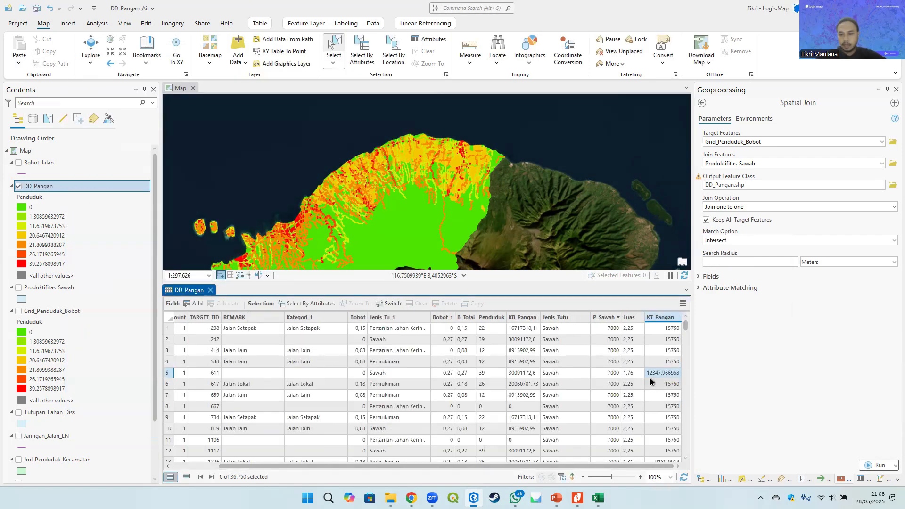
click(612, 372)
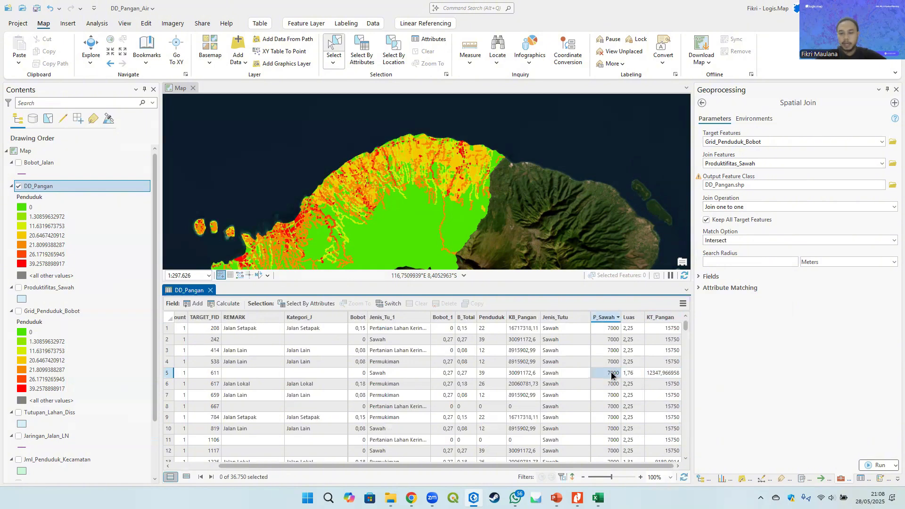
click(632, 371)
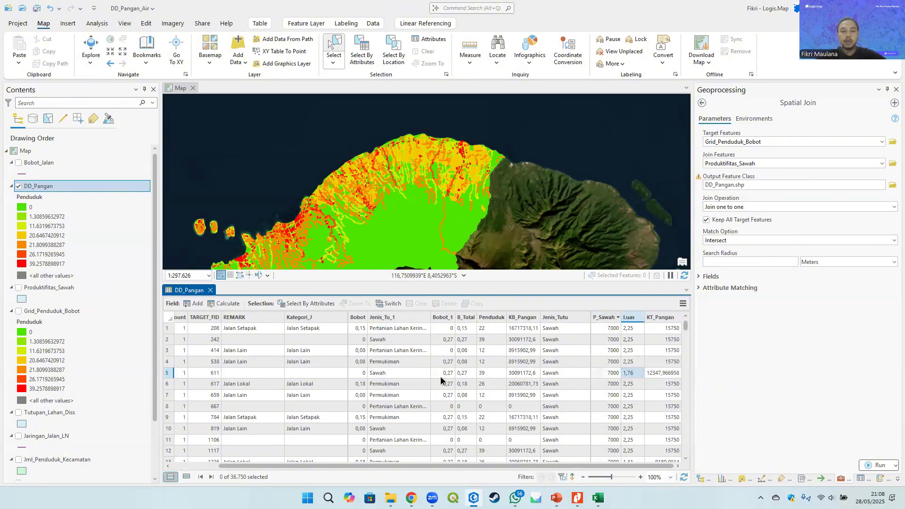
double_click(167, 373)
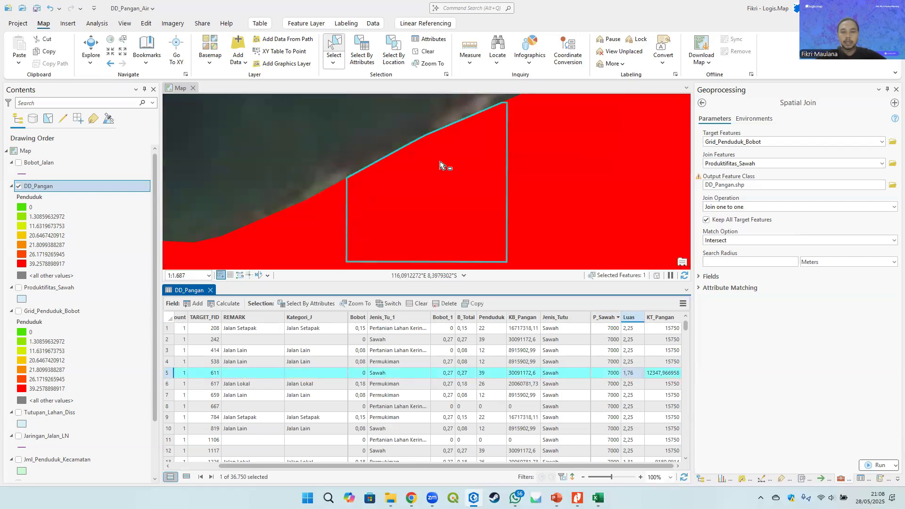
scroll(440, 165, down, 10)
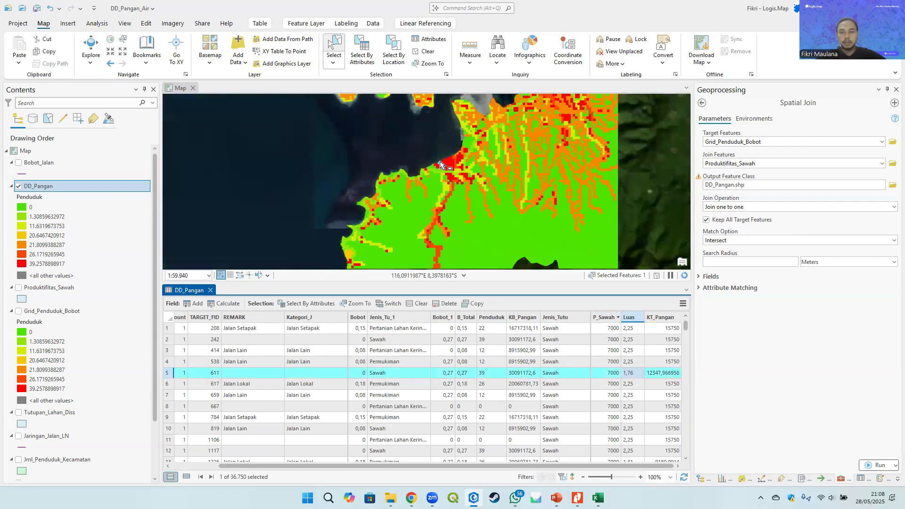
scroll(440, 165, up, 10)
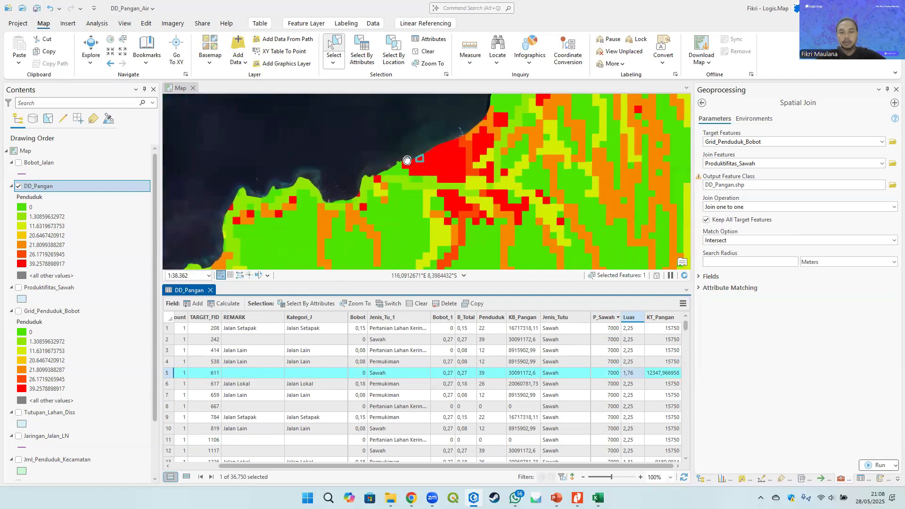
scroll(409, 159, down, 2)
drag(501, 177, 382, 201)
scroll(346, 190, down, 2)
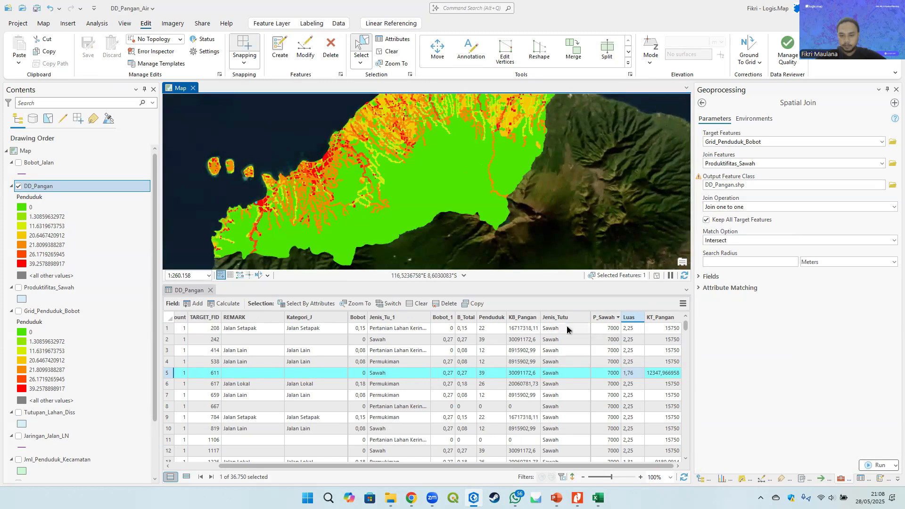
click(421, 303)
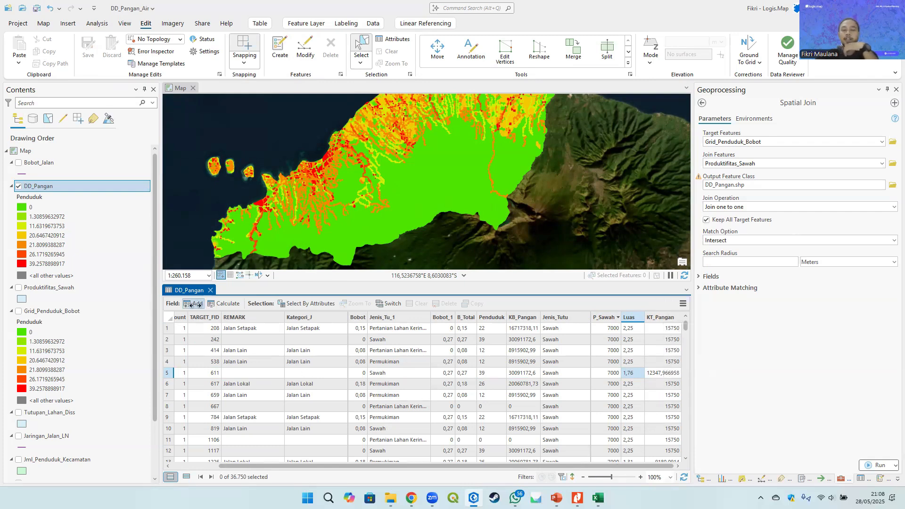
Step: Recalculate the KT_Pangan field with the Python expression !KT_Pangan!*3600
right_click(667, 319)
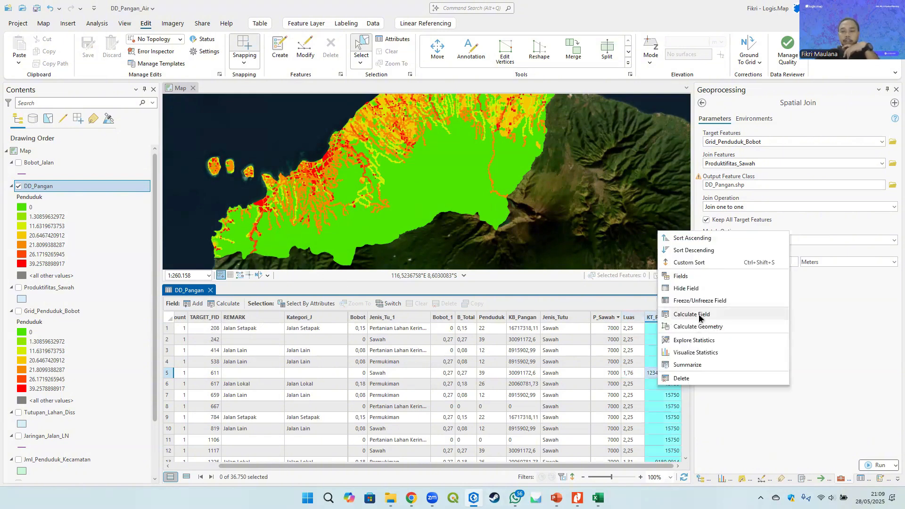
click(700, 316)
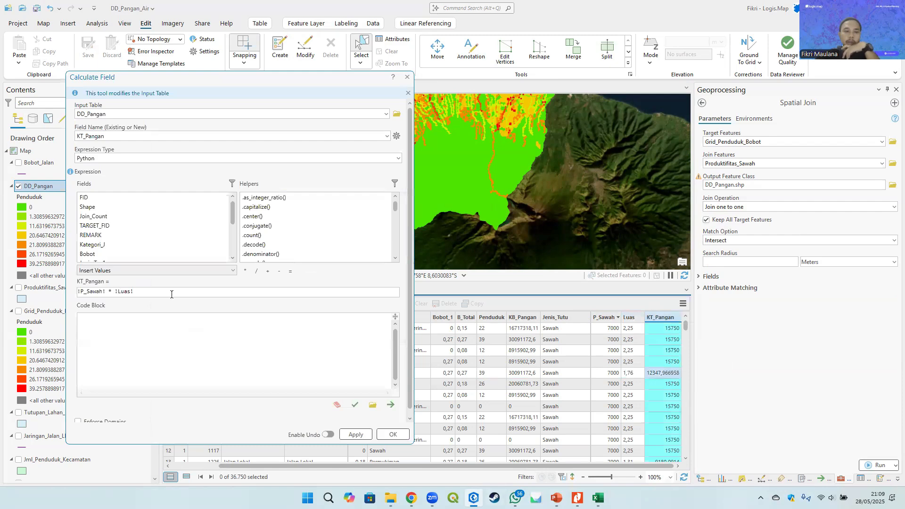
triple_click(137, 290)
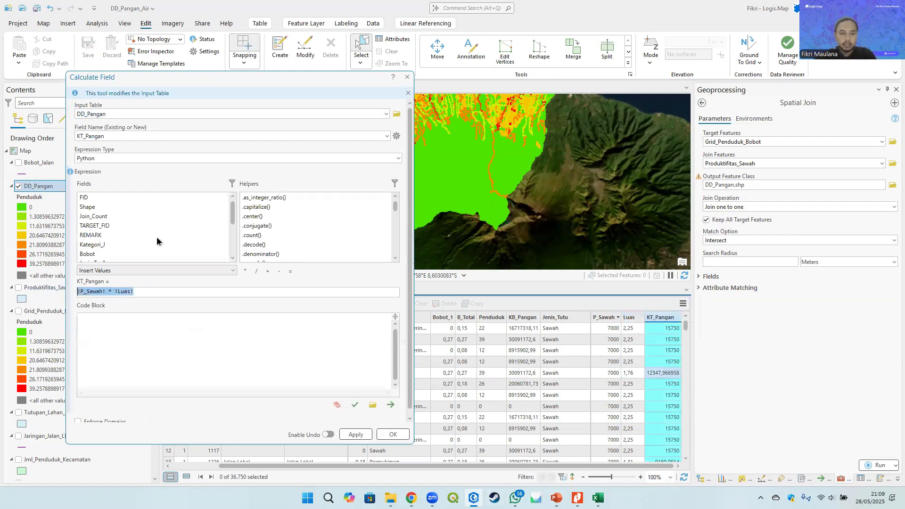
key(Delete)
drag(233, 213, 231, 271)
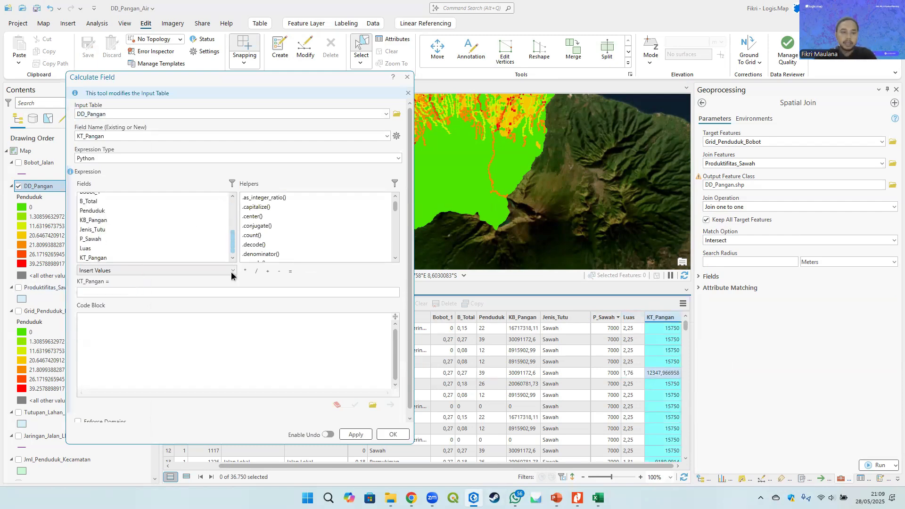
double_click(108, 258)
click(116, 291)
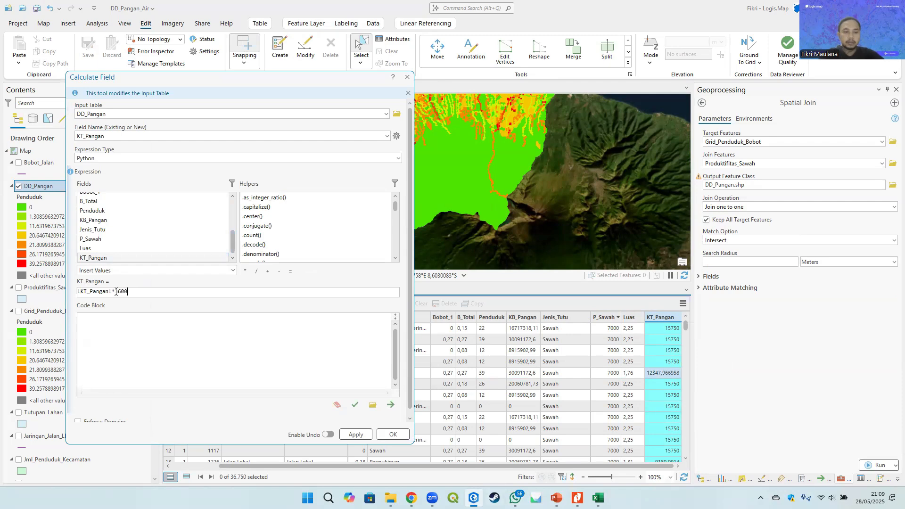
click(394, 435)
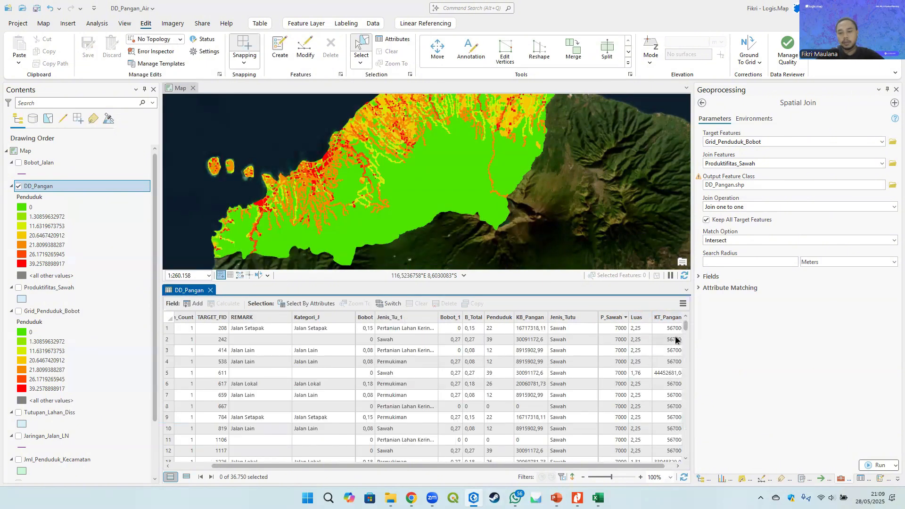
Step: Examine the KT_Pangan values across the DD_Pangan records, then sort the table by Jenis_Tu_1 in descending order and look through it
drag(647, 466, 679, 466)
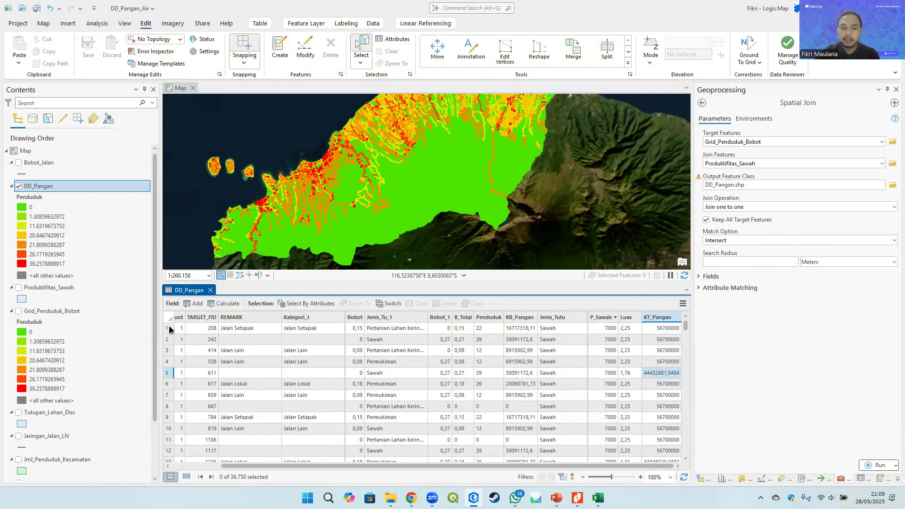
scroll(593, 378, down, 13)
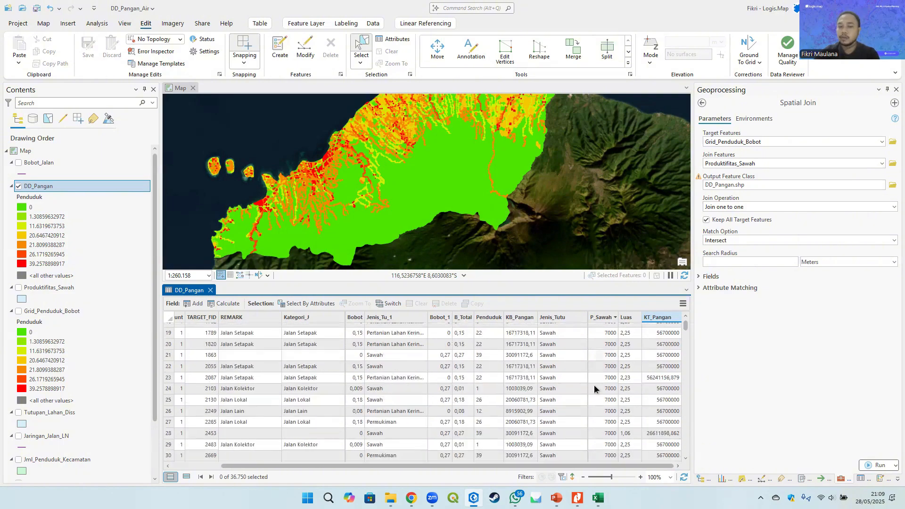
scroll(594, 386, down, 17)
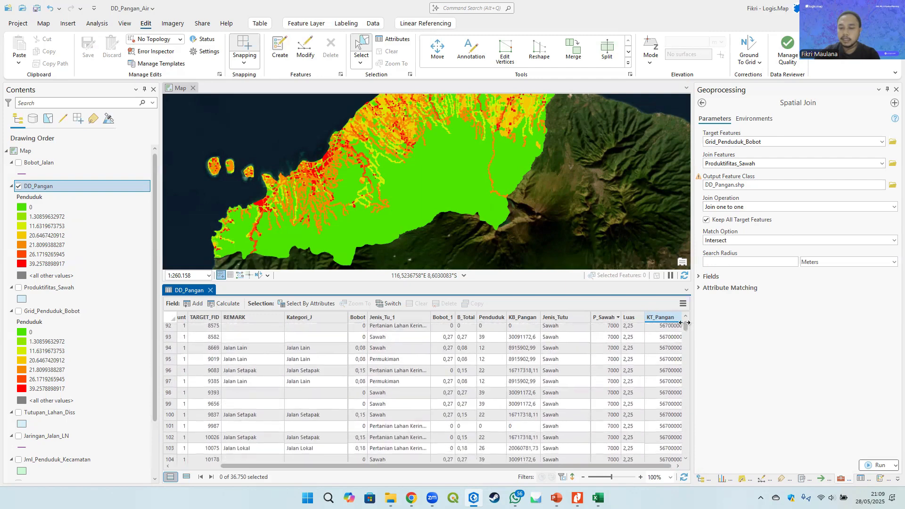
drag(685, 326, 686, 341)
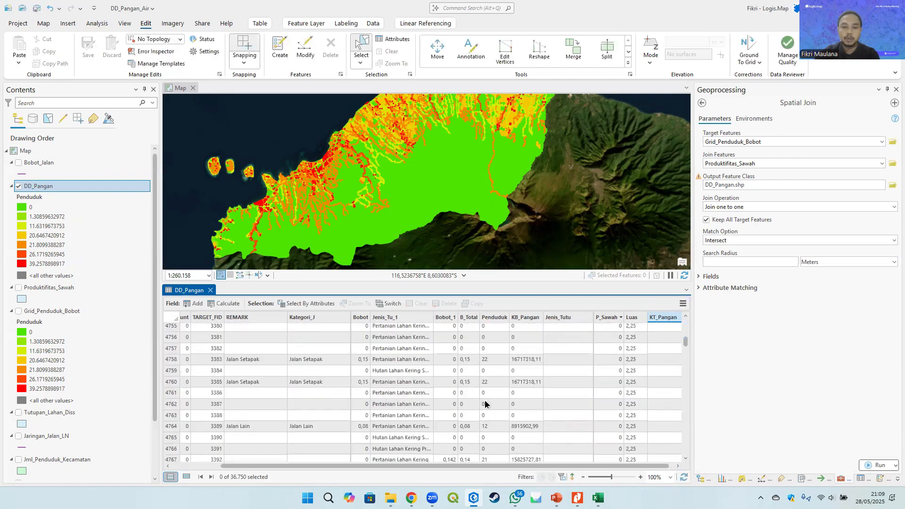
scroll(370, 393, down, 10)
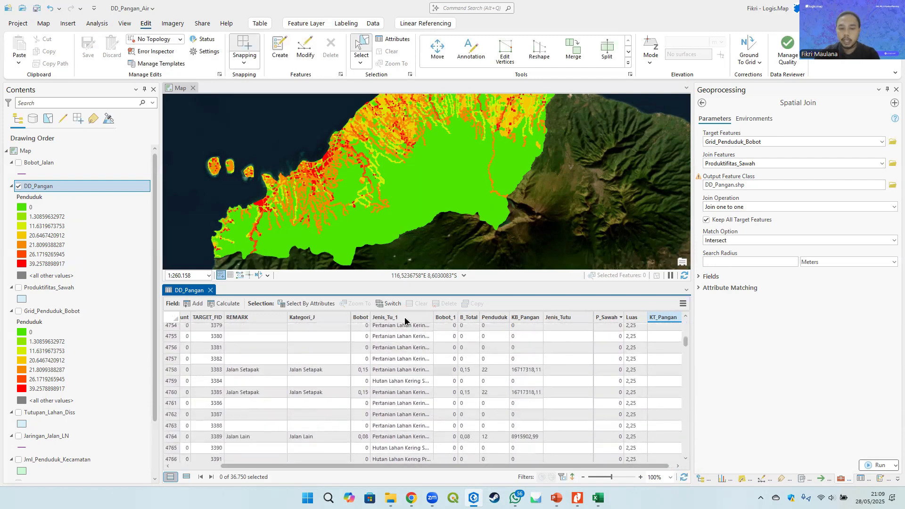
click(405, 316)
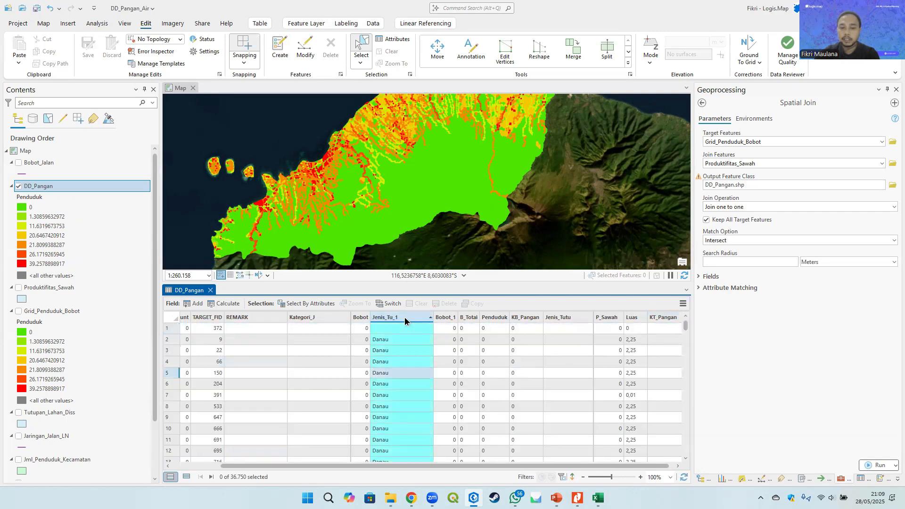
scroll(410, 364, down, 18)
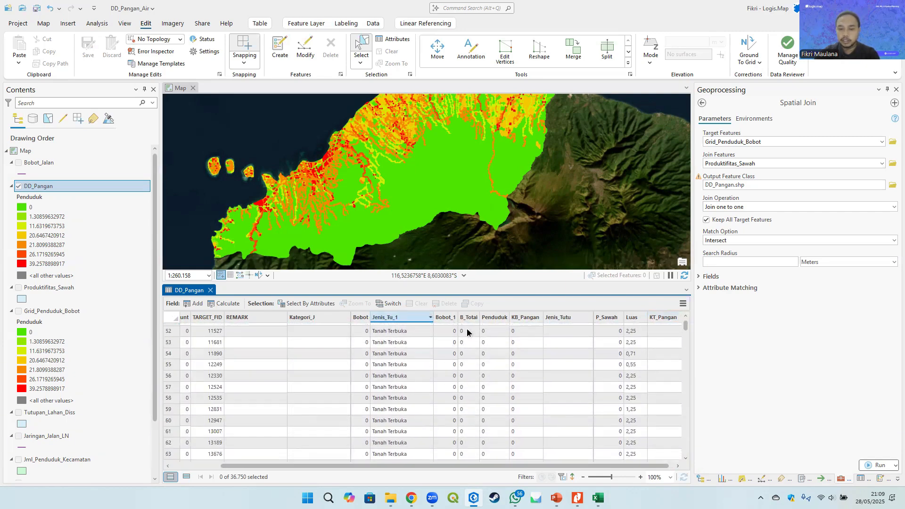
Step: Sort the records by Bobot_1 in descending order, check the KT_Pangan value of the record with TARGET_FID 23, and clear the selection
click(446, 317)
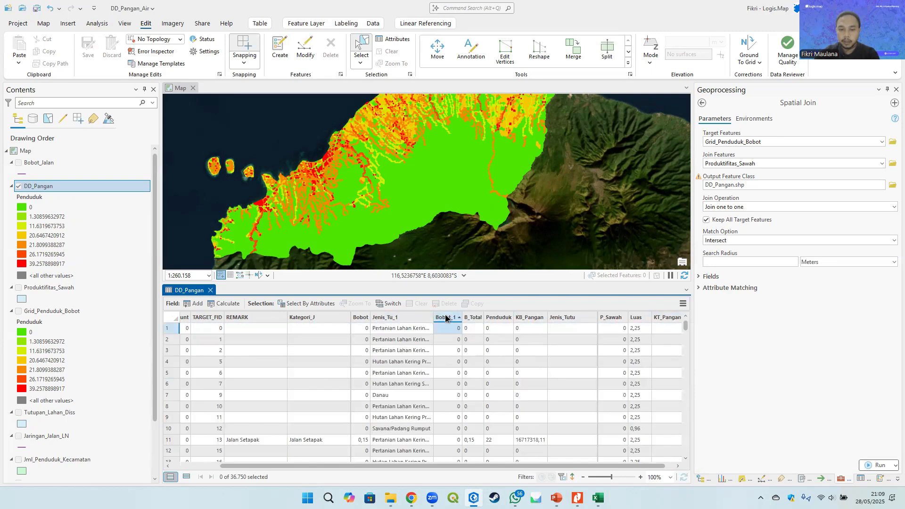
click(446, 317)
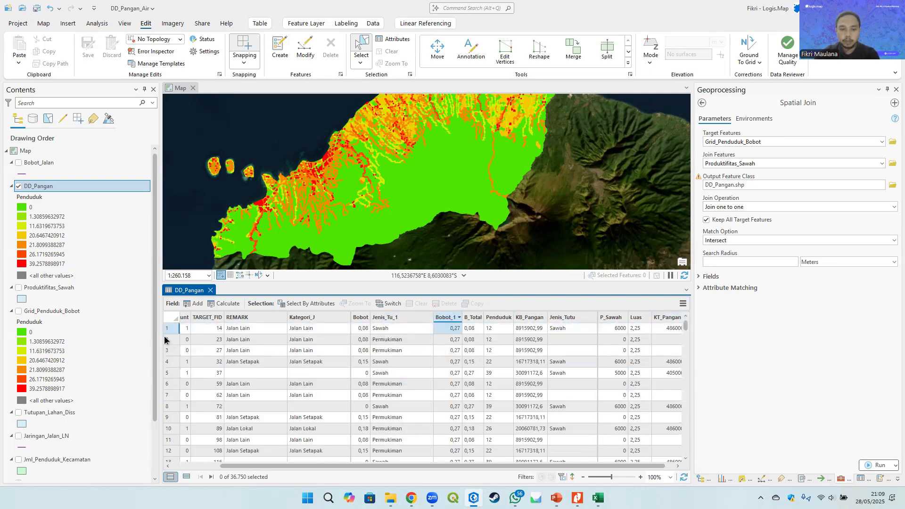
click(166, 339)
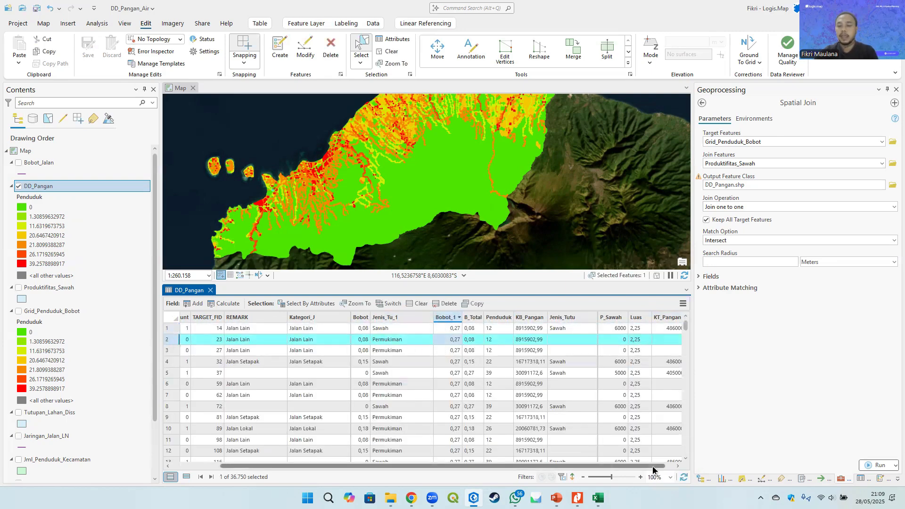
drag(653, 466, 662, 466)
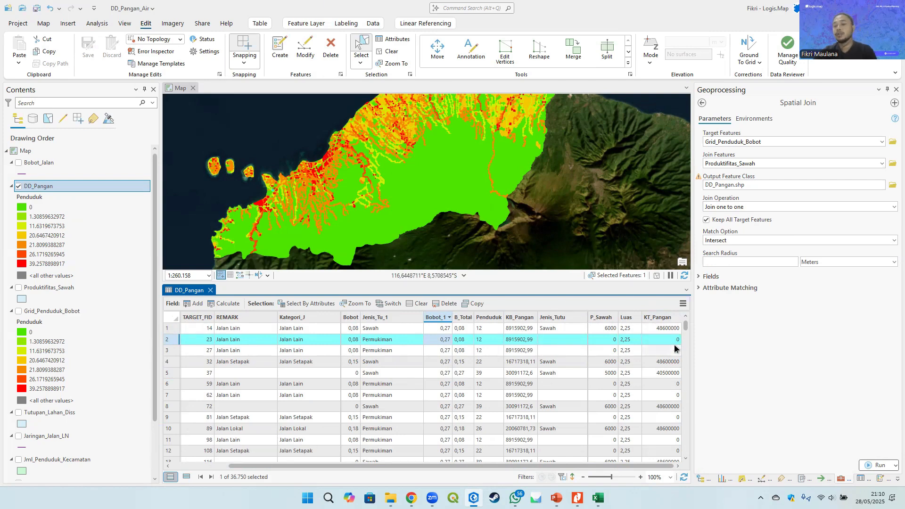
click(416, 304)
Step: Widen the KB_Pangan column and sort the DD_Pangan table by KT_Pangan in descending order
drag(393, 182, 401, 192)
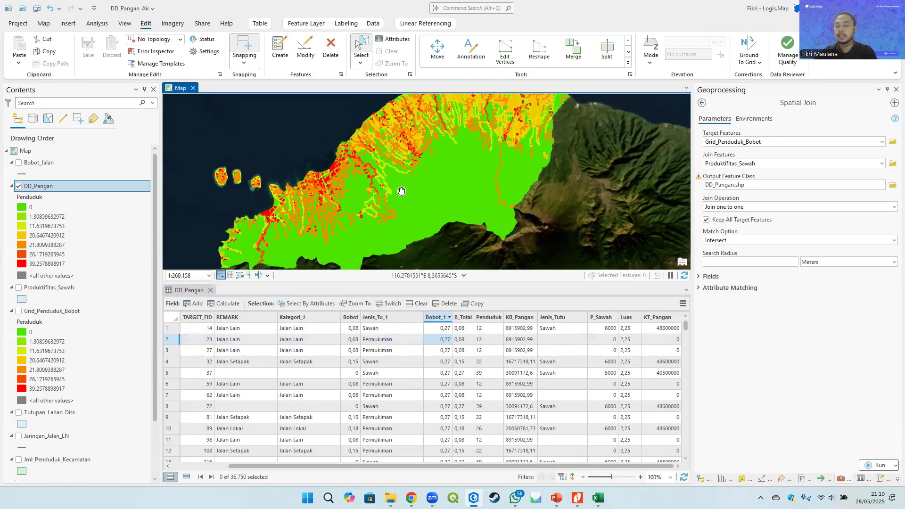
scroll(468, 181, down, 2)
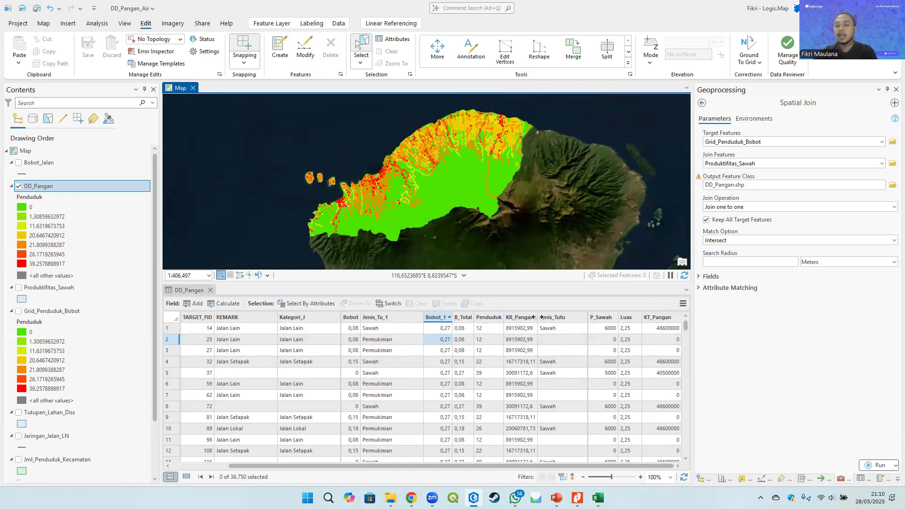
drag(538, 317, 555, 318)
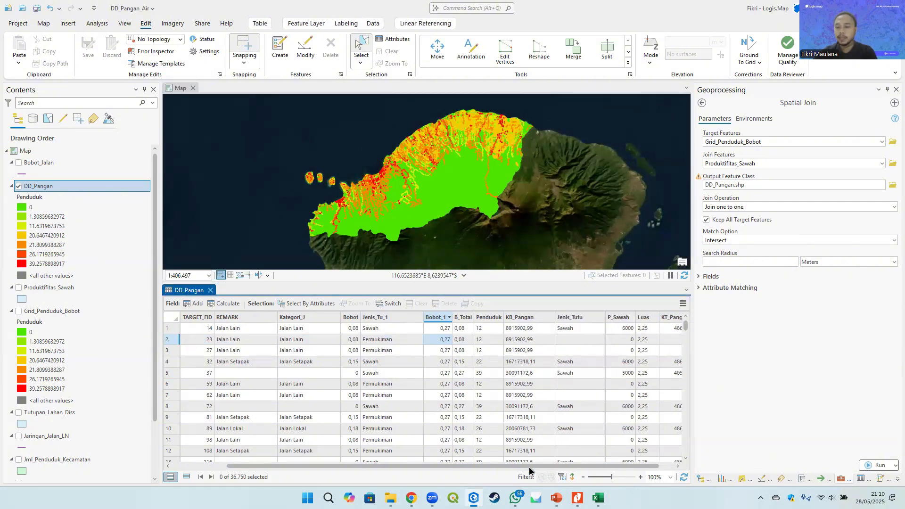
click(681, 467)
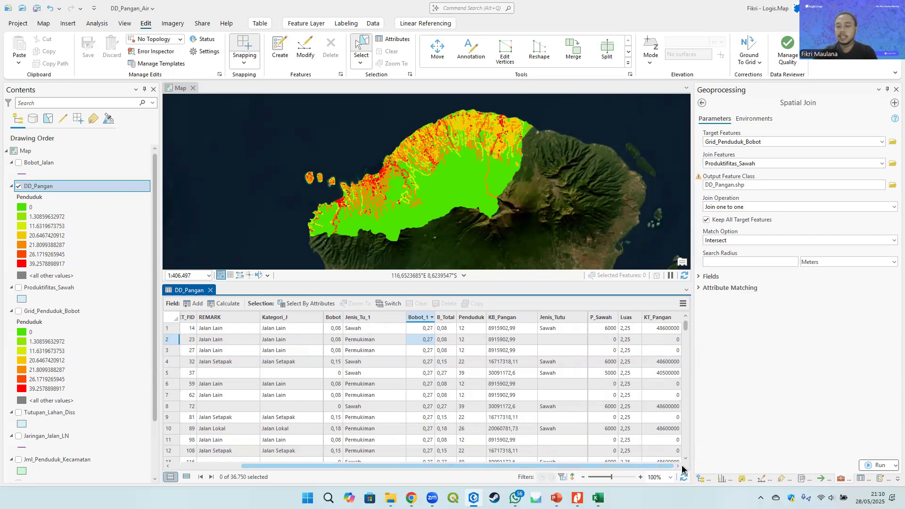
double_click(668, 317)
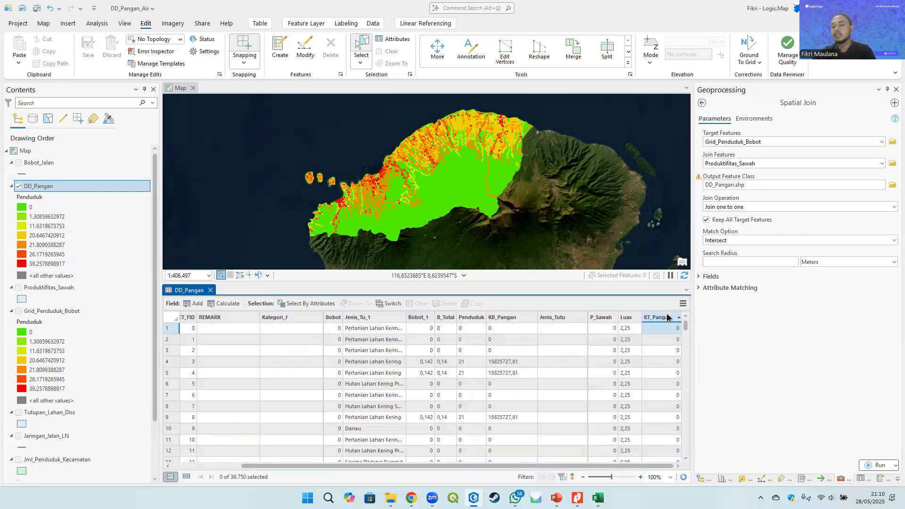
double_click(668, 318)
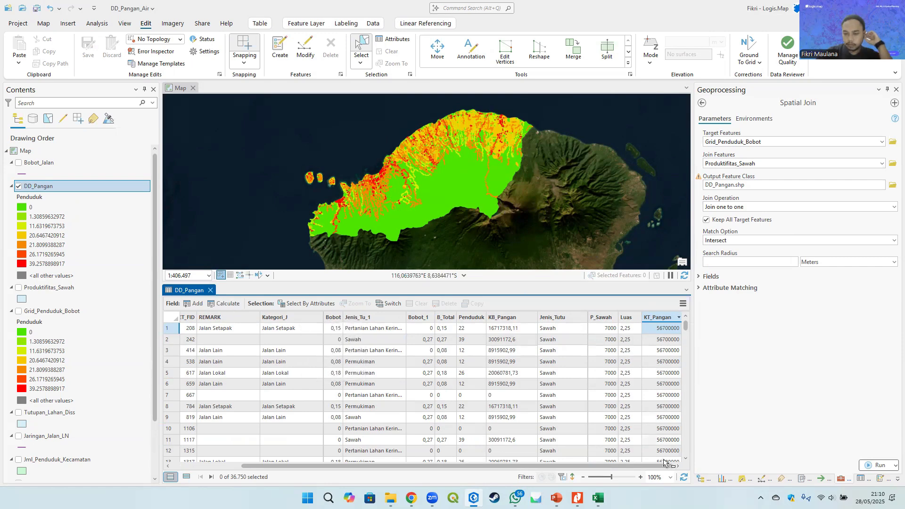
Step: Add a new field named DD_Pangan with the Text data type to the DD_Pangan layer
click(197, 305)
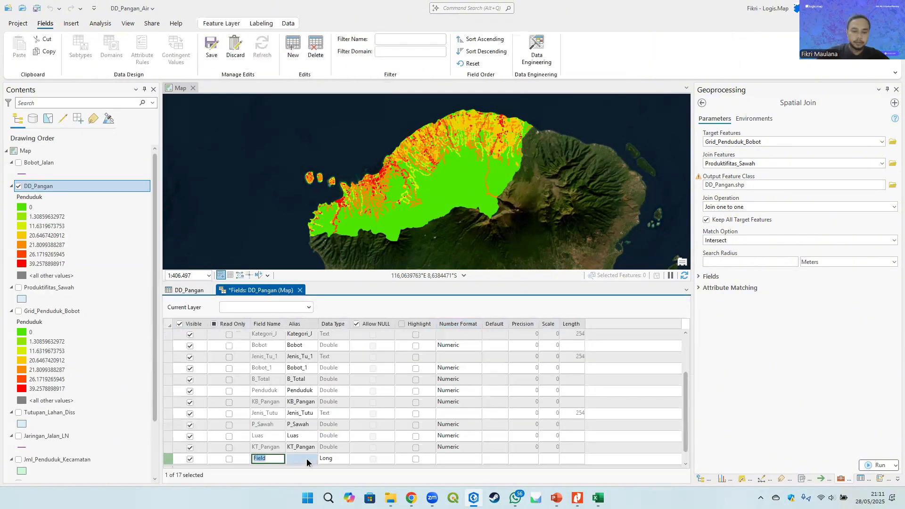
text(DD_)
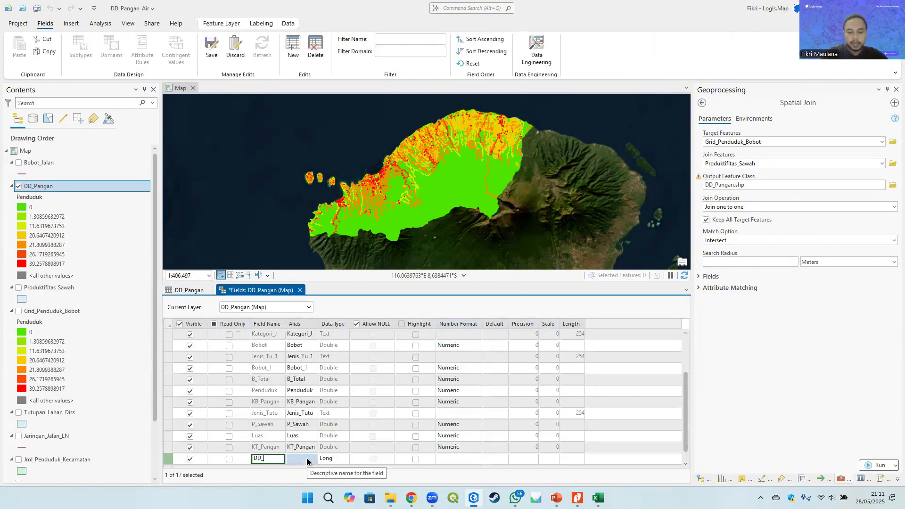
text(Pangan)
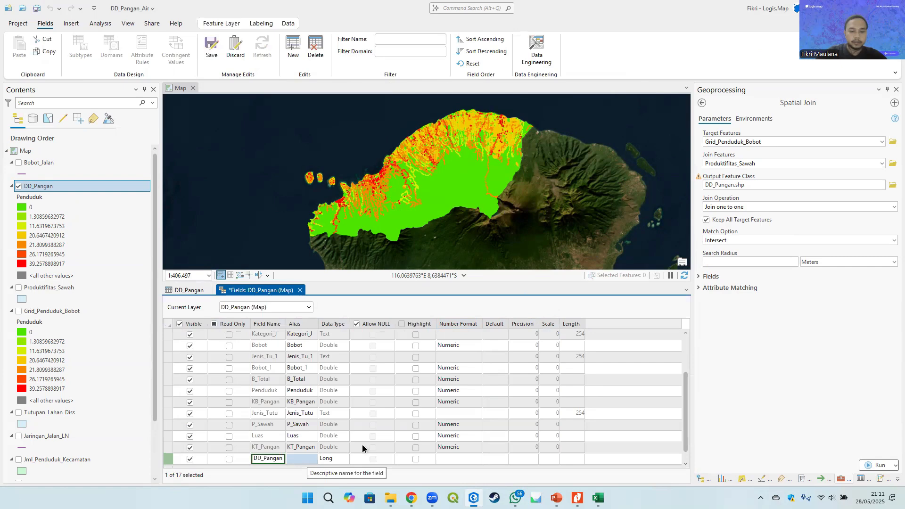
click(336, 456)
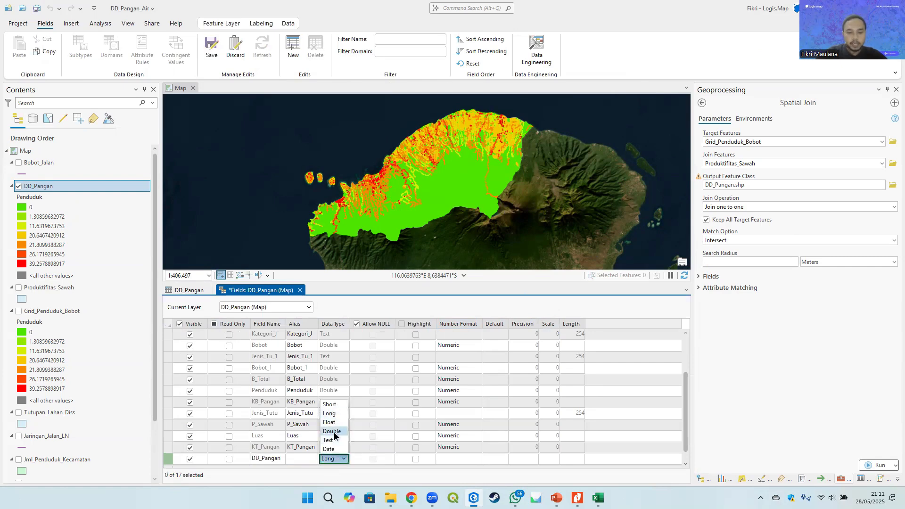
click(330, 440)
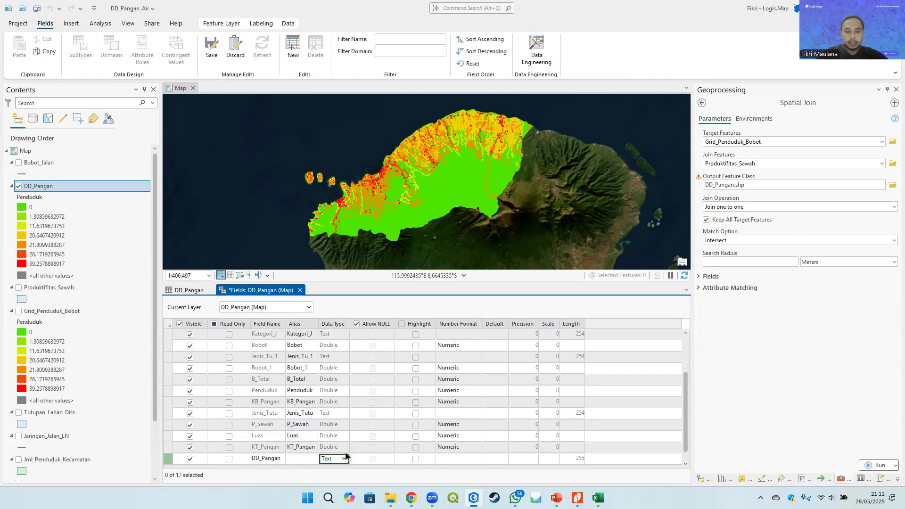
Step: Add a second field named Selisih with the Double data type, save the field changes, and close the field design view
click(294, 50)
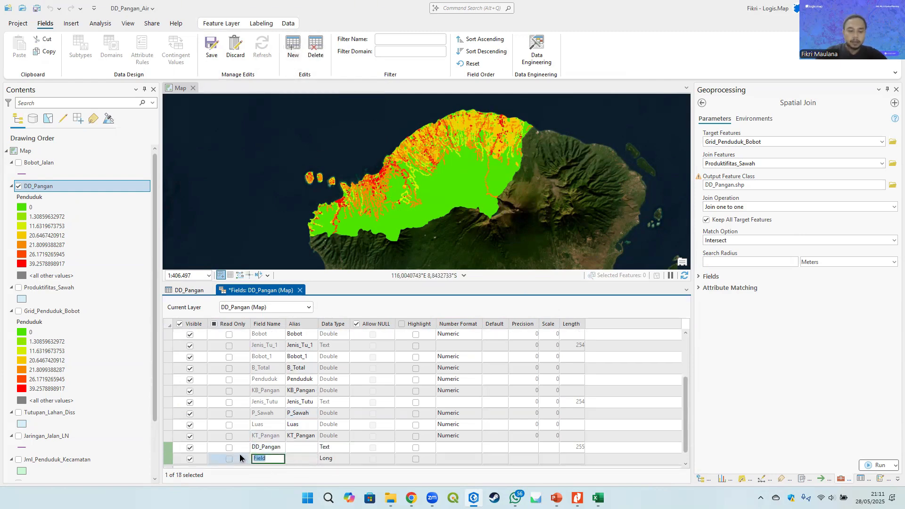
text(Selisih)
key(Return)
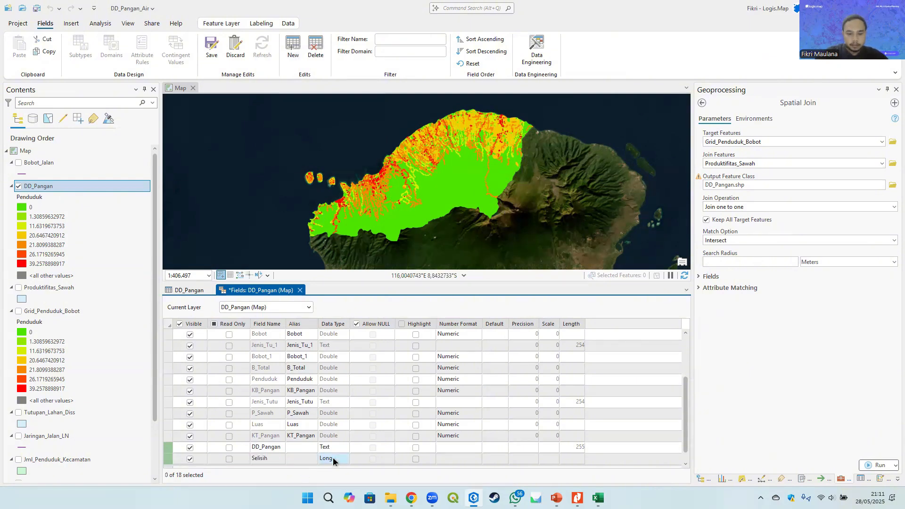
click(332, 458)
click(331, 433)
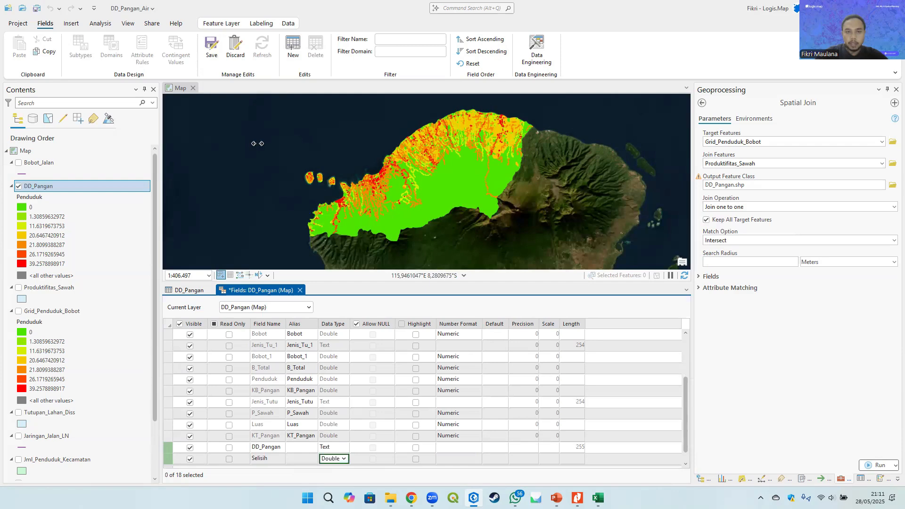
click(212, 51)
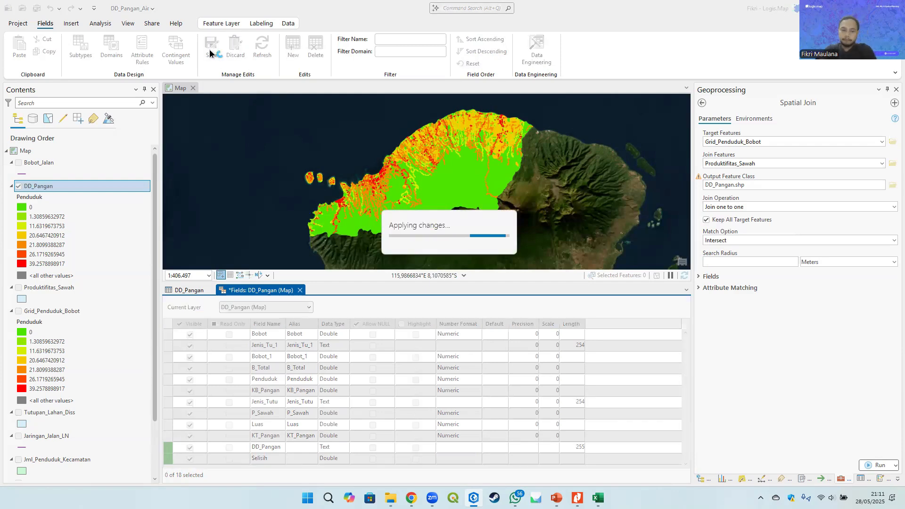
click(298, 291)
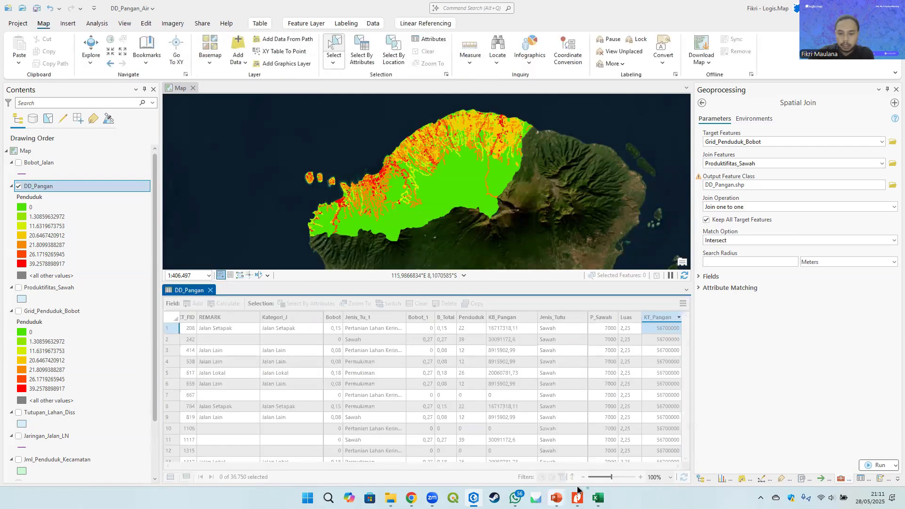
Step: Move the DD_Pangan column behind the Selisih column in the attribute table
drag(567, 466, 653, 466)
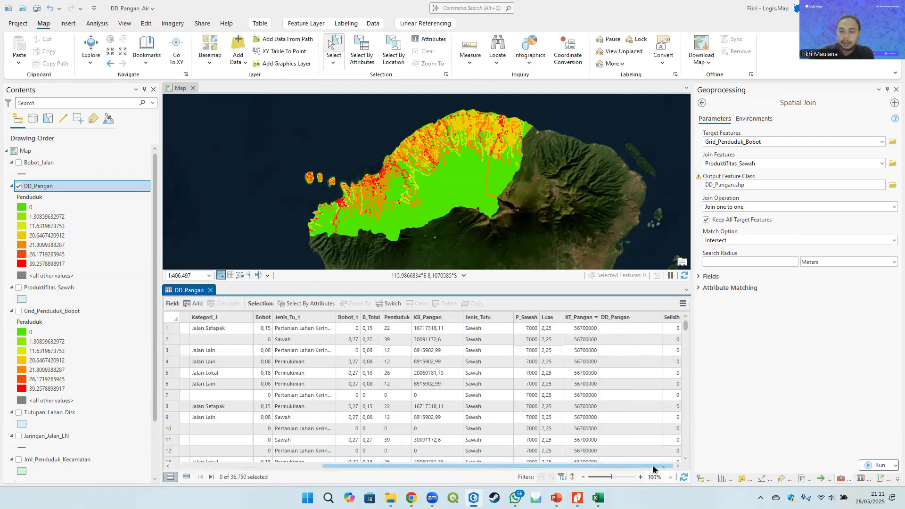
drag(621, 317, 678, 321)
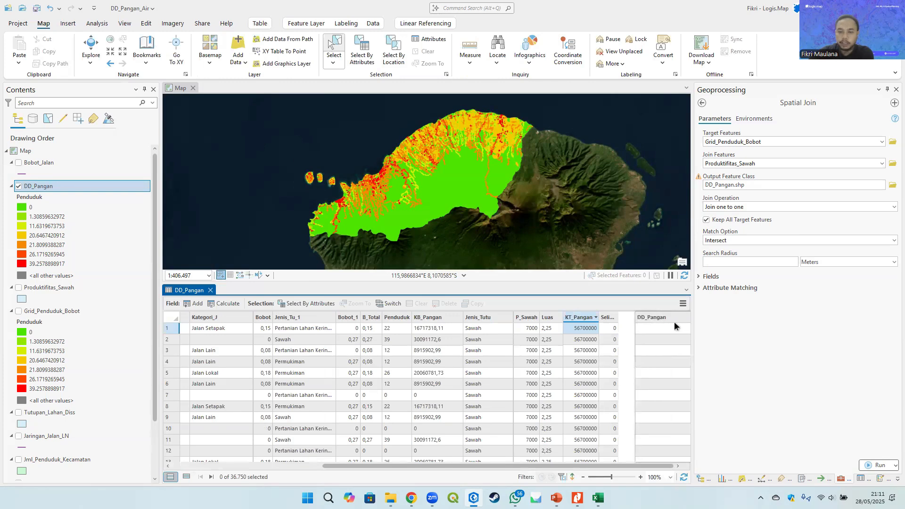
Step: Widen the Selisih column and calculate the Selisih field with the expression !KT_Pangan!-!KB_Pangan!
double_click(622, 317)
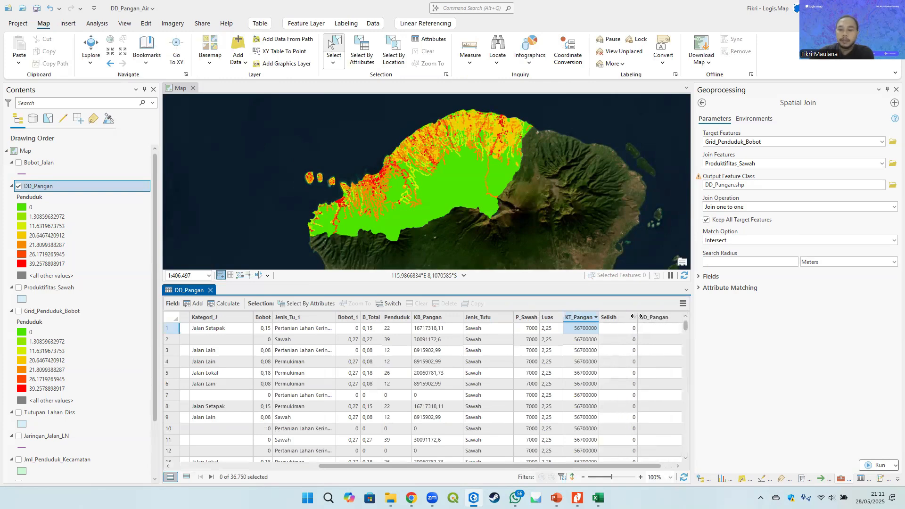
right_click(613, 317)
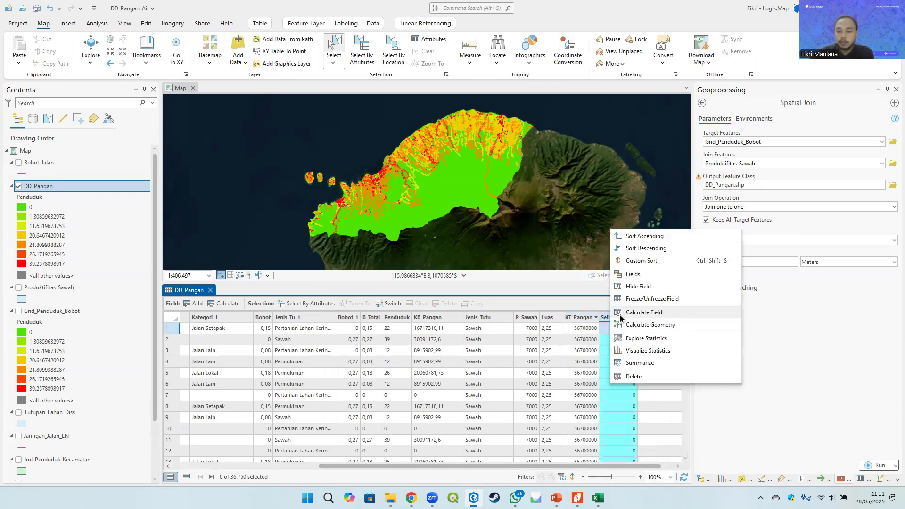
click(661, 311)
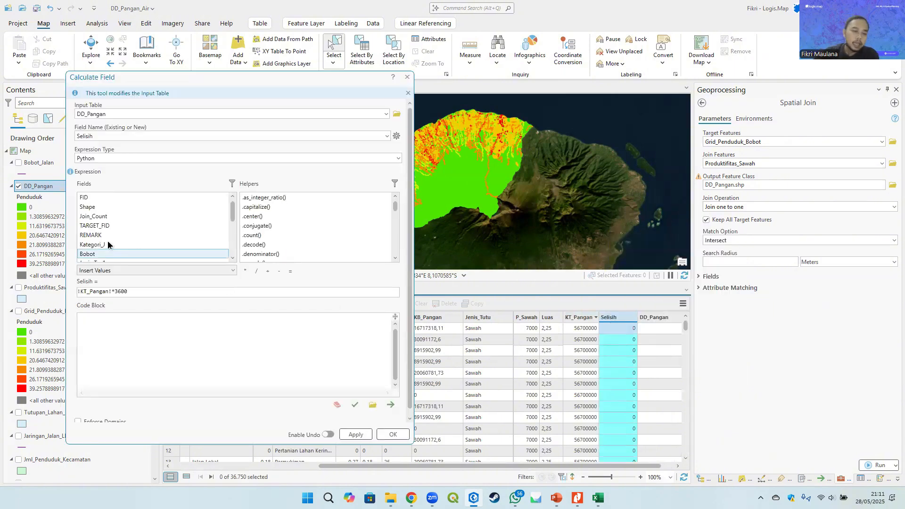
drag(134, 293, 54, 289)
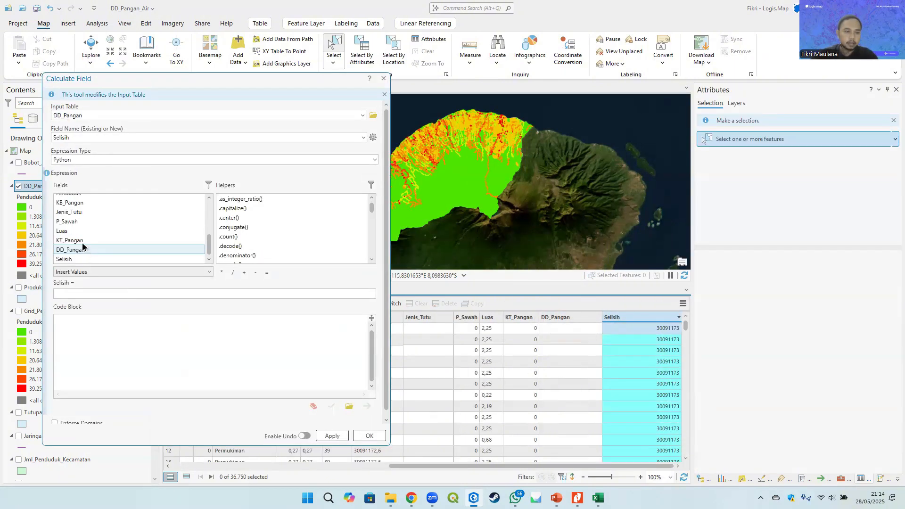
click(99, 293)
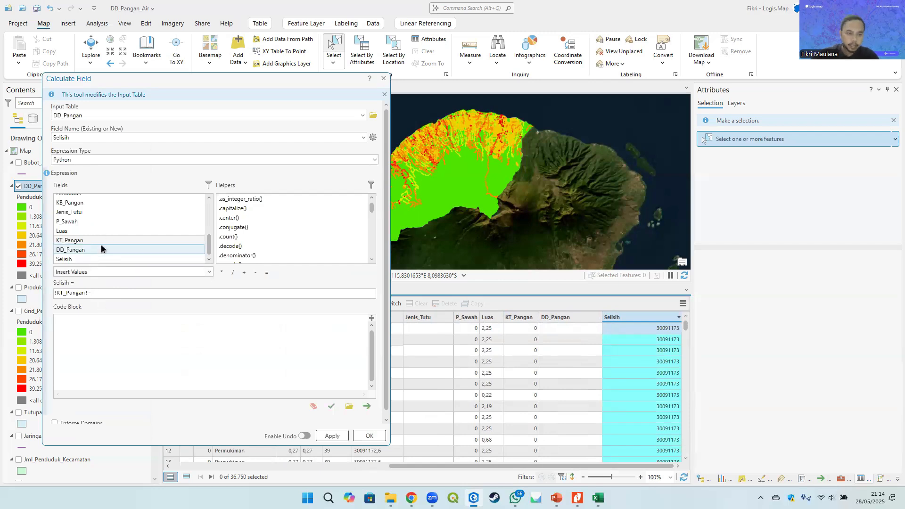
scroll(94, 242, up, 1)
double_click(82, 226)
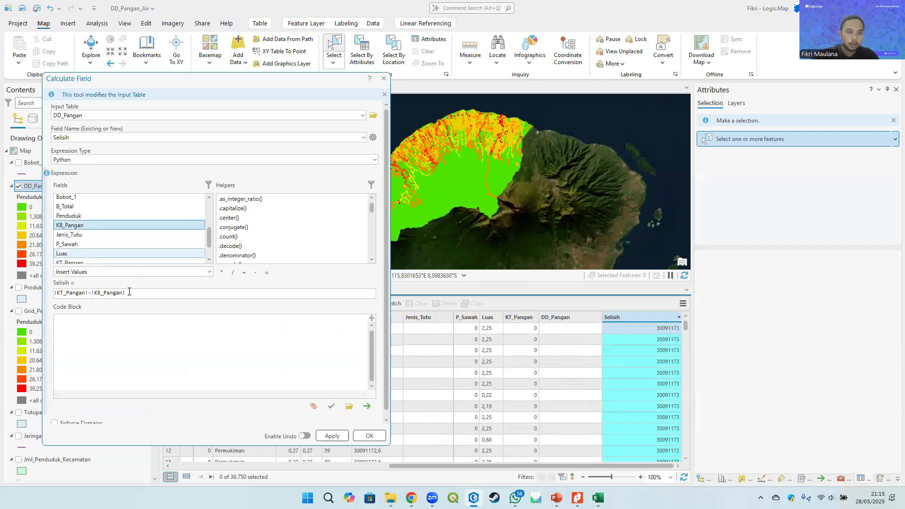
click(371, 435)
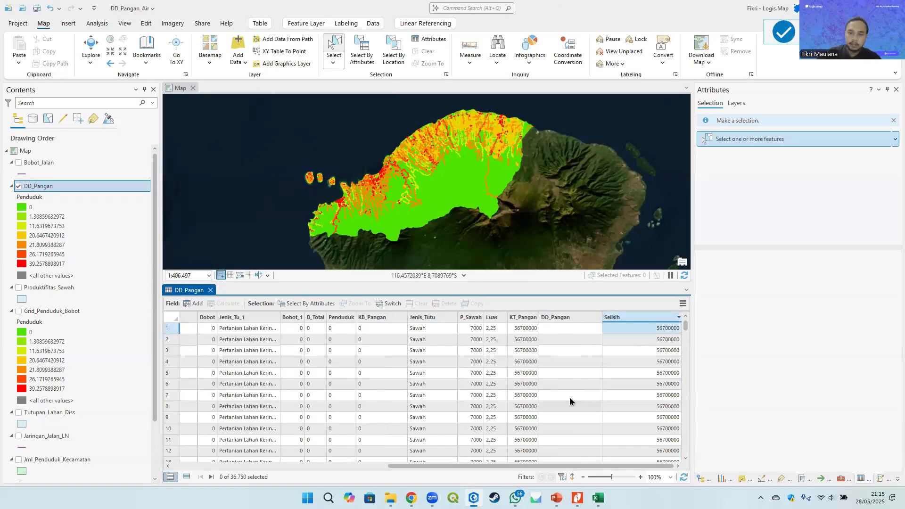
scroll(620, 362, down, 3)
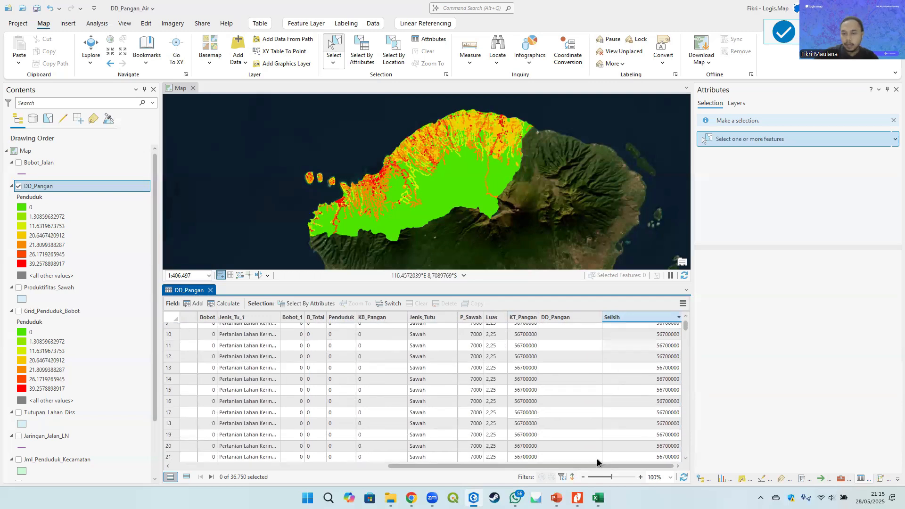
click(564, 317)
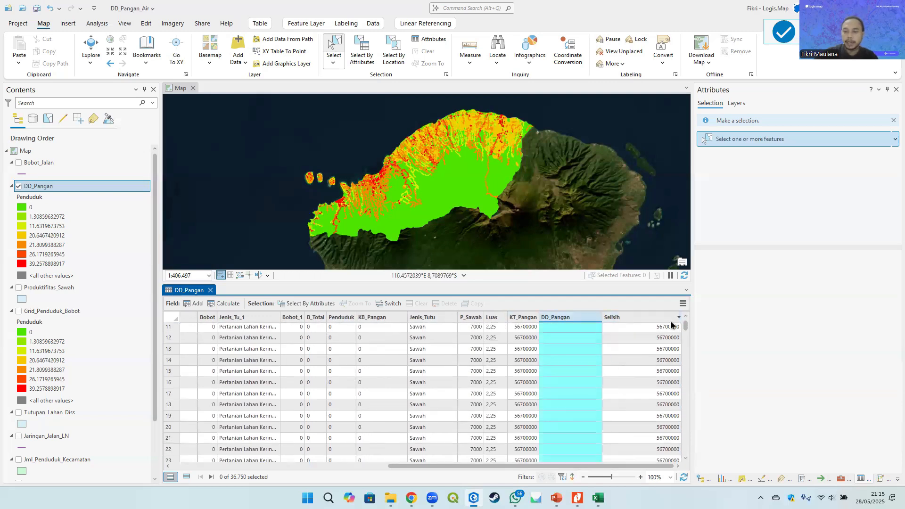
right_click(567, 319)
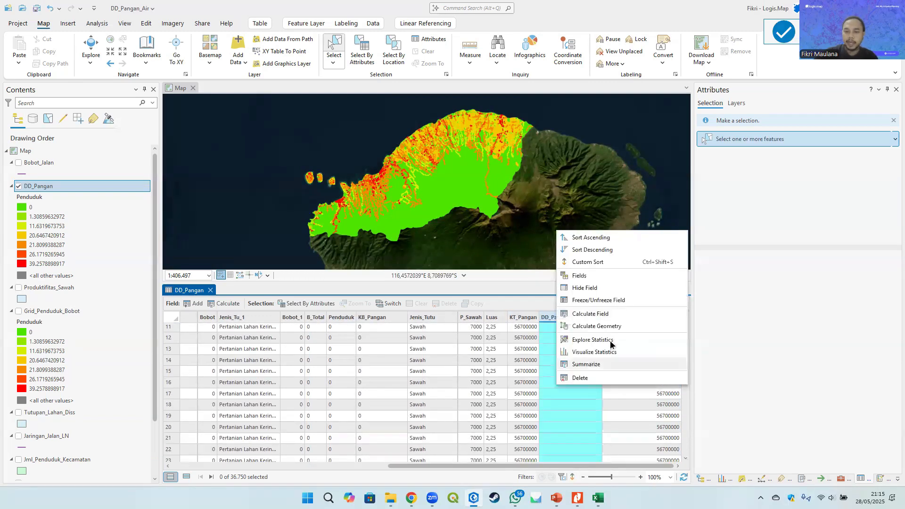
click(615, 314)
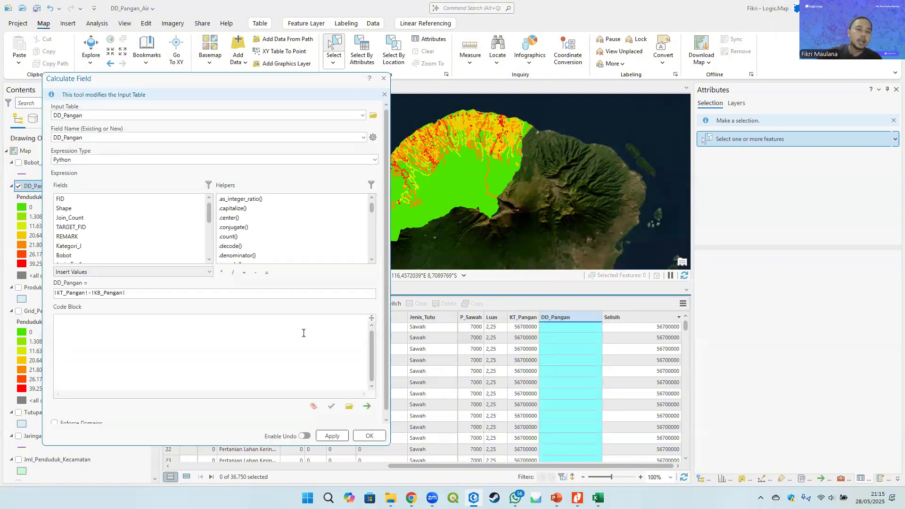
click(384, 78)
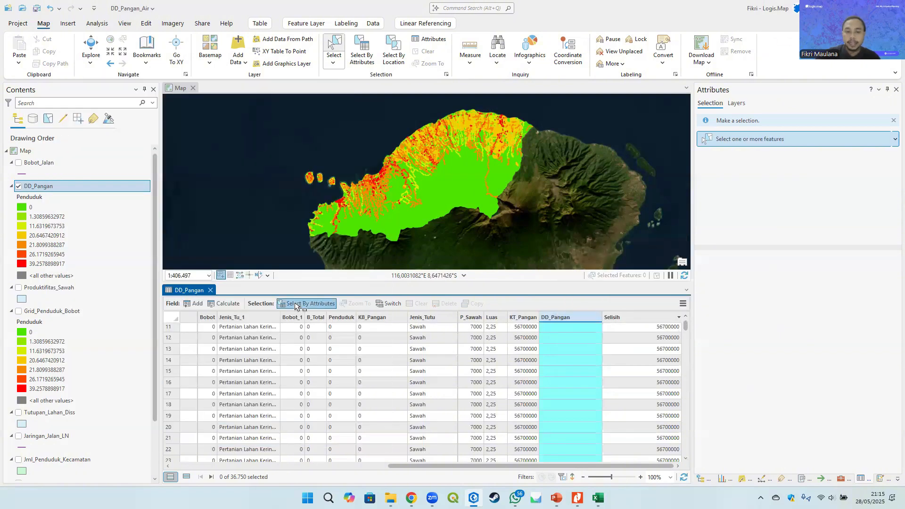
Step: Select the DD_Pangan records where Selisih is less than 0 and apply the value Defisit to their DD_Pangan attribute
click(307, 304)
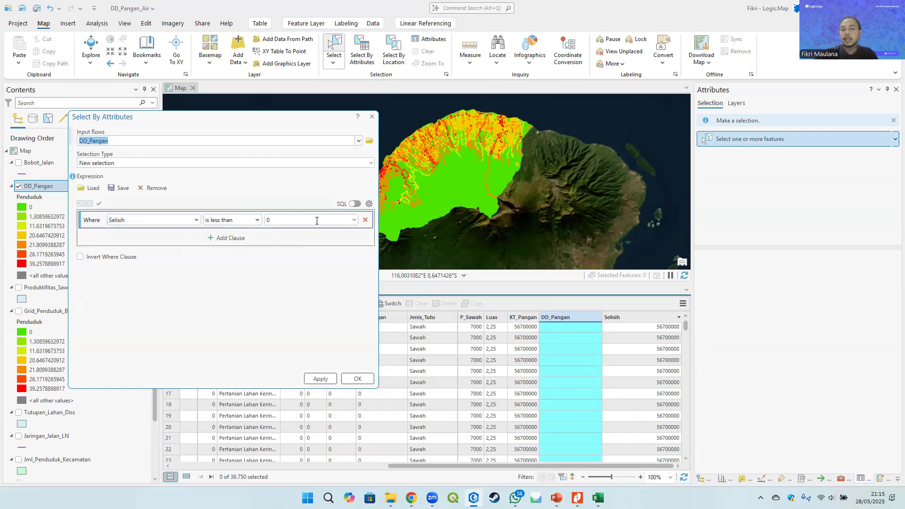
click(321, 378)
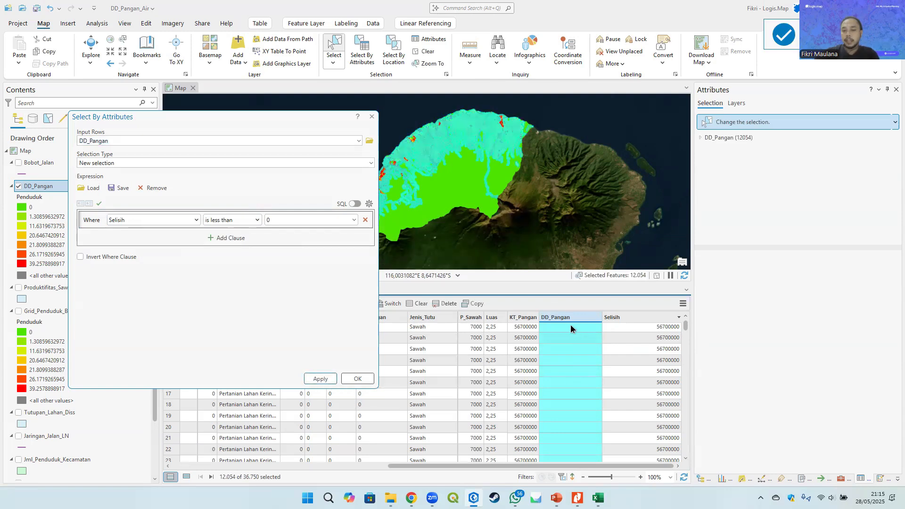
scroll(593, 434, down, 17)
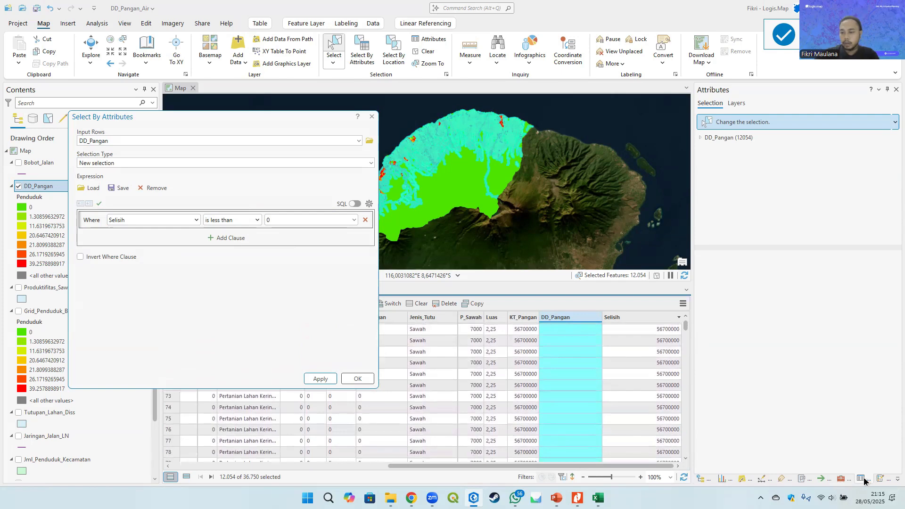
click(714, 136)
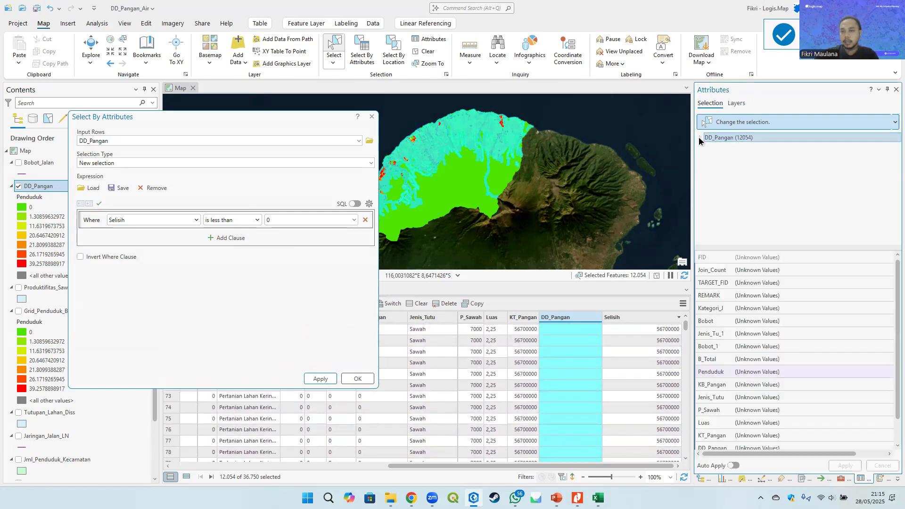
click(700, 138)
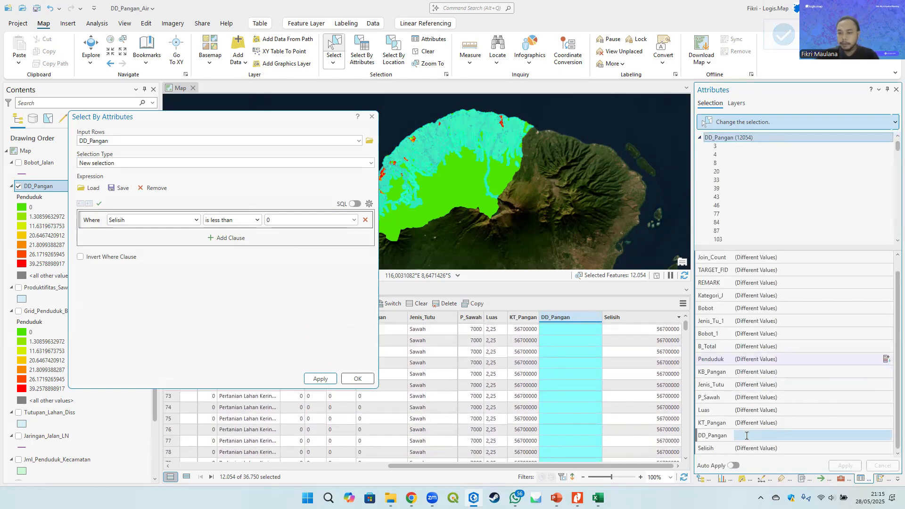
click(755, 434)
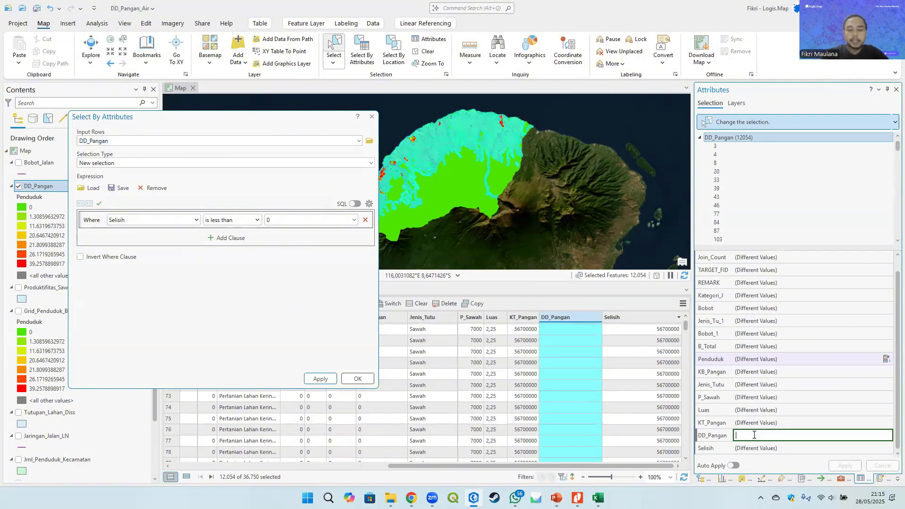
text(Defisi)
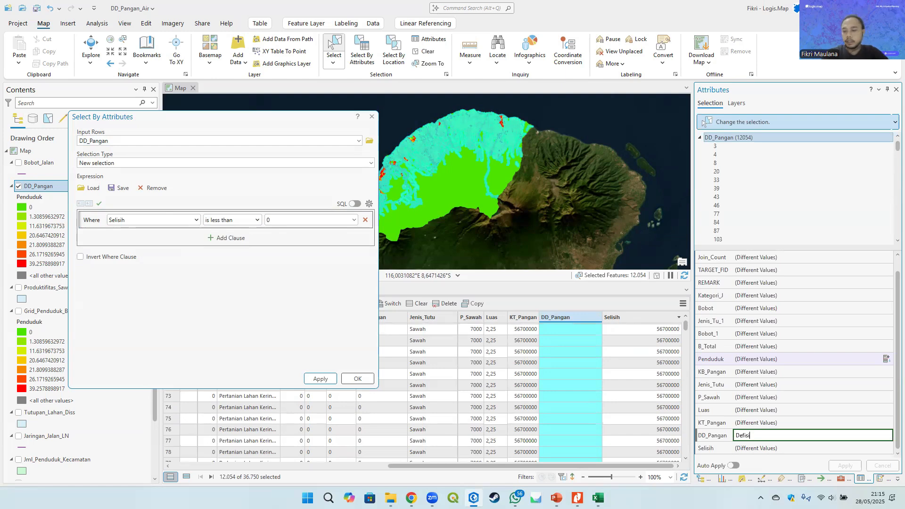
text(t)
key(Tab)
click(843, 469)
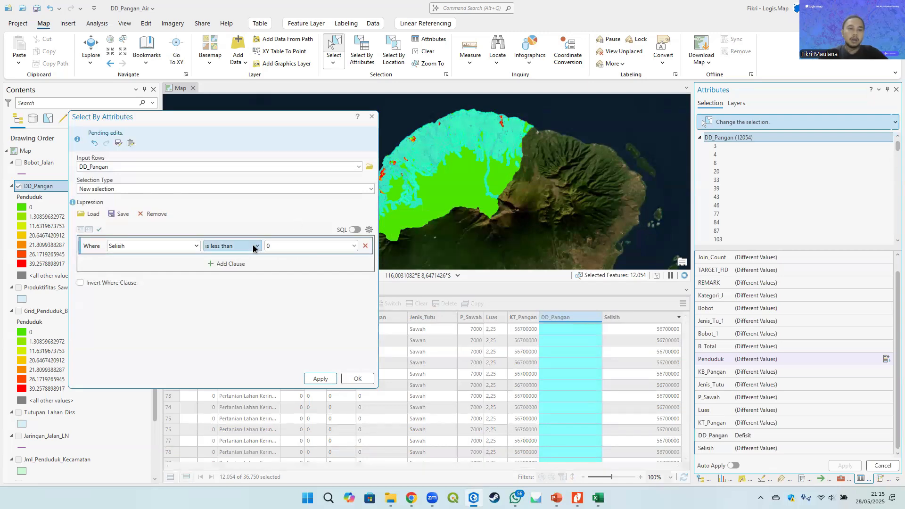
Step: Select the records where Selisih is greater than 0 and apply the value Surplus to their DD_Pangan attribute
click(239, 245)
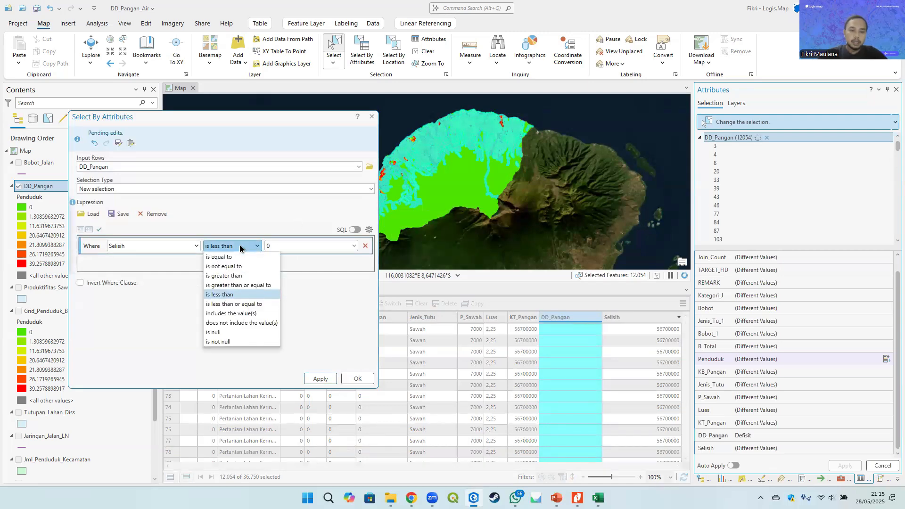
click(244, 278)
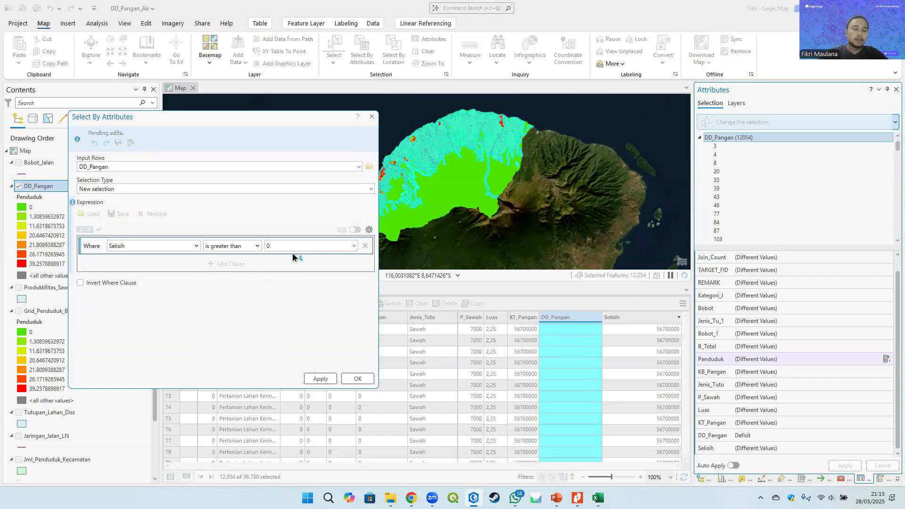
click(321, 379)
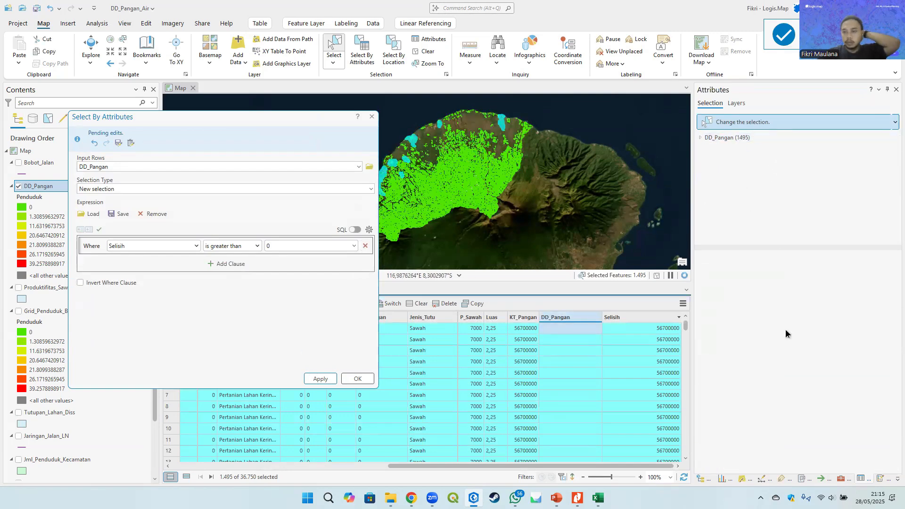
click(729, 138)
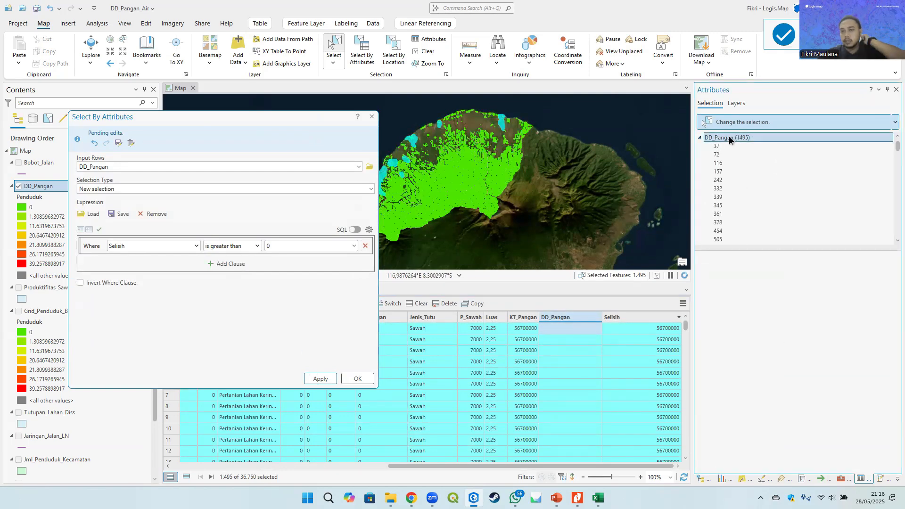
click(752, 448)
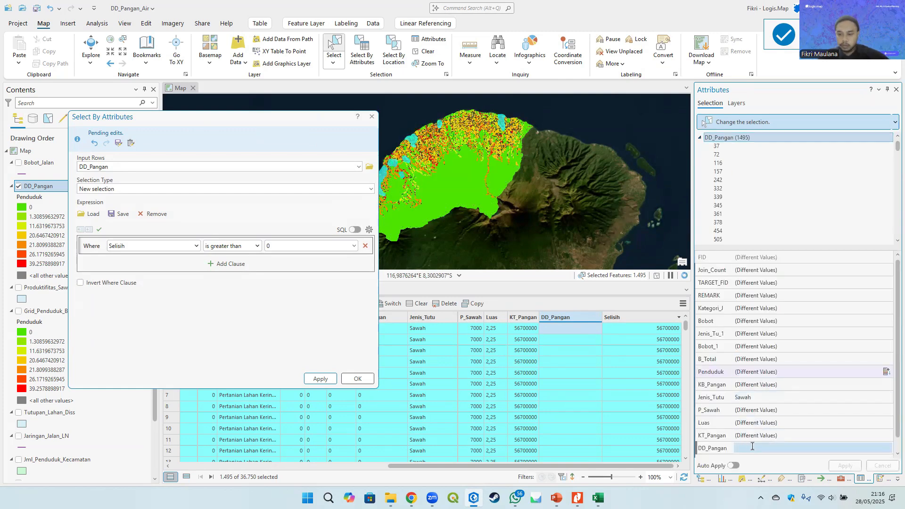
text(Surplus)
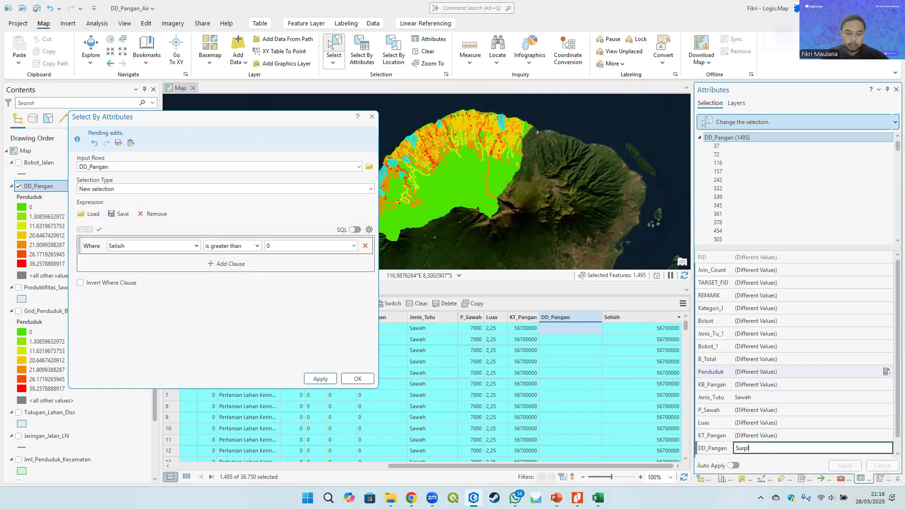
key(Tab)
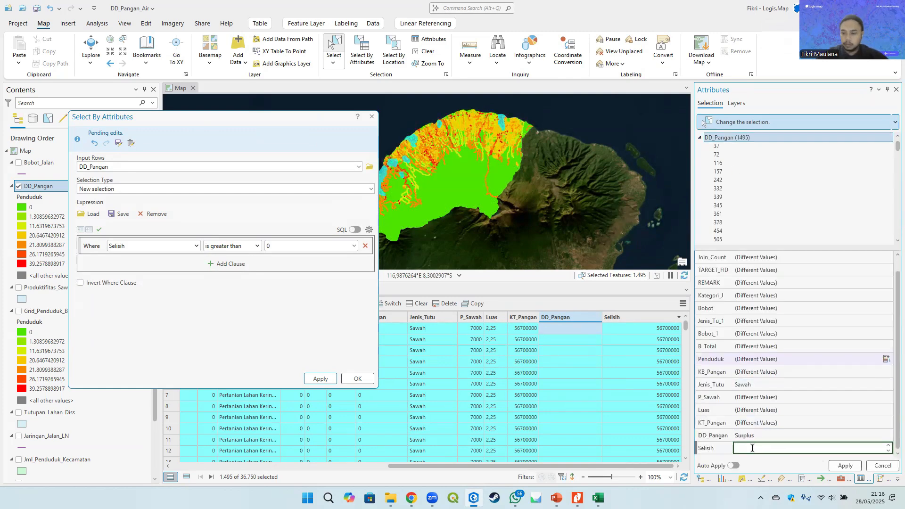
click(849, 465)
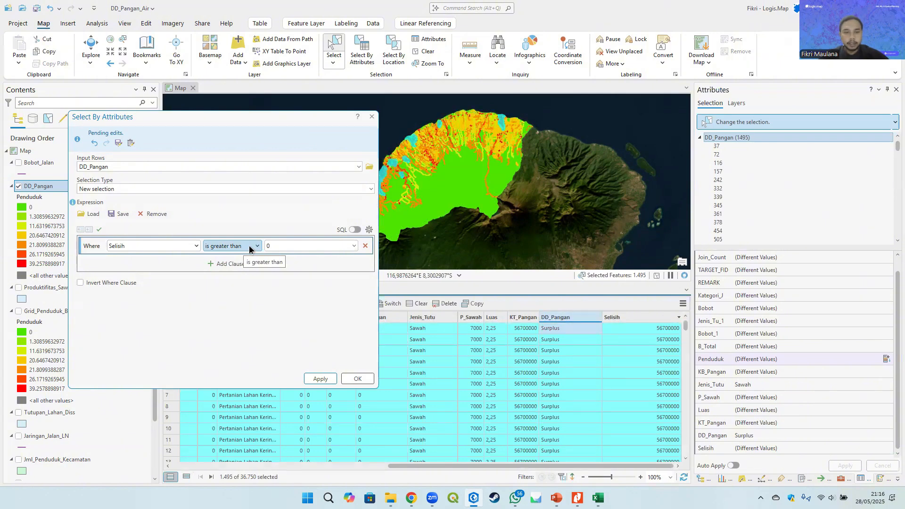
Step: Select the records where Selisih is equal to 0, apply the value Seimbang to their DD_Pangan attribute, and close the attribute table
click(243, 247)
click(239, 256)
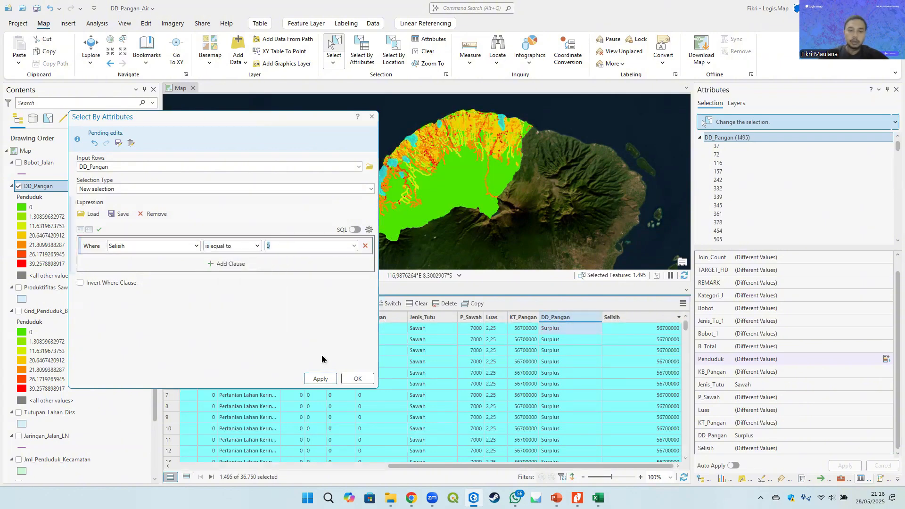
click(362, 378)
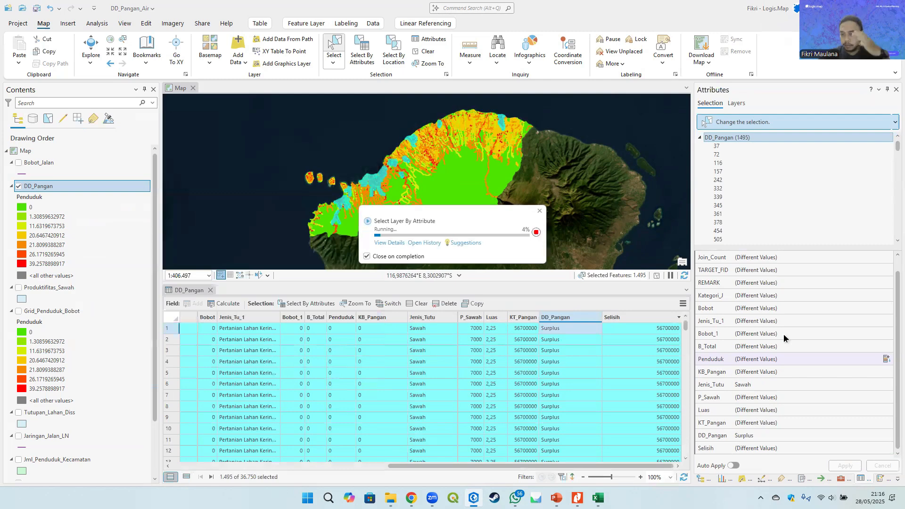
click(737, 135)
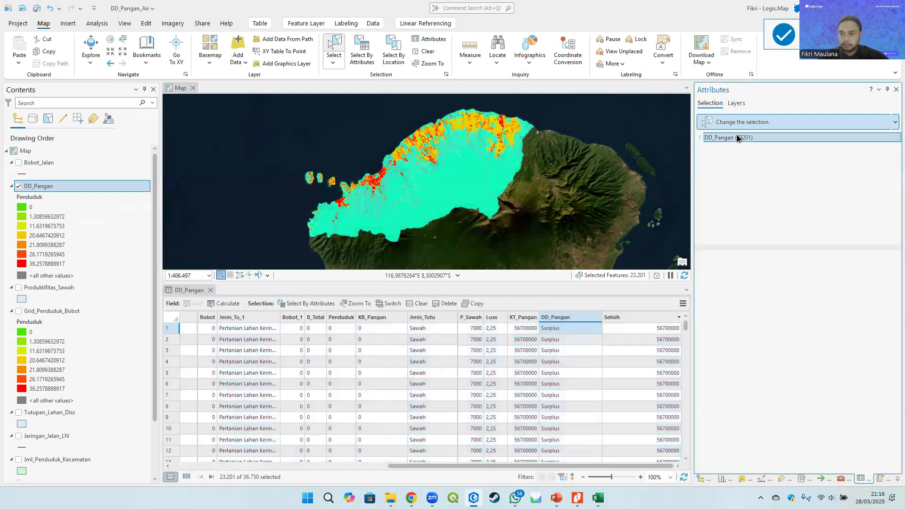
click(701, 137)
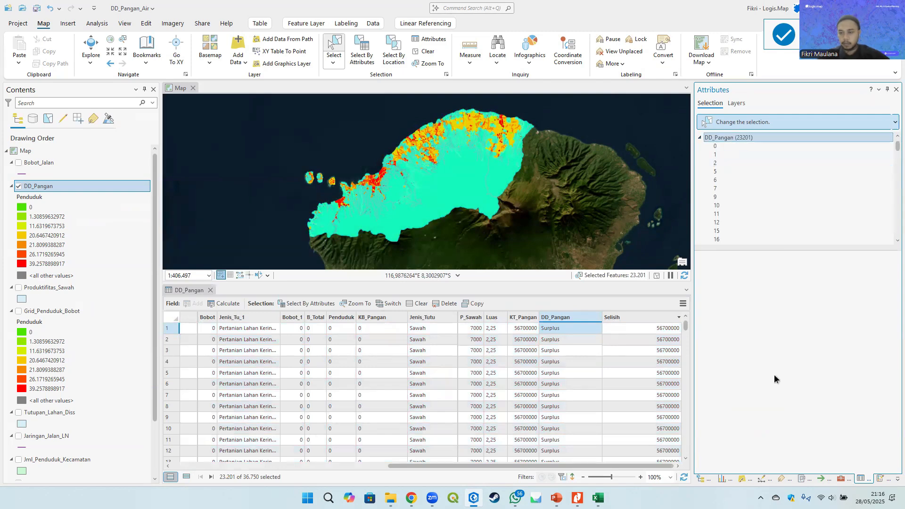
click(751, 436)
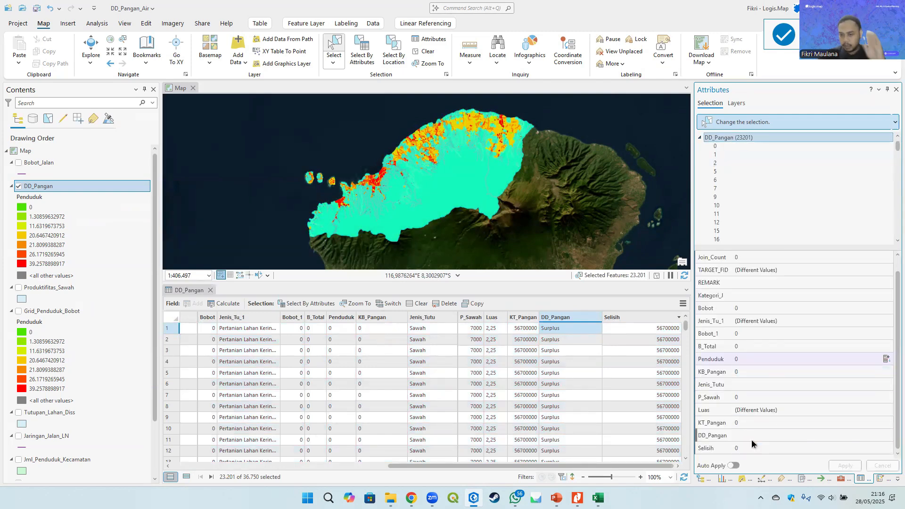
text(Seimbvang)
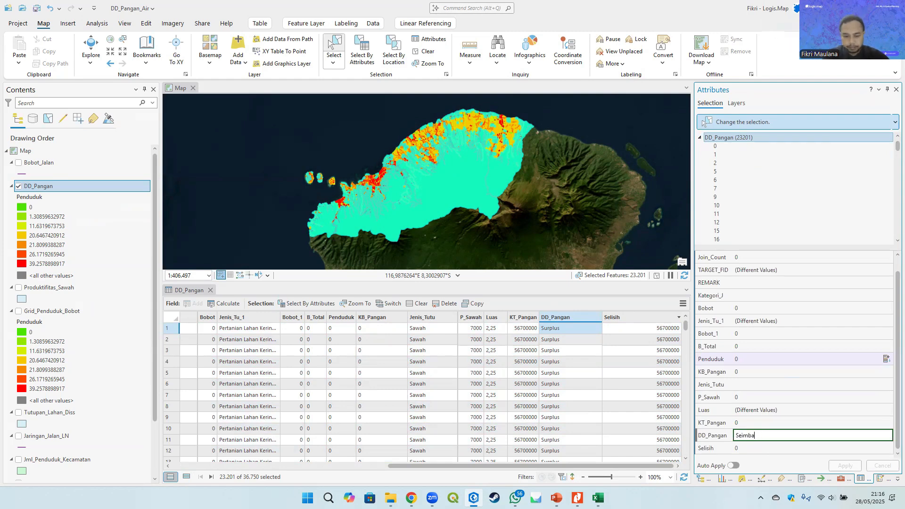
key(Tab)
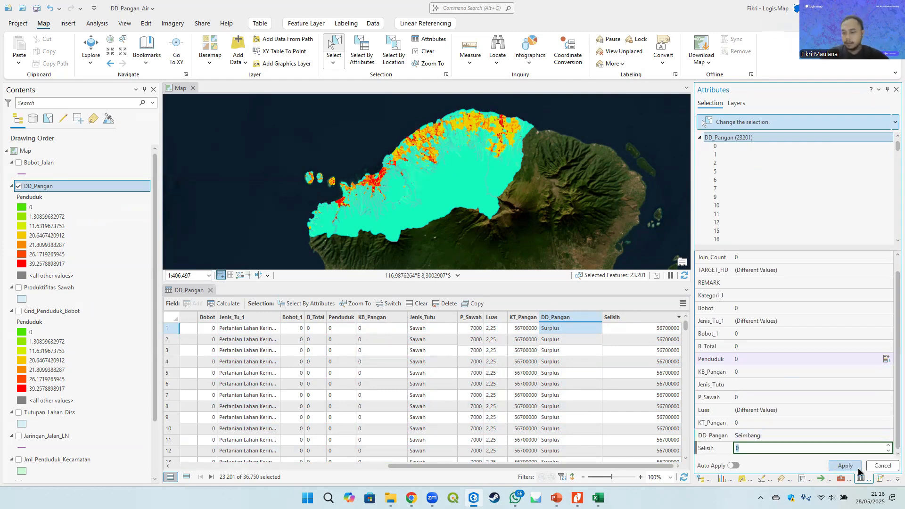
click(856, 469)
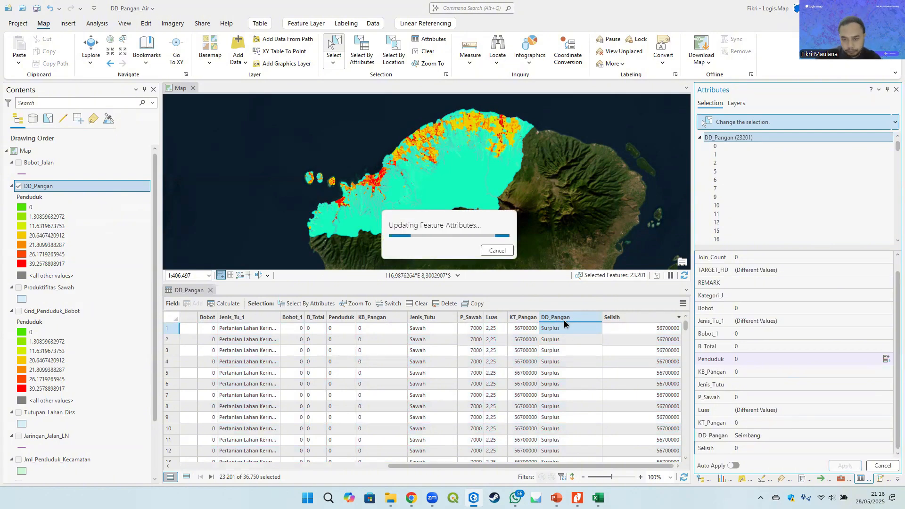
click(210, 290)
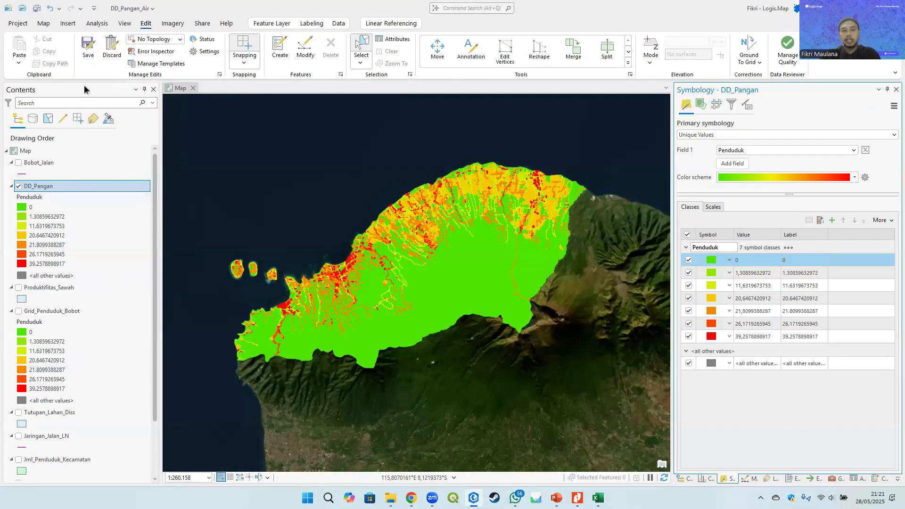
Step: Save all edits and symbolize the DD_Pangan layer with unique values based on the DD_Pangan field
click(88, 55)
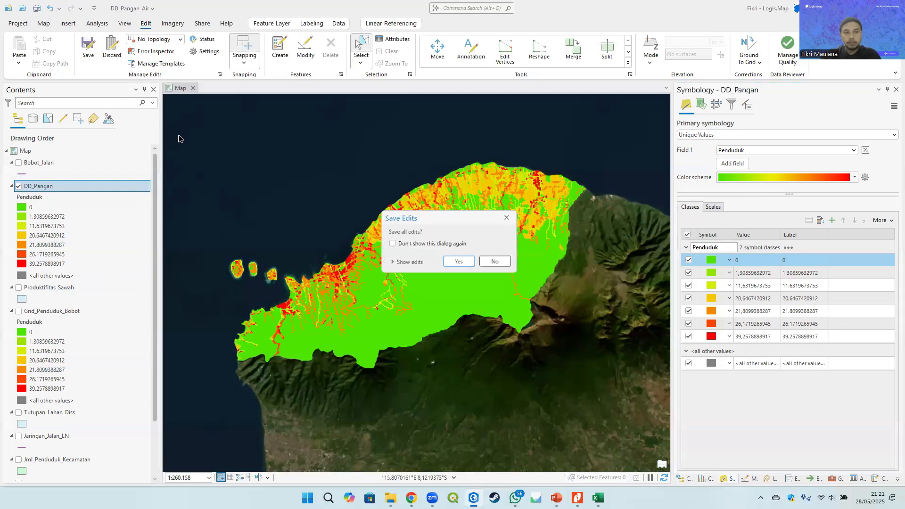
click(460, 263)
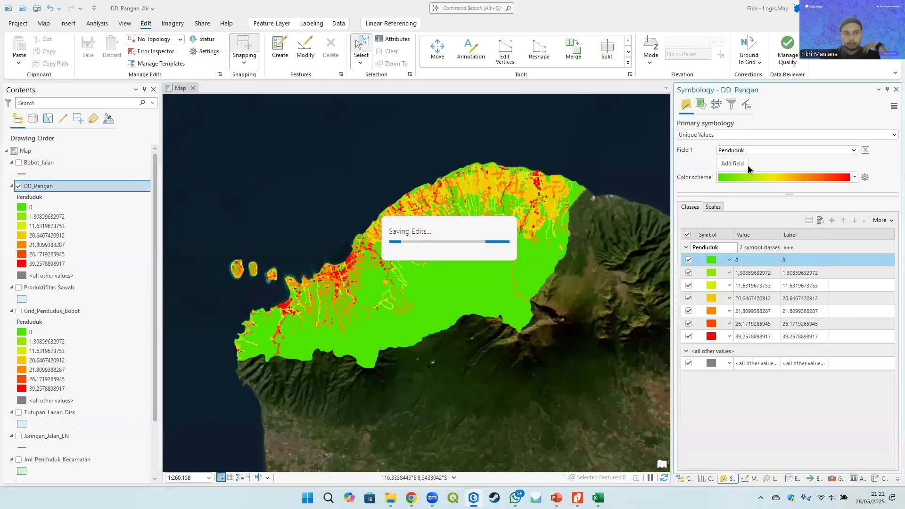
click(773, 148)
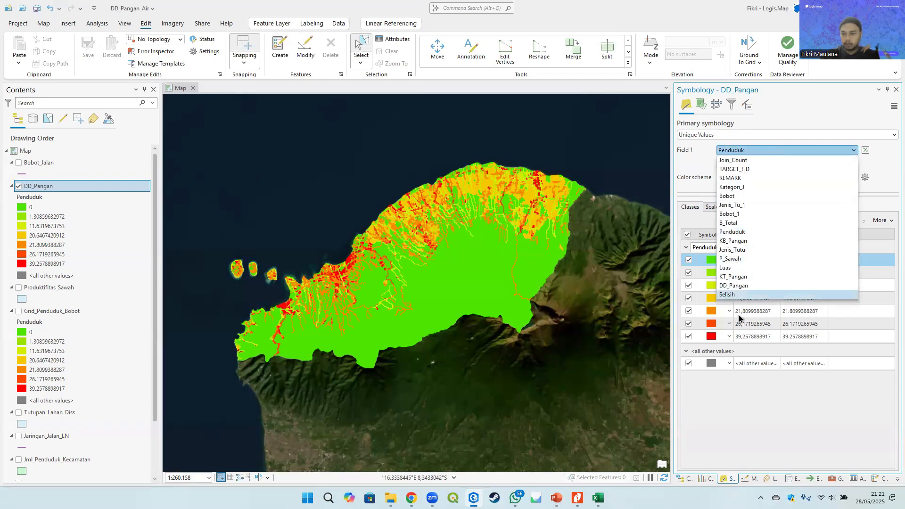
click(740, 286)
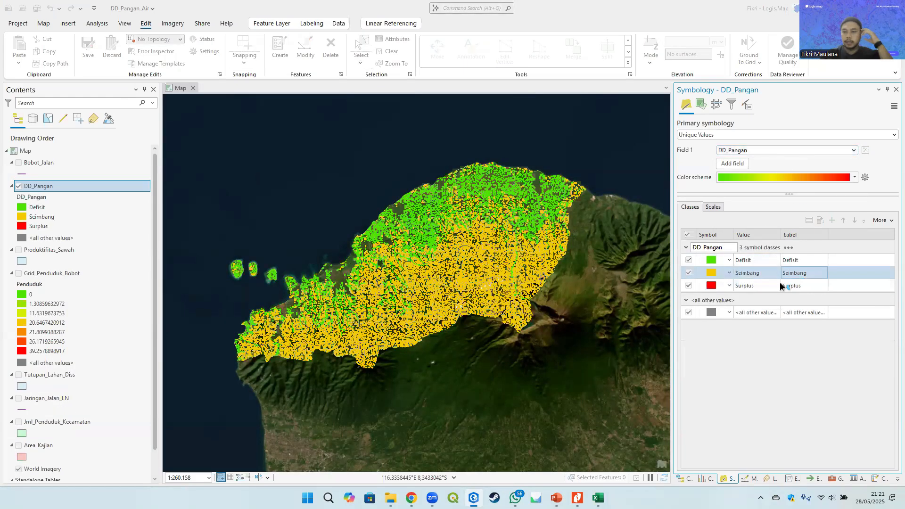
Step: Reorder the symbol classes to Surplus, Seimbang, Defisit and reapply the green-to-red color scheme to both fill and outline
drag(758, 260, 749, 295)
click(749, 273)
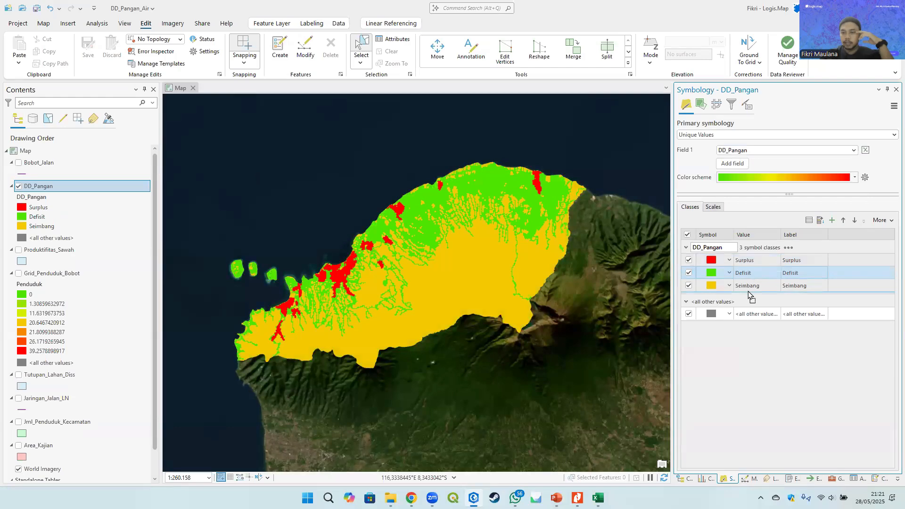
click(866, 178)
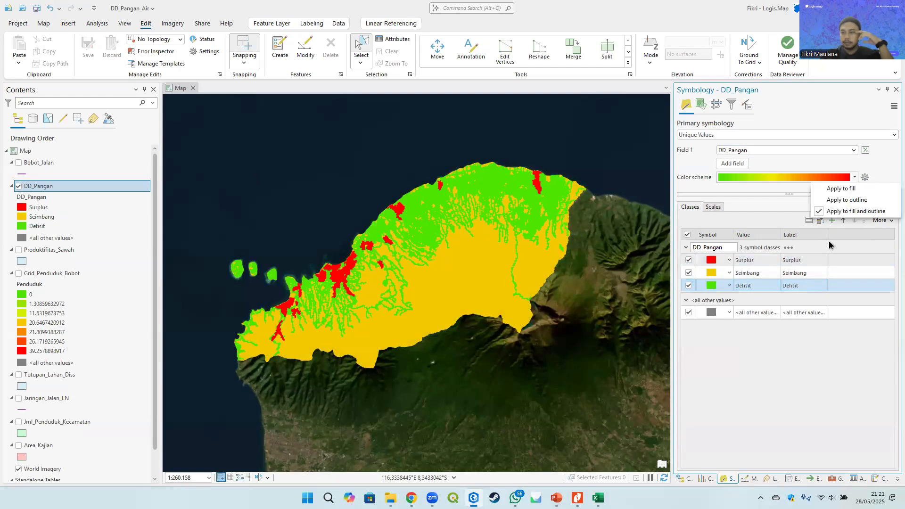
click(829, 241)
click(865, 177)
click(859, 210)
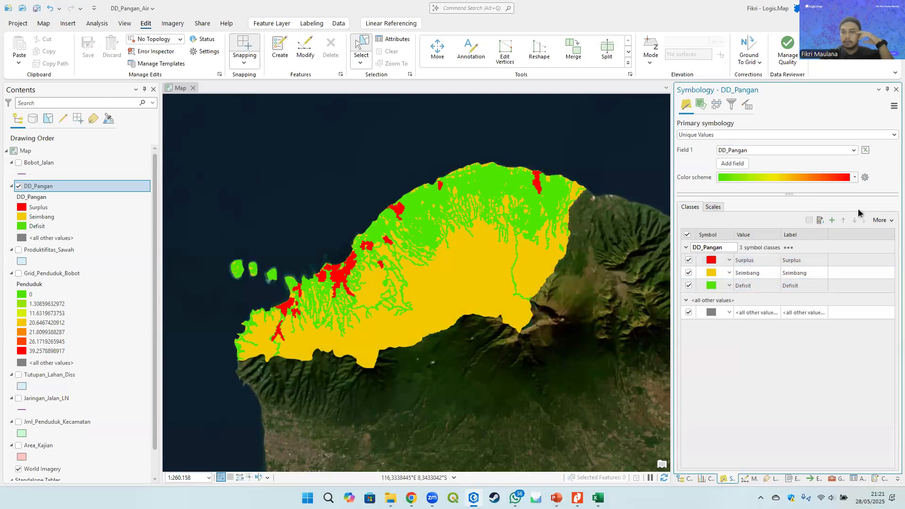
click(866, 177)
click(867, 187)
click(866, 177)
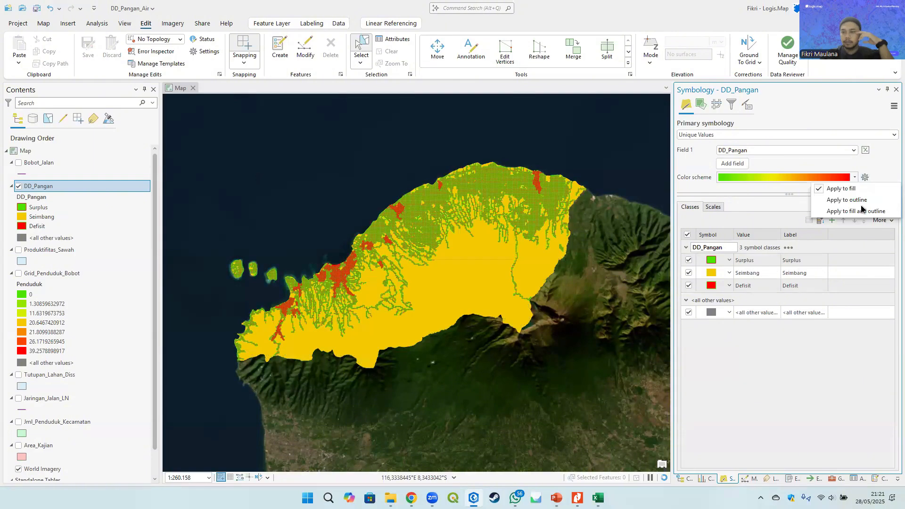
click(859, 211)
click(730, 273)
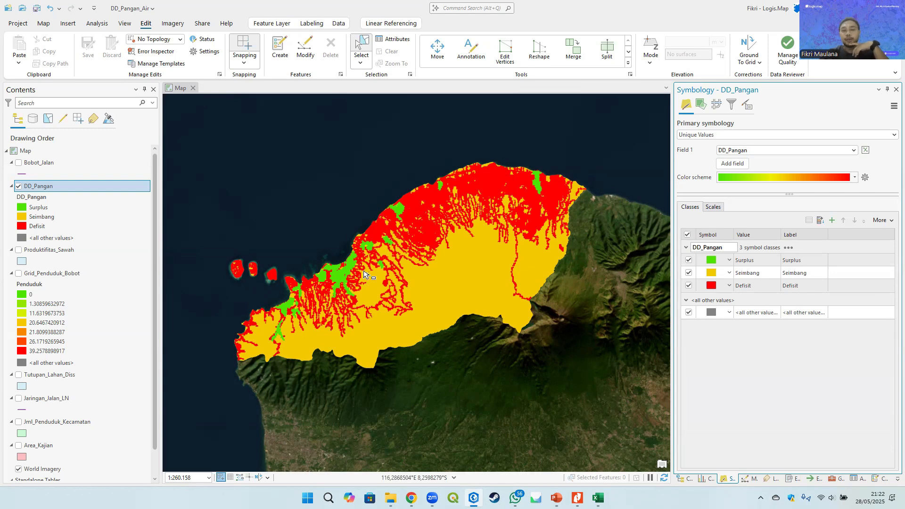
Step: Open the DD_Pangan attribute table and explore the statistics of the KT_Pangan field up to its Sum
right_click(55, 186)
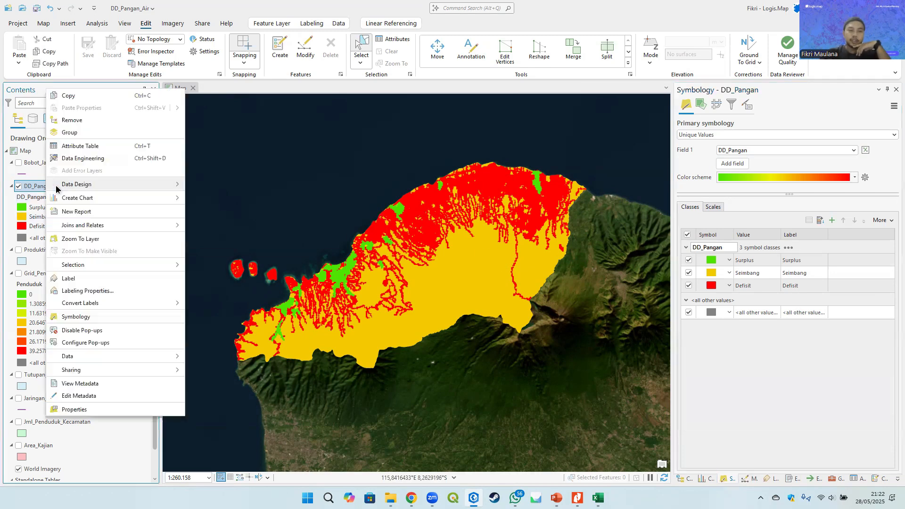
click(102, 145)
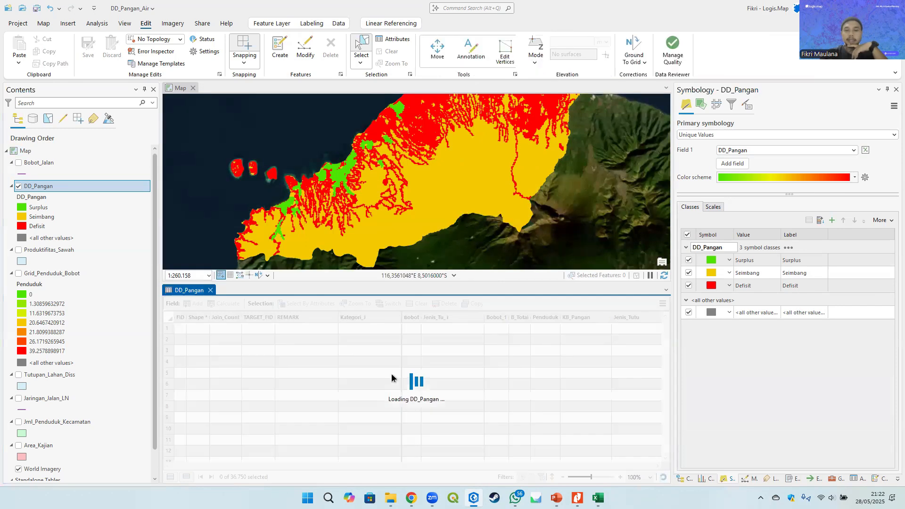
drag(472, 466, 635, 467)
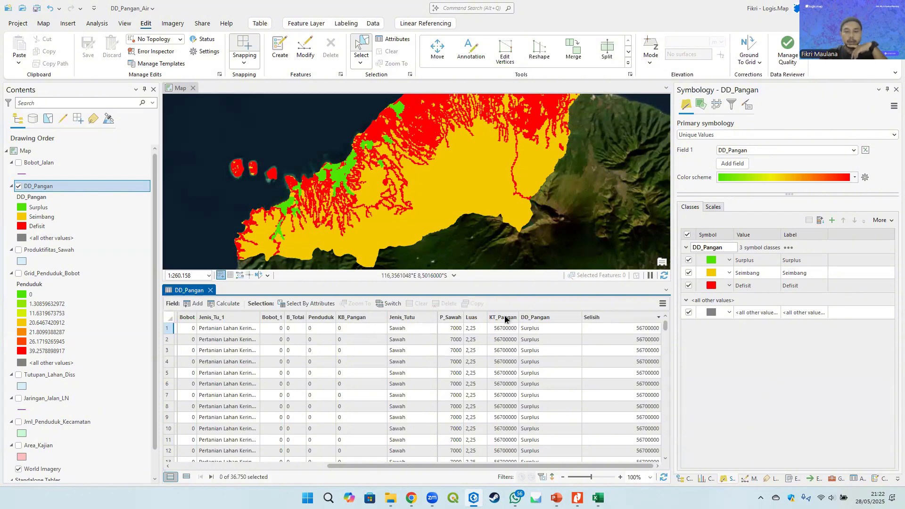
right_click(504, 319)
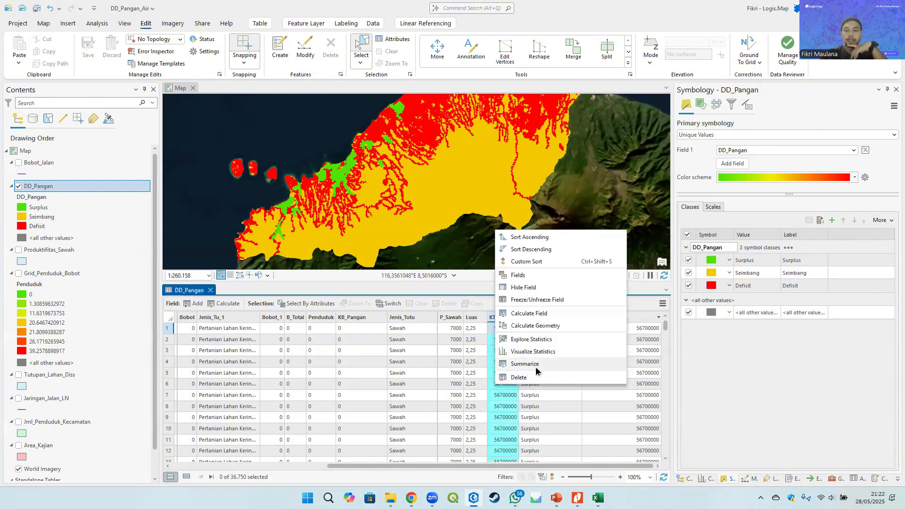
click(544, 339)
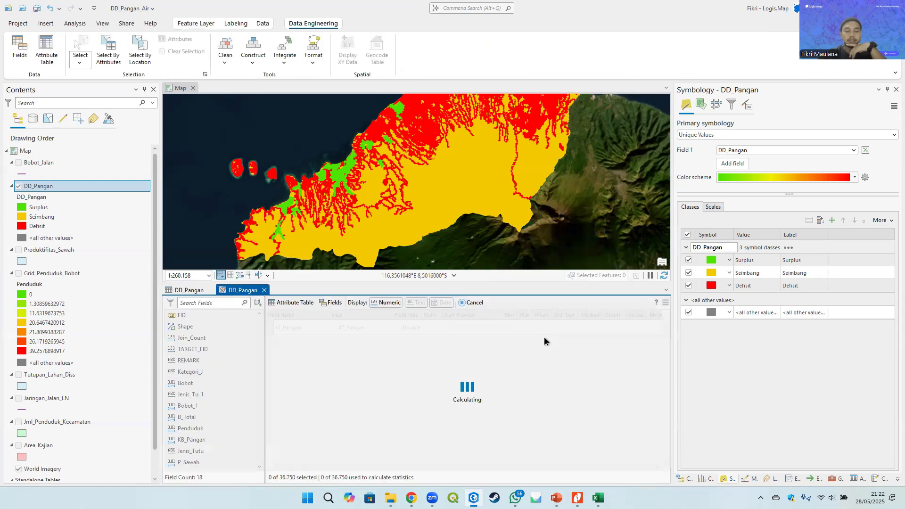
scroll(226, 422, down, 2)
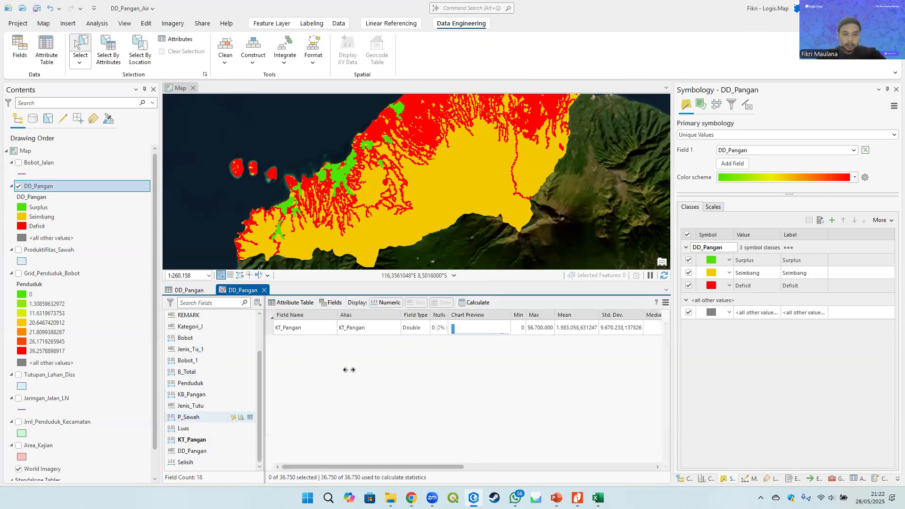
drag(445, 468, 612, 467)
Step: Copy the Sum of KT_Pangan, paste it into cell N18 of the Bobot_Penduduk workbook in Excel, and fit the column width
click(532, 327)
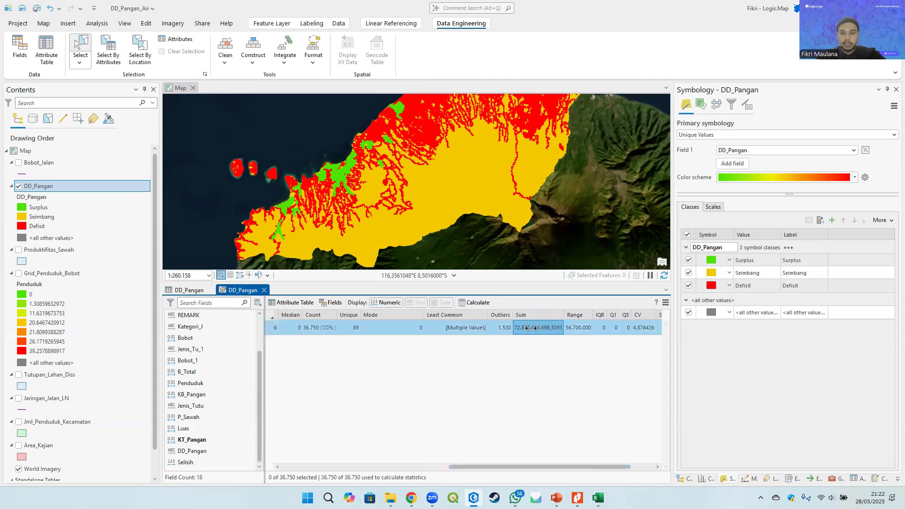
right_click(535, 327)
click(564, 332)
key(alt+Tab)
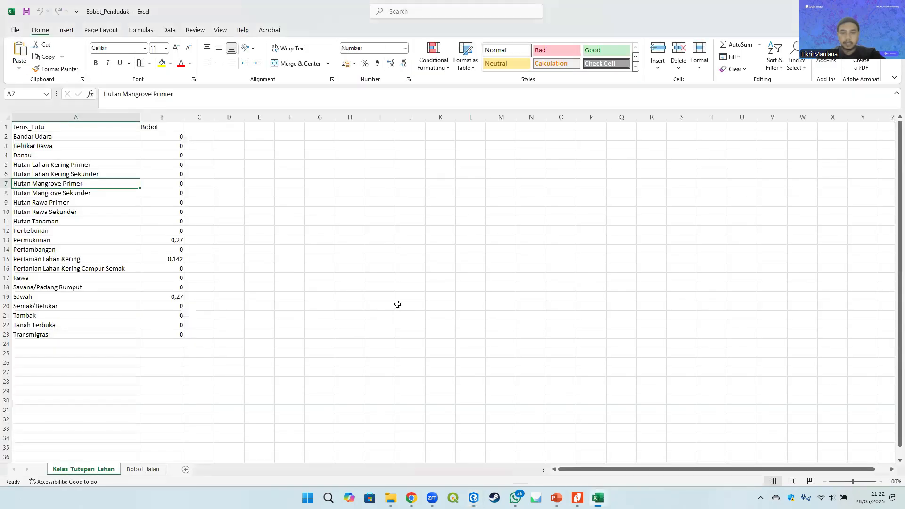
click(522, 285)
key(ctrl+v)
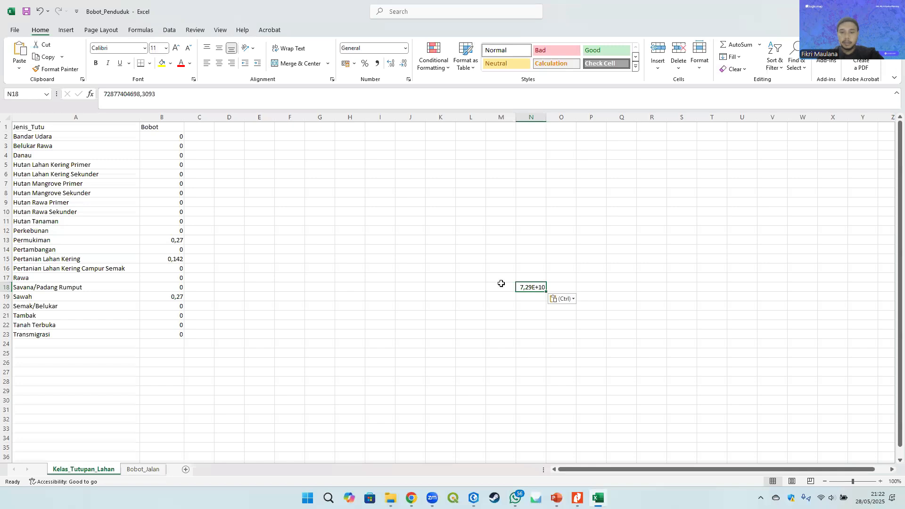
double_click(546, 117)
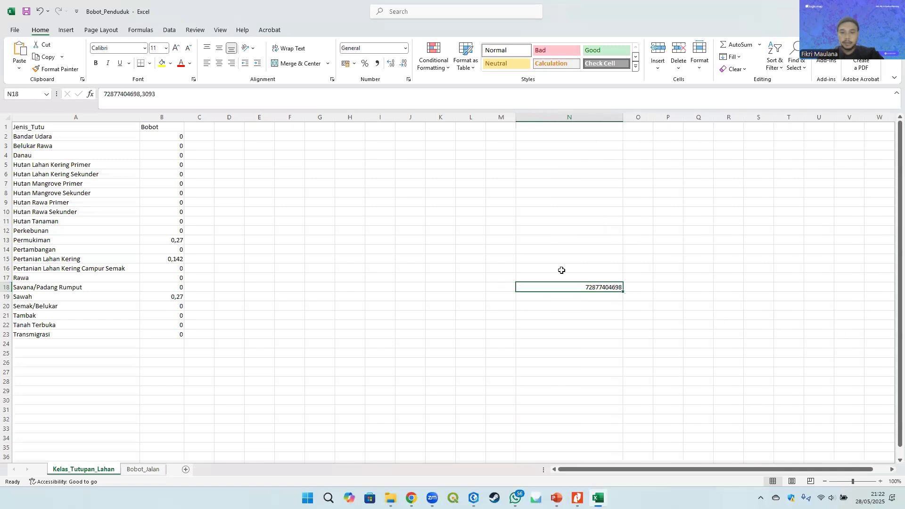
Step: Label the pasted total Ketersediaan in cell M18
click(504, 289)
text(Ketersed)
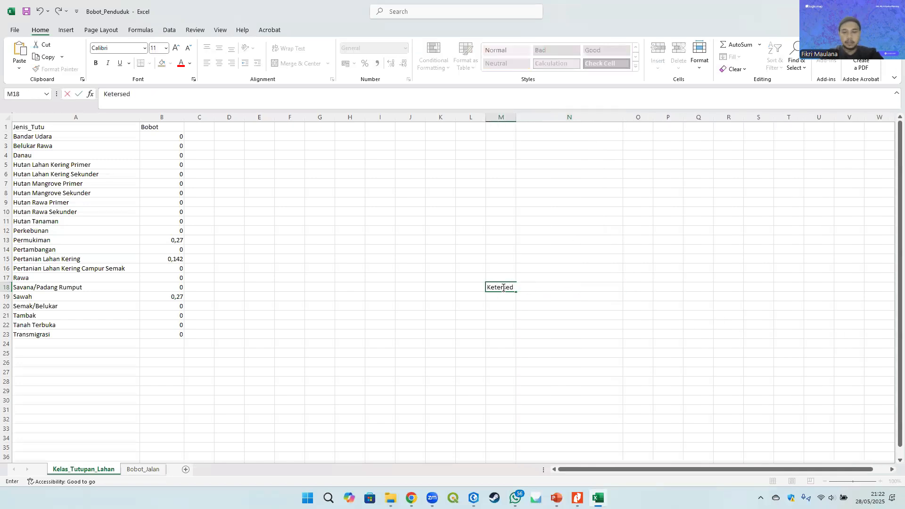
text(iaan)
key(Return)
Step: Switch back to ArcGIS Pro, add KB_Pangan to the field statistics and calculate them to get its Sum
key(alt+Tab)
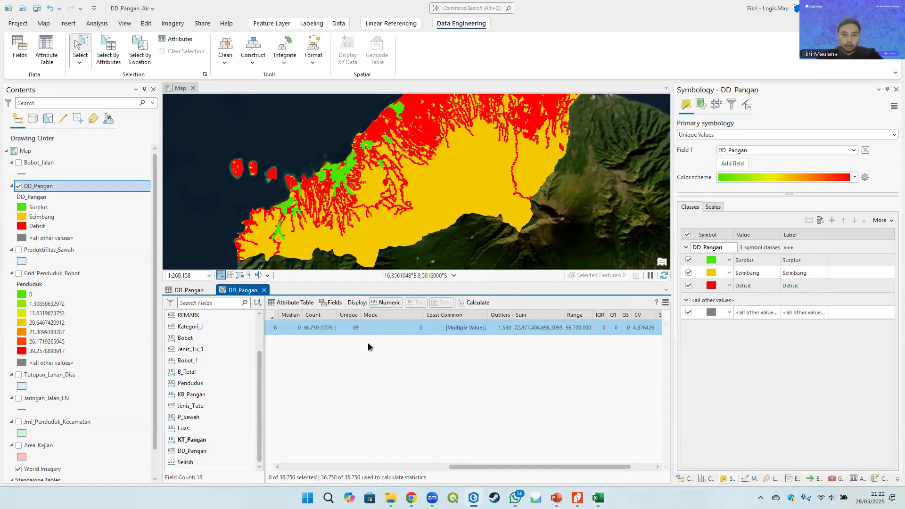
right_click(198, 392)
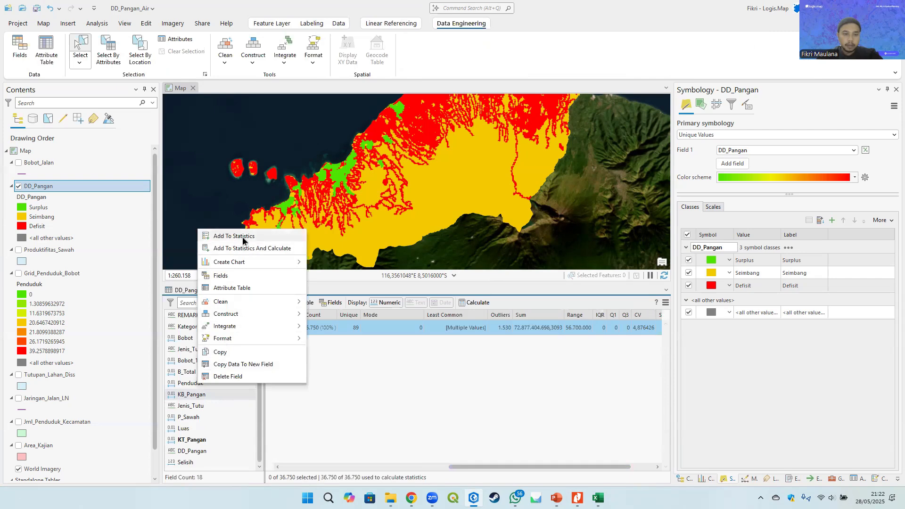
click(221, 235)
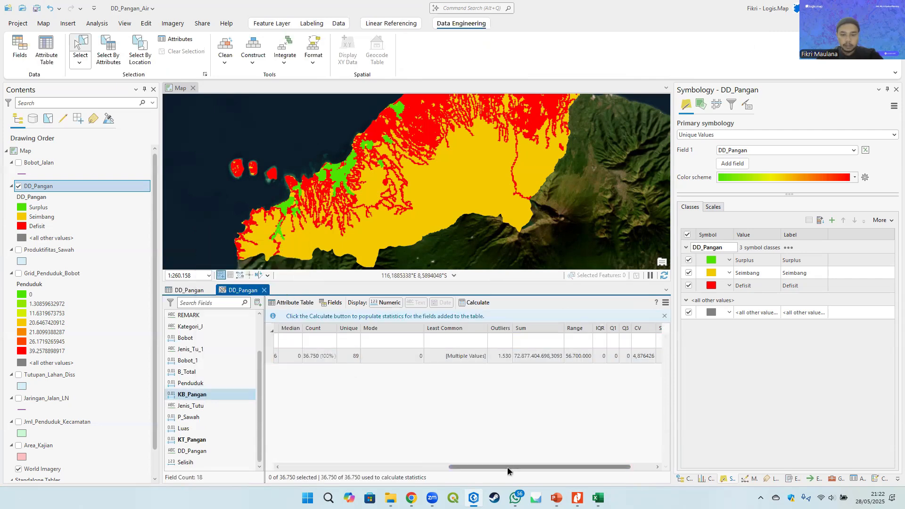
drag(507, 467, 319, 441)
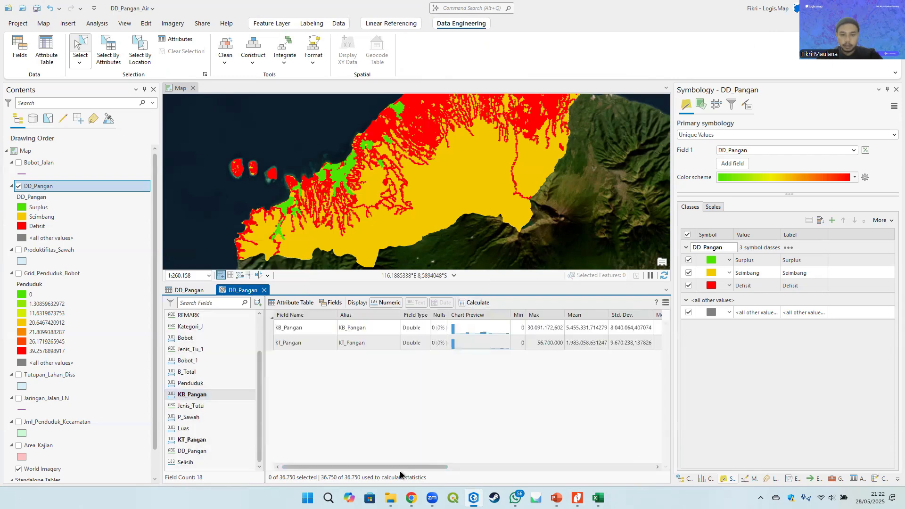
drag(401, 468, 620, 478)
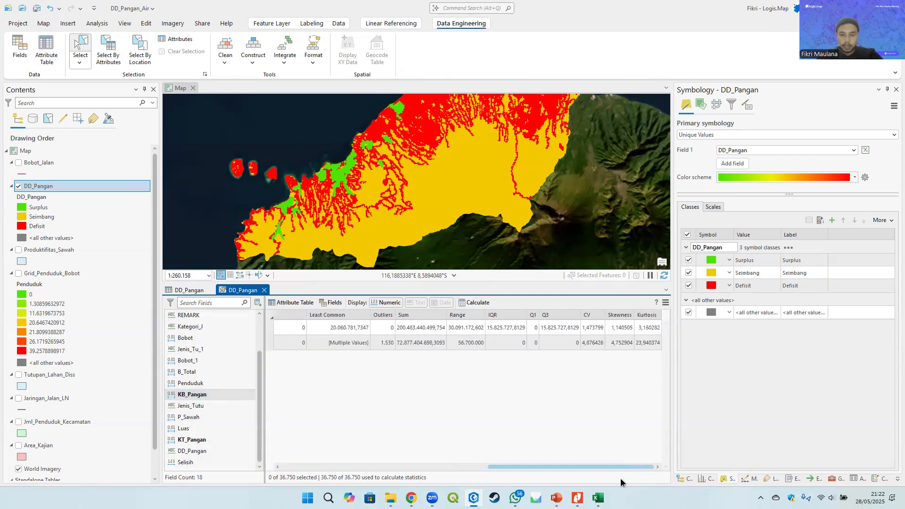
Step: Copy the Sum of KB_Pangan and paste it into cell N19 of the Bobot_Penduduk workbook in Excel
click(420, 328)
click(441, 334)
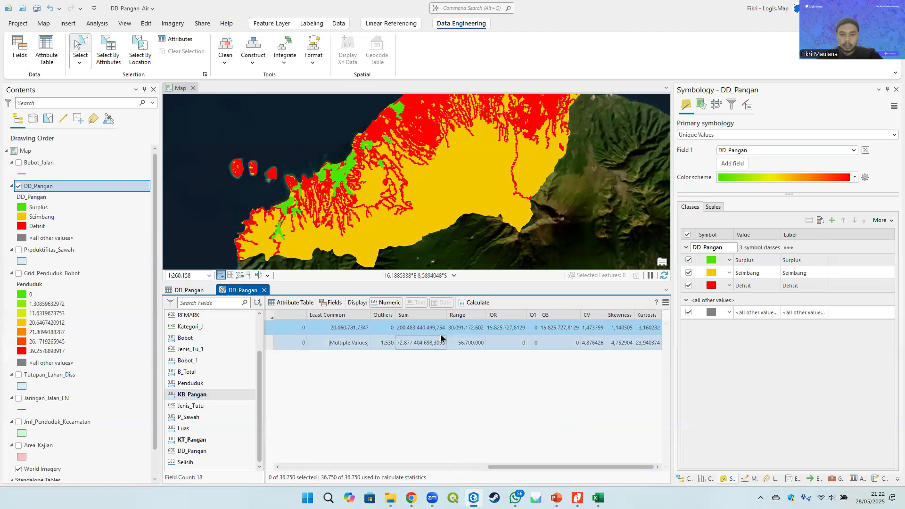
key(alt+Tab)
click(559, 296)
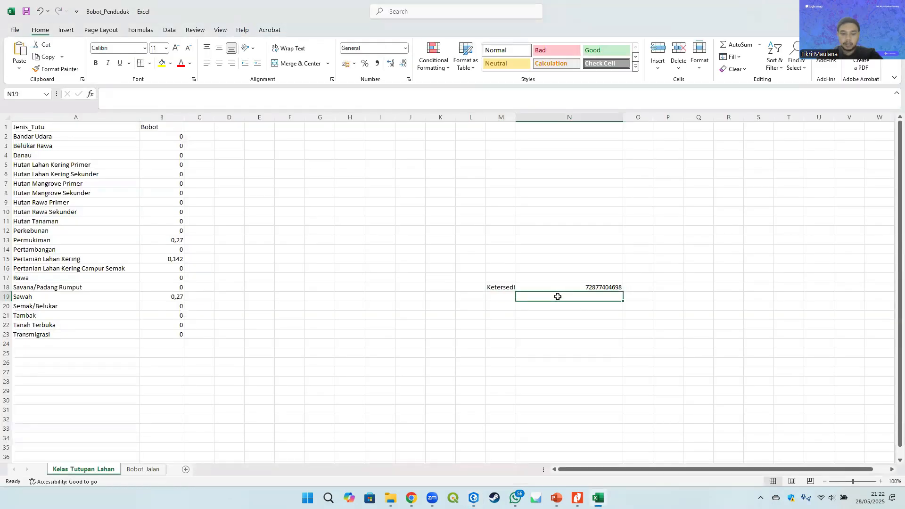
key(ctrl+v)
Step: Label the pasted KB_Pangan total Kebutuhan in cell M19
click(494, 298)
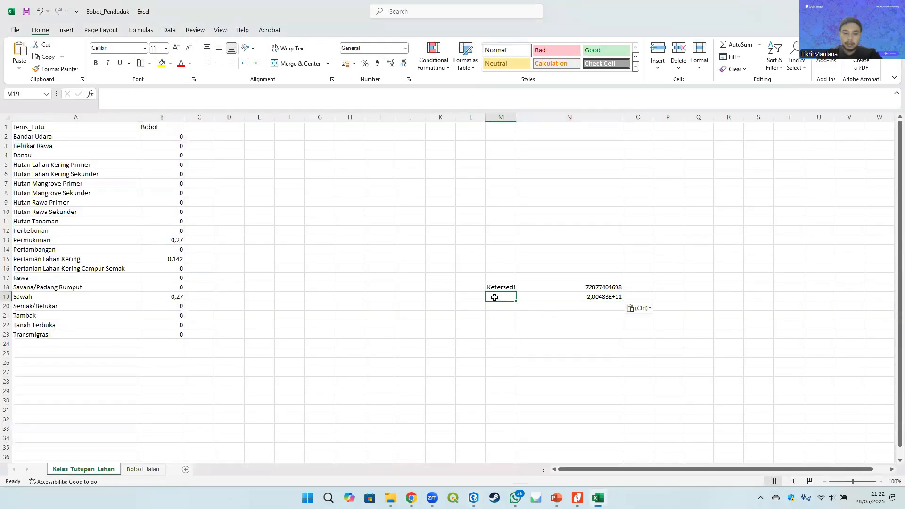
text(Kebutuhan)
key(Return)
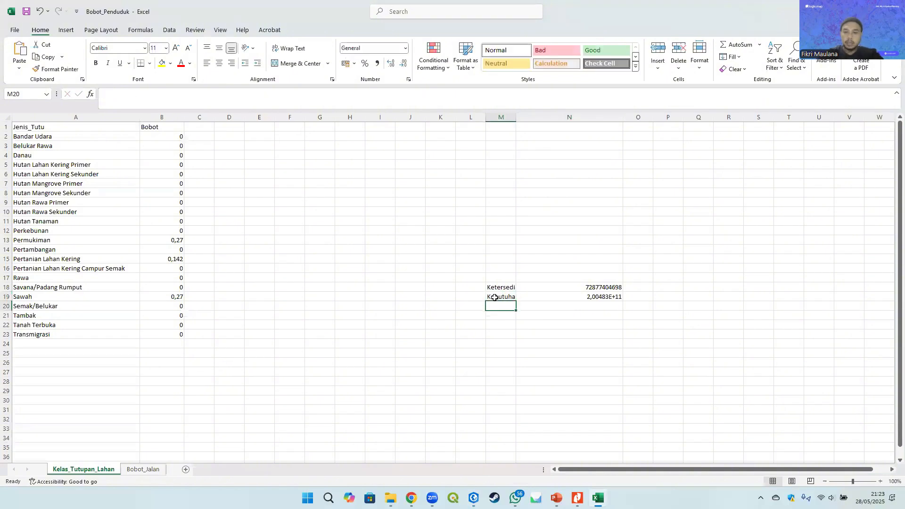
Step: Calculate the ratio of availability to demand in cell N23 with the formula =N18/N19
click(620, 335)
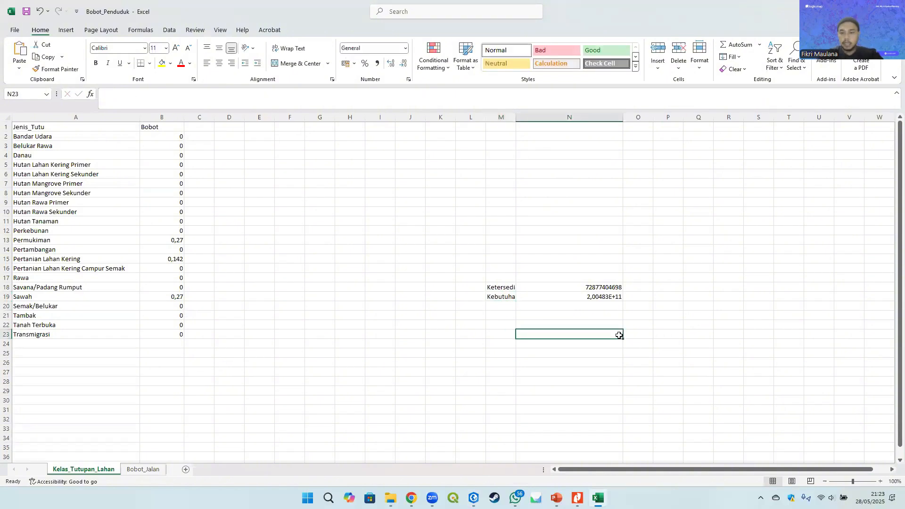
text(=)
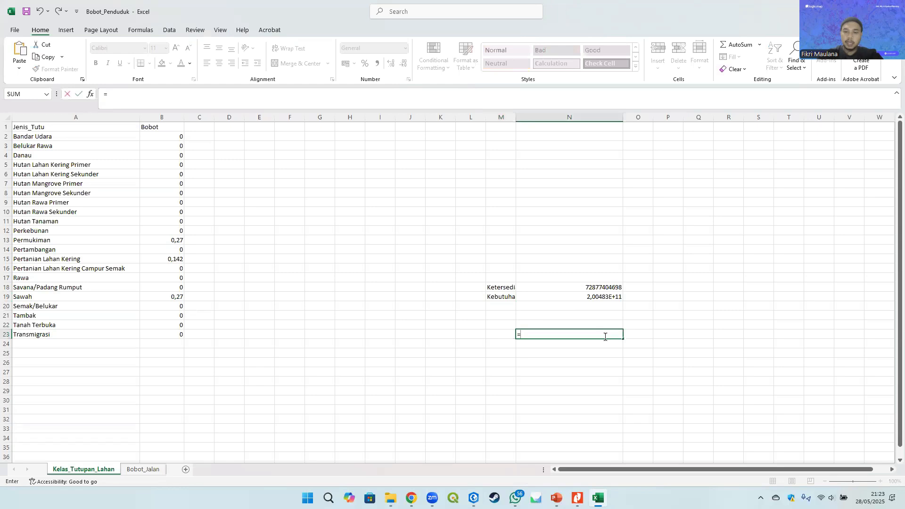
click(605, 286)
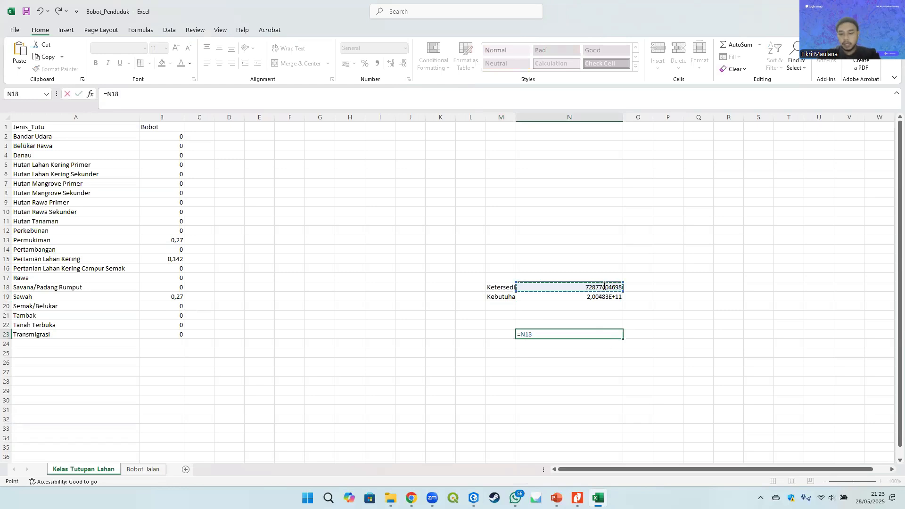
text(/)
click(608, 296)
key(Return)
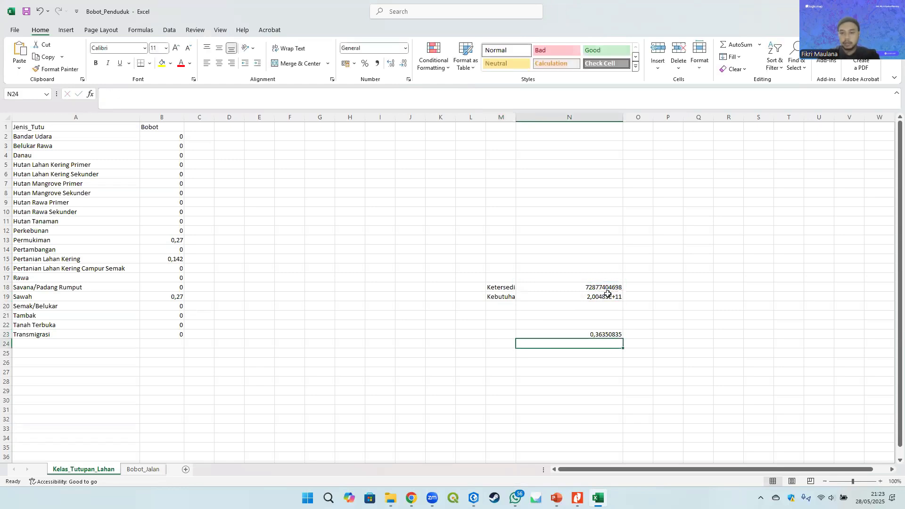
Step: Examine the ratio in N23 and the full values of Kebutuhan in N19 and Ketersediaan in N18
click(612, 334)
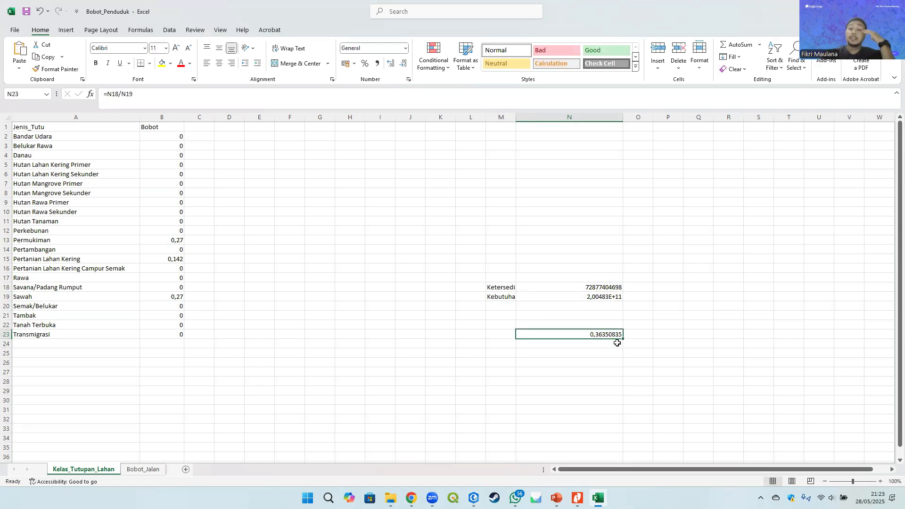
click(640, 334)
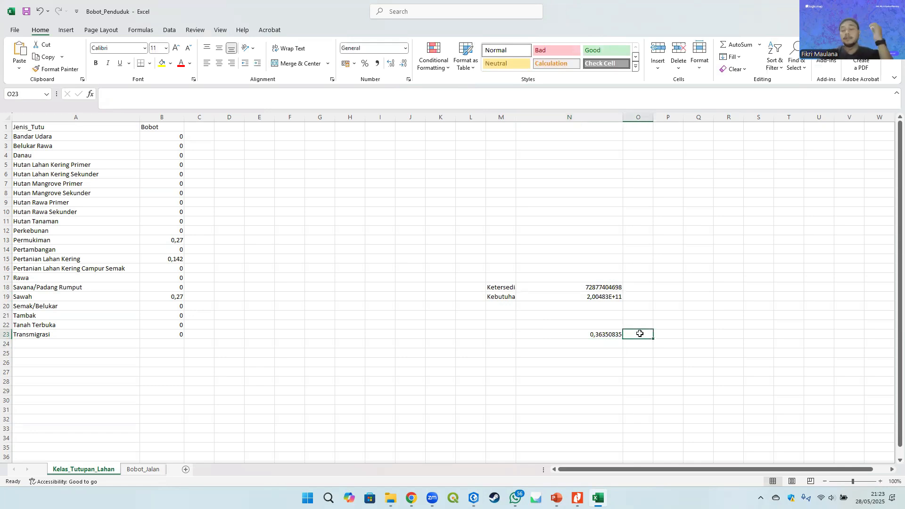
click(606, 334)
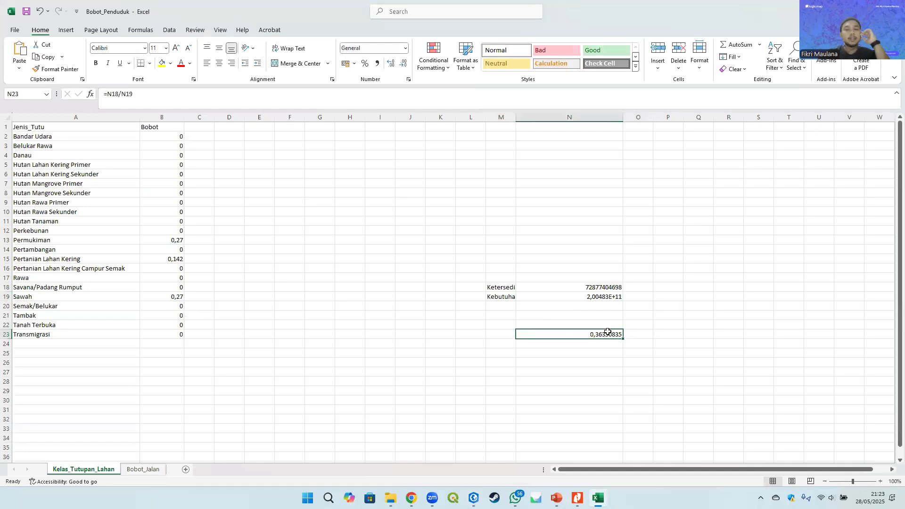
click(636, 334)
click(598, 296)
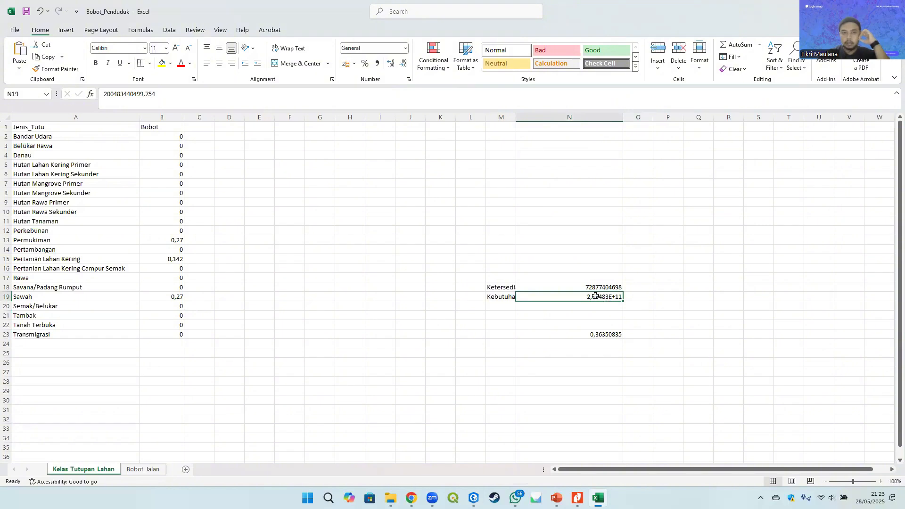
drag(104, 92, 182, 92)
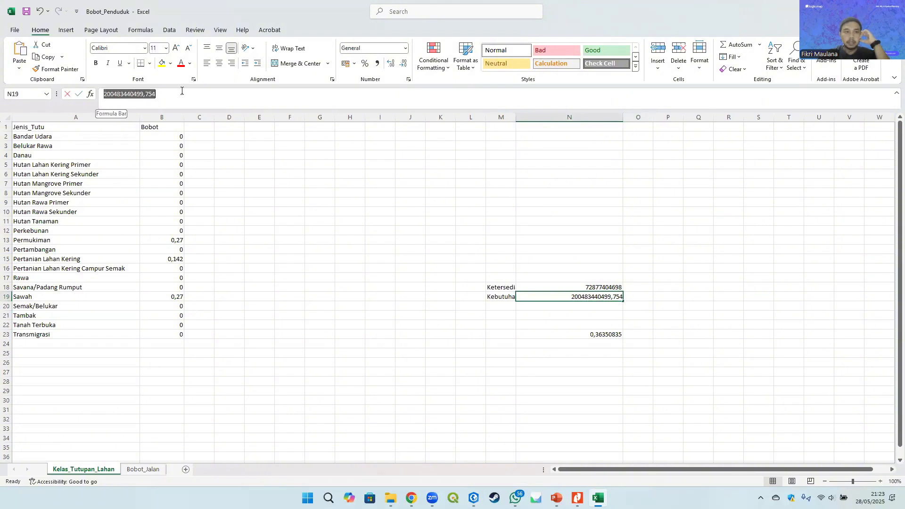
click(599, 288)
drag(104, 92, 165, 92)
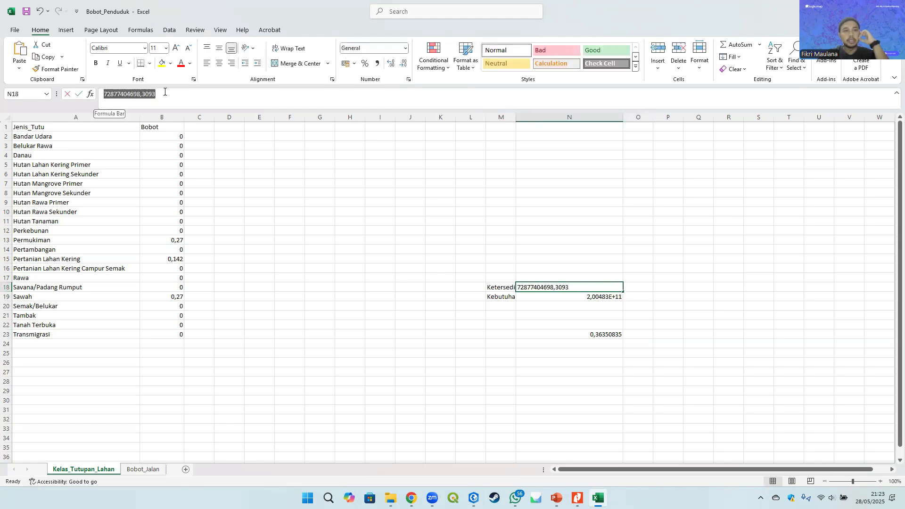
click(579, 298)
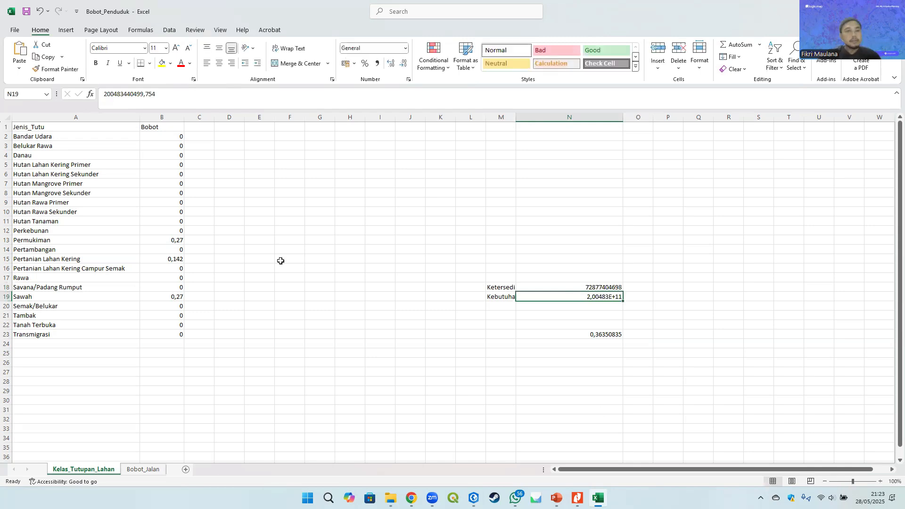
click(601, 333)
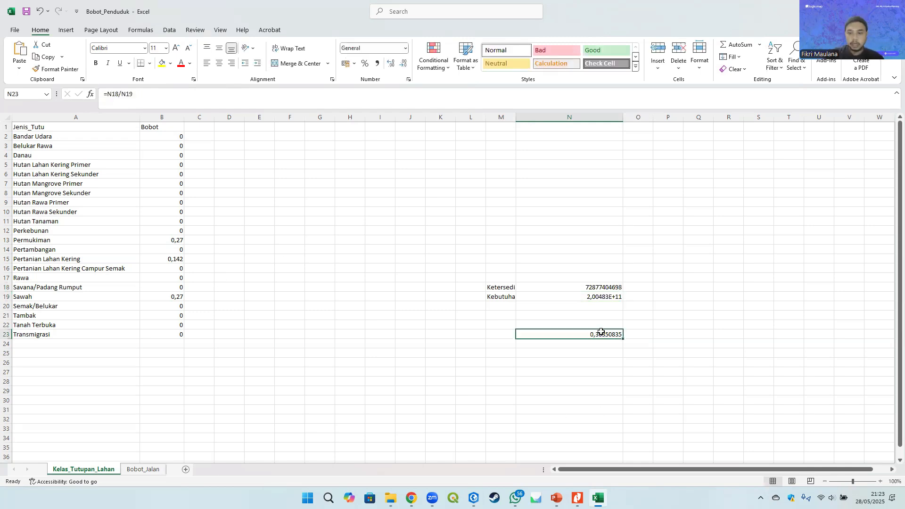
Step: Widen column M so that the Ketersediaan and Kebutuhan labels fit
click(502, 334)
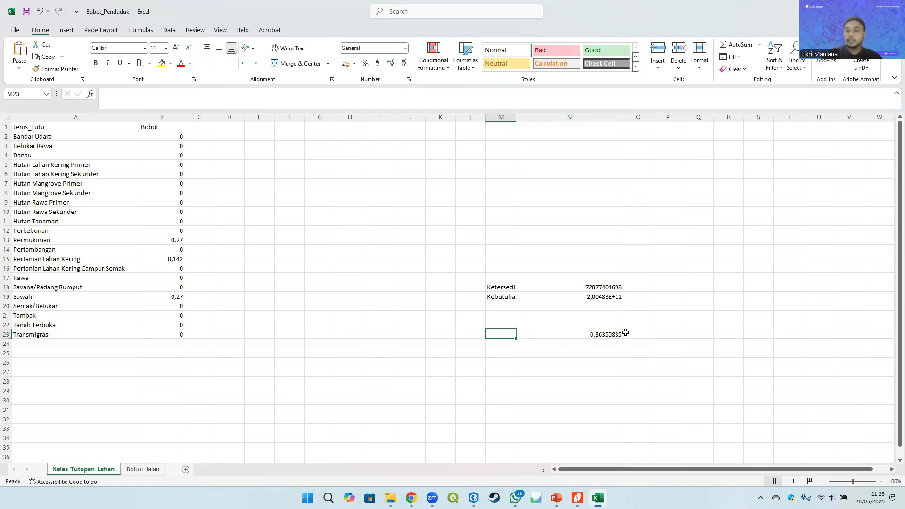
drag(517, 117, 561, 116)
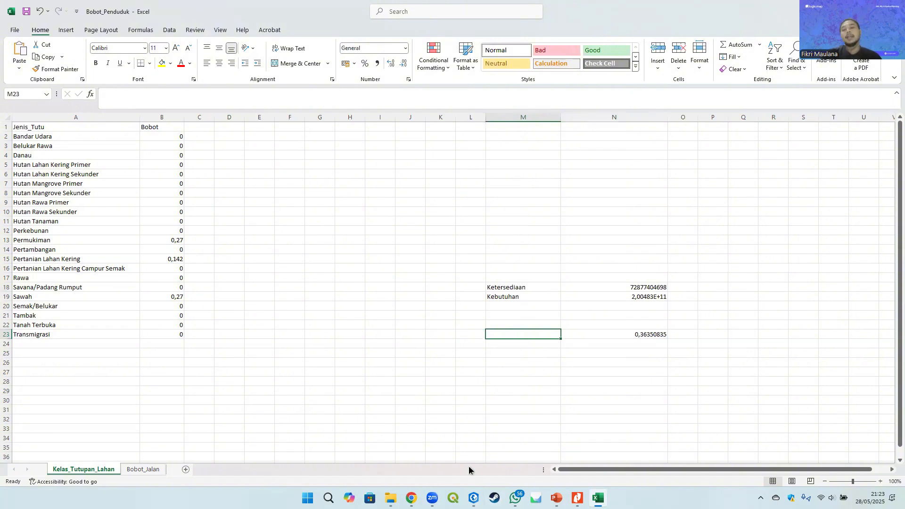
Step: Switch back to ArcGIS Pro and close the DD_Pangan field statistics view and attribute table
key(alt+Tab)
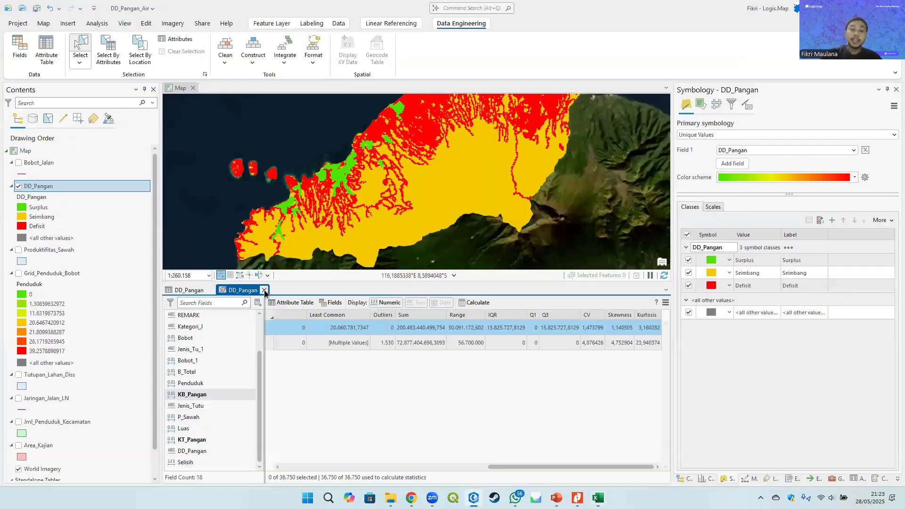
click(265, 290)
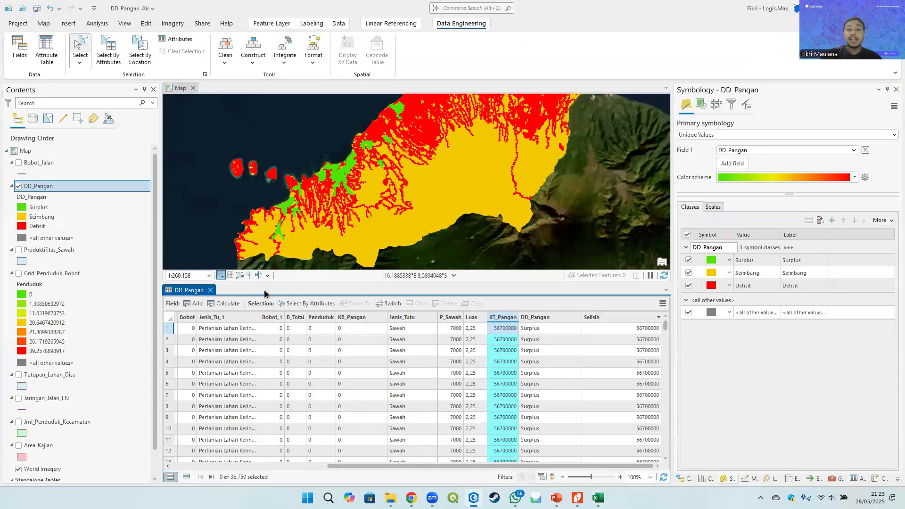
click(210, 290)
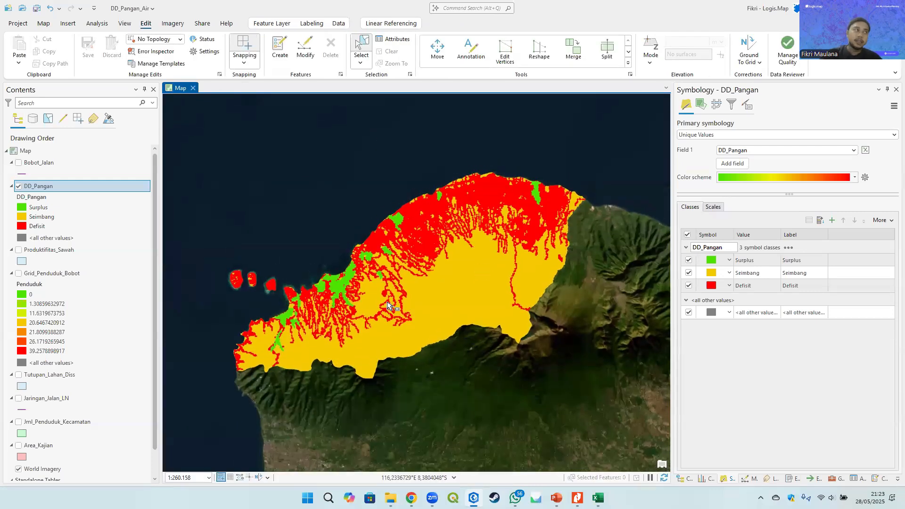